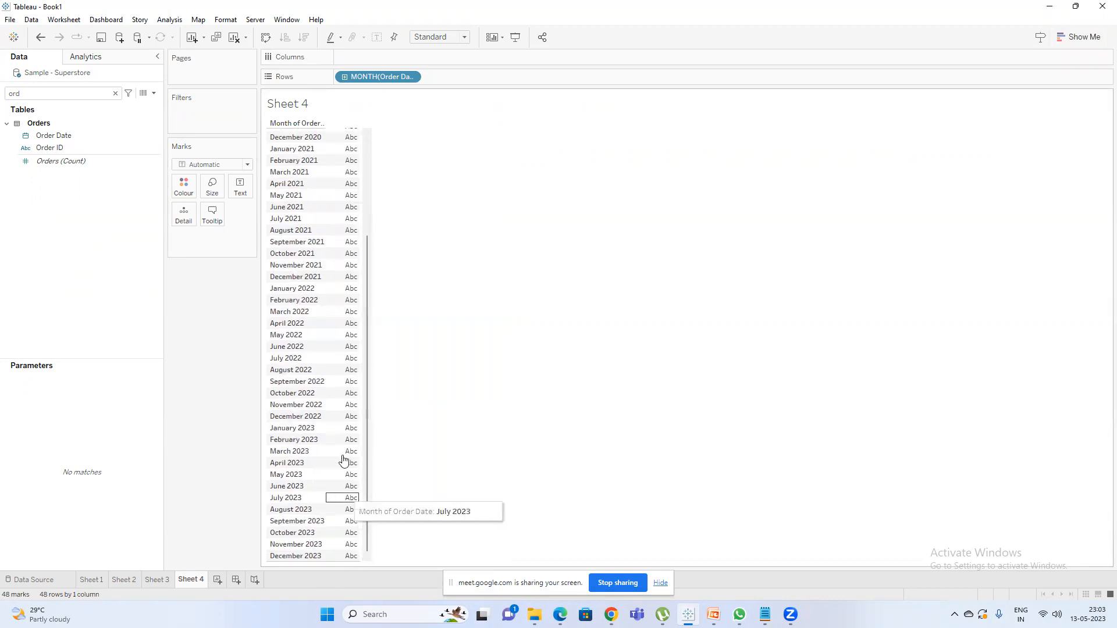
Switch to Notepad and open a new blank note alongside the "Blended axis" note.
{"action": "left_click_drag", "start_coordinate": [364, 453], "coordinate": [311, 252]}
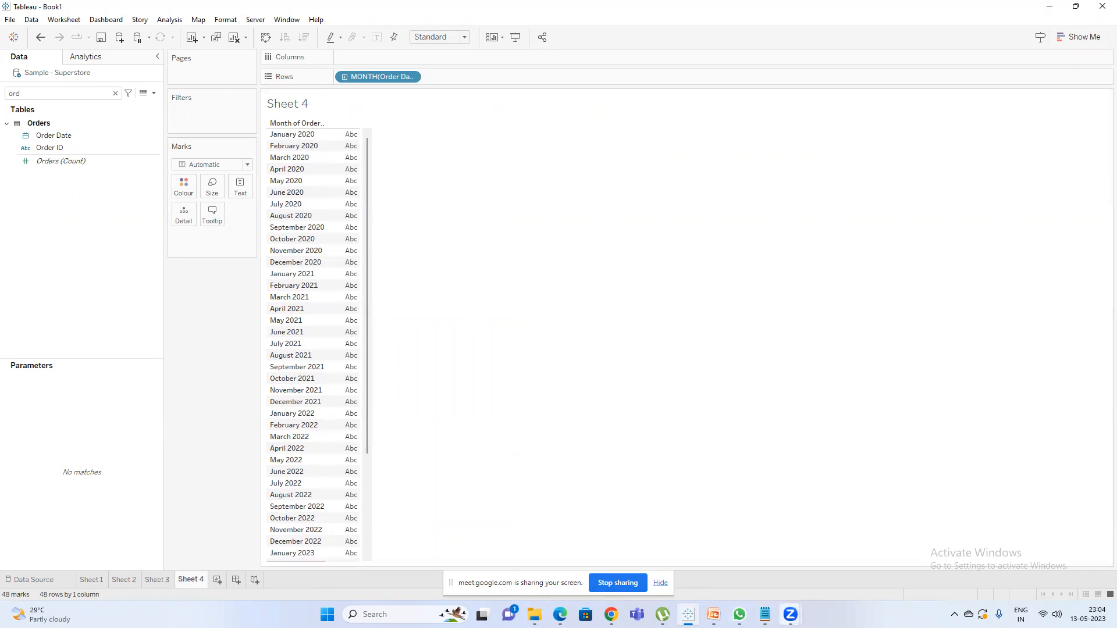
{"action": "left_click", "coordinate": [765, 614]}
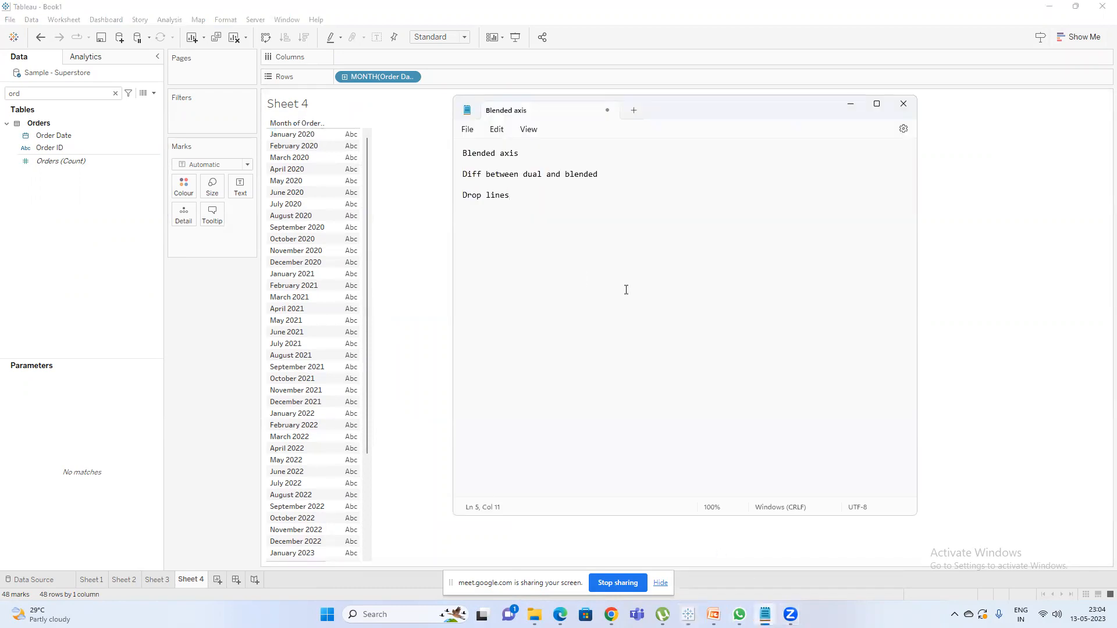
{"action": "key", "text": "ctrl+n"}
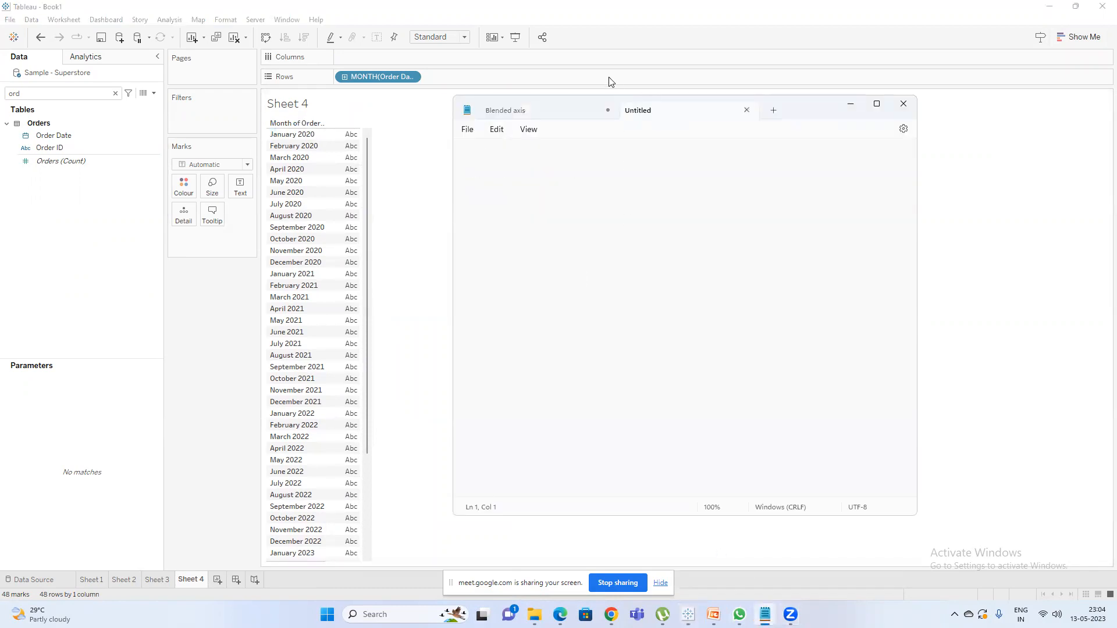
{"action": "left_click", "coordinate": [536, 112]}
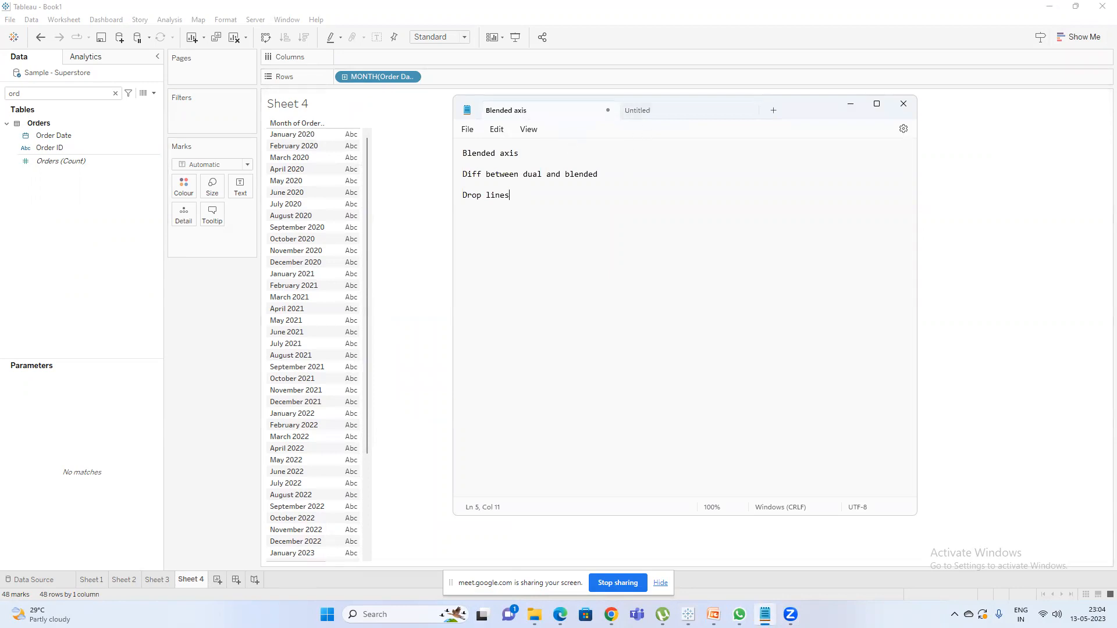
{"action": "left_click", "coordinate": [700, 112]}
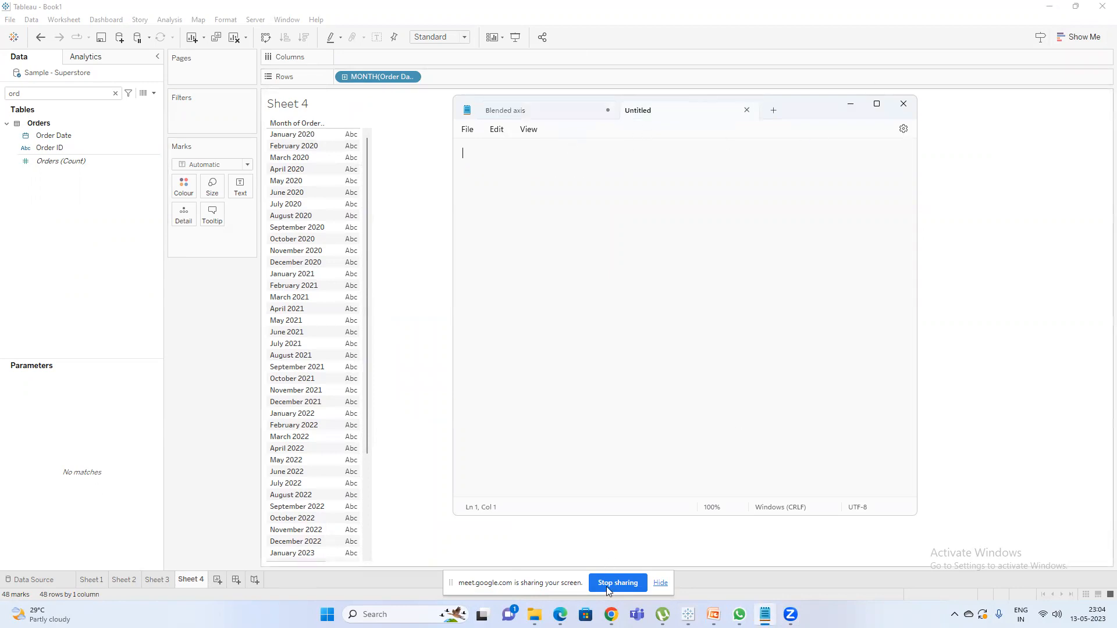
{"action": "mouse_move", "coordinate": [611, 614]}
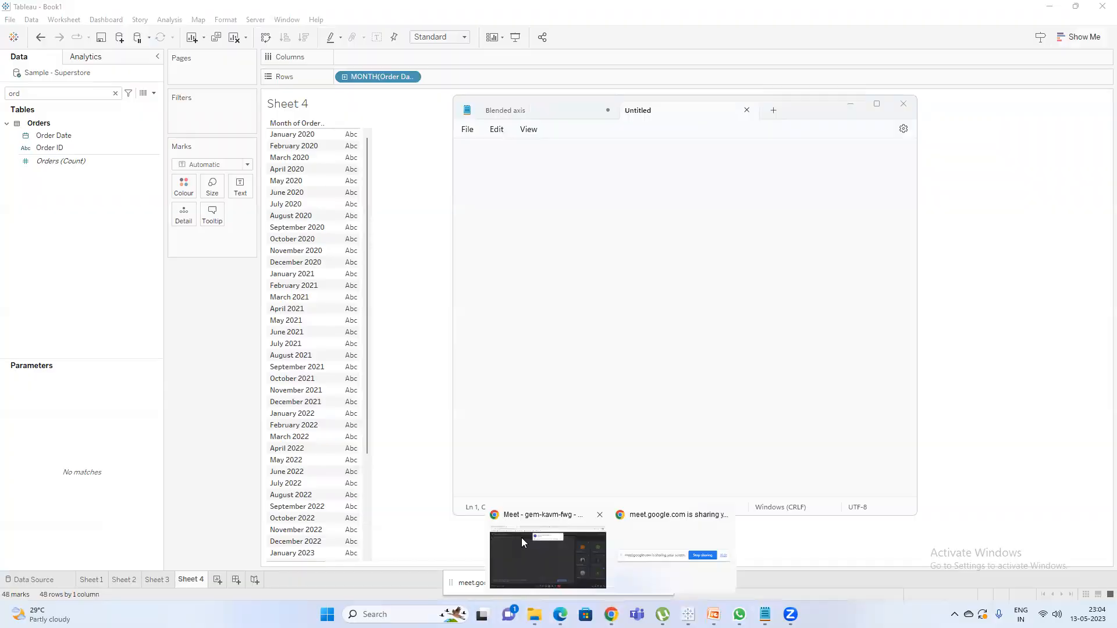
{"action": "left_click", "coordinate": [521, 538]}
{"action": "left_click", "coordinate": [676, 122]}
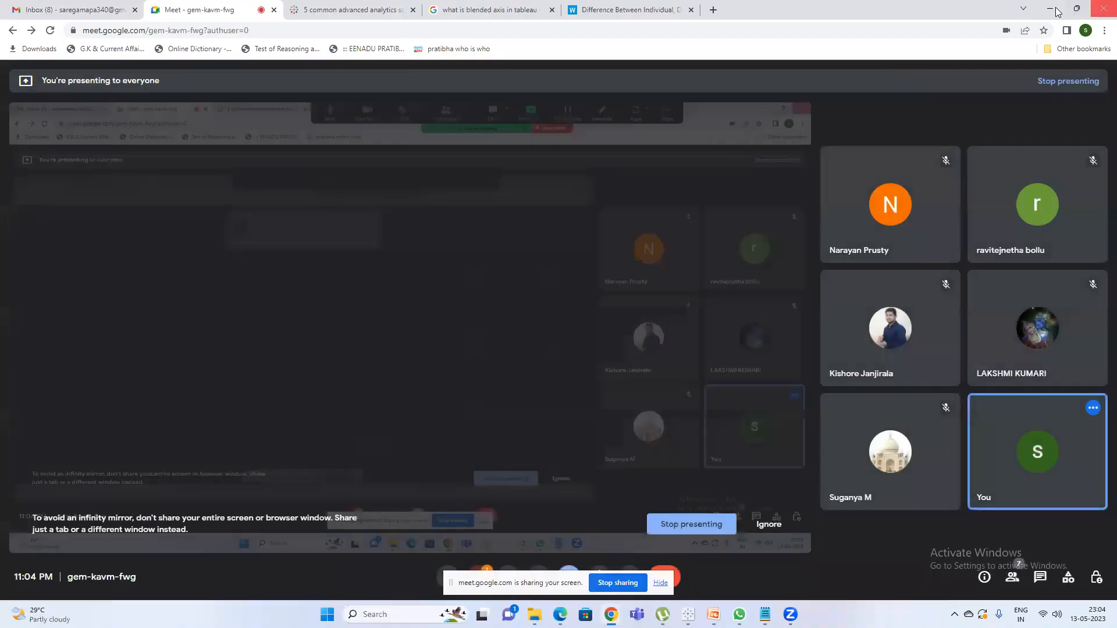
{"action": "left_click", "coordinate": [1050, 8]}
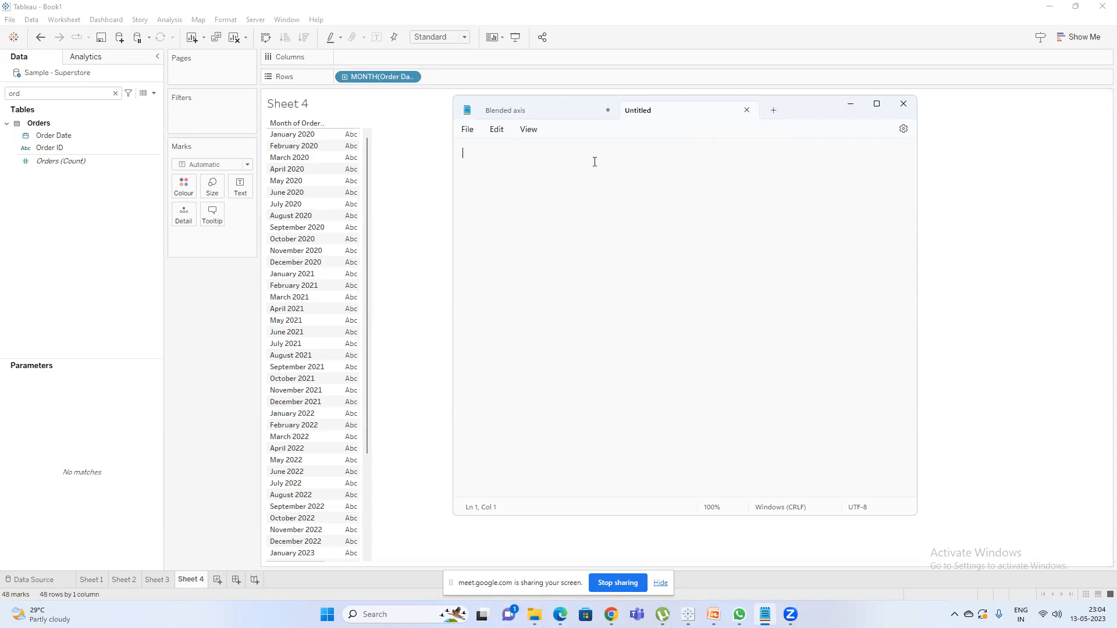
Write "when ever user selects any particular date or month" as the first line of the blank note.
{"action": "type", "text": "when ever user selects any particula"}
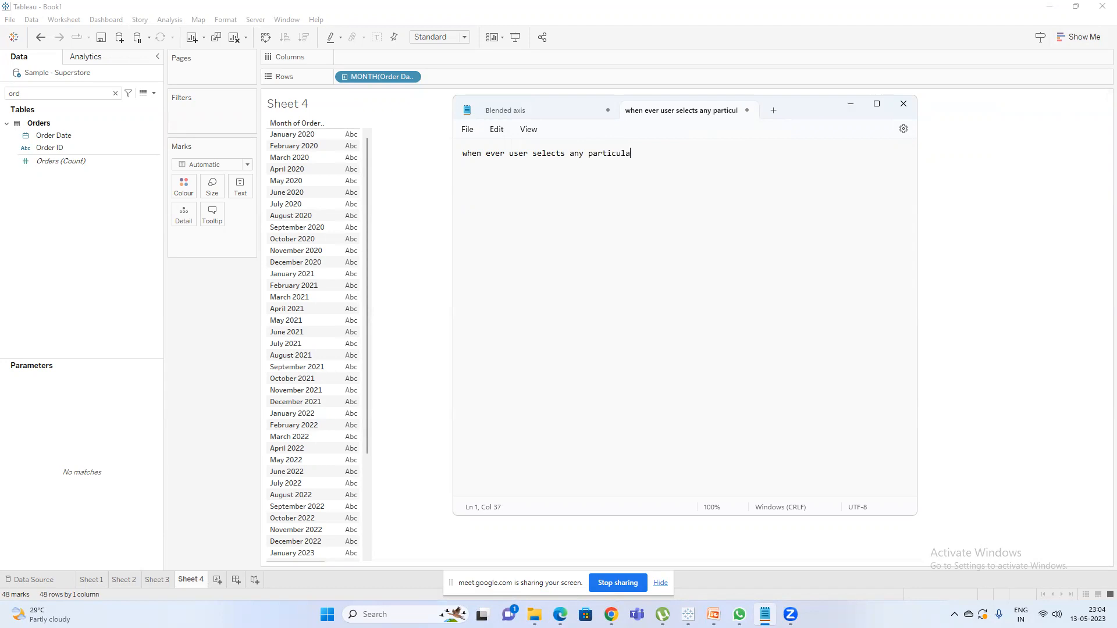
{"action": "type", "text": "r date"}
{"action": "type", "text": " or month"}
{"action": "type", "text": "that month"}
{"action": "type", "text": " prevou"}
Add a line below the first, starting "that month previous 2 months" and ending with the 3 month case.
{"action": "key", "text": "BackSpace"}
{"action": "key", "text": "BackSpace"}
{"action": "type", "text": "ious an"}
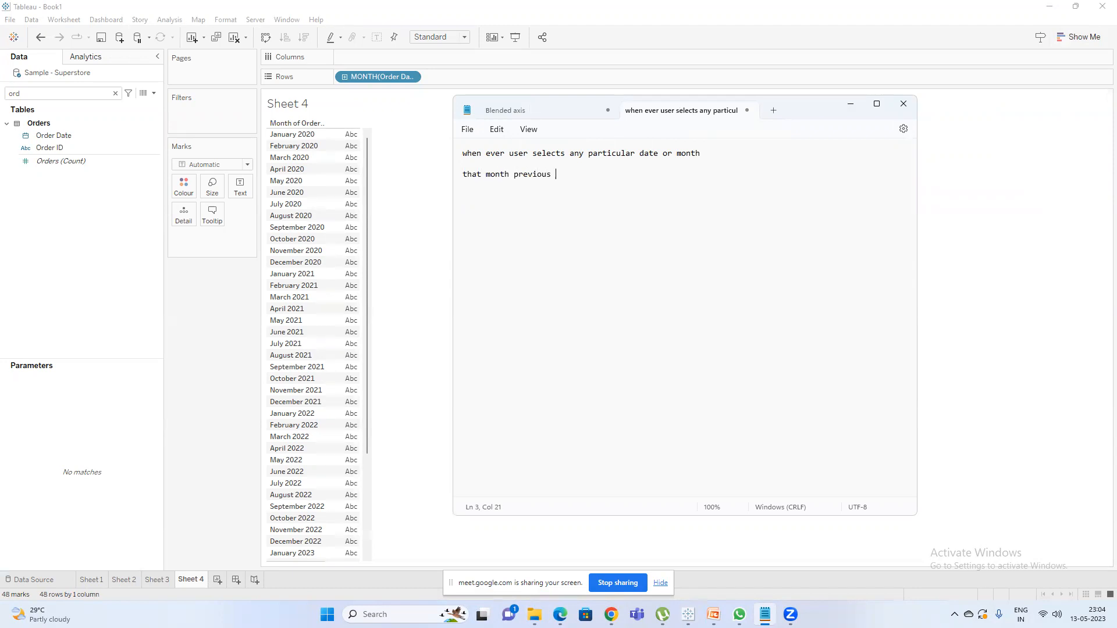
{"action": "key", "text": "BackSpace"}
{"action": "key", "text": "BackSpace"}
{"action": "type", "text": "2 months  3month"}
Switch back to Tableau and examine the June 2021 row and the months around it.
{"action": "left_click", "coordinate": [396, 324]}
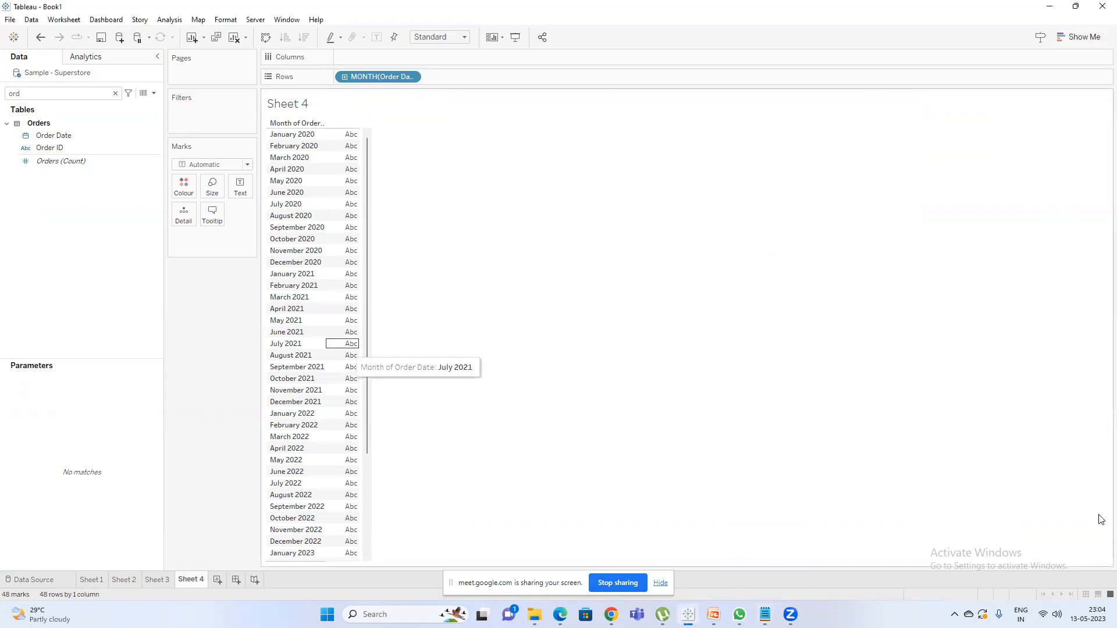
{"action": "left_click", "coordinate": [277, 332]}
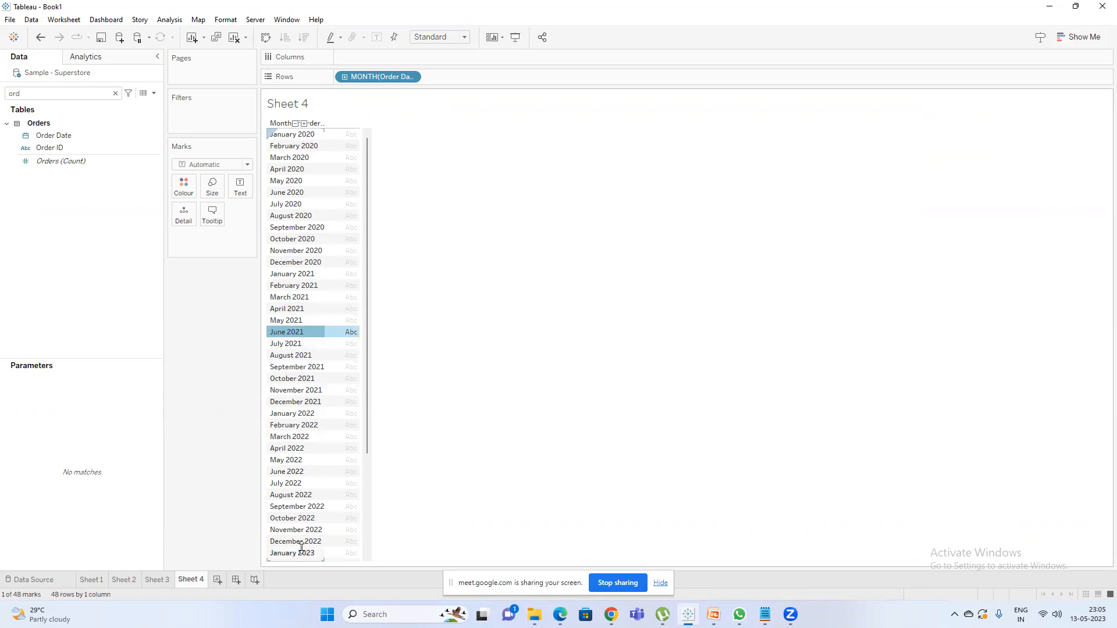
{"action": "scroll", "coordinate": [297, 541], "scroll_direction": "down", "scroll_amount": 2}
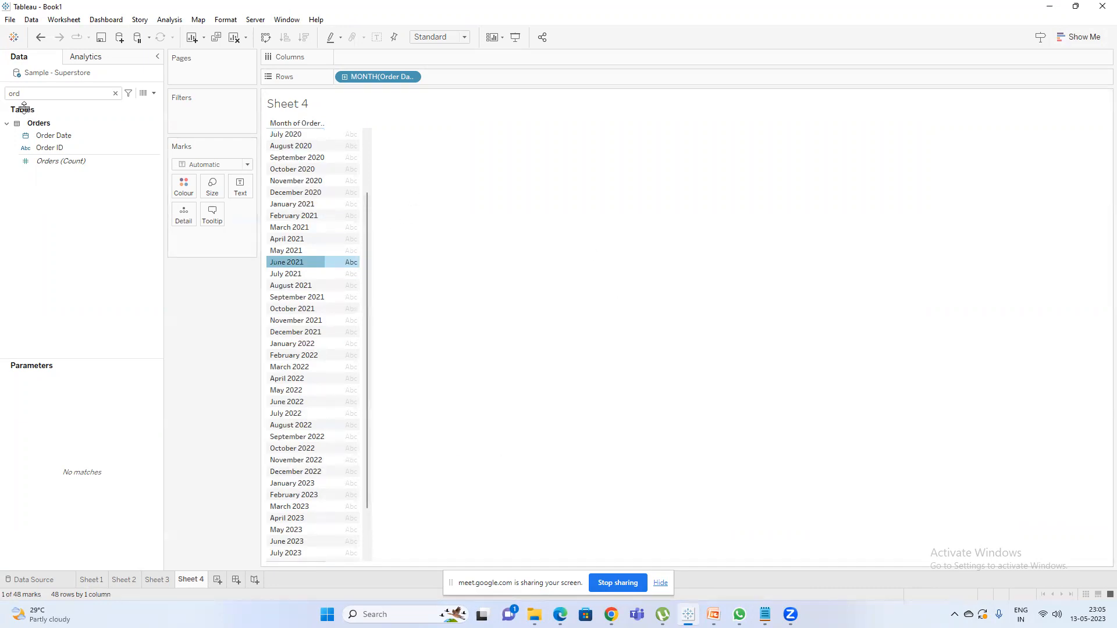
Search the data fields for "sa" and add Sales to the view as the values for each order month.
{"action": "left_click", "coordinate": [51, 94]}
{"action": "key", "text": "BackSpace"}
{"action": "key", "text": "BackSpace"}
{"action": "key", "text": "BackSpace"}
{"action": "type", "text": "sa"}
{"action": "left_click_drag", "start_coordinate": [60, 141], "coordinate": [341, 195]}
{"action": "left_click", "coordinate": [451, 200]}
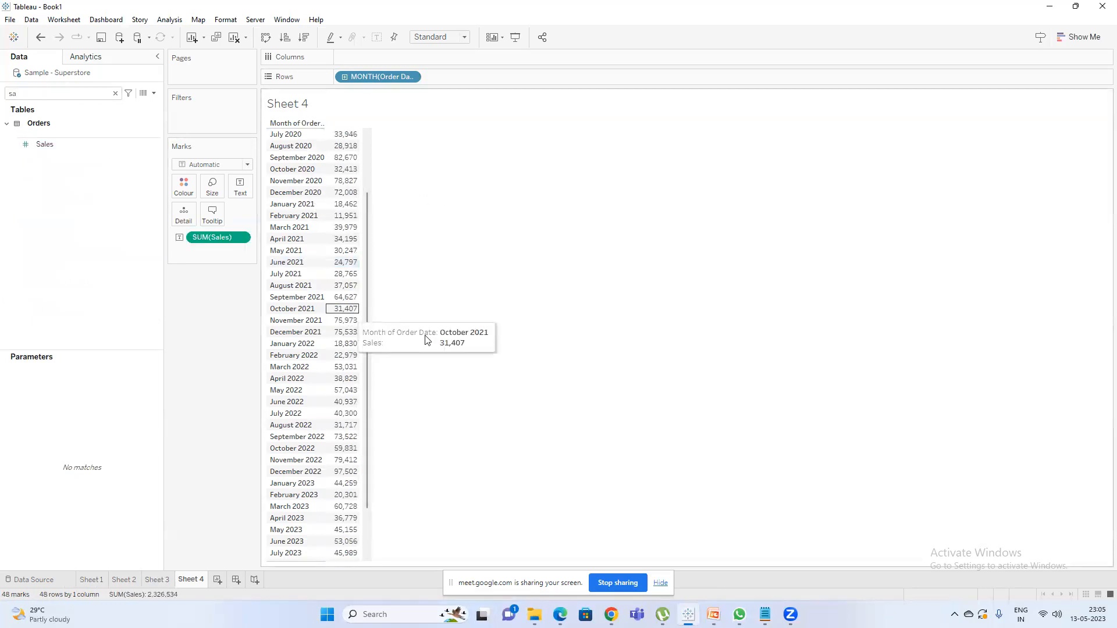
{"action": "scroll", "coordinate": [380, 422], "scroll_direction": "down", "scroll_amount": 2}
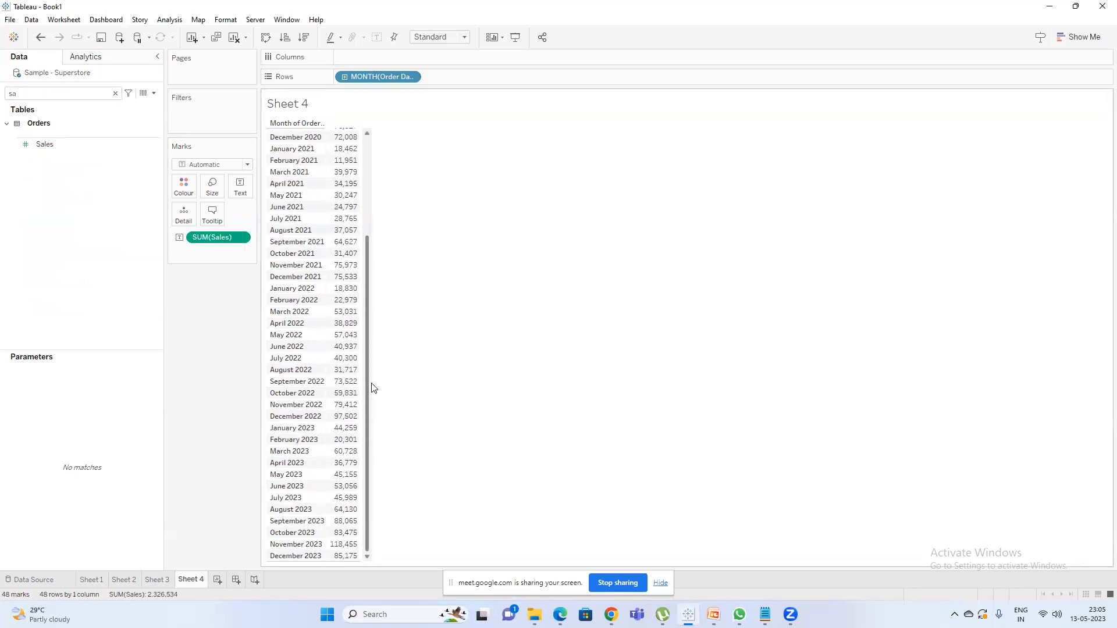
{"action": "scroll", "coordinate": [375, 386], "scroll_direction": "up", "scroll_amount": 5}
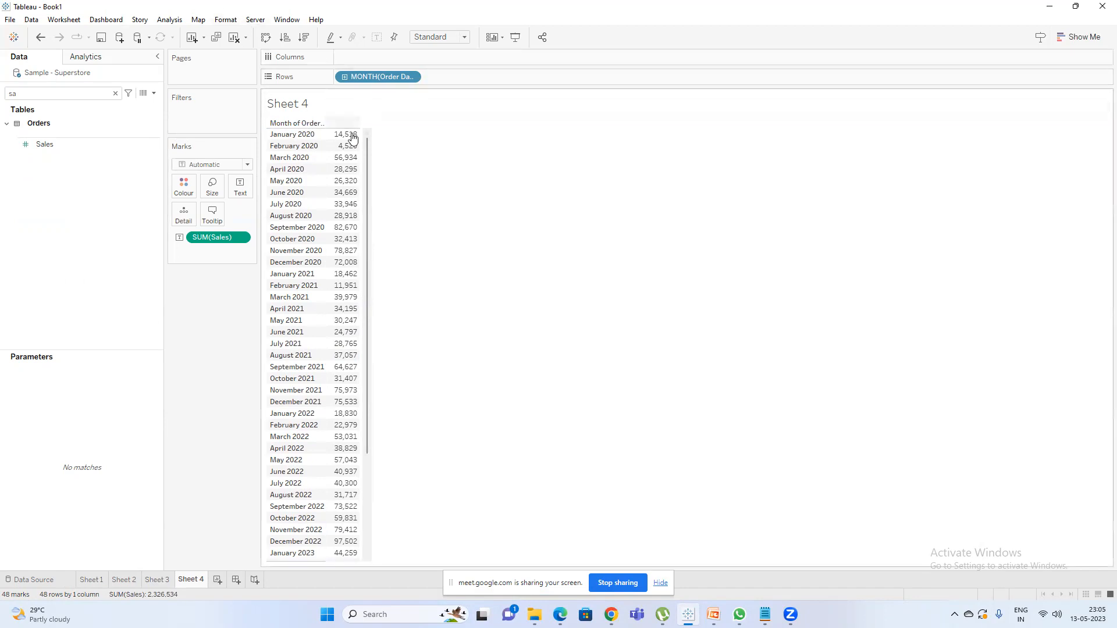
Start a new parameter named "Select Month & Year" with the data type Date.
{"action": "left_click", "coordinate": [155, 98]}
{"action": "left_click", "coordinate": [148, 118]}
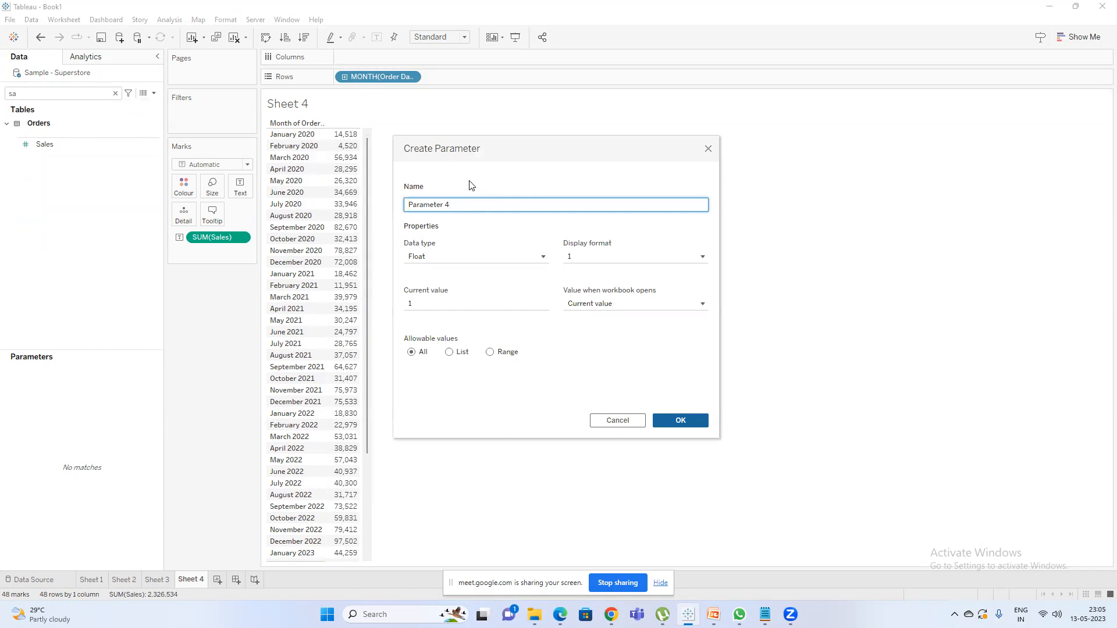
{"action": "key", "text": "ctrl+a"}
{"action": "type", "text": "Select Month & Year"}
{"action": "left_click", "coordinate": [442, 258]}
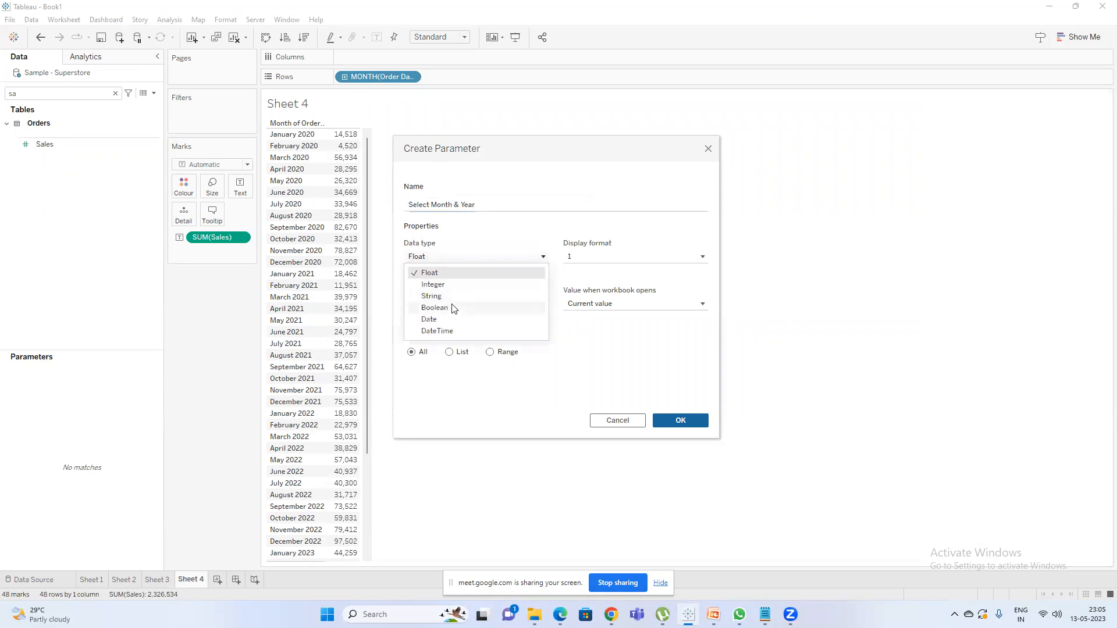
{"action": "left_click", "coordinate": [430, 320]}
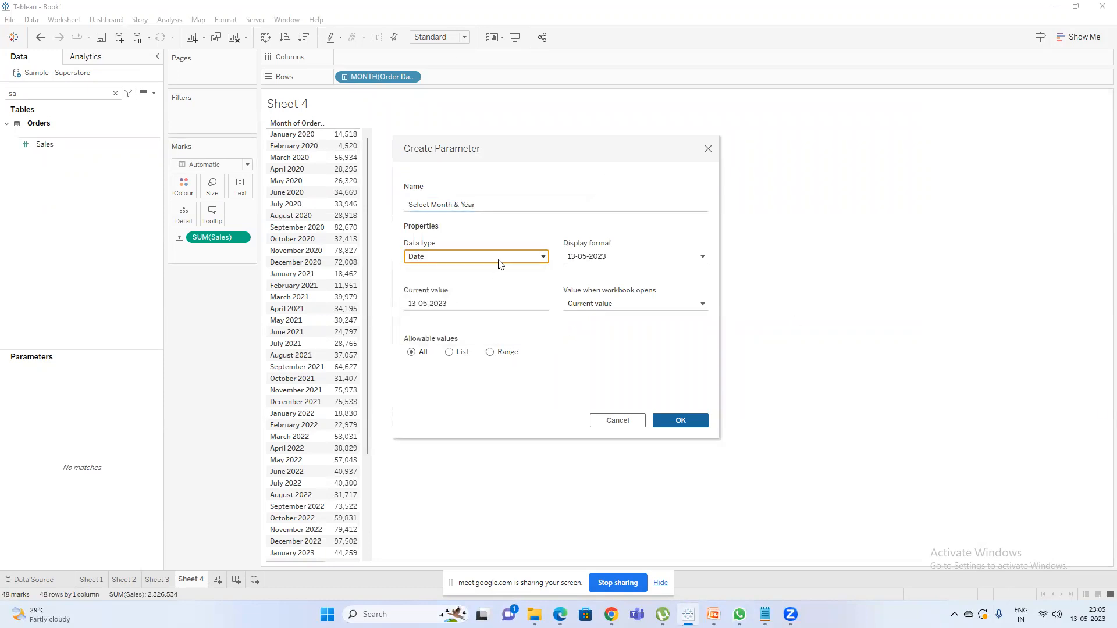
Limit the parameter's allowable values to a list filled from Order Date.
{"action": "left_click", "coordinate": [449, 352]}
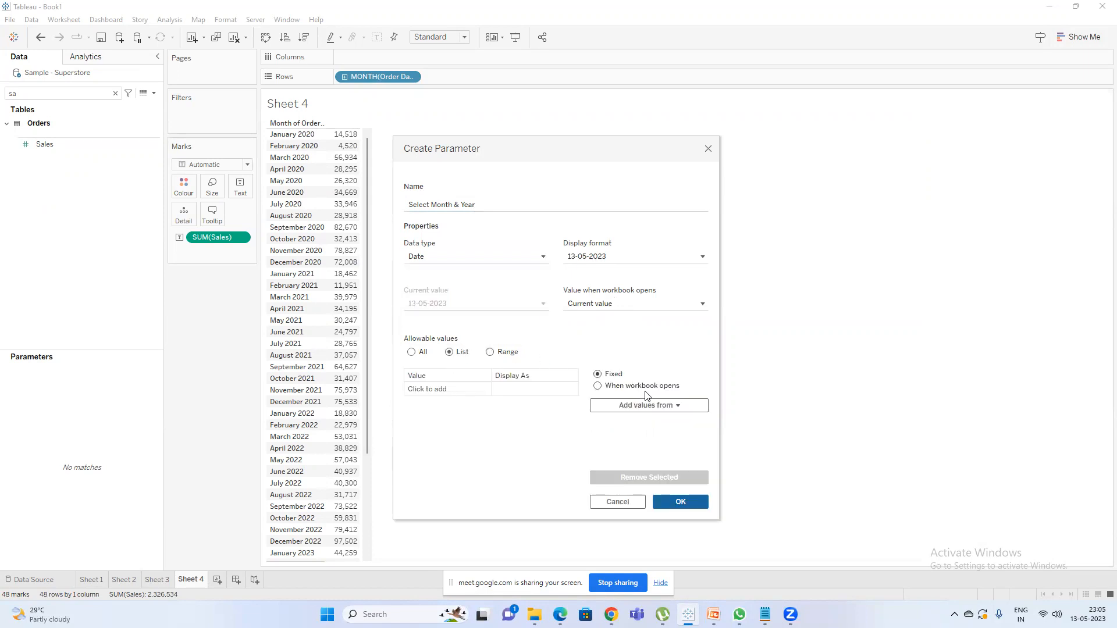
{"action": "left_click", "coordinate": [650, 405]}
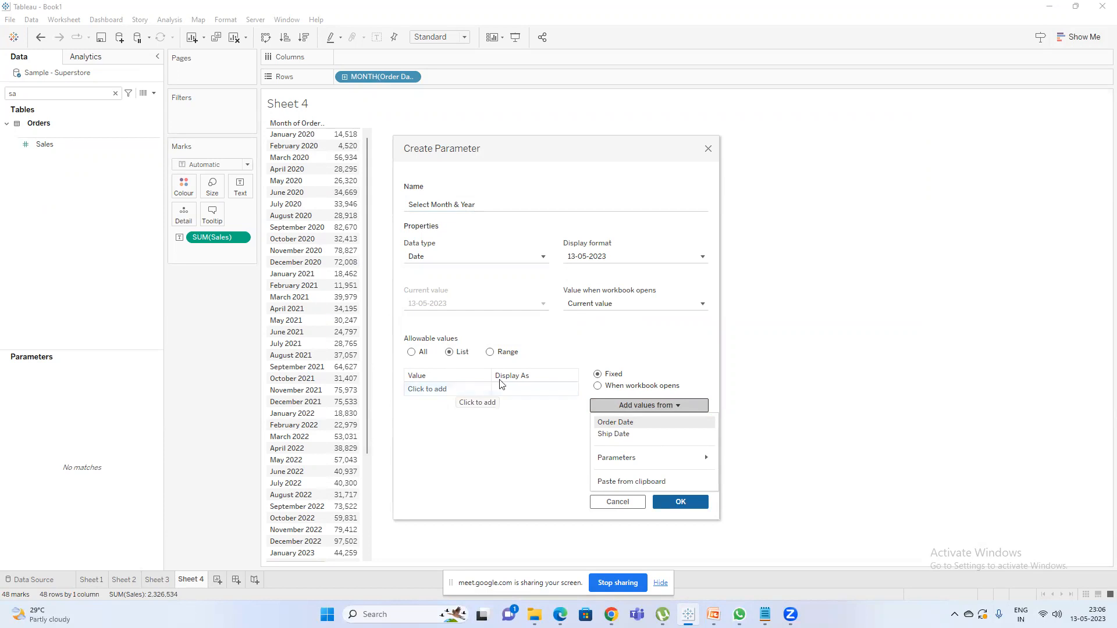
{"action": "left_click", "coordinate": [615, 422]}
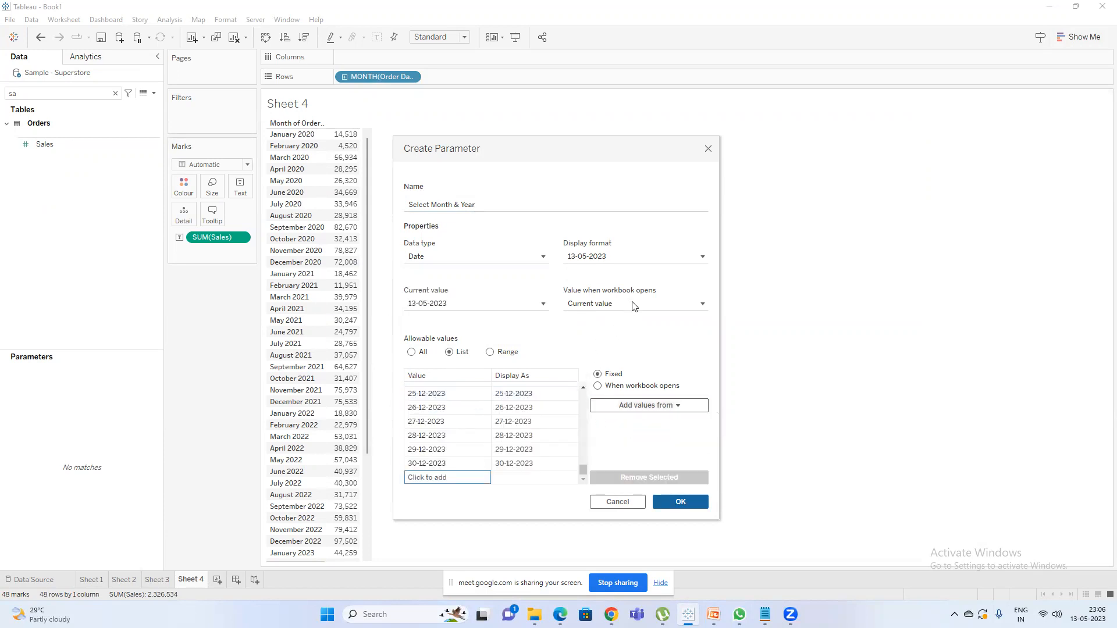
Try the Standard Long Date, Standard Short Date and 5/13/2023 display formats for the parameter.
{"action": "left_click", "coordinate": [634, 260]}
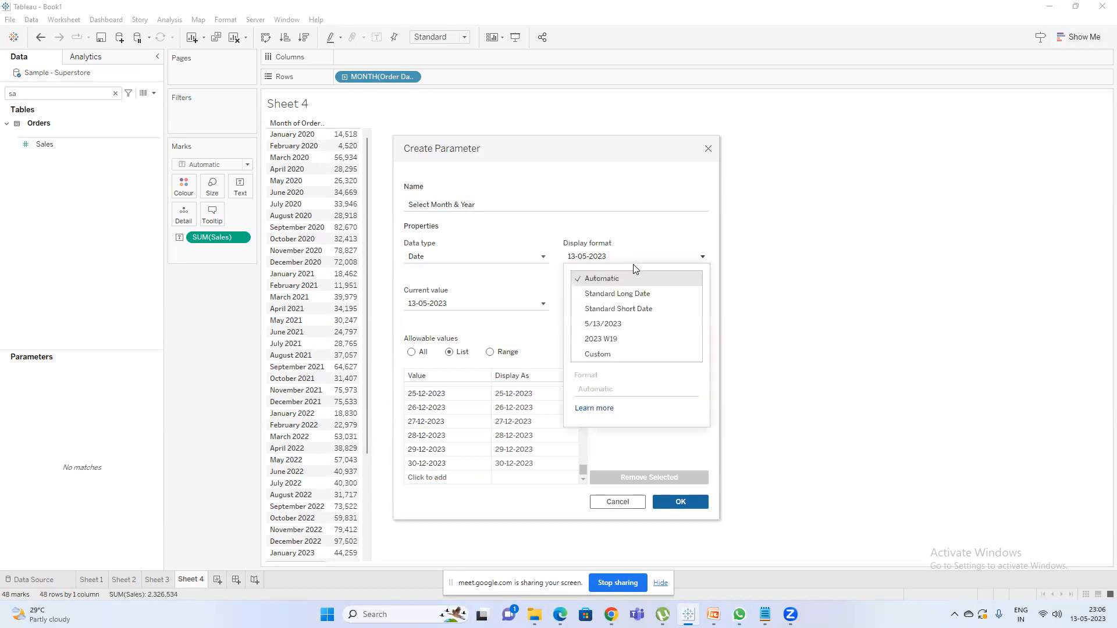
{"action": "left_click", "coordinate": [629, 293]}
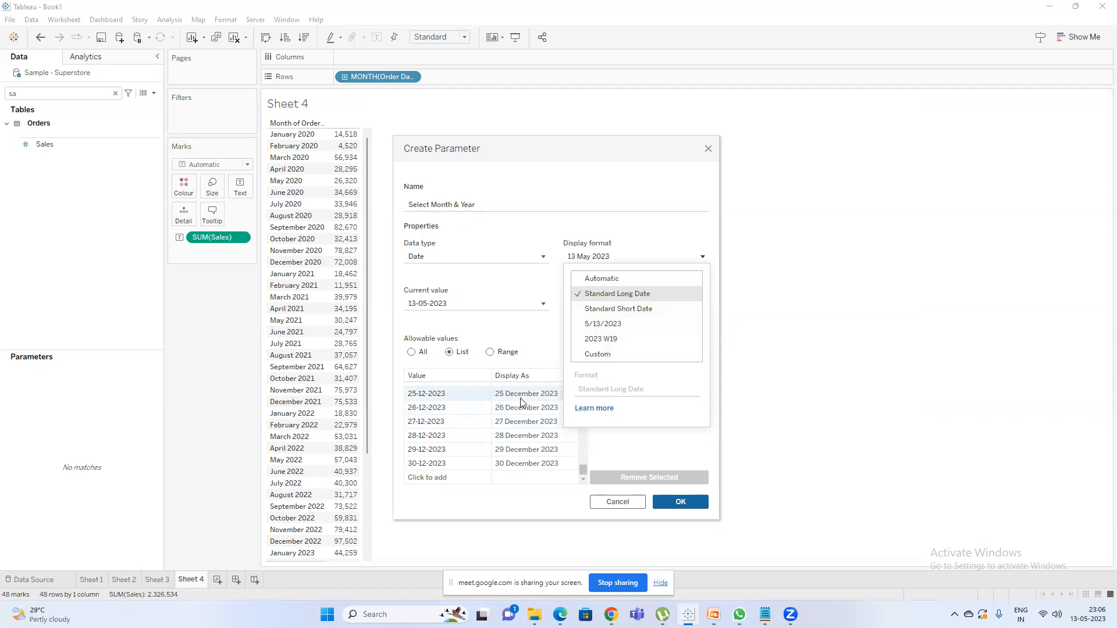
{"action": "left_click", "coordinate": [618, 310]}
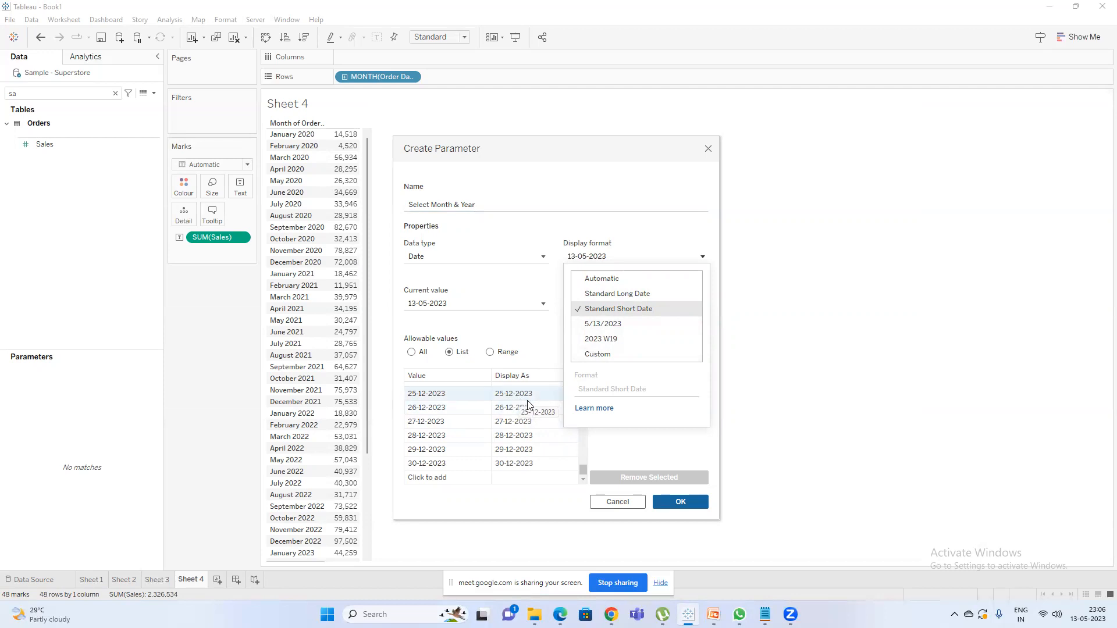
{"action": "left_click", "coordinate": [611, 325]}
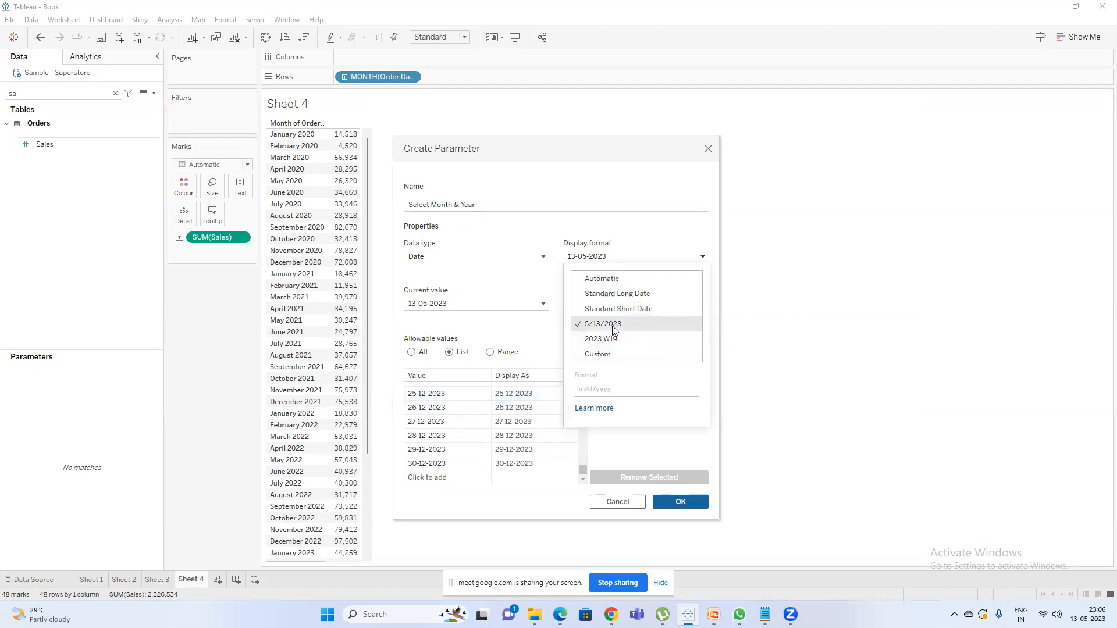
Give the parameter the custom display format MMM-YYYY and finish creating it.
{"action": "left_click", "coordinate": [619, 354]}
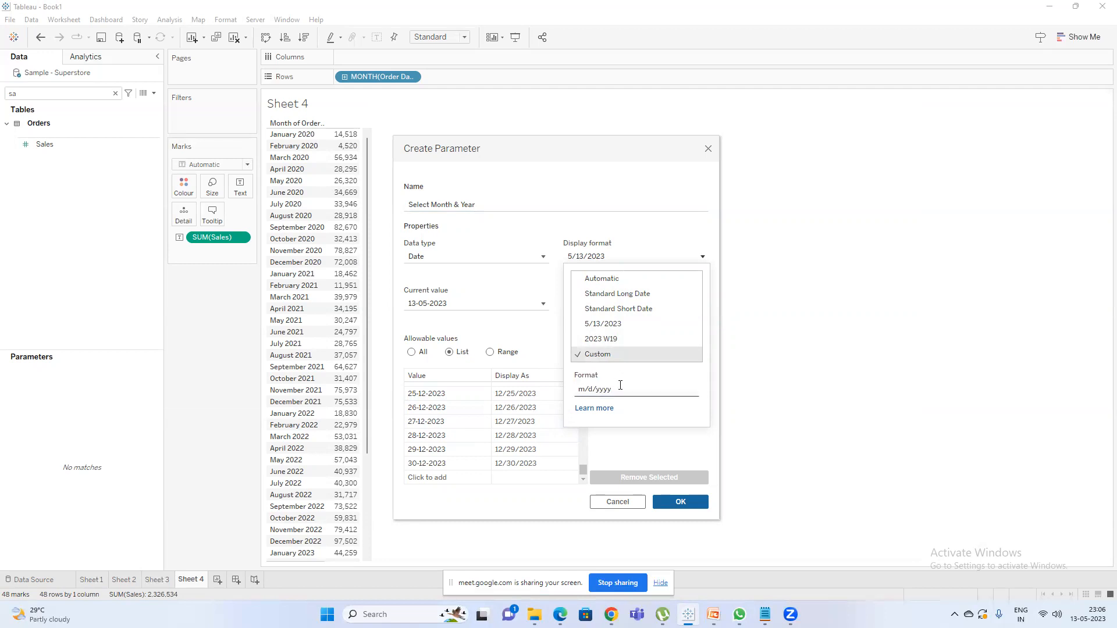
{"action": "left_click", "coordinate": [620, 388]}
{"action": "type", "text": "MMM-YYYY"}
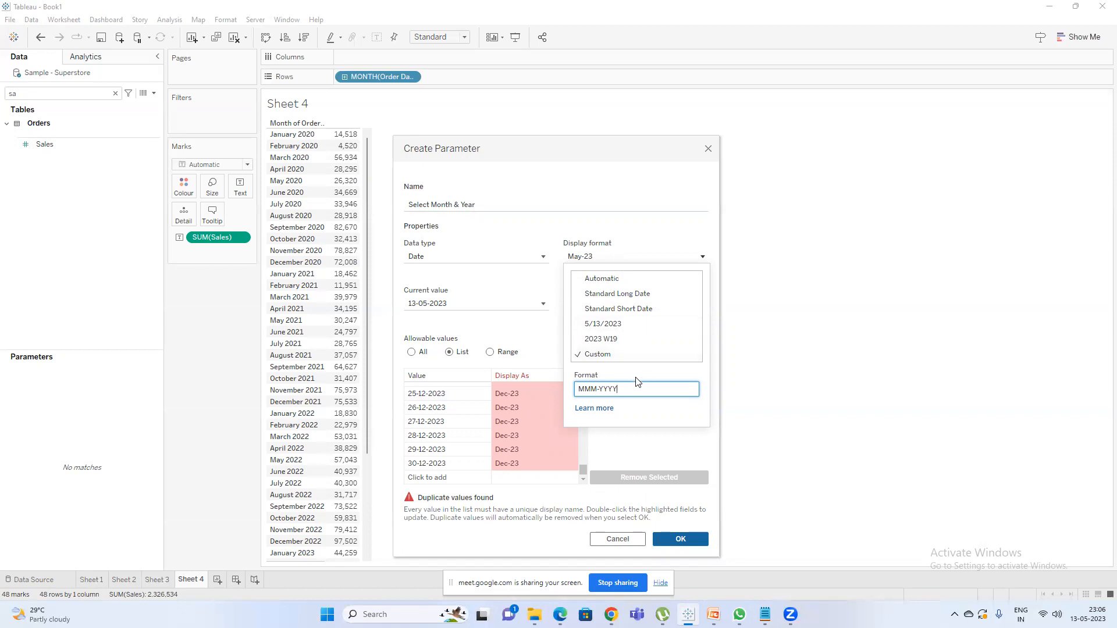
{"action": "left_click", "coordinate": [538, 334]}
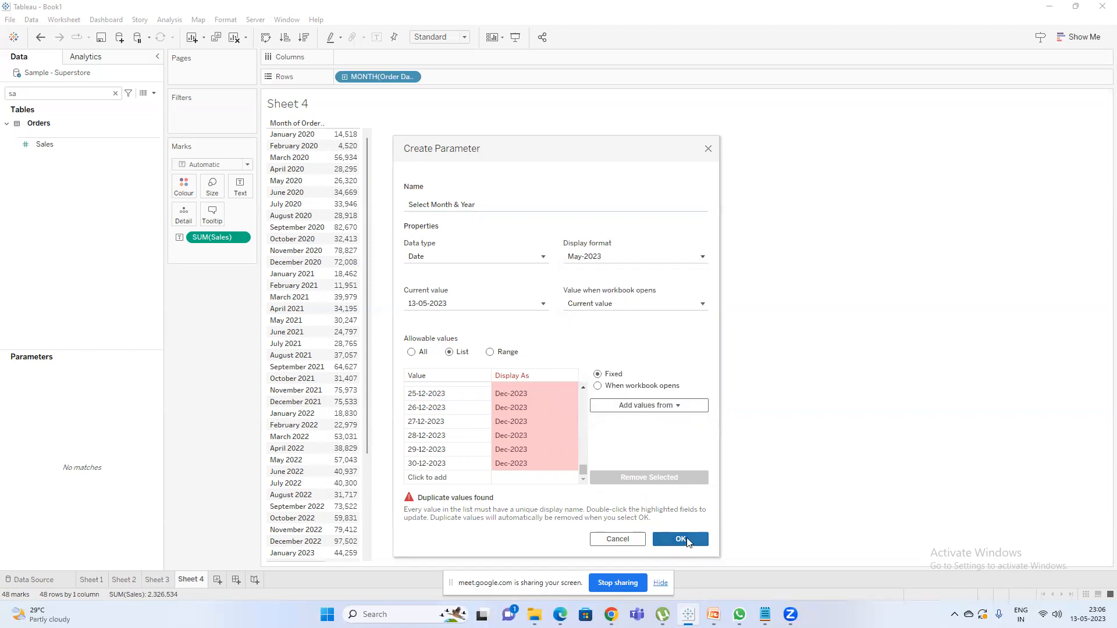
{"action": "left_click", "coordinate": [681, 539]}
Clear the field search, show the Select Month & Year parameter on the sheet and open its list of values.
{"action": "left_click", "coordinate": [116, 93]}
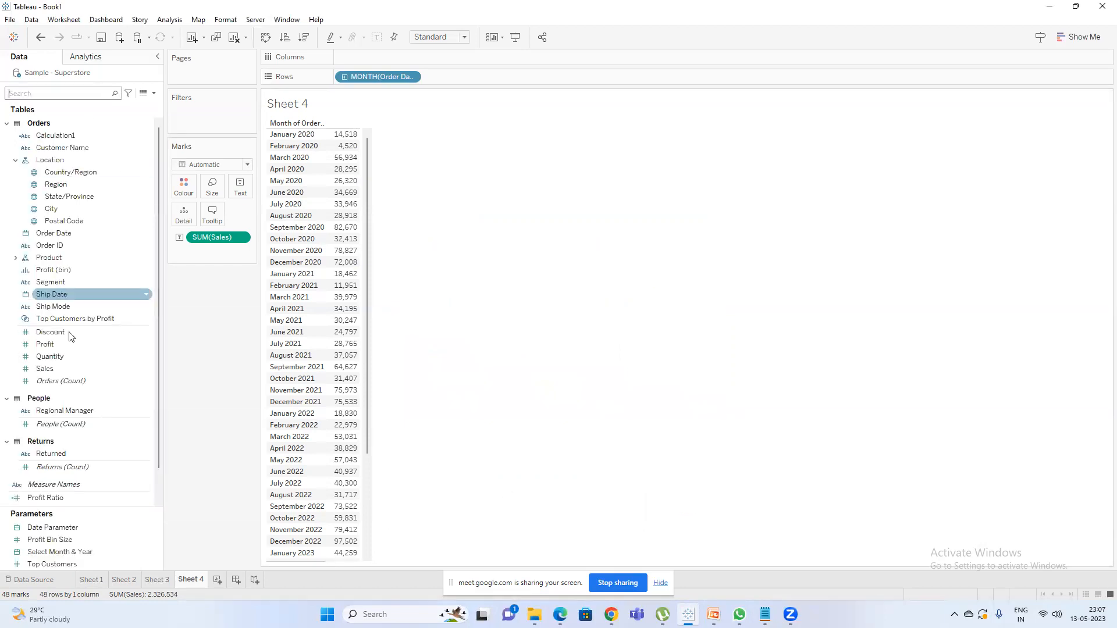
{"action": "scroll", "coordinate": [82, 349], "scroll_direction": "down", "scroll_amount": 2}
{"action": "left_click", "coordinate": [90, 527]}
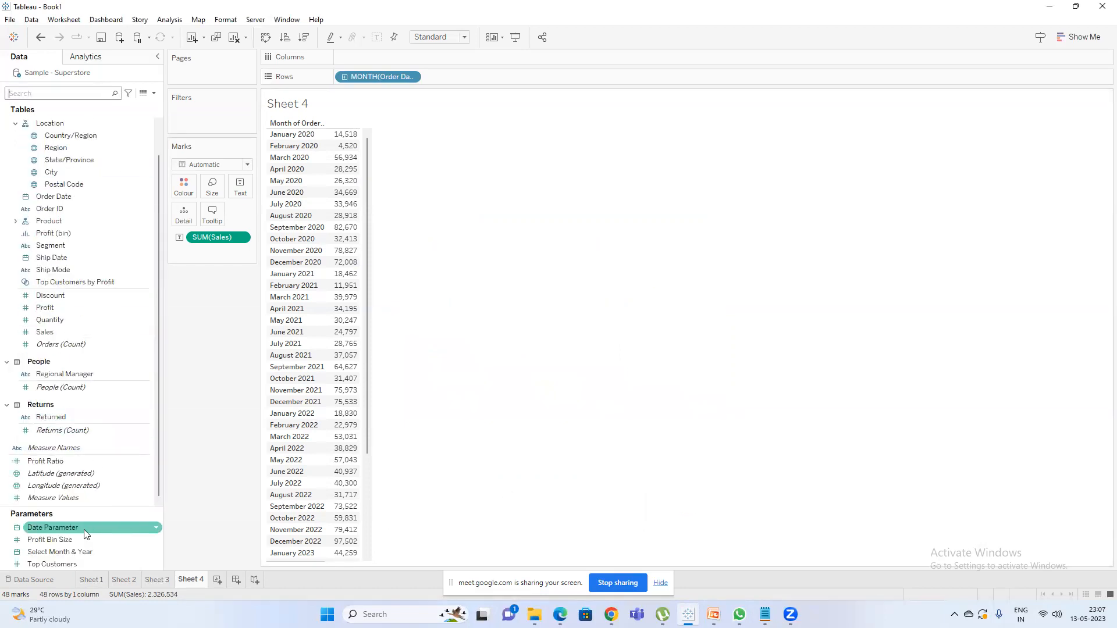
{"action": "right_click", "coordinate": [87, 527]}
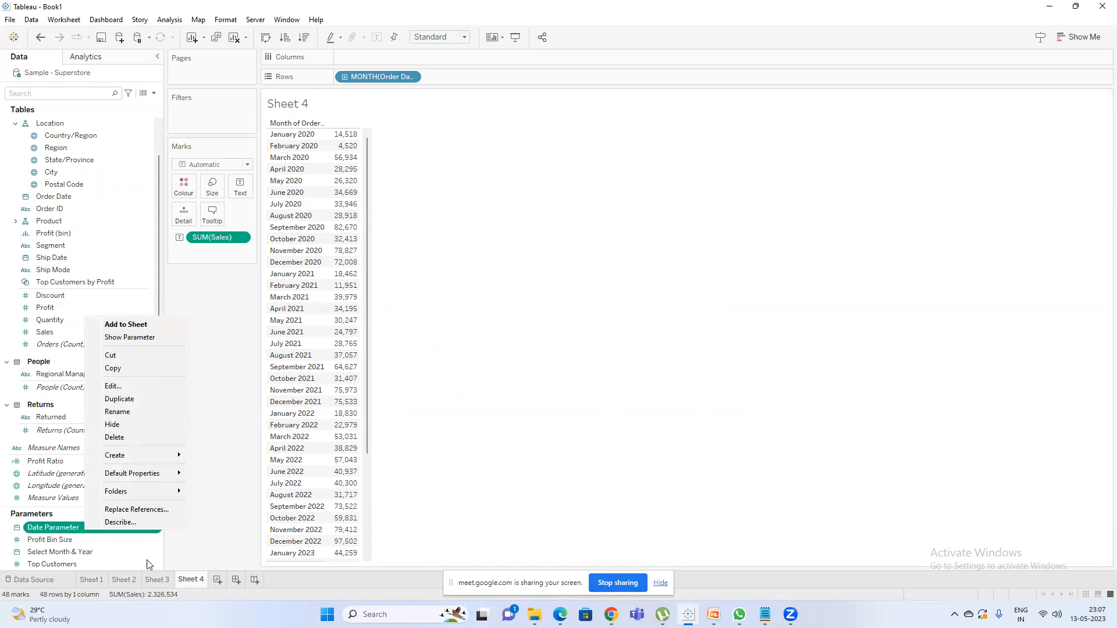
{"action": "right_click", "coordinate": [58, 552]}
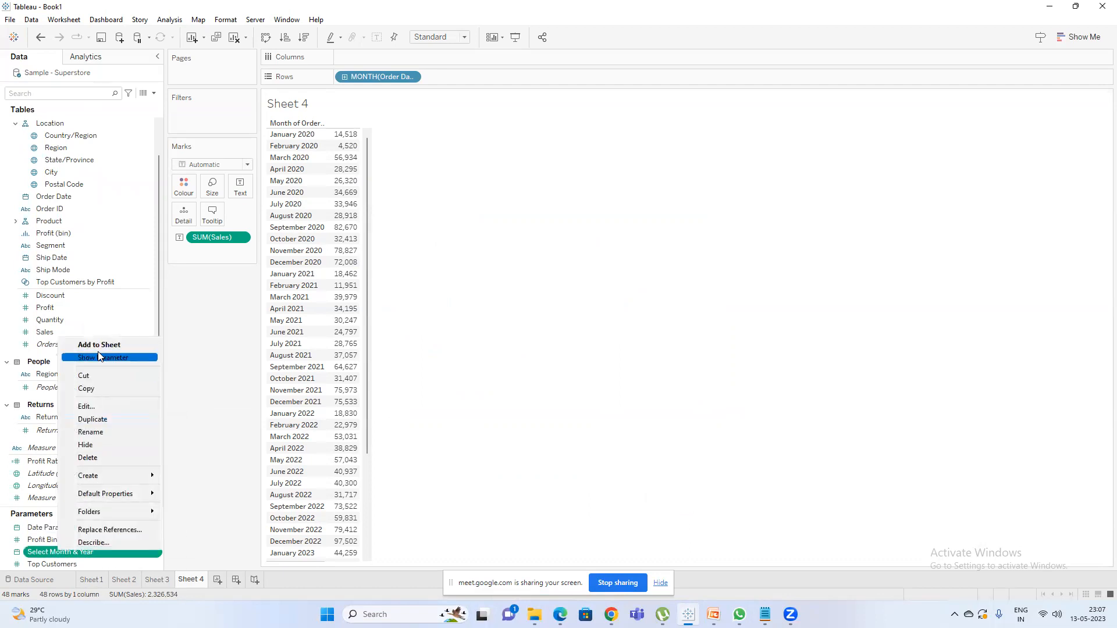
{"action": "left_click", "coordinate": [99, 358]}
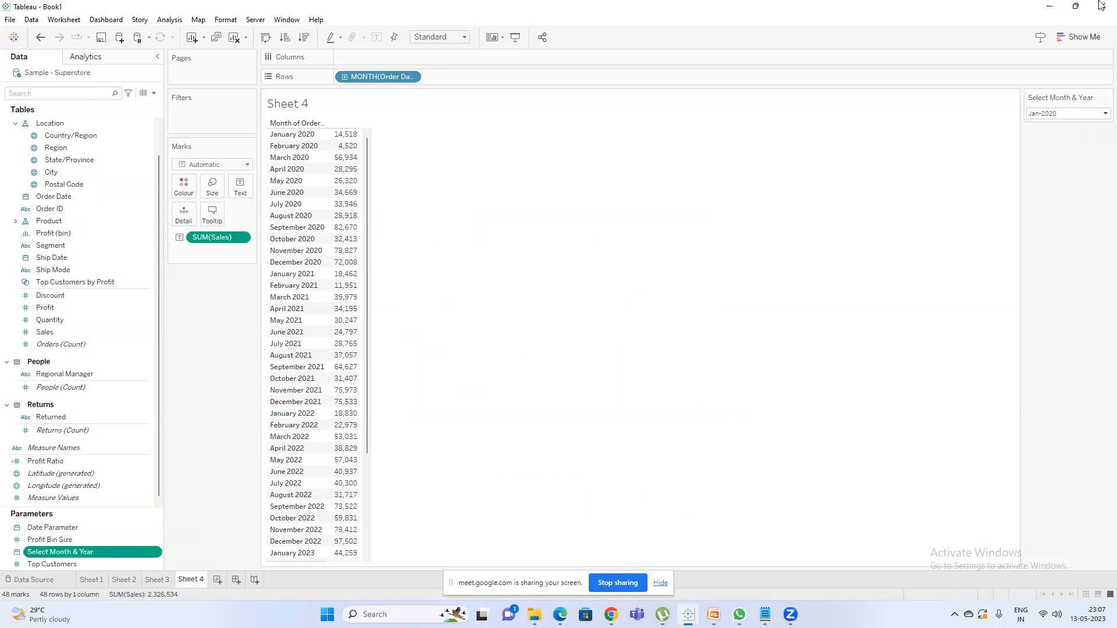
{"action": "left_click", "coordinate": [1052, 115]}
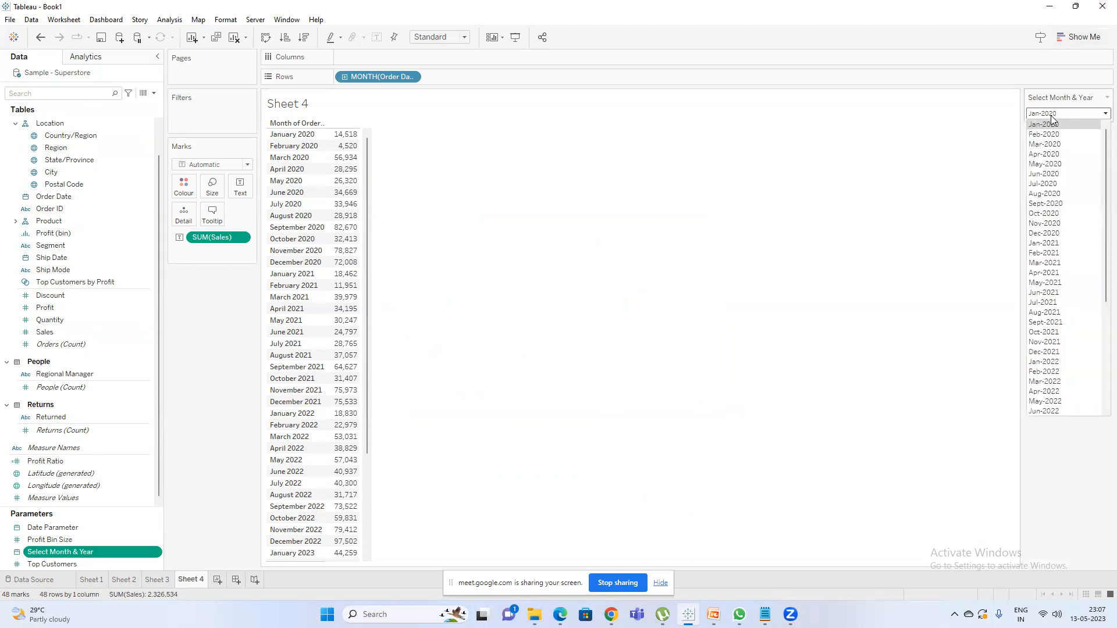
Set the Select Month & Year parameter to Dec-2022 from its list of values.
{"action": "scroll", "coordinate": [1099, 194], "scroll_direction": "down", "scroll_amount": 6}
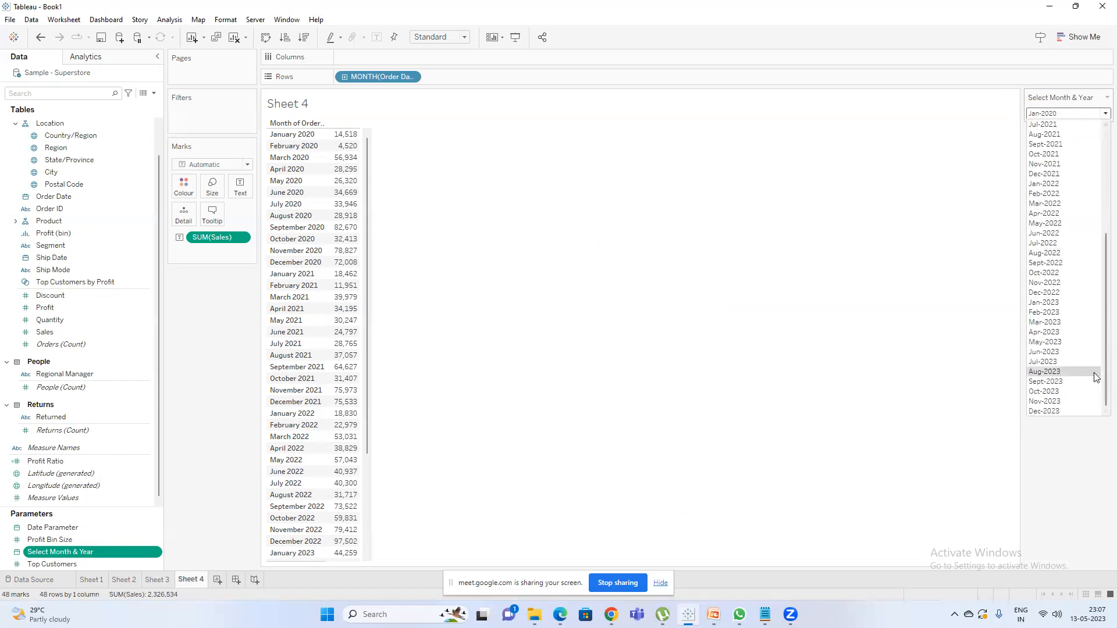
{"action": "scroll", "coordinate": [1099, 356], "scroll_direction": "up", "scroll_amount": 6}
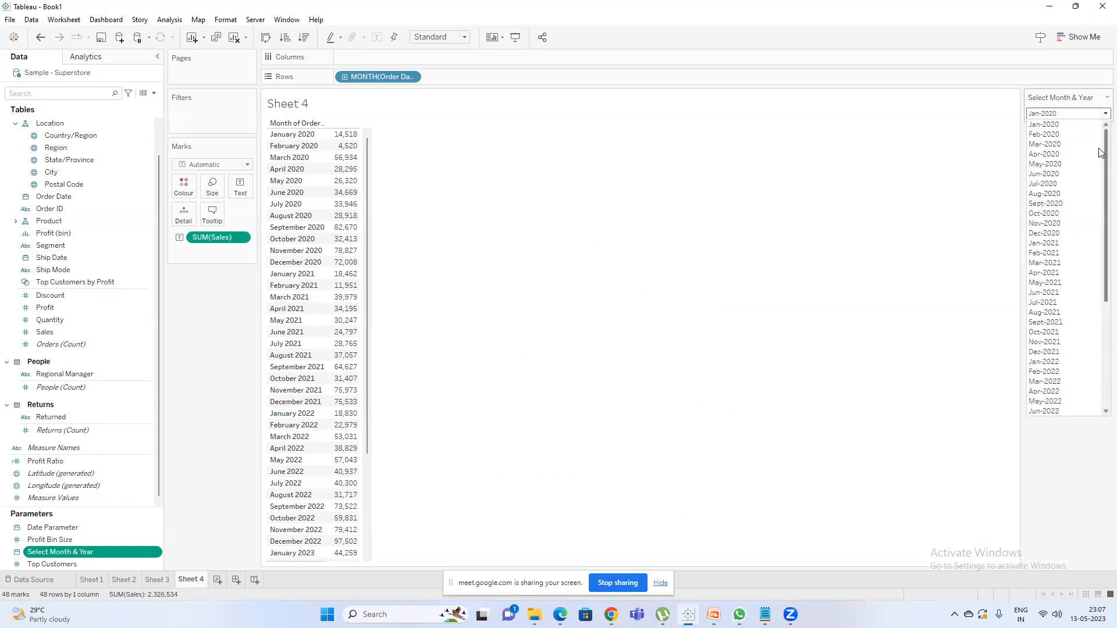
{"action": "left_click_drag", "start_coordinate": [1099, 234], "coordinate": [1099, 414]}
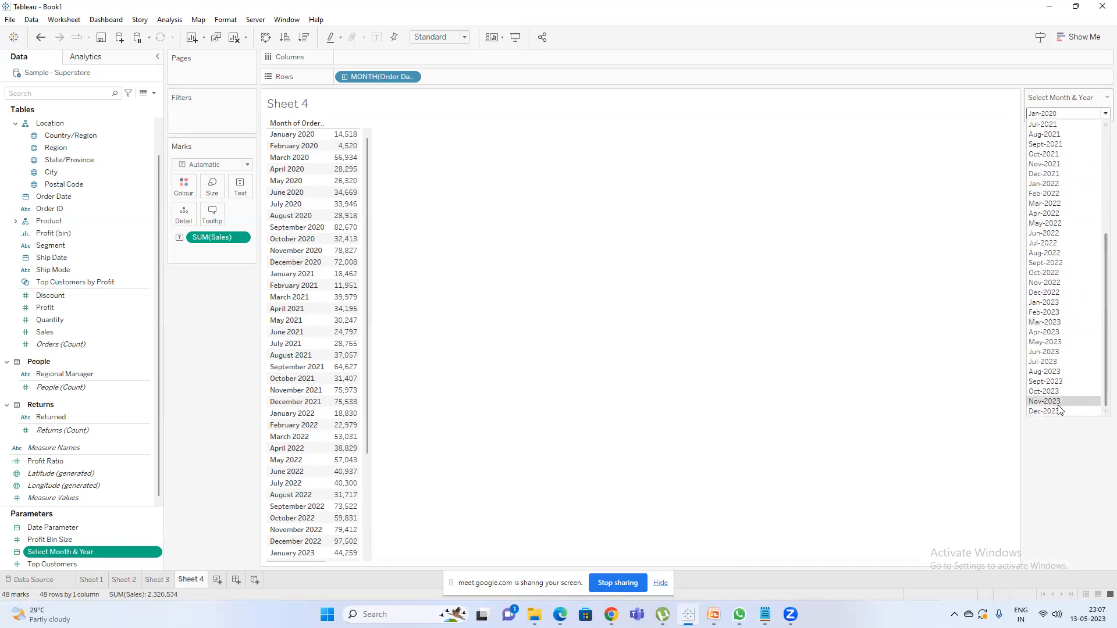
{"action": "left_click", "coordinate": [1046, 293]}
{"action": "left_click", "coordinate": [1064, 115]}
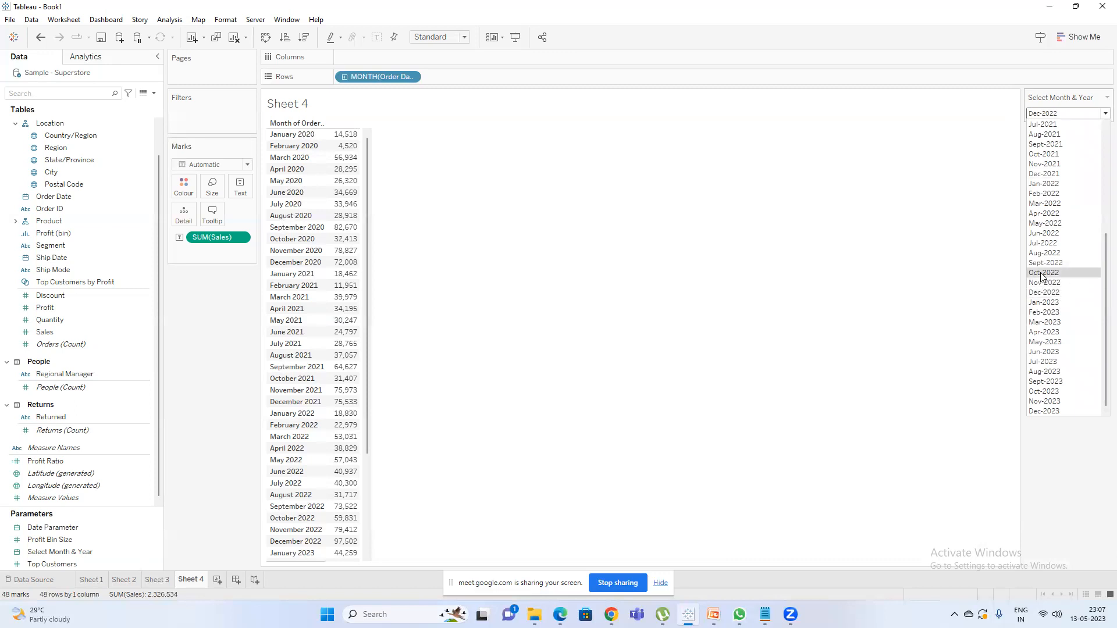
{"action": "left_click", "coordinate": [901, 277]}
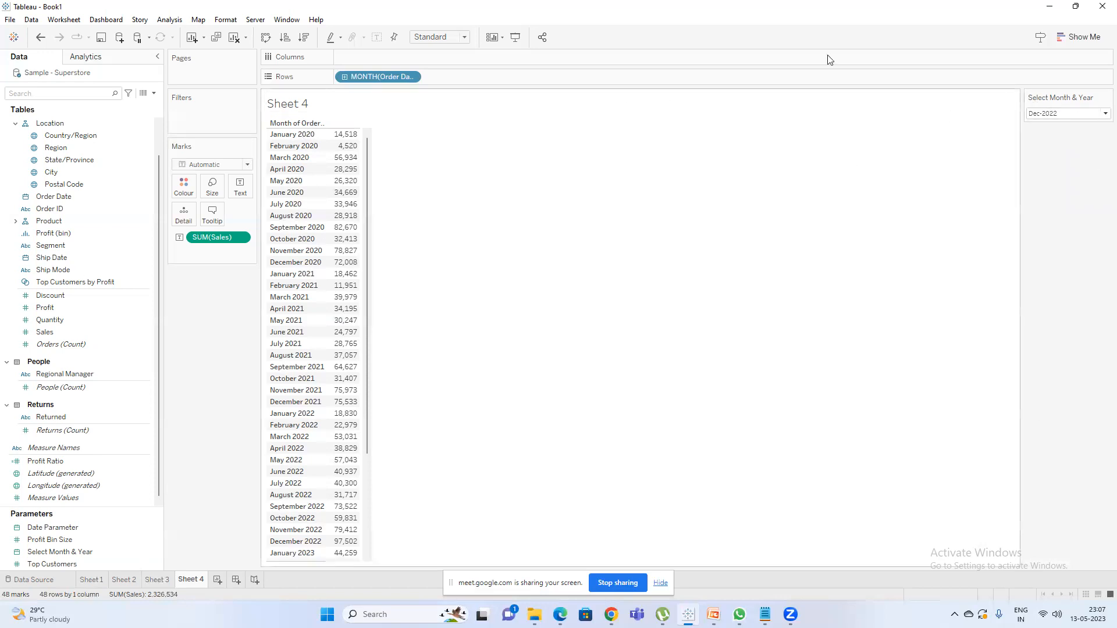
Start a new calculated field in the Sample - Superstore data source.
{"action": "left_click", "coordinate": [153, 93]}
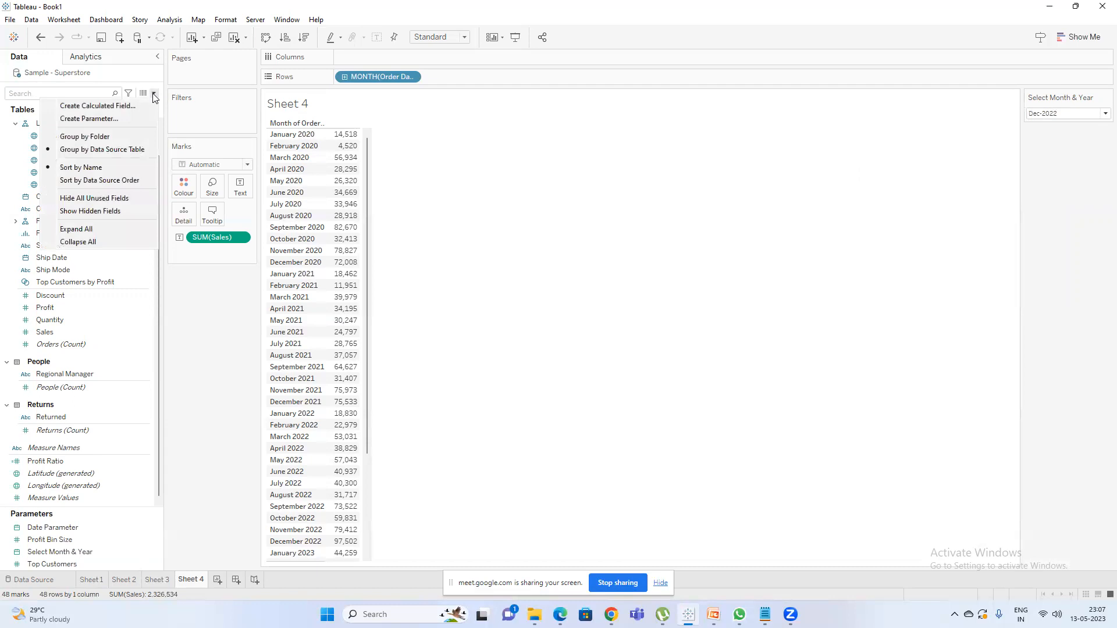
{"action": "left_click", "coordinate": [120, 106]}
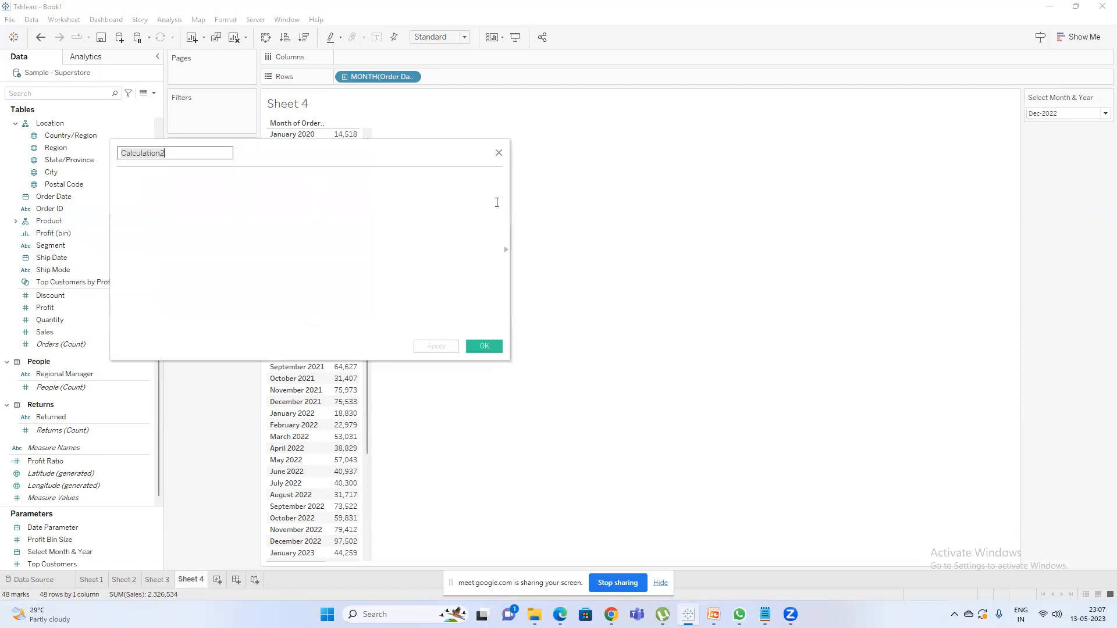
Open the Windows display settings, set the display scale to 125% and return to Tableau.
{"action": "key", "text": "super"}
{"action": "type", "text": "reso"}
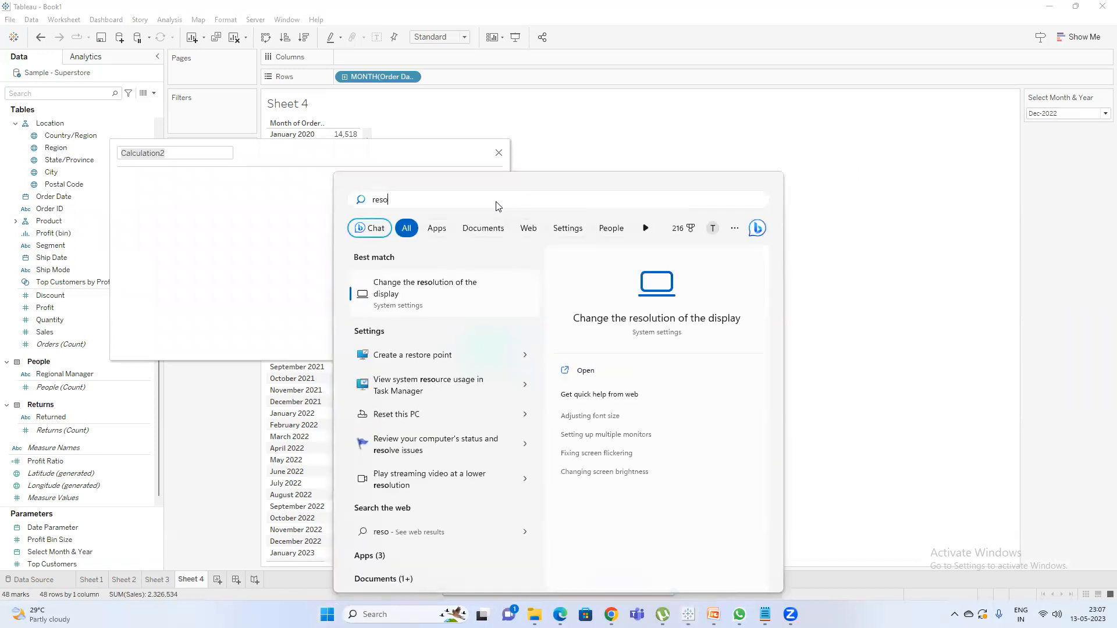
{"action": "key", "text": "Return"}
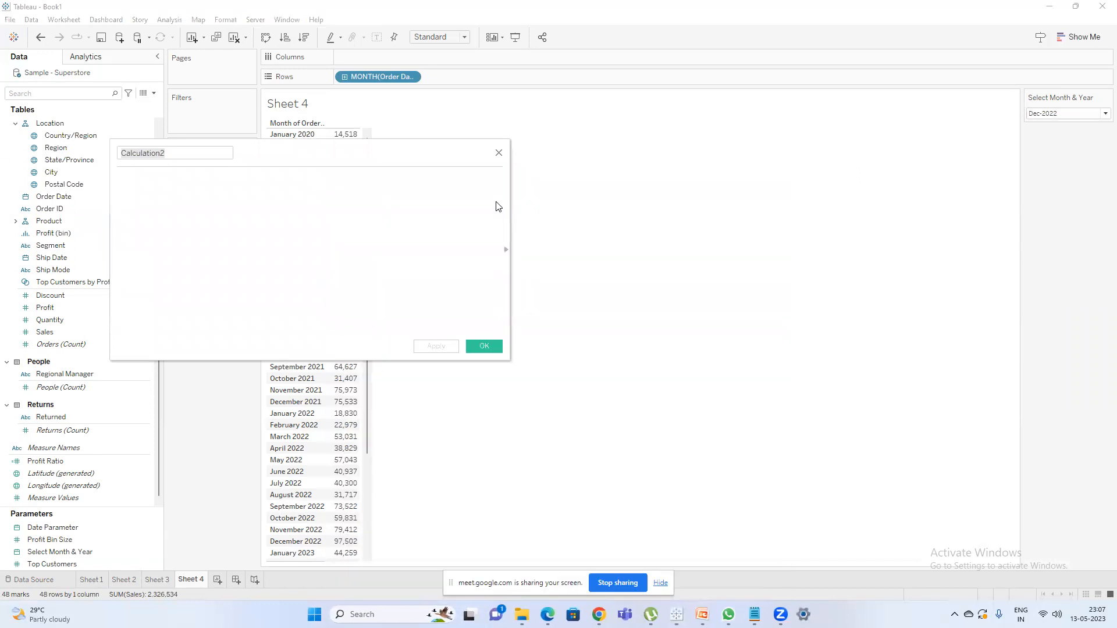
{"action": "left_click", "coordinate": [688, 221]}
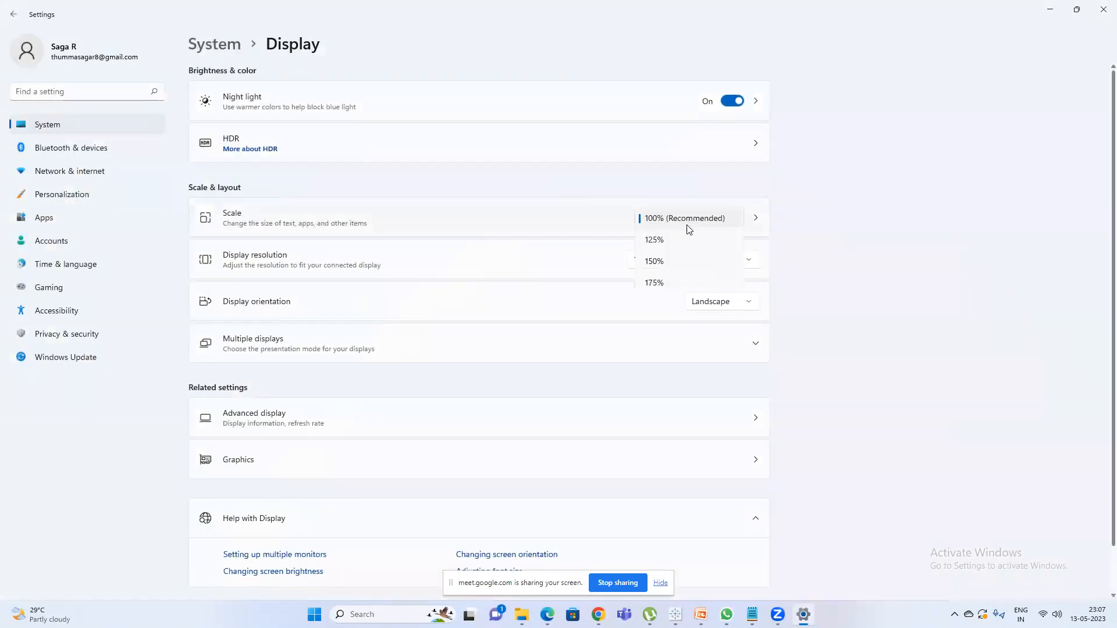
{"action": "key", "text": "Return"}
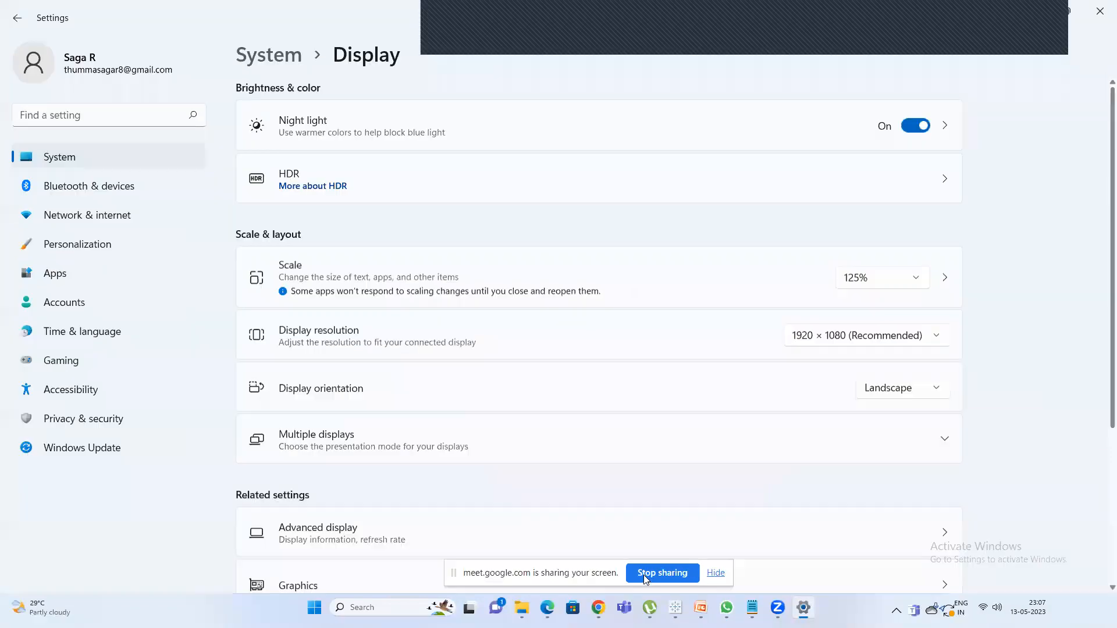
{"action": "key", "text": "alt+Tab"}
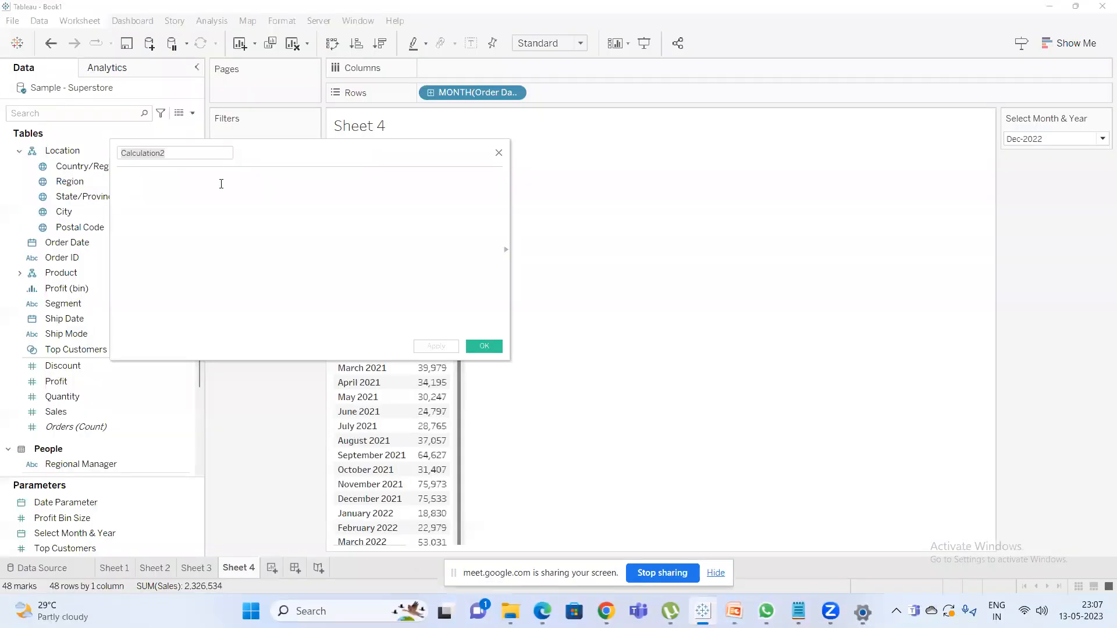
Move the calculation editor away from the field list and over the sheet view.
{"action": "left_click_drag", "start_coordinate": [274, 160], "coordinate": [484, 194]}
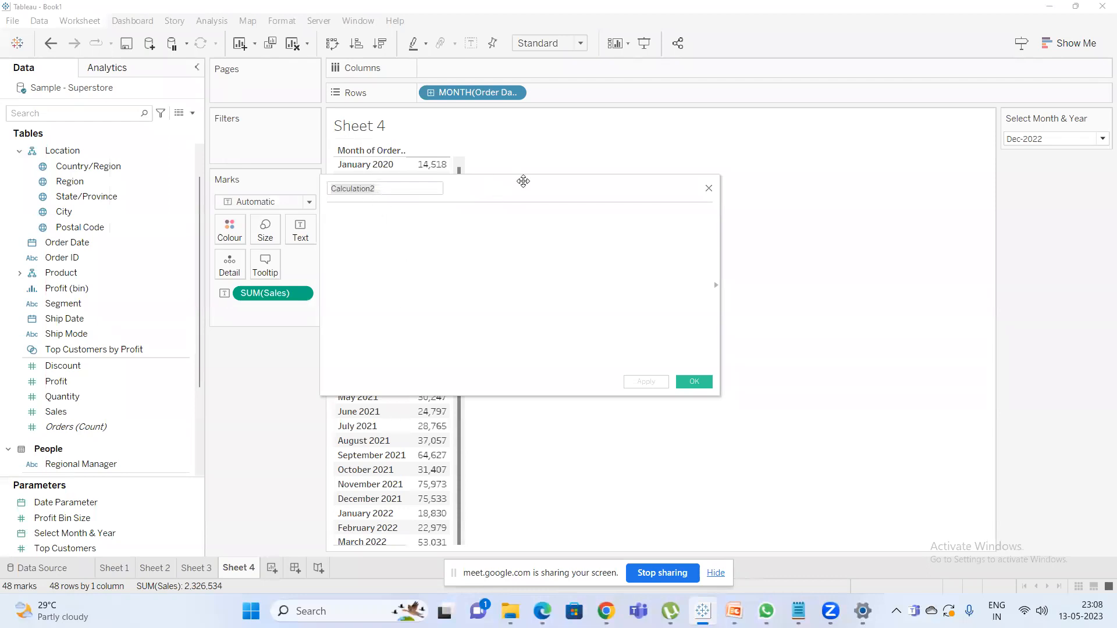
{"action": "left_click_drag", "start_coordinate": [354, 191], "coordinate": [383, 181]}
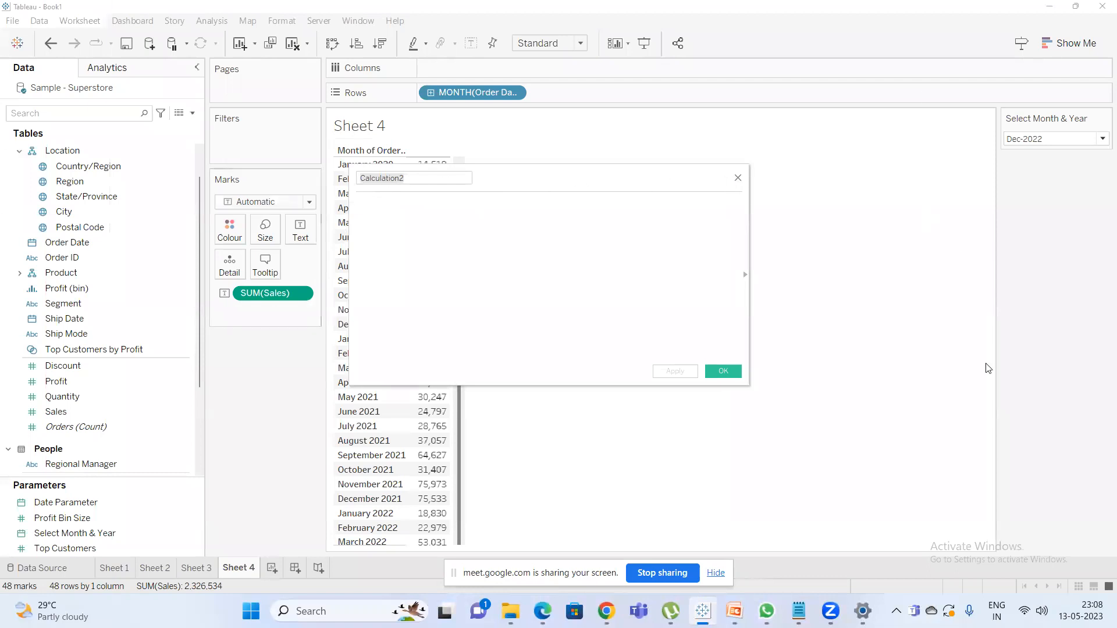
{"action": "left_click", "coordinate": [862, 611]}
{"action": "left_click", "coordinate": [862, 611]}
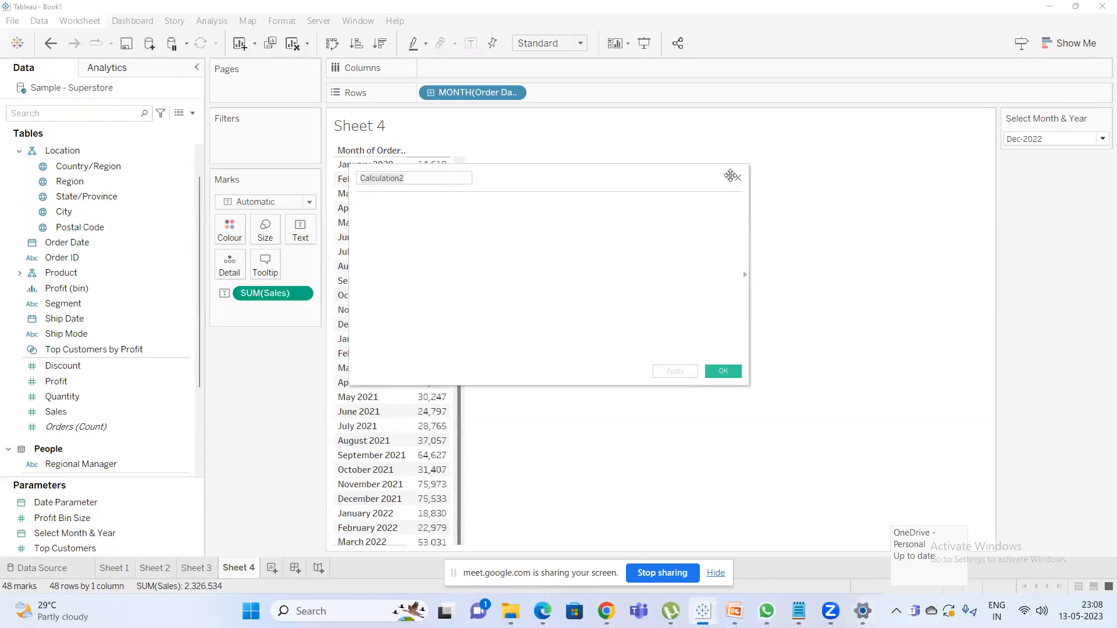
{"action": "left_click_drag", "start_coordinate": [737, 174], "coordinate": [776, 168]}
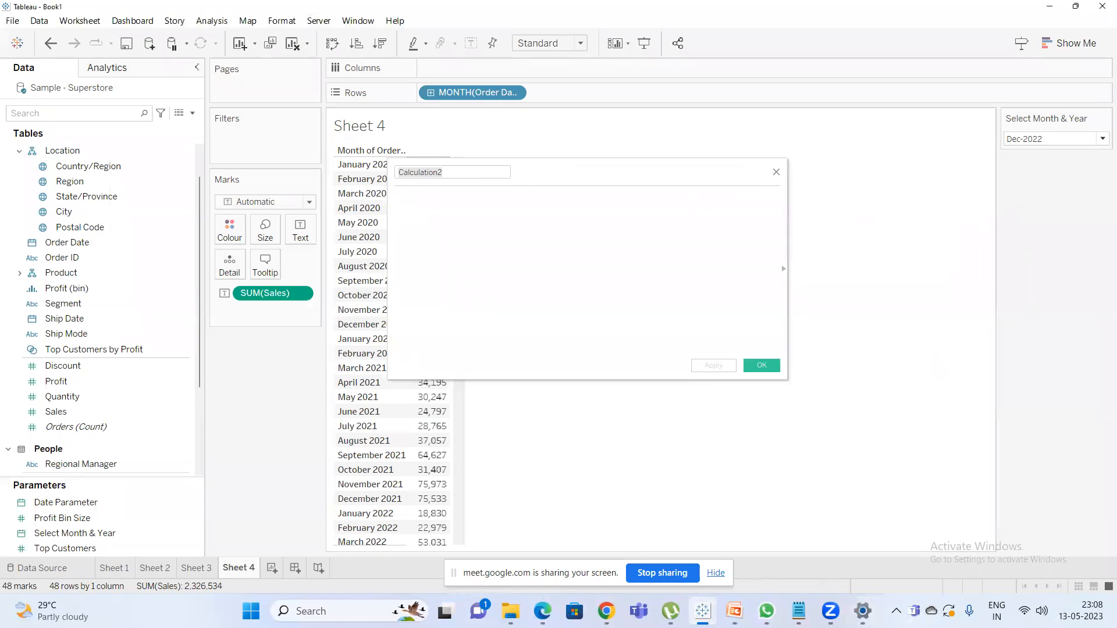
Switch the Windows display scale to 100% and back to 125%.
{"action": "left_click", "coordinate": [863, 611]}
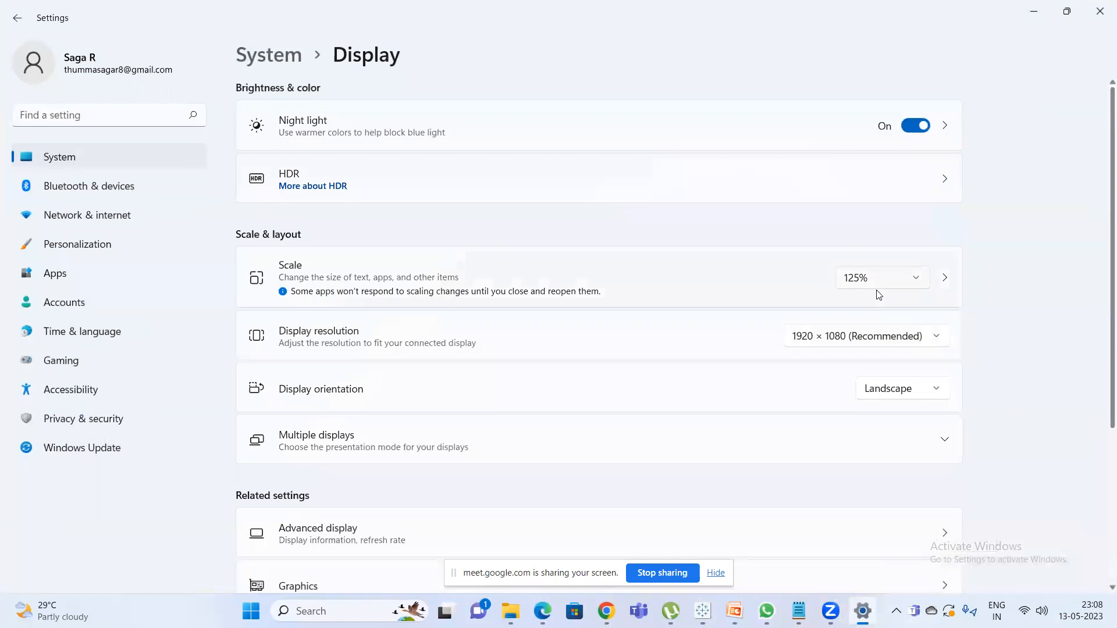
{"action": "left_click", "coordinate": [879, 281]}
{"action": "left_click", "coordinate": [875, 256]}
{"action": "left_click", "coordinate": [656, 220]}
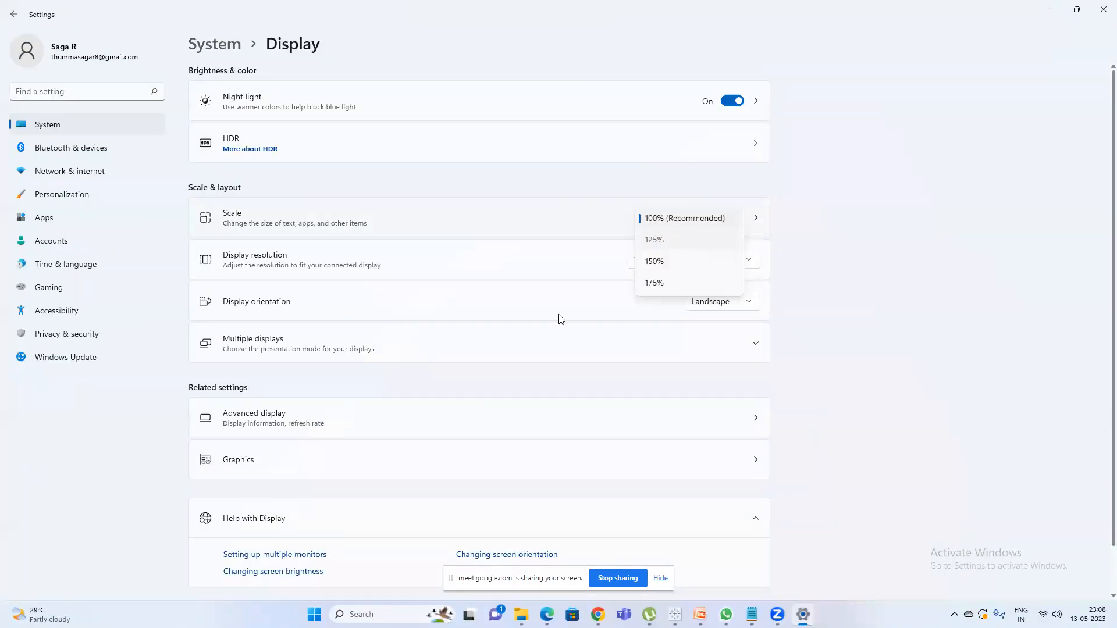
{"action": "left_click", "coordinate": [654, 240]}
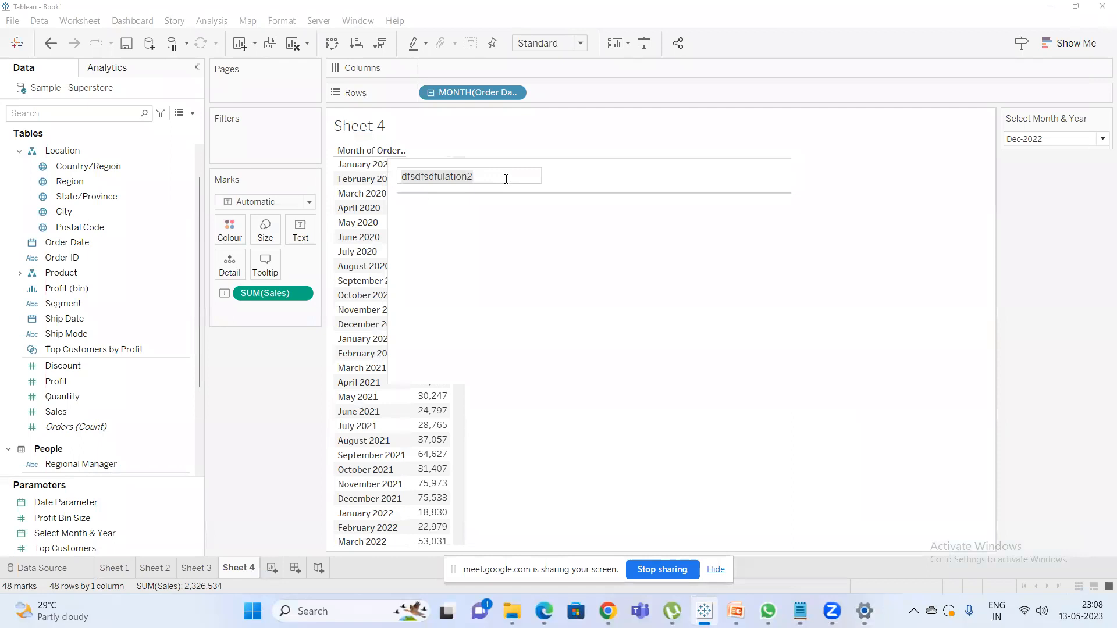
Admit the waiting participant to the Google Meet call and return to Tableau.
{"action": "left_click", "coordinate": [608, 610]}
{"action": "left_click", "coordinate": [538, 535]}
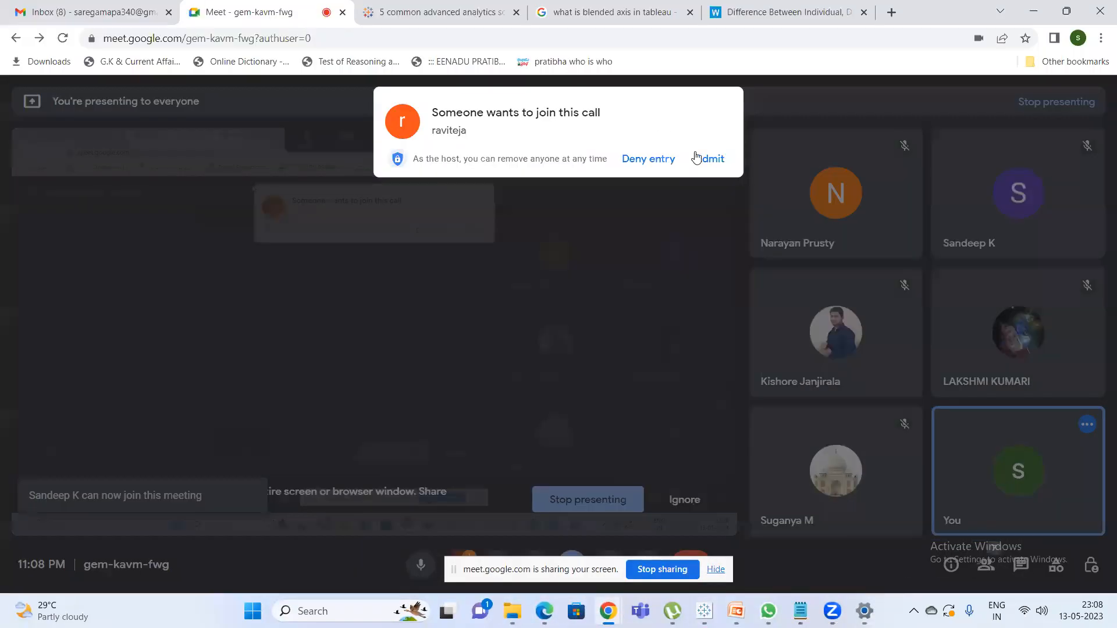
{"action": "left_click", "coordinate": [707, 157]}
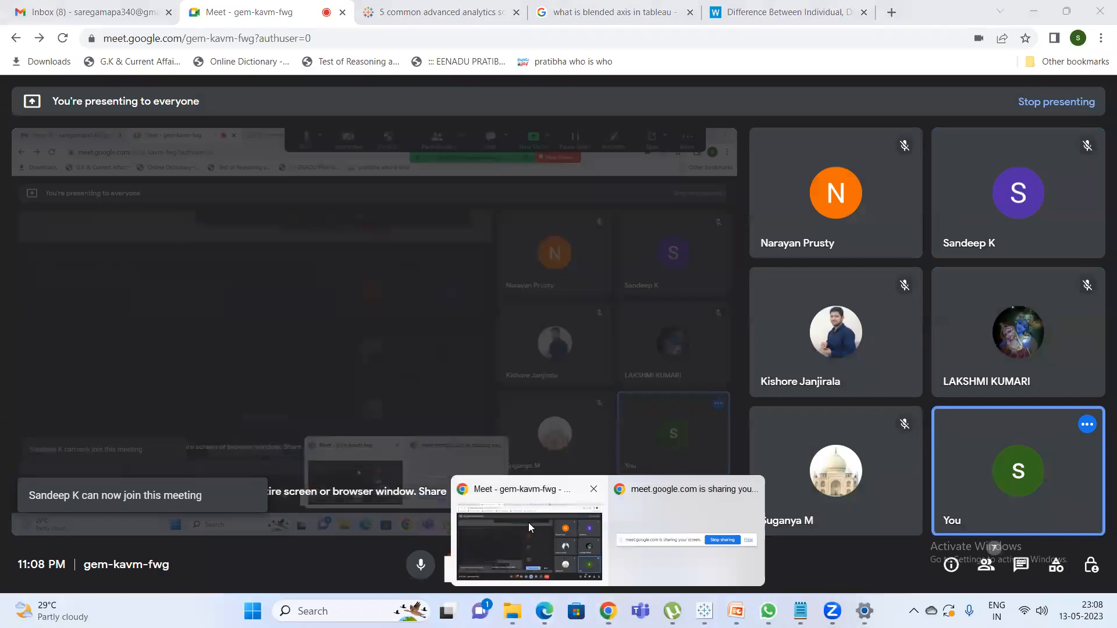
{"action": "mouse_move", "coordinate": [864, 610]}
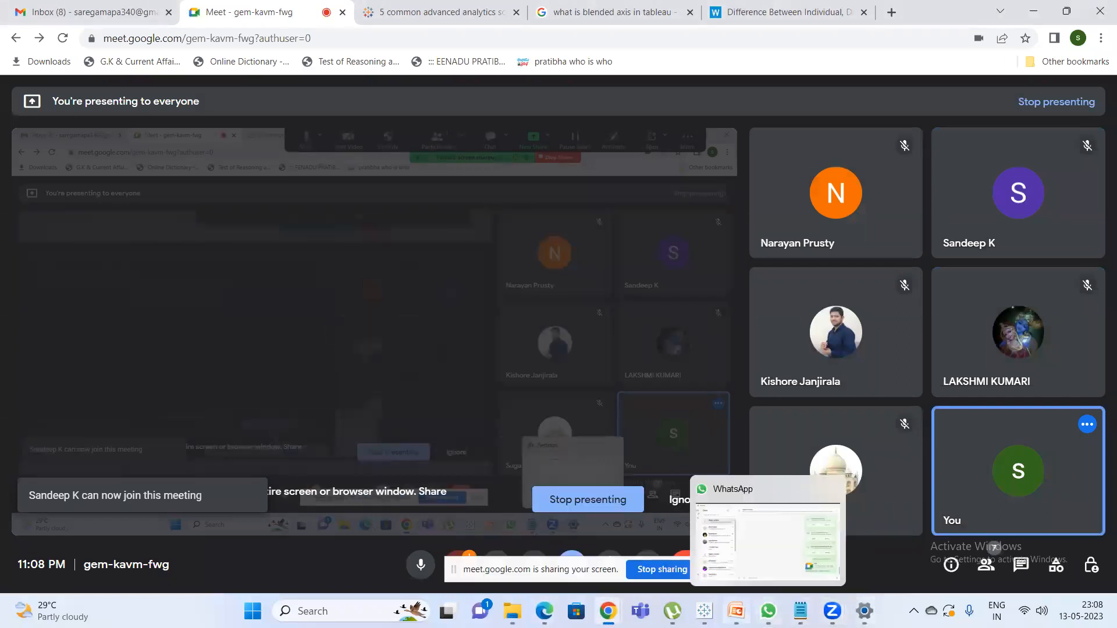
{"action": "left_click", "coordinate": [703, 611]}
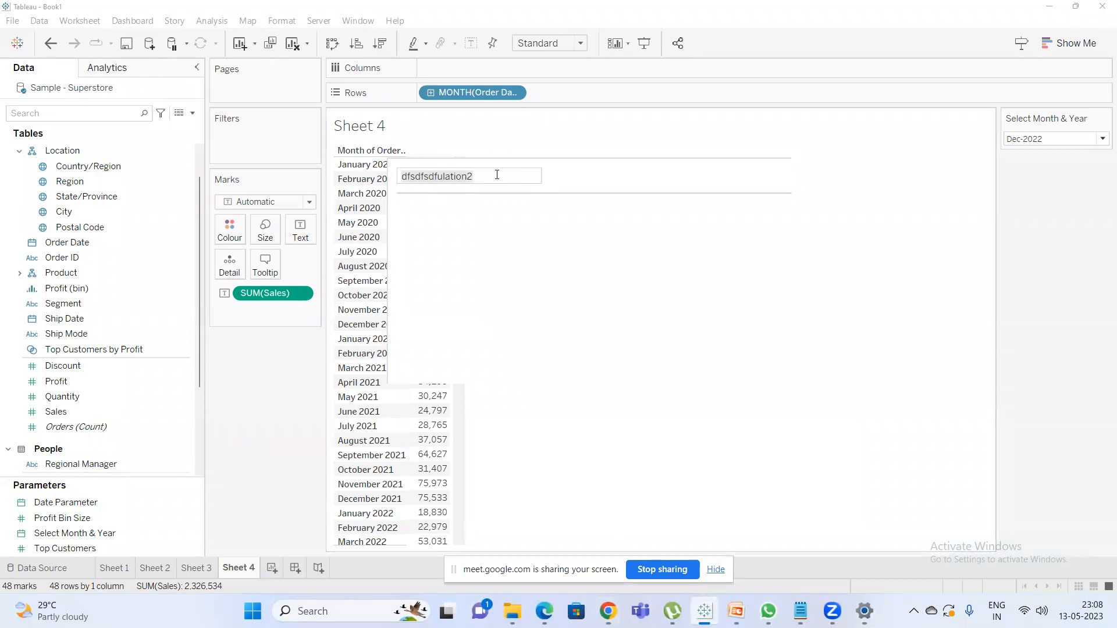
Restore the Windows display scale to 100% (Recommended) and minimize the settings window.
{"action": "left_click", "coordinate": [864, 610]}
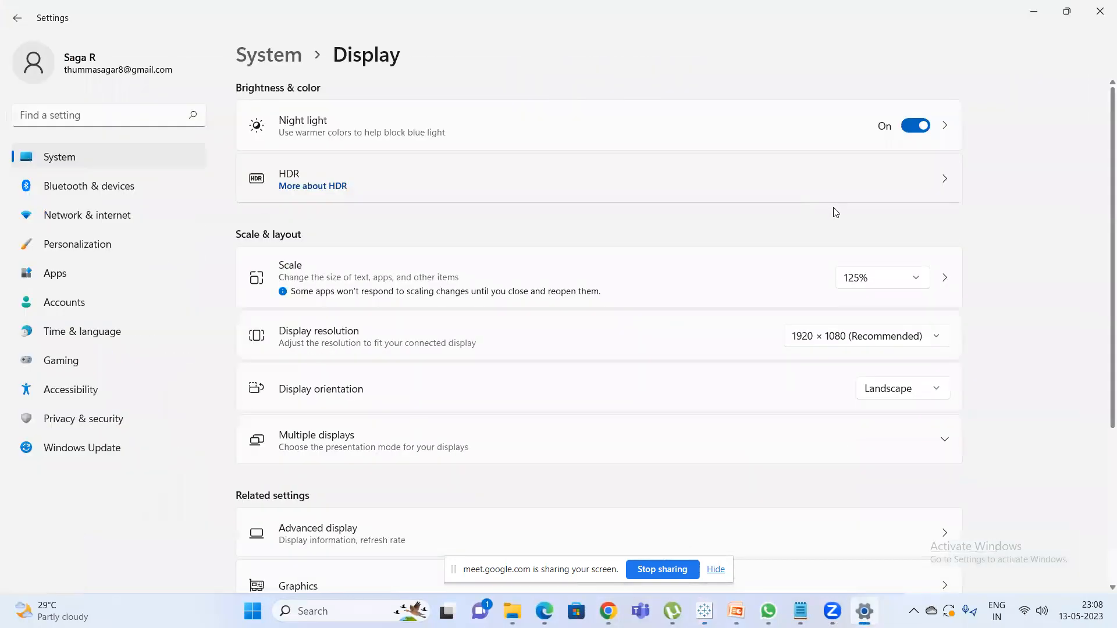
{"action": "left_click", "coordinate": [863, 280]}
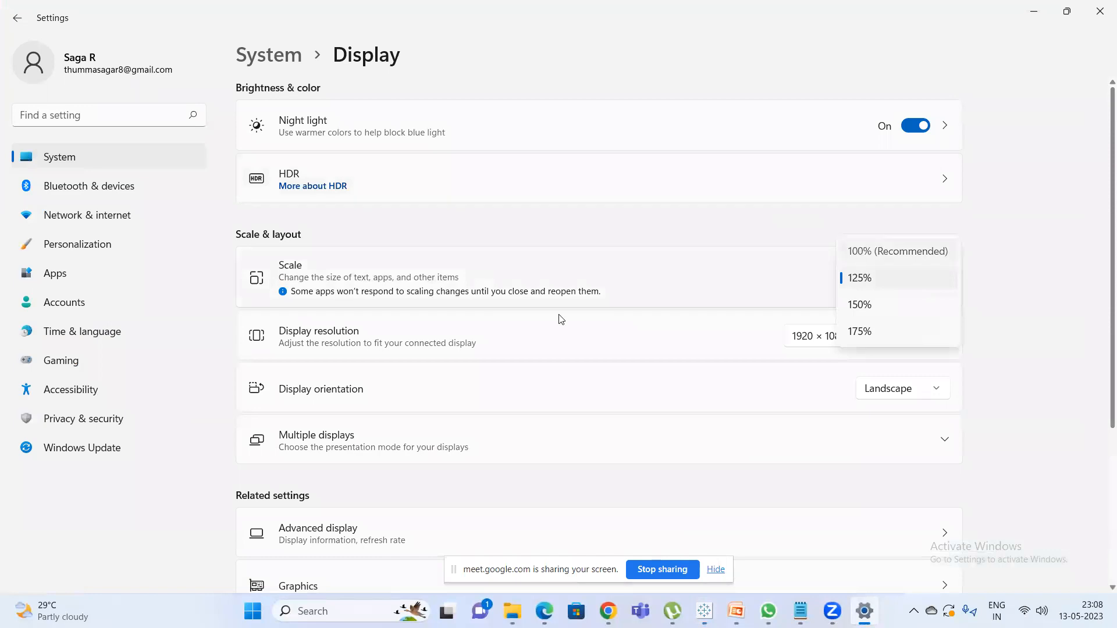
{"action": "left_click", "coordinate": [897, 252]}
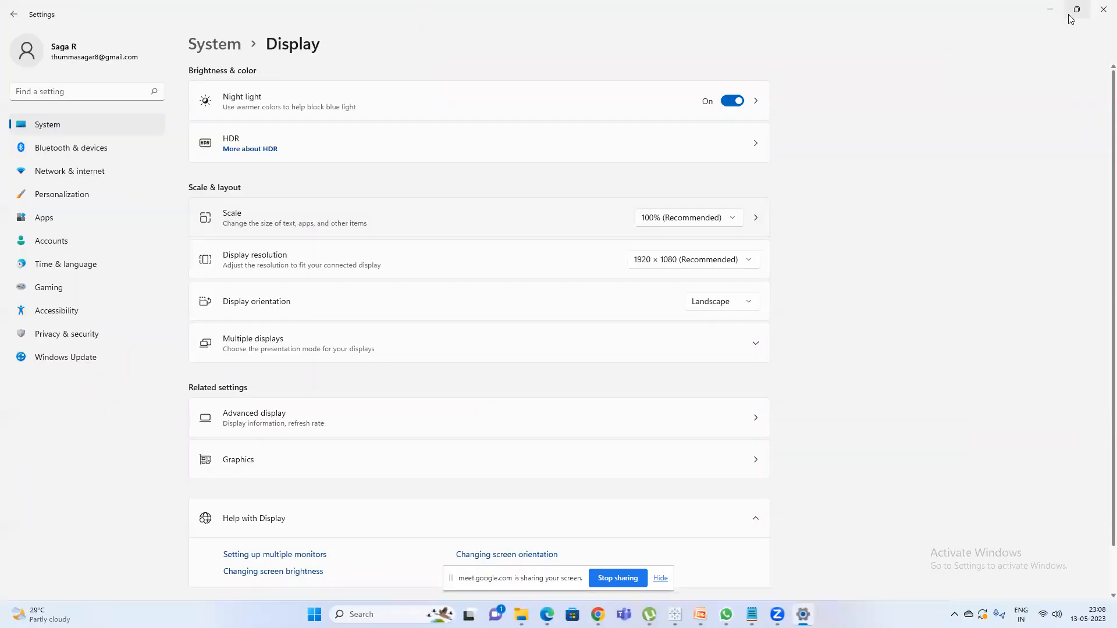
{"action": "left_click", "coordinate": [1049, 8]}
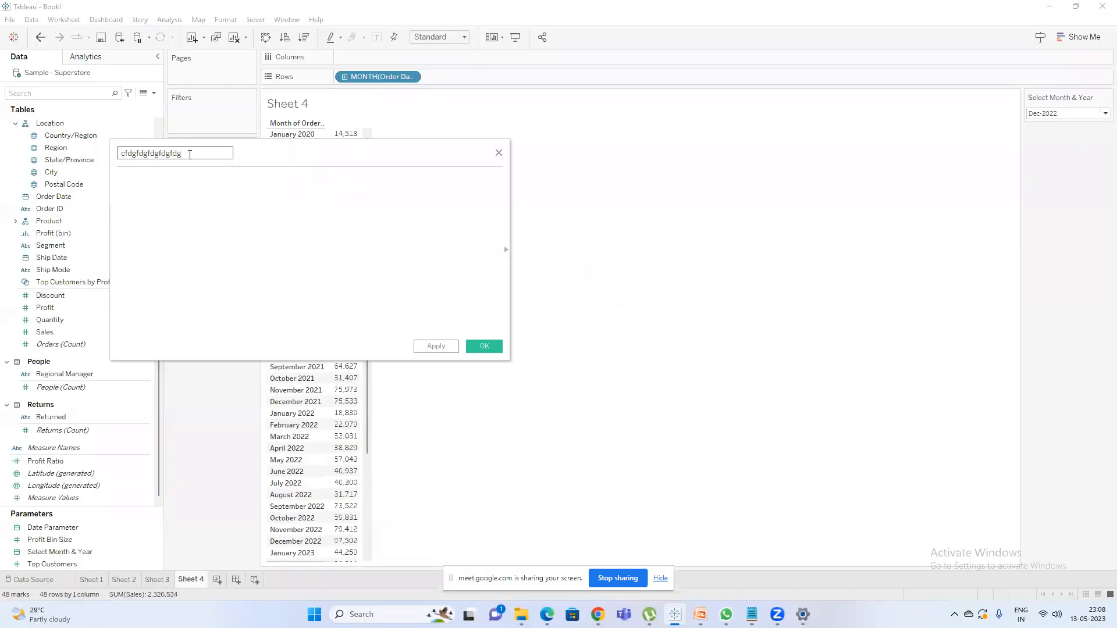
Name the calculated field "Month selection Calc" in place of its current name.
{"action": "double_click", "coordinate": [217, 155]}
{"action": "key", "text": "BackSpace"}
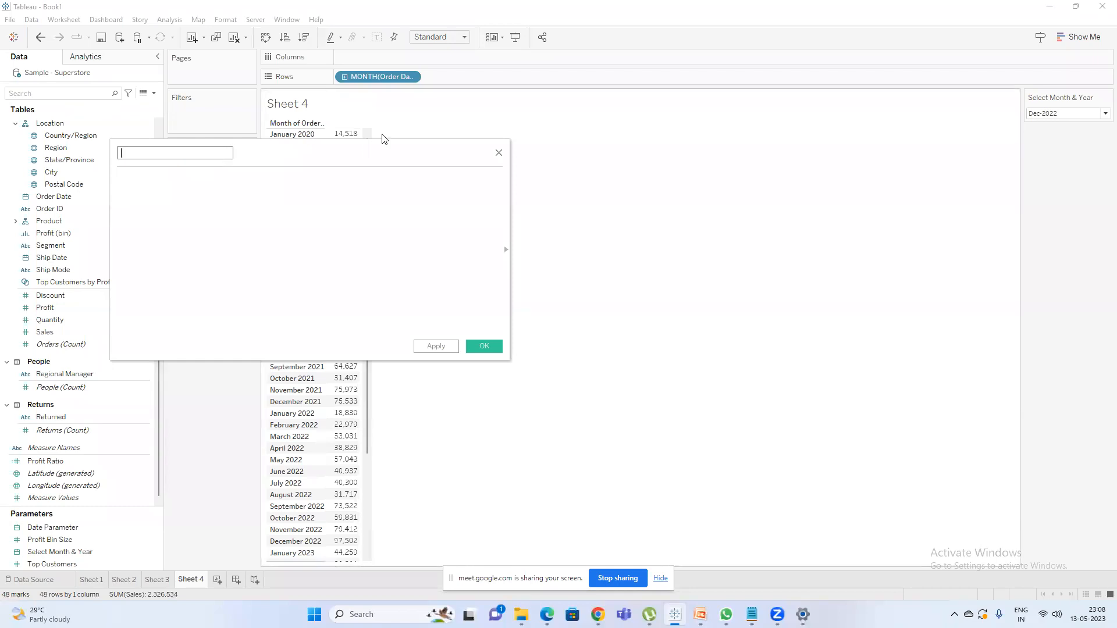
{"action": "type", "text": "Month selection Calc"}
{"action": "key", "text": "Tab"}
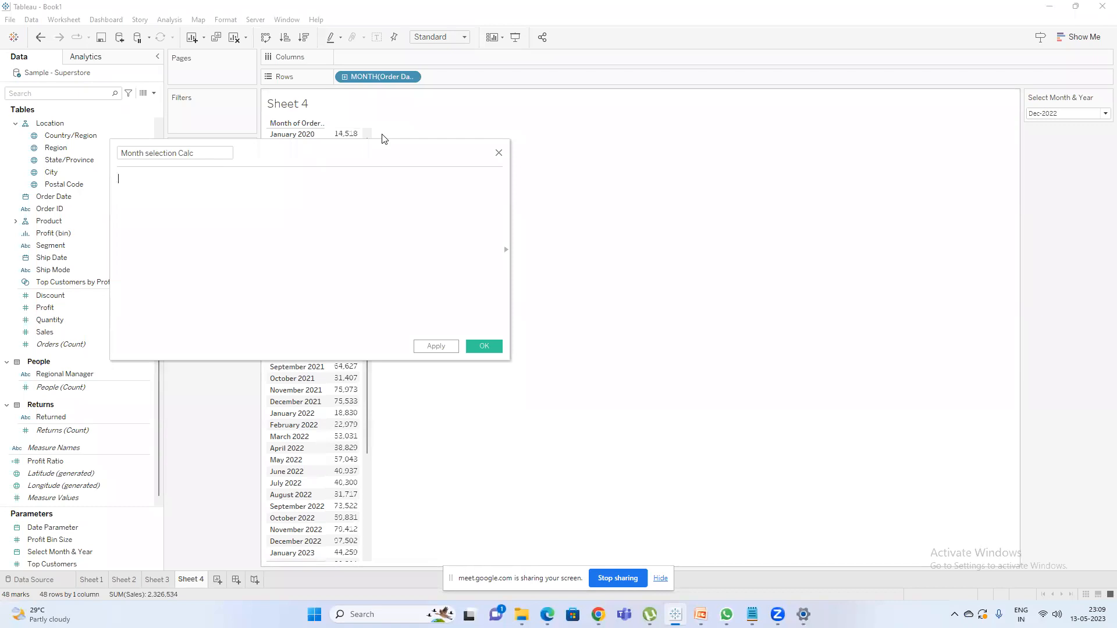
Begin the formula with an if condition that uses the DATEDIFF function.
{"action": "type", "text": "if datediff"}
{"action": "key", "text": "Return"}
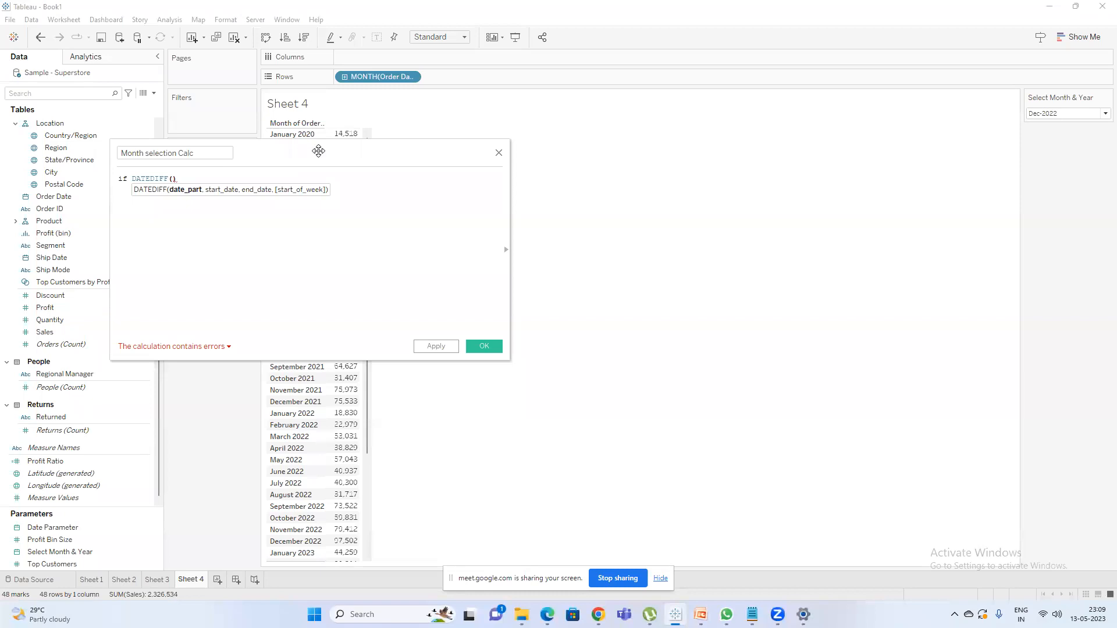
{"action": "type", "text": "ord"}
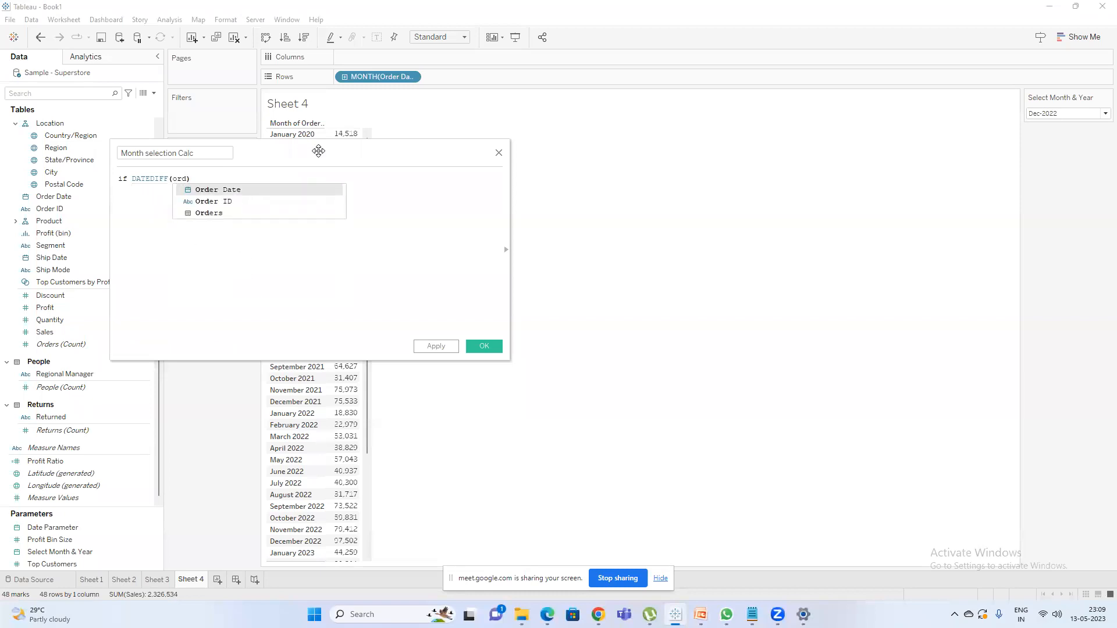
{"action": "type", "text": "\\"}
{"action": "key", "text": "BackSpace"}
{"action": "type", "text": "\\"}
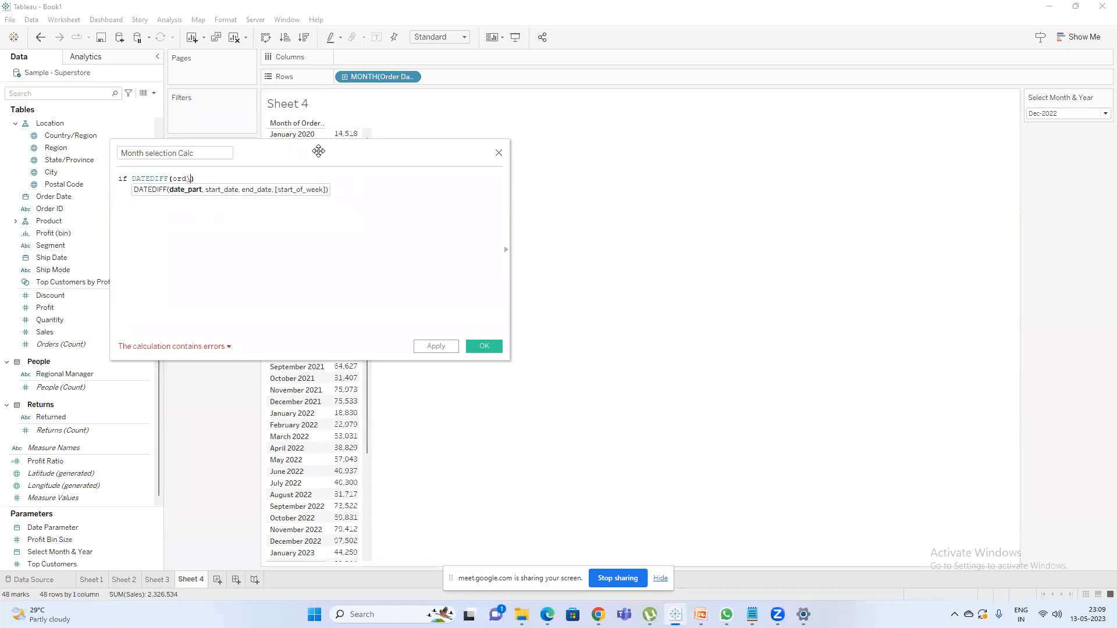
{"action": "key", "text": "BackSpace"}
{"action": "key", "text": "BackSpace"}
{"action": "key", "text": "BackSpace"}
{"action": "key", "text": "BackSpace"}
Complete the DATEDIFF arguments with 'month', the [Order Date] field and the [Select Month & Year] parameter.
{"action": "type", "text": "''"}
{"action": "type", "text": "month"}
{"action": "key", "text": "Right"}
{"action": "type", "text": ",[ord"}
{"action": "key", "text": "Return"}
{"action": "type", "text": ","}
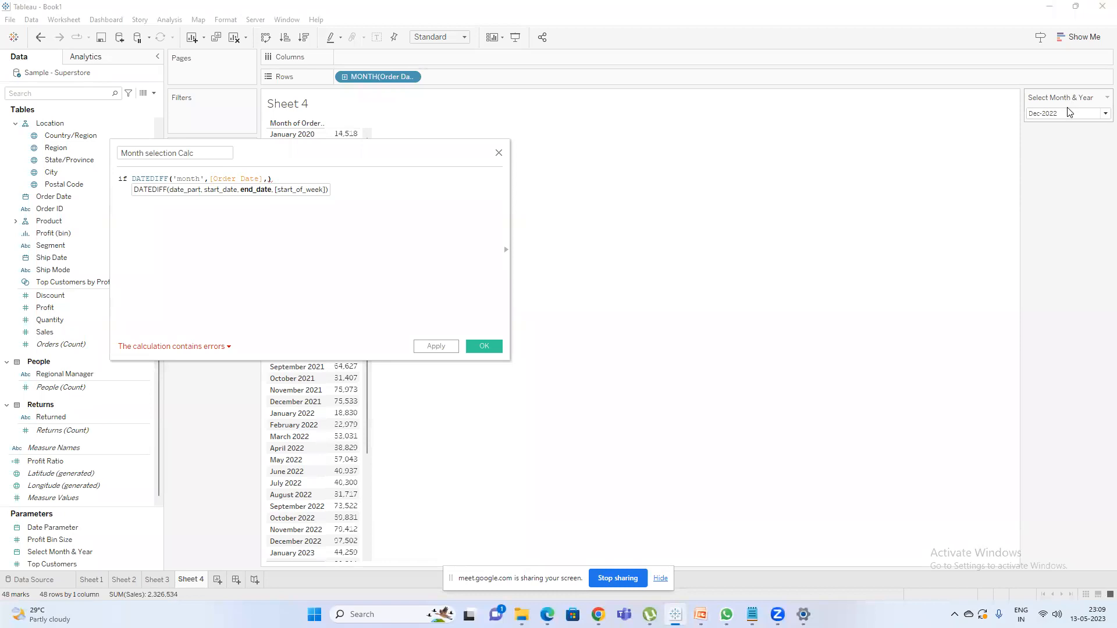
{"action": "type", "text": "se"}
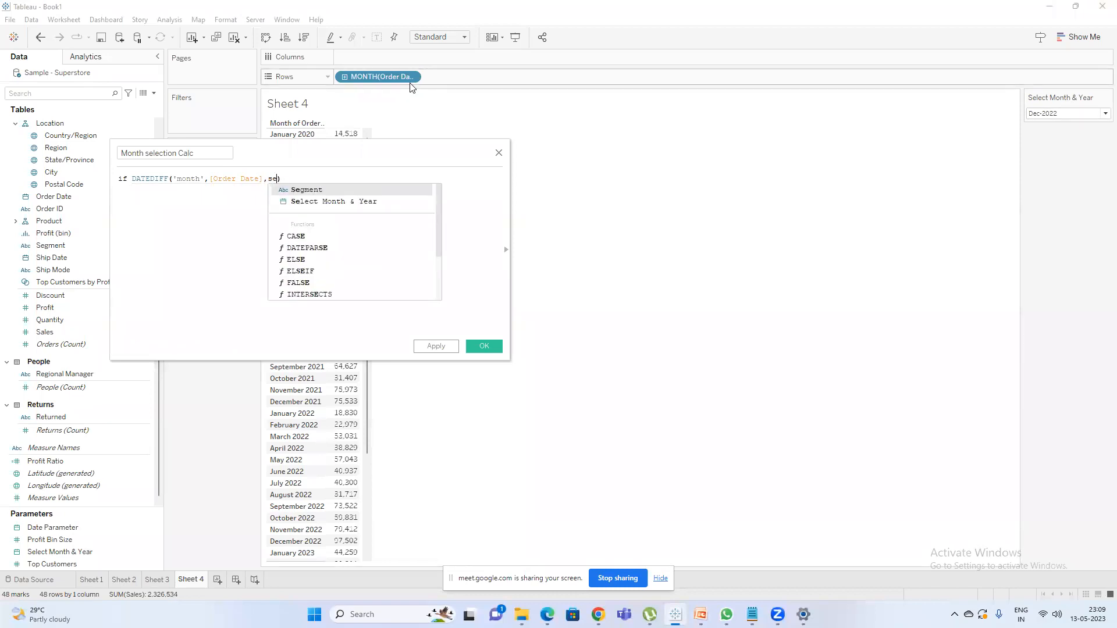
{"action": "key", "text": "Down"}
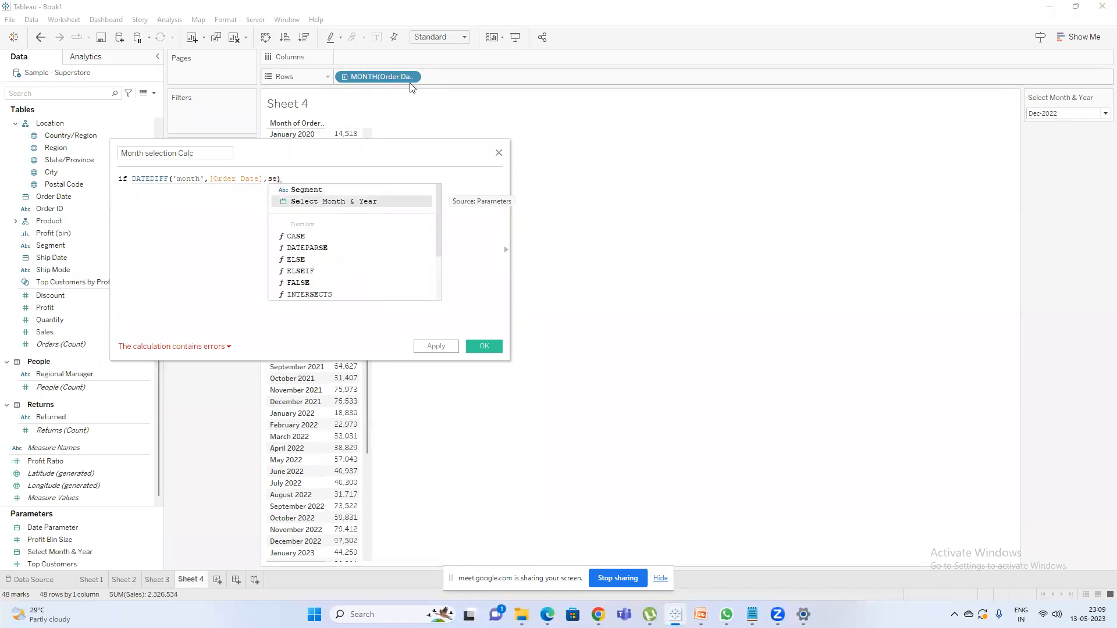
{"action": "key", "text": "Return"}
{"action": "type", "text": ")"}
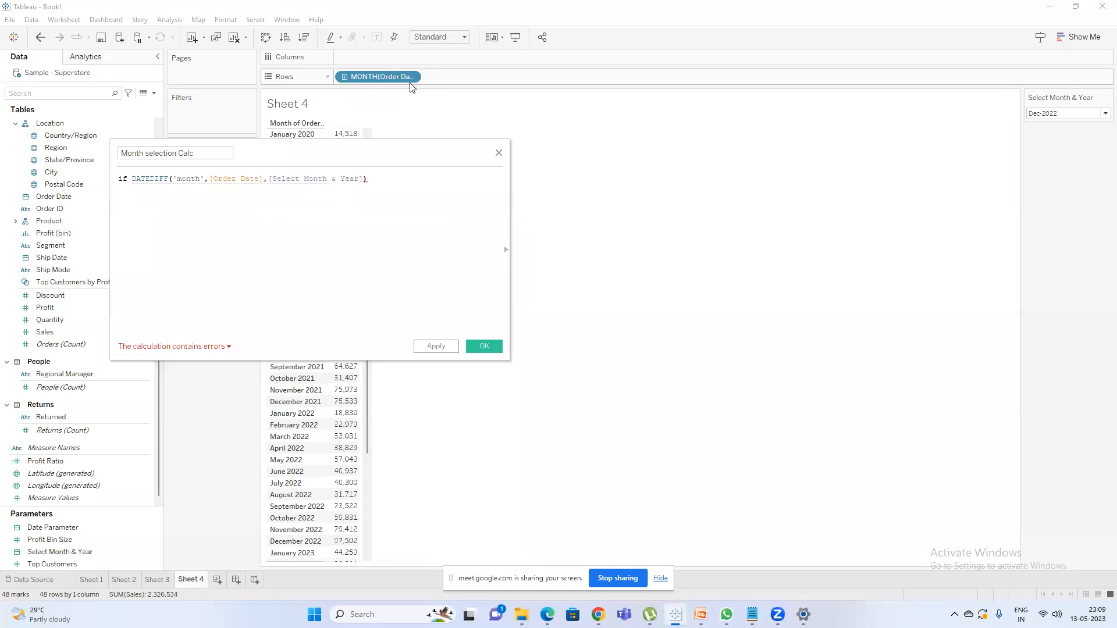
{"action": "type", "text": " <2"}
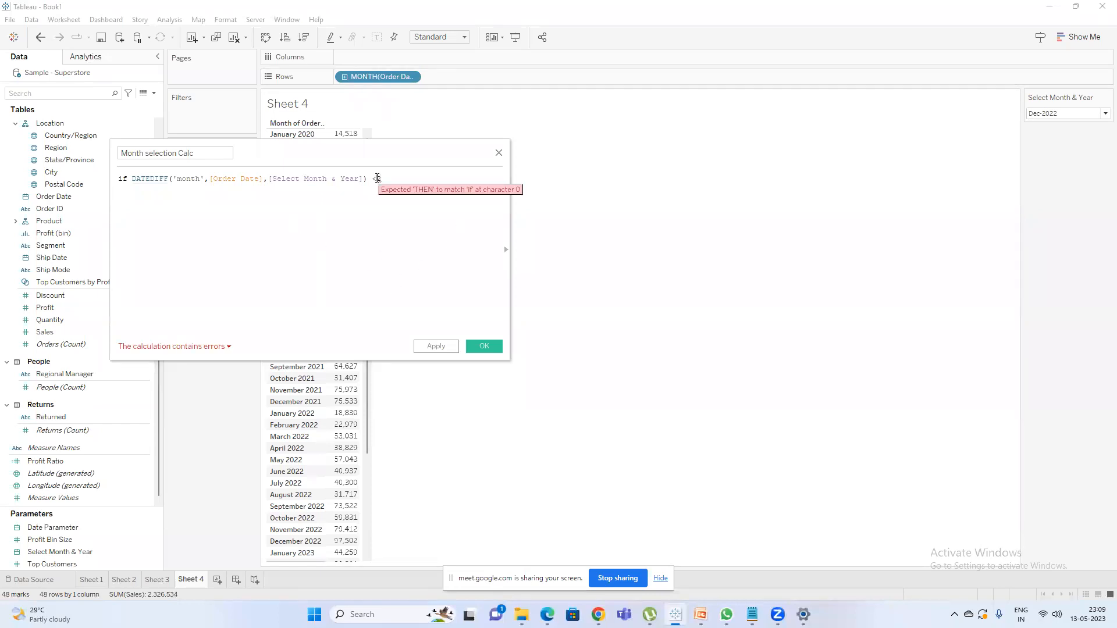
Make the first condition test for <=2 and add the THEN keyword after it.
{"action": "left_click", "coordinate": [377, 178]}
{"action": "type", "text": "=2"}
{"action": "left_click", "coordinate": [408, 177]}
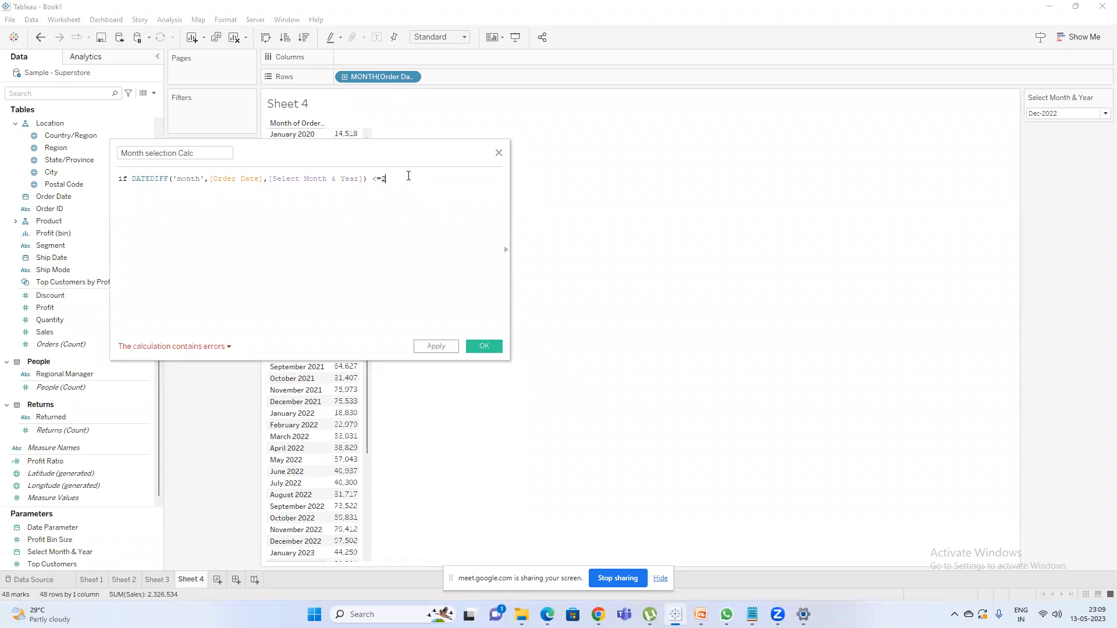
{"action": "type", "text": "THEN"}
Move THEN onto its own line and start a second condition above it with or DATEDIFF('month').
{"action": "left_click", "coordinate": [391, 179]}
{"action": "key", "text": "Return"}
{"action": "key", "text": "Return"}
{"action": "key", "text": "Up"}
{"action": "type", "text": "or d"}
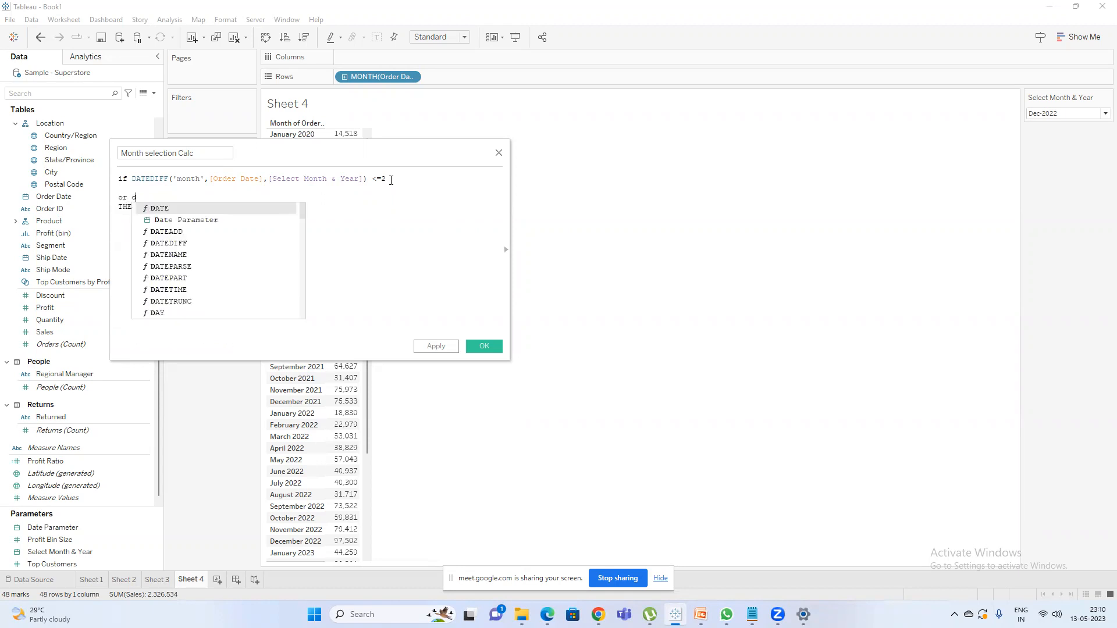
{"action": "type", "text": "ated"}
{"action": "key", "text": "Return"}
{"action": "type", "text": "'month"}
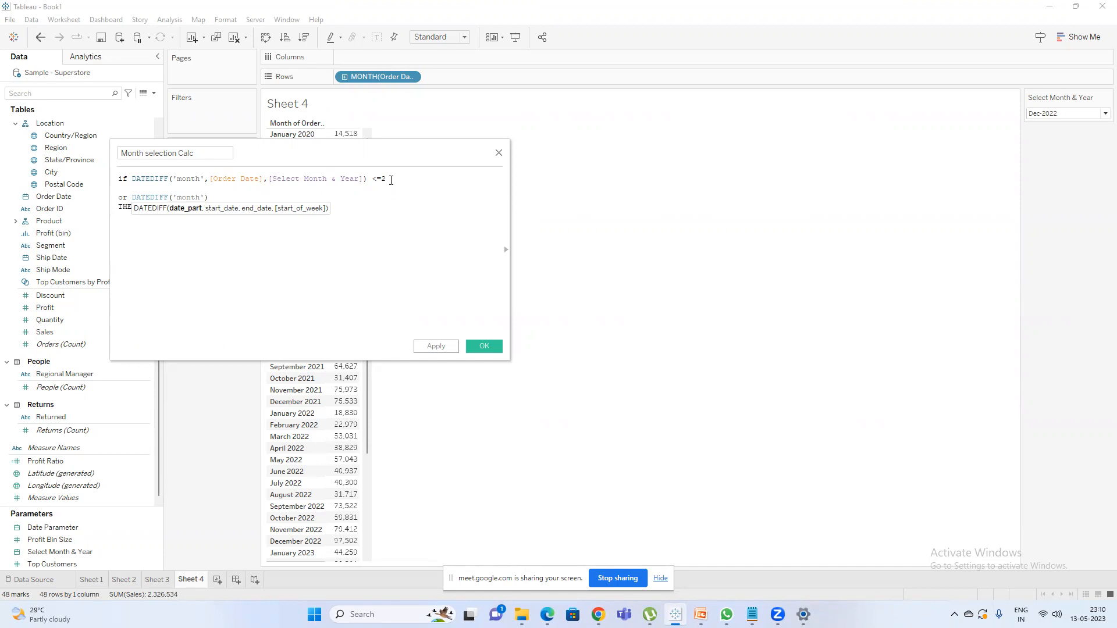
{"action": "key", "text": "Right"}
{"action": "key", "text": "Right"}
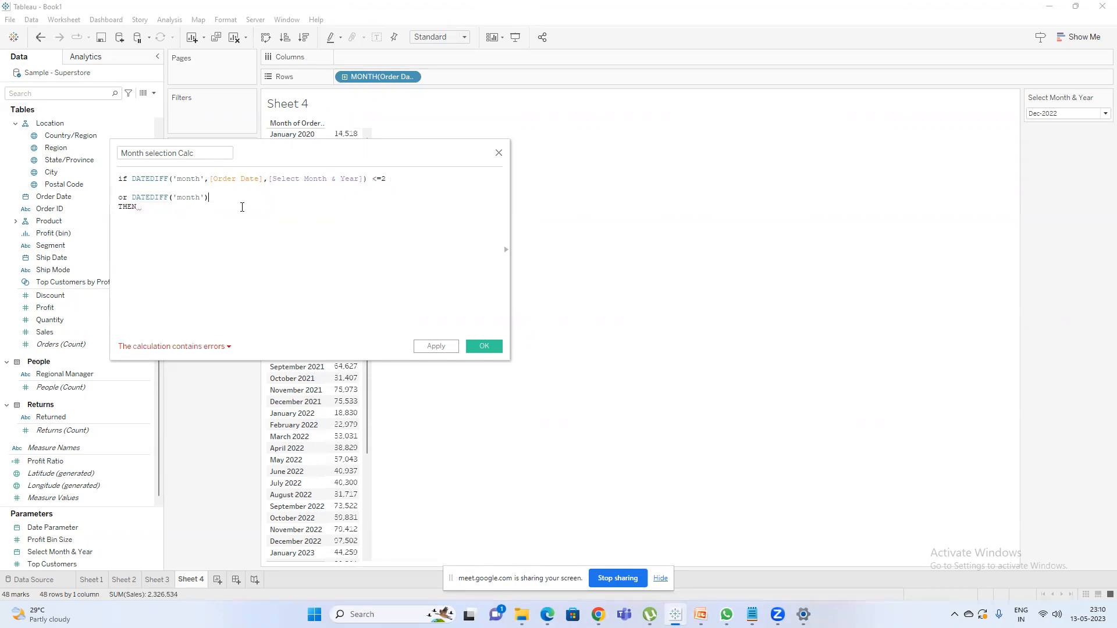
Add the comment line "//month,year,quarter,day,week ---small letter case sensitive" above THEN, leaving blank lines after the second condition.
{"action": "key", "text": "Return"}
{"action": "key", "text": "Return"}
{"action": "key", "text": "Return"}
{"action": "key", "text": "Return"}
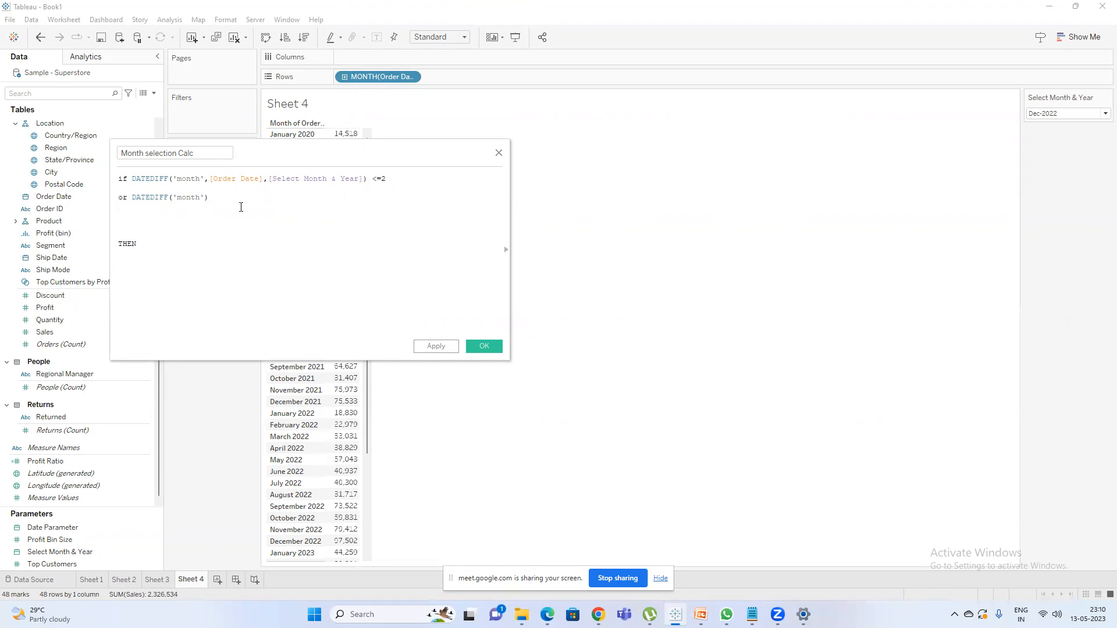
{"action": "type", "text": "//month,year,quarter,day,week"}
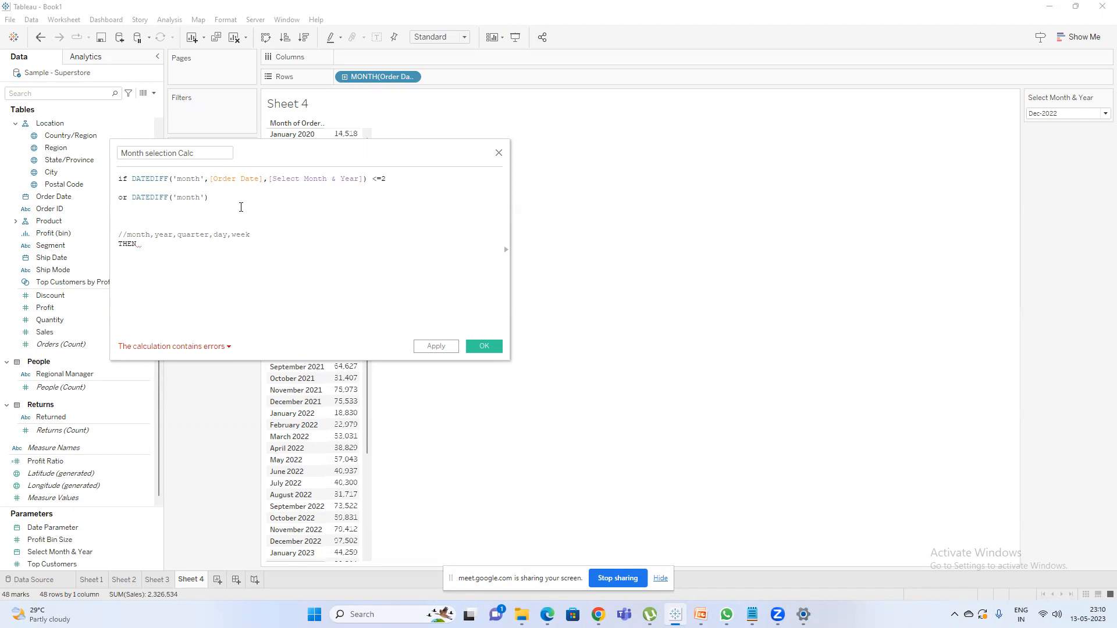
{"action": "type", "text": "---smalll 1"}
{"action": "key", "text": "BackSpace"}
{"action": "key", "text": "BackSpace"}
{"action": "key", "text": "BackSpace"}
{"action": "type", "text": "lett"}
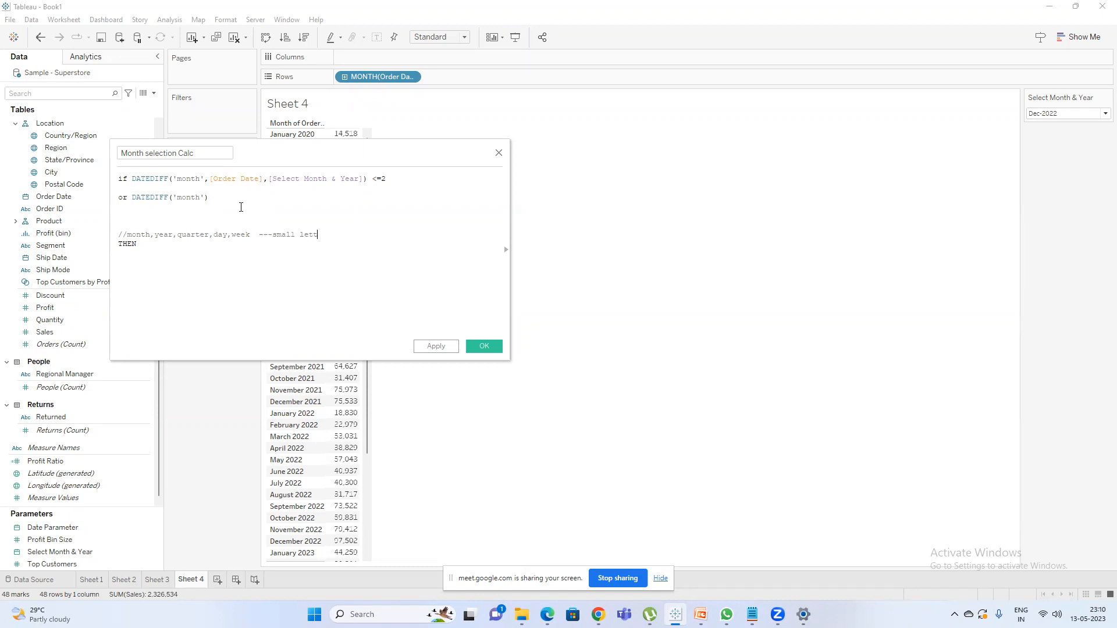
{"action": "type", "text": "er case sensitive"}
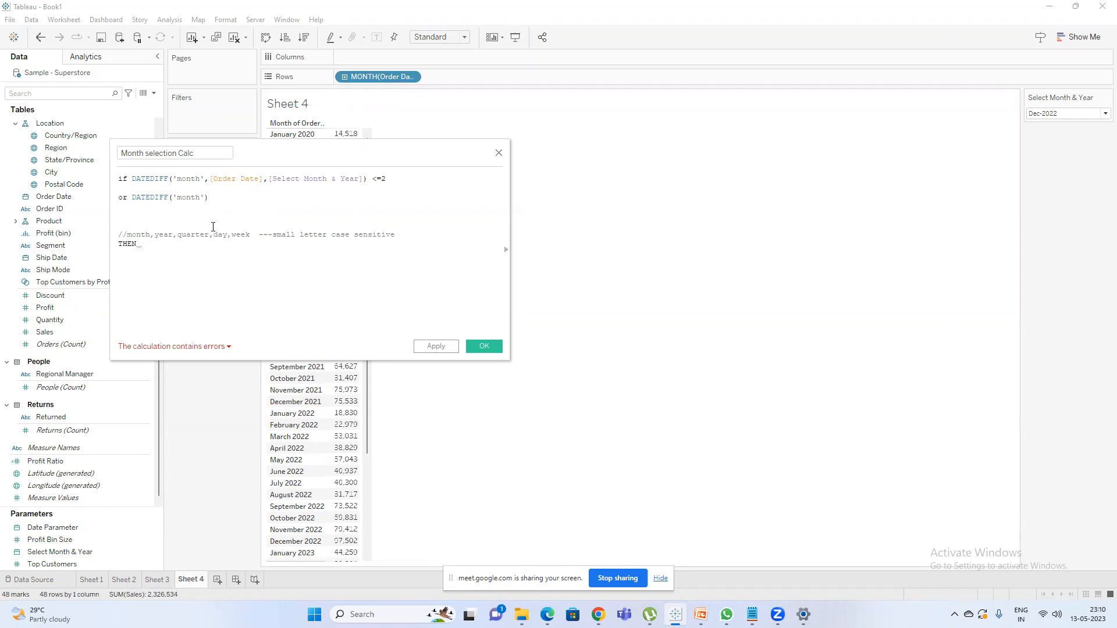
Complete the second DATEDIFF with [Order Date] and [Select Month & Year], and compare it with =0.
{"action": "left_click", "coordinate": [205, 198]}
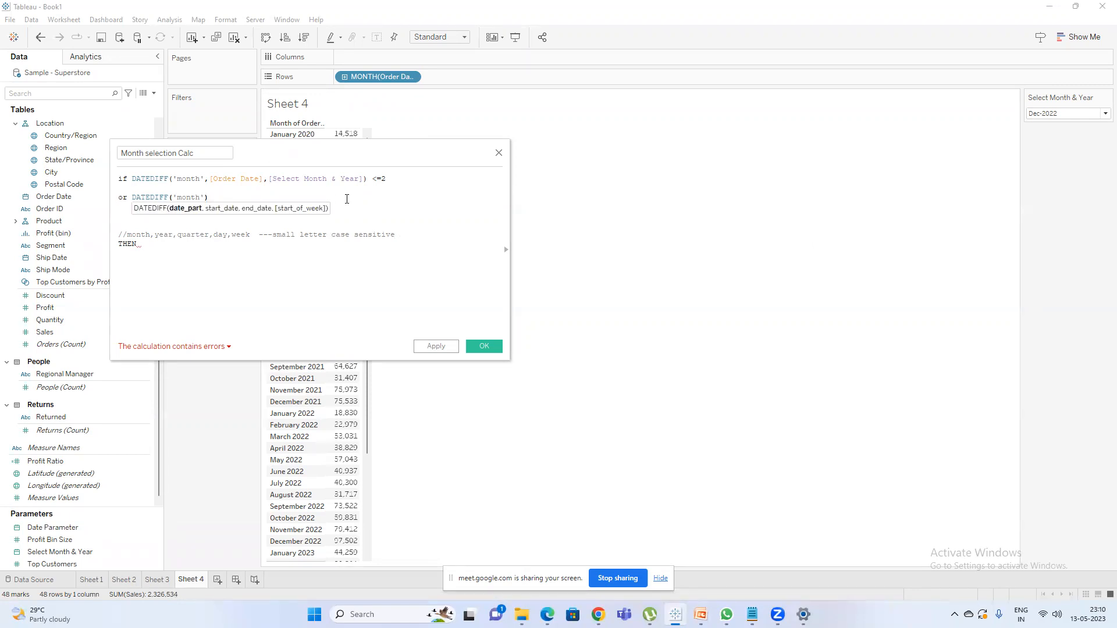
{"action": "type", "text": ",ord"}
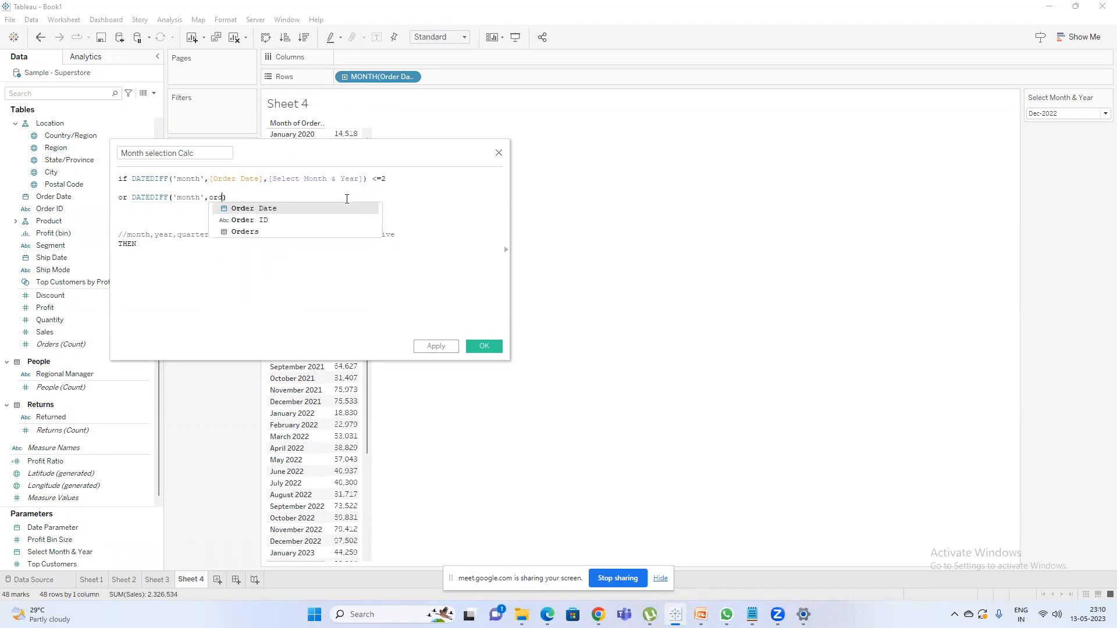
{"action": "key", "text": "Return"}
{"action": "type", "text": ",sel"}
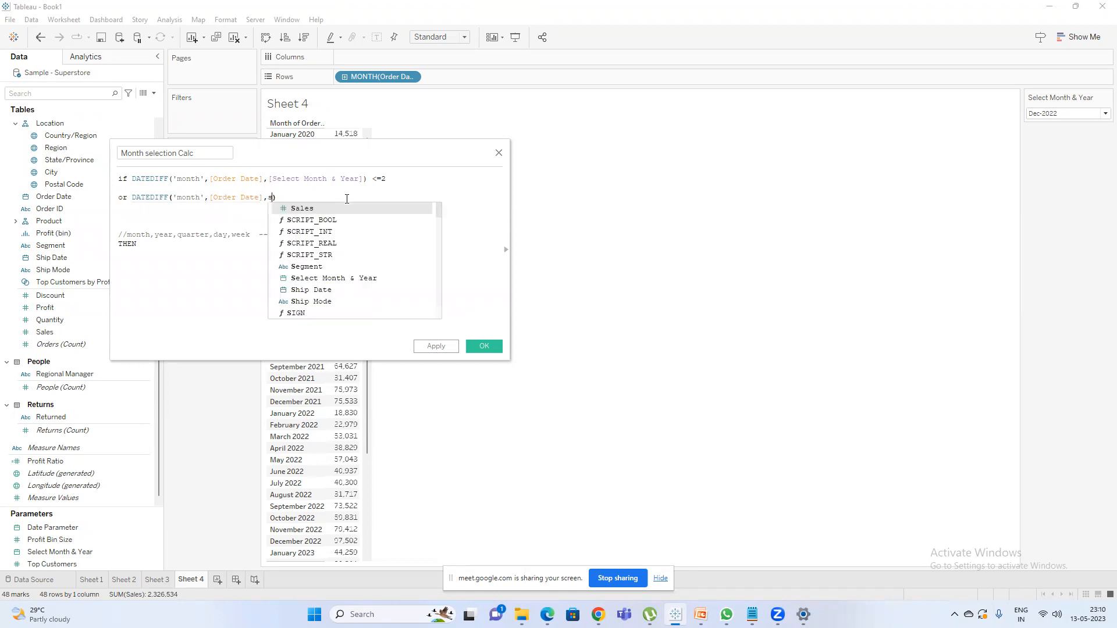
{"action": "key", "text": "Return"}
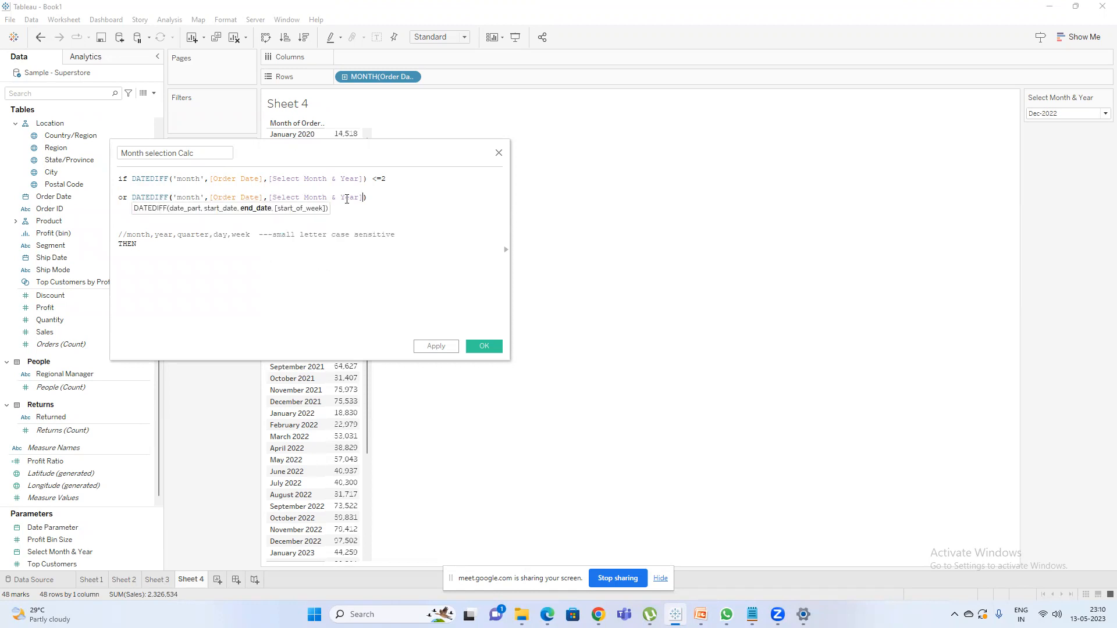
{"action": "type", "text": ")=0"}
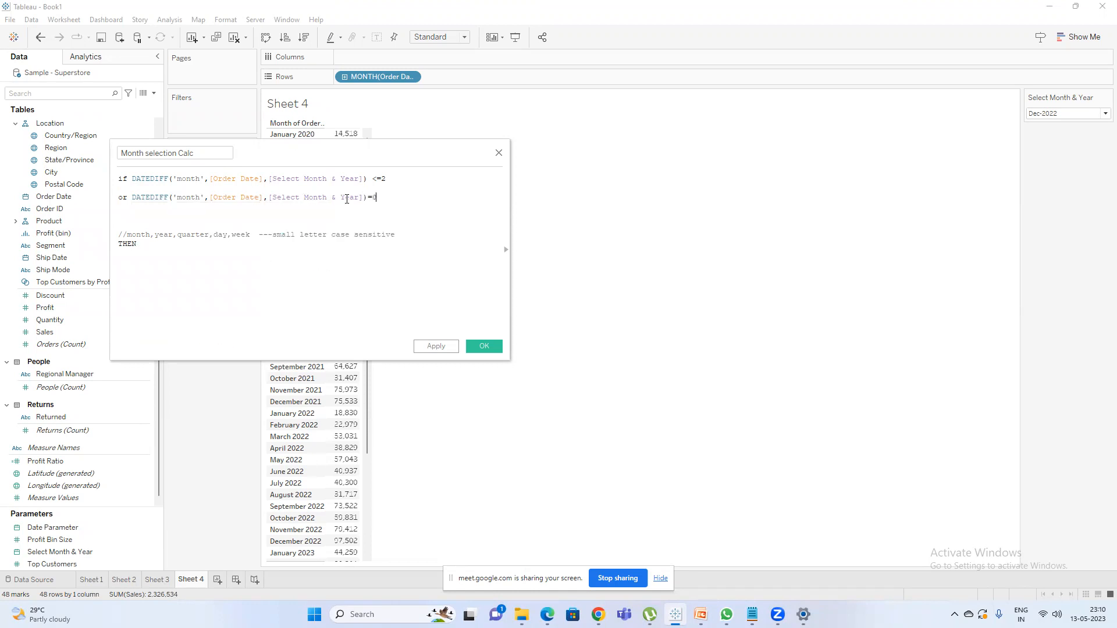
Finish the formula so it returns 'Yes' after THEN and 'No' after ELSE, closed with END.
{"action": "key", "text": "Down"}
{"action": "type", "text": "'Yes'"}
{"action": "type", "text": ","}
{"action": "type", "text": "ELSE"}
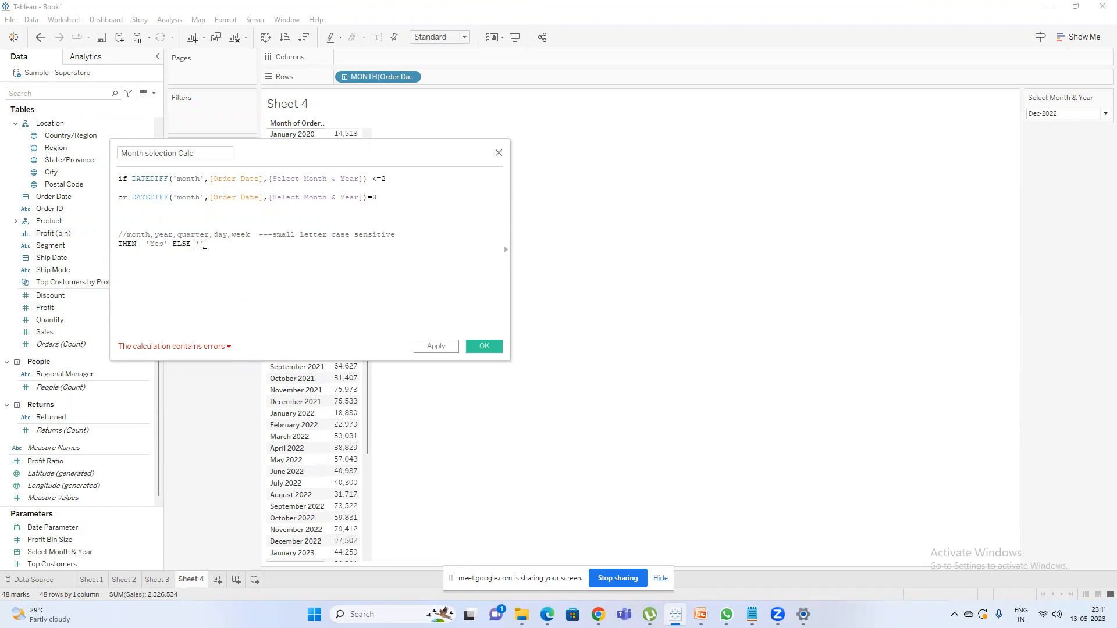
{"action": "mouse_move", "coordinate": [204, 244]}
{"action": "type", "text": "No' END"}
{"action": "left_click", "coordinate": [1076, 114]}
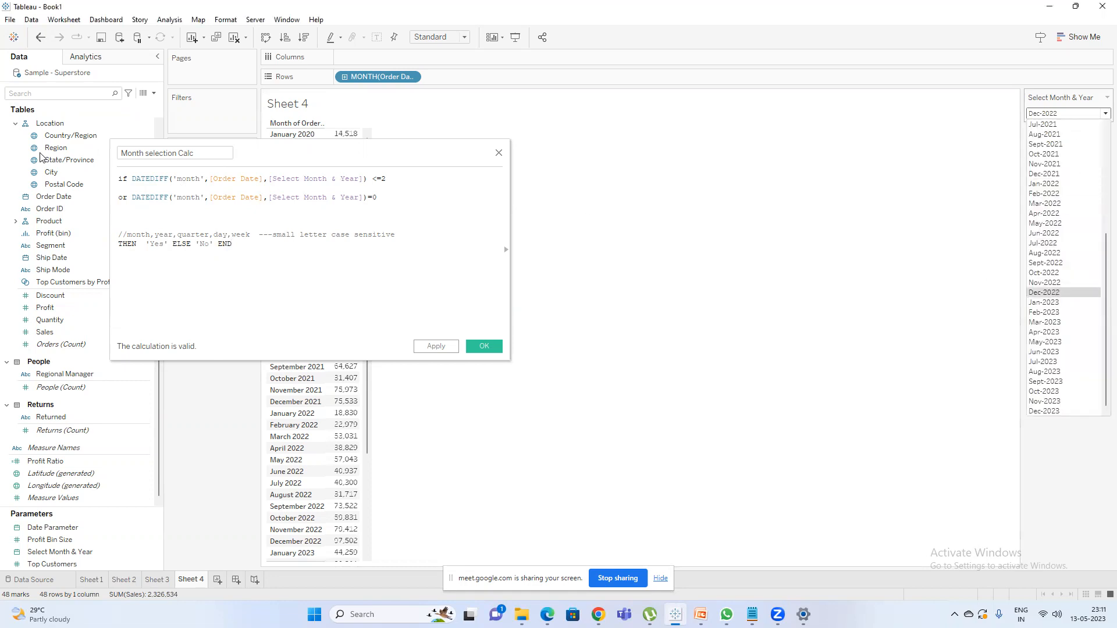
{"action": "left_click", "coordinate": [242, 201]}
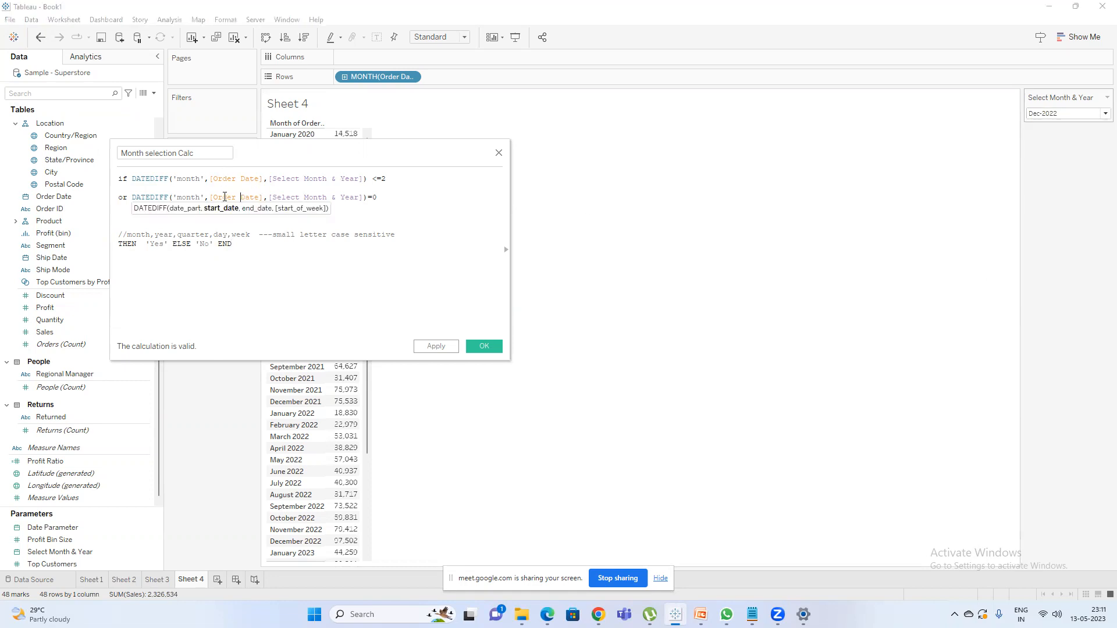
{"action": "left_click", "coordinate": [308, 199]}
{"action": "left_click", "coordinate": [234, 198]}
Try 1 as the comparison value of the second DATEDIFF condition.
{"action": "left_click", "coordinate": [382, 199]}
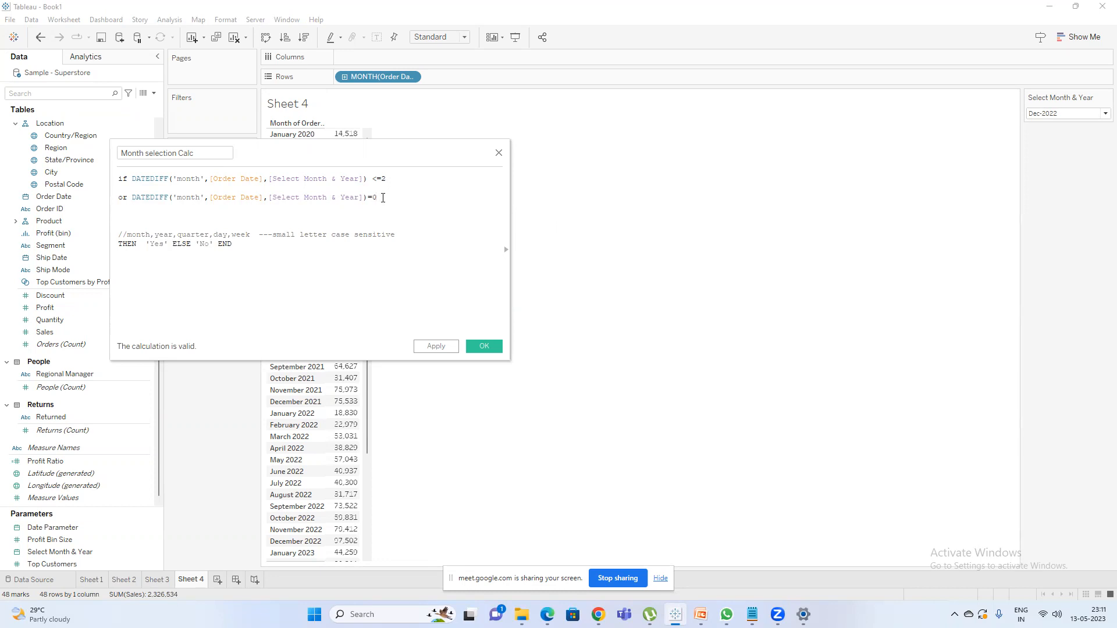
{"action": "key", "text": "BackSpace"}
{"action": "type", "text": "1"}
Examine the months offered by the Select Month & Year parameter against the arguments of the second DATEDIFF condition.
{"action": "left_click", "coordinate": [1075, 114]}
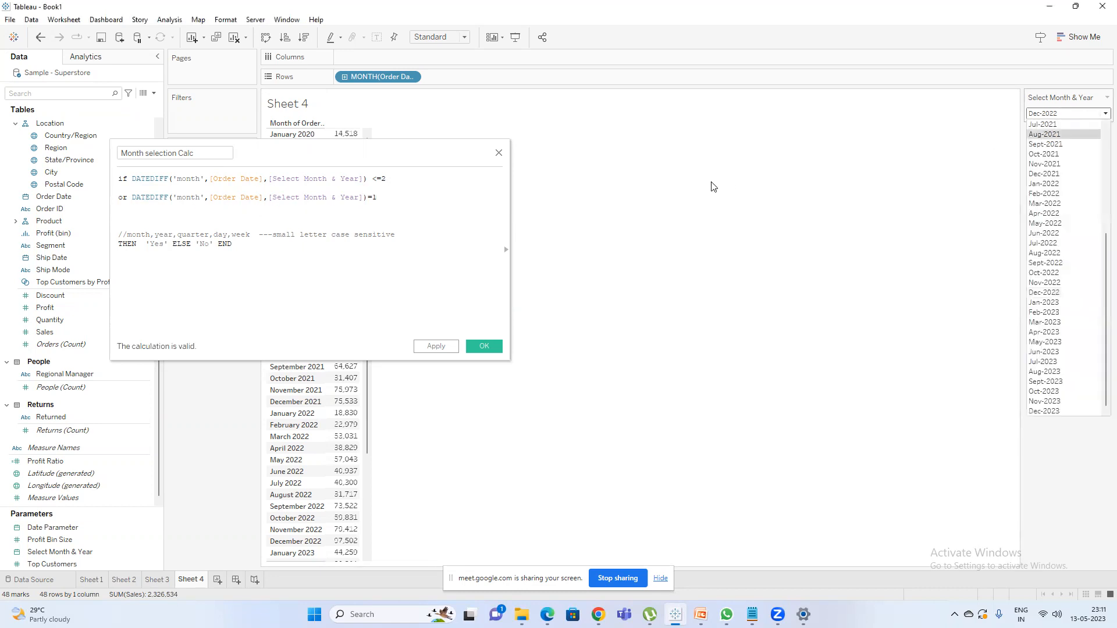
{"action": "left_click", "coordinate": [250, 198]}
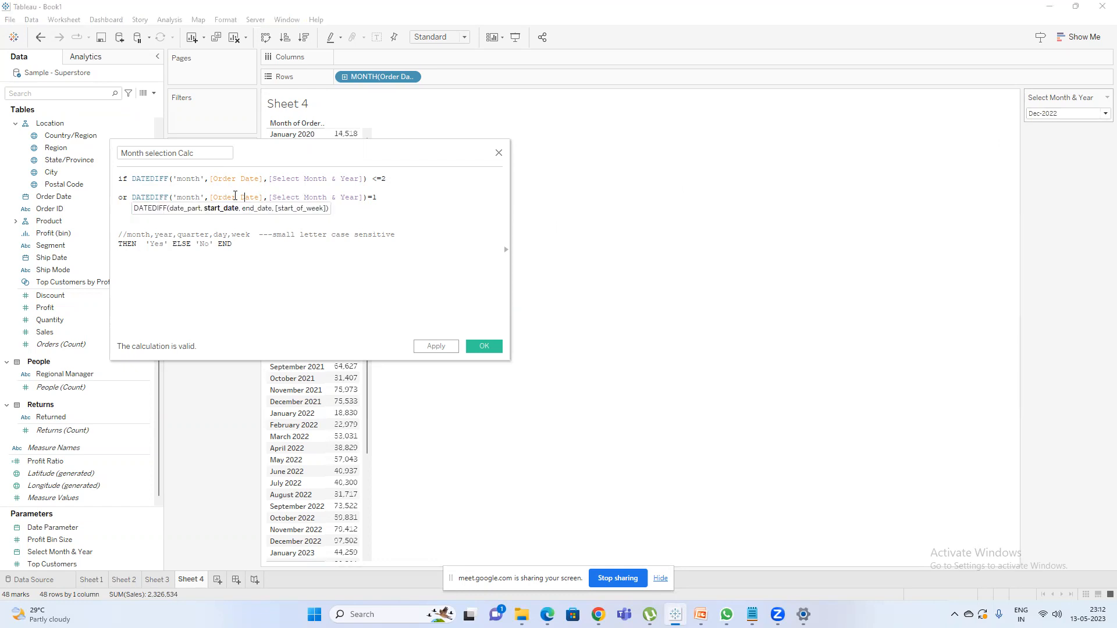
{"action": "left_click", "coordinate": [297, 198]}
{"action": "left_click", "coordinate": [1075, 113]}
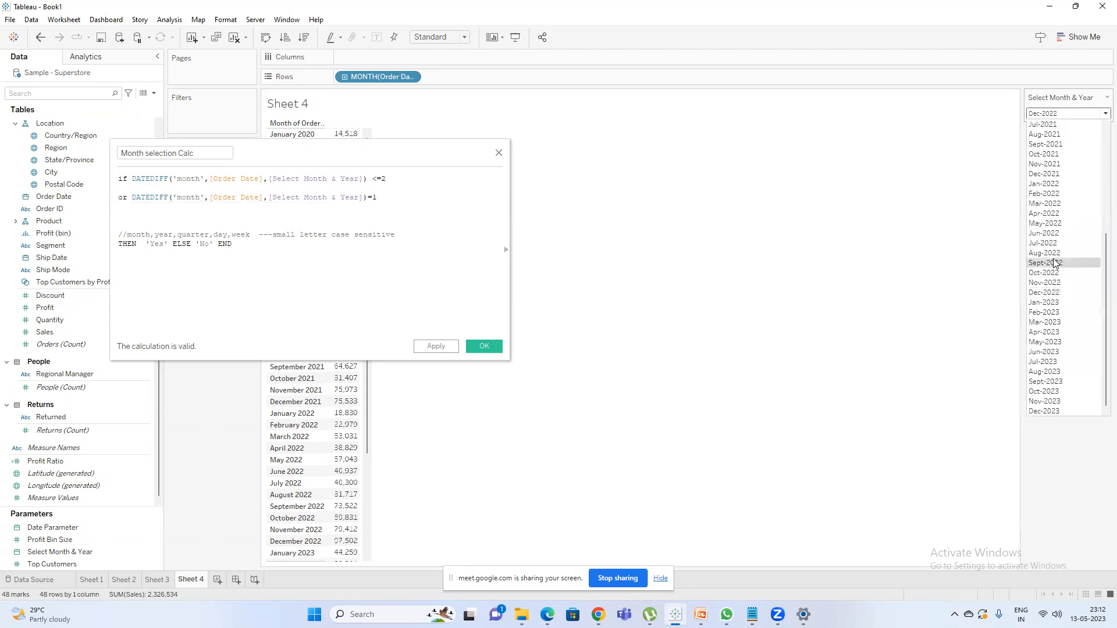
{"action": "left_click", "coordinate": [240, 198]}
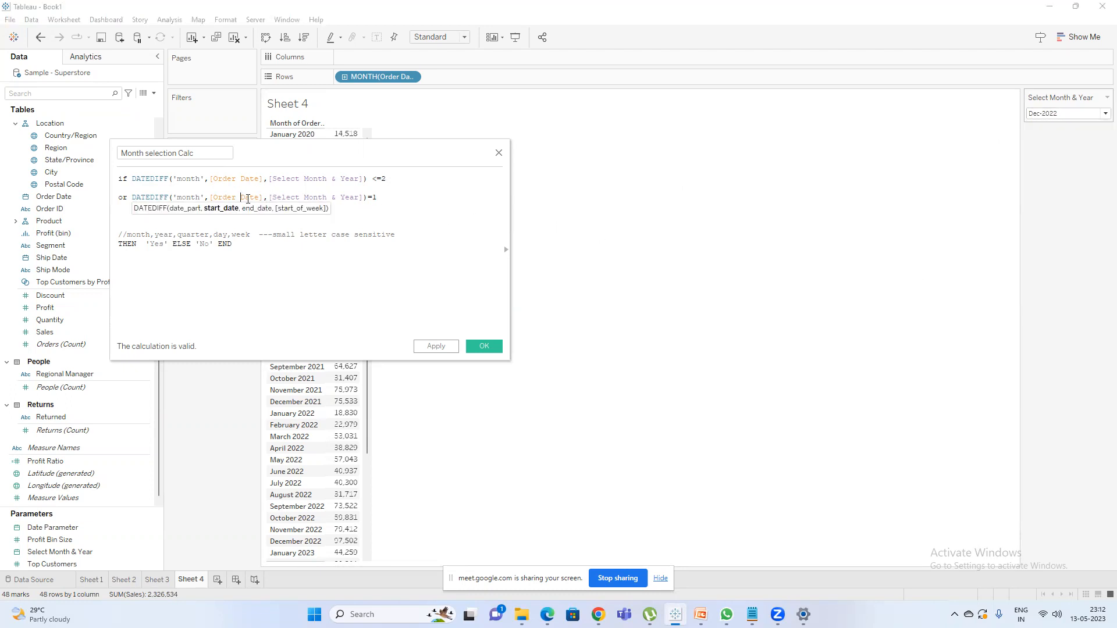
{"action": "left_click", "coordinate": [378, 197]}
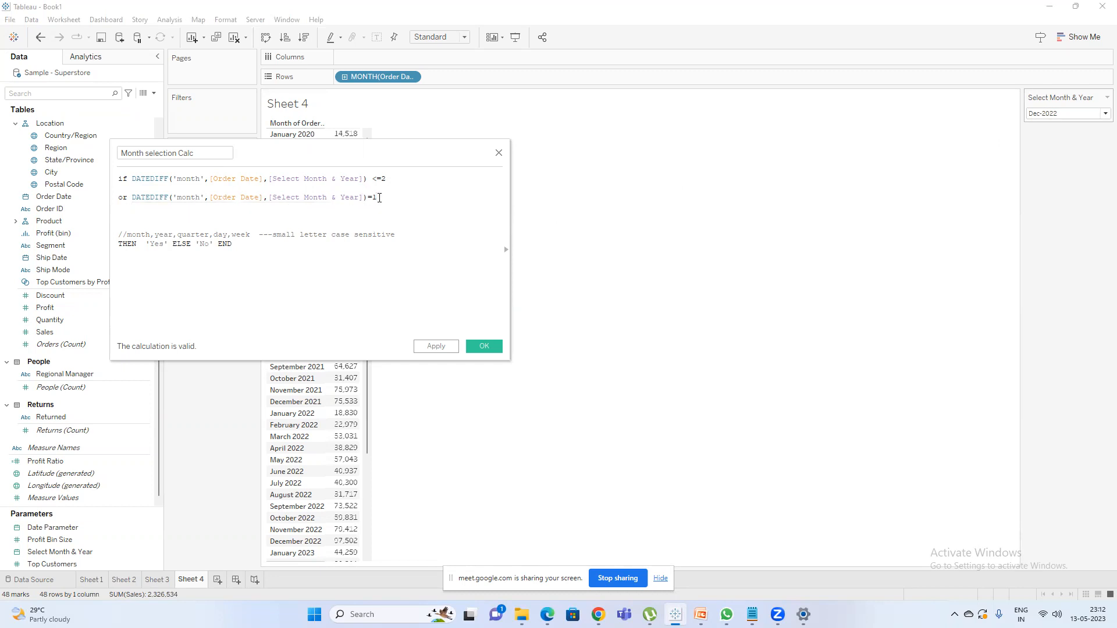
{"action": "left_click", "coordinate": [314, 198]}
{"action": "left_click", "coordinate": [233, 198]}
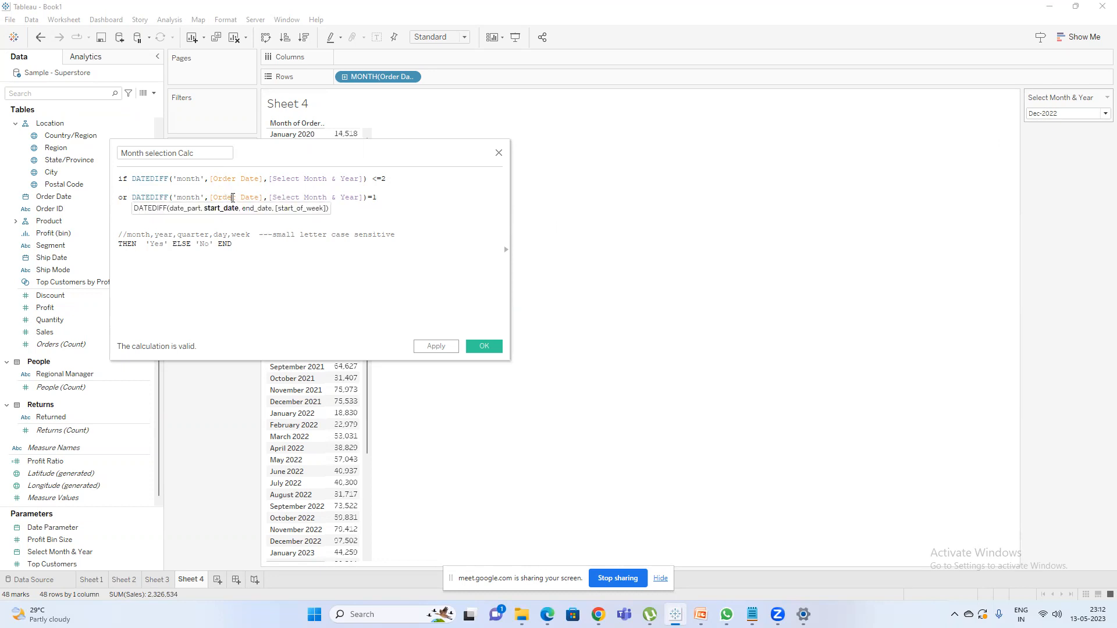
Set the second DATEDIFF condition's comparison value to 0 and save the calculated field.
{"action": "left_click", "coordinate": [379, 199]}
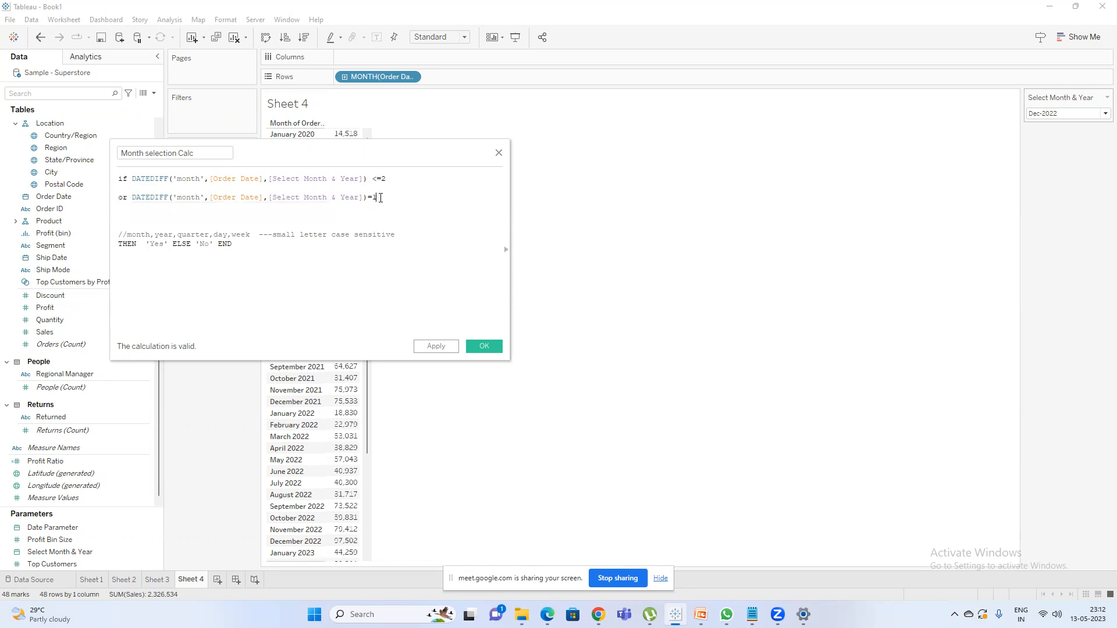
{"action": "key", "text": "BackSpace"}
{"action": "type", "text": "2"}
{"action": "key", "text": "BackSpace"}
{"action": "type", "text": "0"}
{"action": "left_click", "coordinate": [484, 345]}
Filter Sheet 4 by Month selection Calc, keeping only Yes, and widen the area holding the filters and marks.
{"action": "left_click_drag", "start_coordinate": [57, 199], "coordinate": [212, 131]}
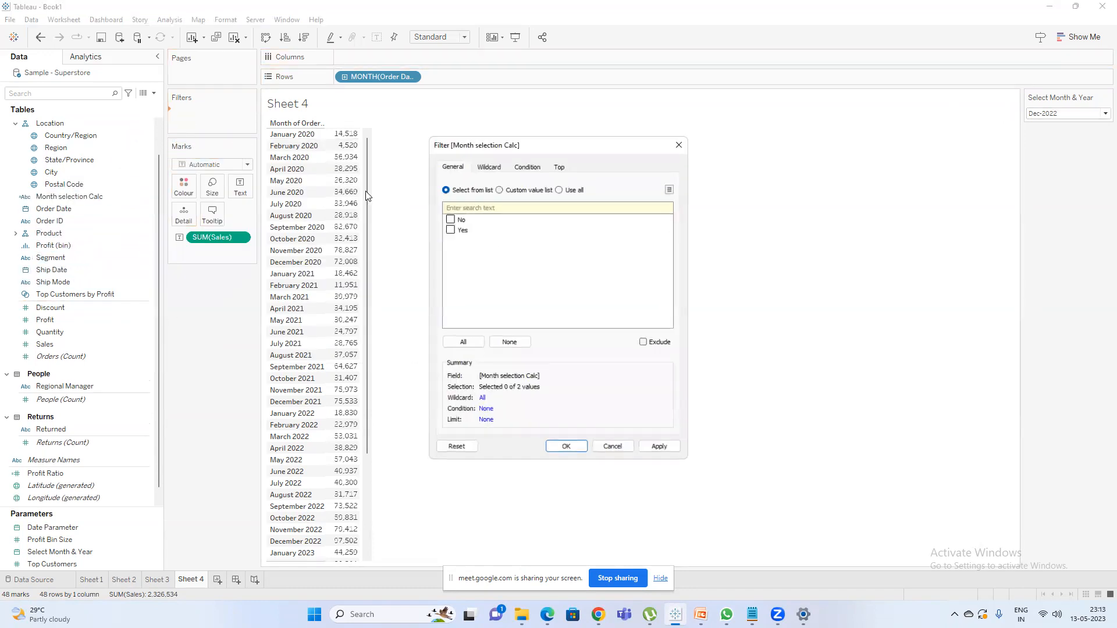
{"action": "left_click", "coordinate": [449, 230]}
{"action": "left_click", "coordinate": [566, 449]}
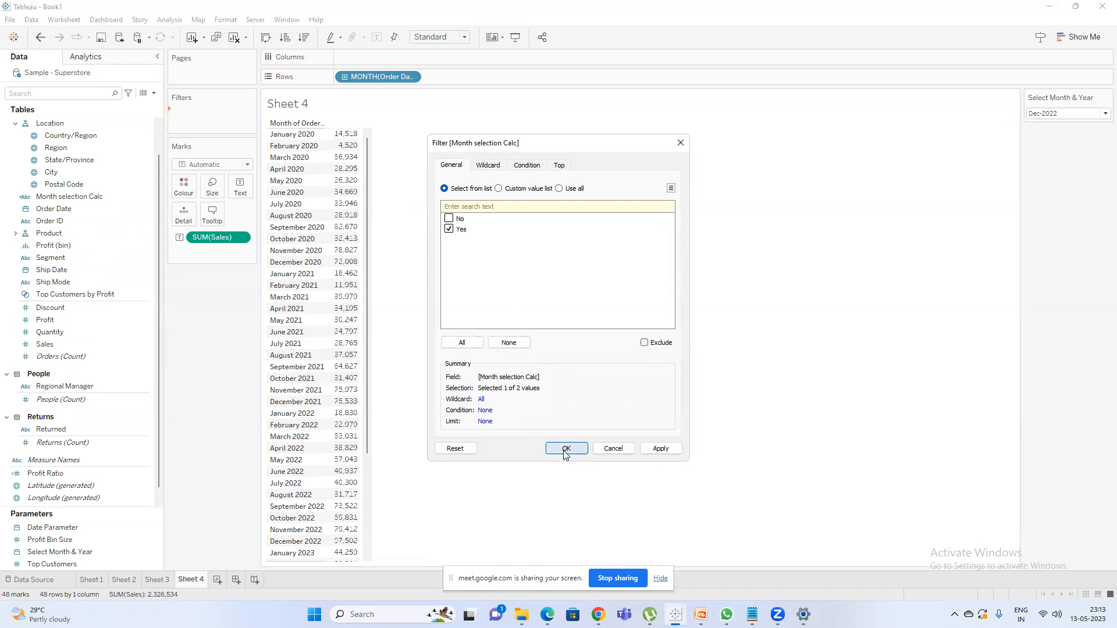
{"action": "left_click_drag", "start_coordinate": [260, 215], "coordinate": [346, 205]}
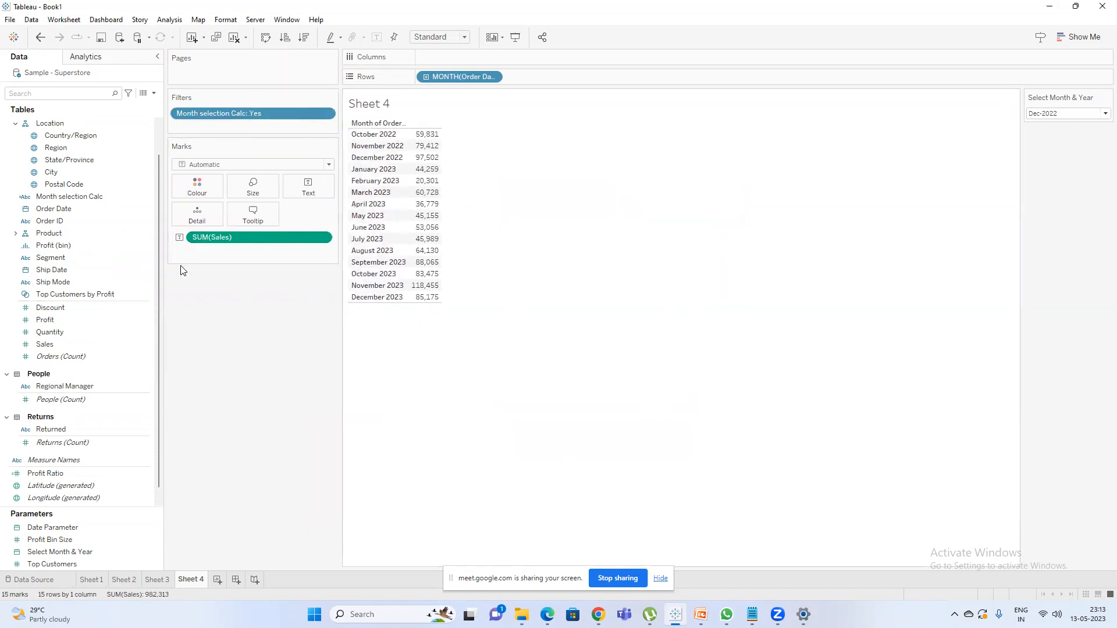
Examine the formula behind the Calculation1 filter used on Sheet 1.
{"action": "left_click", "coordinate": [98, 580]}
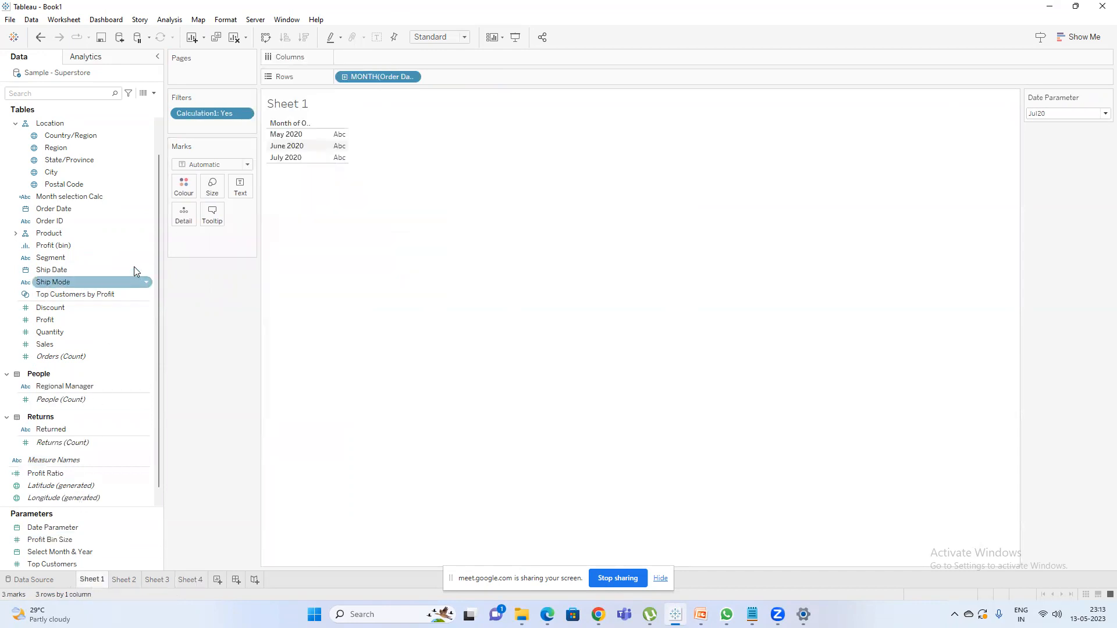
{"action": "left_click", "coordinate": [94, 95]}
{"action": "type", "text": "ca"}
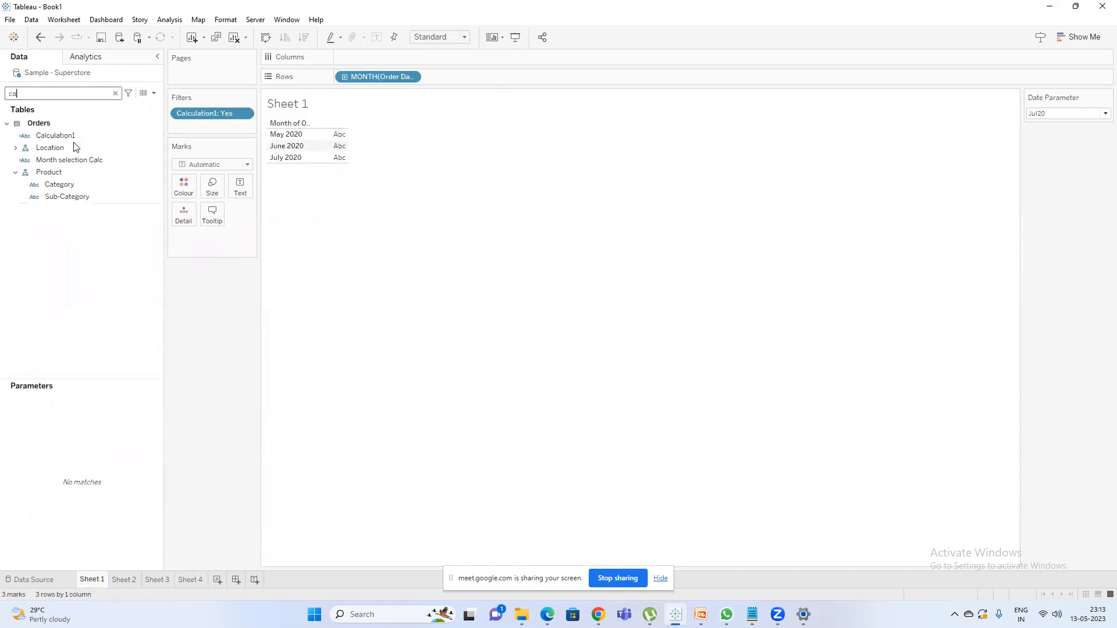
{"action": "left_click", "coordinate": [56, 136]}
{"action": "right_click", "coordinate": [72, 135]}
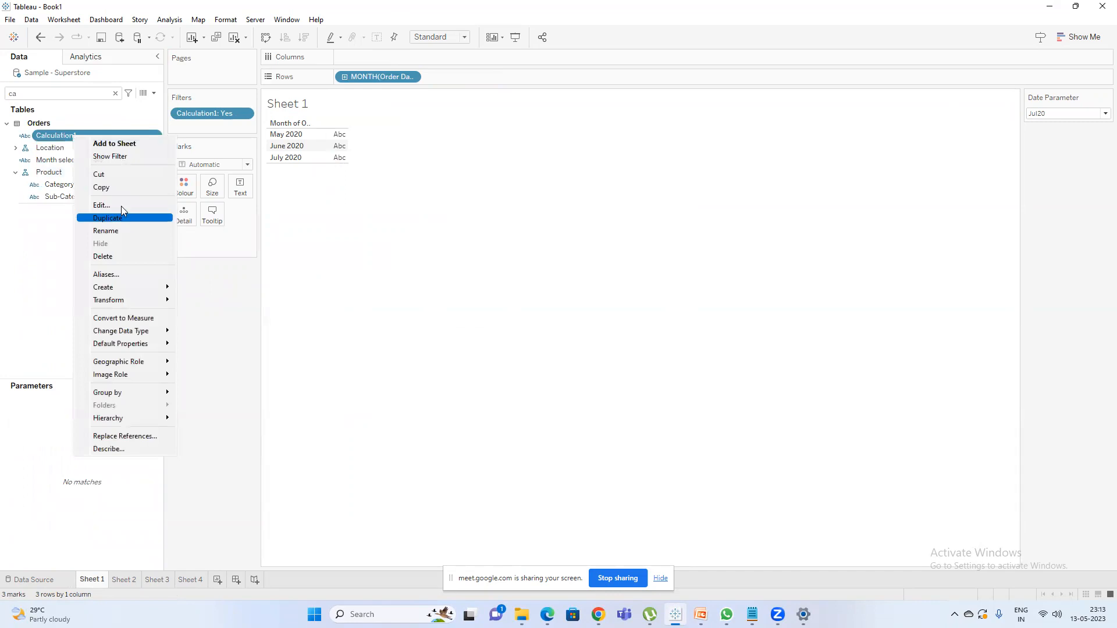
{"action": "left_click", "coordinate": [121, 206]}
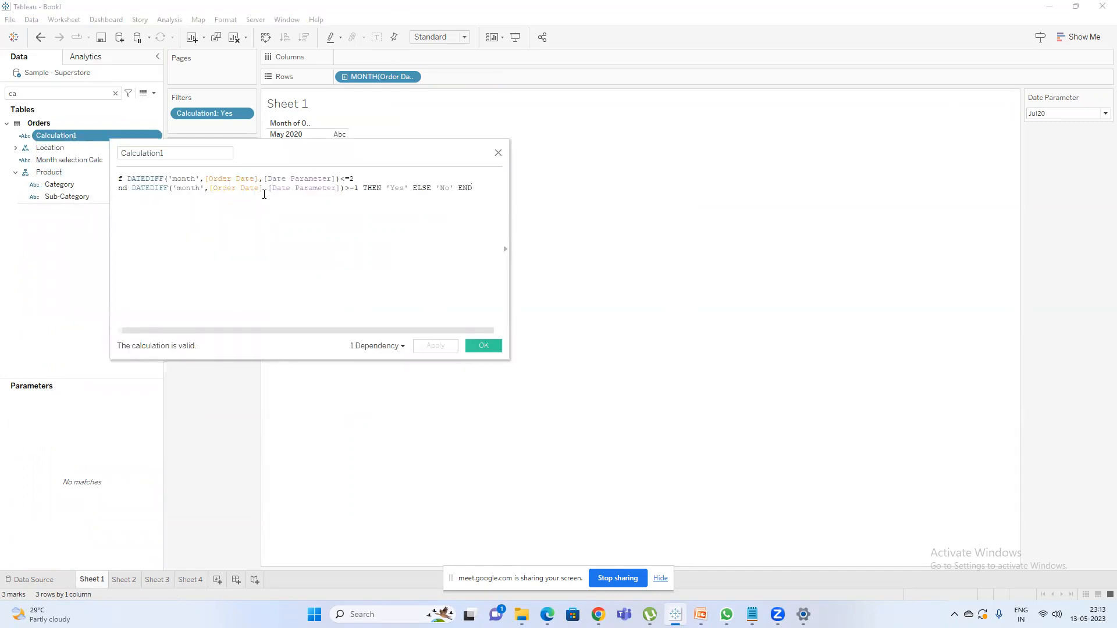
{"action": "left_click_drag", "start_coordinate": [111, 276], "coordinate": [45, 285]}
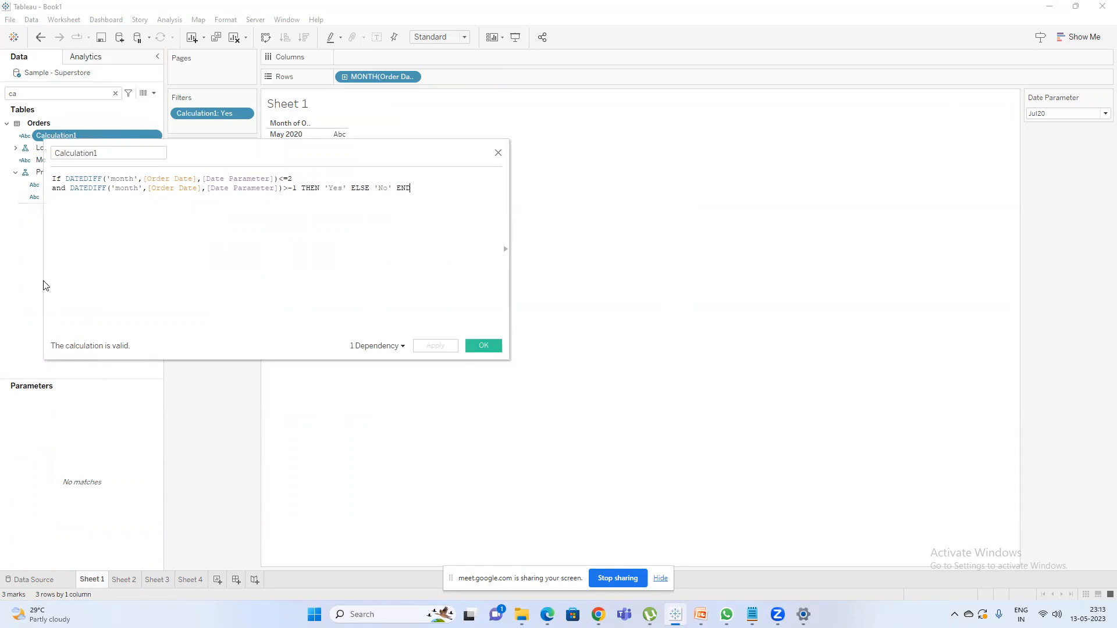
{"action": "left_click", "coordinate": [487, 347]}
In Sheet 4's Month selection Calc, join the two DATEDIFF conditions with and, and apply the change.
{"action": "left_click", "coordinate": [187, 580]}
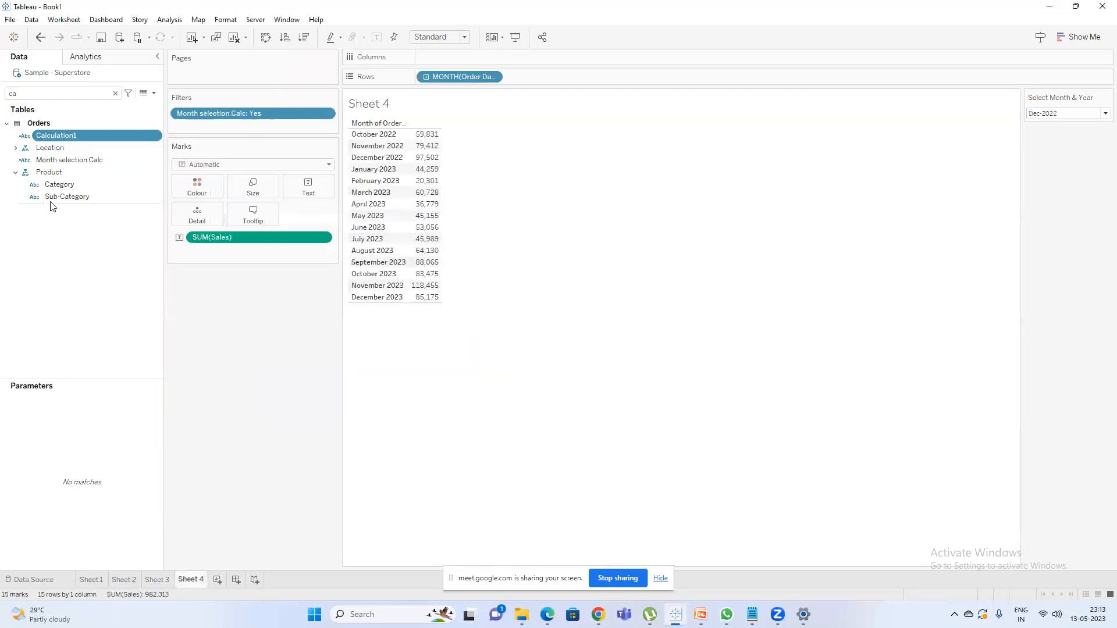
{"action": "double_click", "coordinate": [74, 92]}
{"action": "type", "text": "mon"}
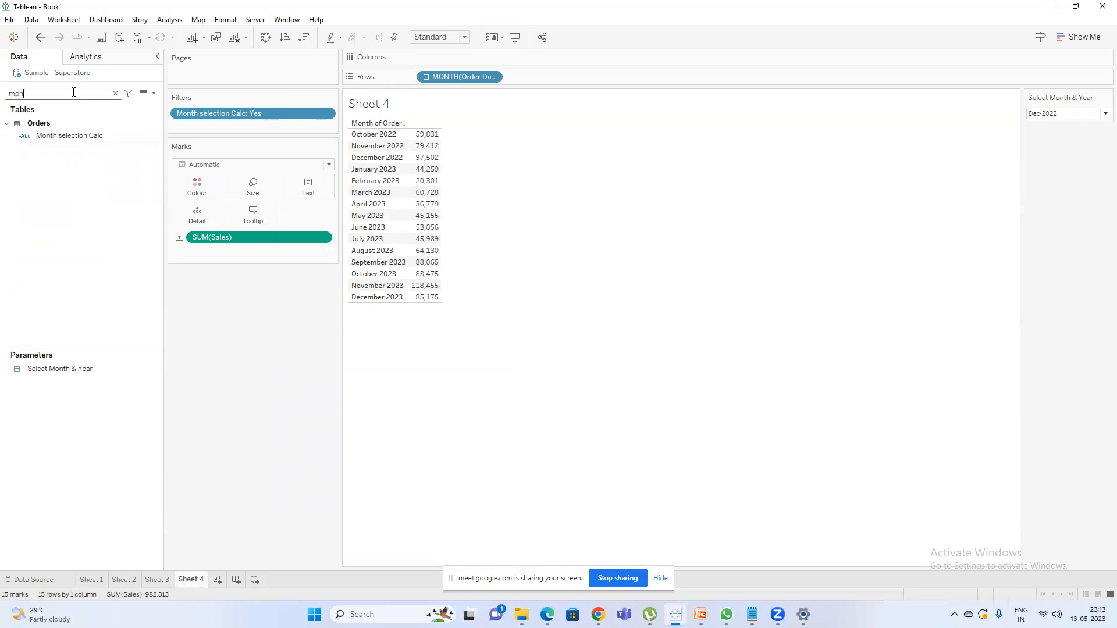
{"action": "right_click", "coordinate": [64, 135]}
{"action": "left_click", "coordinate": [76, 200]}
{"action": "left_click", "coordinate": [55, 207]}
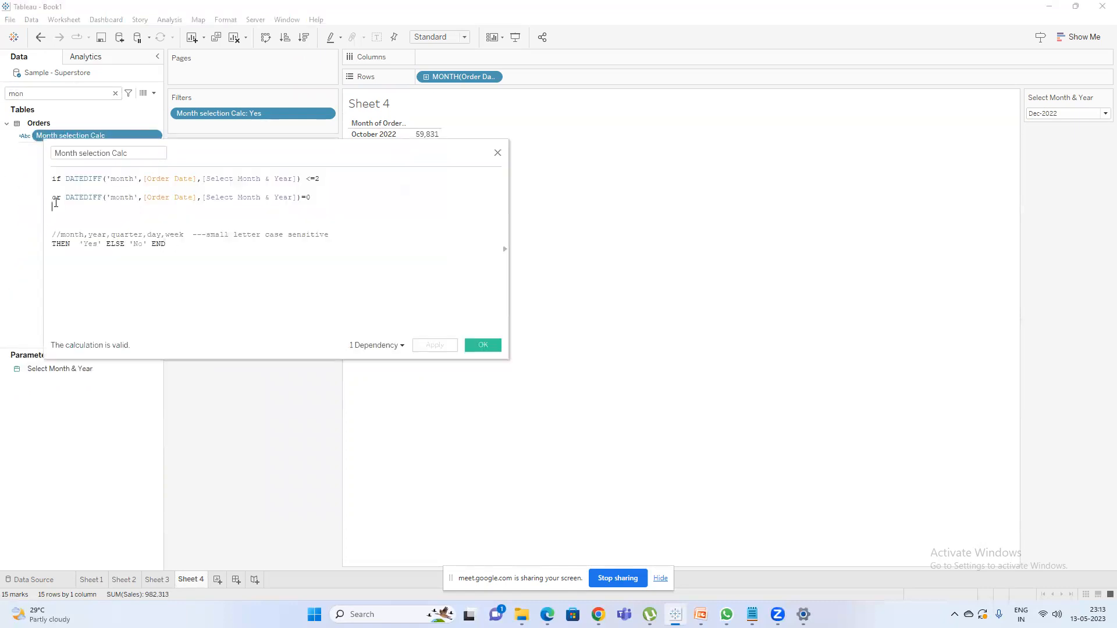
{"action": "double_click", "coordinate": [56, 199]}
{"action": "type", "text": "and"}
{"action": "left_click", "coordinate": [434, 348]}
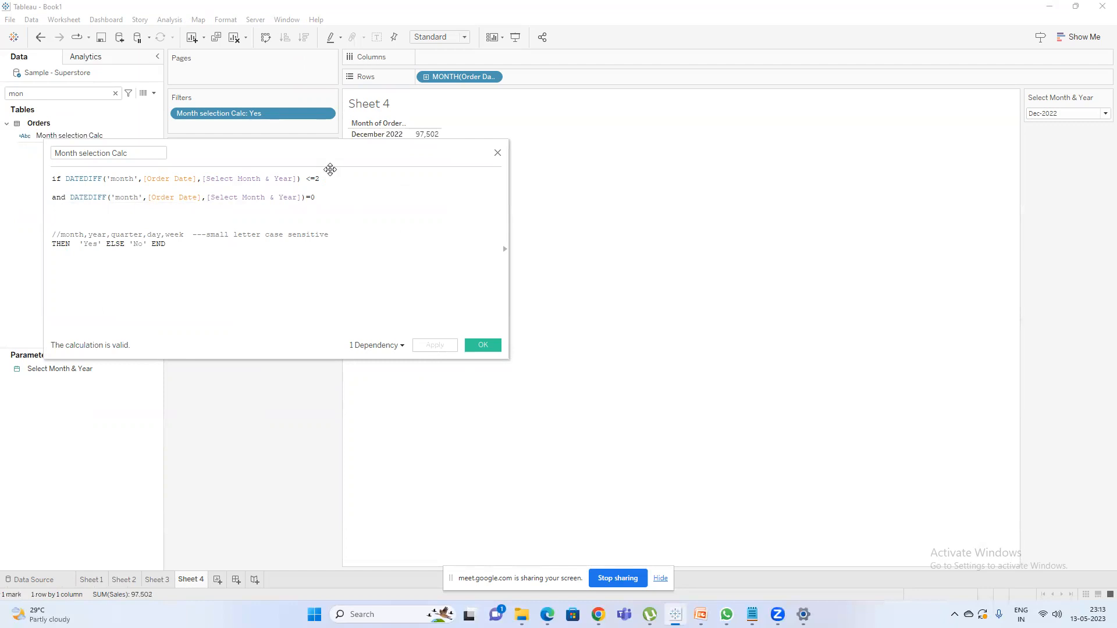
Move the calculation editor clear of the sheet's table and clear the field search to list all fields.
{"action": "left_click_drag", "start_coordinate": [330, 169], "coordinate": [341, 264]}
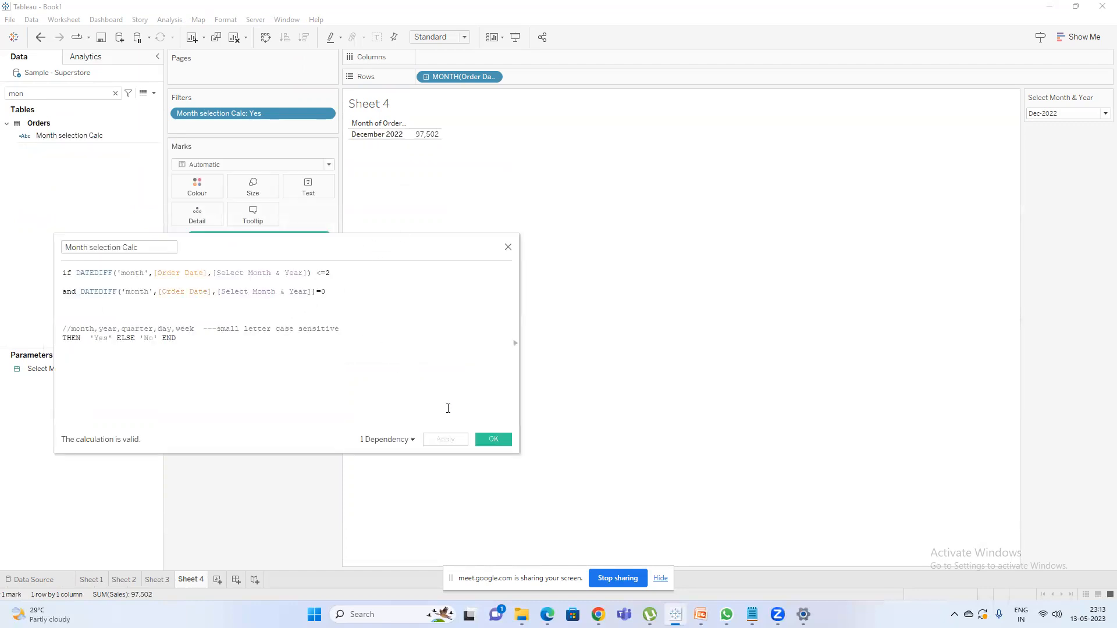
{"action": "left_click", "coordinate": [86, 95]}
{"action": "key", "text": "BackSpace"}
{"action": "key", "text": "BackSpace"}
{"action": "key", "text": "BackSpace"}
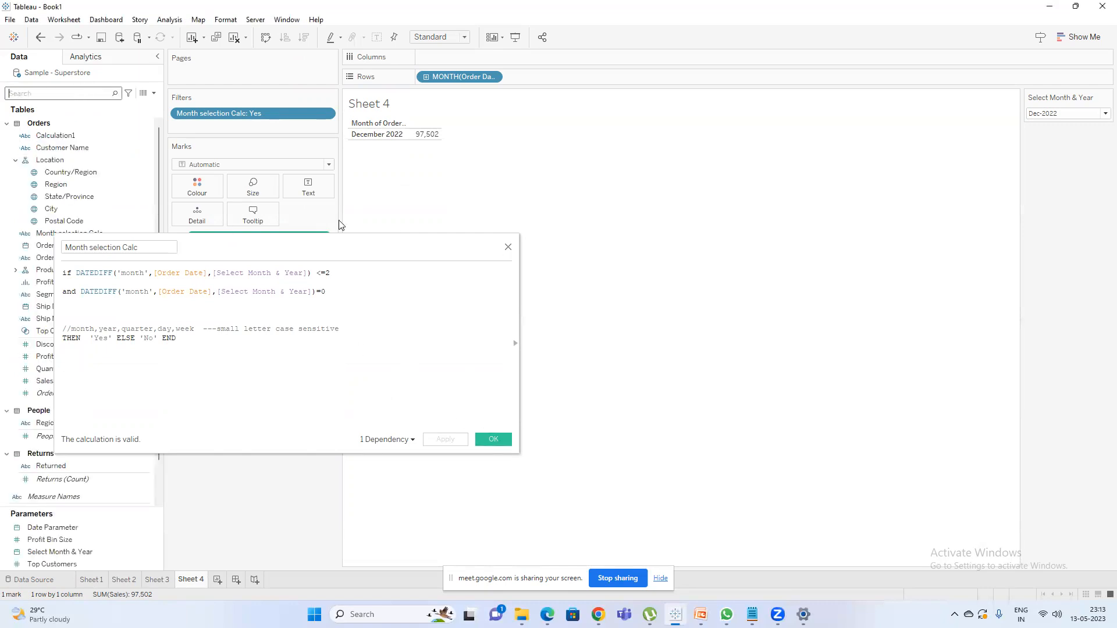
Switch to the Google Meet call, admit the waiting participant and return to Tableau.
{"action": "left_click", "coordinate": [536, 499]}
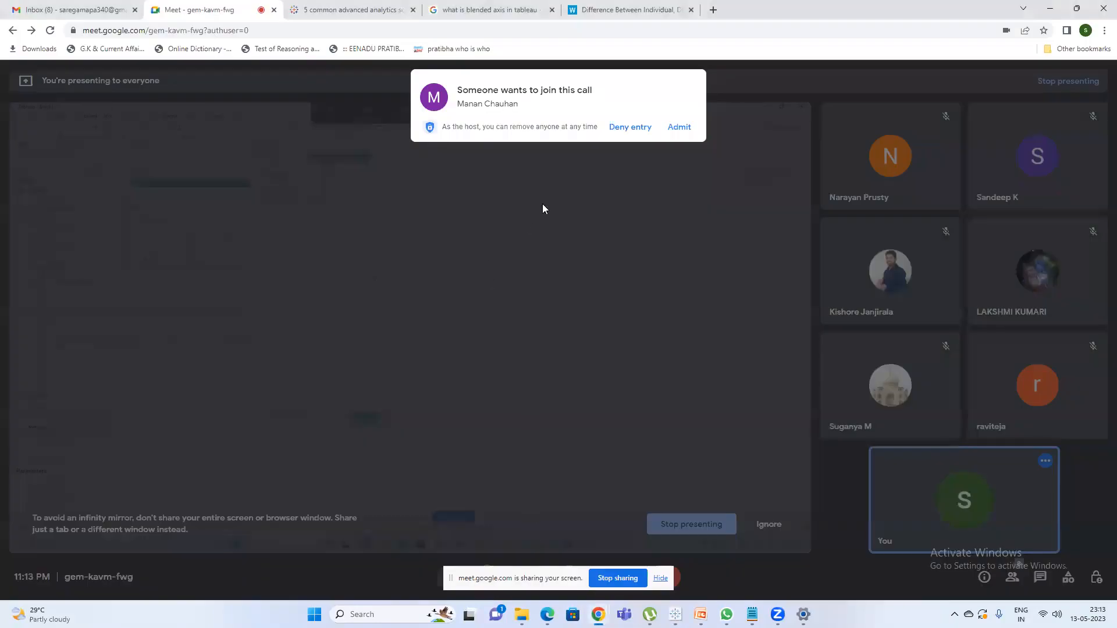
{"action": "left_click", "coordinate": [680, 134]}
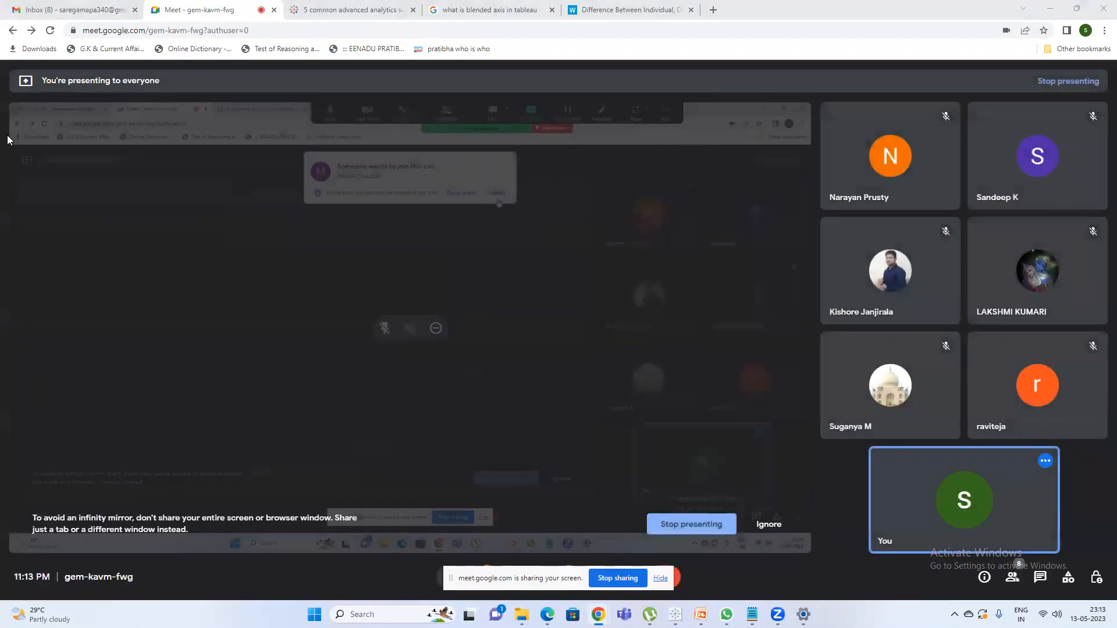
{"action": "key", "text": "alt+Tab"}
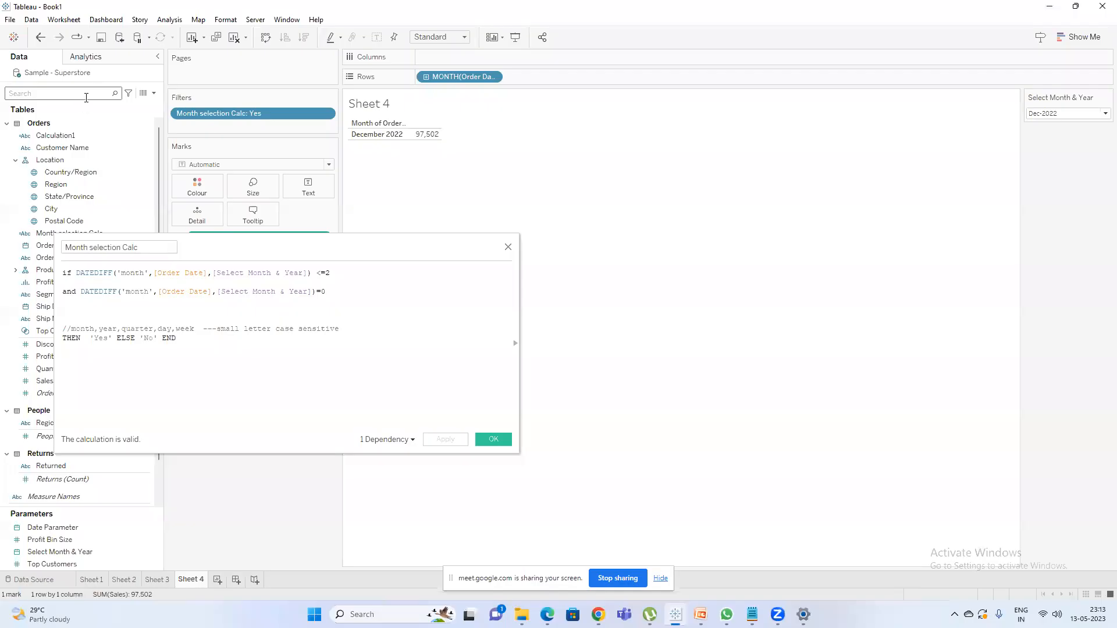
Review Calculation1's two DATEDIFF conditions against Month selection Calc and close the editor.
{"action": "left_click", "coordinate": [65, 136]}
{"action": "left_click", "coordinate": [97, 201]}
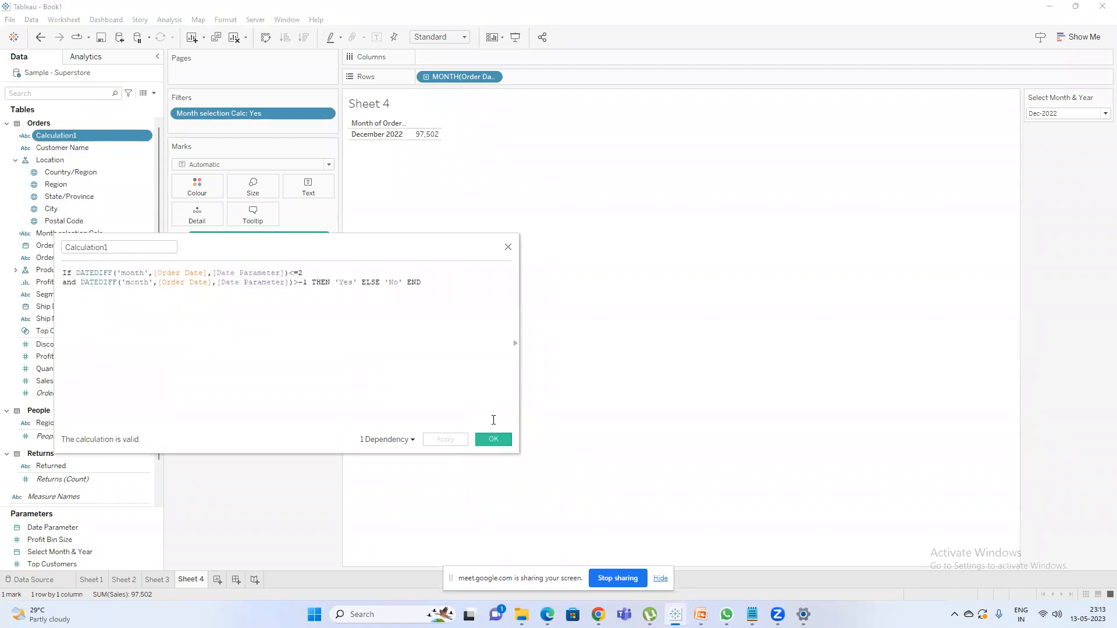
{"action": "left_click", "coordinate": [508, 247]}
Replace the Month selection Calc filter on Sheet 4 with a Calculation1 filter that keeps only Yes.
{"action": "left_click_drag", "start_coordinate": [230, 111], "coordinate": [222, 336]}
{"action": "left_click_drag", "start_coordinate": [56, 135], "coordinate": [228, 108]}
{"action": "left_click", "coordinate": [451, 228]}
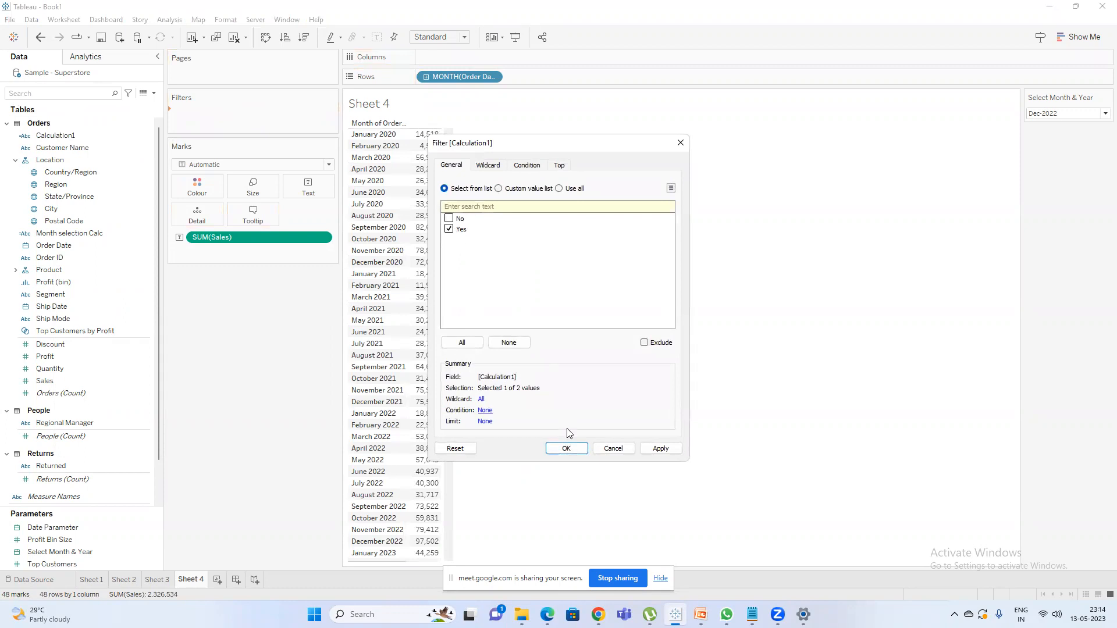
{"action": "left_click", "coordinate": [567, 448]}
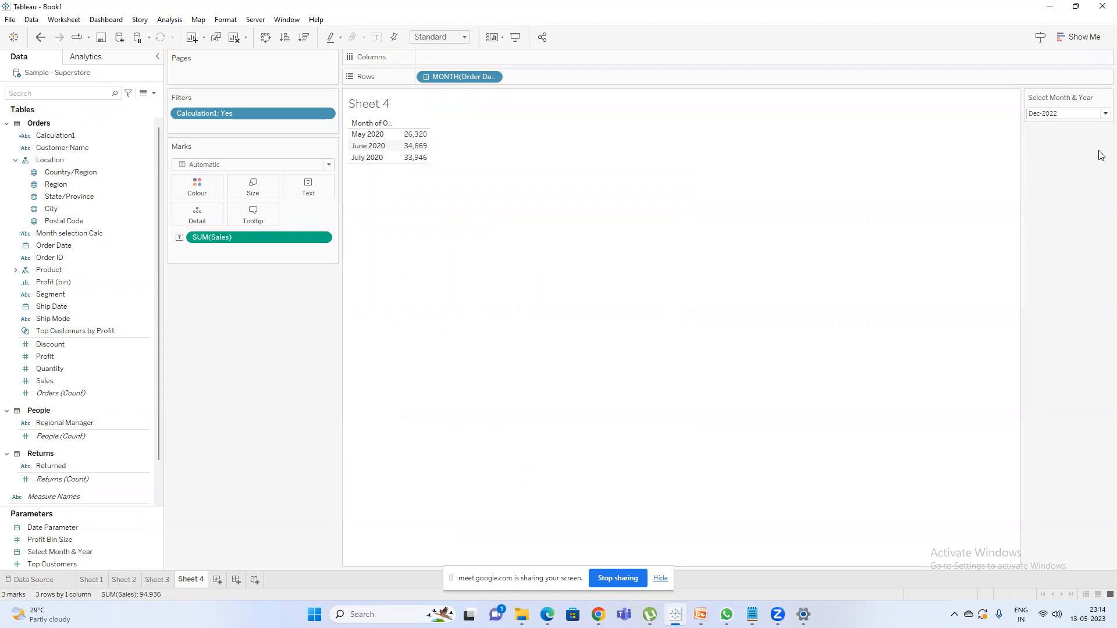
Hide the Select Month & Year control on Sheet 4 and show the Date Parameter control instead.
{"action": "left_click", "coordinate": [1107, 97]}
{"action": "left_click", "coordinate": [1059, 210]}
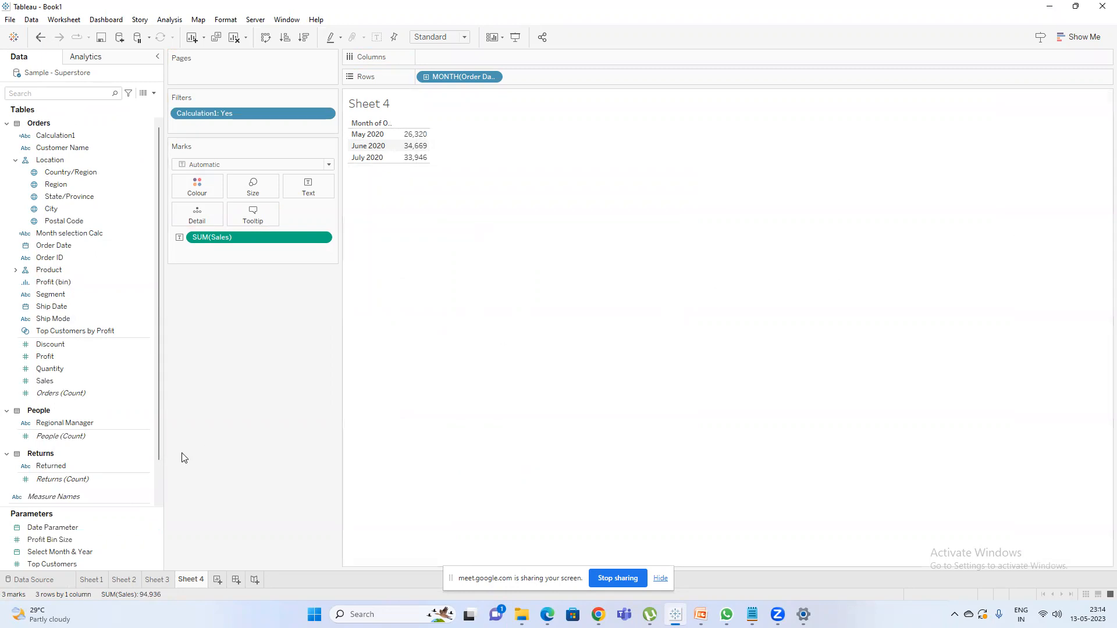
{"action": "right_click", "coordinate": [72, 525]}
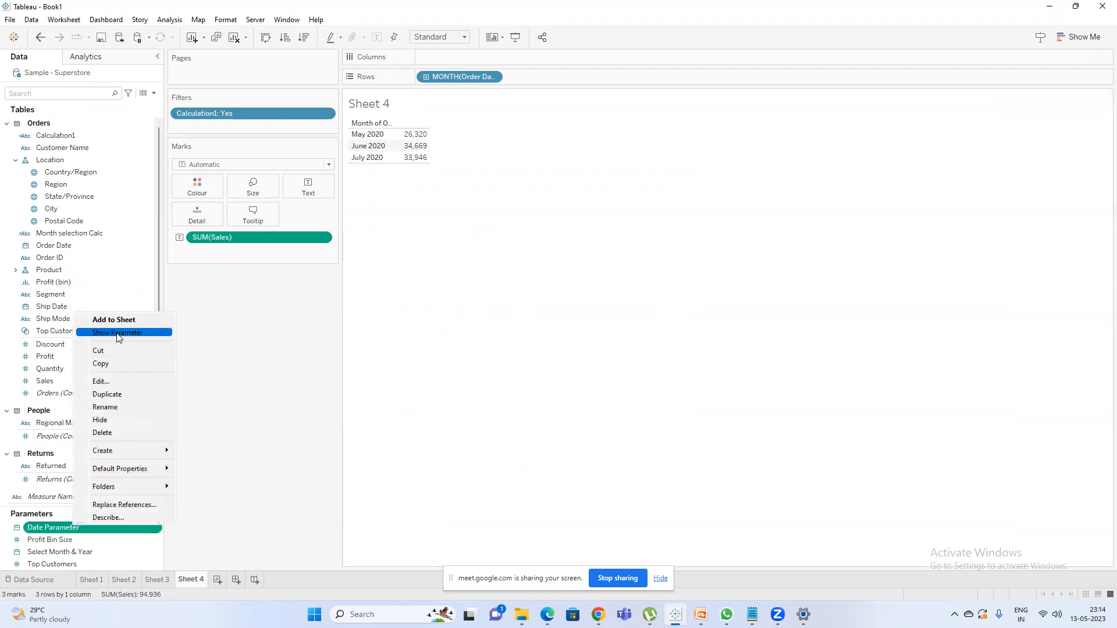
{"action": "left_click", "coordinate": [117, 332]}
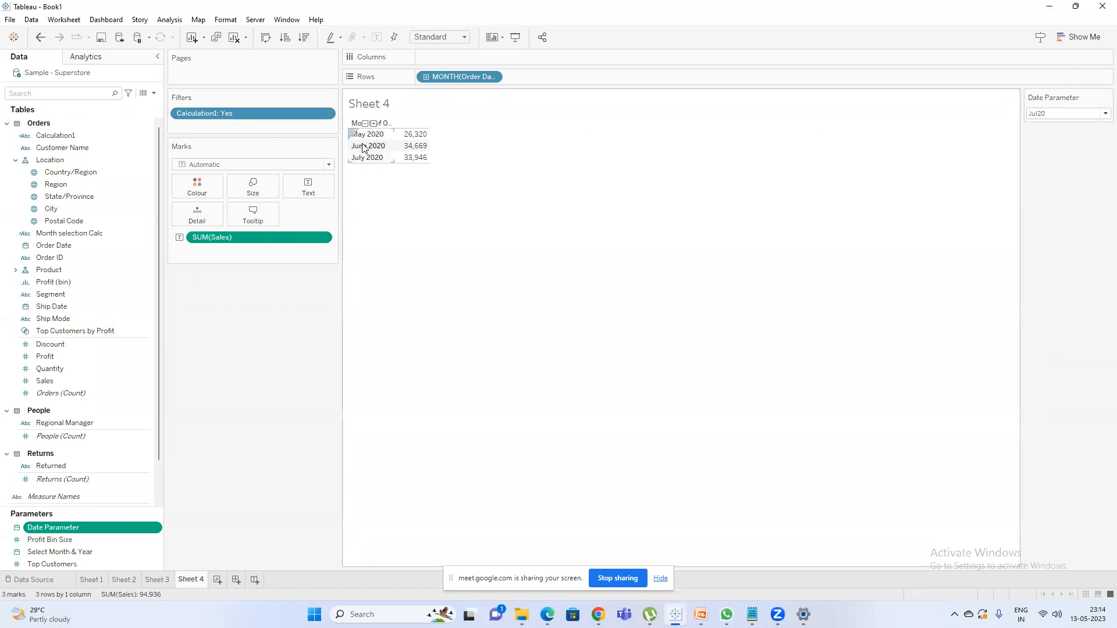
Set the Date Parameter to Mar20.
{"action": "mouse_move", "coordinate": [382, 134]}
{"action": "left_click", "coordinate": [1068, 112]}
{"action": "scroll", "coordinate": [1046, 175], "scroll_direction": "up", "scroll_amount": 2}
{"action": "left_click", "coordinate": [1039, 145]}
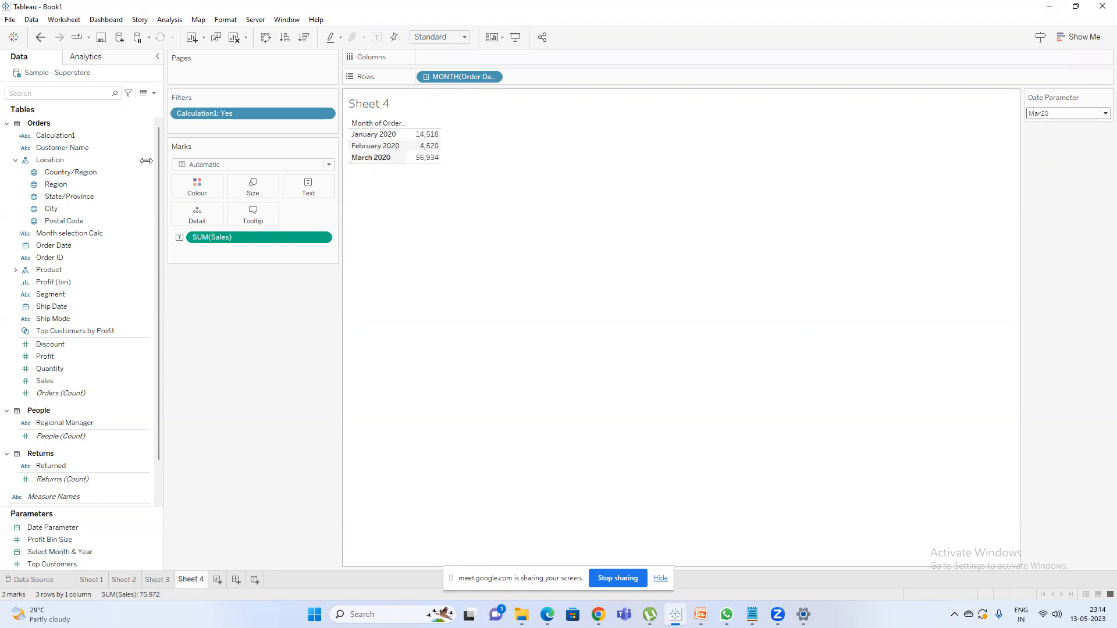
Open Calculation1 for editing, move its editor beside the data fields and widen it.
{"action": "left_click", "coordinate": [51, 135]}
{"action": "right_click", "coordinate": [51, 135]}
{"action": "left_click", "coordinate": [112, 207]}
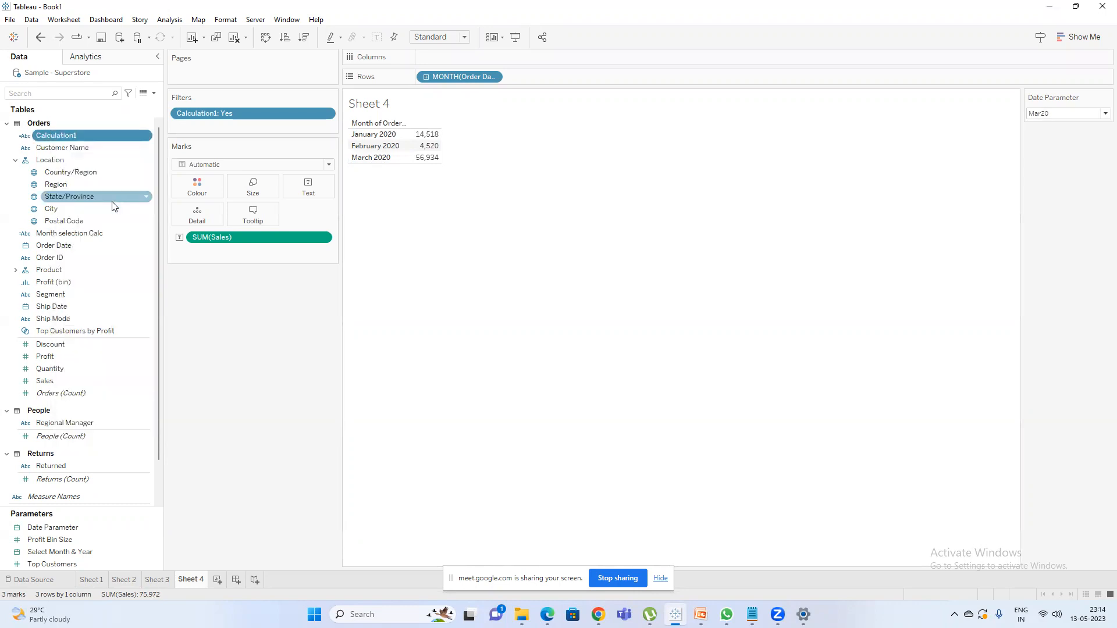
{"action": "left_click_drag", "start_coordinate": [285, 248], "coordinate": [415, 247]}
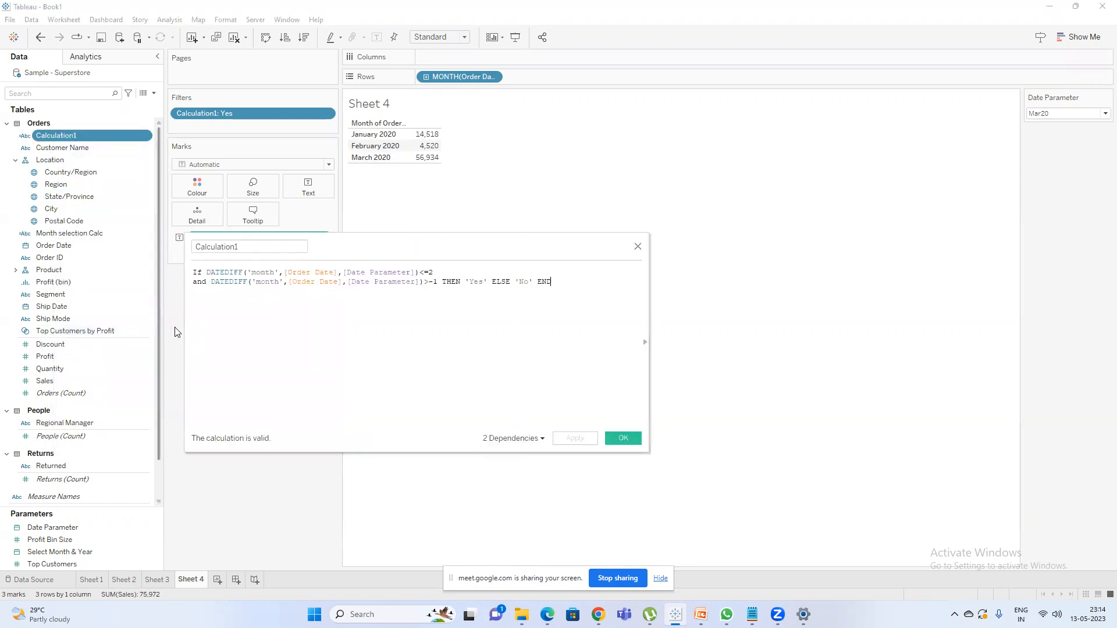
{"action": "left_click_drag", "start_coordinate": [187, 325], "coordinate": [128, 325]}
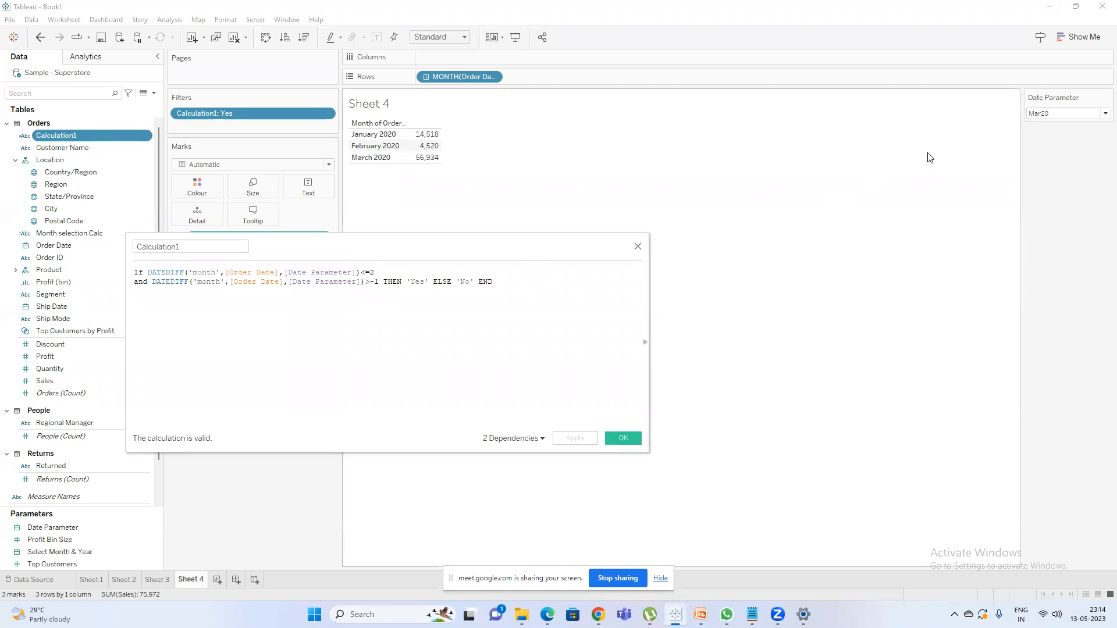
Below Calculation1's formula, write the example line "March 2020 ---March 2020 =====0".
{"action": "key", "text": "Return"}
{"action": "key", "text": "Return"}
{"action": "key", "text": "Return"}
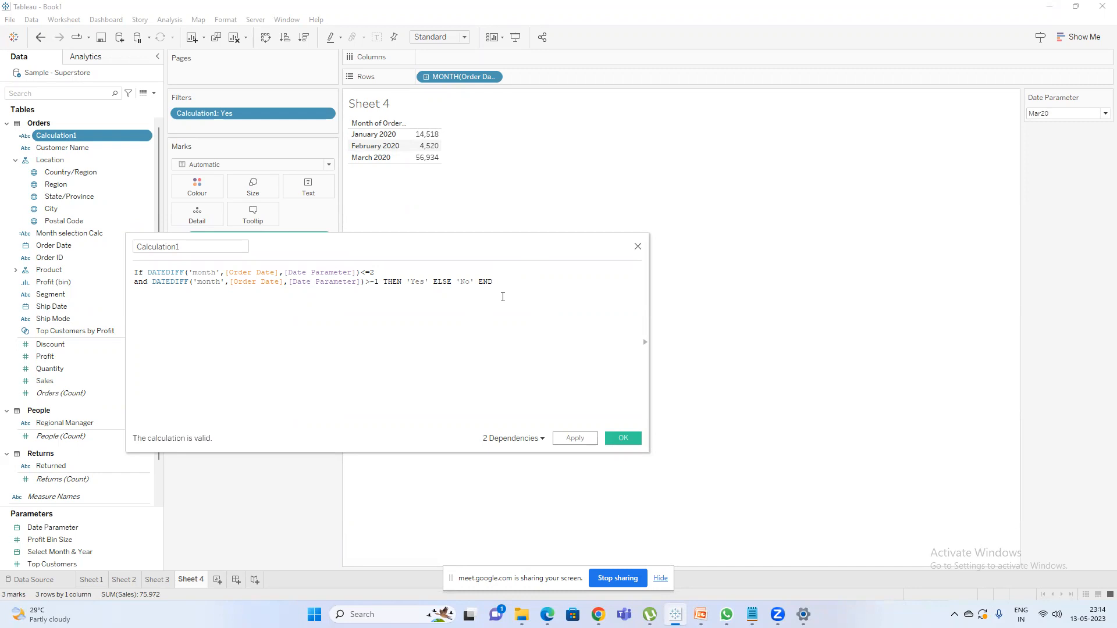
{"action": "type", "text": "March 2020 ---March 2020 ====="}
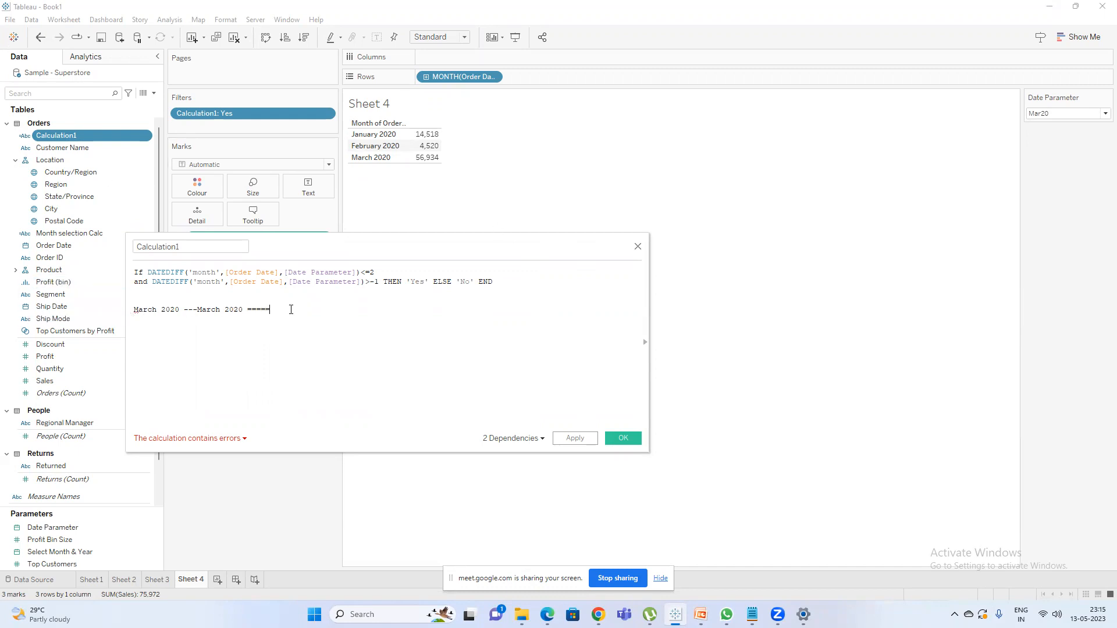
{"action": "type", "text": "0"}
Add the heading "Parameter----orderdate" above the March 2020 example line.
{"action": "left_click", "coordinate": [143, 300]}
{"action": "type", "text": "Par"}
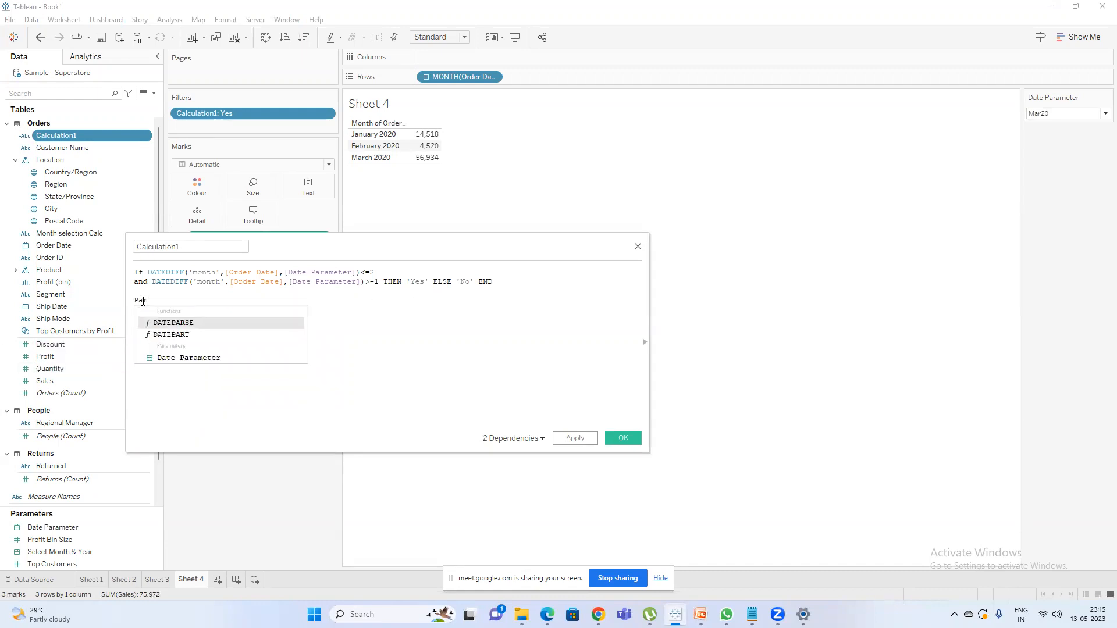
{"action": "type", "text": "amete"}
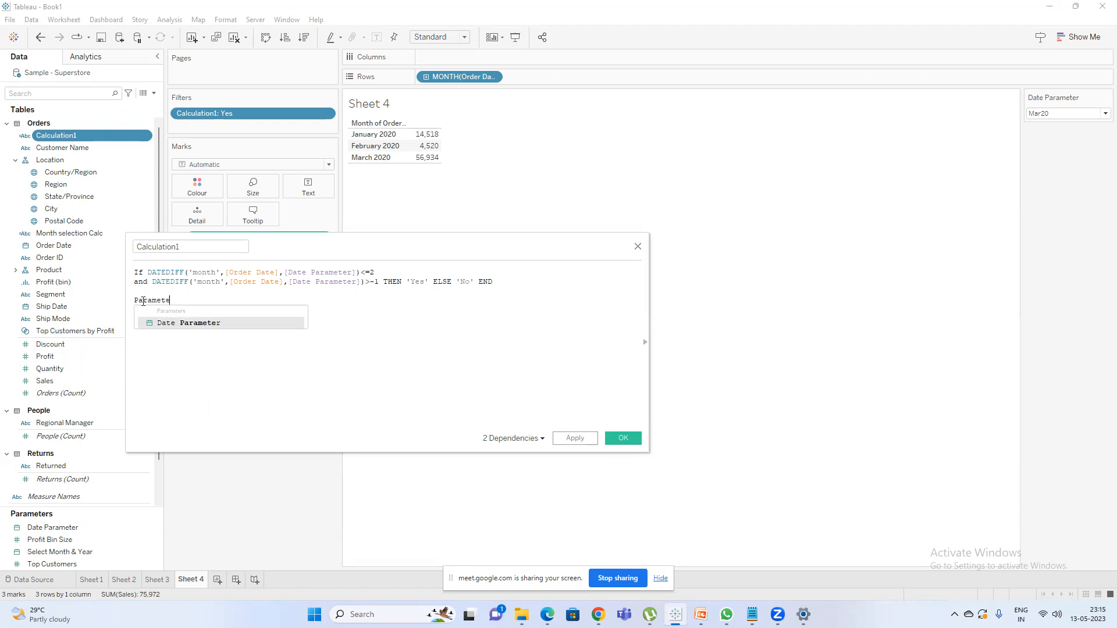
{"action": "type", "text": "r--"}
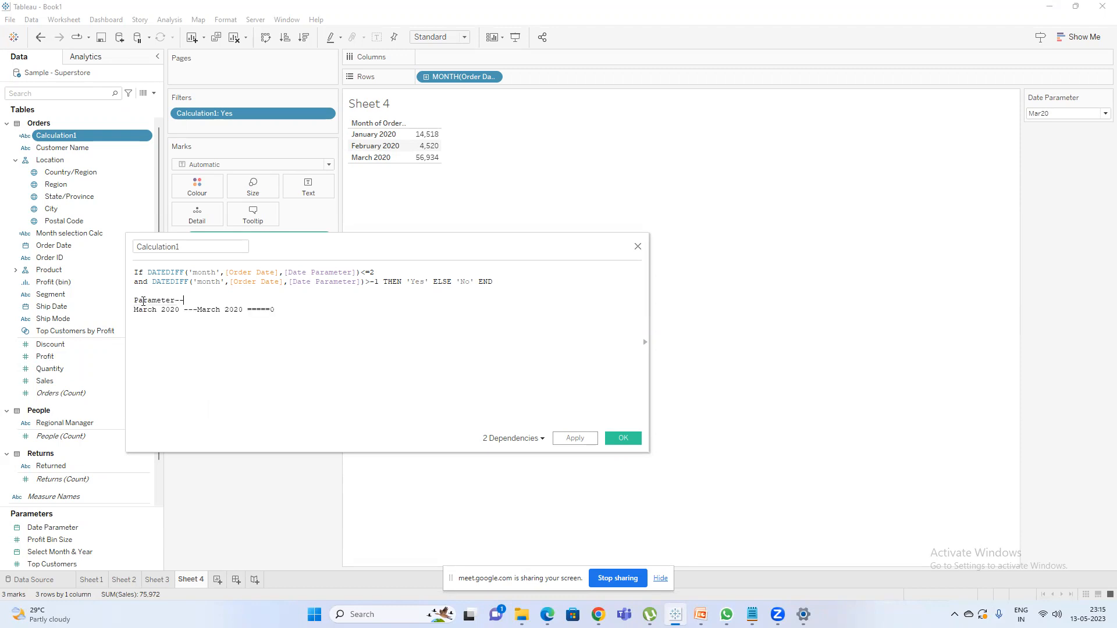
{"action": "type", "text": "--orderdate"}
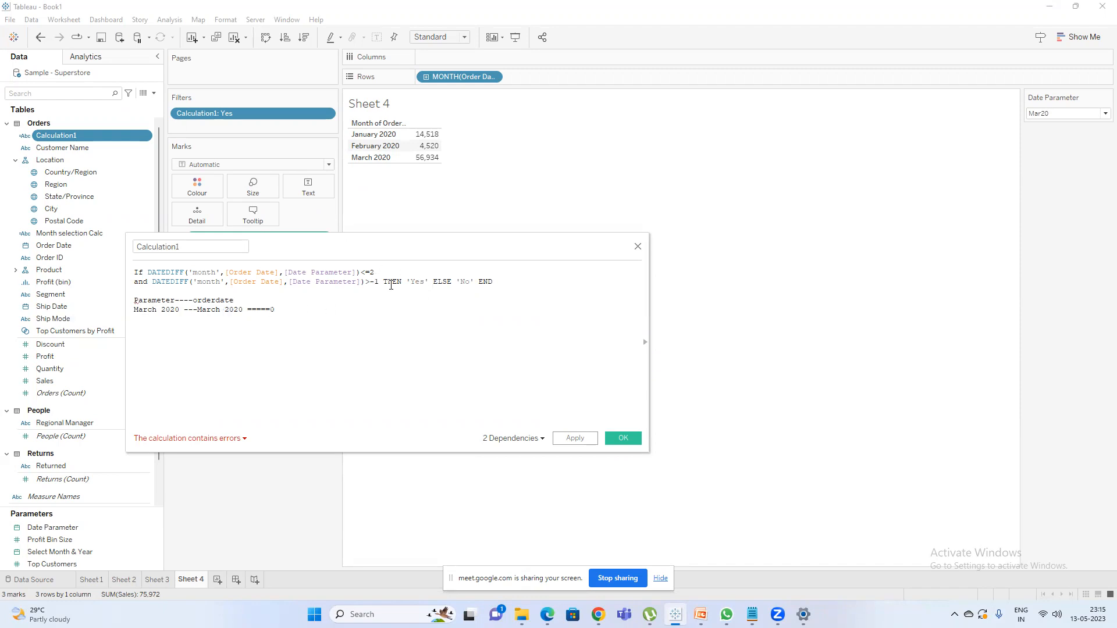
Duplicate the example line below itself and change the copy to "March 2020 ---Feb 2020 =====1".
{"action": "left_click_drag", "start_coordinate": [383, 282], "coordinate": [147, 272]}
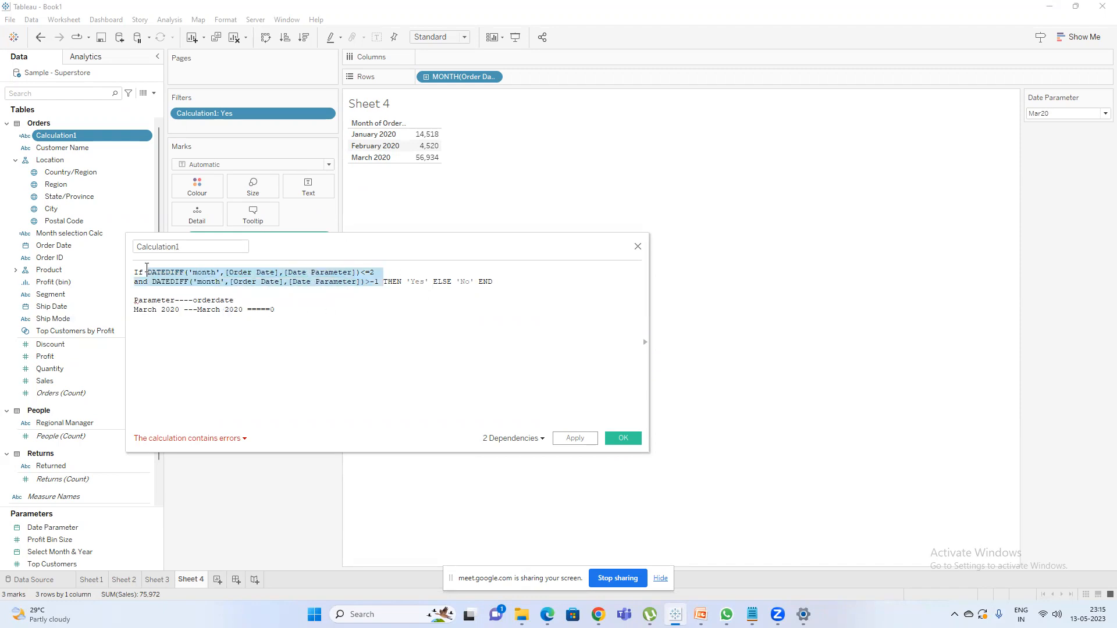
{"action": "left_click", "coordinate": [415, 278]}
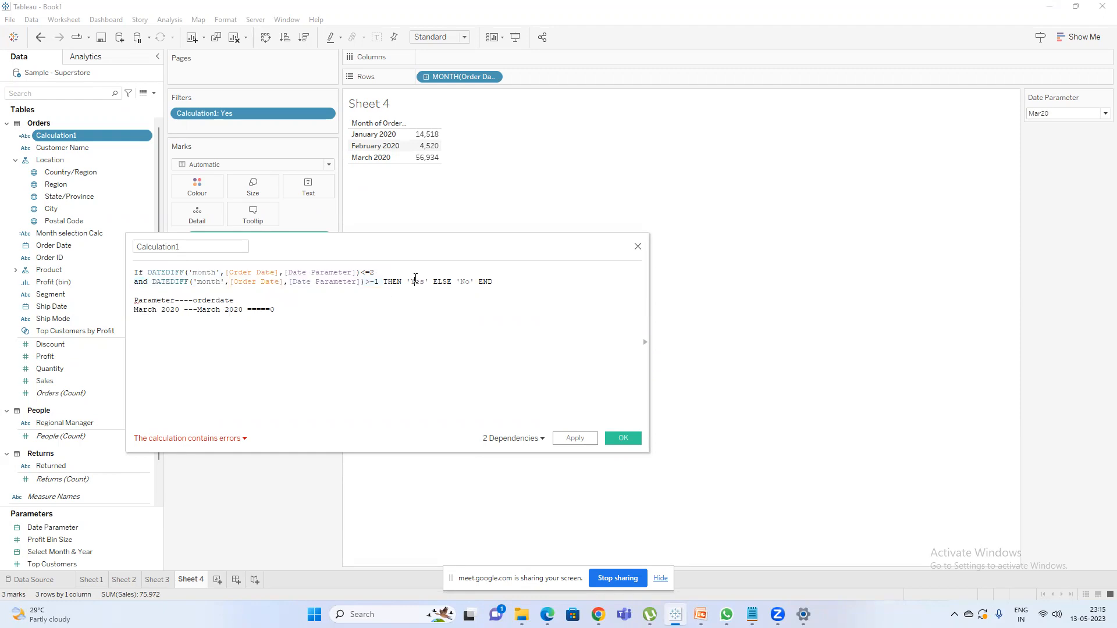
{"action": "left_click", "coordinate": [286, 308]}
{"action": "left_click_drag", "start_coordinate": [291, 313], "coordinate": [132, 312]}
{"action": "key", "text": "ctrl+c"}
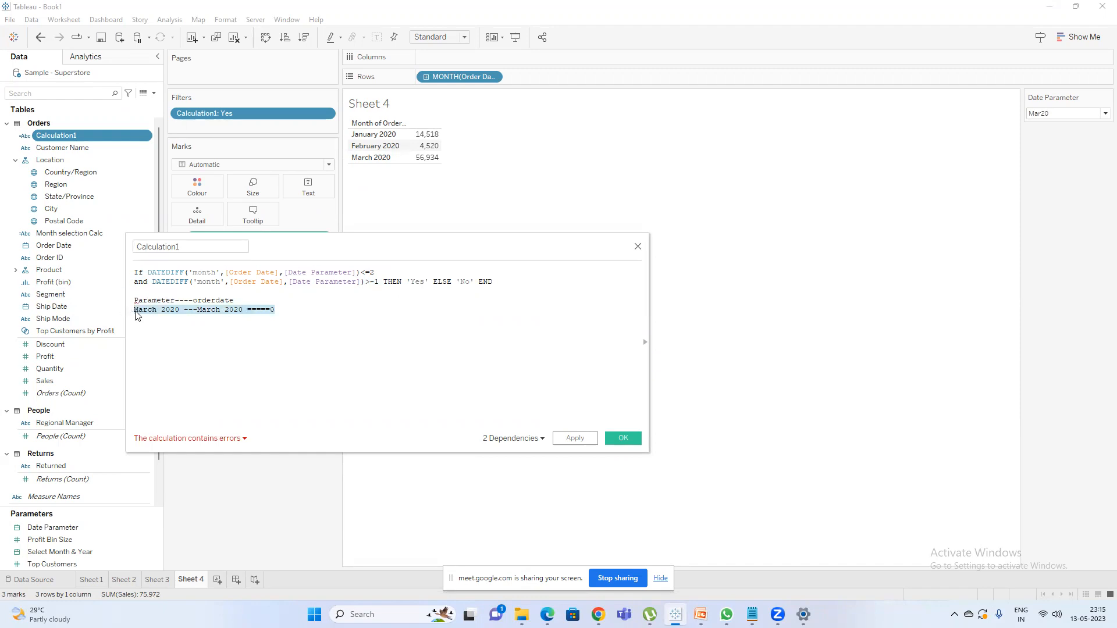
{"action": "left_click", "coordinate": [283, 307]}
{"action": "key", "text": "Return"}
{"action": "key", "text": "ctrl+v"}
{"action": "double_click", "coordinate": [212, 319]}
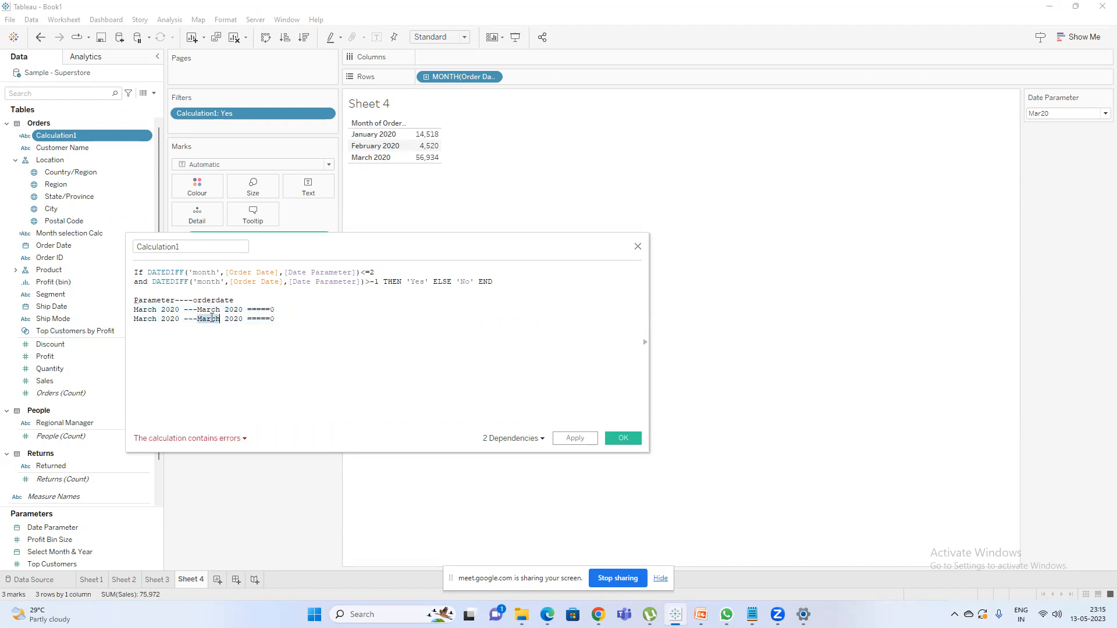
{"action": "type", "text": "Feb"}
{"action": "key", "text": "BackSpace"}
Add the example line "March 2020 ---Jan 2020 =====2" below the Feb 2020 line in Calculation1.
{"action": "key", "text": "ctrl+v"}
{"action": "double_click", "coordinate": [210, 327]}
{"action": "type", "text": "Jan"}
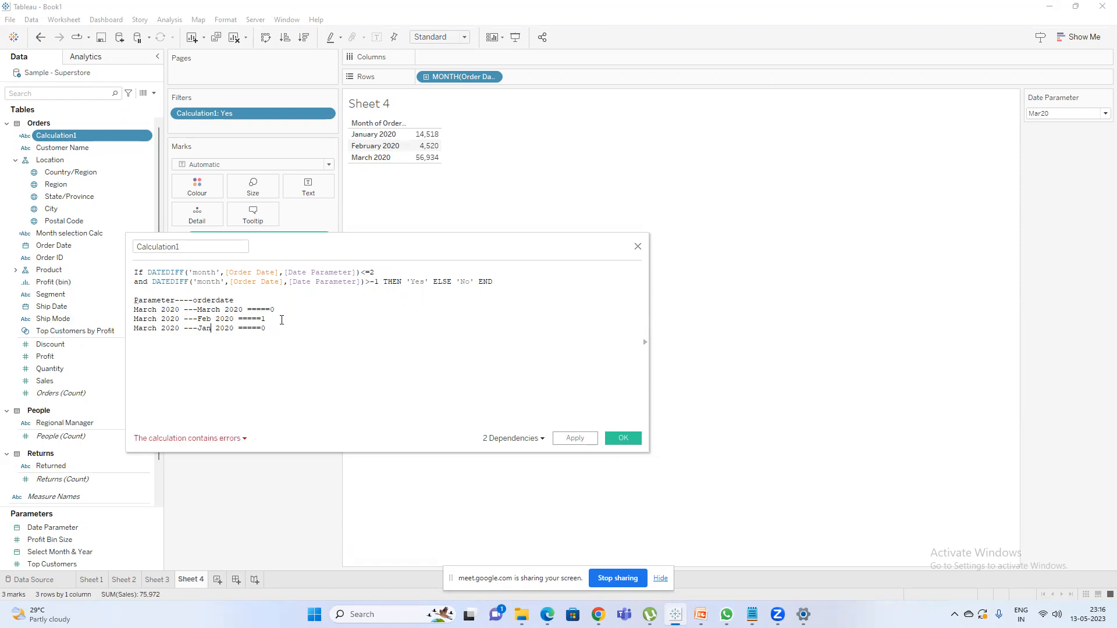
{"action": "left_click", "coordinate": [271, 328]}
{"action": "key", "text": "BackSpace"}
{"action": "type", "text": "2"}
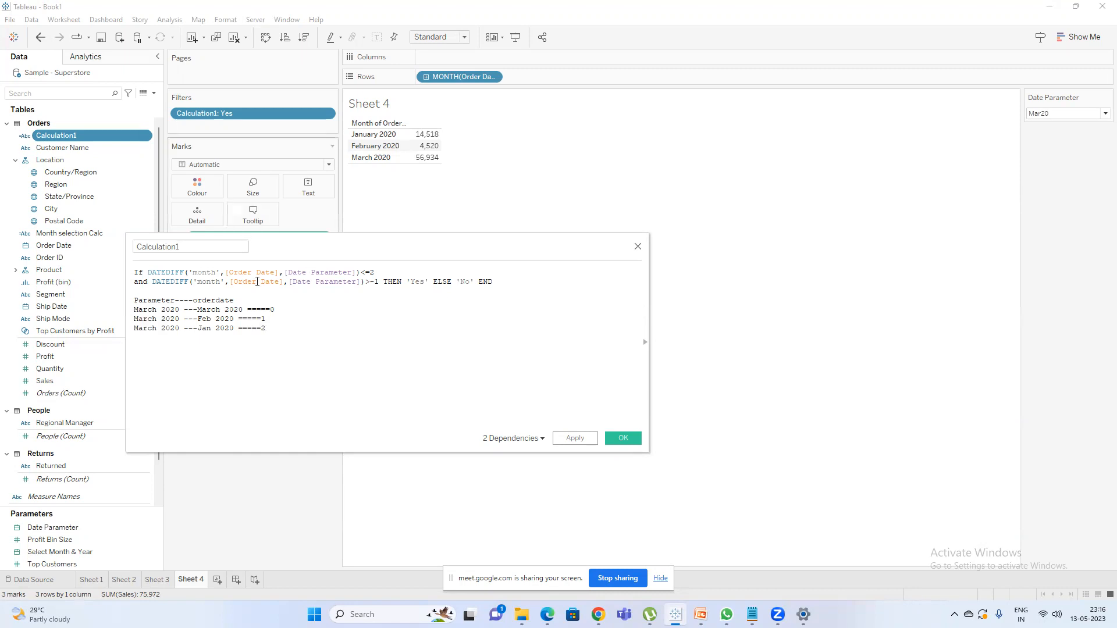
Add a fourth example line, "March 2020 ---Dec 2019 =====3", below the Jan 2020 line.
{"action": "key", "text": "Return"}
{"action": "key", "text": "Return"}
{"action": "key", "text": "ctrl+v"}
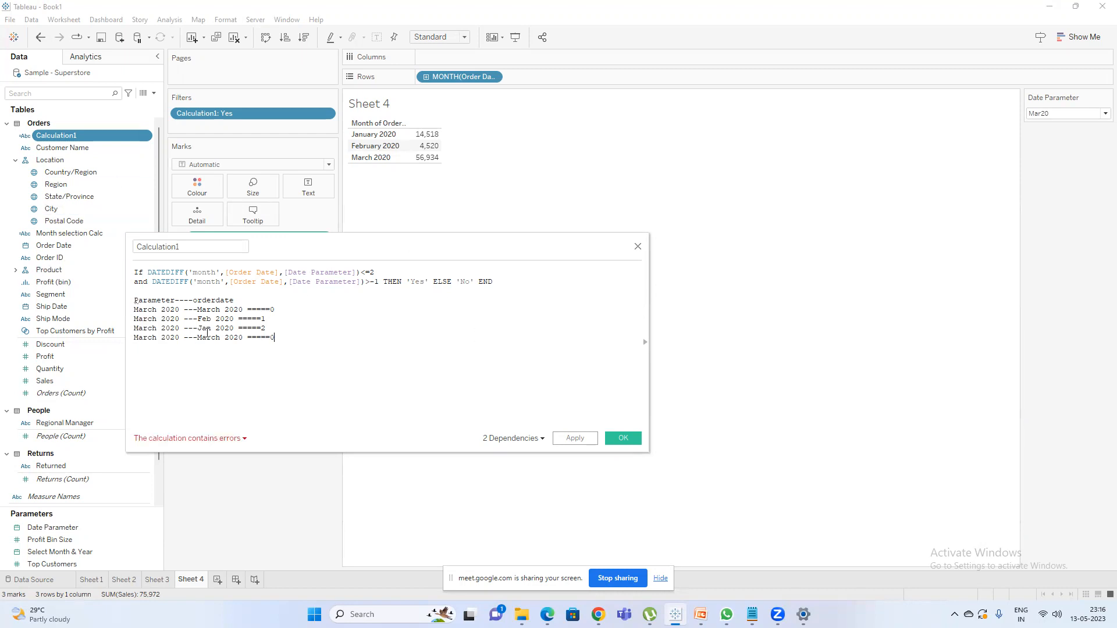
{"action": "double_click", "coordinate": [207, 337]}
{"action": "key", "text": "BackSpace"}
{"action": "key", "text": "BackSpace"}
{"action": "key", "text": "BackSpace"}
{"action": "key", "text": "BackSpace"}
{"action": "key", "text": "BackSpace"}
{"action": "key", "text": "BackSpace"}
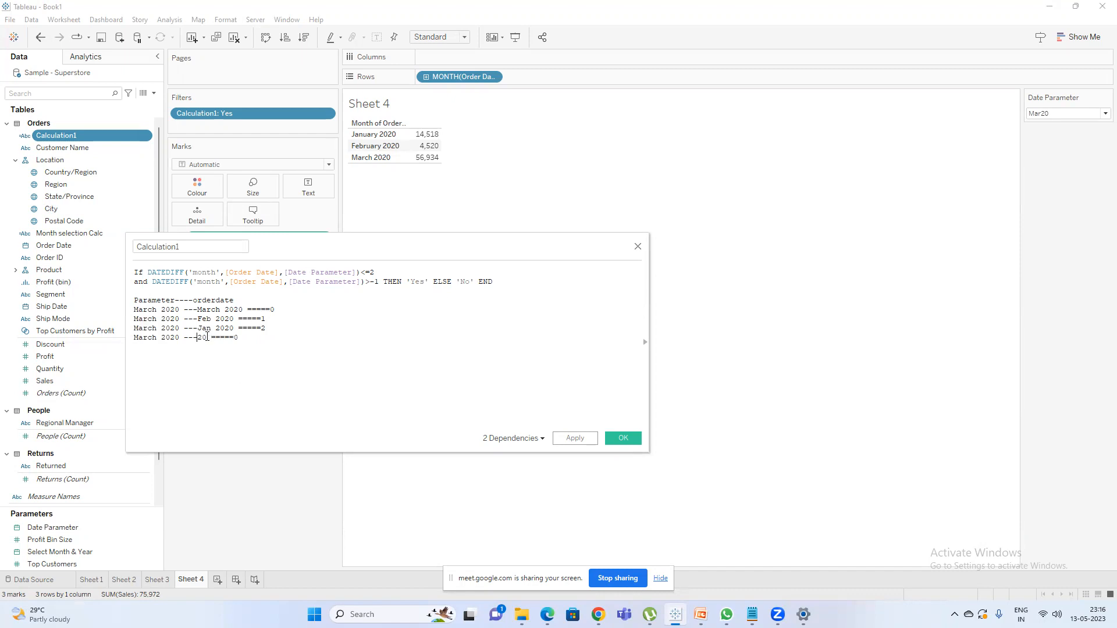
{"action": "type", "text": "Dec "}
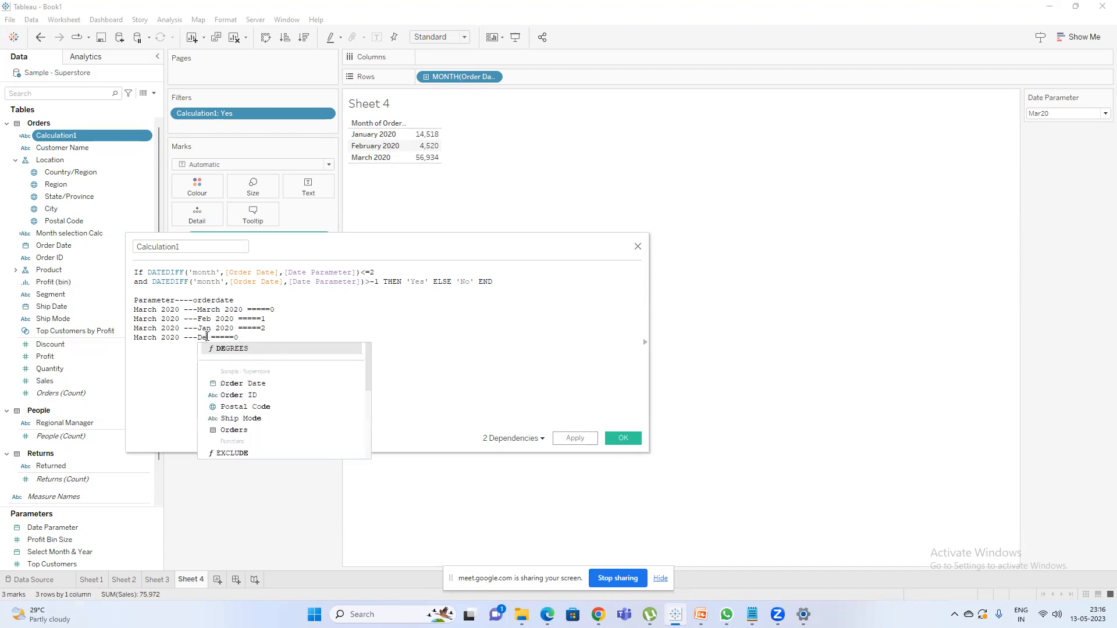
{"action": "type", "text": "2019"}
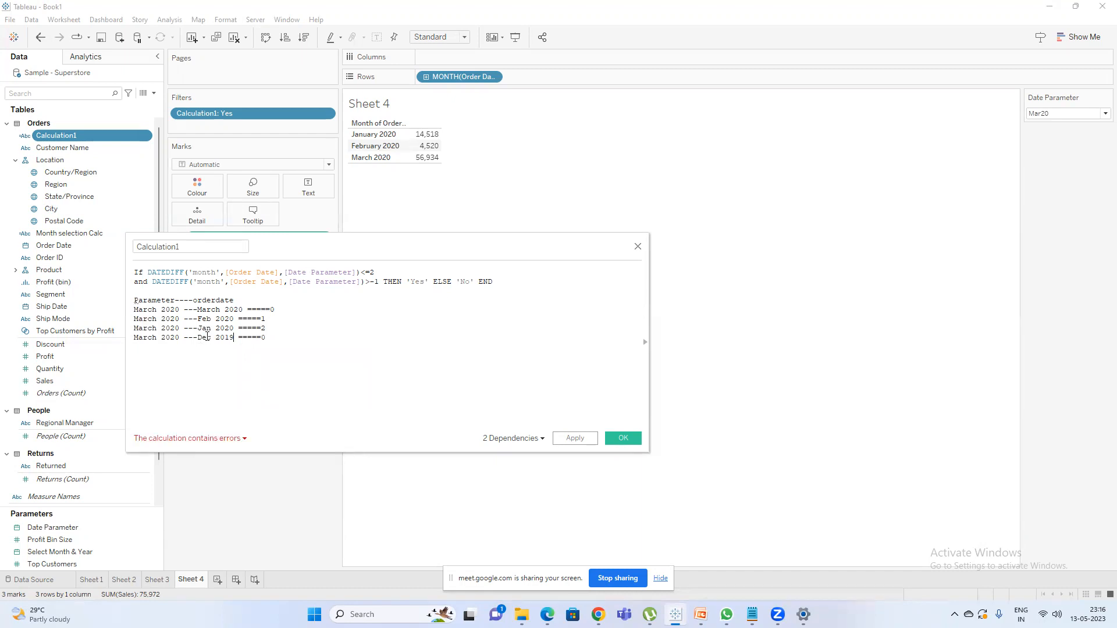
{"action": "left_click", "coordinate": [278, 337]}
{"action": "key", "text": "BackSpace"}
{"action": "type", "text": "3"}
Review the example lines against the formula, check the Google Meet call window and return to Tableau.
{"action": "key", "text": "shift+Home"}
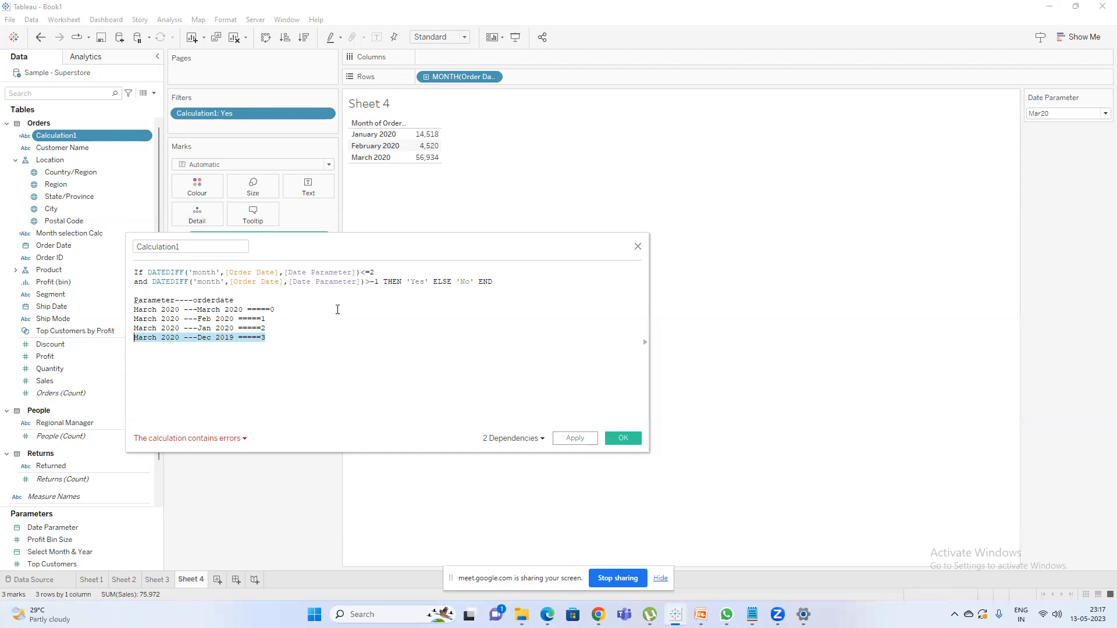
{"action": "left_click", "coordinate": [277, 311]}
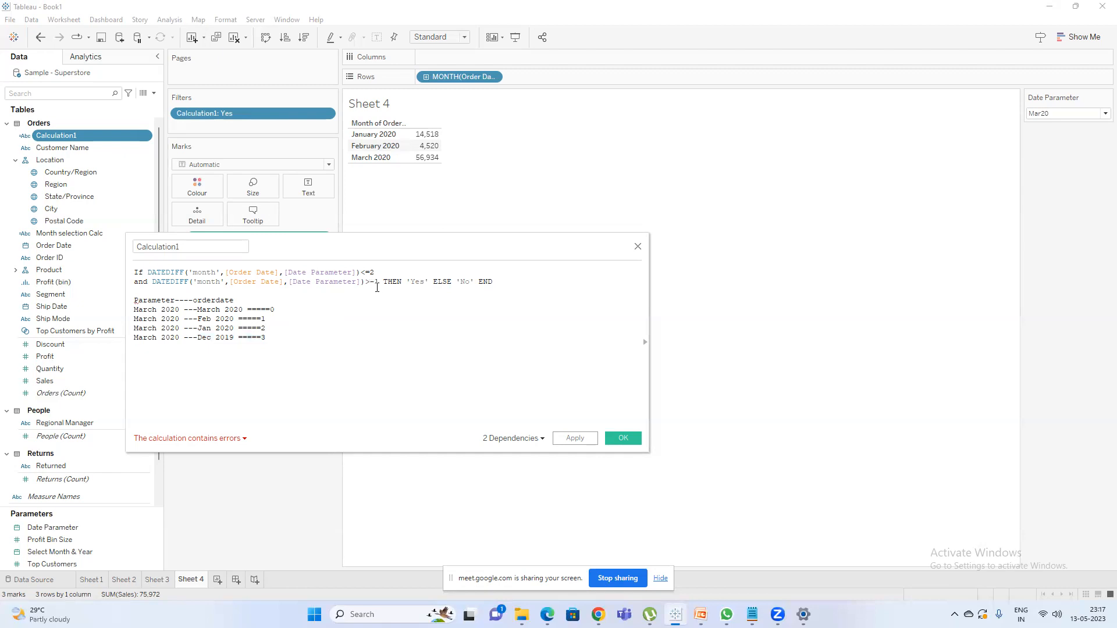
{"action": "left_click_drag", "start_coordinate": [278, 314], "coordinate": [277, 336]}
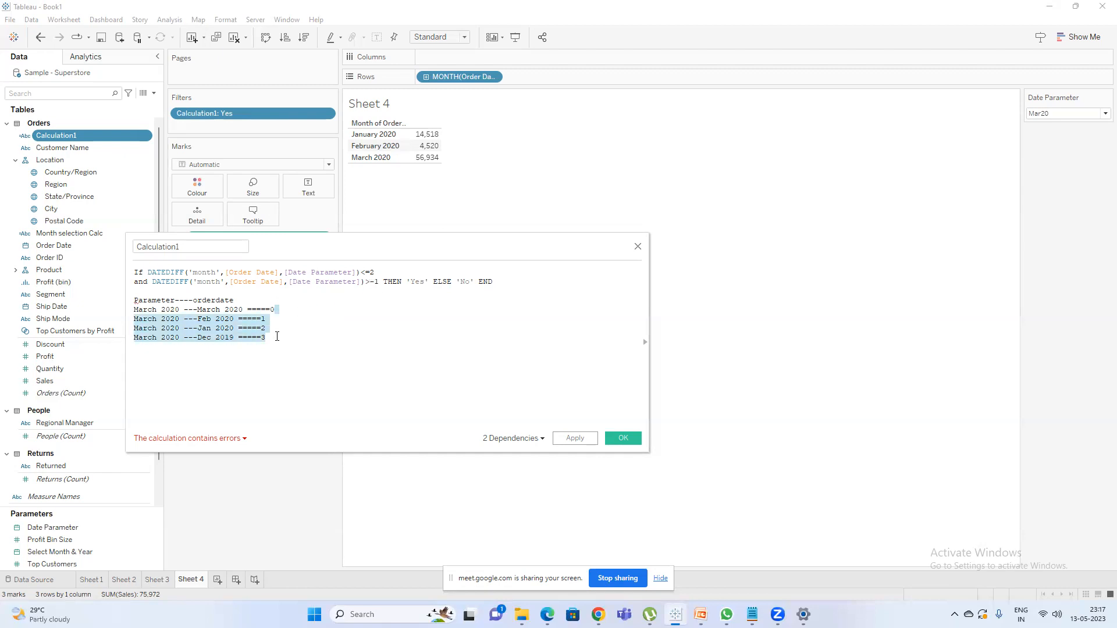
{"action": "mouse_move", "coordinate": [598, 614]}
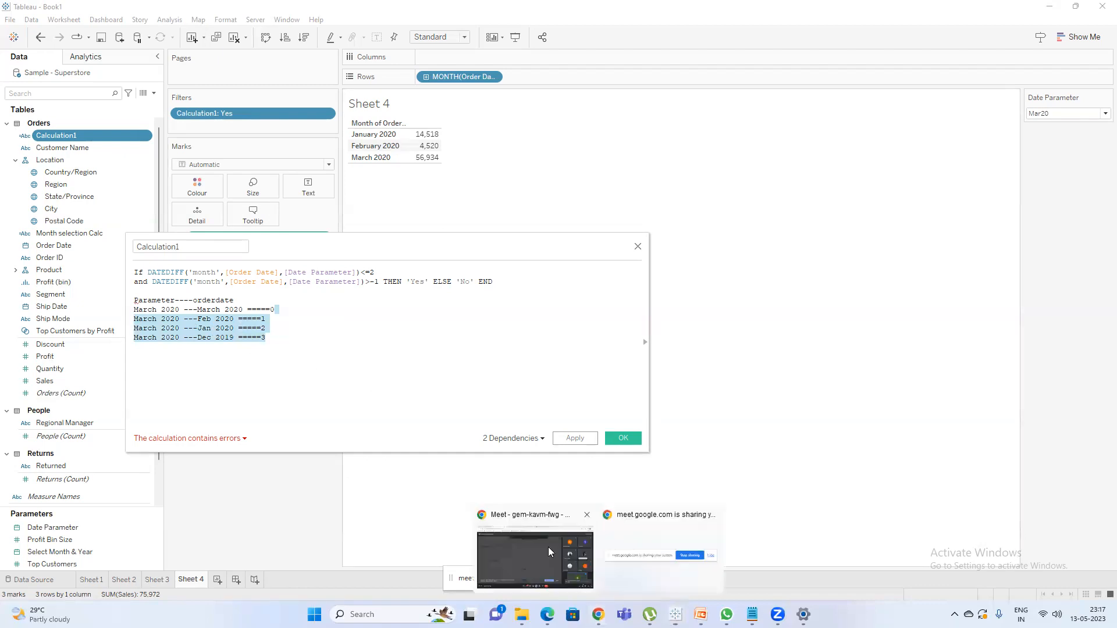
{"action": "left_click", "coordinate": [547, 547]}
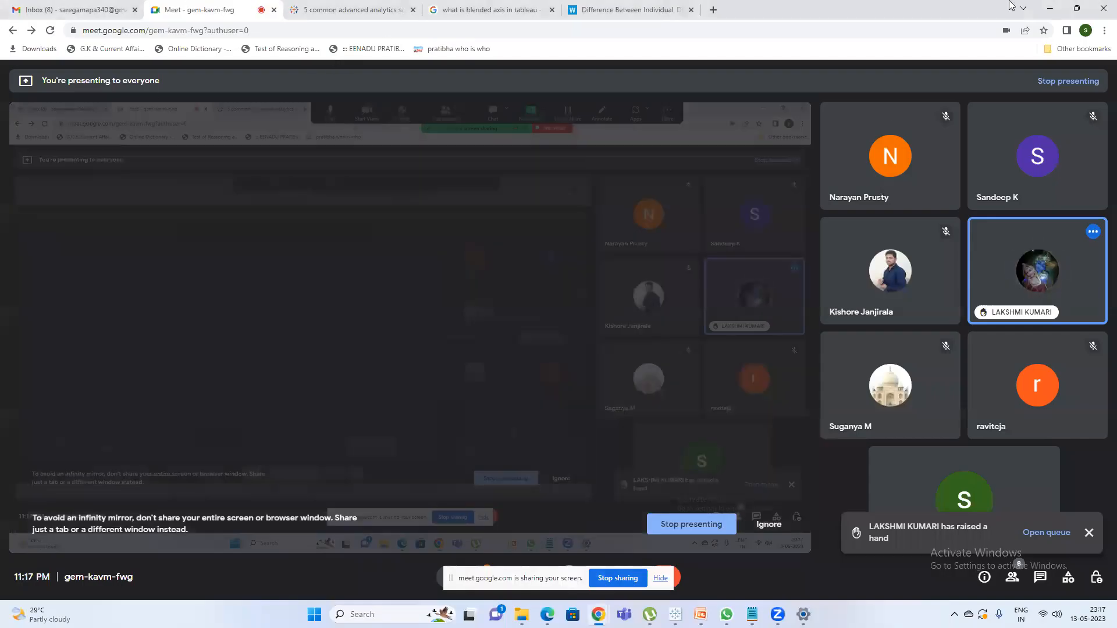
{"action": "left_click", "coordinate": [1047, 8]}
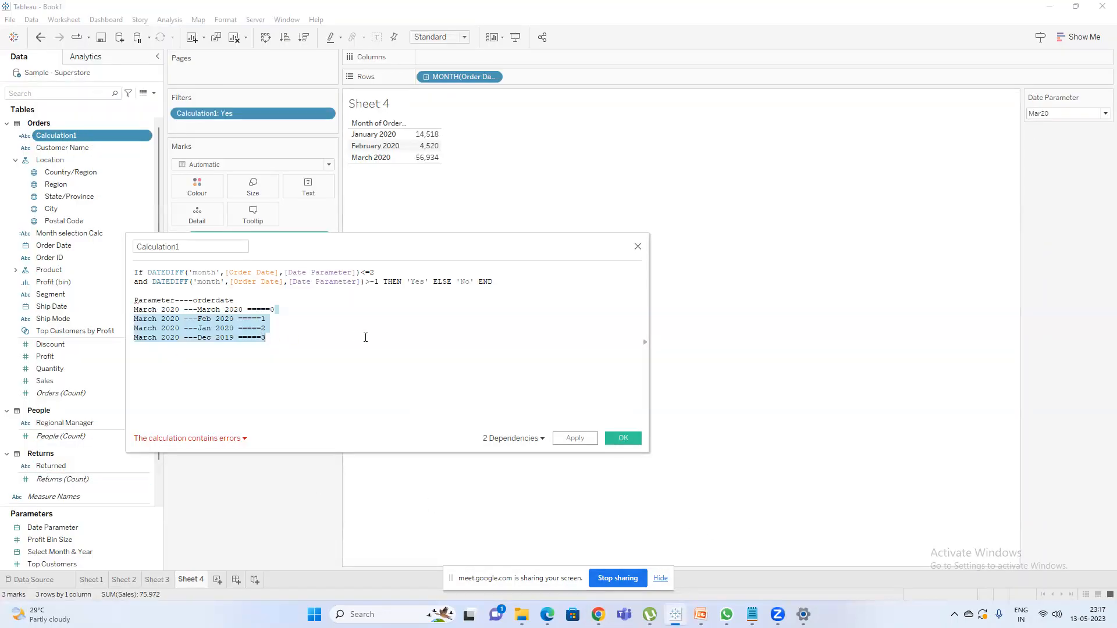
{"action": "left_click", "coordinate": [333, 341]}
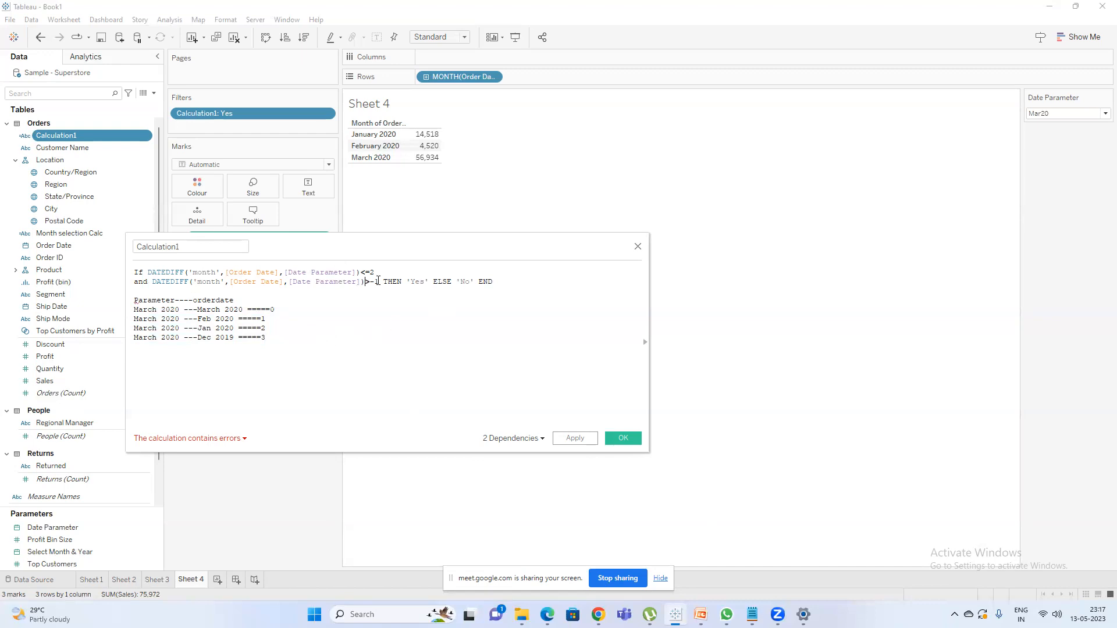
Change the comparison after the second DATEDIFF in Calculation1 to >=0.
{"action": "key", "text": "BackSpace"}
{"action": "key", "text": "BackSpace"}
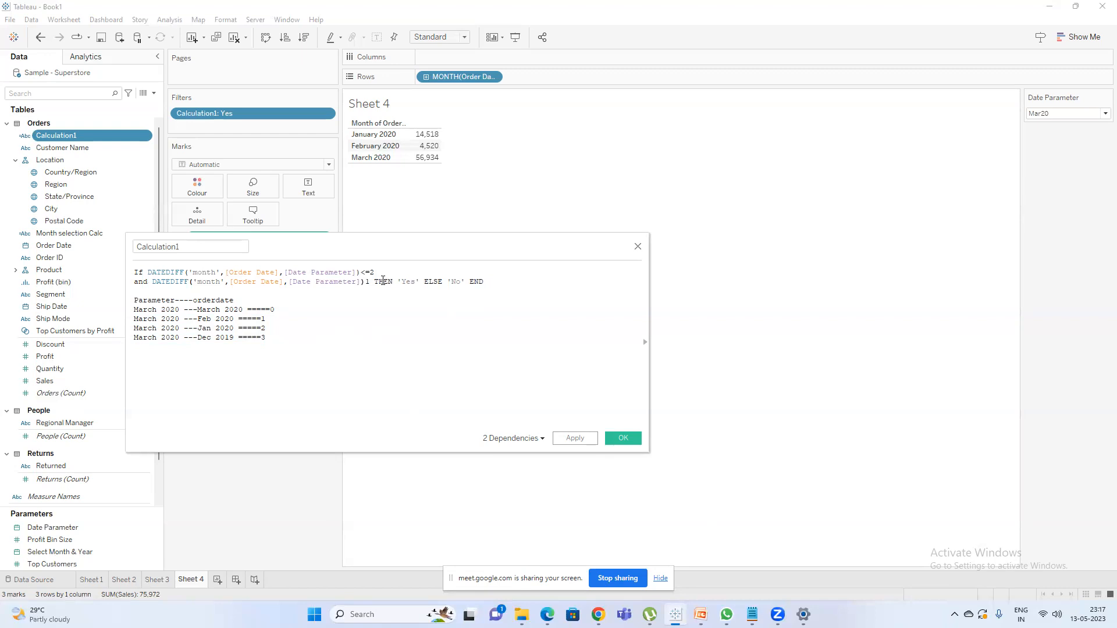
{"action": "type", "text": "="}
{"action": "key", "text": "BackSpace"}
{"action": "type", "text": "0"}
{"action": "left_click", "coordinate": [364, 282]}
{"action": "type", "text": ">"}
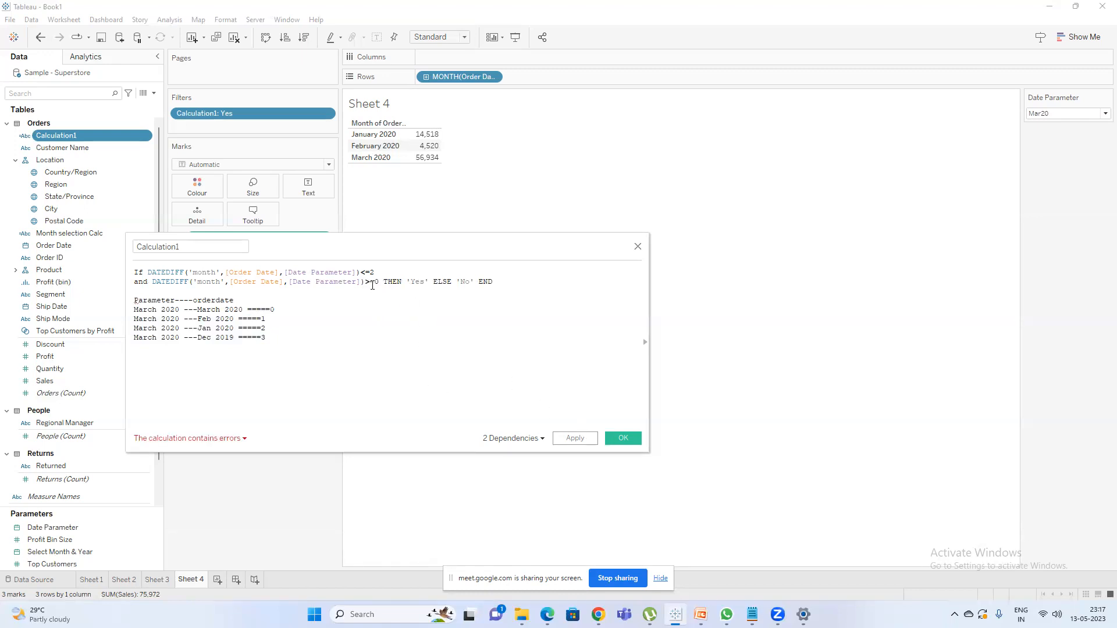
{"action": "key", "text": "BackSpace"}
{"action": "type", "text": "0"}
{"action": "key", "text": "BackSpace"}
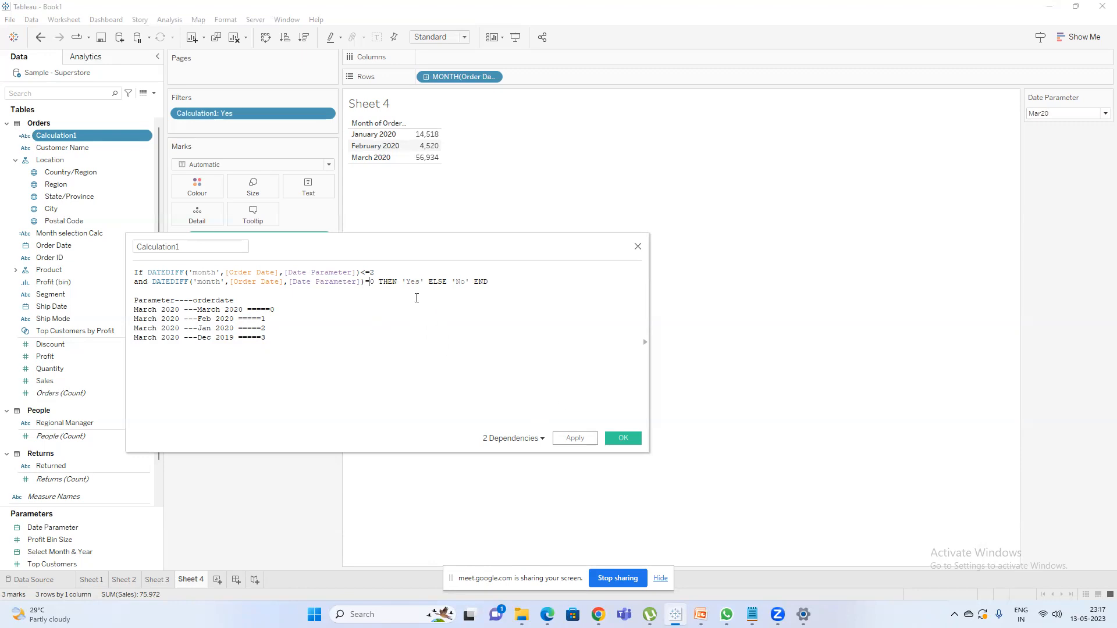
{"action": "type", "text": ">"}
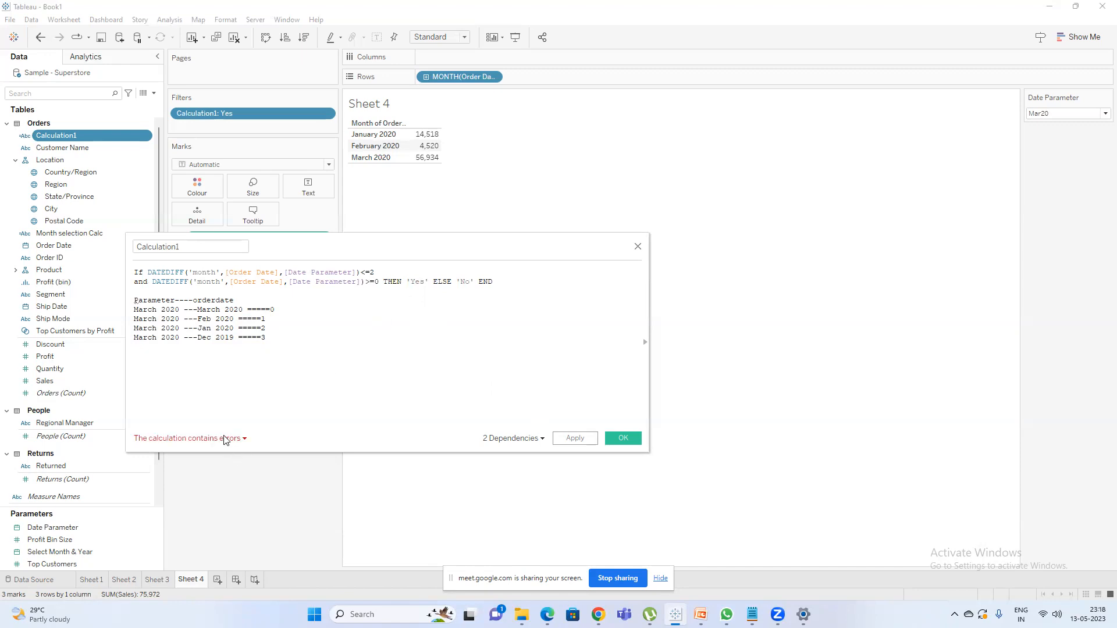
Check the calculation's error details and re-enter the second condition's comparison as >=0 with a space before it.
{"action": "left_click", "coordinate": [224, 440]}
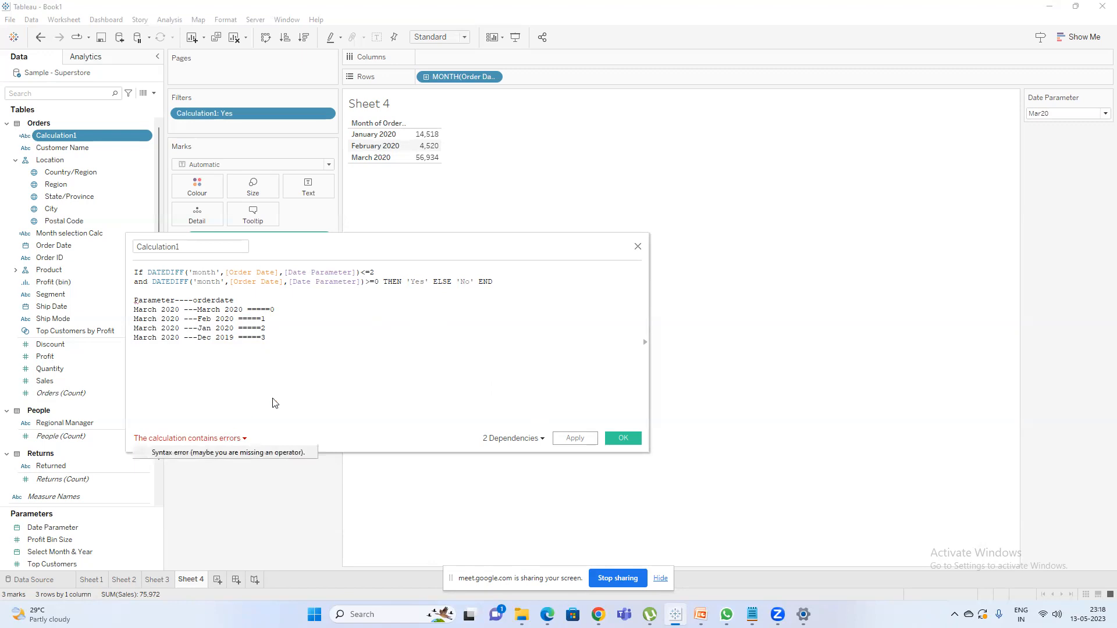
{"action": "left_click", "coordinate": [378, 281]}
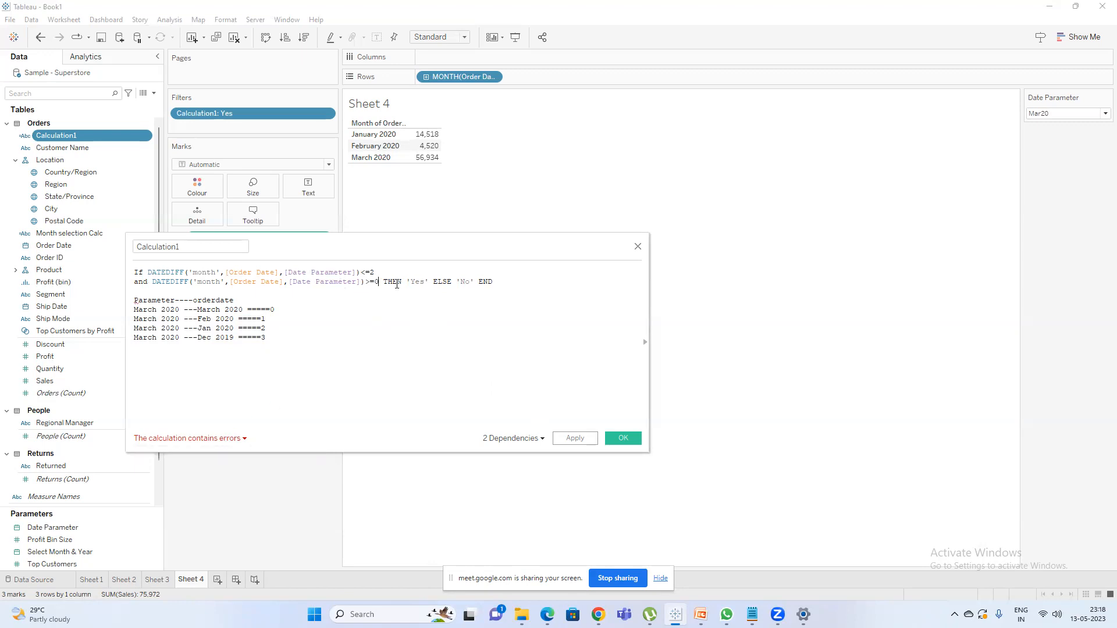
{"action": "key", "text": "BackSpace"}
{"action": "key", "text": "BackSpace"}
{"action": "key", "text": "BackSpace"}
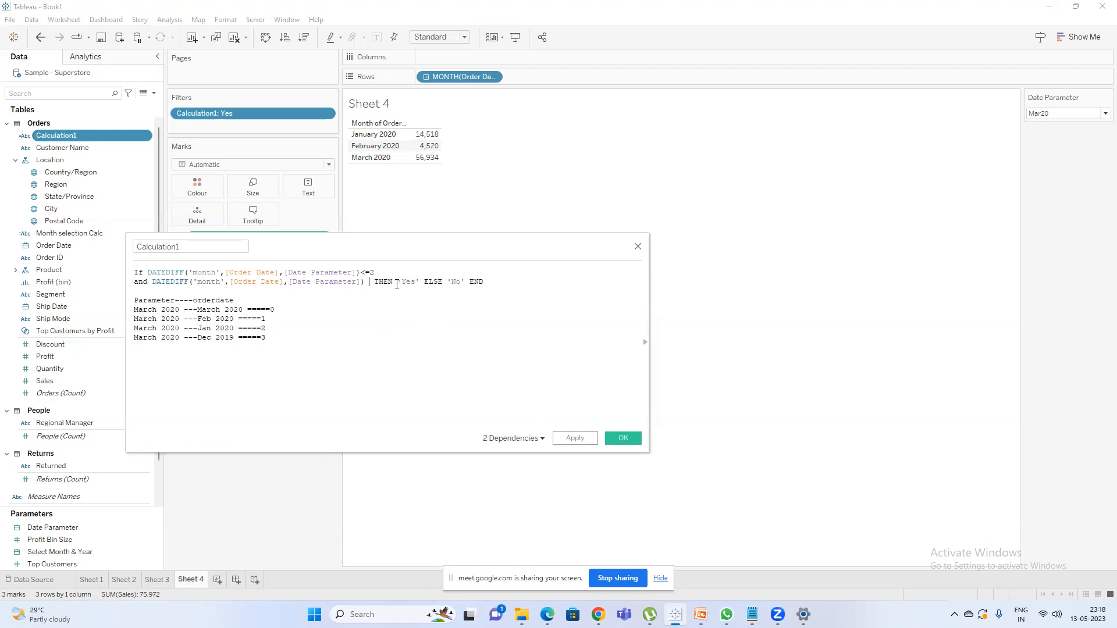
{"action": "type", "text": ">=0"}
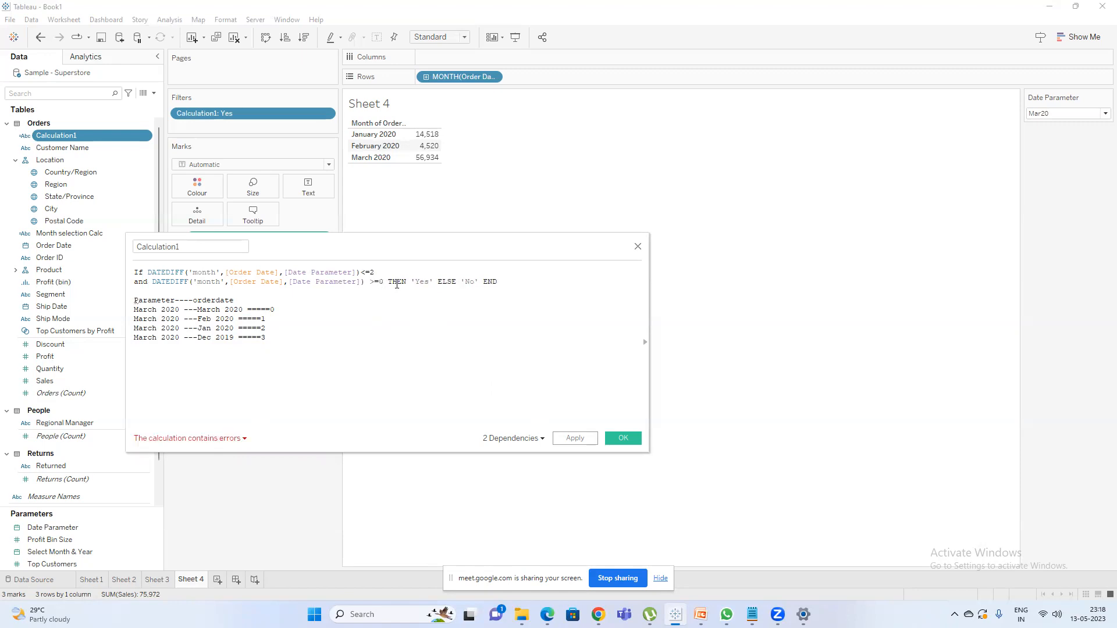
Try writing the second condition's comparison as "= > 0" and check the error details again.
{"action": "key", "text": "BackSpace"}
{"action": "type", "text": "0"}
{"action": "left_click", "coordinate": [374, 284]}
{"action": "key", "text": "BackSpace"}
{"action": "type", "text": ">"}
{"action": "left_click", "coordinate": [374, 284]}
{"action": "left_click", "coordinate": [218, 442]}
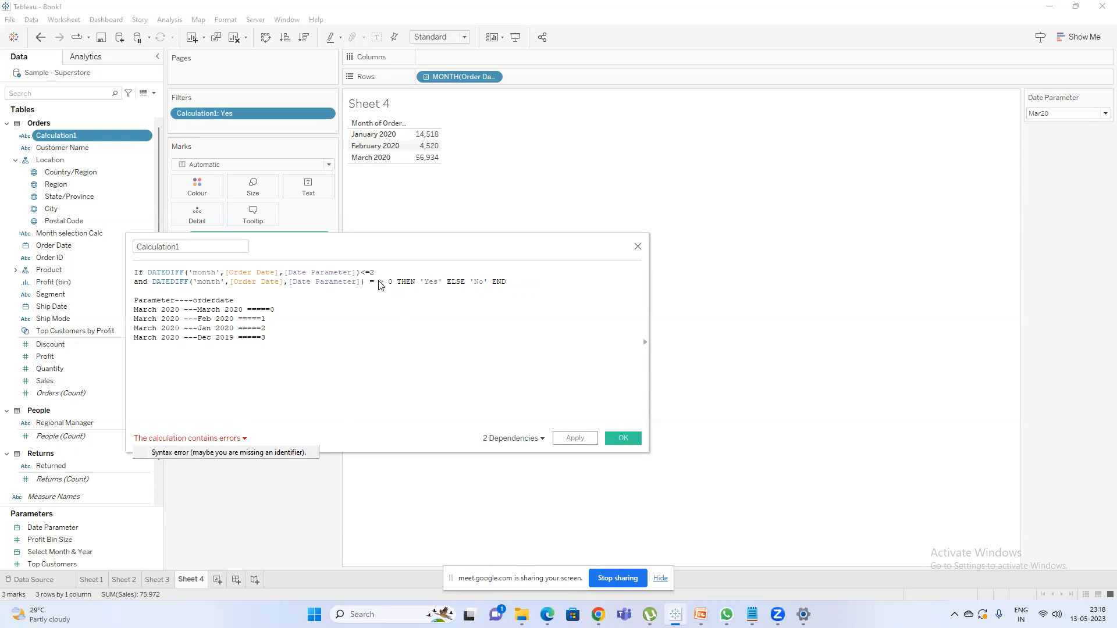
Correct the second condition's comparison to ">= 0", directly after the DATEDIFF closing parenthesis.
{"action": "left_click", "coordinate": [380, 282]}
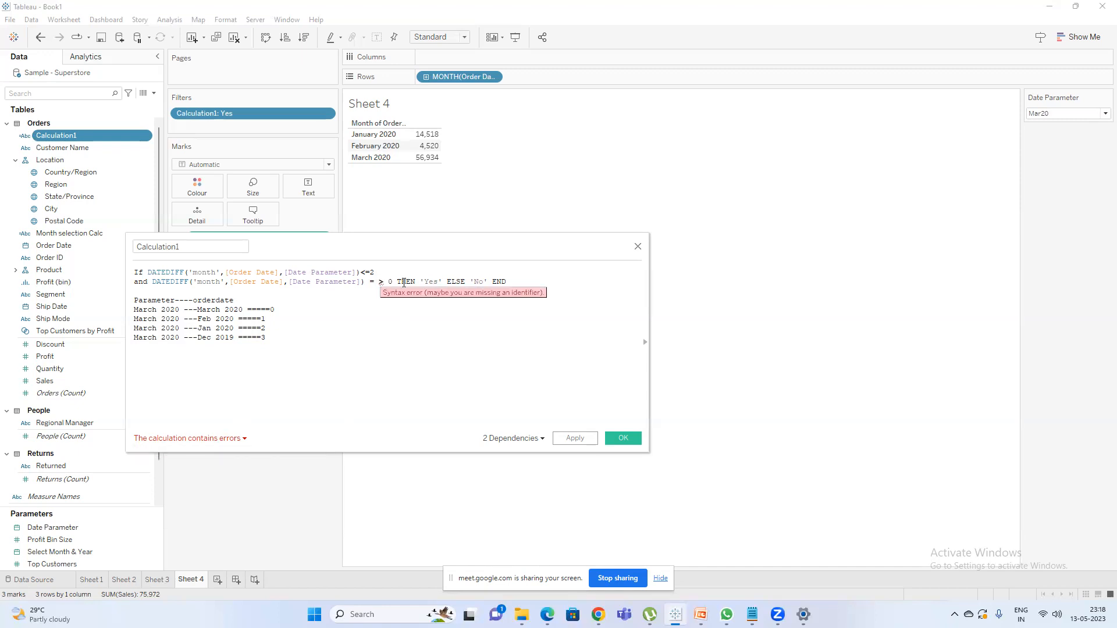
{"action": "key", "text": "BackSpace"}
{"action": "key", "text": "BackSpace"}
{"action": "key", "text": "BackSpace"}
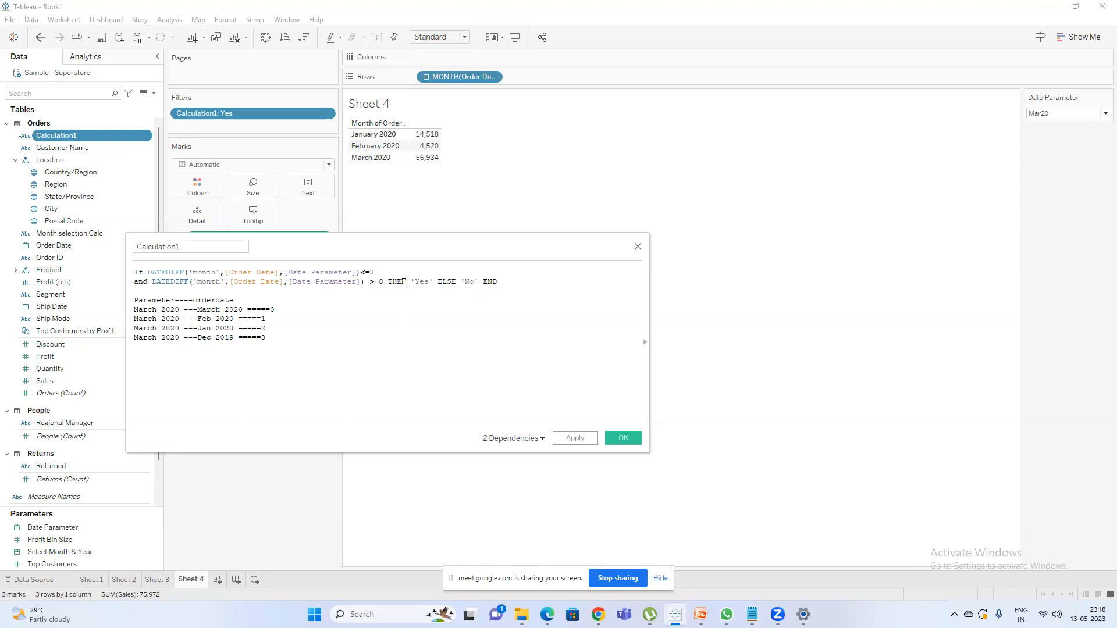
{"action": "type", "text": "="}
Delete the heading and all example lines below the formula and apply the calculation.
{"action": "left_click_drag", "start_coordinate": [134, 300], "coordinate": [209, 374]}
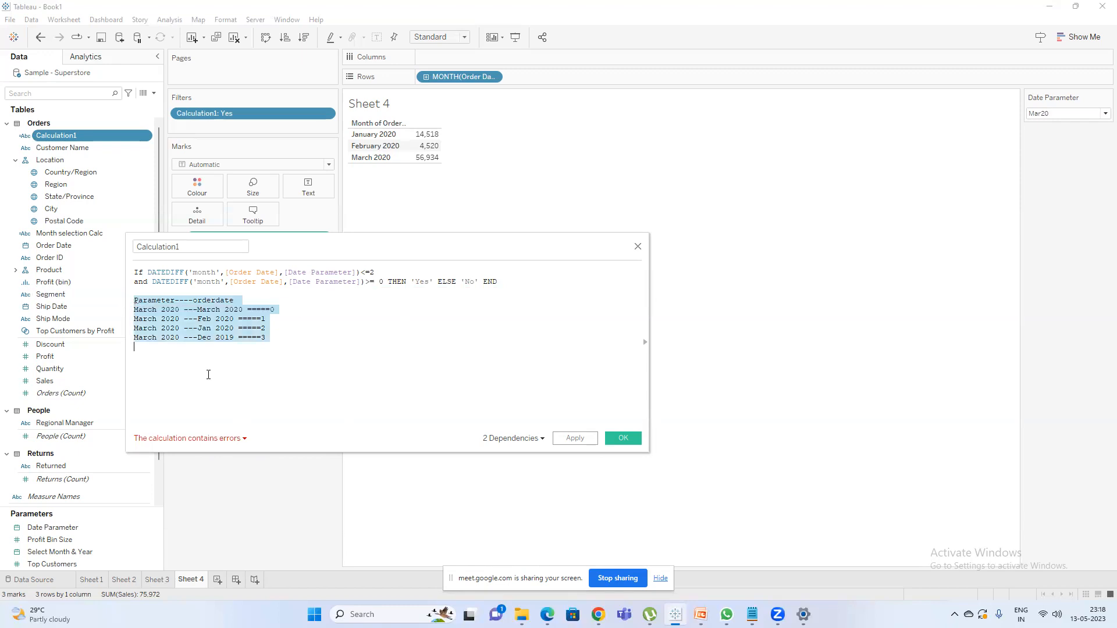
{"action": "key", "text": "BackSpace"}
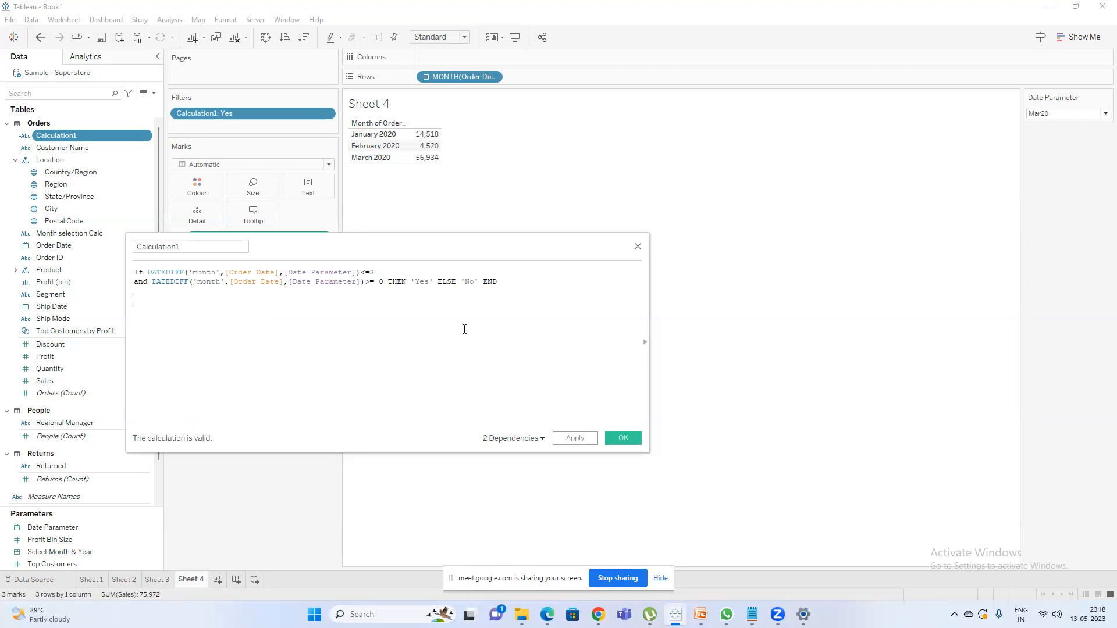
{"action": "left_click", "coordinate": [566, 442]}
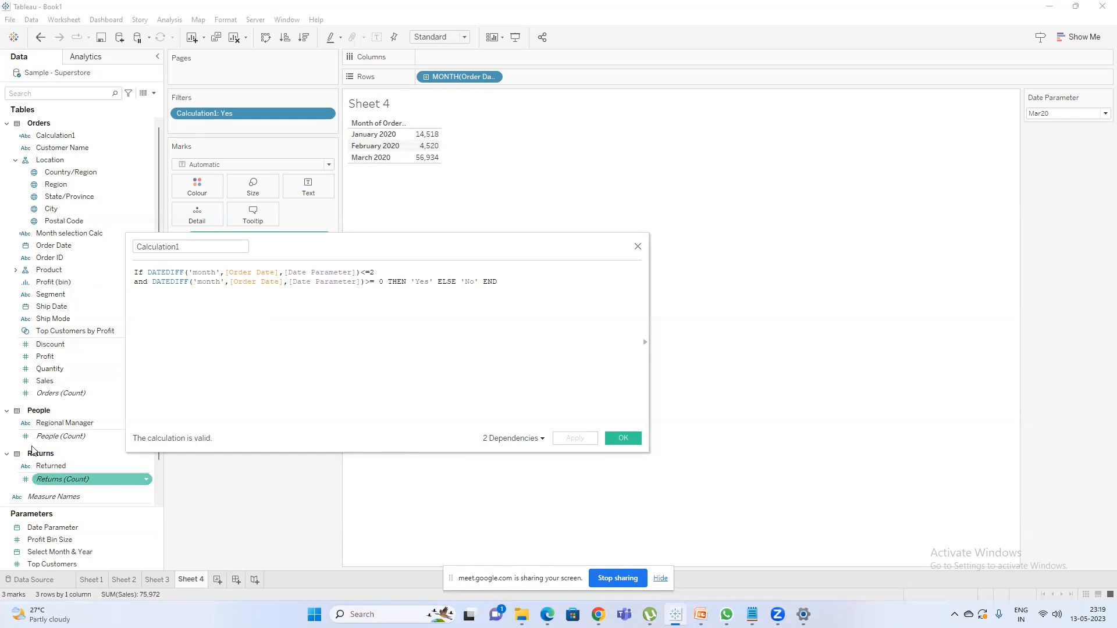
Change the first DATEDIFF condition to <=3, apply it, and set Date Parameter to Jul20.
{"action": "left_click", "coordinate": [383, 273]}
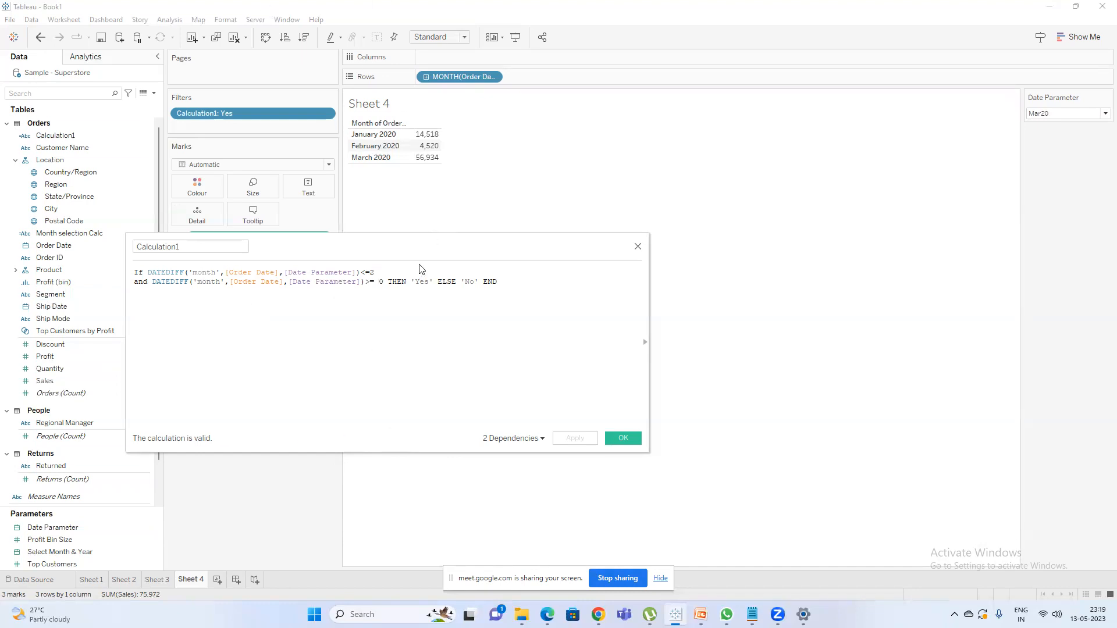
{"action": "key", "text": "BackSpace"}
{"action": "type", "text": "3"}
{"action": "left_click", "coordinate": [565, 438]}
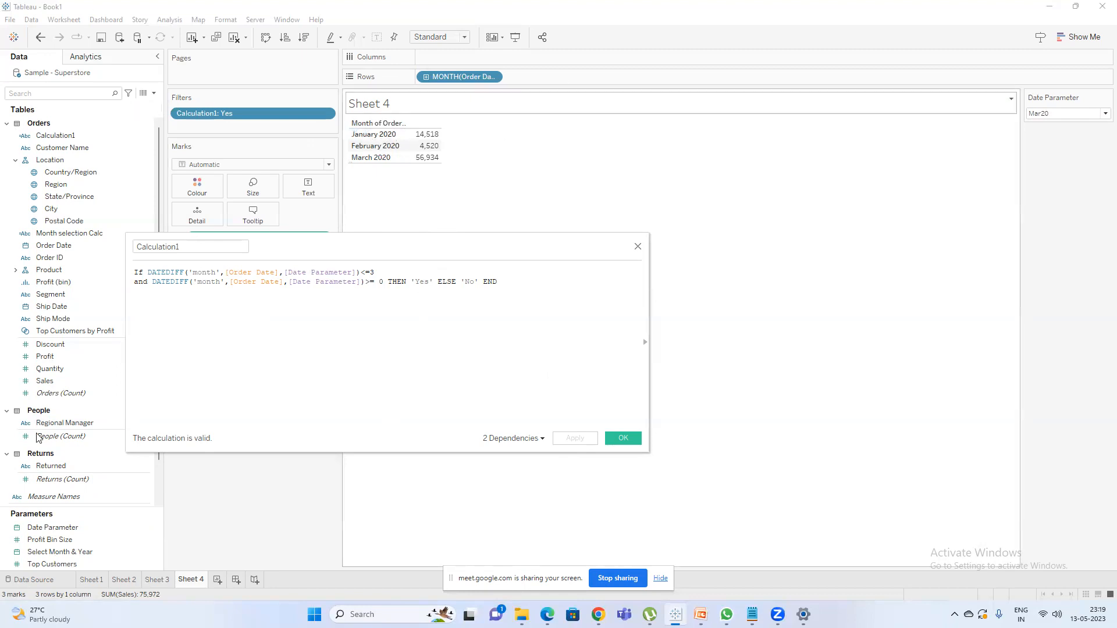
{"action": "left_click", "coordinate": [1060, 114]}
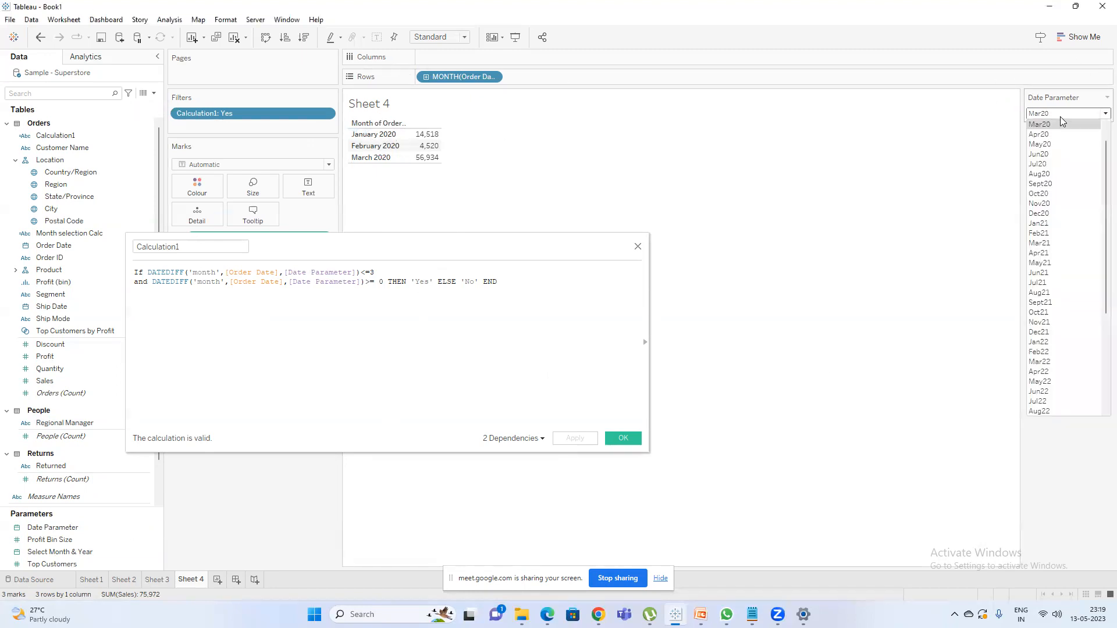
{"action": "left_click", "coordinate": [1059, 166]}
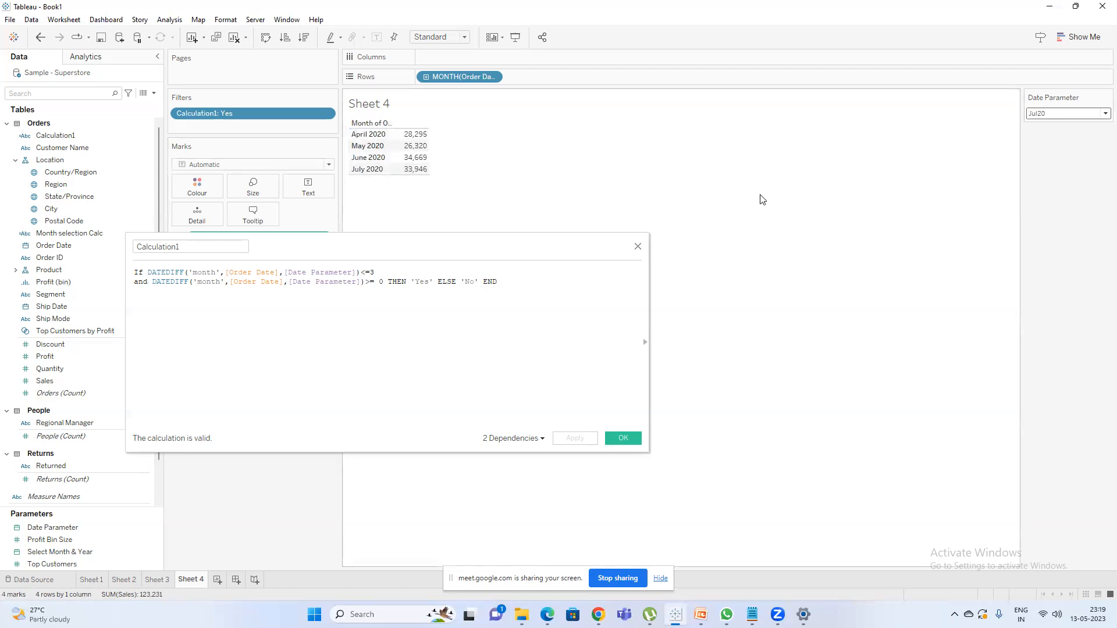
Change the first DATEDIFF condition to <=4, apply it and close the calculation editor, keeping the change.
{"action": "left_click", "coordinate": [392, 270]}
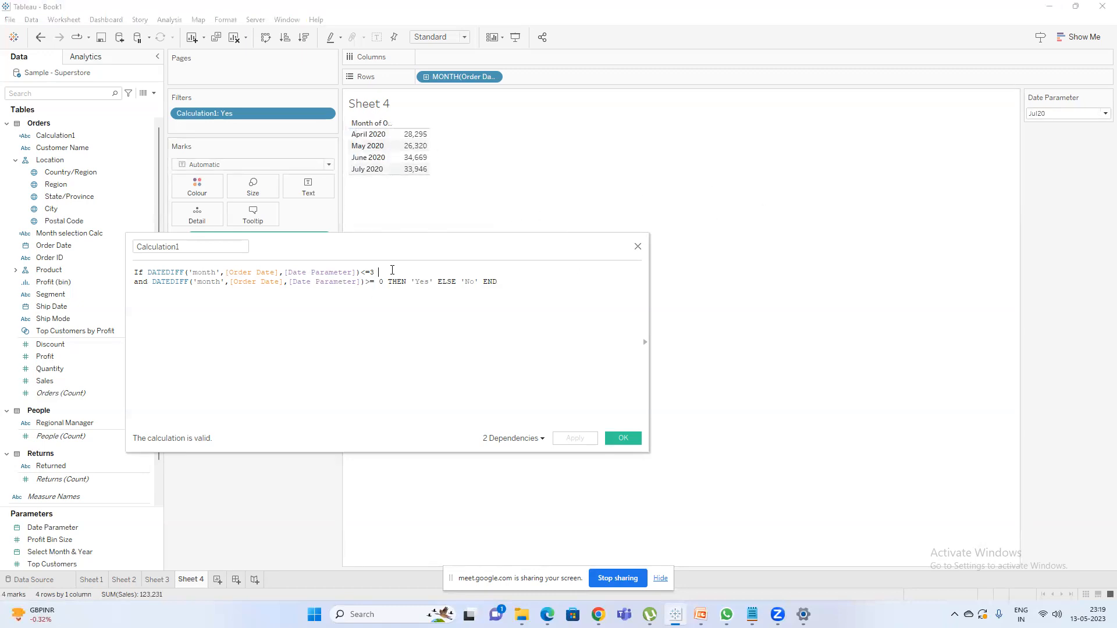
{"action": "key", "text": "BackSpace"}
{"action": "type", "text": "4"}
{"action": "left_click", "coordinate": [573, 439]}
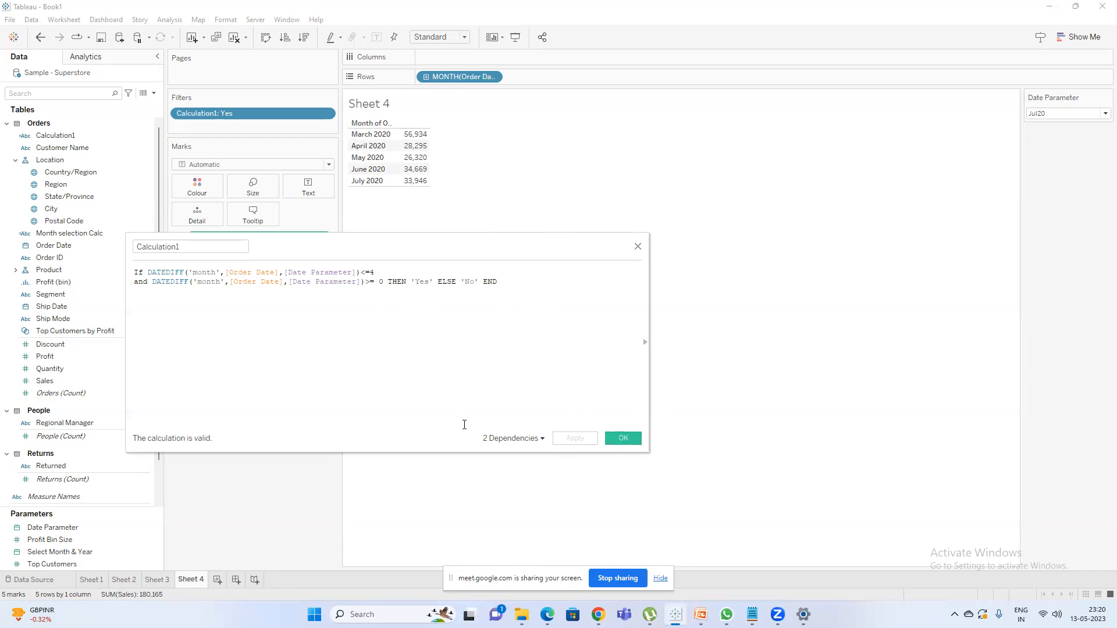
{"action": "left_click", "coordinate": [621, 441]}
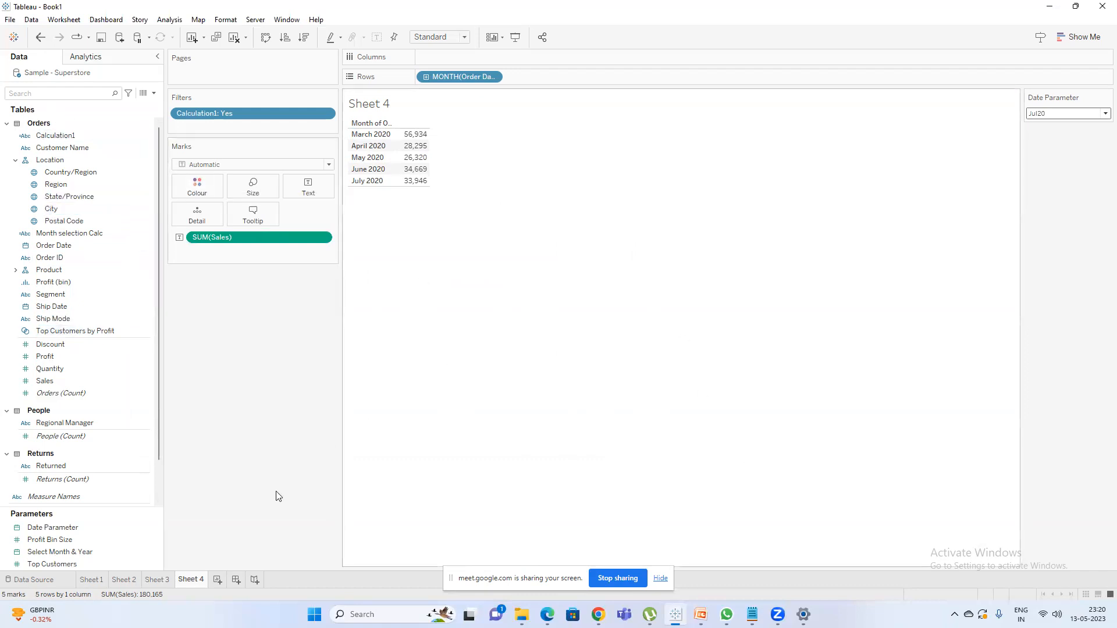
{"action": "left_click", "coordinate": [162, 582]}
{"action": "left_click", "coordinate": [188, 580]}
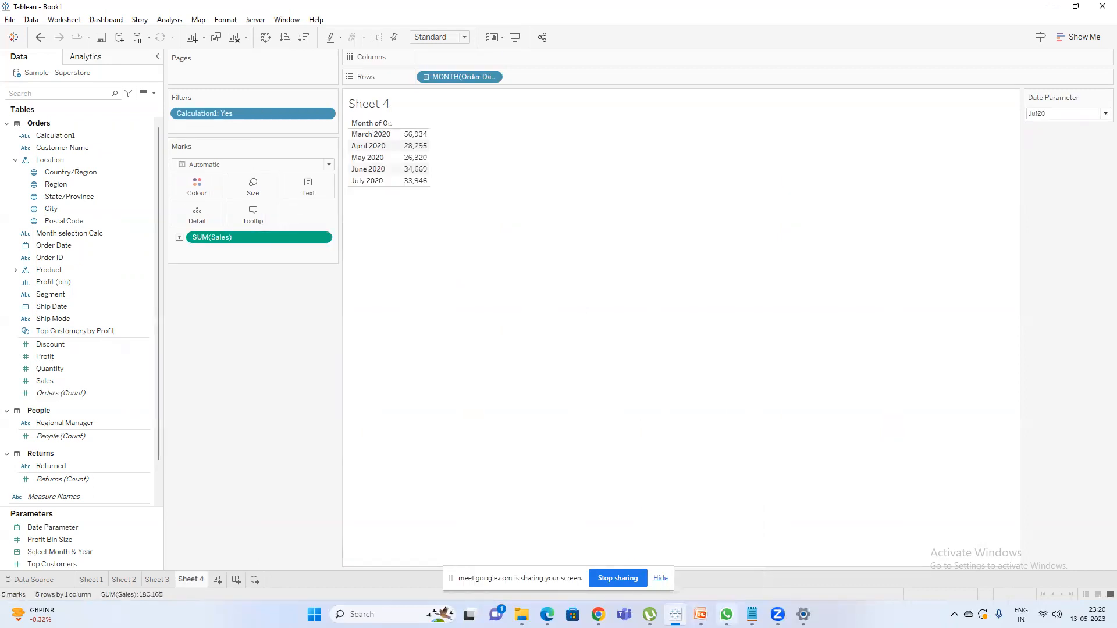
Switch to Notepad, review the "Blended axis" notes and return to Tableau.
{"action": "left_click", "coordinate": [752, 614]}
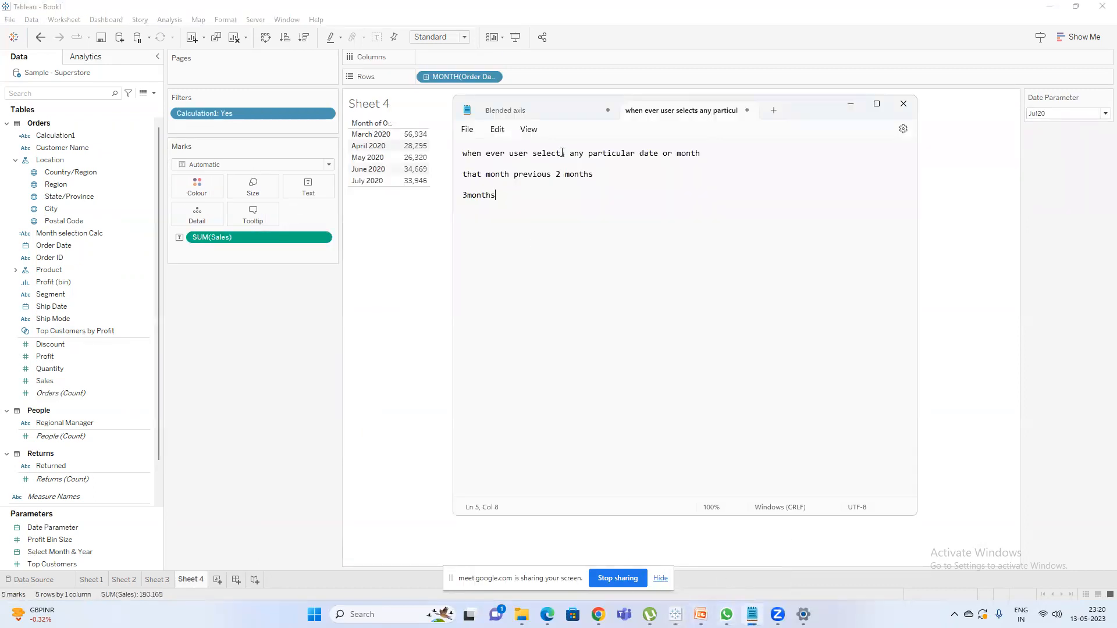
{"action": "left_click", "coordinate": [555, 105]}
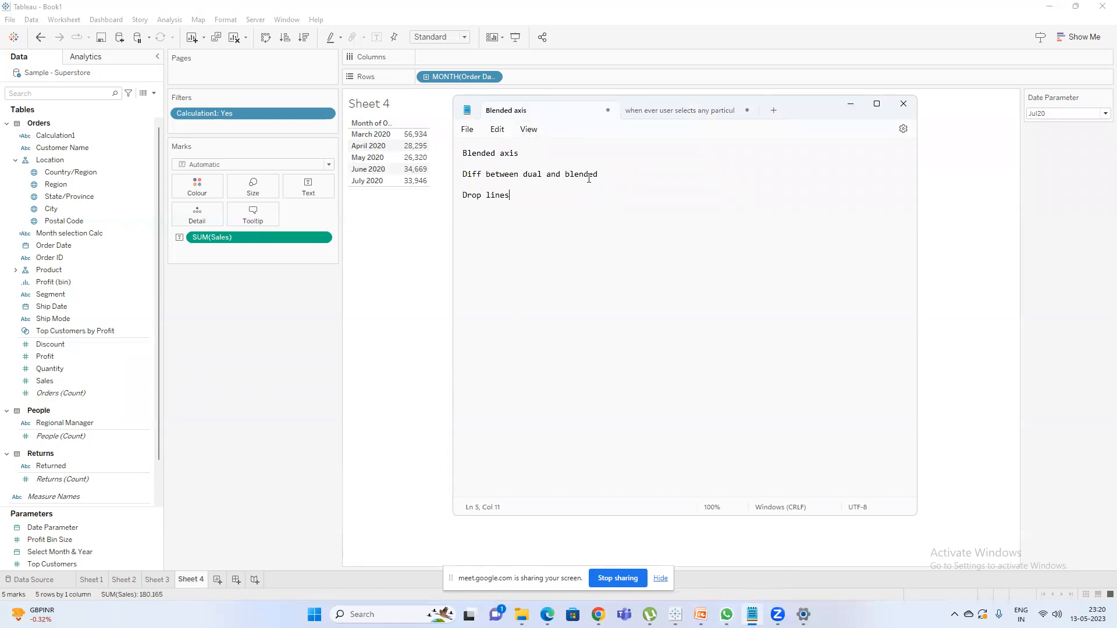
{"action": "left_click", "coordinate": [296, 343]}
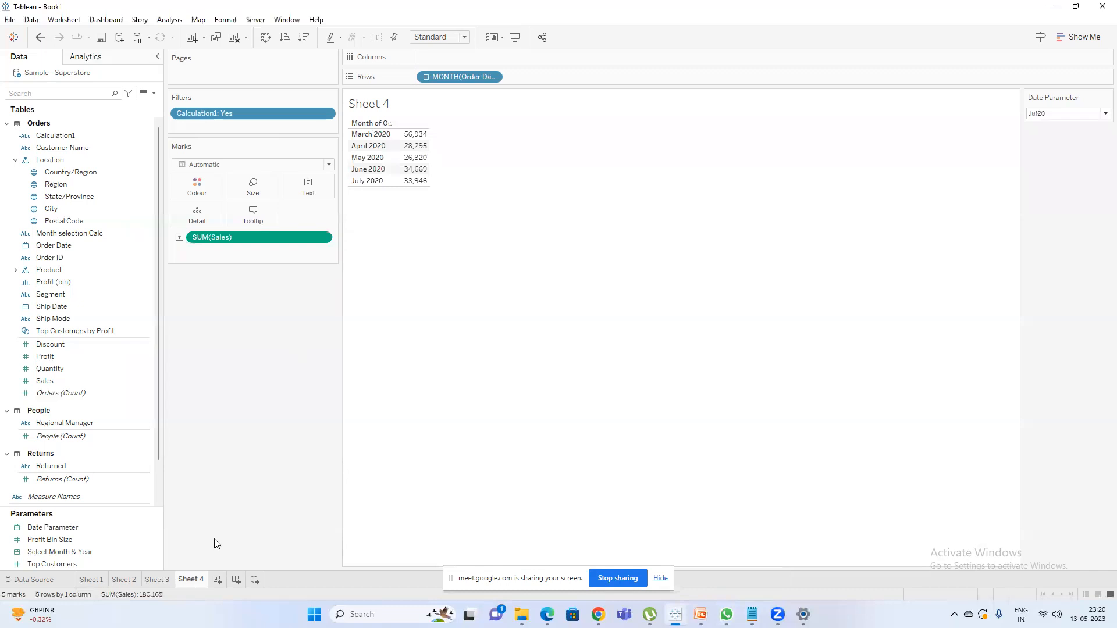
Add a new blank worksheet after Sheet 4 and go back to Sheet 4.
{"action": "left_click", "coordinate": [218, 579]}
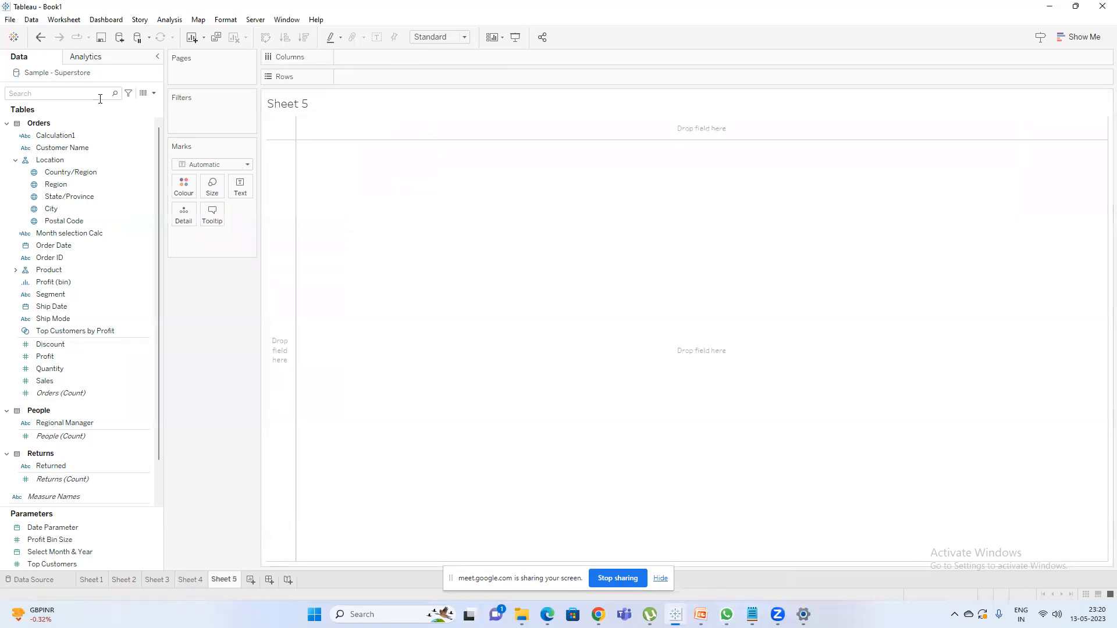
{"action": "left_click", "coordinate": [196, 579]}
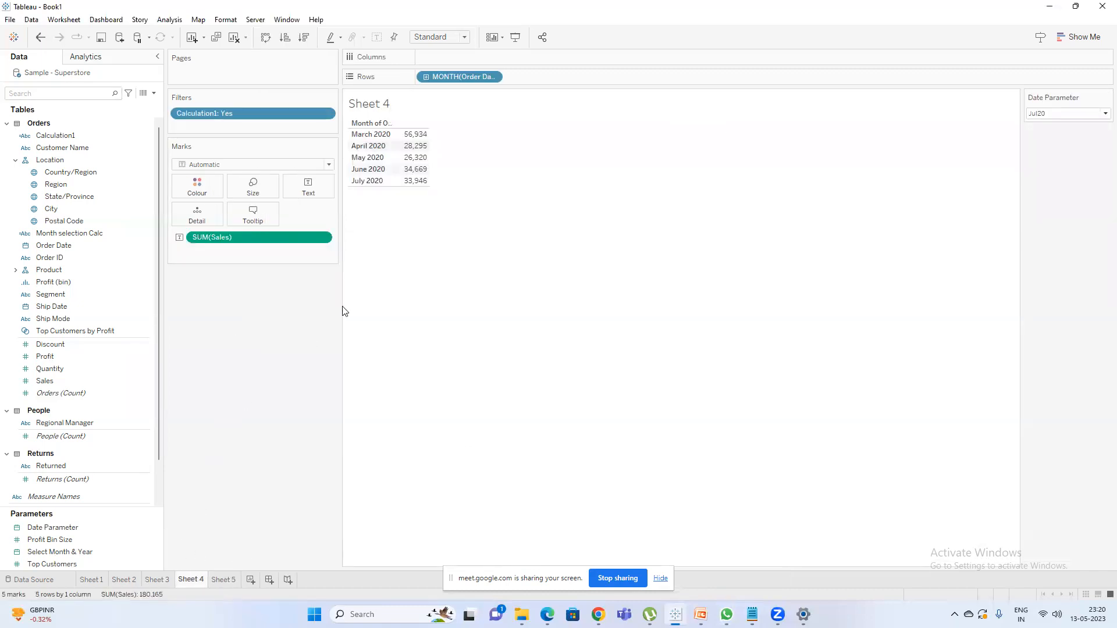
Search the data fields for "ca" and open Calculation1 to review its DATEDIFF formula.
{"action": "left_click", "coordinate": [40, 93]}
{"action": "type", "text": "ca"}
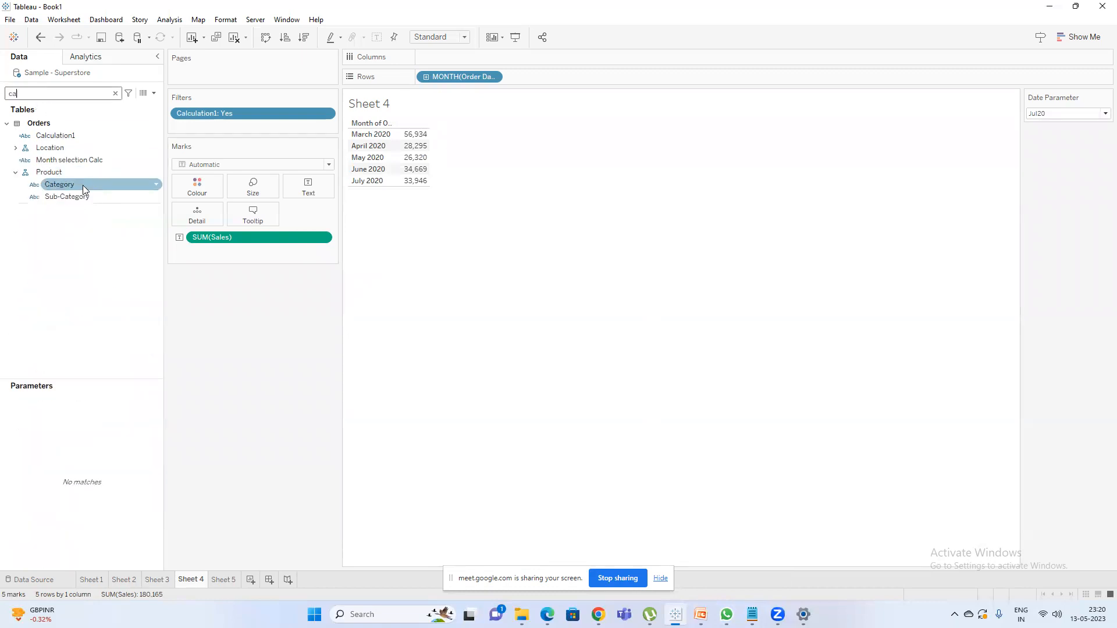
{"action": "right_click", "coordinate": [75, 137]}
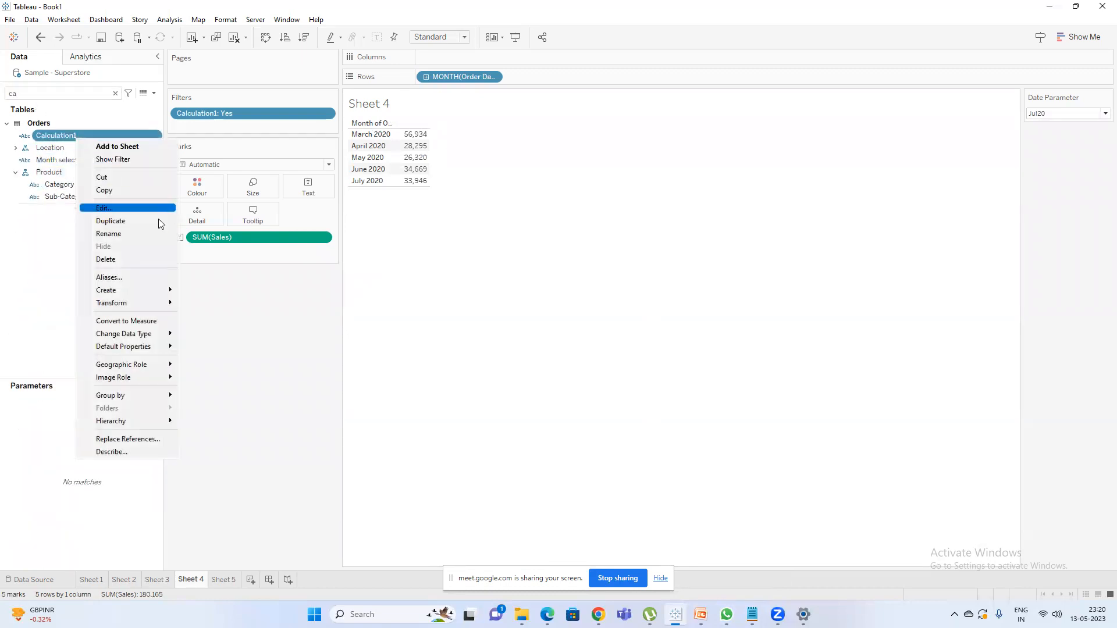
{"action": "left_click", "coordinate": [128, 210]}
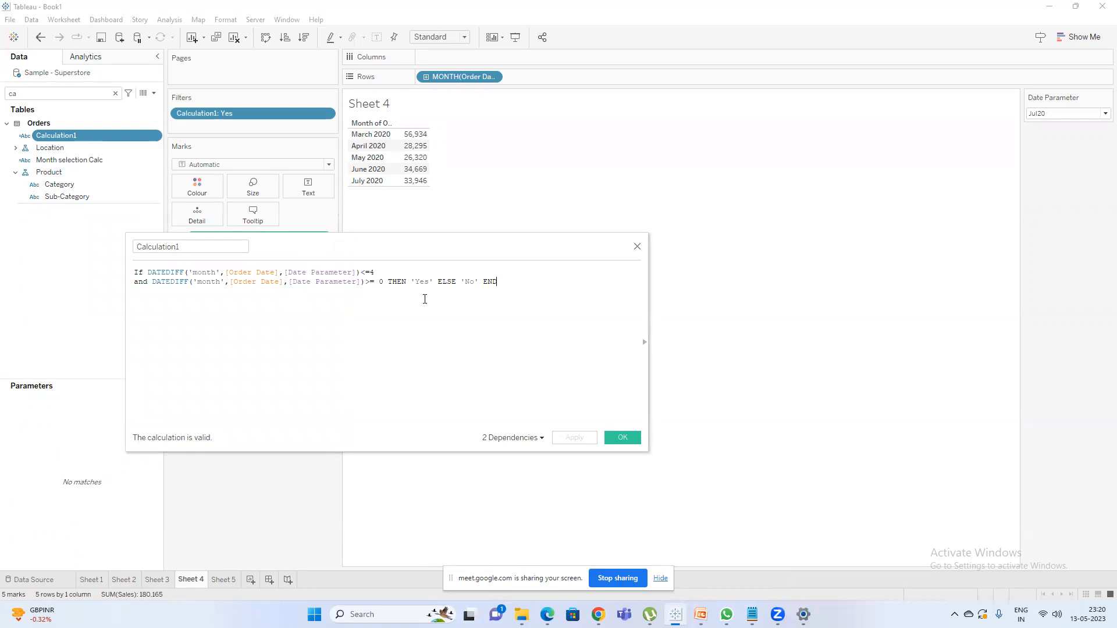
Switch the Calculation1 filter to only No and set Date Parameter to May20.
{"action": "double_click", "coordinate": [226, 111]}
{"action": "left_click", "coordinate": [449, 229]}
{"action": "left_click", "coordinate": [448, 218]}
{"action": "left_click", "coordinate": [567, 448]}
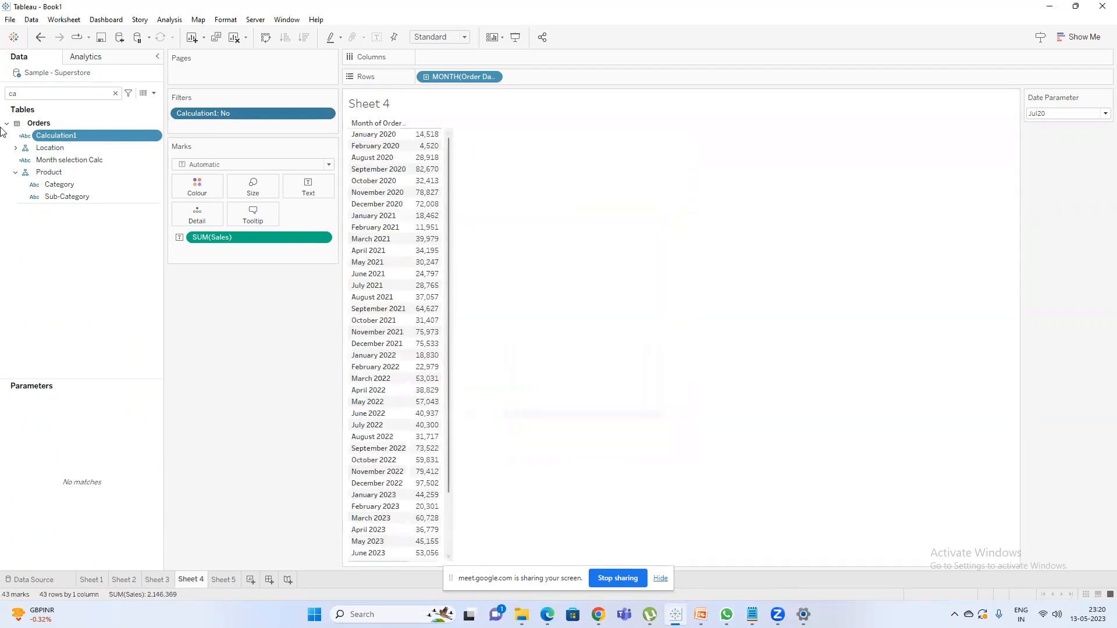
{"action": "left_click", "coordinate": [1092, 117]}
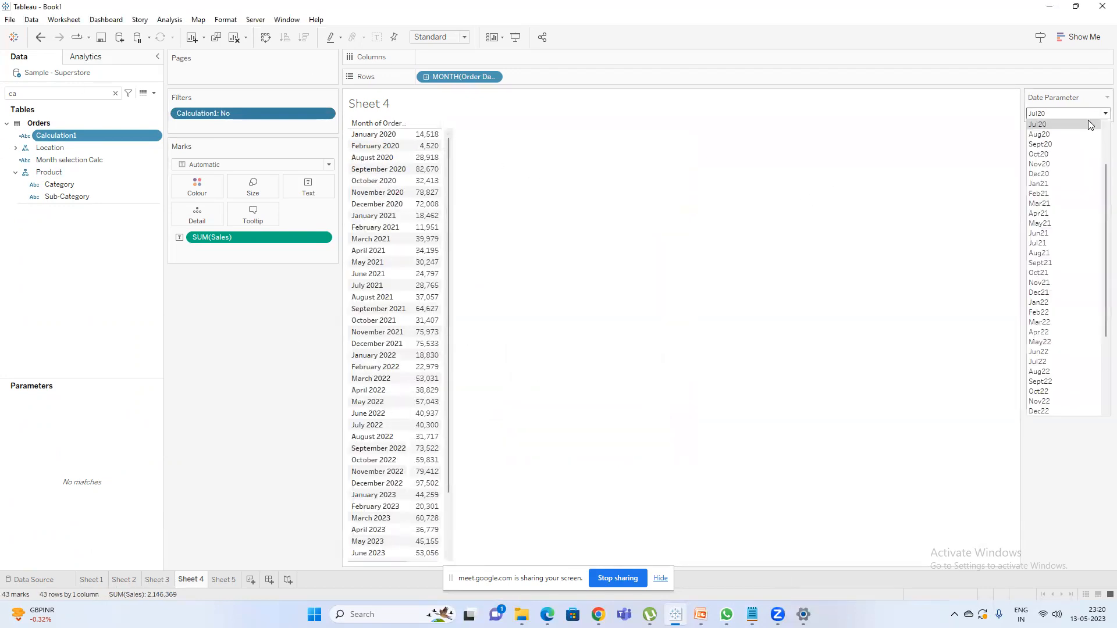
{"action": "scroll", "coordinate": [1099, 166], "scroll_direction": "down", "scroll_amount": 1}
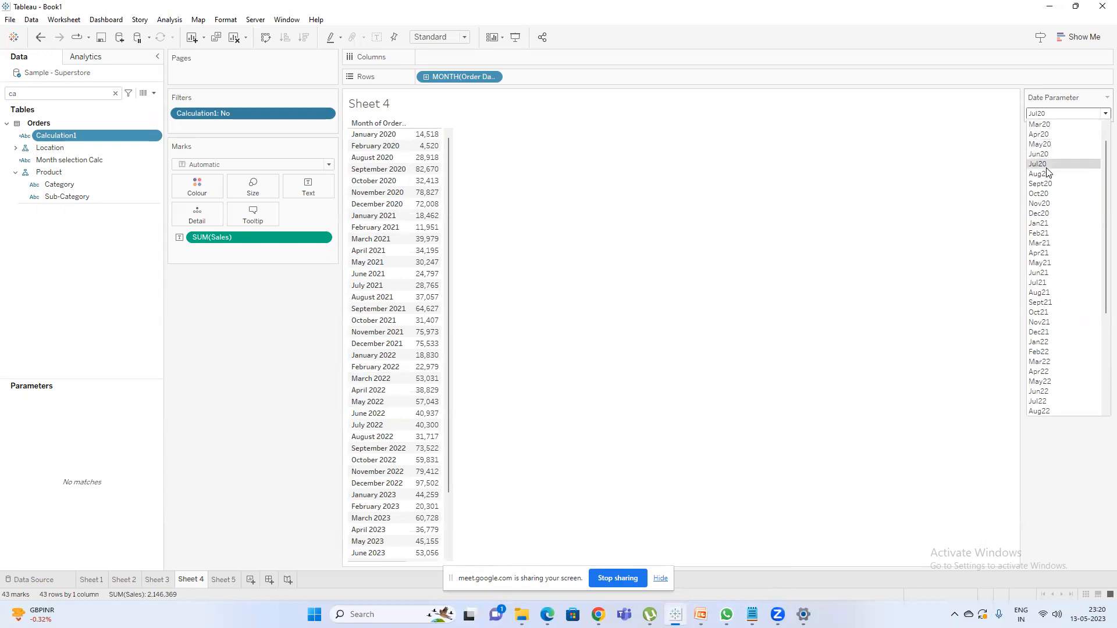
{"action": "scroll", "coordinate": [1101, 183], "scroll_direction": "up", "scroll_amount": 1}
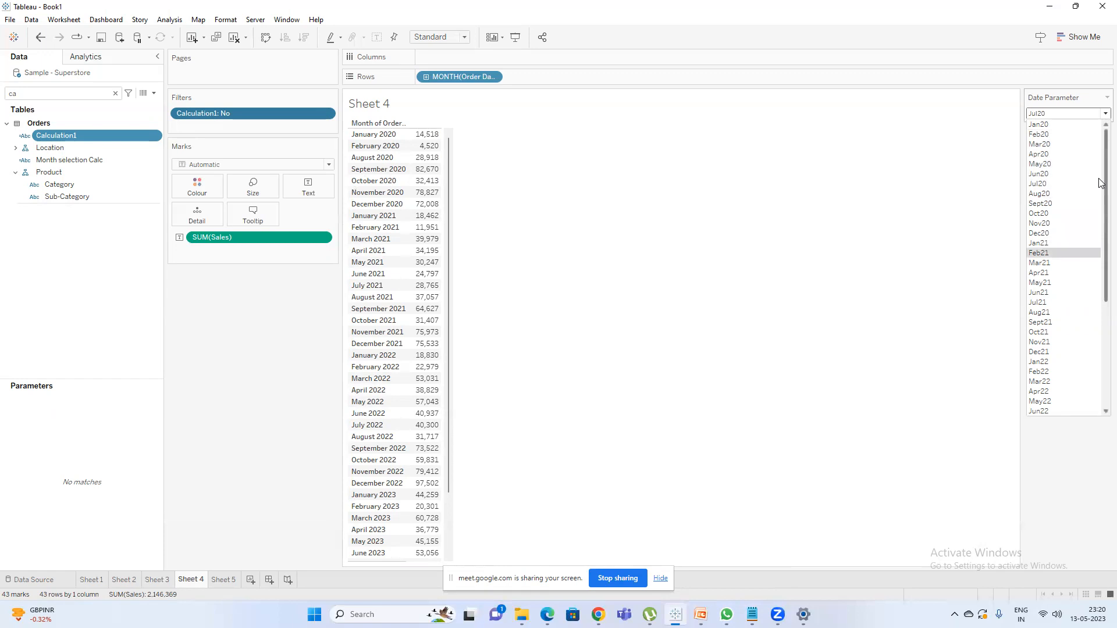
{"action": "left_click", "coordinate": [1050, 166]}
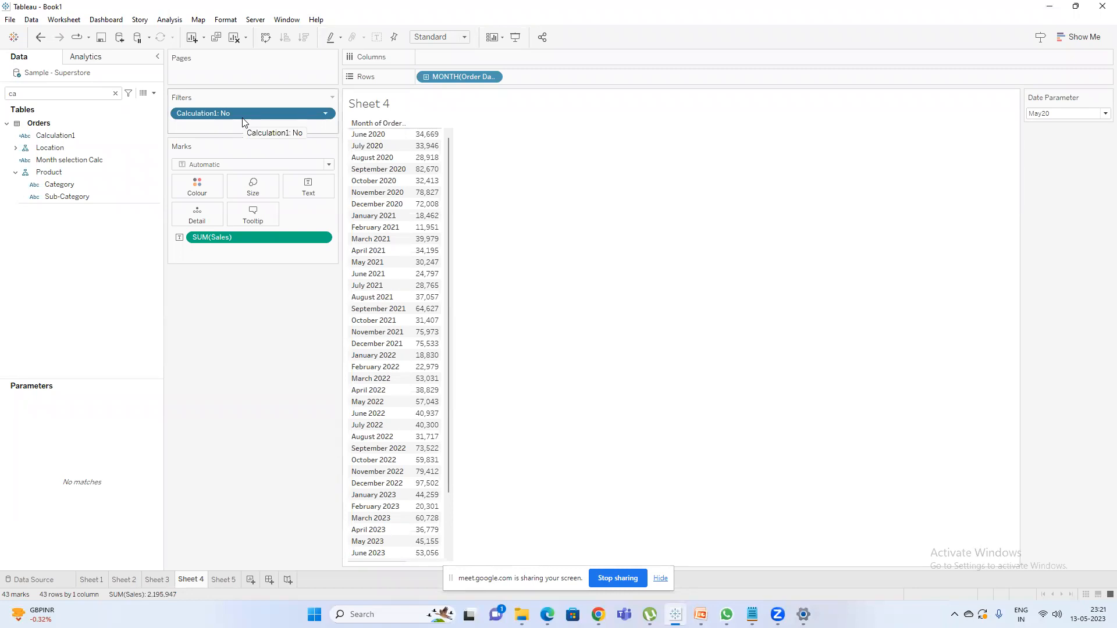
Switch to Notepad, review the requirement note on the selected month and its previous months, and return to Tableau.
{"action": "double_click", "coordinate": [189, 581]}
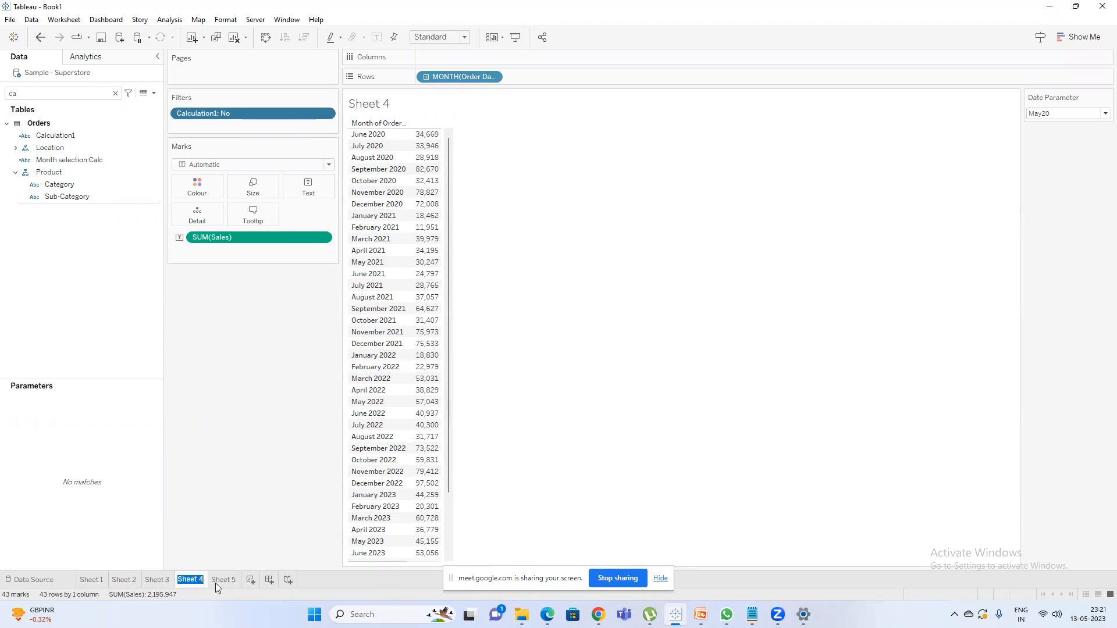
{"action": "mouse_move", "coordinate": [752, 614]}
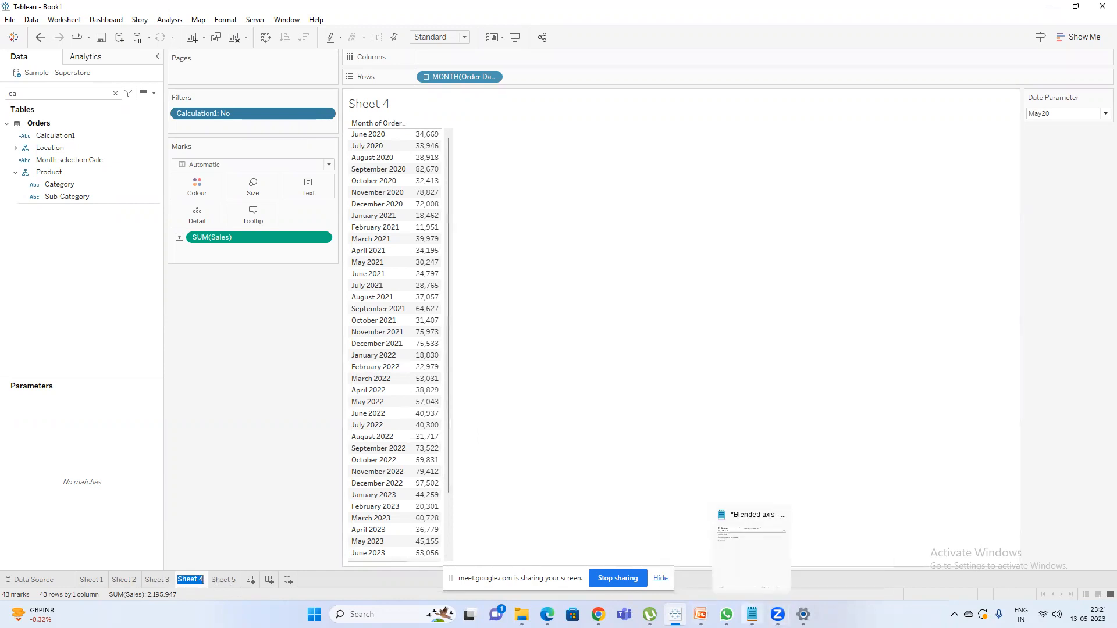
{"action": "left_click", "coordinate": [765, 555]}
{"action": "left_click", "coordinate": [662, 115]}
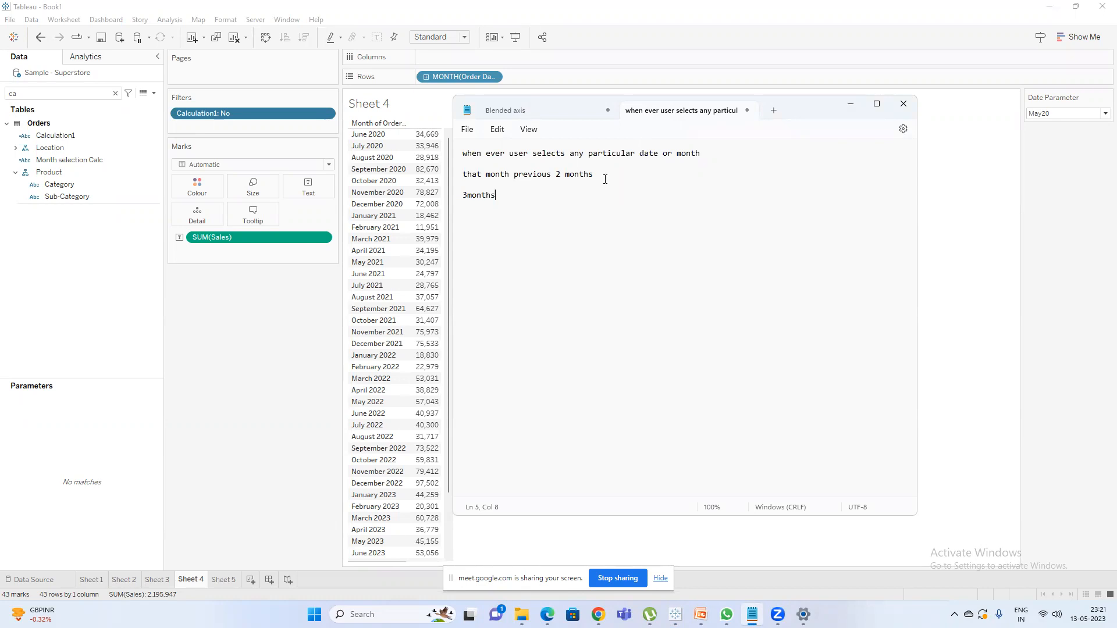
{"action": "left_click", "coordinate": [303, 520]}
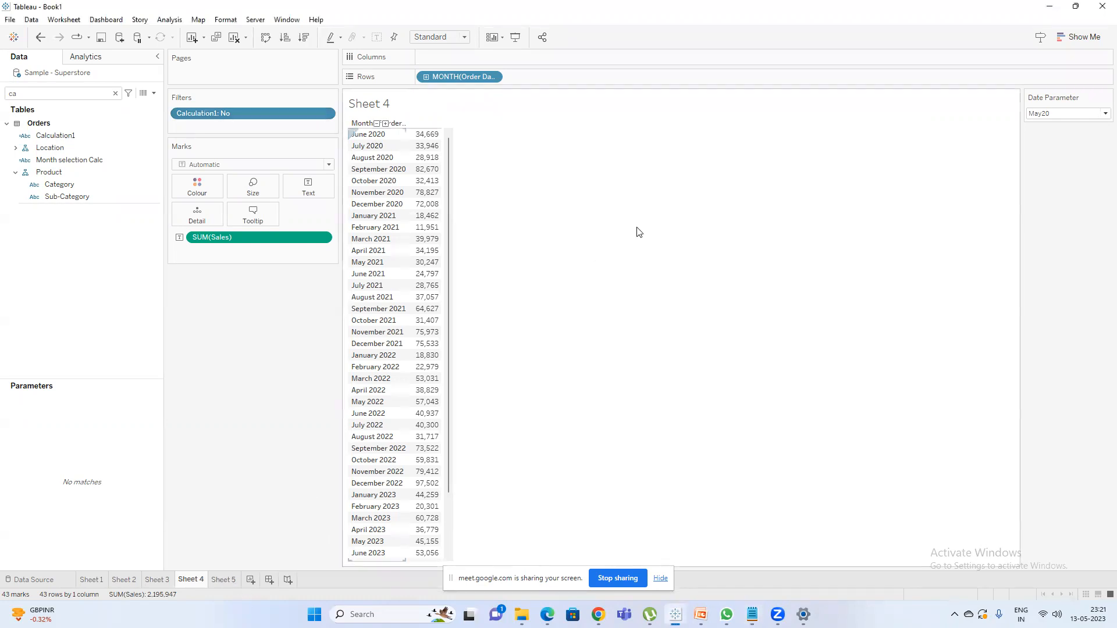
Duplicate Sheet 4 and remove the Calculation1 filter from the copy.
{"action": "right_click", "coordinate": [199, 581]}
{"action": "left_click", "coordinate": [237, 467]}
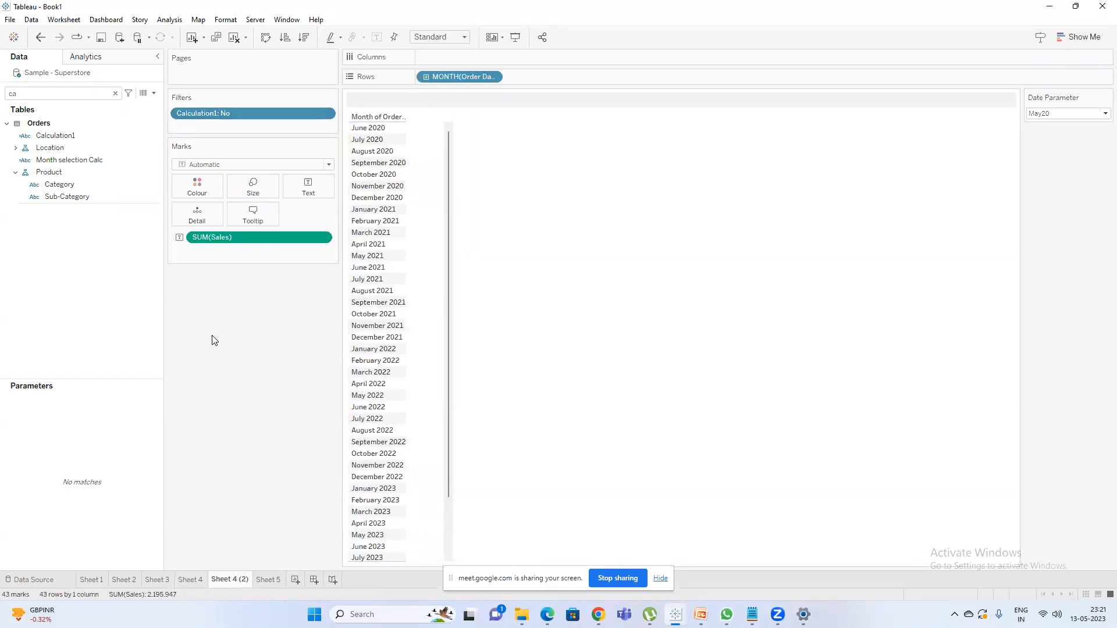
{"action": "left_click_drag", "start_coordinate": [219, 115], "coordinate": [209, 316]}
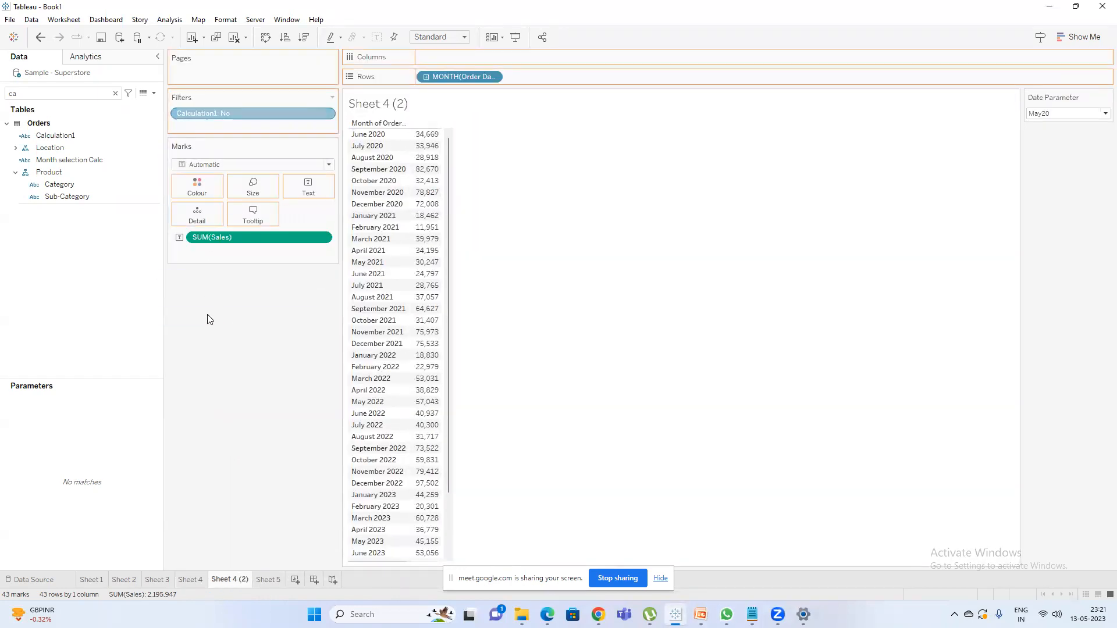
Filter the duplicated sheet by the Month / Year of Order Date with all values selected, and show that filter beside the view.
{"action": "key", "text": "BackSpace"}
{"action": "key", "text": "BackSpace"}
{"action": "type", "text": "or"}
{"action": "left_click_drag", "start_coordinate": [55, 135], "coordinate": [196, 106]}
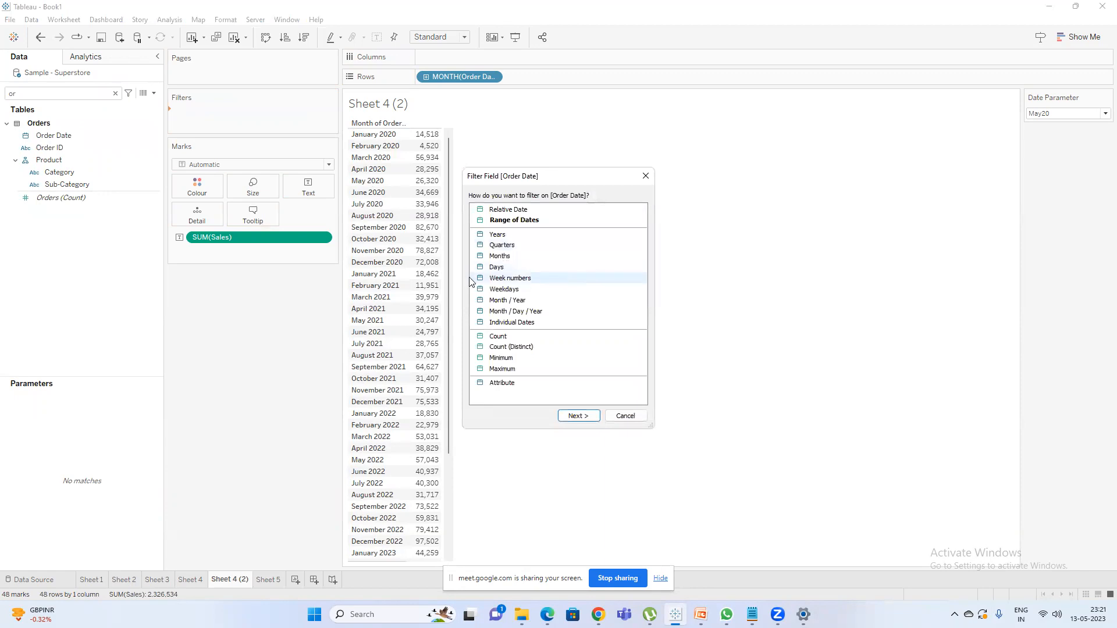
{"action": "double_click", "coordinate": [530, 302]}
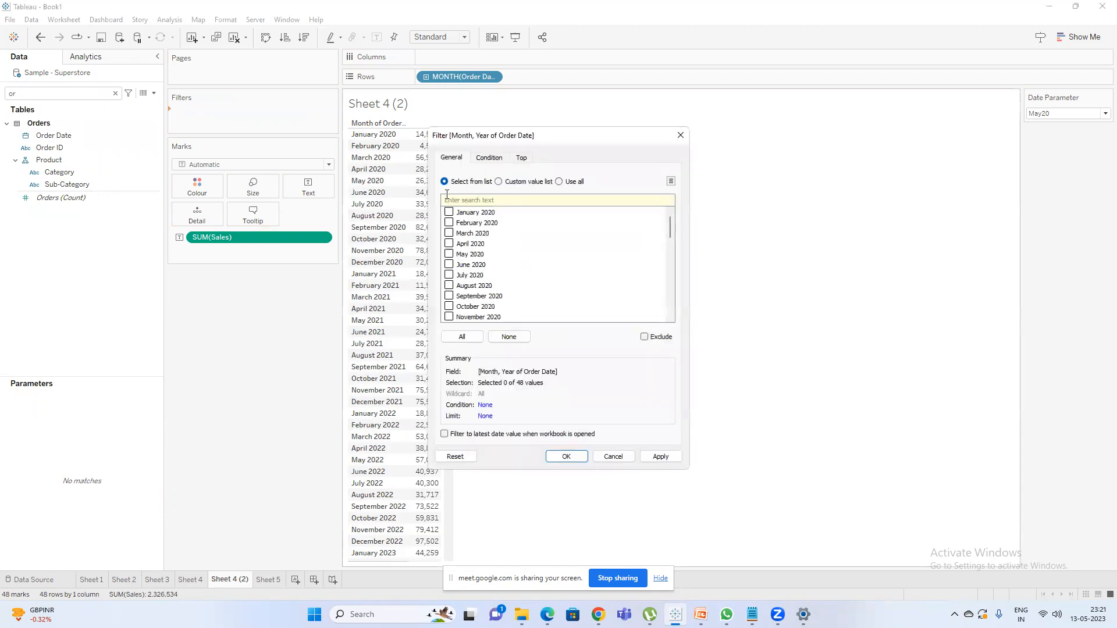
{"action": "left_click", "coordinate": [462, 336]}
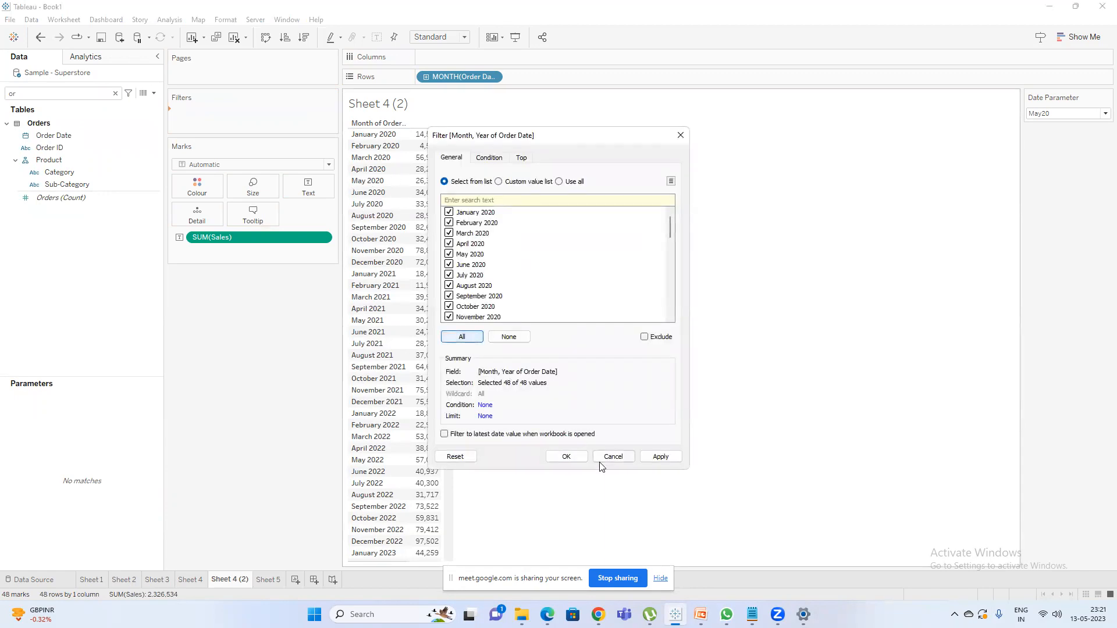
{"action": "left_click", "coordinate": [565, 456]}
{"action": "right_click", "coordinate": [262, 118]}
{"action": "left_click", "coordinate": [271, 144]}
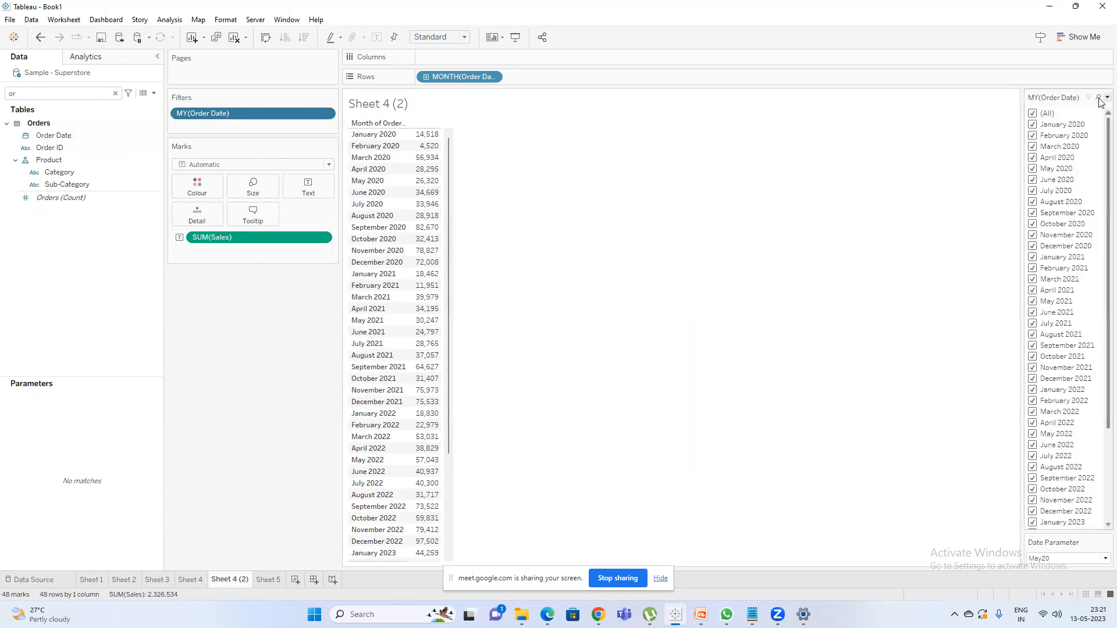
Try the month filter with only January to May 2020 selected, and reselect all months.
{"action": "left_click", "coordinate": [1032, 114]}
{"action": "left_click", "coordinate": [1033, 124]}
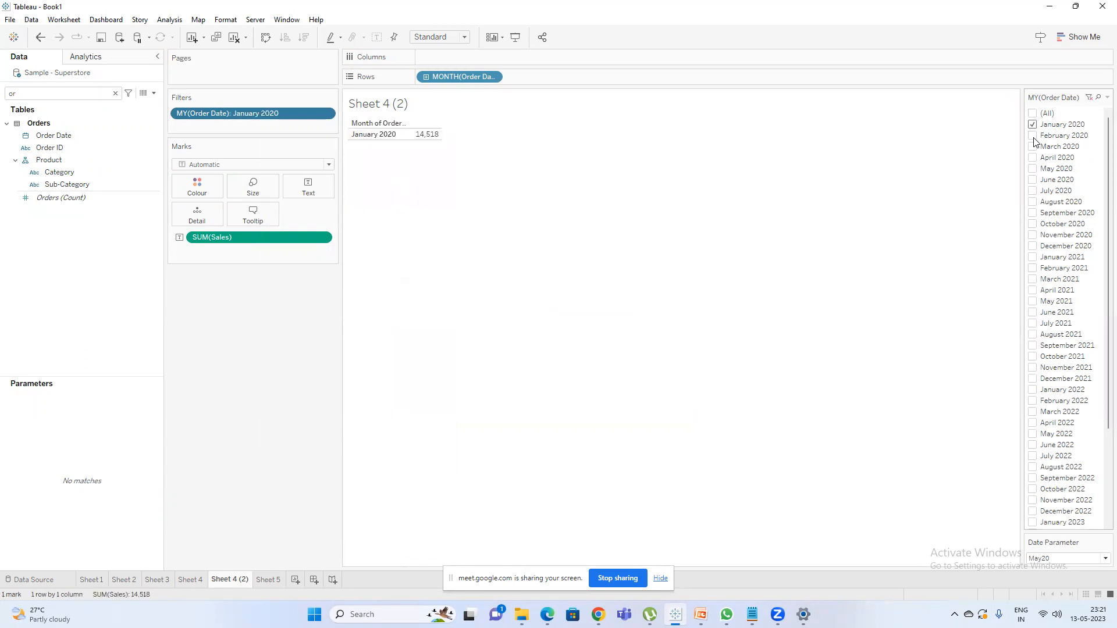
{"action": "left_click", "coordinate": [1033, 136]}
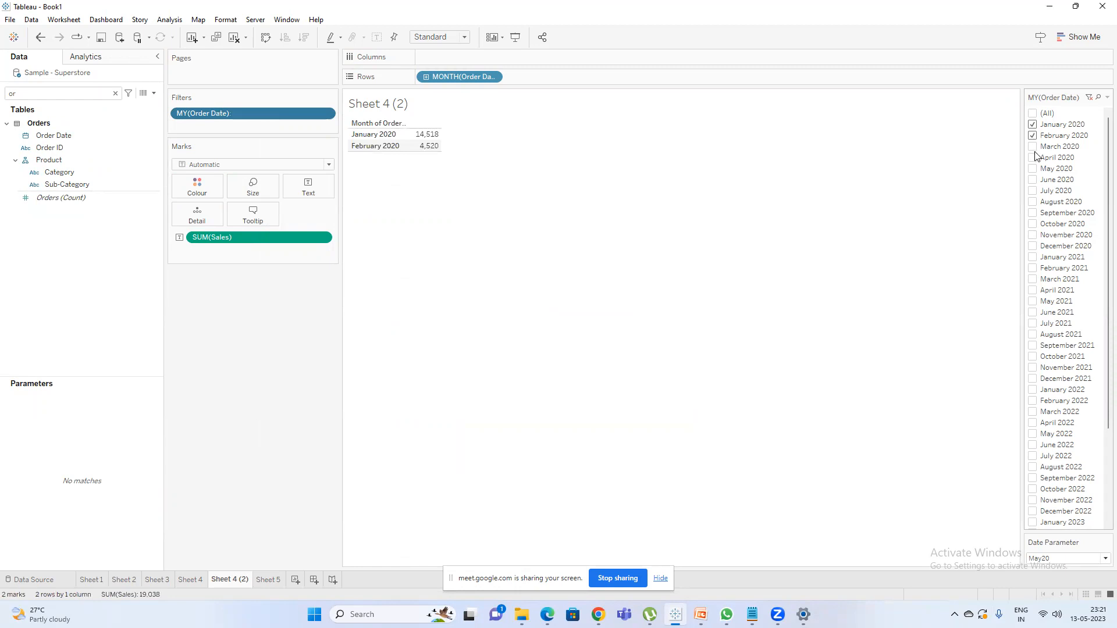
{"action": "left_click", "coordinate": [1033, 146]}
{"action": "left_click", "coordinate": [1033, 157]}
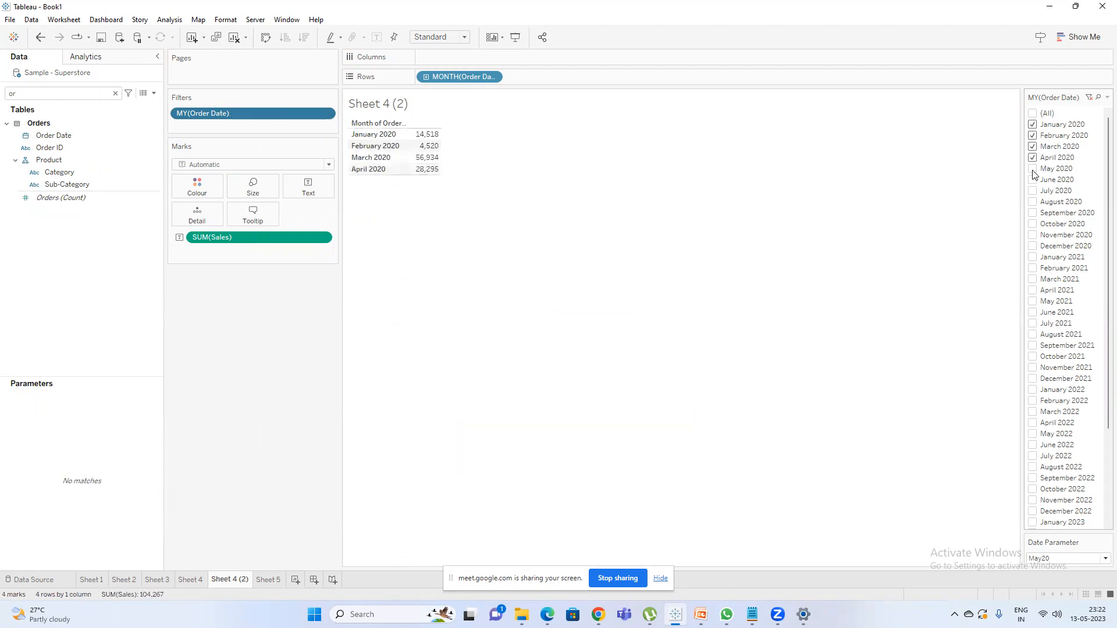
{"action": "left_click", "coordinate": [1033, 169]}
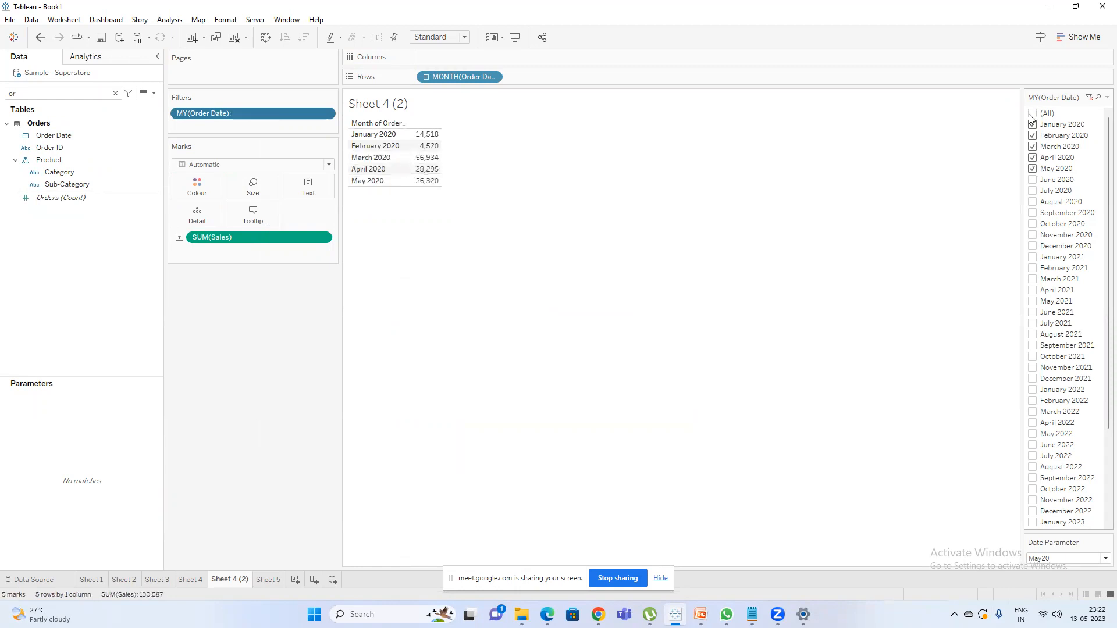
{"action": "left_click", "coordinate": [1032, 114]}
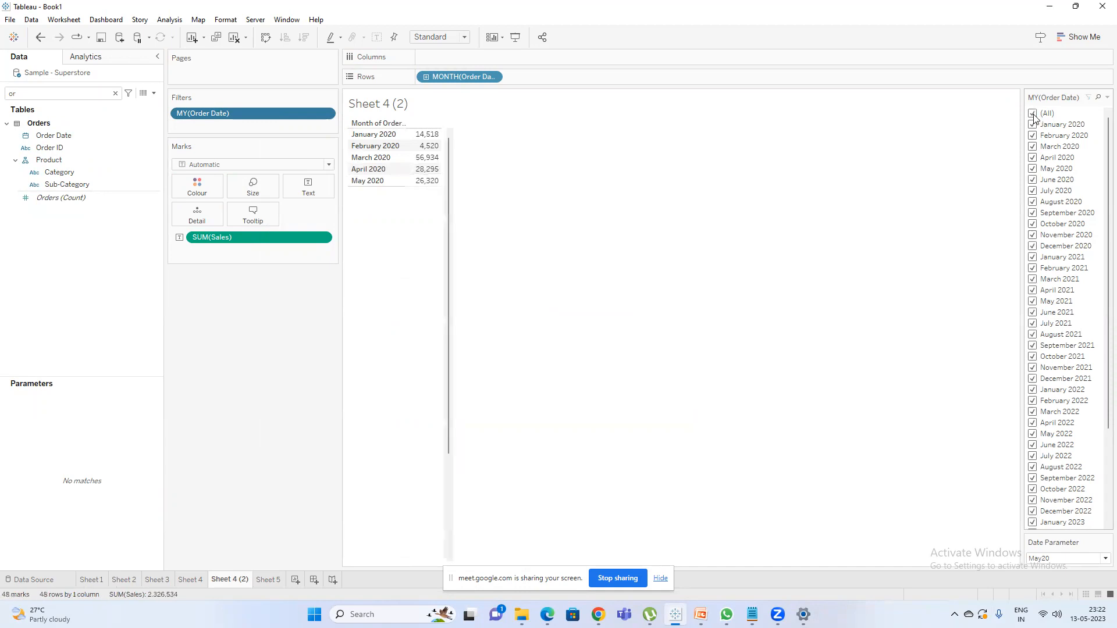
On Sheet 4, set Date Parameter to Sept20 and switch the Calculation1 filter to only Yes.
{"action": "left_click", "coordinate": [189, 580]}
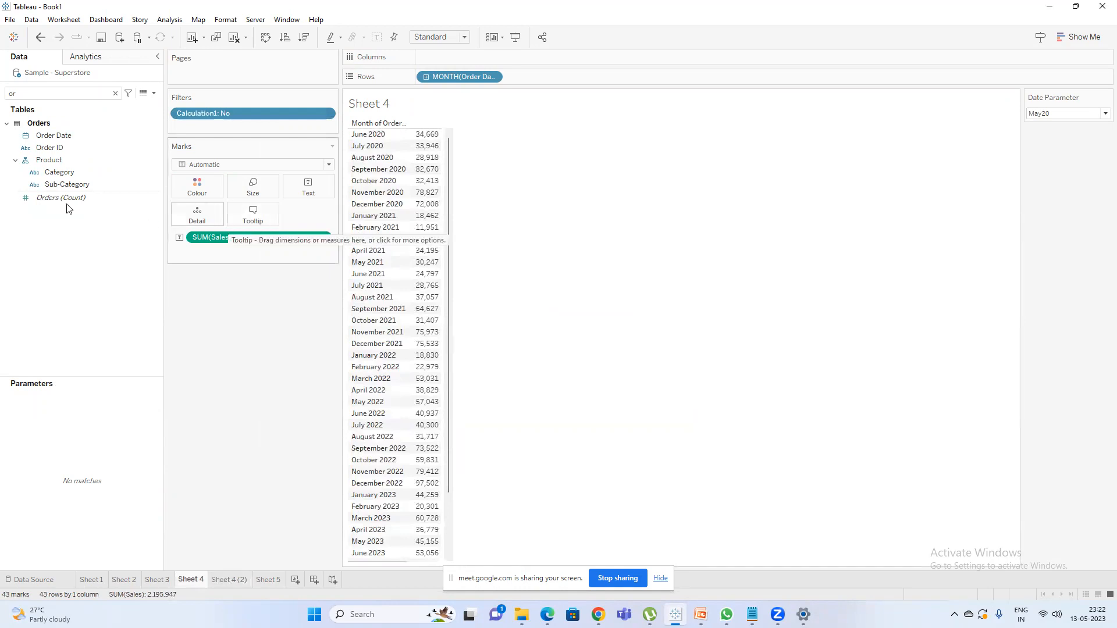
{"action": "left_click", "coordinate": [1065, 114]}
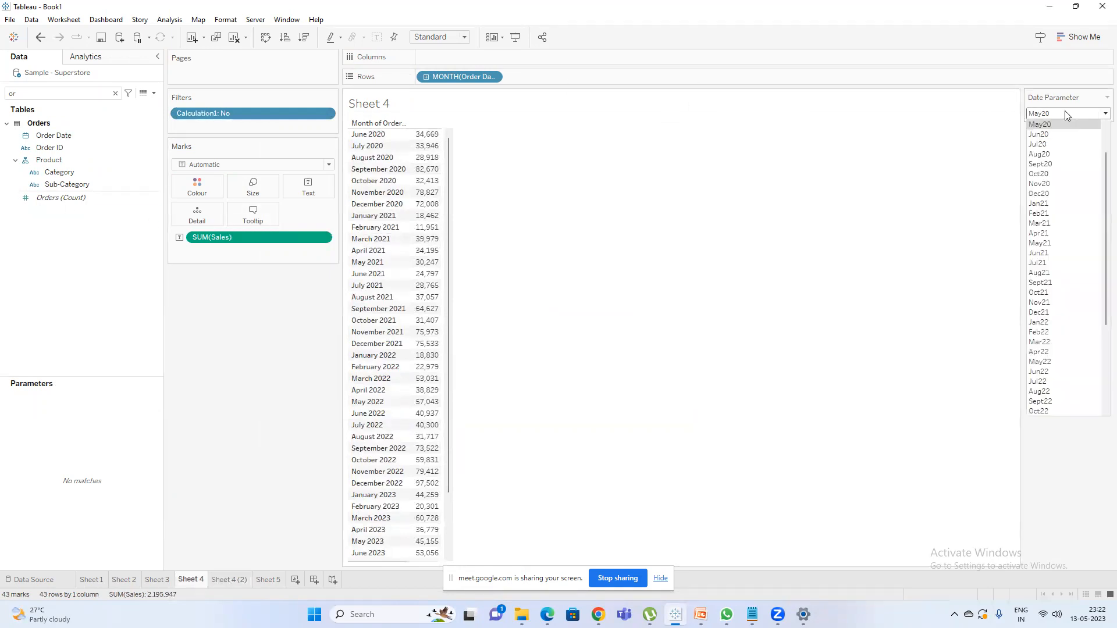
{"action": "left_click", "coordinate": [1052, 164]}
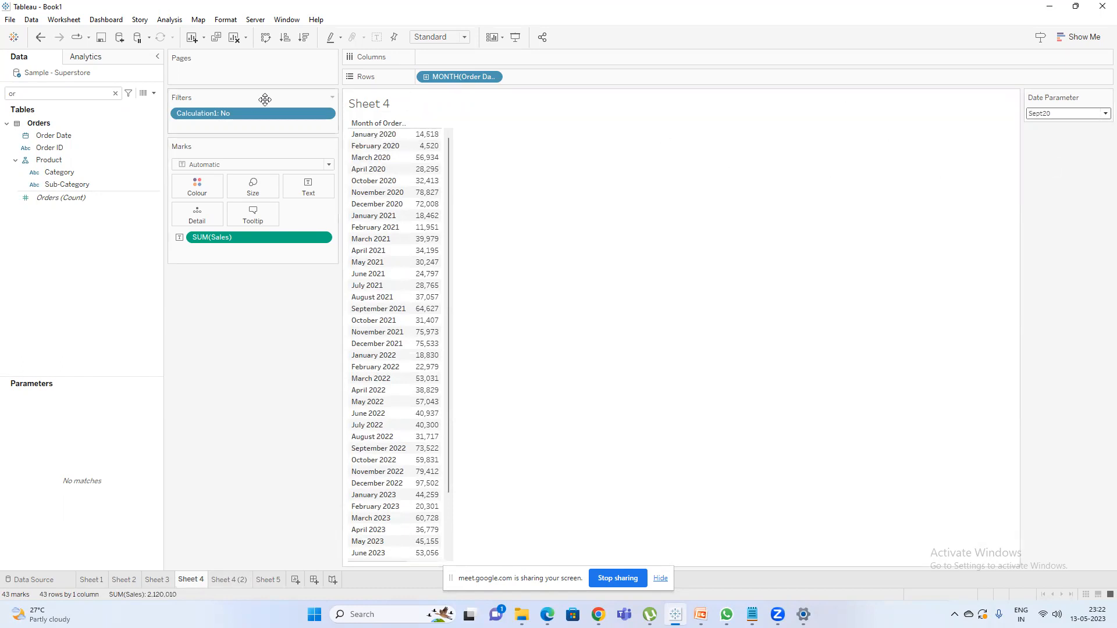
{"action": "double_click", "coordinate": [241, 112]}
{"action": "left_click", "coordinate": [449, 219]}
{"action": "left_click", "coordinate": [448, 229]}
{"action": "left_click", "coordinate": [566, 449]}
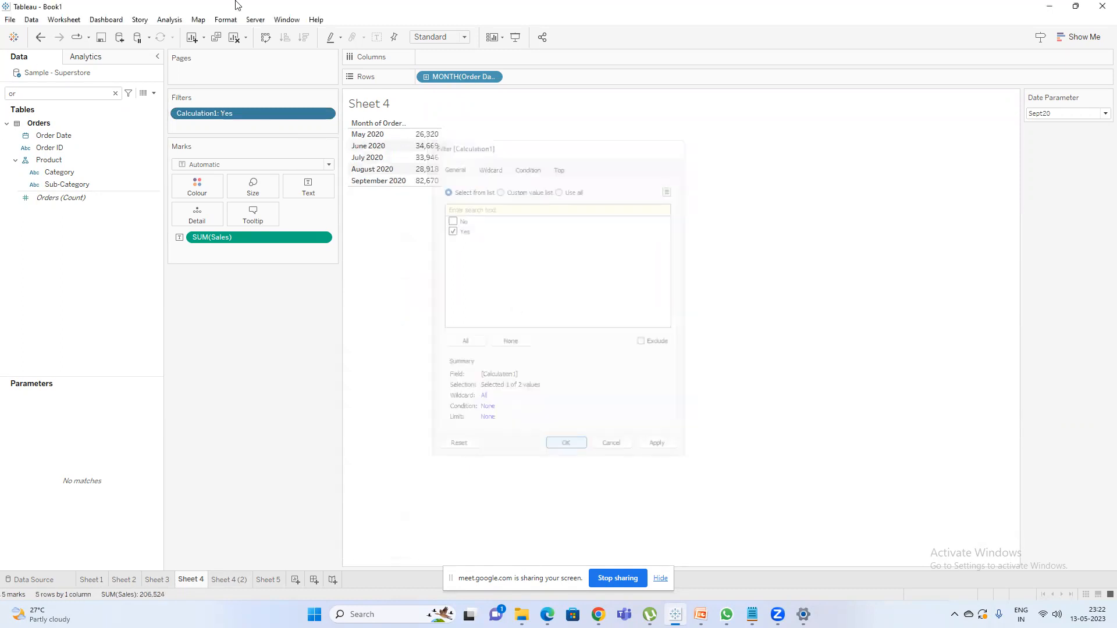
Test Date Parameter with Jan20 and set it to Jan21.
{"action": "left_click", "coordinate": [1050, 114]}
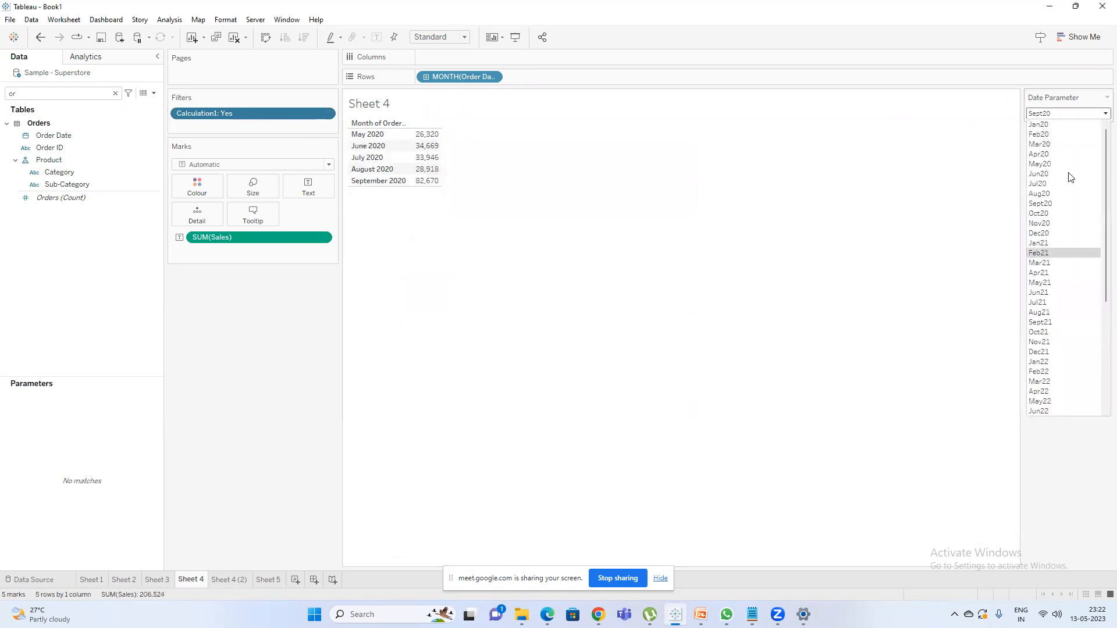
{"action": "left_click", "coordinate": [1041, 125]}
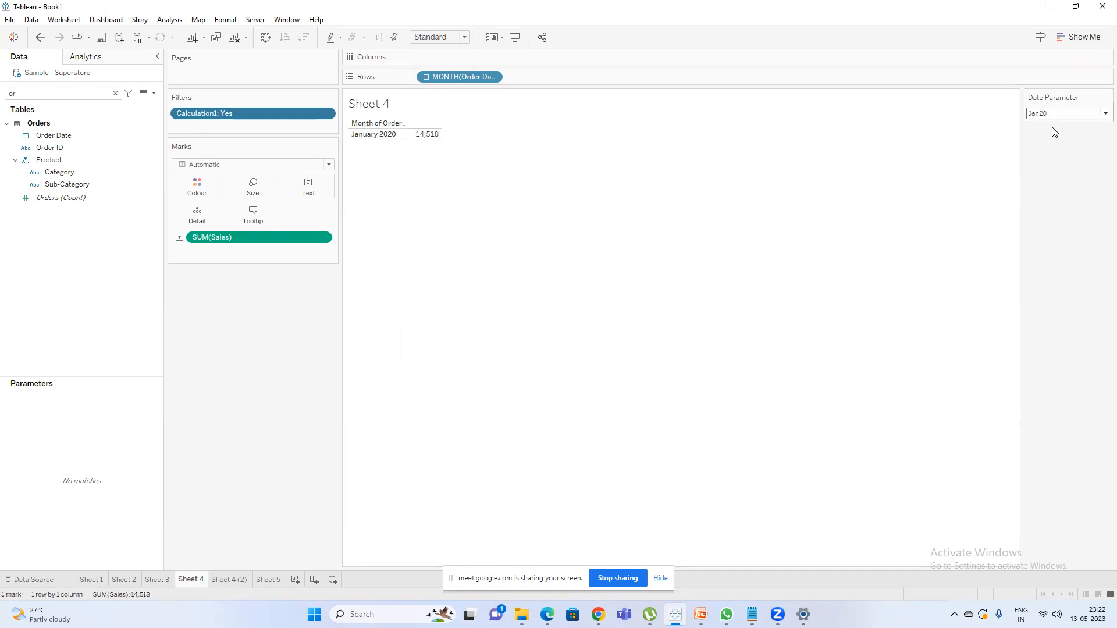
{"action": "left_click", "coordinate": [1058, 114]}
{"action": "left_click", "coordinate": [1055, 244]}
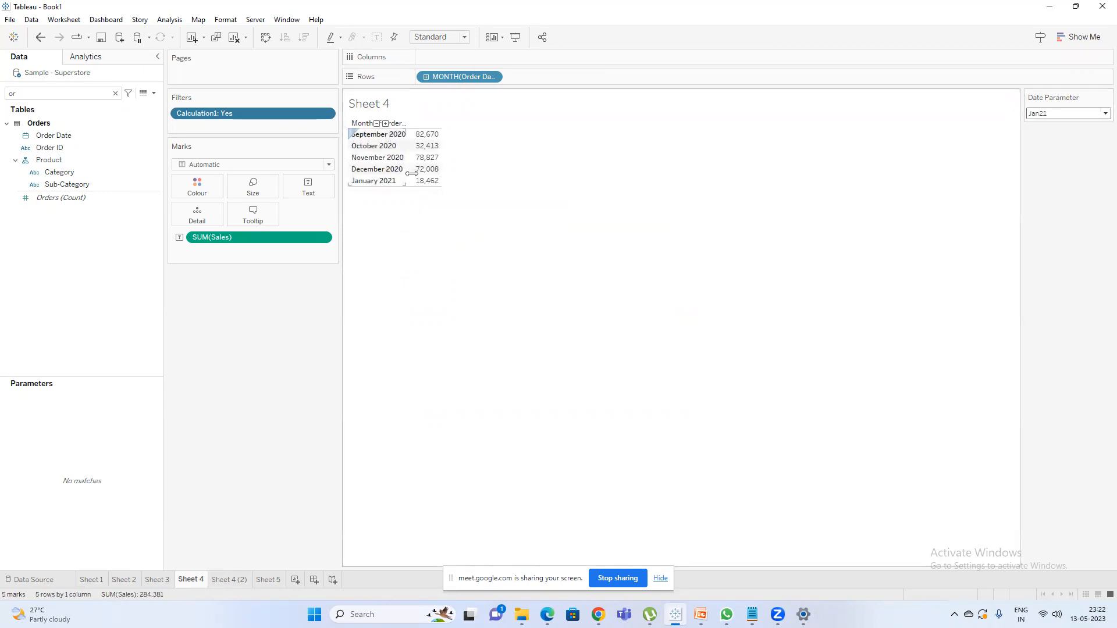
Find Calculation1 in the data fields and change its first DATEDIFF condition to <=2.
{"action": "left_click", "coordinate": [76, 198]}
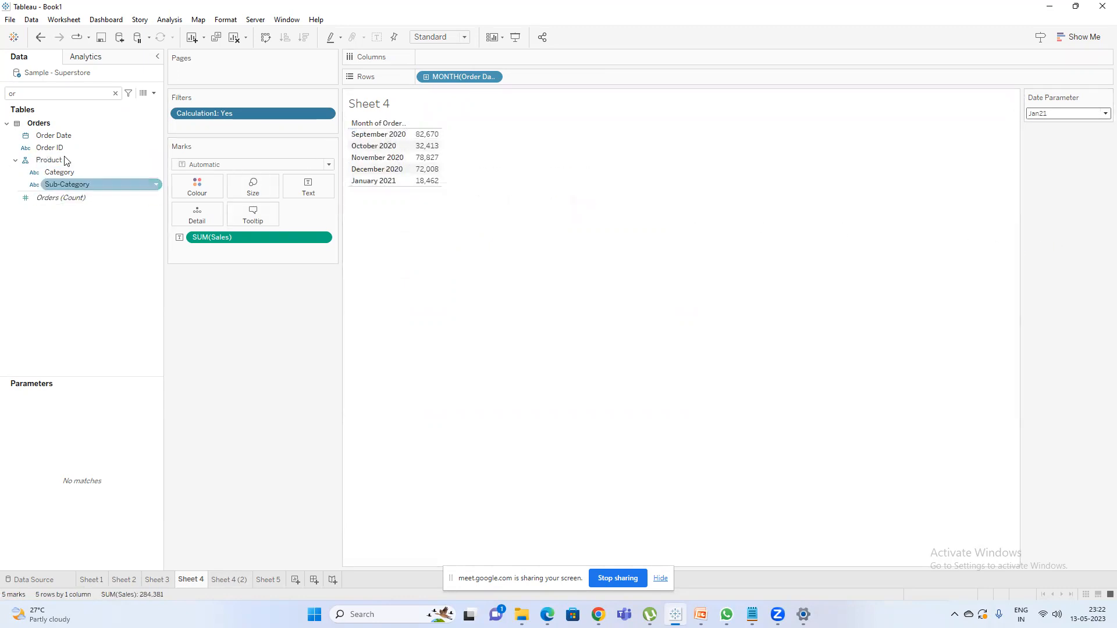
{"action": "left_click", "coordinate": [70, 95]}
{"action": "key", "text": "BackSpace"}
{"action": "key", "text": "BackSpace"}
{"action": "type", "text": "ca"}
{"action": "right_click", "coordinate": [74, 136]}
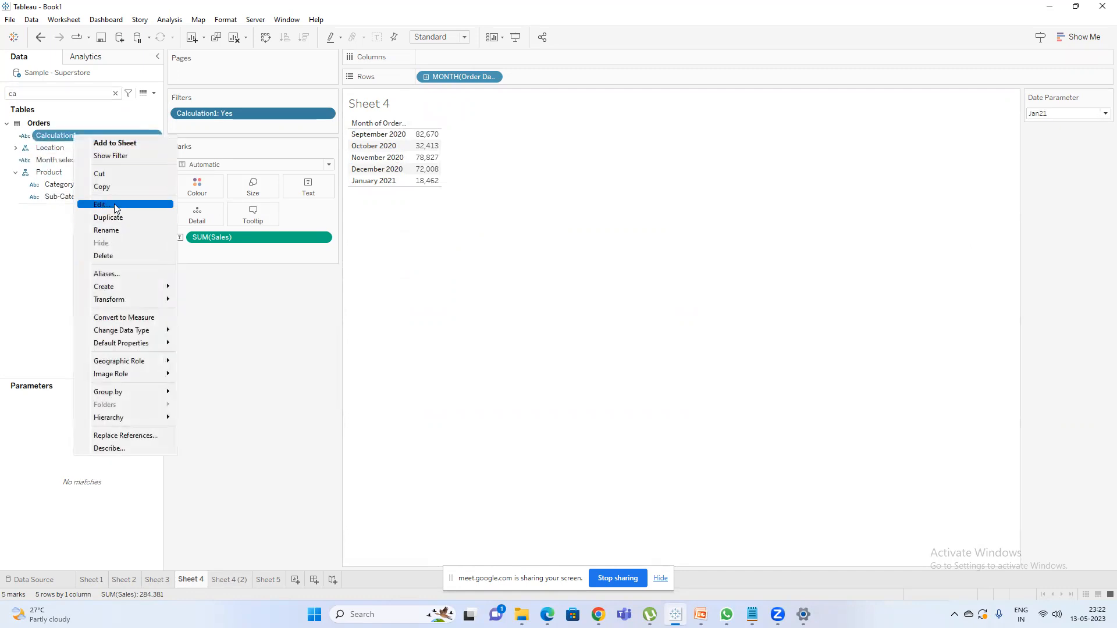
{"action": "left_click", "coordinate": [115, 207]}
{"action": "left_click", "coordinate": [399, 272]}
{"action": "key", "text": "BackSpace"}
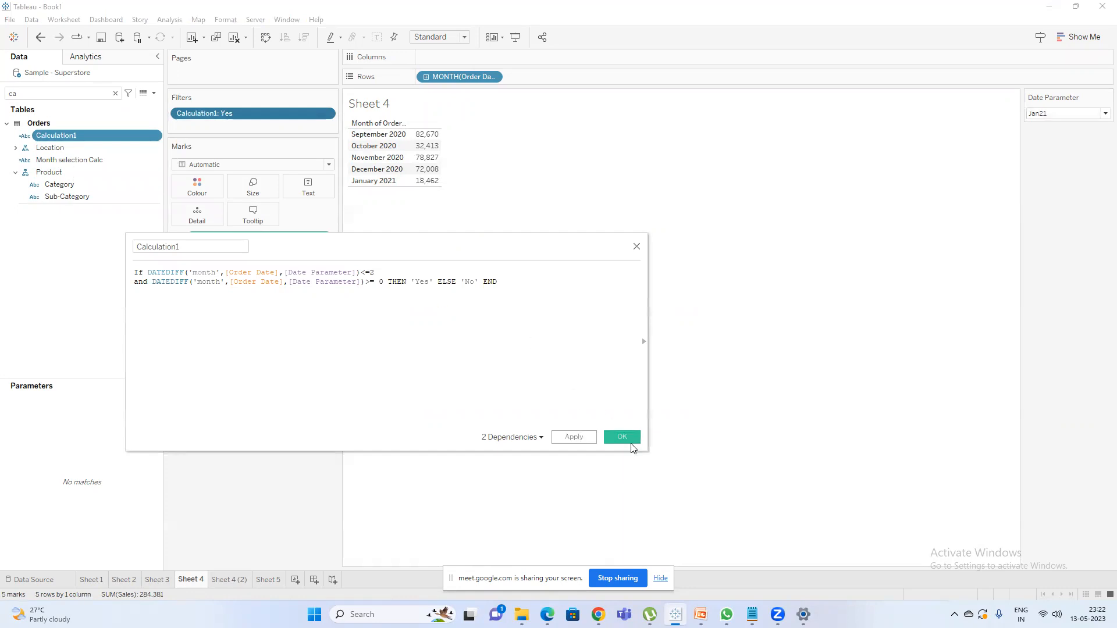
{"action": "left_click", "coordinate": [620, 436]}
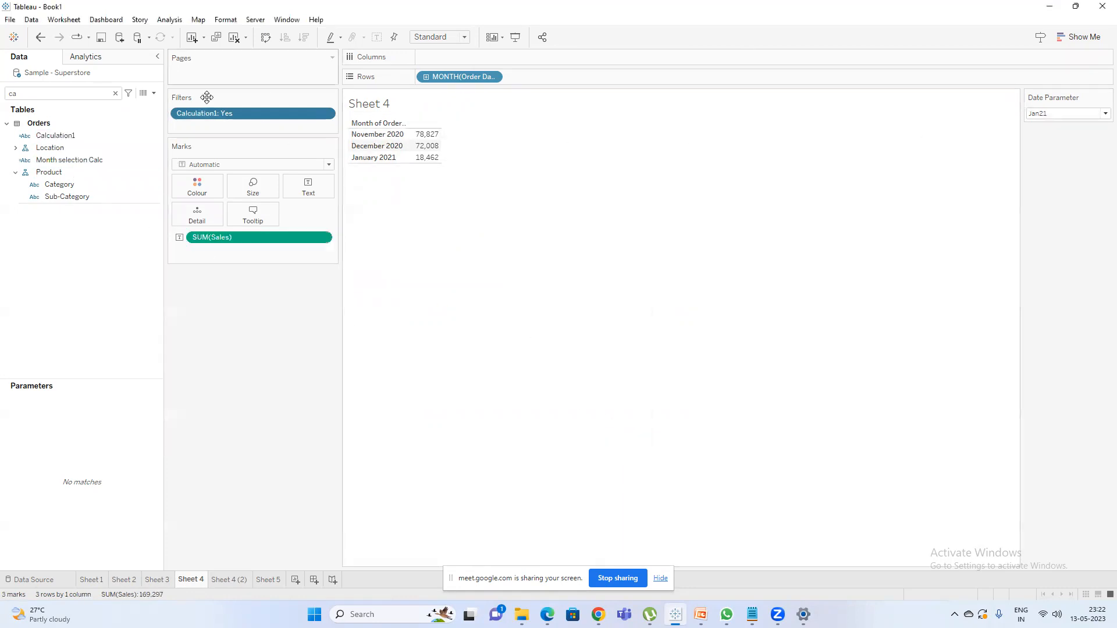
Open Sheet 4 (2) to review the plain month-year filter, and hide the screen-sharing notice.
{"action": "left_click", "coordinate": [238, 581]}
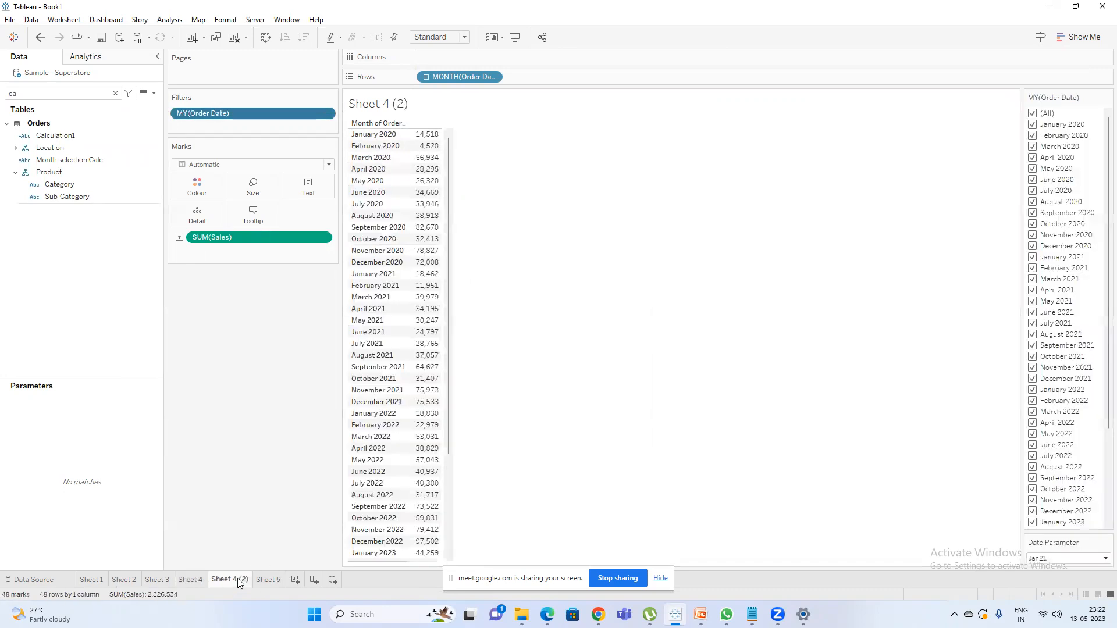
{"action": "mouse_move", "coordinate": [243, 578]}
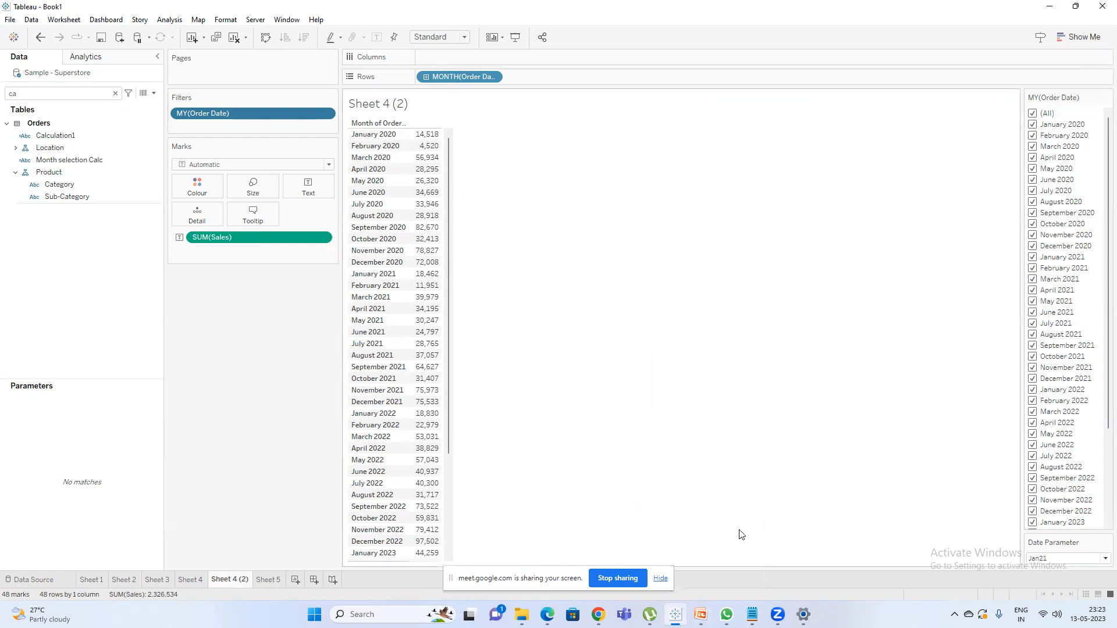
{"action": "left_click", "coordinate": [660, 577]}
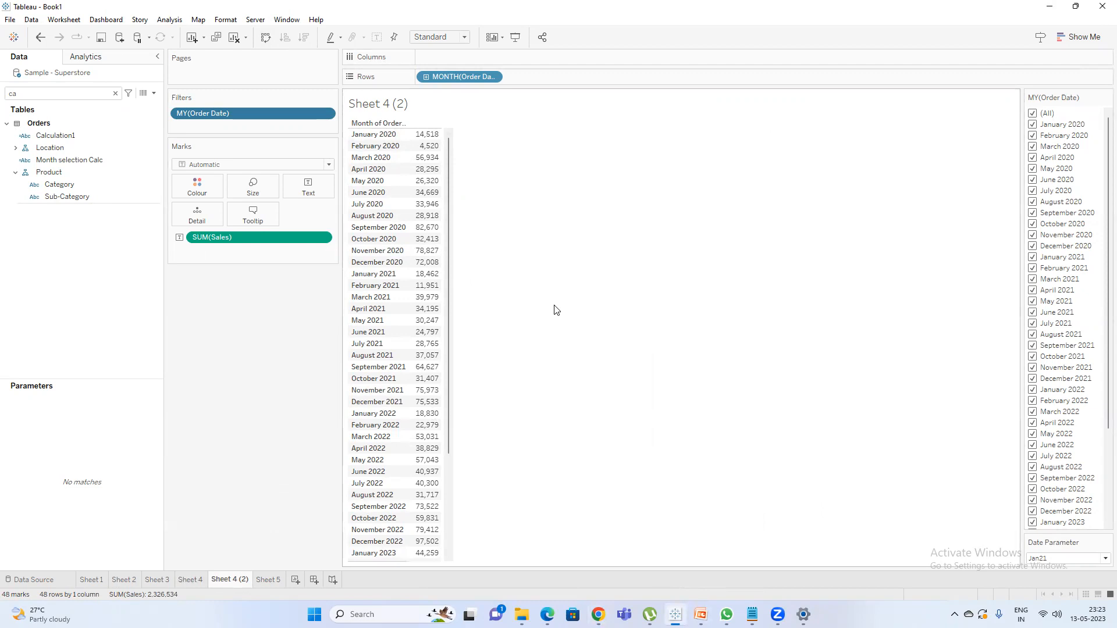
On the empty Sheet 5, find the Sales measure and add it to the rows.
{"action": "left_click", "coordinate": [268, 579]}
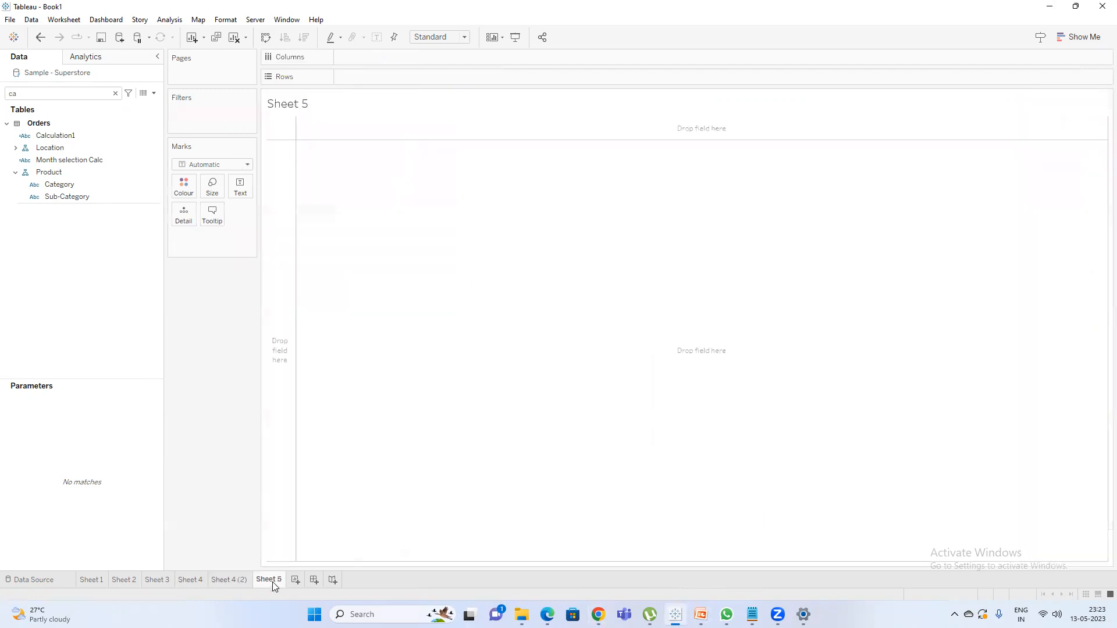
{"action": "left_click", "coordinate": [114, 94]}
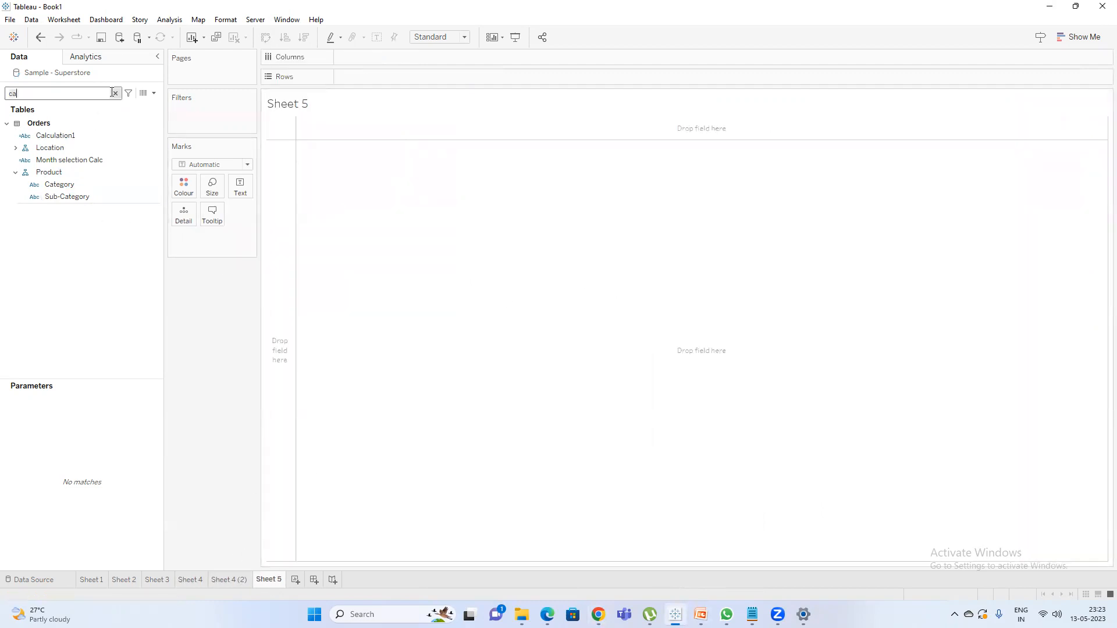
{"action": "type", "text": "sa"}
{"action": "double_click", "coordinate": [61, 143]}
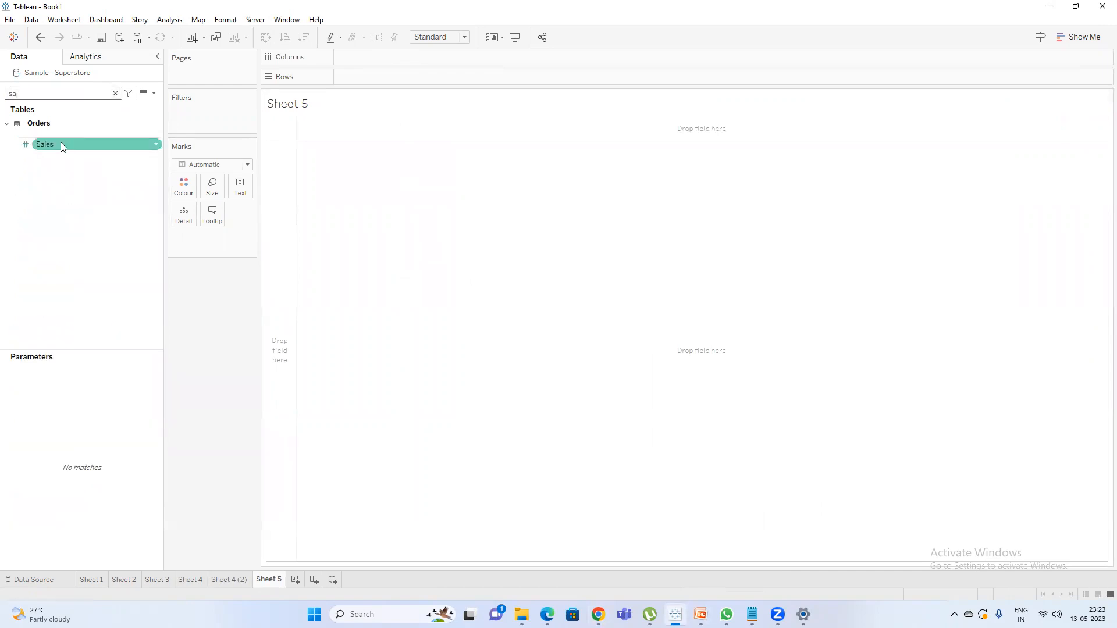
Replace the field search text with "prfo" to look for the profit measure.
{"action": "key", "text": "BackSpace"}
{"action": "key", "text": "BackSpace"}
{"action": "type", "text": "prf"}
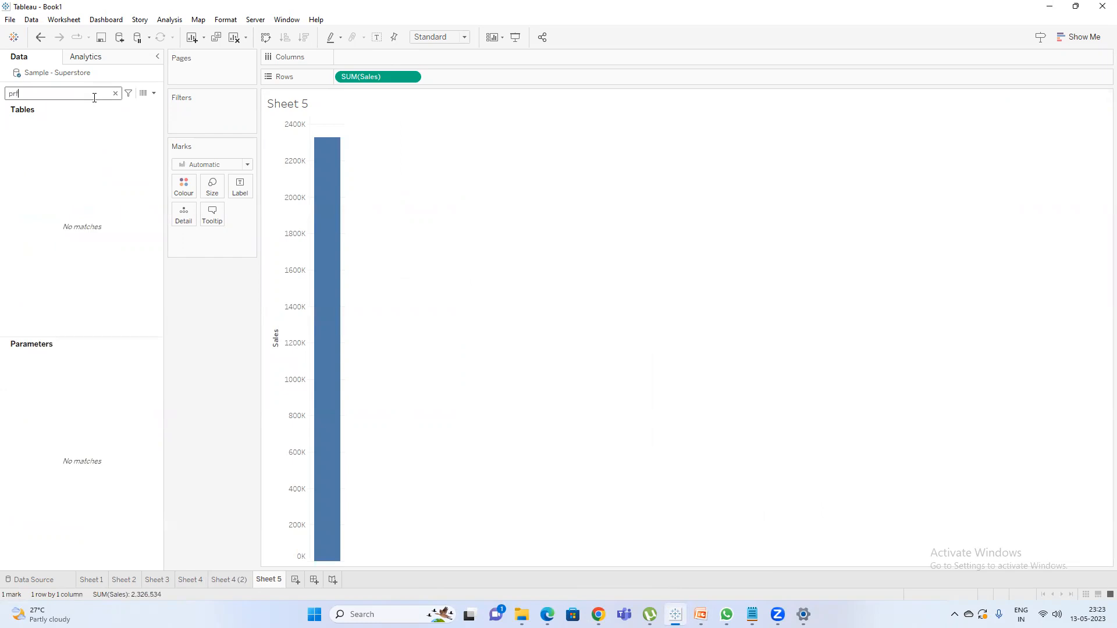
{"action": "type", "text": "o"}
Switch to Notepad, open the Blended axis note, and insert three line breaks after its first line.
{"action": "key", "text": "alt+Tab"}
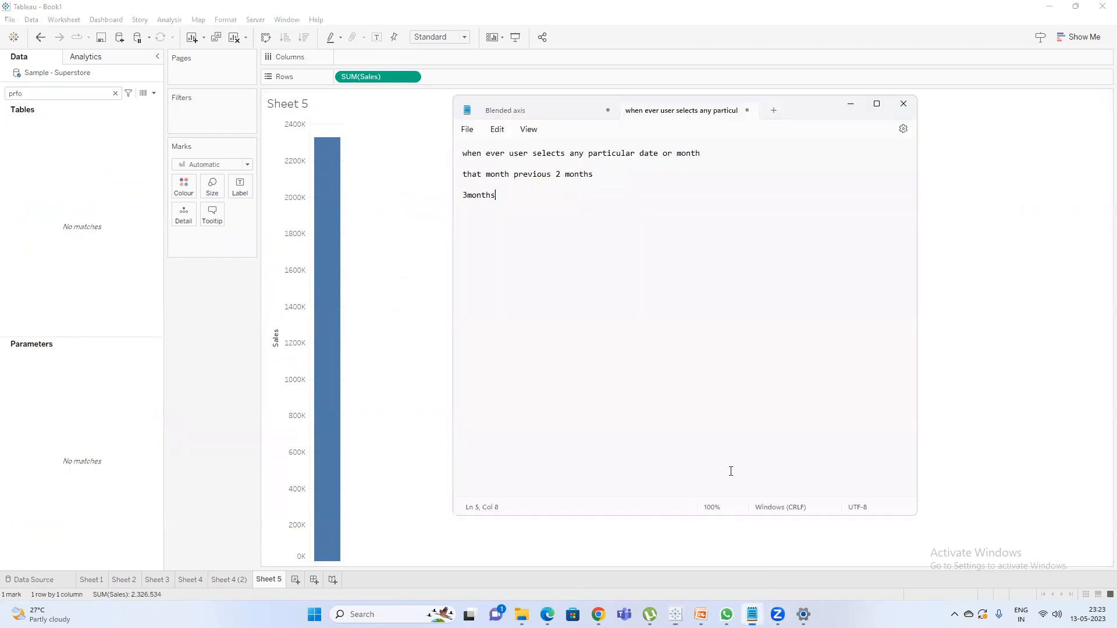
{"action": "left_click", "coordinate": [569, 116]}
{"action": "left_click", "coordinate": [546, 154]}
{"action": "key", "text": "Return"}
{"action": "key", "text": "Return"}
{"action": "key", "text": "Return"}
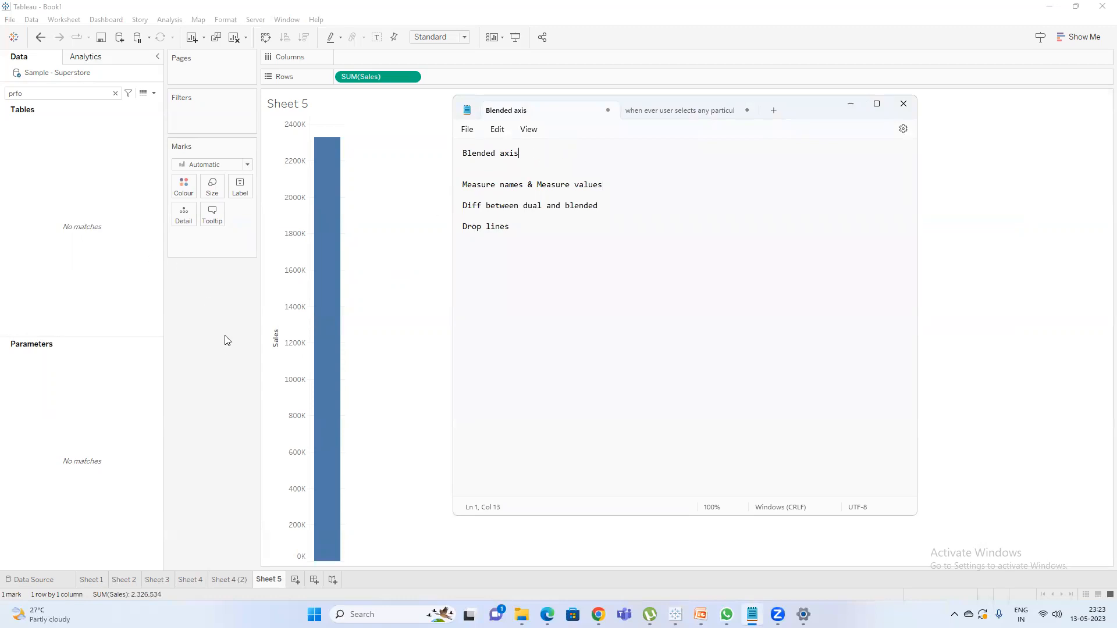
Return to Tableau, search the fields for "prof", and add the Profit measure to the columns of Sheet 5.
{"action": "left_click", "coordinate": [203, 390]}
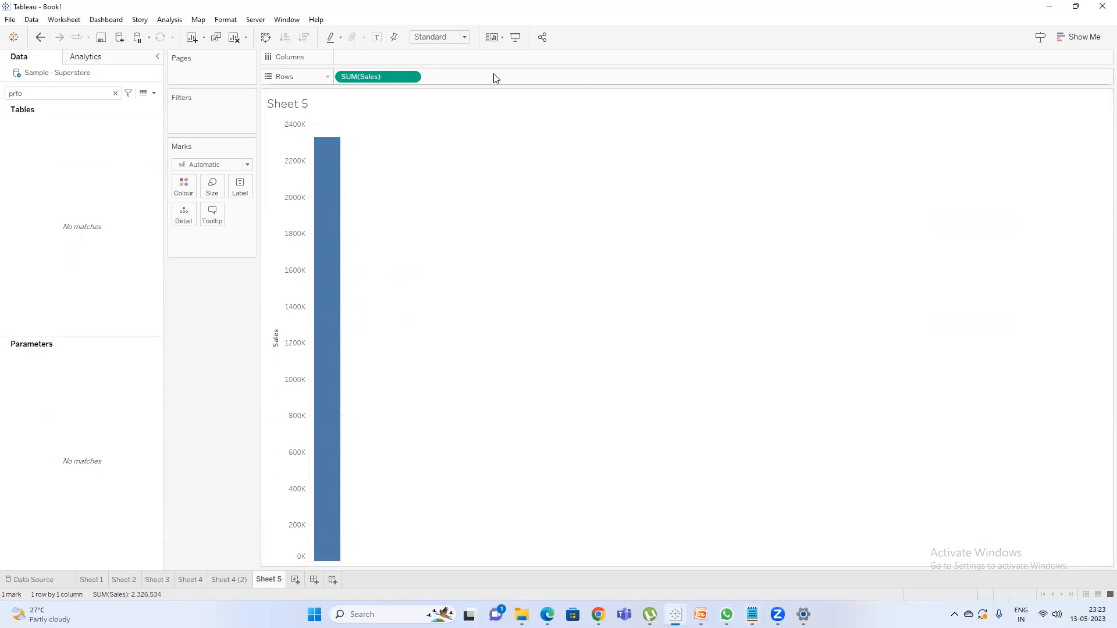
{"action": "left_click", "coordinate": [64, 97]}
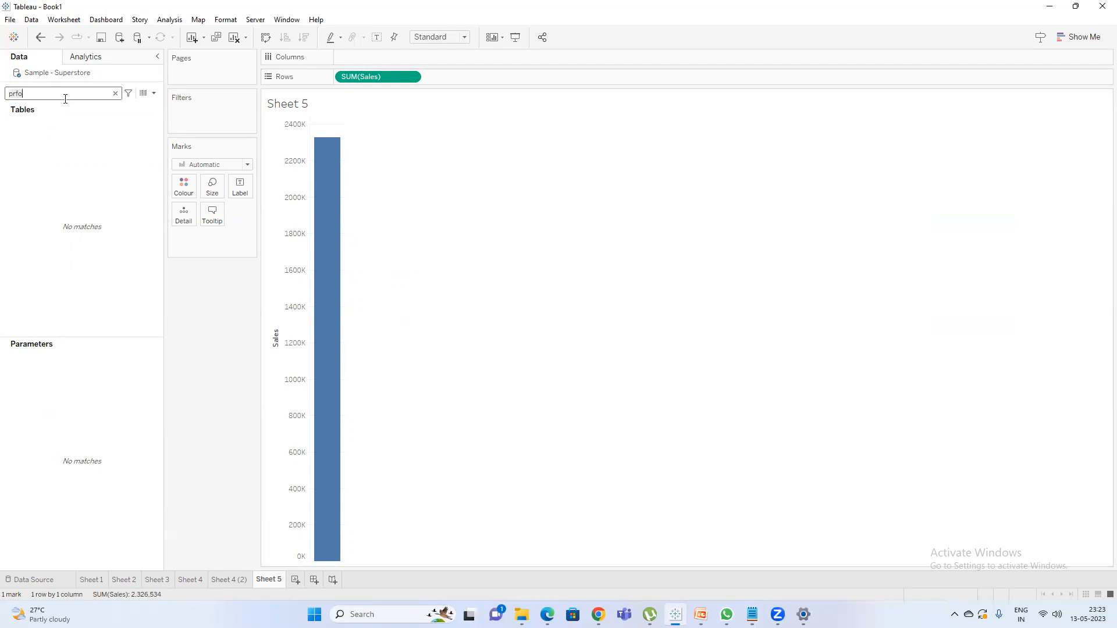
{"action": "type", "text": "rof"}
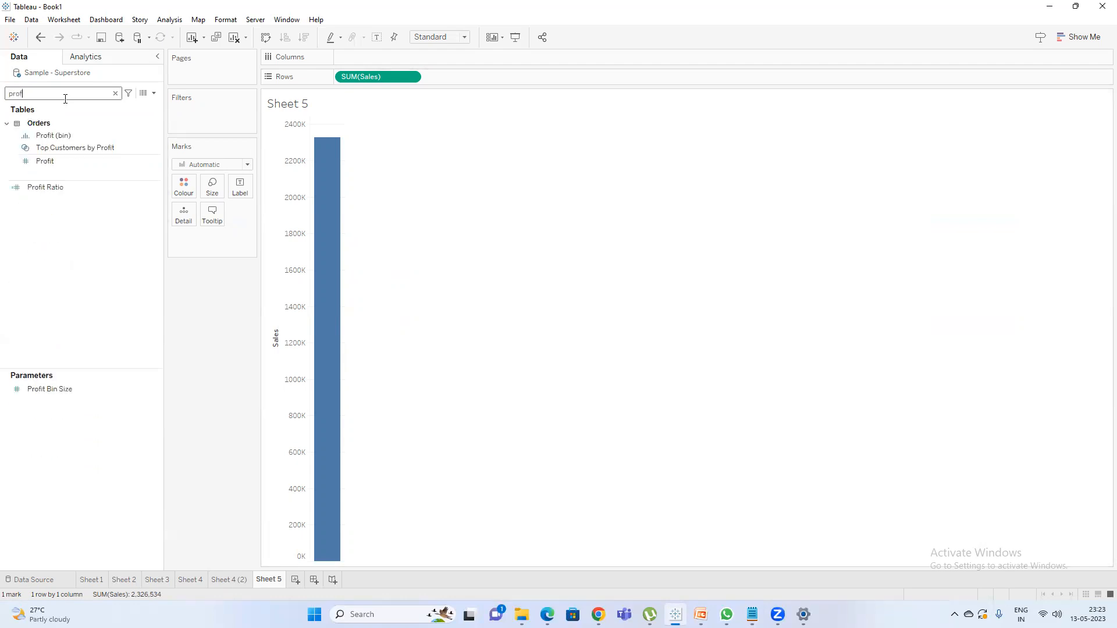
{"action": "left_click", "coordinate": [73, 166]}
{"action": "double_click", "coordinate": [74, 166]}
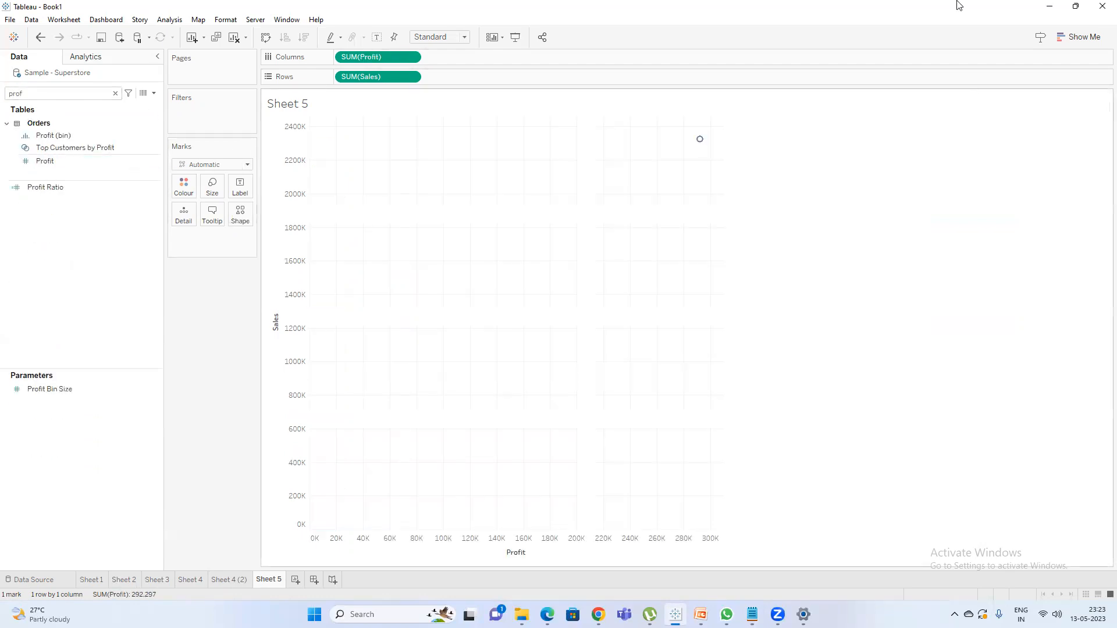
Search the fields for "sub" and add Sub-Category to the Sheet 5 view.
{"action": "double_click", "coordinate": [52, 95]}
{"action": "type", "text": "s"}
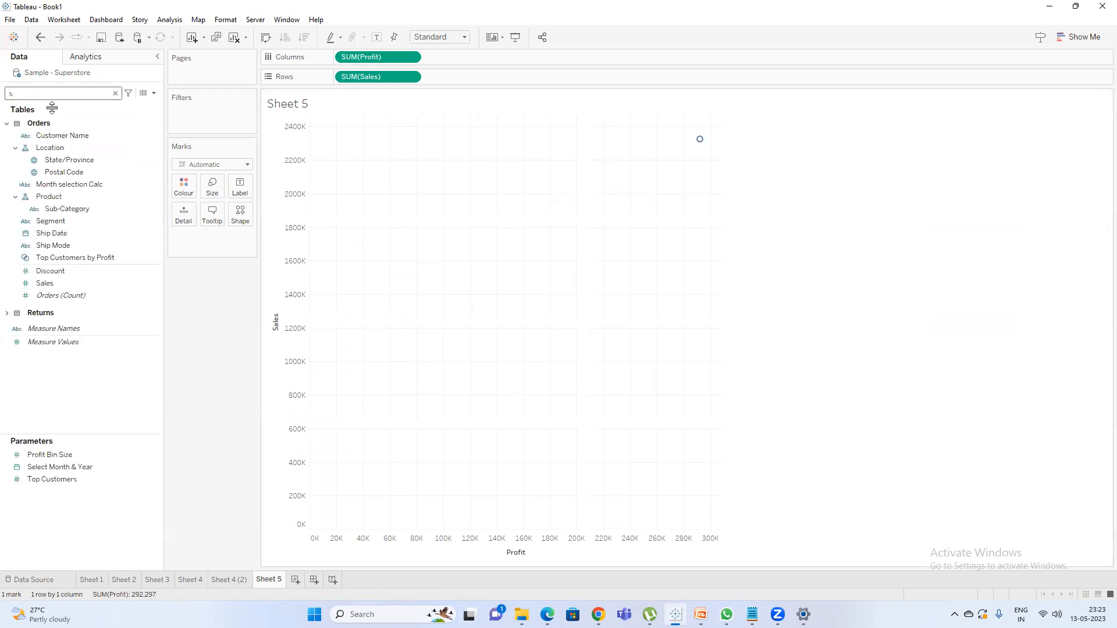
{"action": "type", "text": "ub"}
{"action": "left_click", "coordinate": [143, 153]}
{"action": "double_click", "coordinate": [69, 149]}
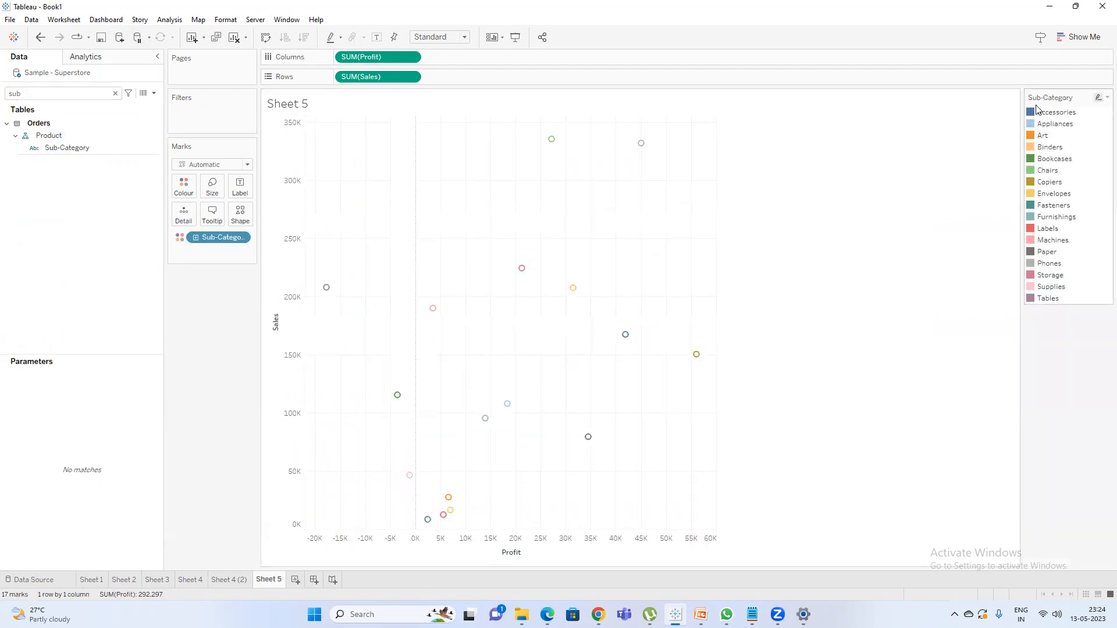
Change the Sheet 5 chart to side-by-side bars and widen the chart area.
{"action": "left_click", "coordinate": [1068, 42]}
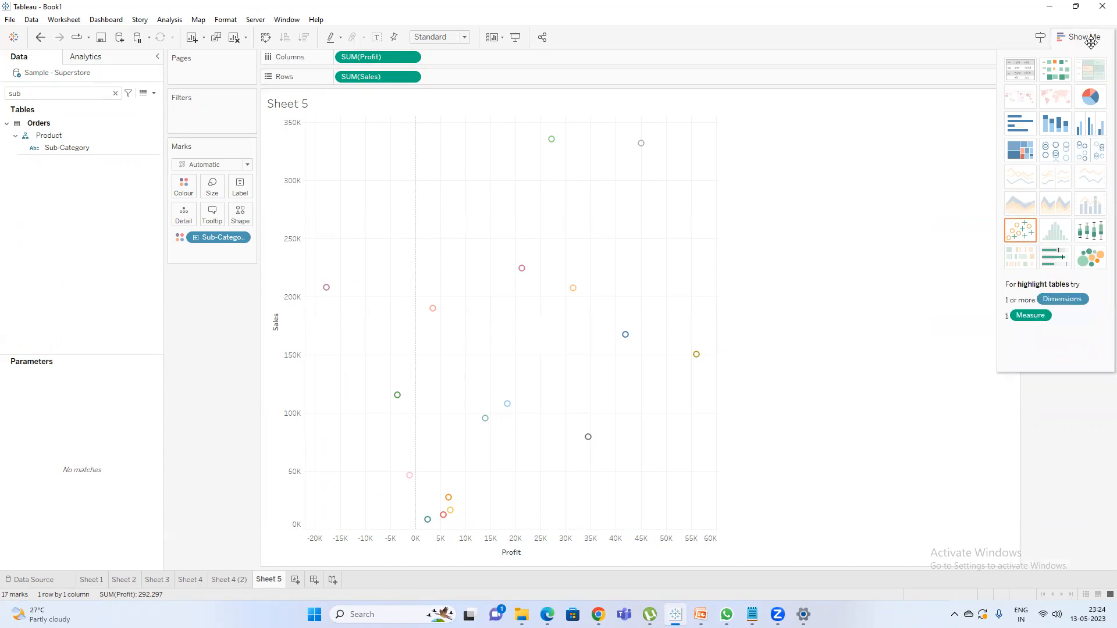
{"action": "left_click", "coordinate": [1086, 133]}
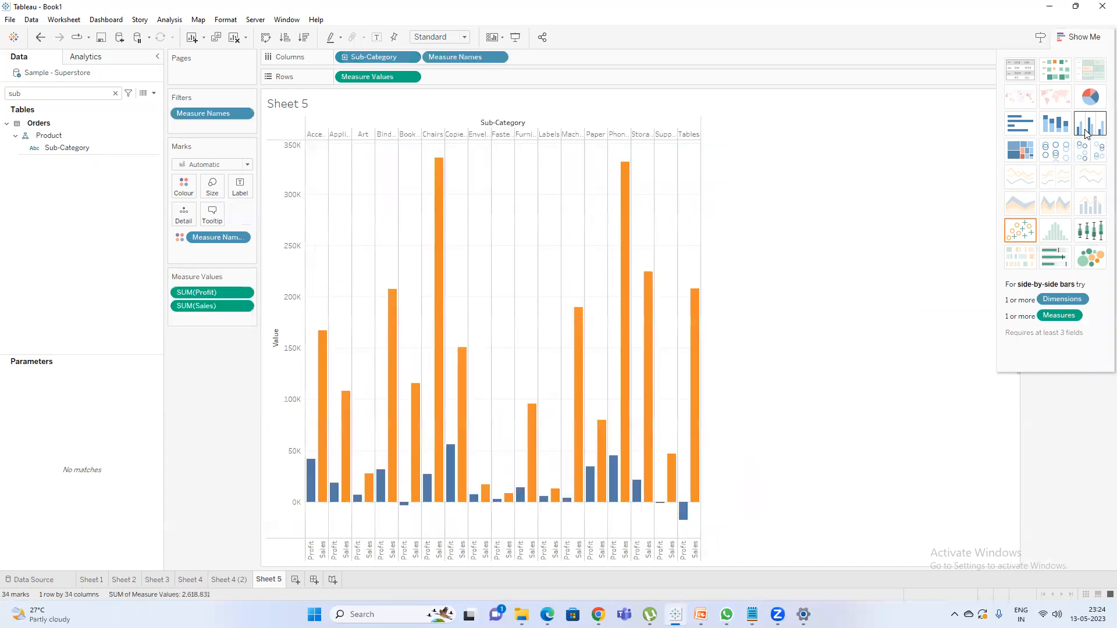
{"action": "left_click", "coordinate": [1074, 44]}
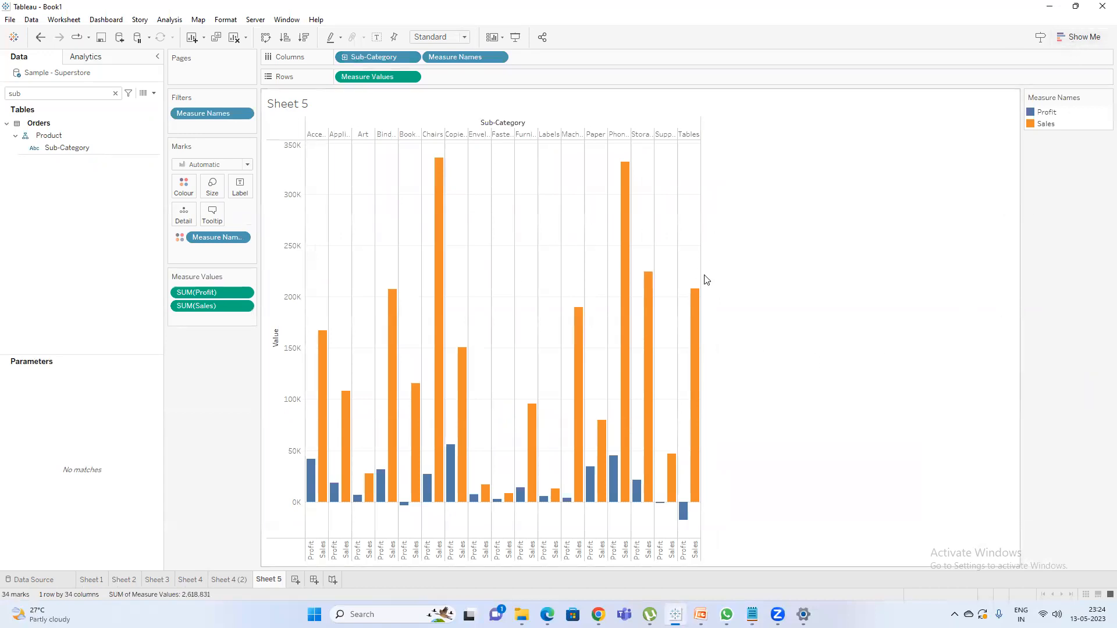
{"action": "left_click_drag", "start_coordinate": [708, 277], "coordinate": [803, 284]}
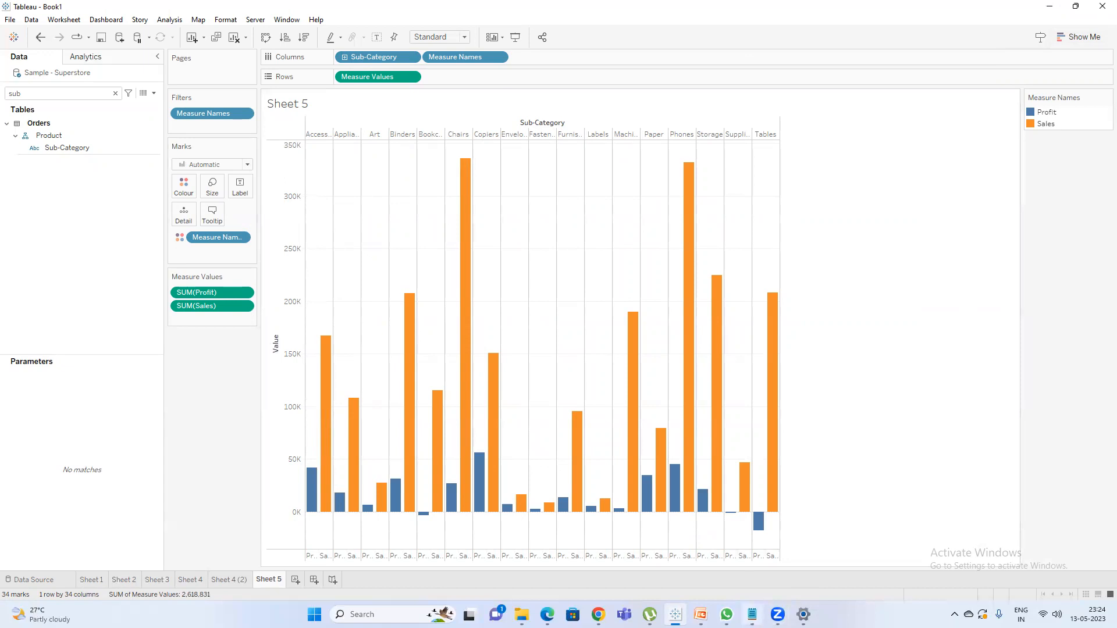
Switch to Notepad and add the line "in one axis we can view two or more measures" below "Measure names & Measure values".
{"action": "left_click", "coordinate": [752, 614]}
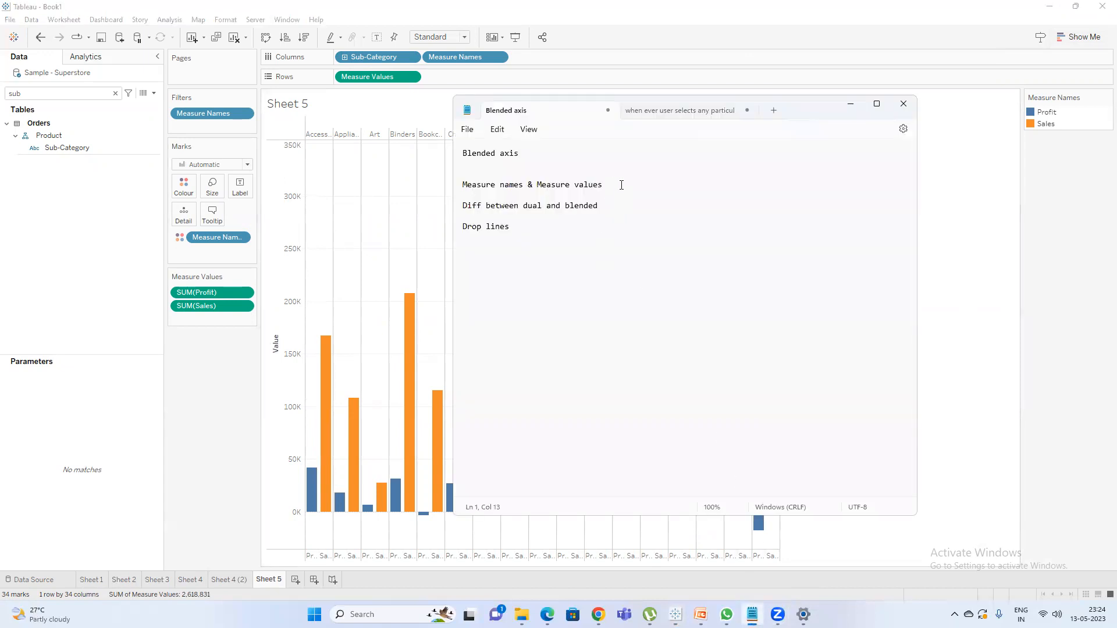
{"action": "key", "text": "Return"}
{"action": "key", "text": "Return"}
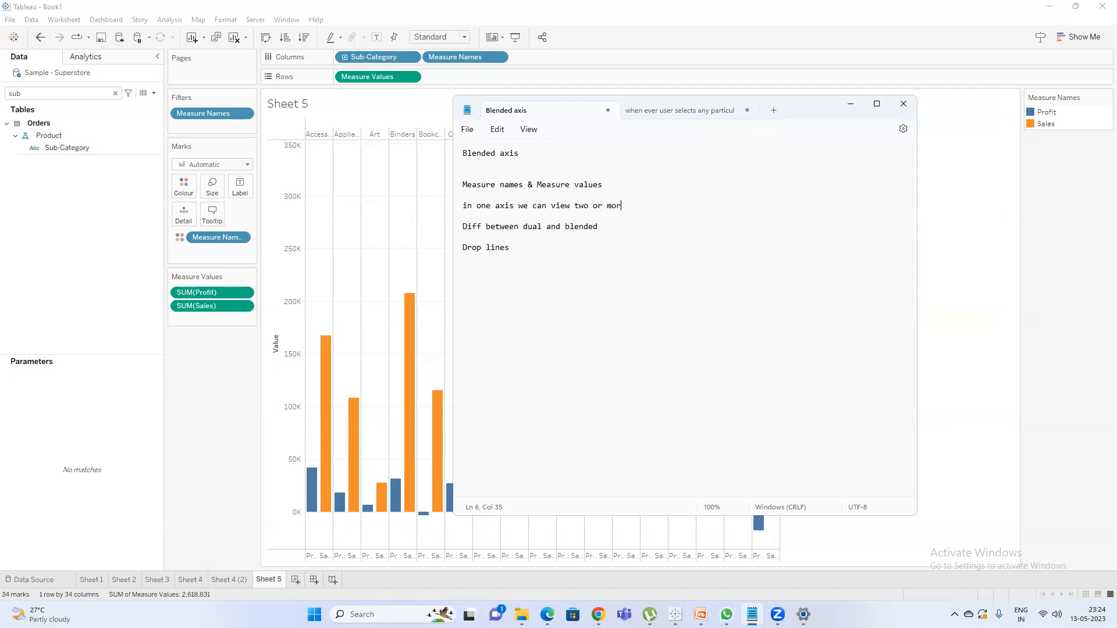
{"action": "type", "text": "mmea"}
Return to Tableau, search the fields for "dis", and add Discount to the chart's shared value axis.
{"action": "left_click", "coordinate": [220, 439]}
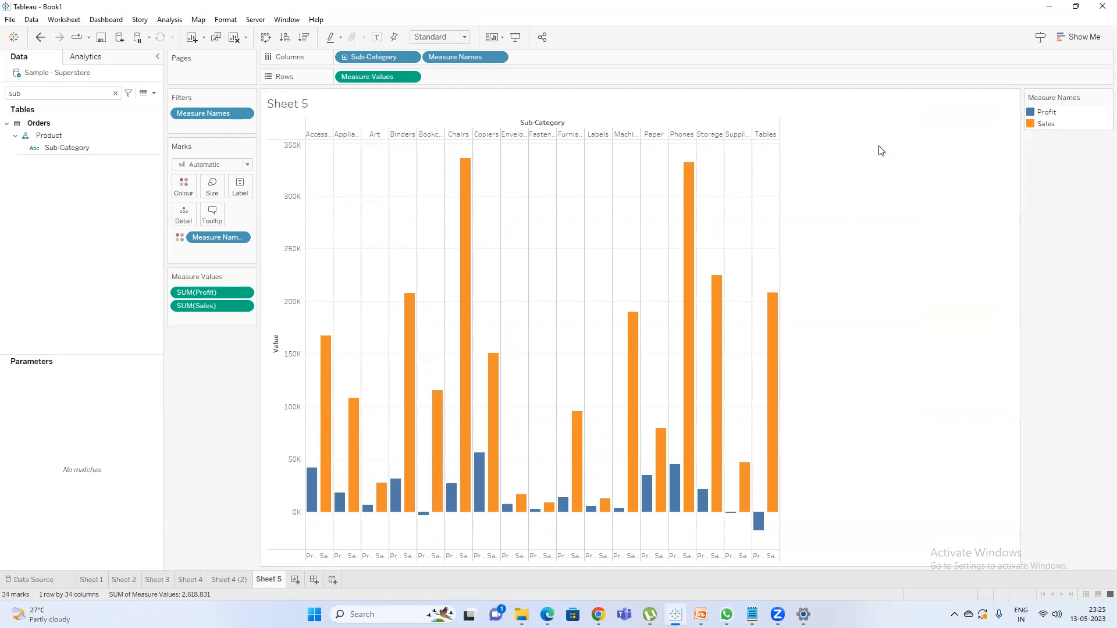
{"action": "left_click", "coordinate": [115, 94]}
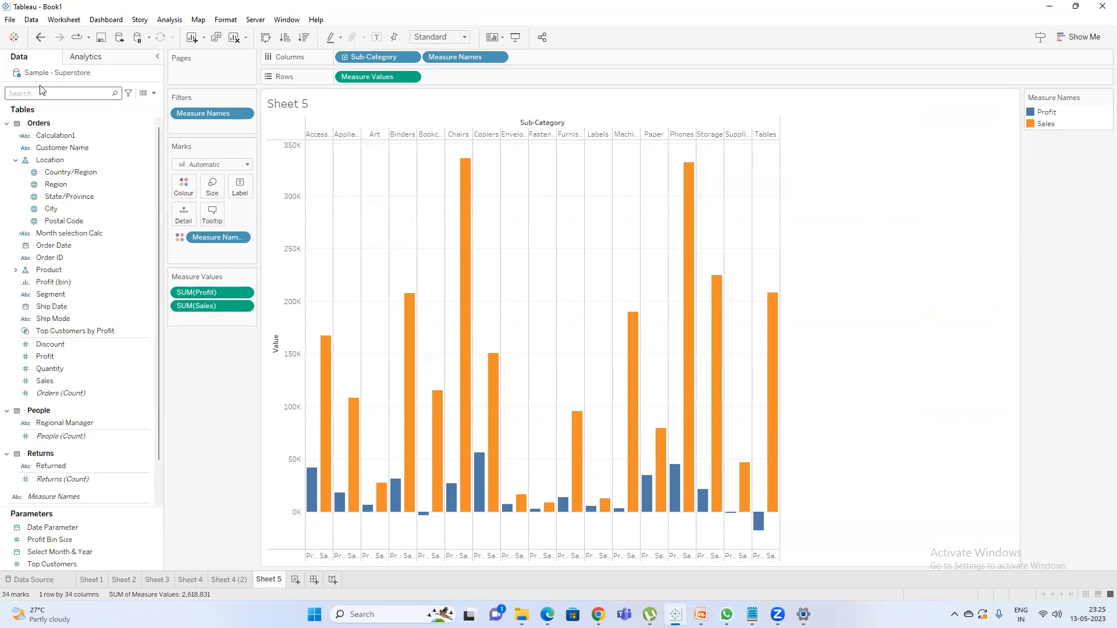
{"action": "type", "text": "dis"}
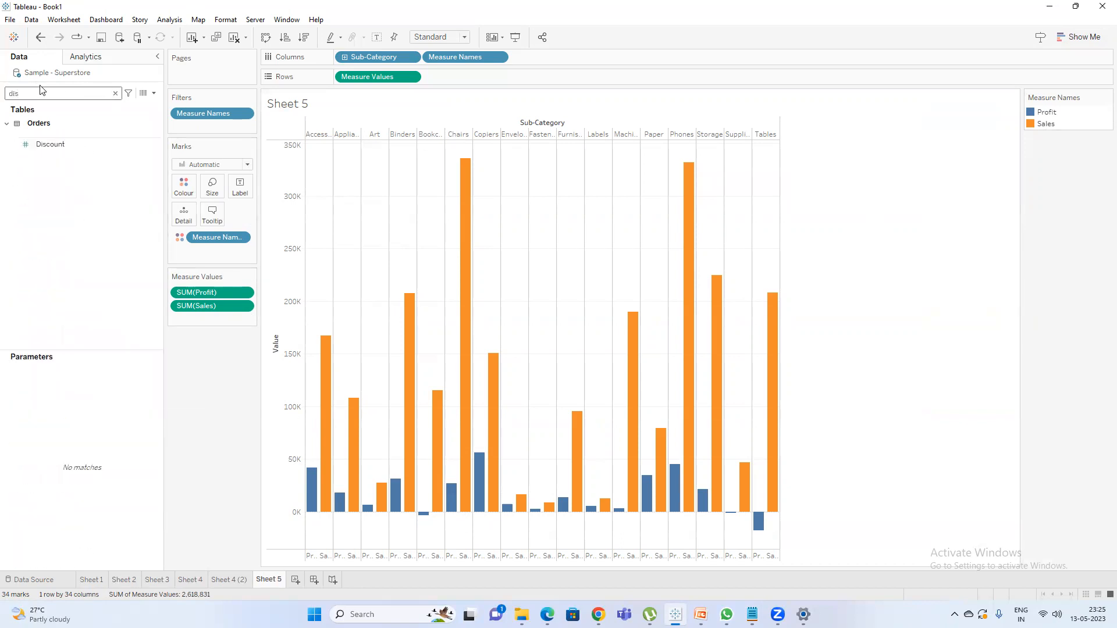
{"action": "left_click", "coordinate": [52, 145]}
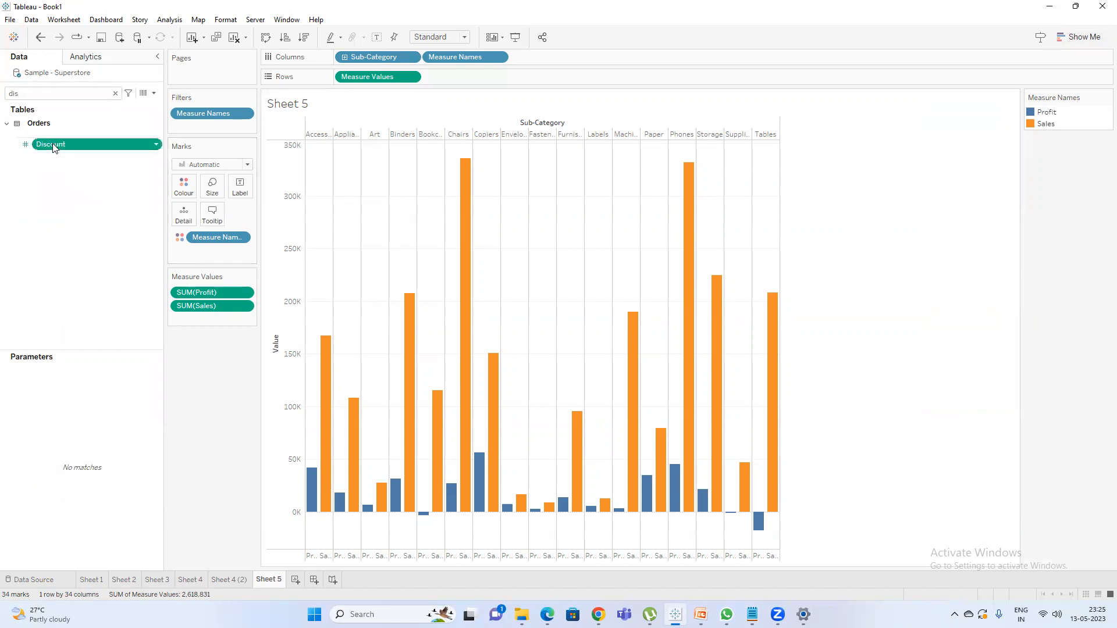
{"action": "left_click_drag", "start_coordinate": [52, 145], "coordinate": [316, 478]}
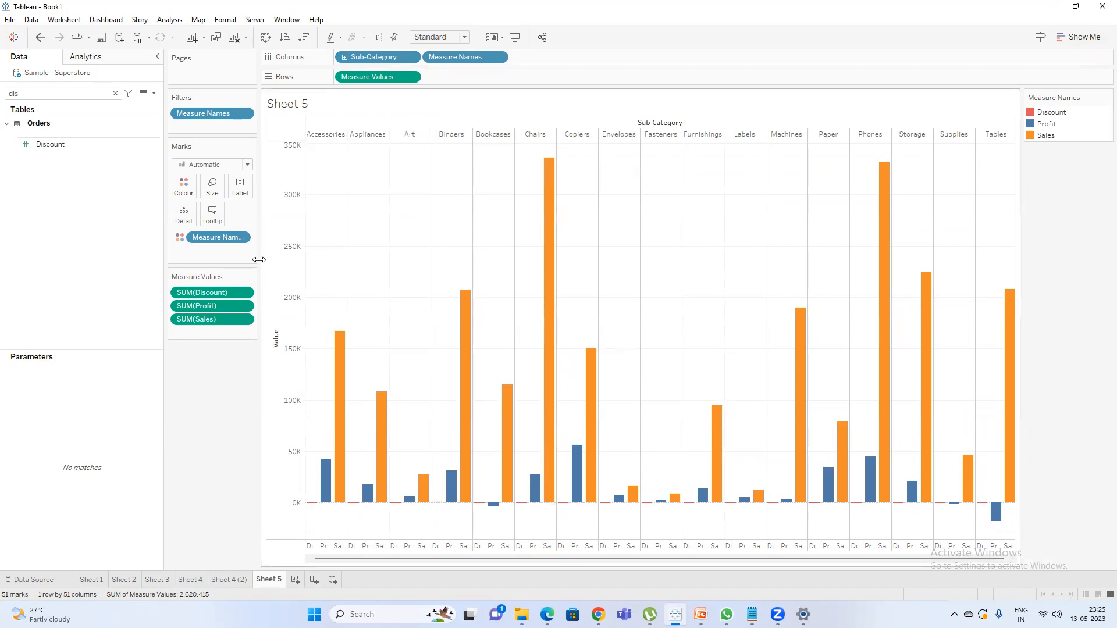
Widen the area holding the filters, marks and measure values, and look over the available chart types without changing the chart.
{"action": "left_click_drag", "start_coordinate": [259, 265], "coordinate": [341, 266]}
{"action": "left_click", "coordinate": [1080, 37]}
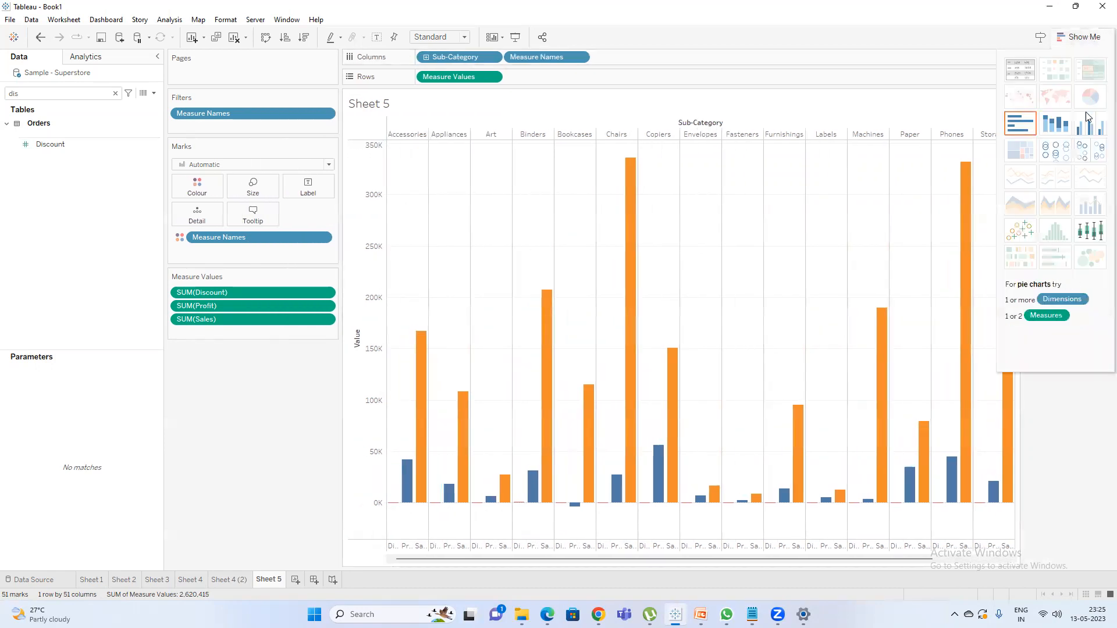
{"action": "left_click", "coordinate": [1056, 39]}
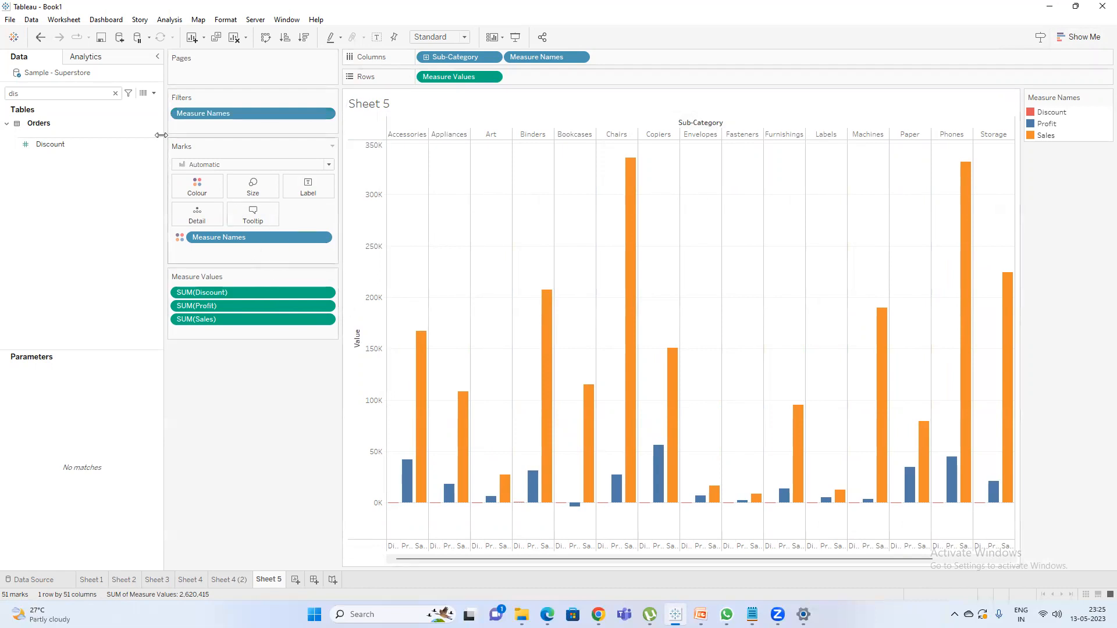
Edit the Measure Names filter to include Quantity as well, and apply it.
{"action": "double_click", "coordinate": [244, 113]}
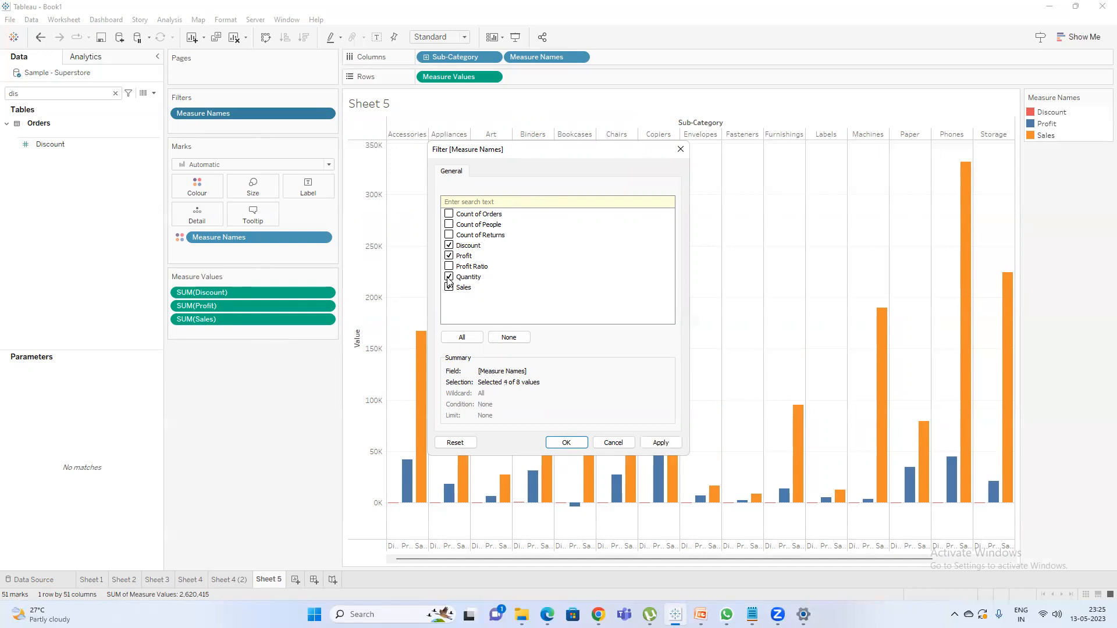
{"action": "left_click", "coordinate": [660, 443]}
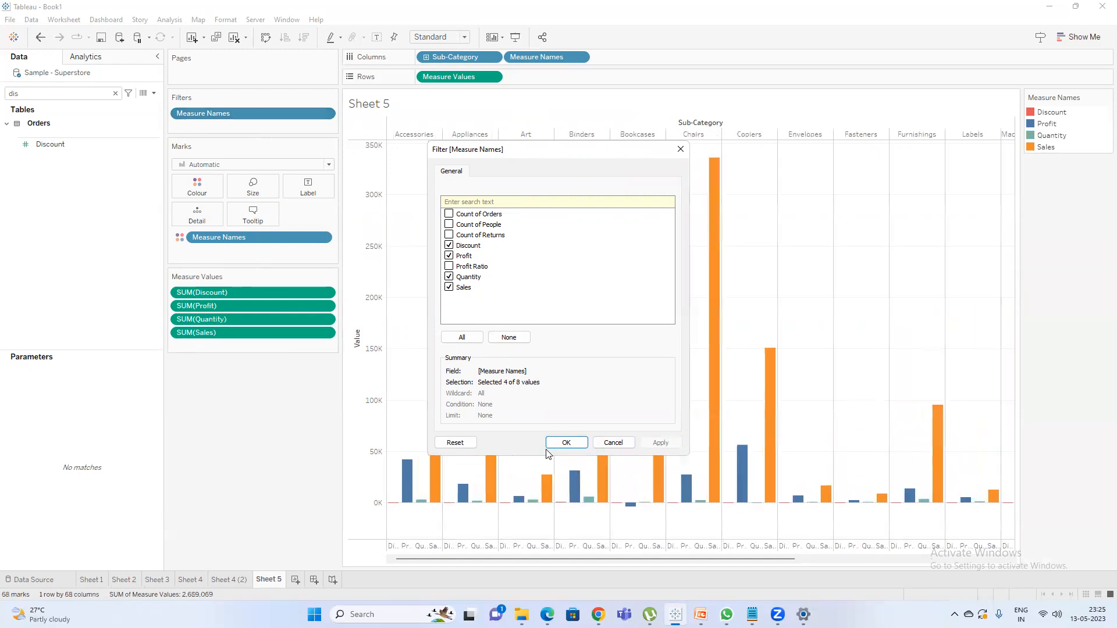
{"action": "left_click", "coordinate": [565, 444]}
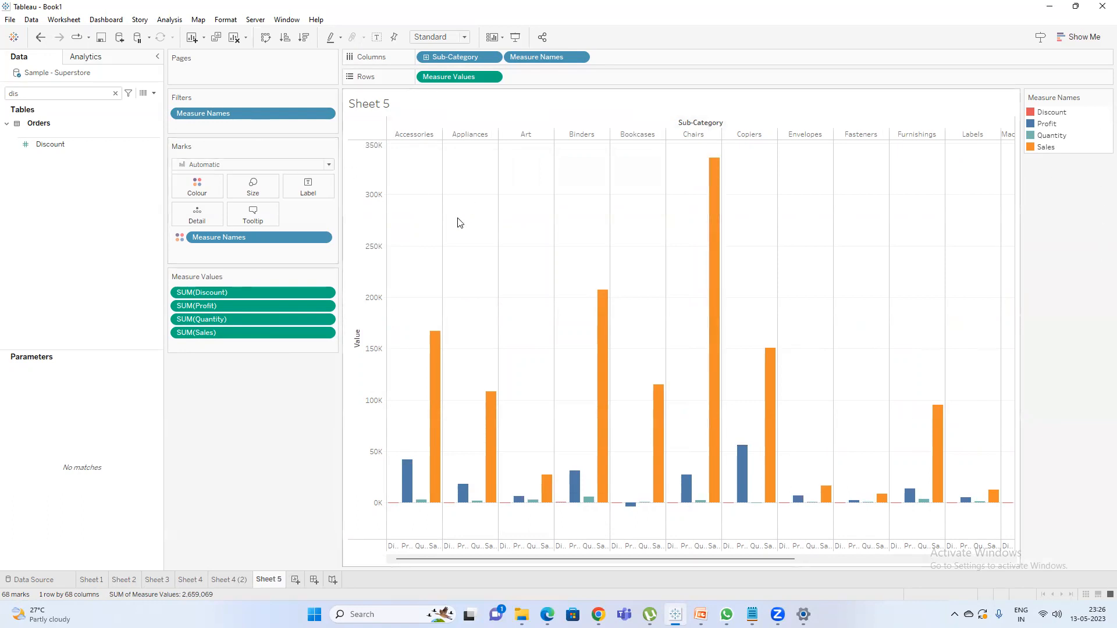
Rename Sheet 5 as Blended axis.
{"action": "double_click", "coordinate": [277, 580]}
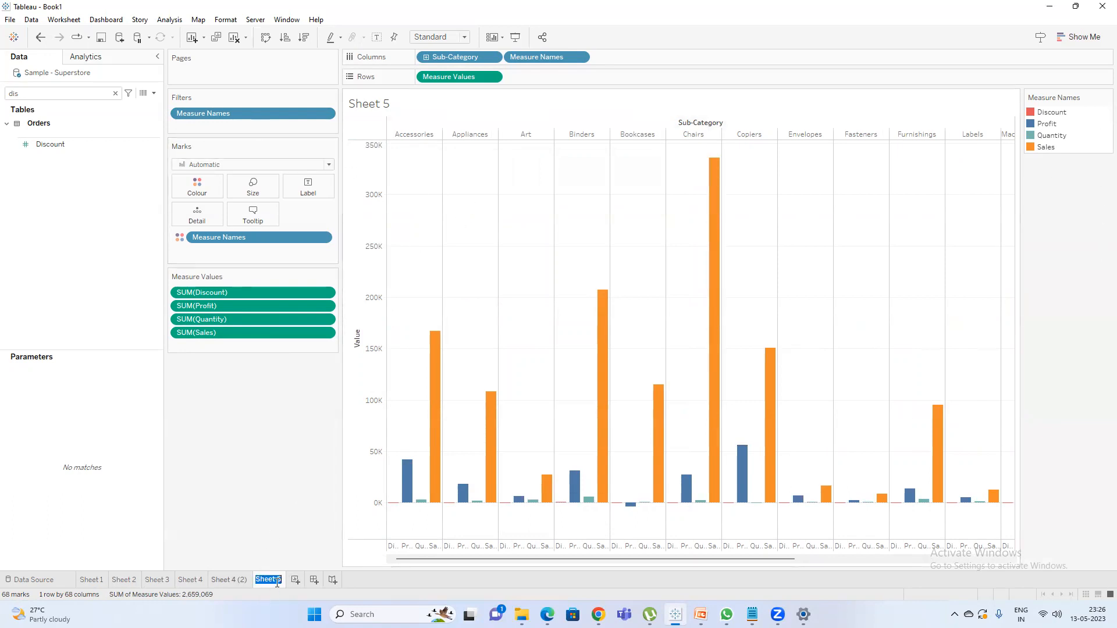
{"action": "type", "text": "Blended axis"}
{"action": "key", "text": "Return"}
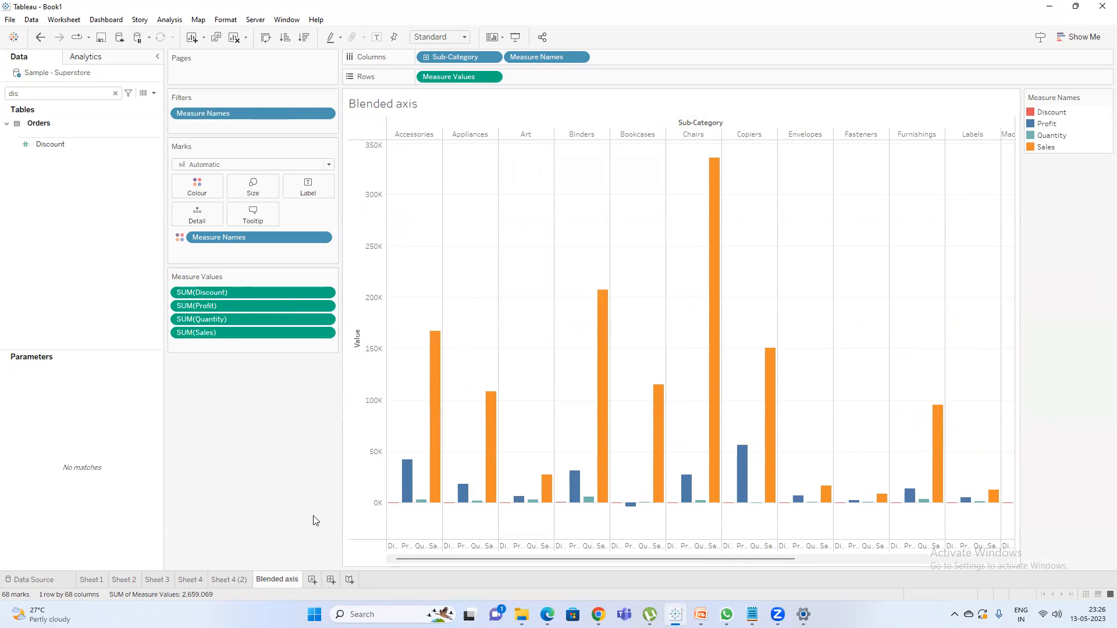
Create a new worksheet, search the fields for "sa", and add the Sales measure to its rows.
{"action": "left_click", "coordinate": [312, 580]}
{"action": "double_click", "coordinate": [64, 93]}
{"action": "type", "text": "sa"}
{"action": "double_click", "coordinate": [55, 141]}
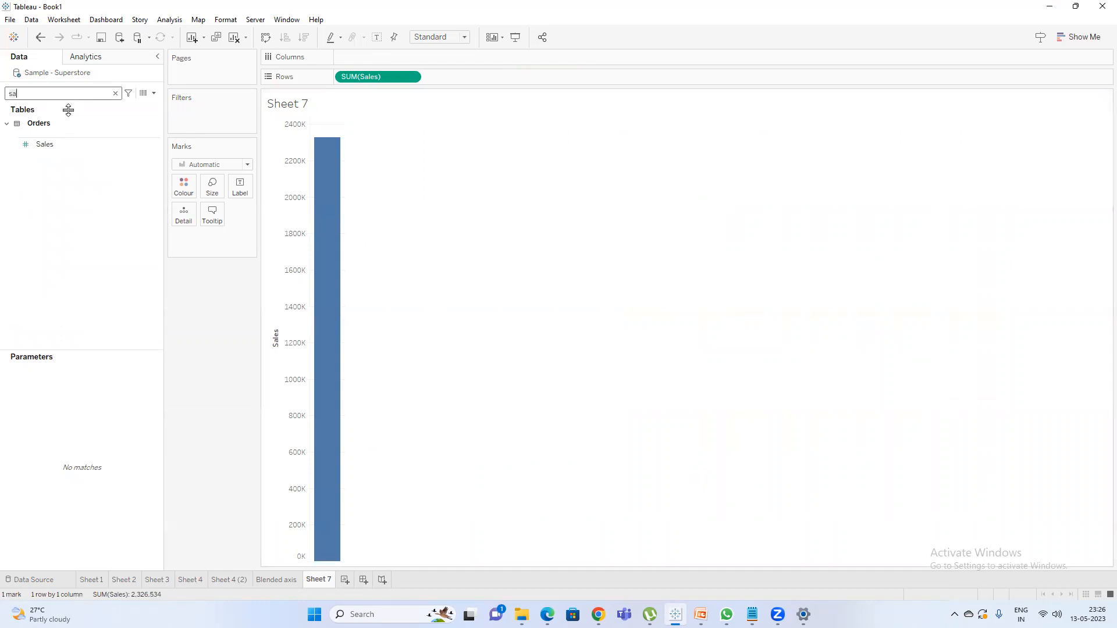
Search the fields for "prof", add Profit to the columns of Sheet 7, and clear the search.
{"action": "key", "text": "BackSpace"}
{"action": "key", "text": "BackSpace"}
{"action": "type", "text": "prof"}
{"action": "left_click", "coordinate": [39, 162]}
{"action": "double_click", "coordinate": [39, 162]}
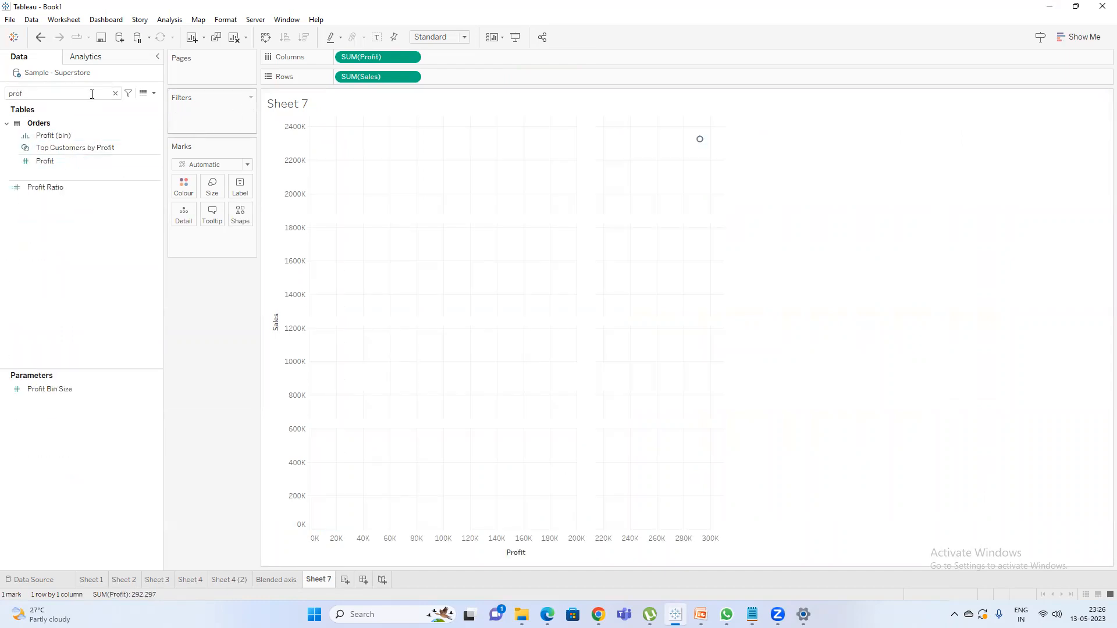
{"action": "left_click", "coordinate": [116, 93]}
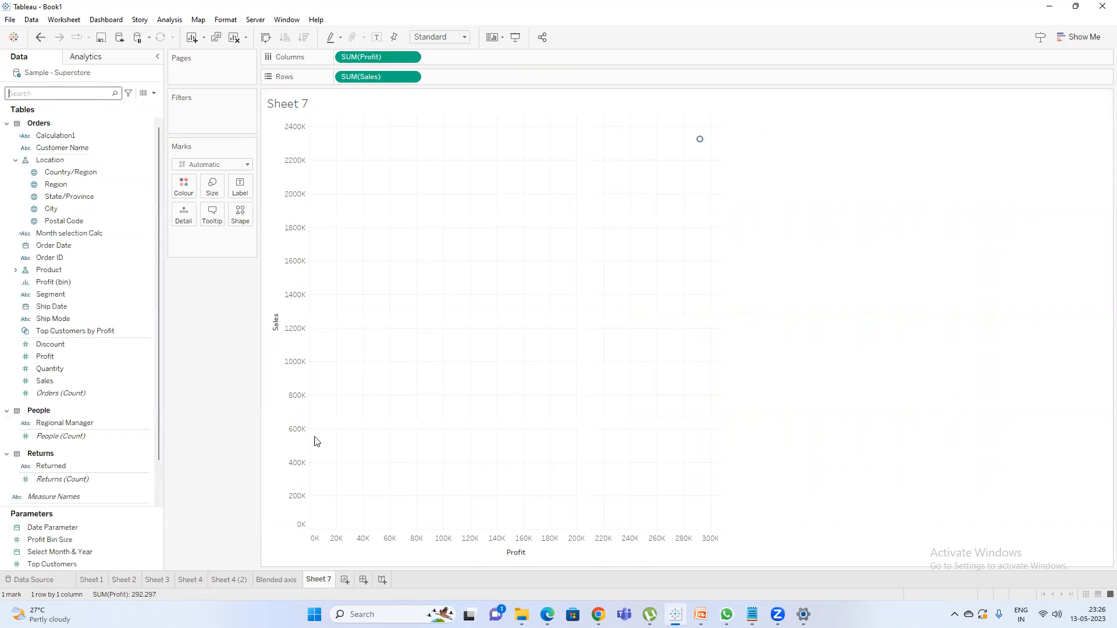
Review the Blended axis sheet, return to Sheet 7, search for "su", and assign Sub-Category to the mark colour.
{"action": "left_click", "coordinate": [288, 582]}
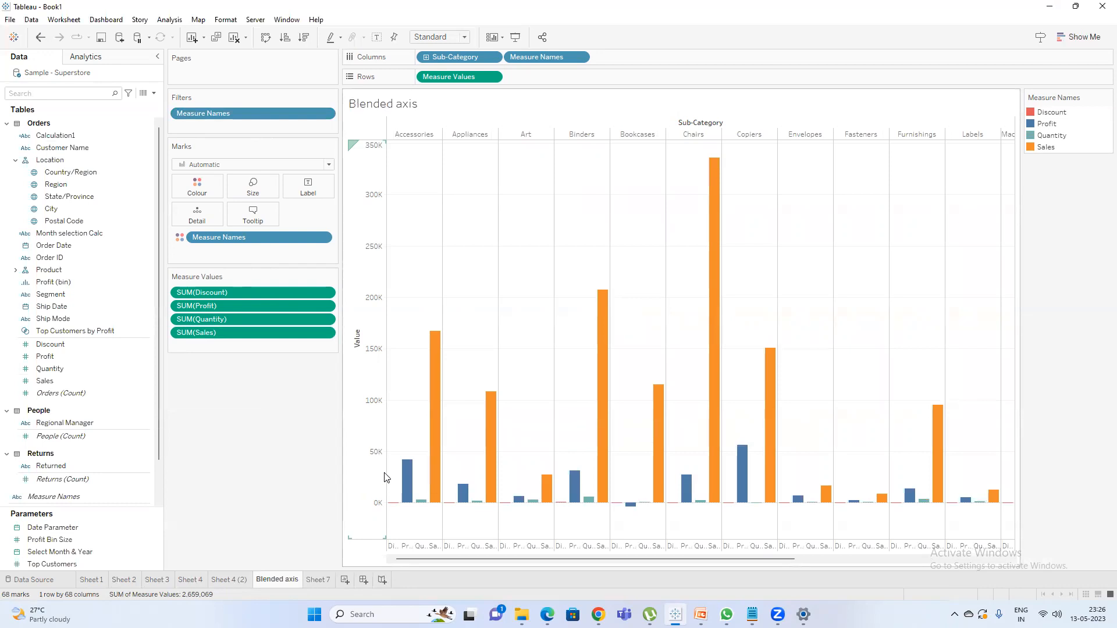
{"action": "left_click", "coordinate": [322, 583]}
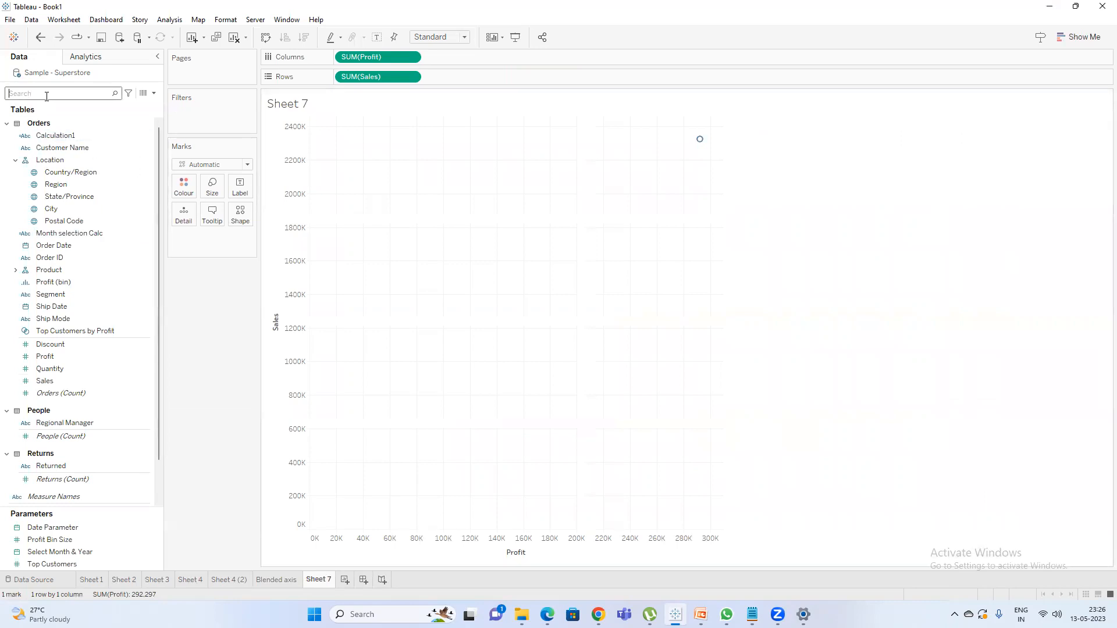
{"action": "type", "text": "su"}
{"action": "left_click_drag", "start_coordinate": [69, 148], "coordinate": [184, 186]}
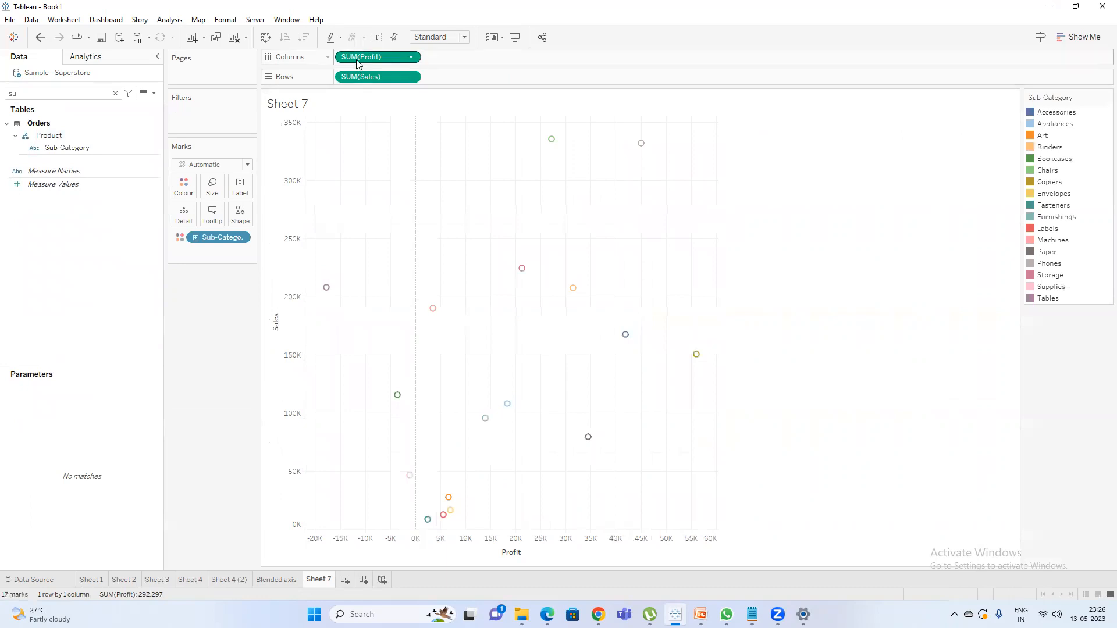
Move Profit from the columns to the rows after Sales, and move Sub-Category from colour to the columns.
{"action": "left_click_drag", "start_coordinate": [357, 63], "coordinate": [451, 78]}
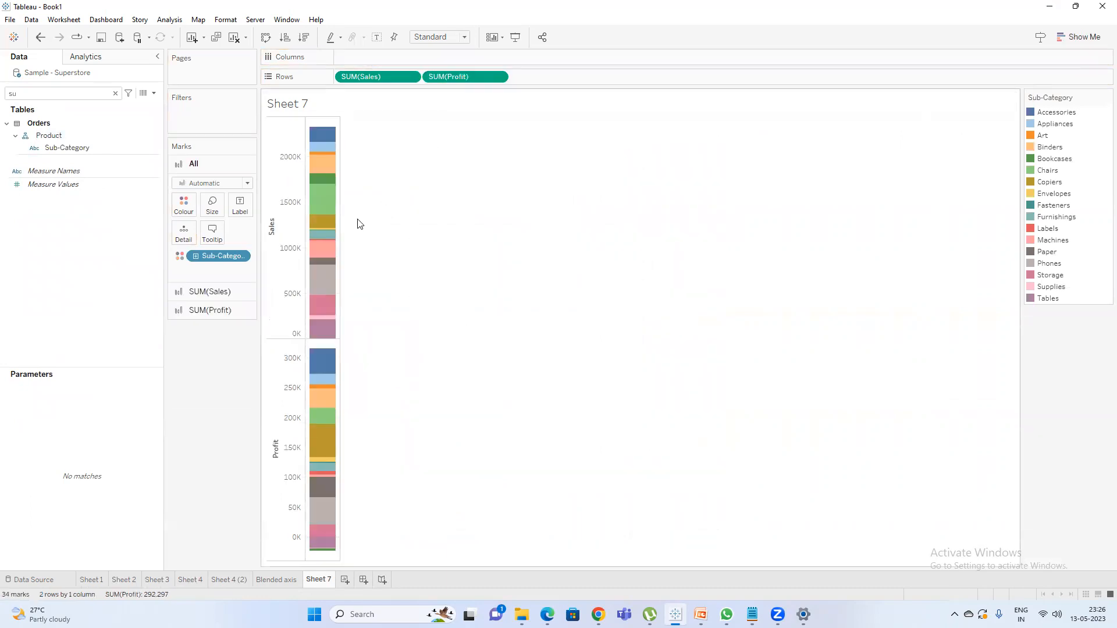
{"action": "left_click_drag", "start_coordinate": [215, 257], "coordinate": [405, 61]}
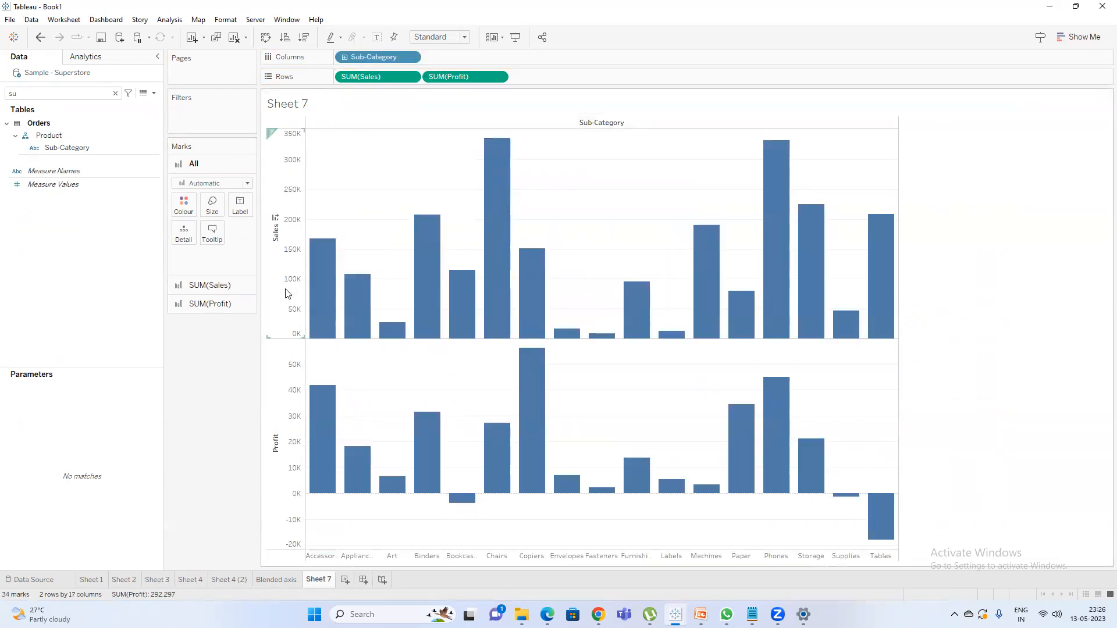
Rename Sheet 7 as Dual axis.
{"action": "double_click", "coordinate": [319, 580]}
{"action": "type", "text": "Dual axis"}
{"action": "key", "text": "Return"}
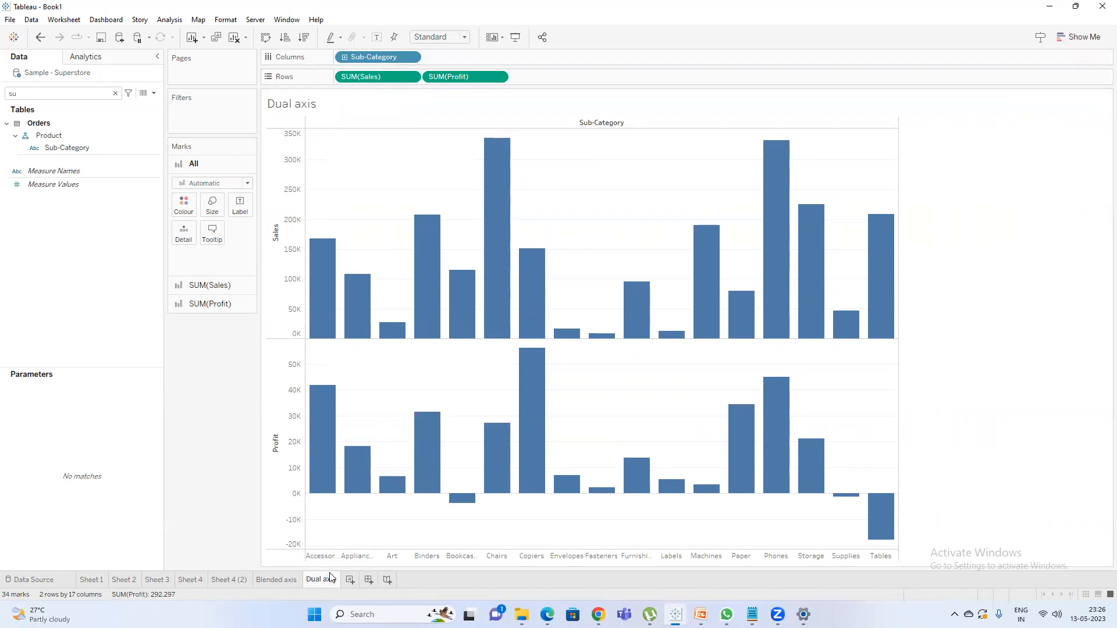
Switch to Notepad and highlight the line "in one axis we can view two or more measures" in the Blended axis note.
{"action": "left_click", "coordinate": [752, 614]}
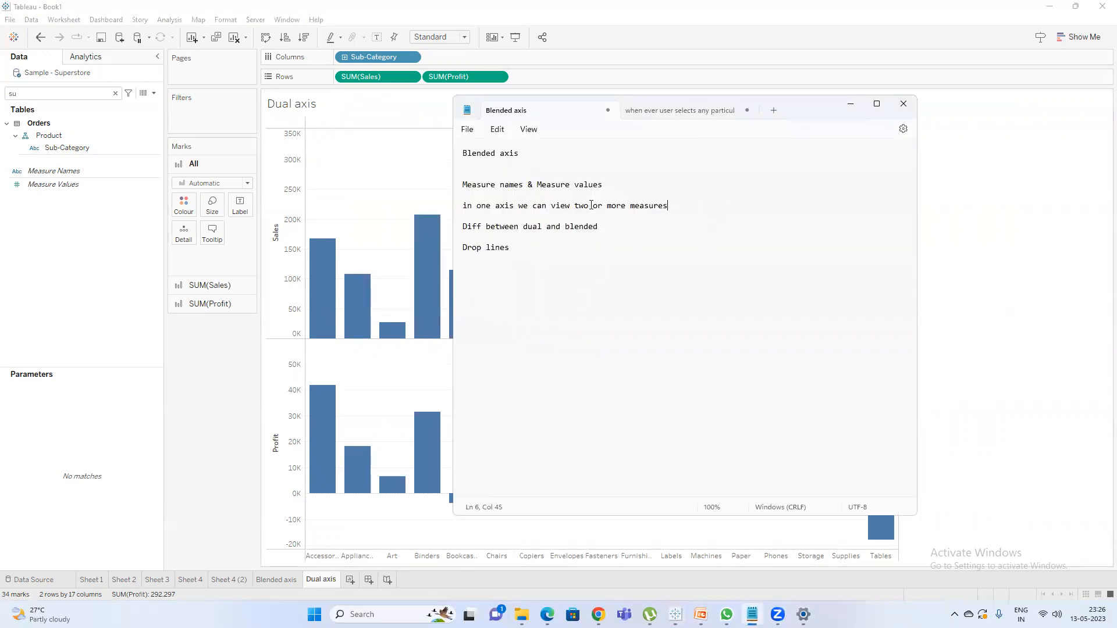
{"action": "left_click_drag", "start_coordinate": [663, 210], "coordinate": [449, 203]}
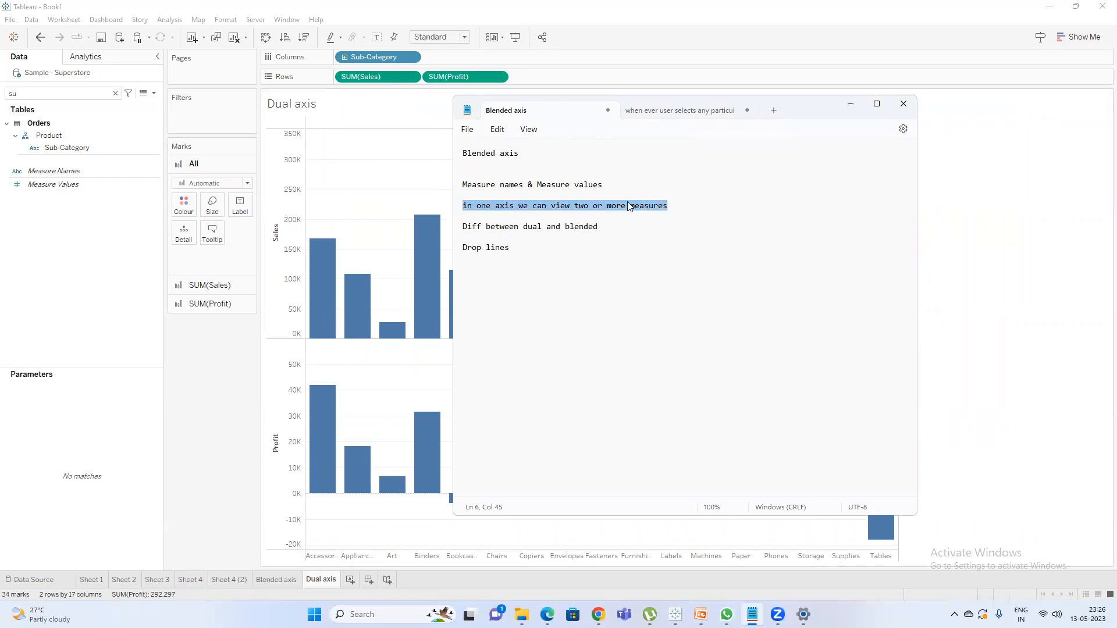
Add the line "two diff axis" below "Diff between dual and blended" in the note and return to Tableau.
{"action": "left_click", "coordinate": [625, 225]}
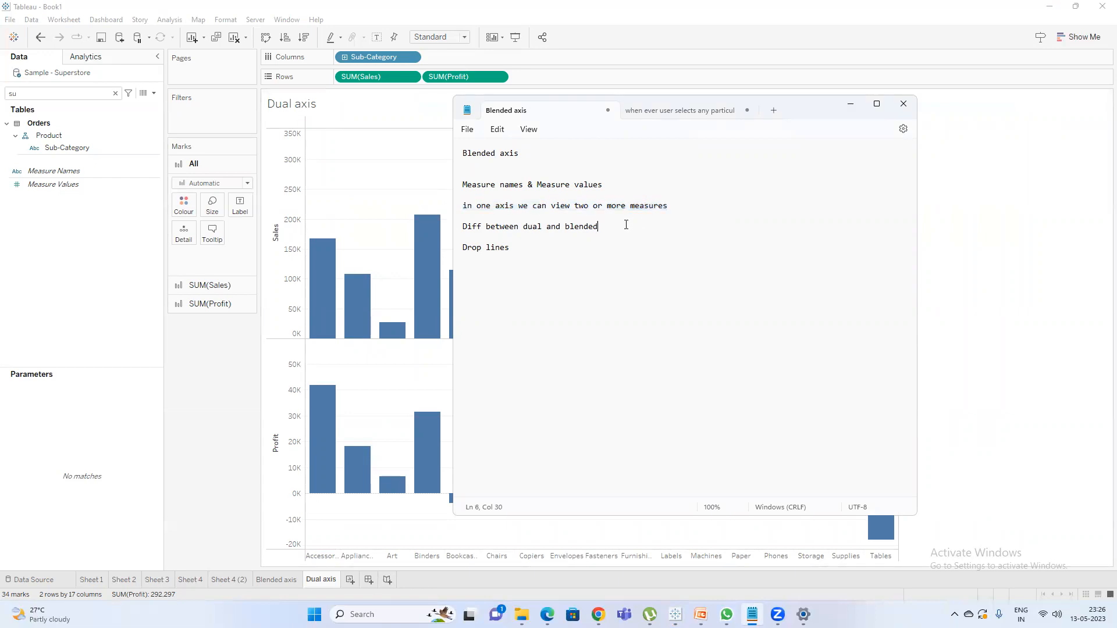
{"action": "key", "text": "Return"}
{"action": "key", "text": "Return"}
{"action": "left_click", "coordinate": [209, 431]}
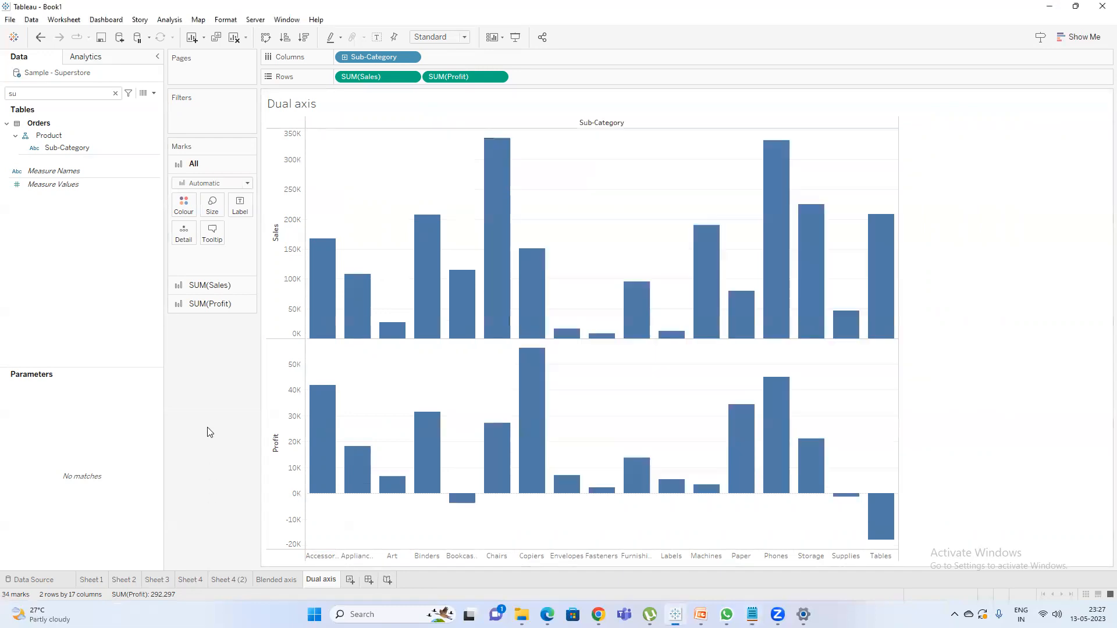
Combine Sales and Profit into a dual axis and set the mark type of all measures to Bar.
{"action": "right_click", "coordinate": [457, 82]}
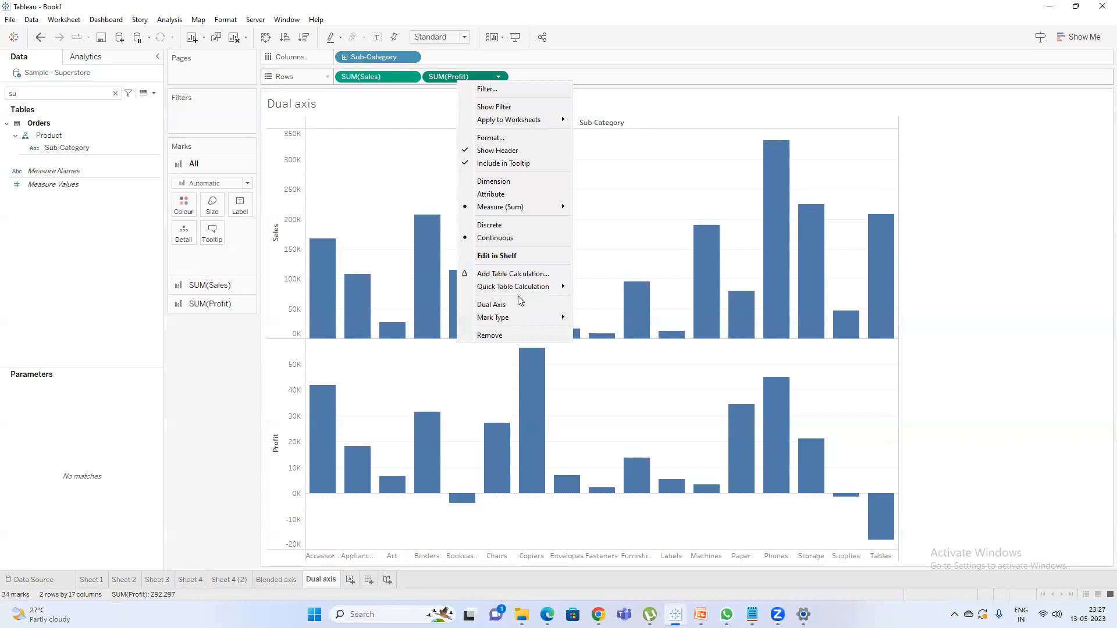
{"action": "left_click", "coordinate": [504, 308]}
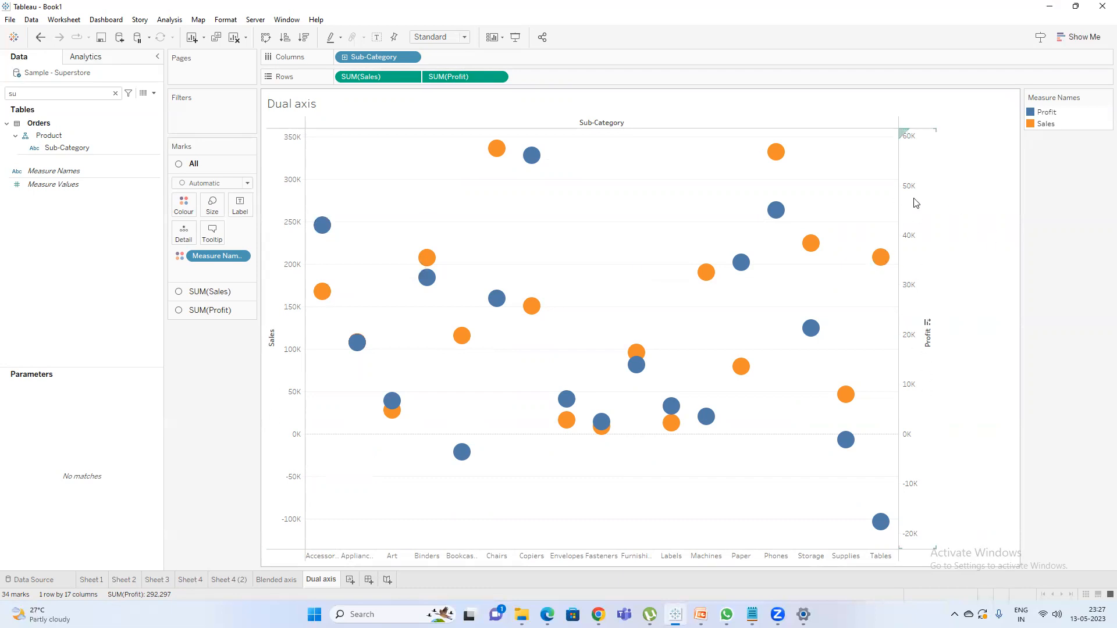
{"action": "left_click", "coordinate": [213, 183]}
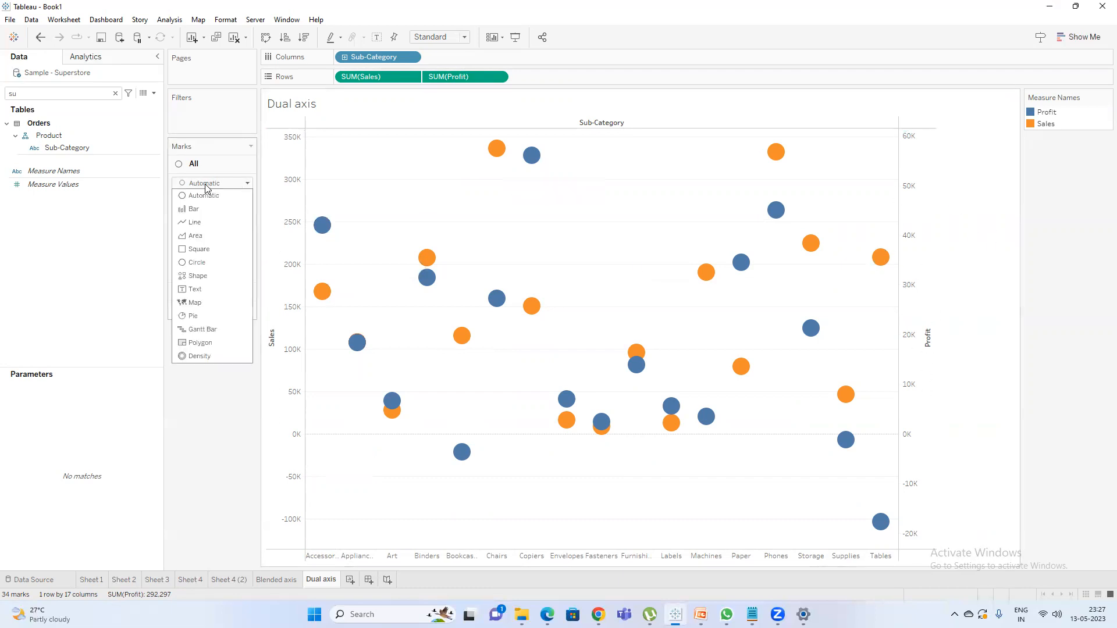
{"action": "left_click", "coordinate": [211, 210]}
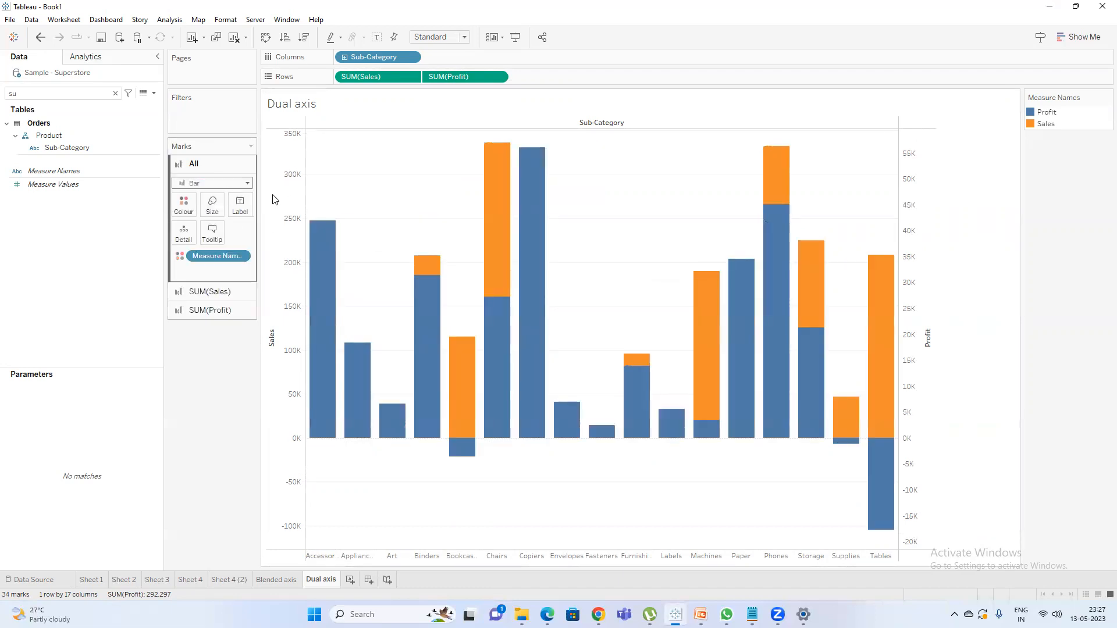
Reduce the size of the Sales bars and move Sales after Profit on the rows.
{"action": "left_click", "coordinate": [217, 293]}
{"action": "left_click", "coordinate": [214, 227]}
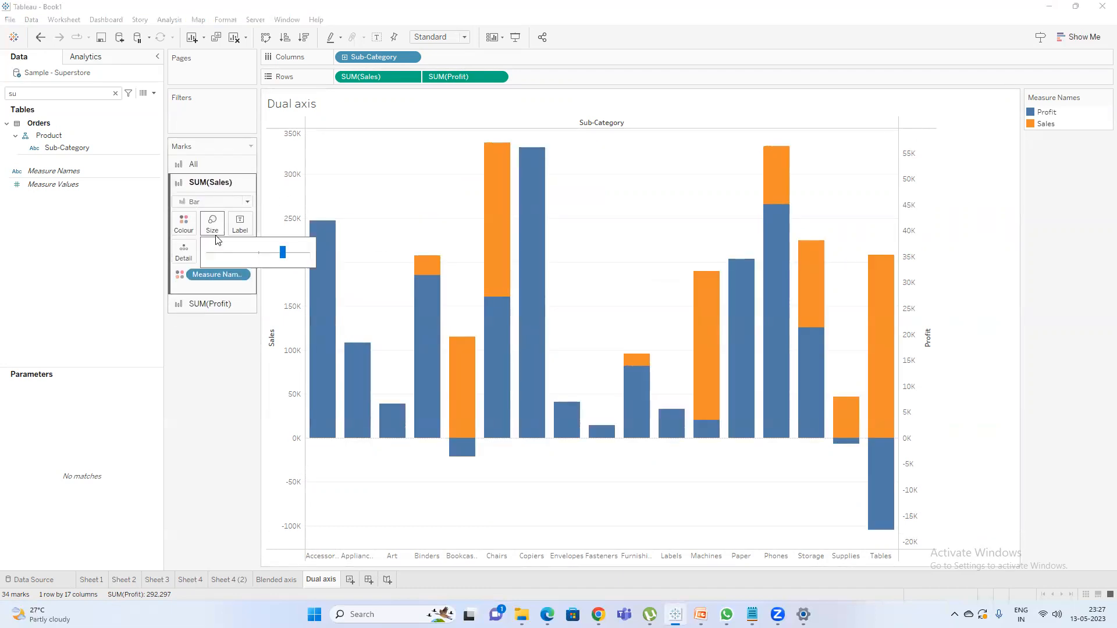
{"action": "left_click", "coordinate": [243, 257]}
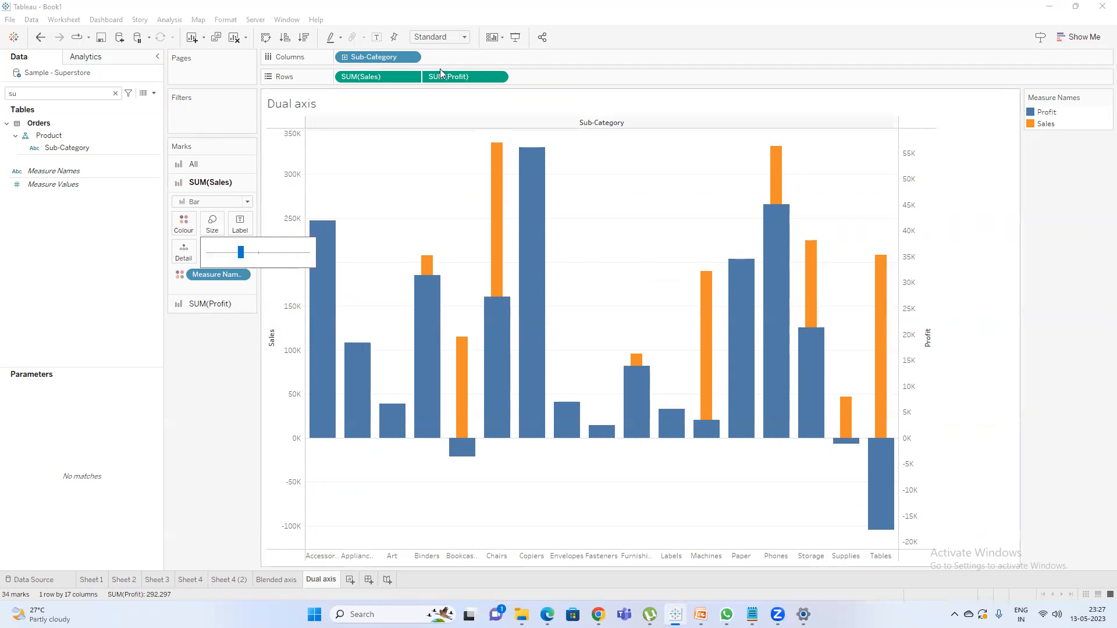
{"action": "left_click_drag", "start_coordinate": [378, 76], "coordinate": [519, 81]}
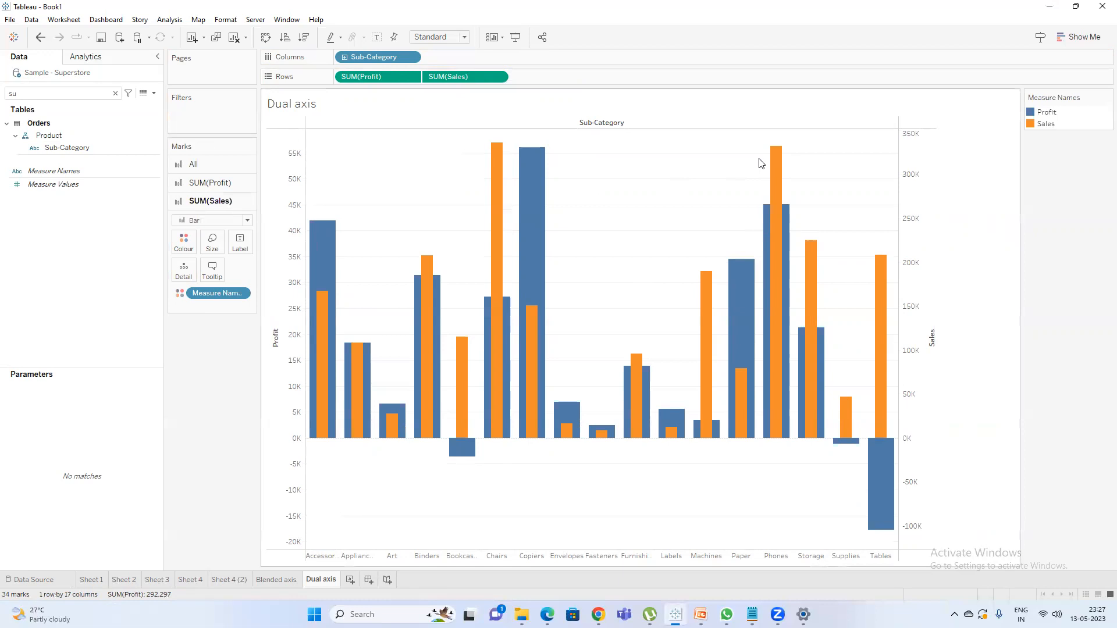
Compare the Blended axis sheet with the Dual axis sheet, ending on Dual axis.
{"action": "mouse_move", "coordinate": [488, 234]}
{"action": "left_click", "coordinate": [276, 580]}
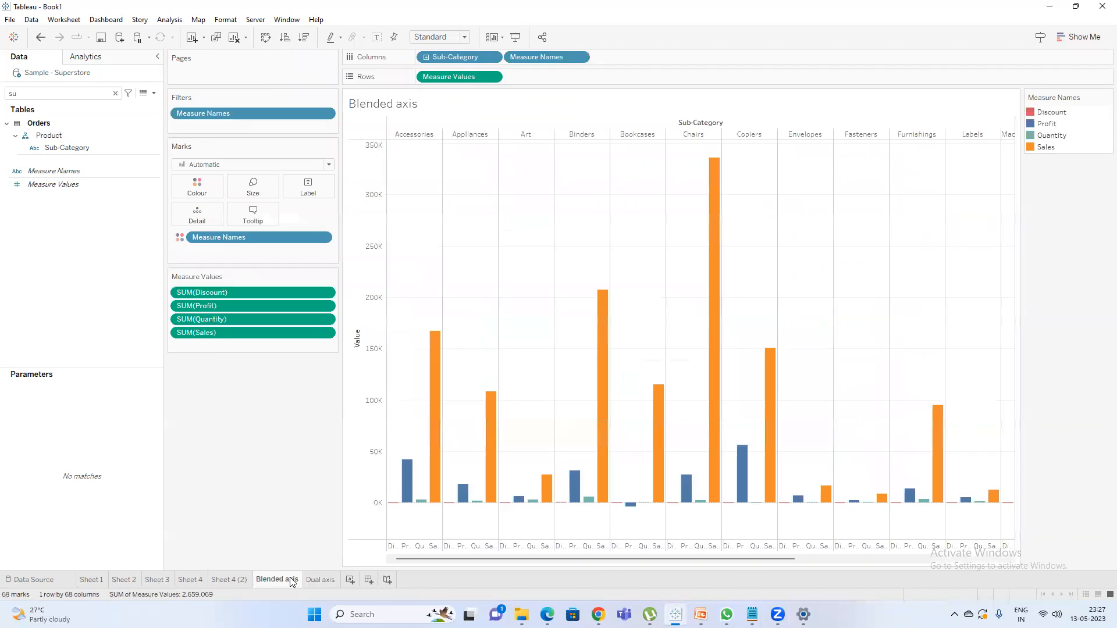
{"action": "left_click", "coordinate": [321, 584]}
{"action": "left_click", "coordinate": [277, 580]}
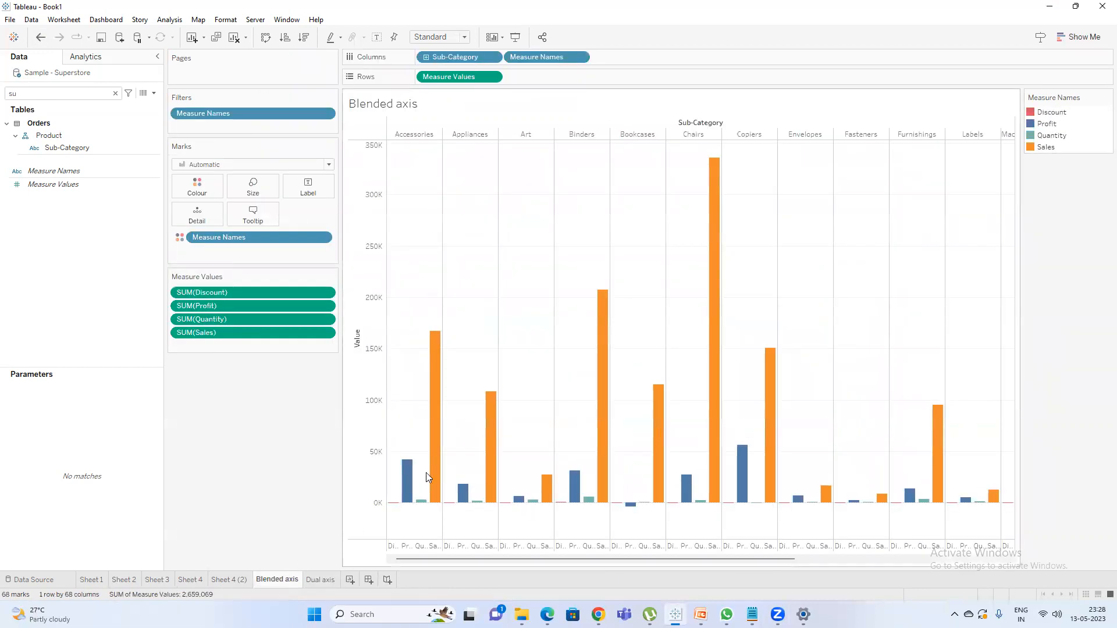
{"action": "left_click", "coordinate": [322, 580]}
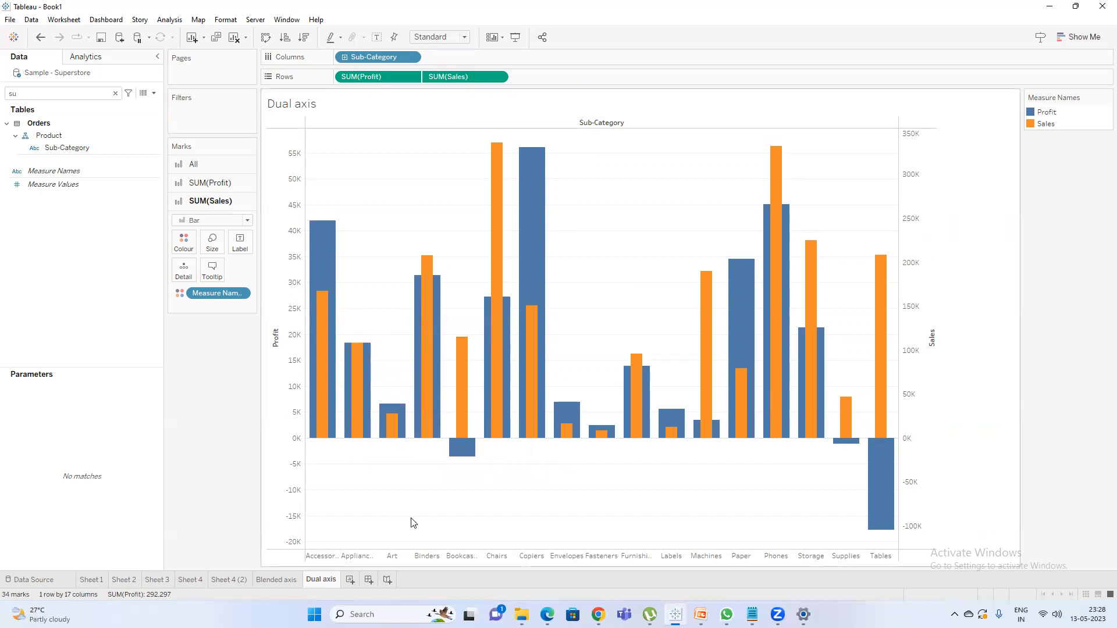
Switch to Notepad, highlight the "Drop lines" topic in the Blended axis note, and return to Tableau.
{"action": "mouse_move", "coordinate": [752, 614]}
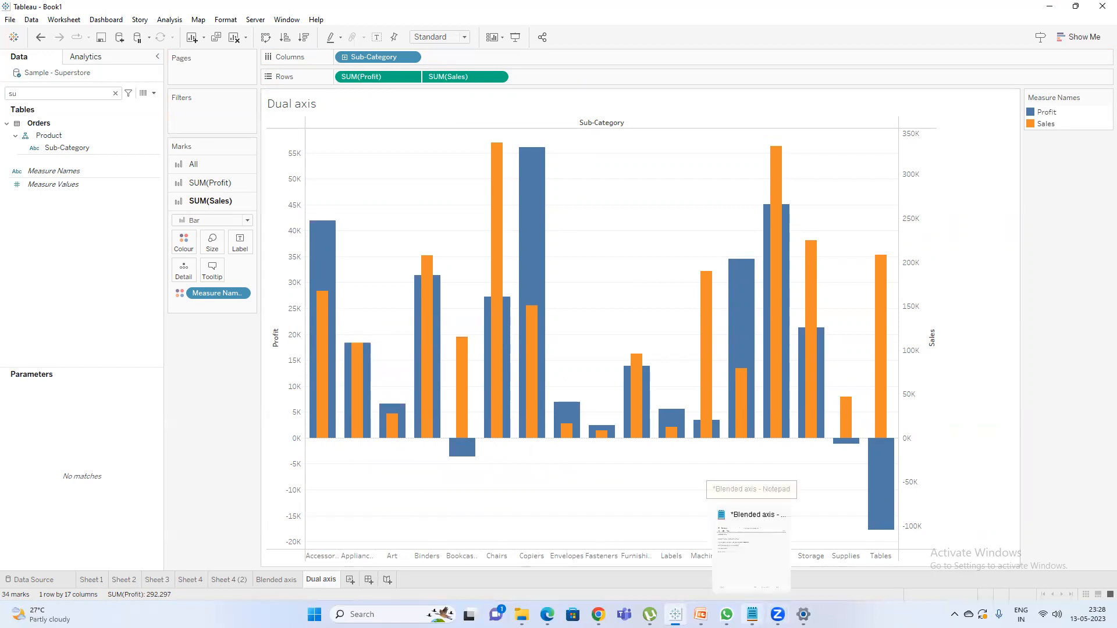
{"action": "left_click", "coordinate": [751, 524]}
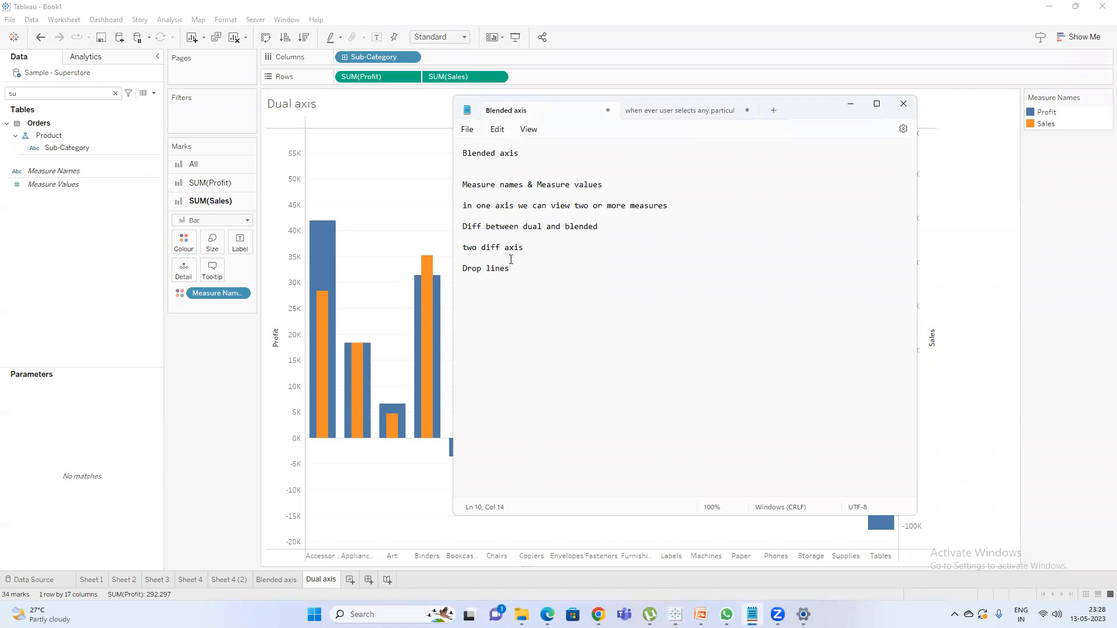
{"action": "left_click_drag", "start_coordinate": [517, 269], "coordinate": [411, 262]}
{"action": "left_click", "coordinate": [545, 282]}
{"action": "left_click_drag", "start_coordinate": [515, 267], "coordinate": [416, 261]}
{"action": "left_click", "coordinate": [417, 261]}
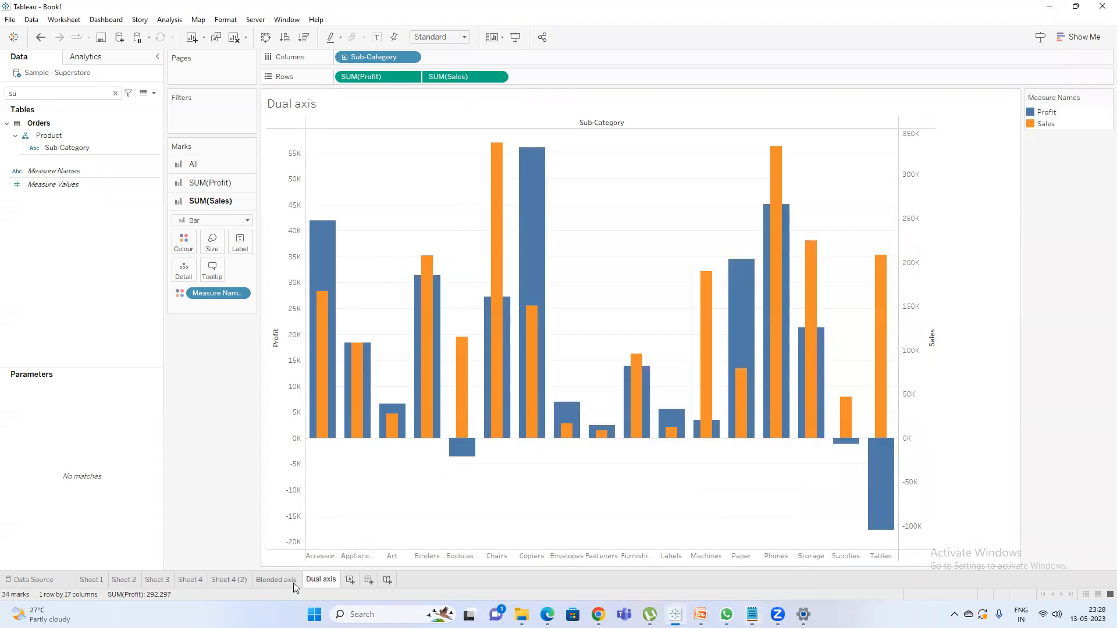
Create a new worksheet, search the fields for "sub", and add Sub-Category to the rows.
{"action": "left_click", "coordinate": [276, 580]}
{"action": "left_click", "coordinate": [318, 579]}
{"action": "left_click", "coordinate": [350, 580]}
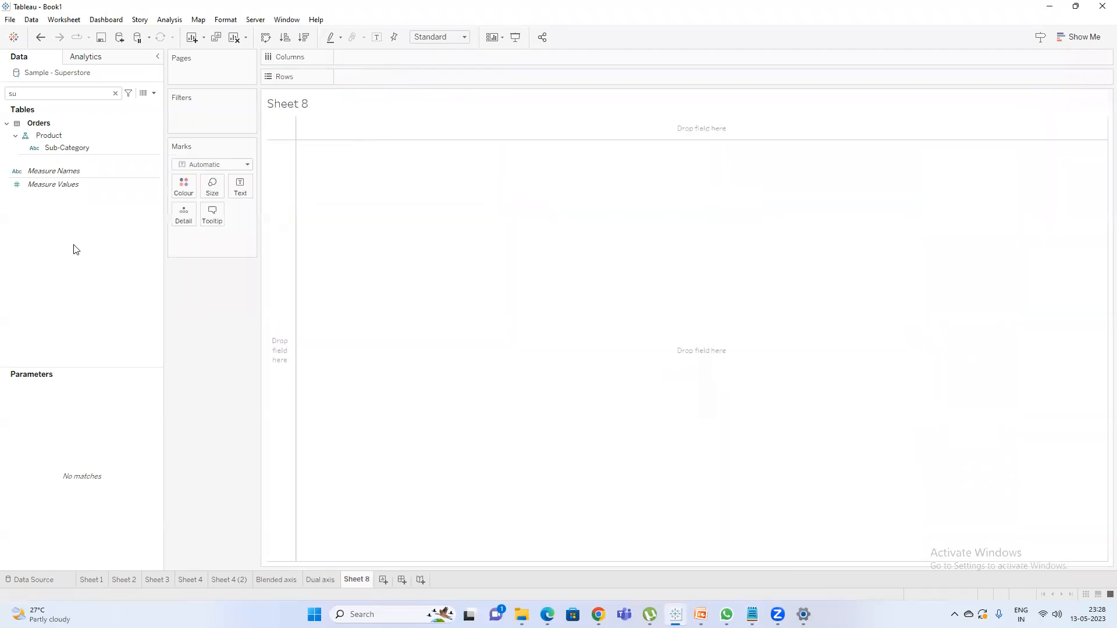
{"action": "left_click", "coordinate": [101, 94]}
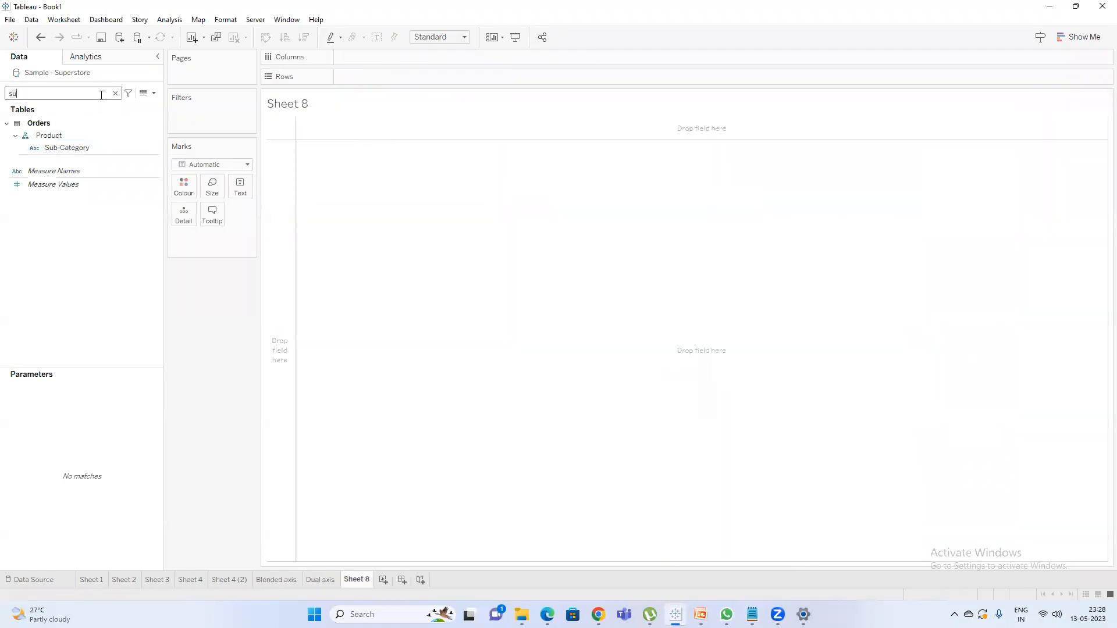
{"action": "type", "text": "b"}
{"action": "double_click", "coordinate": [88, 149]}
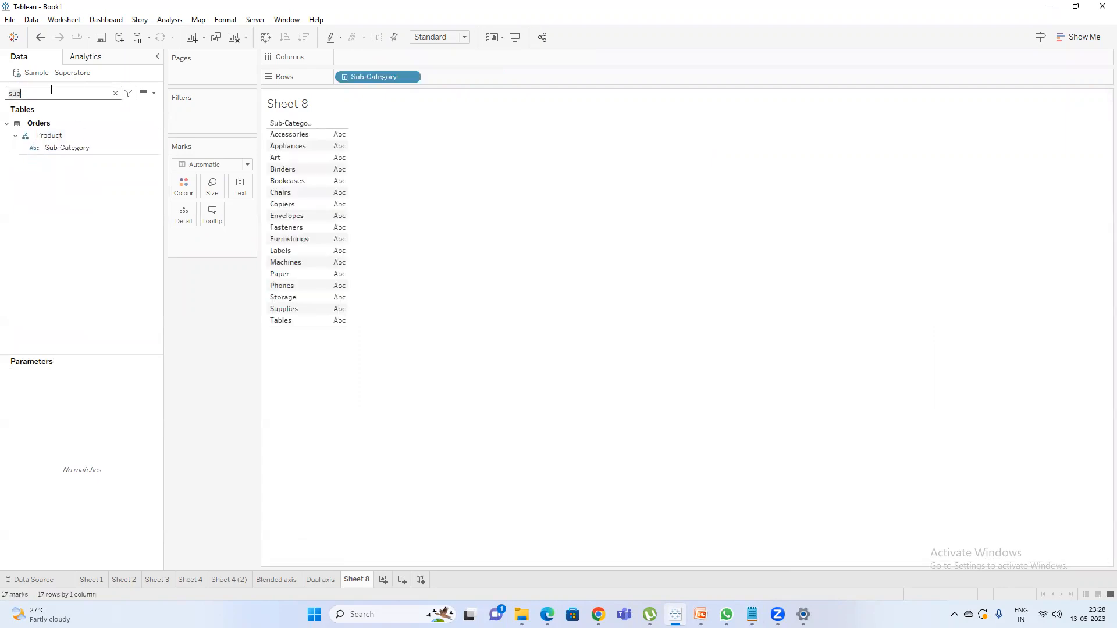
Search the fields for "sa" and add Sales to the Sub-Category table.
{"action": "key", "text": "BackSpace"}
{"action": "key", "text": "BackSpace"}
{"action": "type", "text": "a"}
{"action": "double_click", "coordinate": [66, 144]}
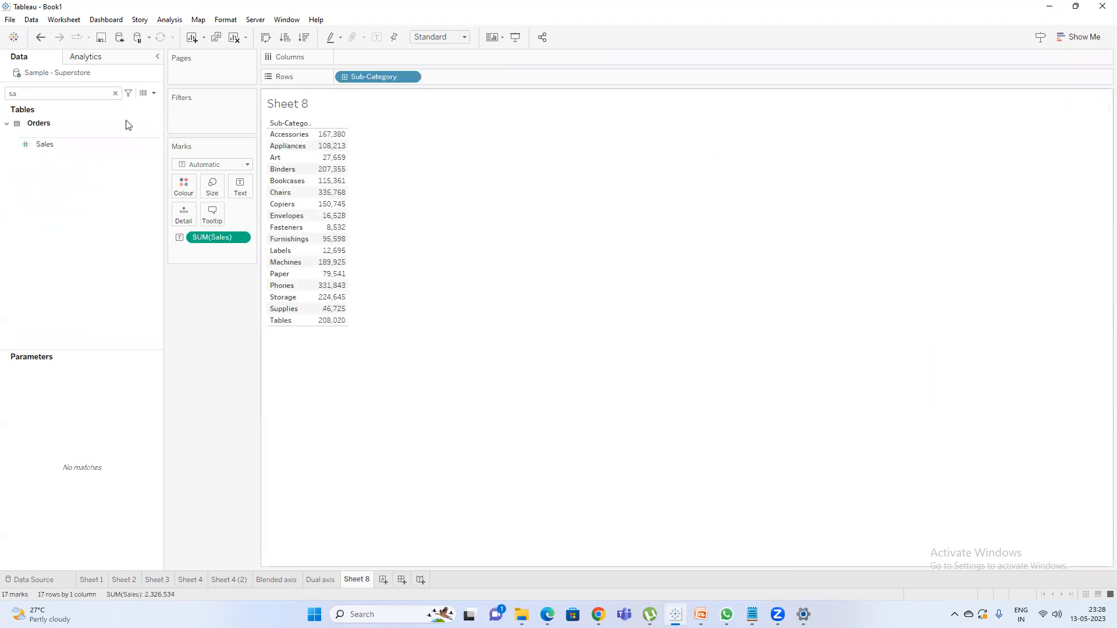
Convert the Sub-Category sales table to the circle views chart.
{"action": "left_click", "coordinate": [1079, 36]}
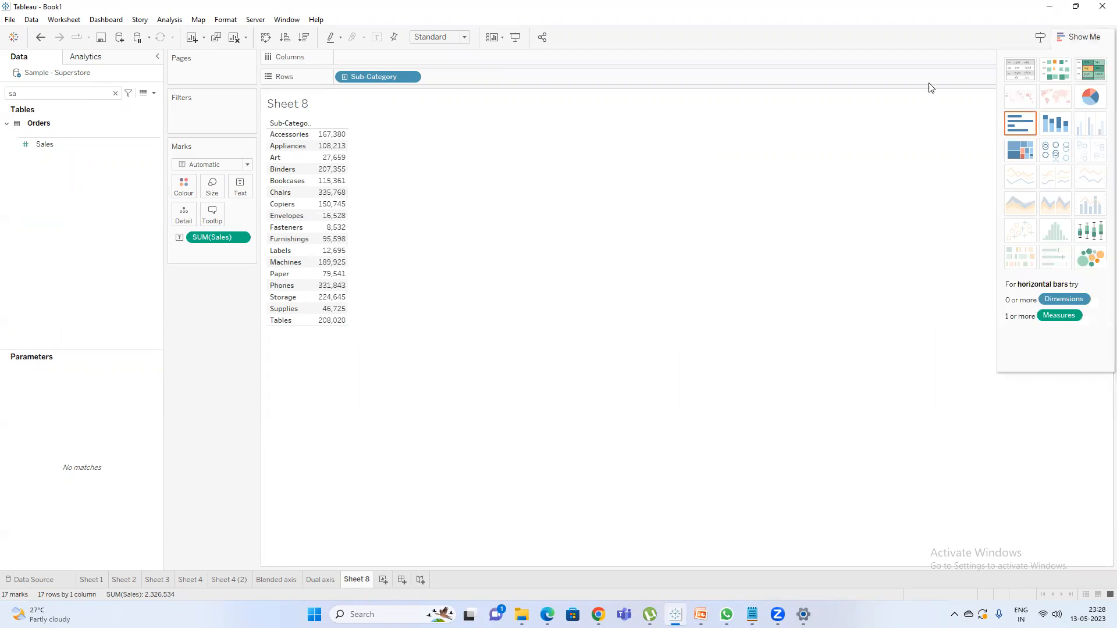
{"action": "left_click", "coordinate": [1055, 154]}
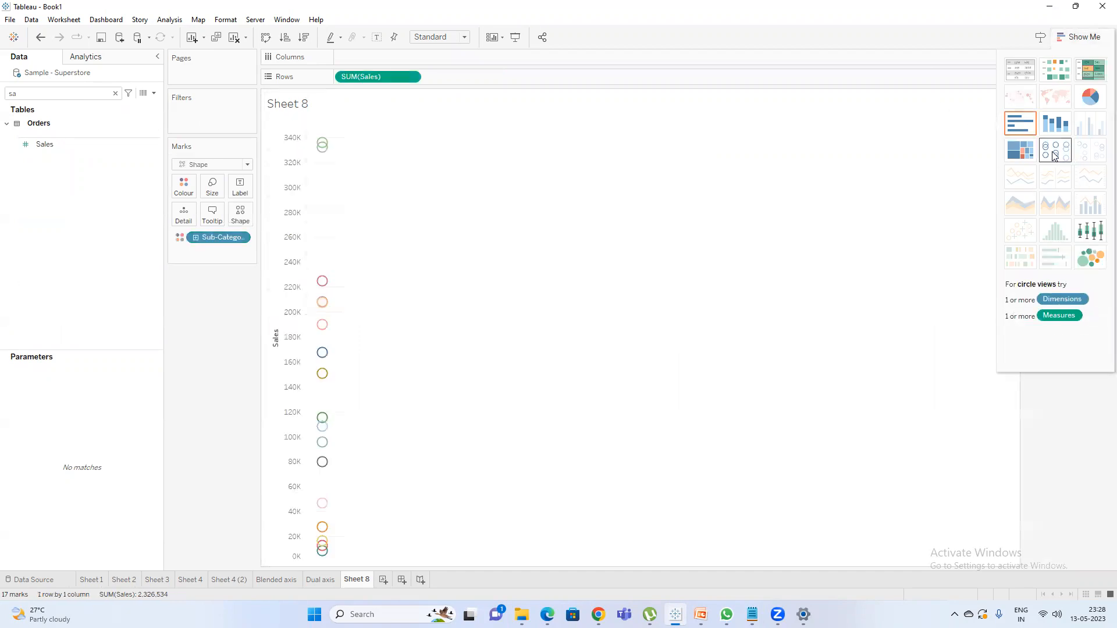
{"action": "left_click", "coordinate": [1081, 37]}
Place Sub-Category on the columns while keeping it on colour, and set the mark type to Circle.
{"action": "mouse_move", "coordinate": [219, 237]}
{"action": "left_mouse_down"}
{"action": "mouse_move", "coordinate": [402, 44]}
{"action": "mouse_move", "coordinate": [184, 186]}
{"action": "left_mouse_up"}
{"action": "left_click", "coordinate": [213, 167]}
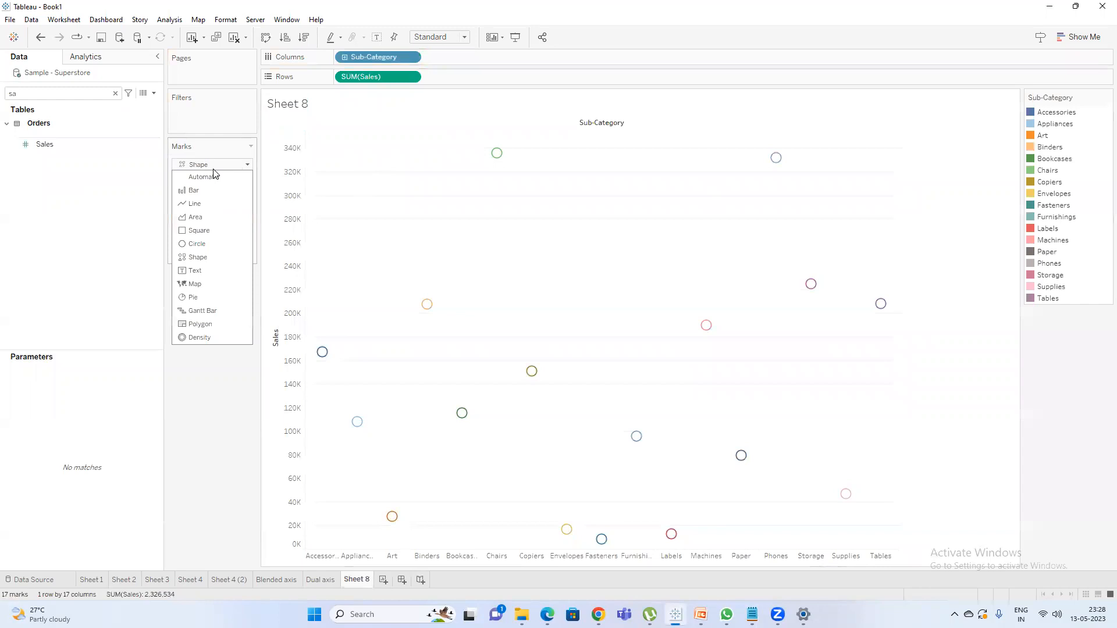
{"action": "left_click", "coordinate": [205, 248]}
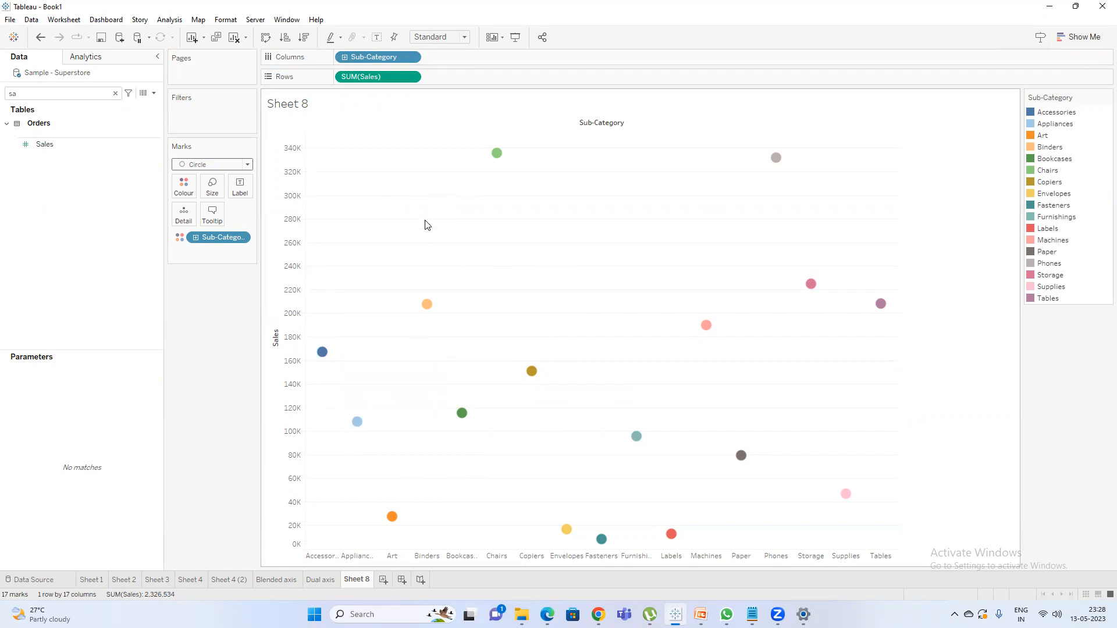
{"action": "right_click", "coordinate": [480, 300]}
{"action": "mouse_move", "coordinate": [541, 417]}
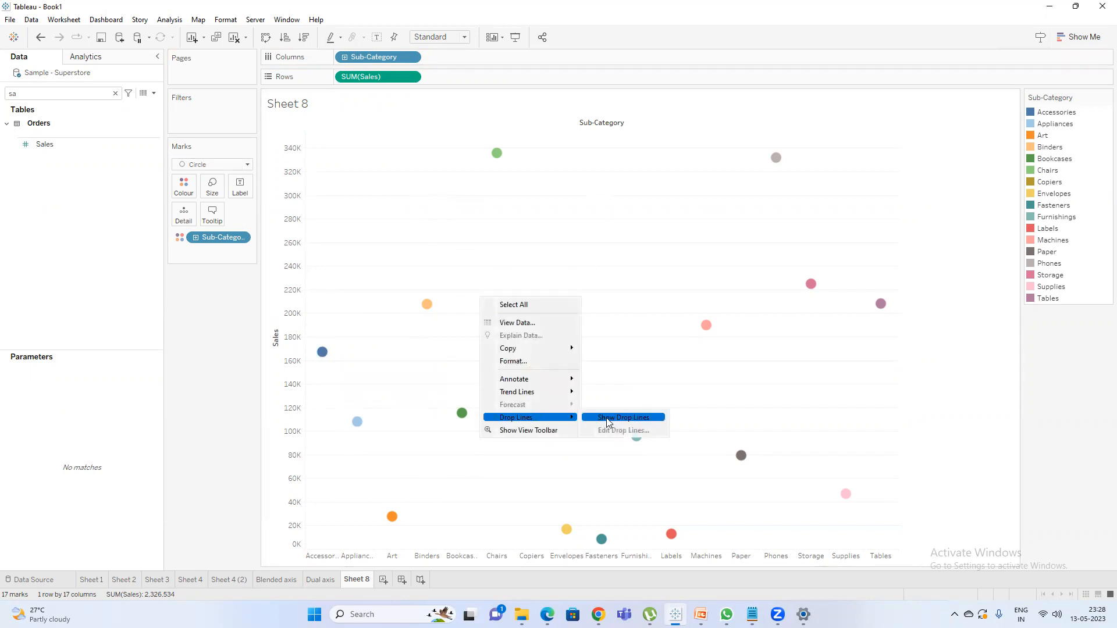
{"action": "left_click", "coordinate": [476, 222]}
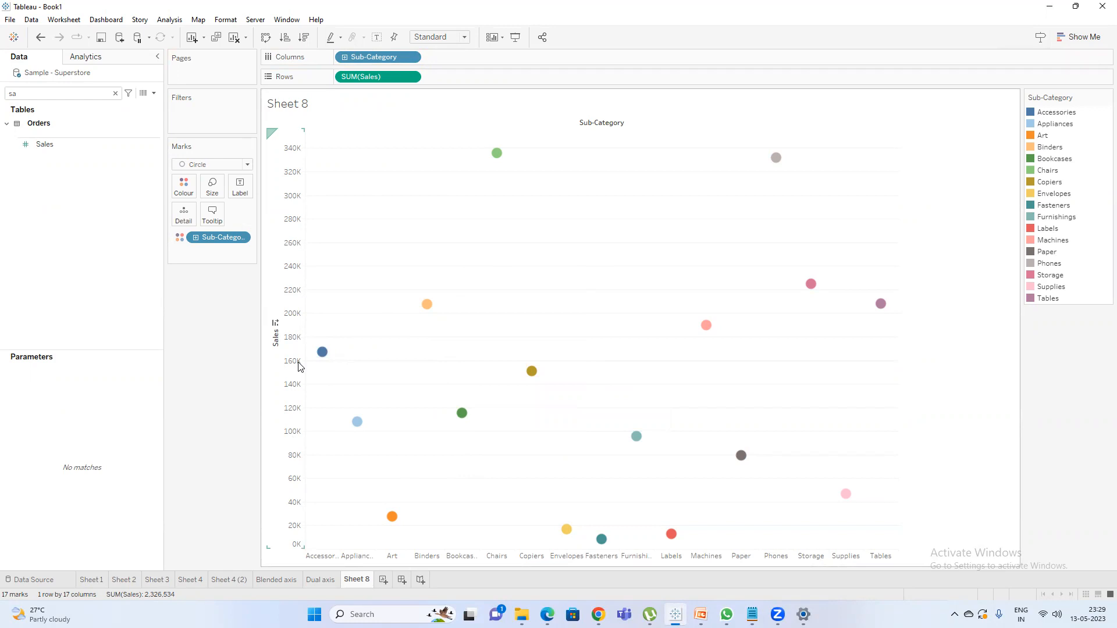
{"action": "mouse_move", "coordinate": [323, 355]}
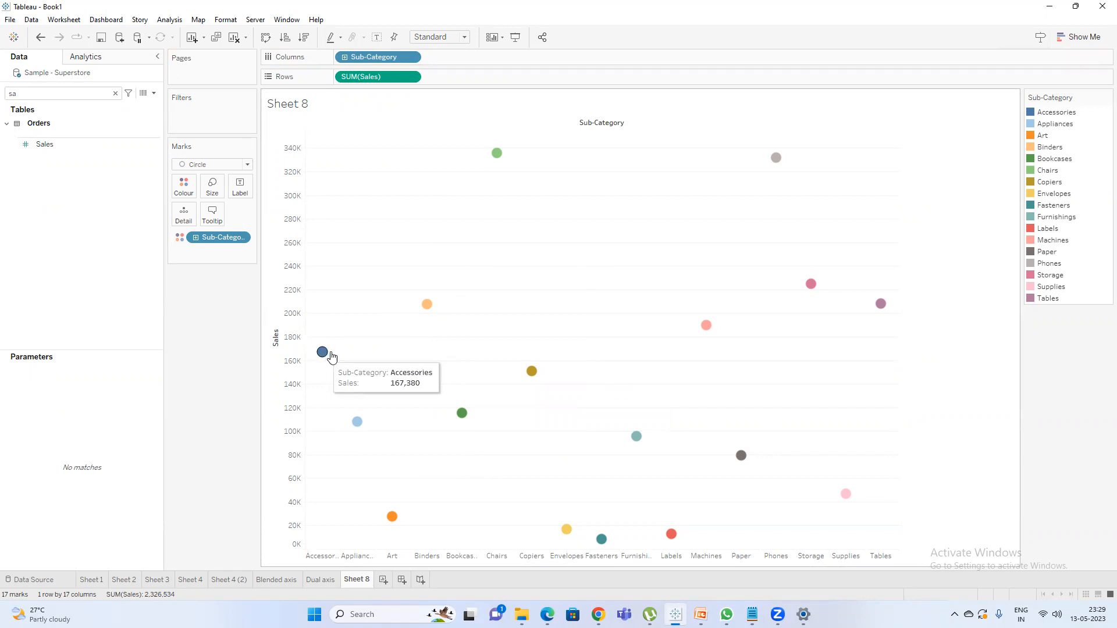
{"action": "right_click", "coordinate": [473, 344]}
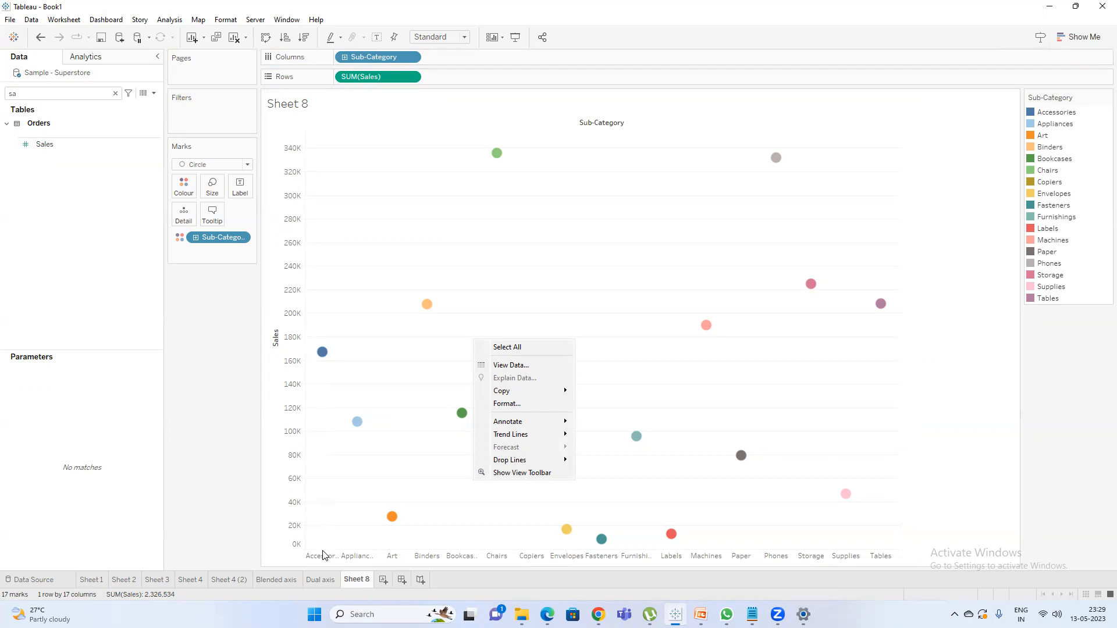
Show drop lines on the chart and accept the options Y Axis, Only when selected, and labels None.
{"action": "right_click", "coordinate": [457, 326]}
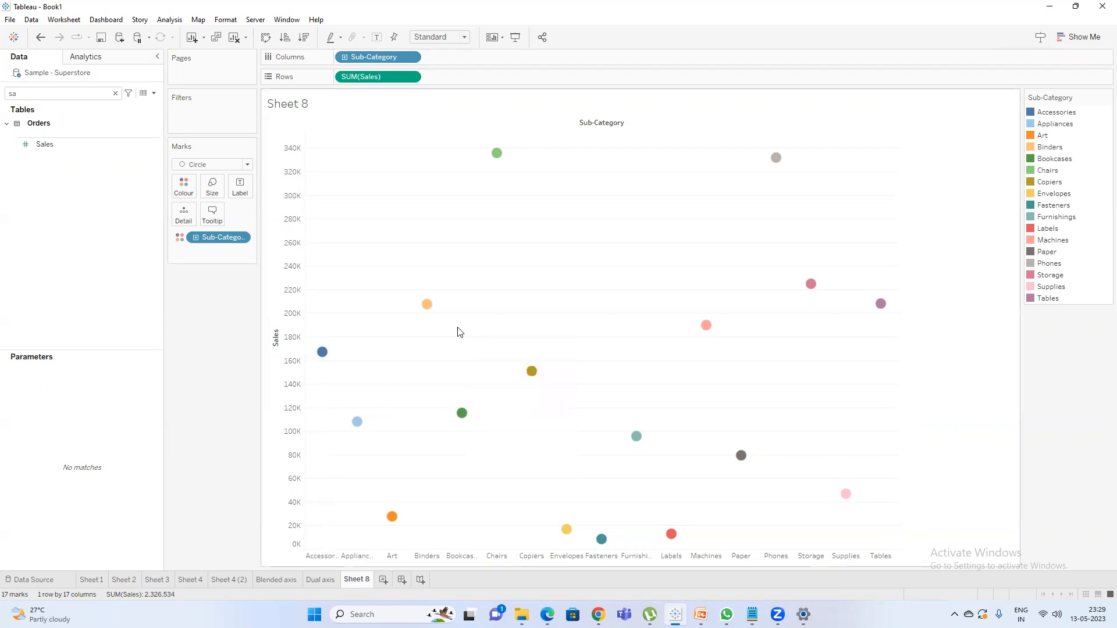
{"action": "mouse_move", "coordinate": [527, 447]}
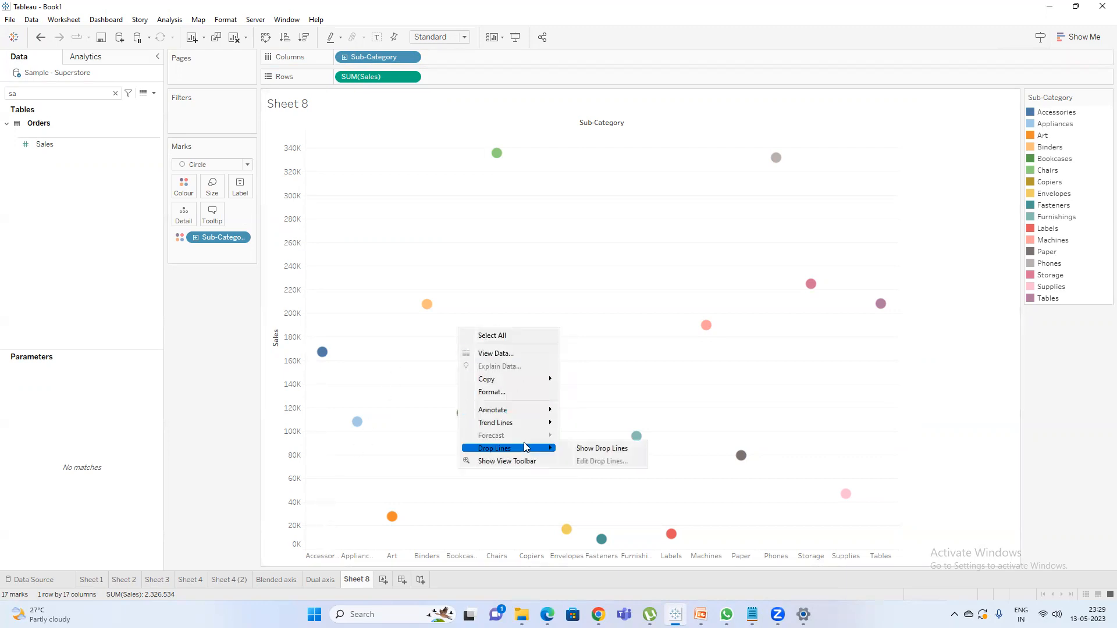
{"action": "left_click", "coordinate": [599, 448]}
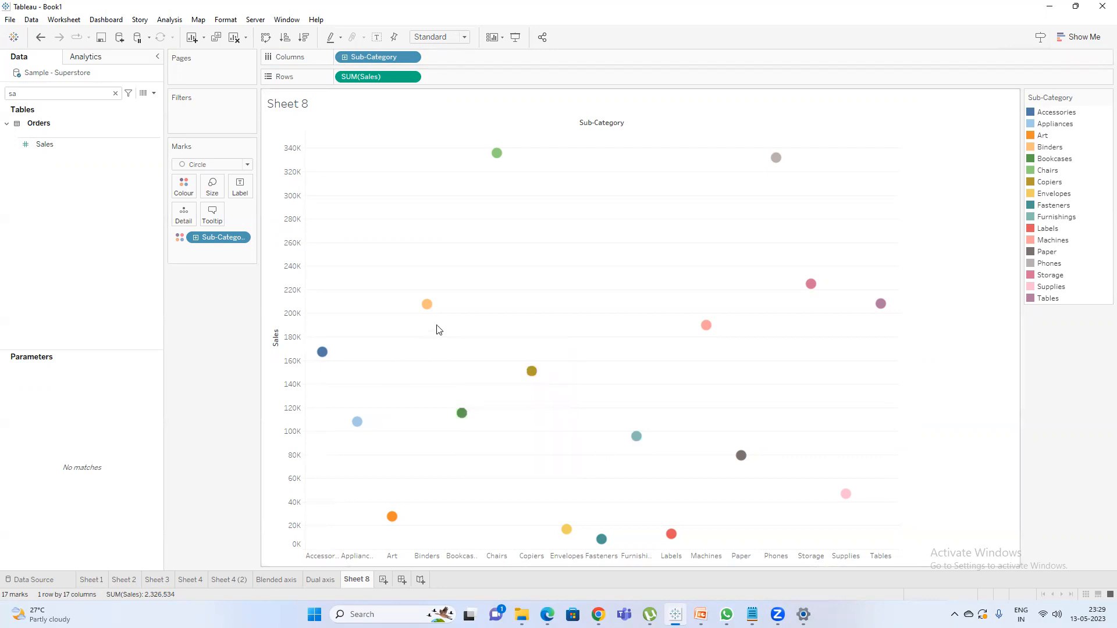
{"action": "right_click", "coordinate": [474, 319]}
{"action": "mouse_move", "coordinate": [553, 437]}
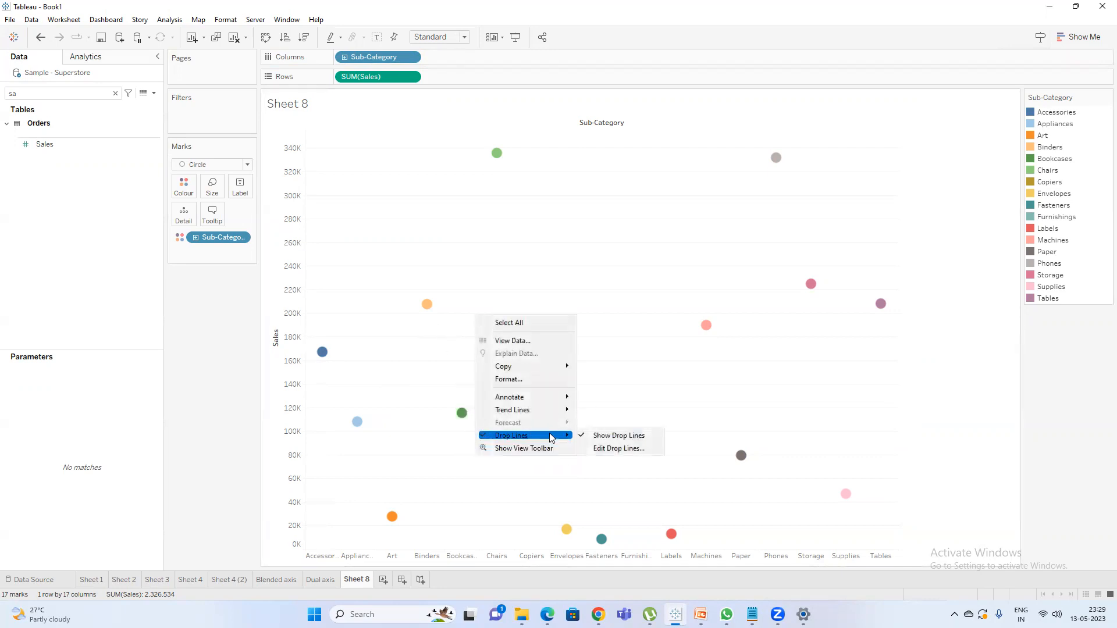
{"action": "left_click", "coordinate": [608, 448]}
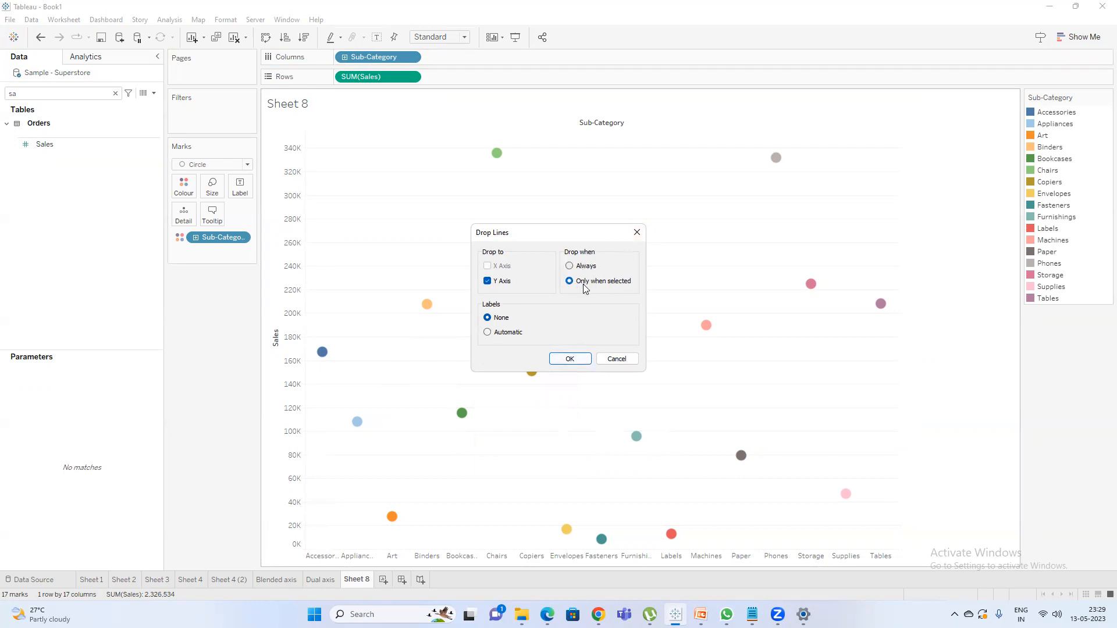
{"action": "left_click", "coordinate": [570, 360]}
Select the Accessories mark and the Binders mark in turn to examine their drop lines.
{"action": "left_click", "coordinate": [320, 355]}
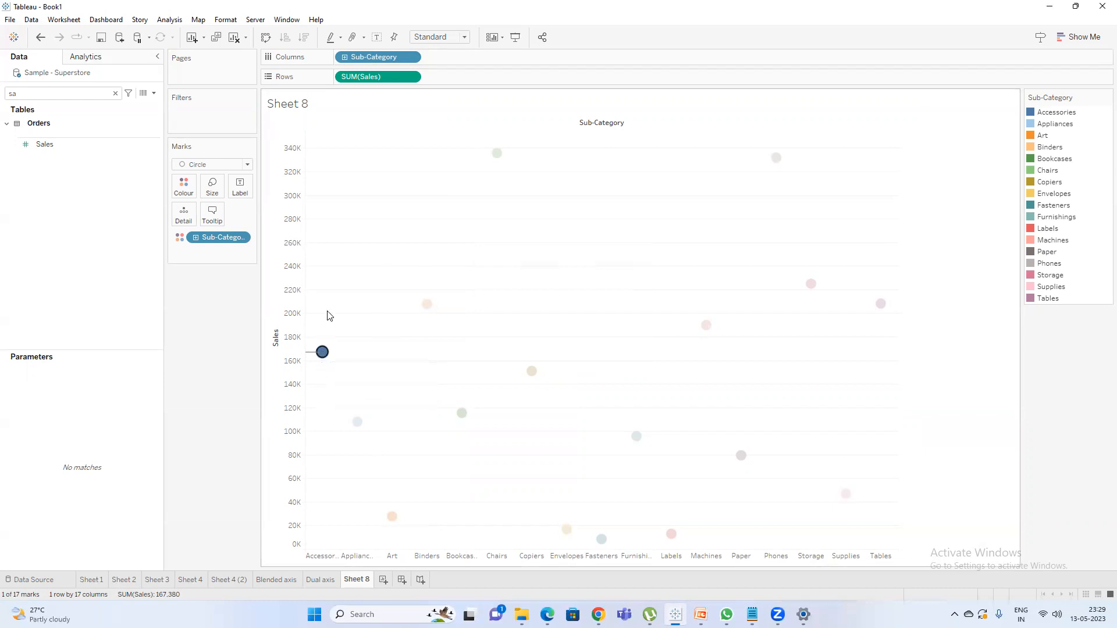
{"action": "left_click", "coordinate": [374, 323]}
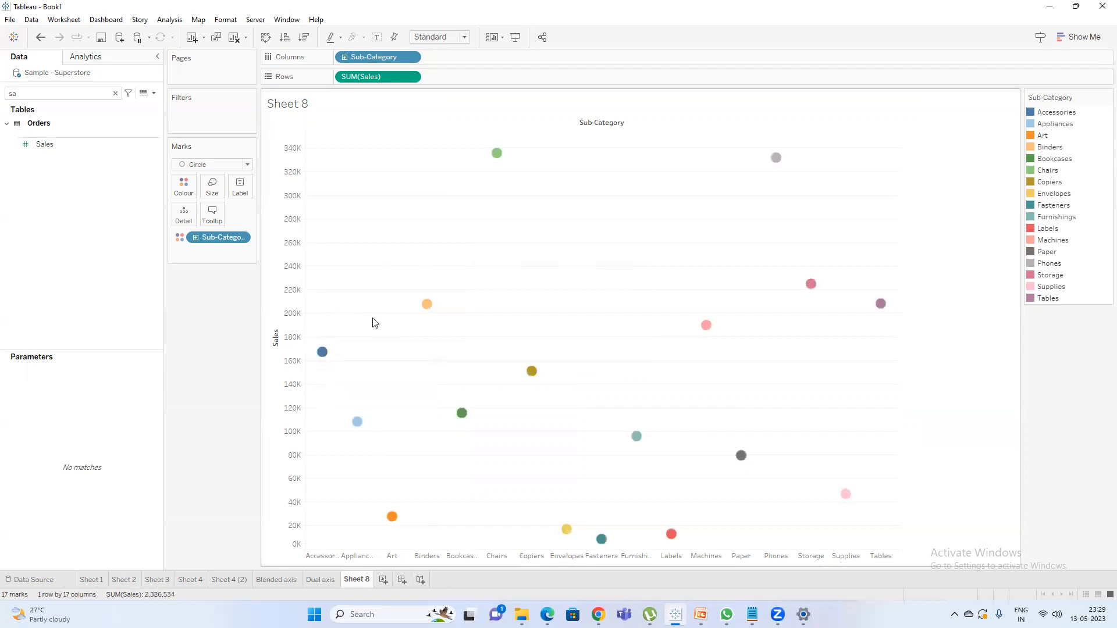
{"action": "left_click", "coordinate": [427, 305]}
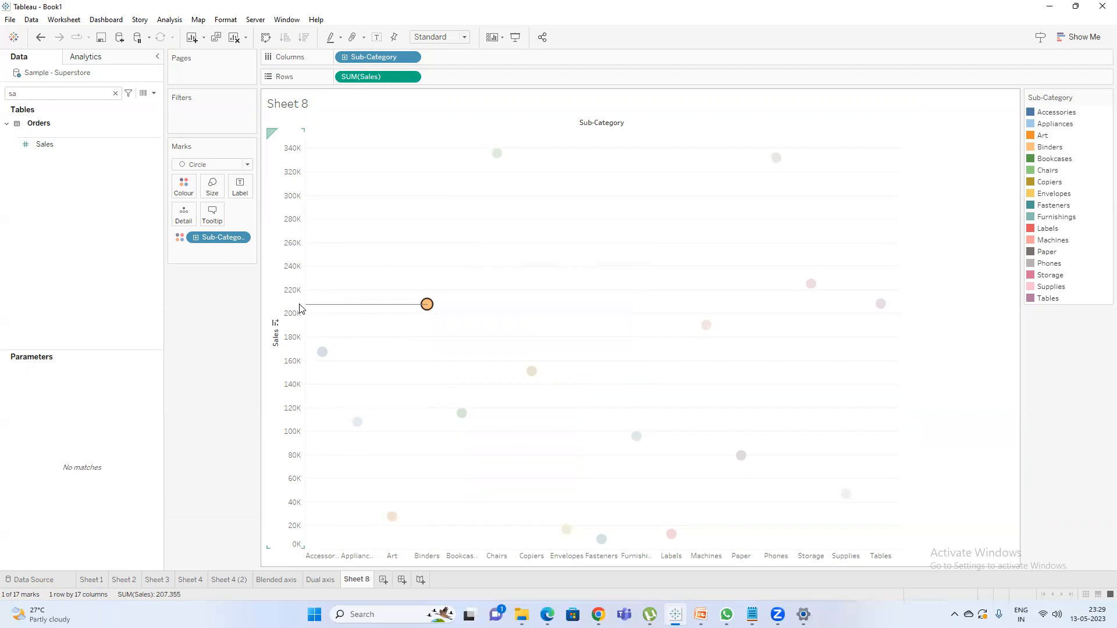
Select the Phones mark to examine its drop line, and clear the selection.
{"action": "mouse_move", "coordinate": [428, 310]}
{"action": "left_click", "coordinate": [777, 158]}
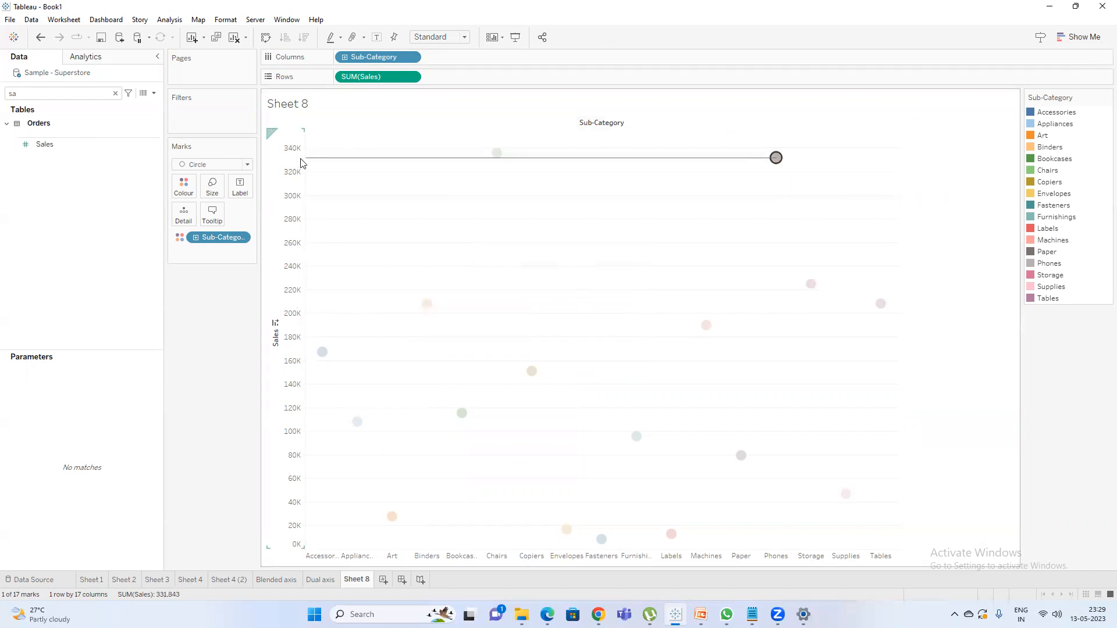
{"action": "mouse_move", "coordinate": [777, 163]}
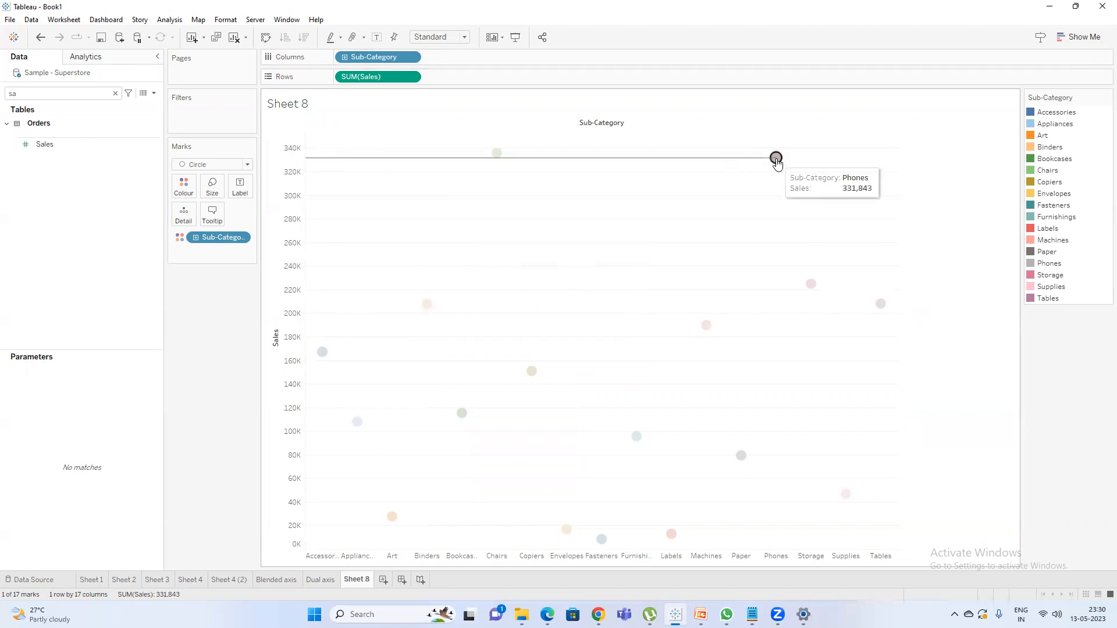
{"action": "left_click", "coordinate": [589, 249]}
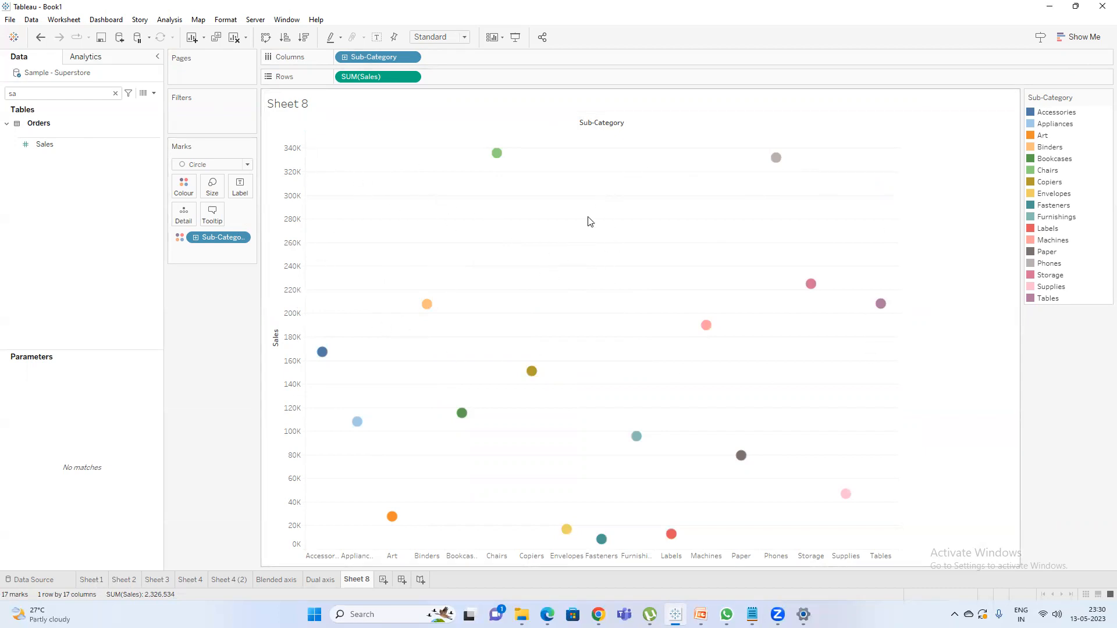
Edit the chart's drop lines so they are drawn always for every mark.
{"action": "right_click", "coordinate": [570, 235]}
{"action": "mouse_move", "coordinate": [639, 352]}
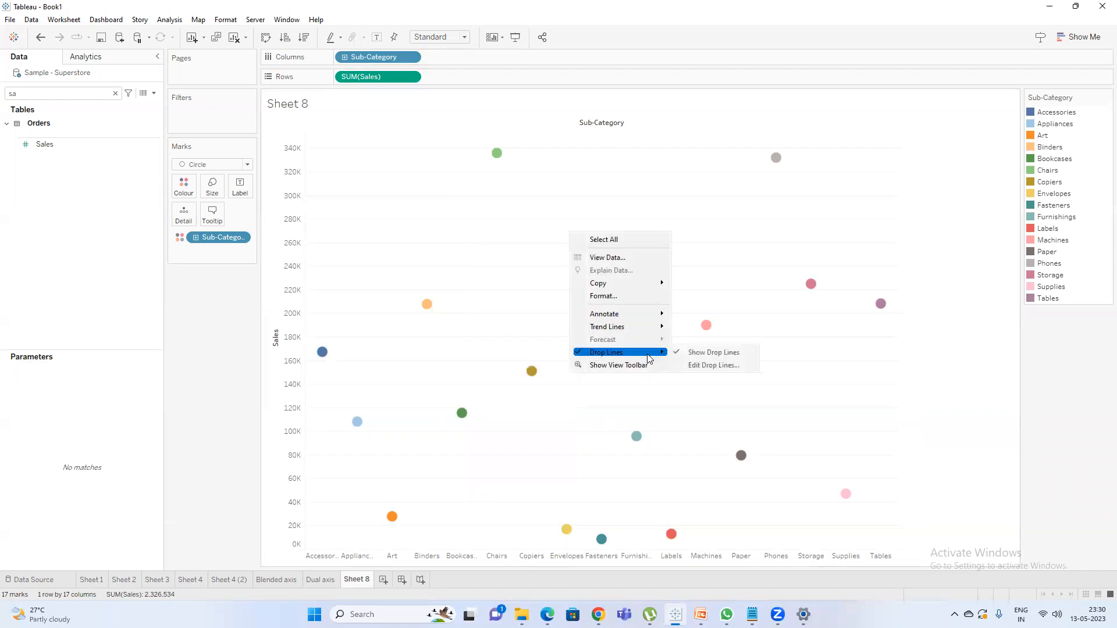
{"action": "left_click", "coordinate": [714, 365]}
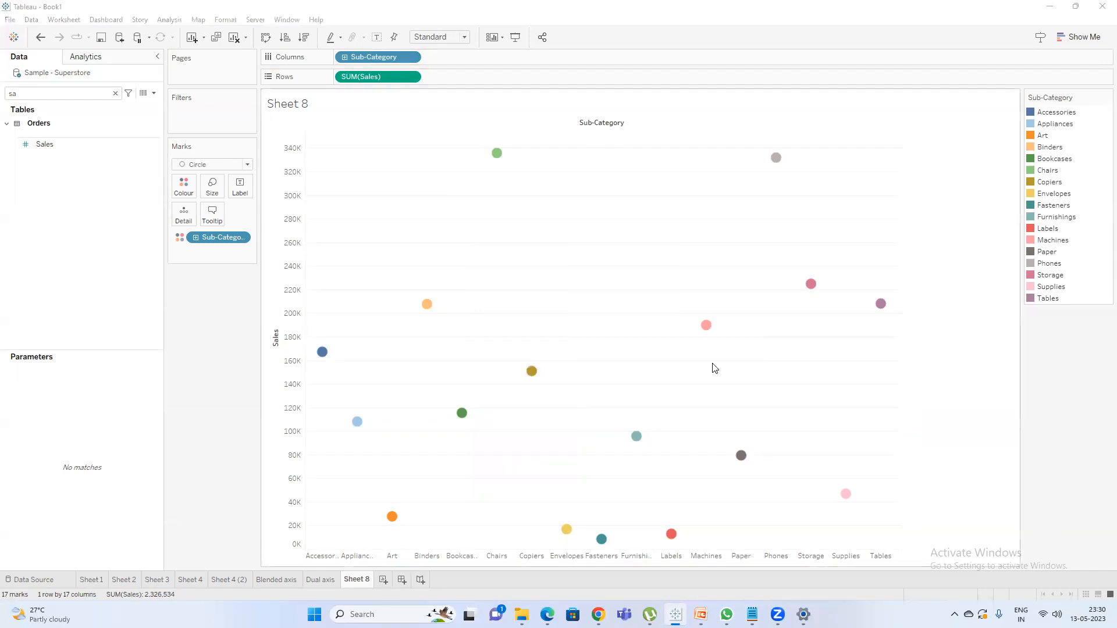
{"action": "left_click", "coordinate": [660, 251]}
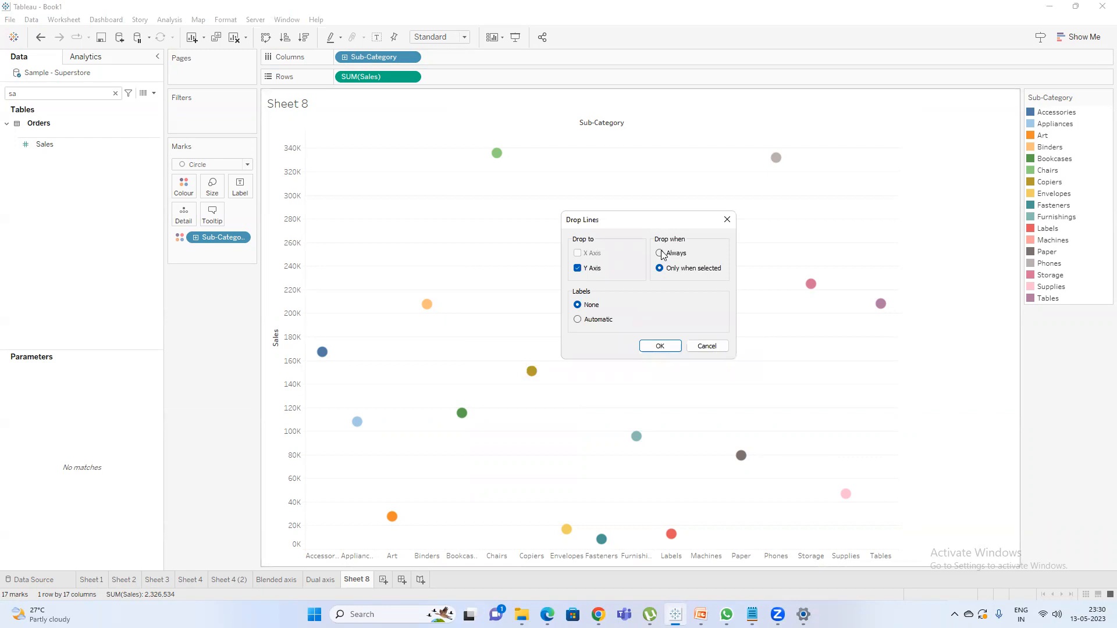
{"action": "left_click", "coordinate": [661, 346]}
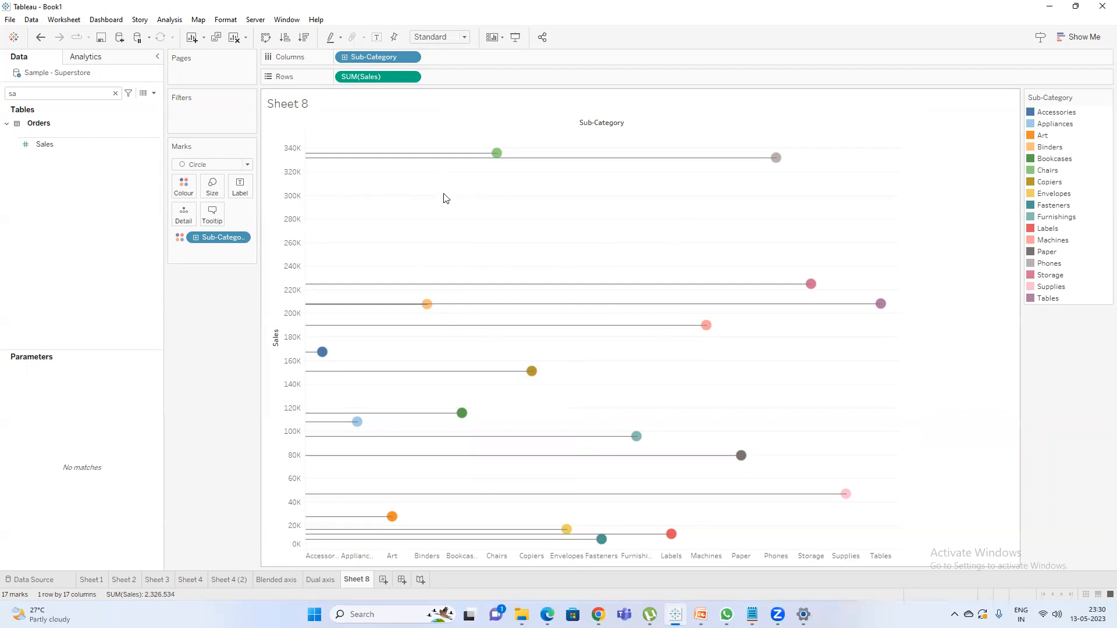
Try automatic labels on the drop lines and undo that change.
{"action": "right_click", "coordinate": [511, 195]}
{"action": "mouse_move", "coordinate": [576, 313]}
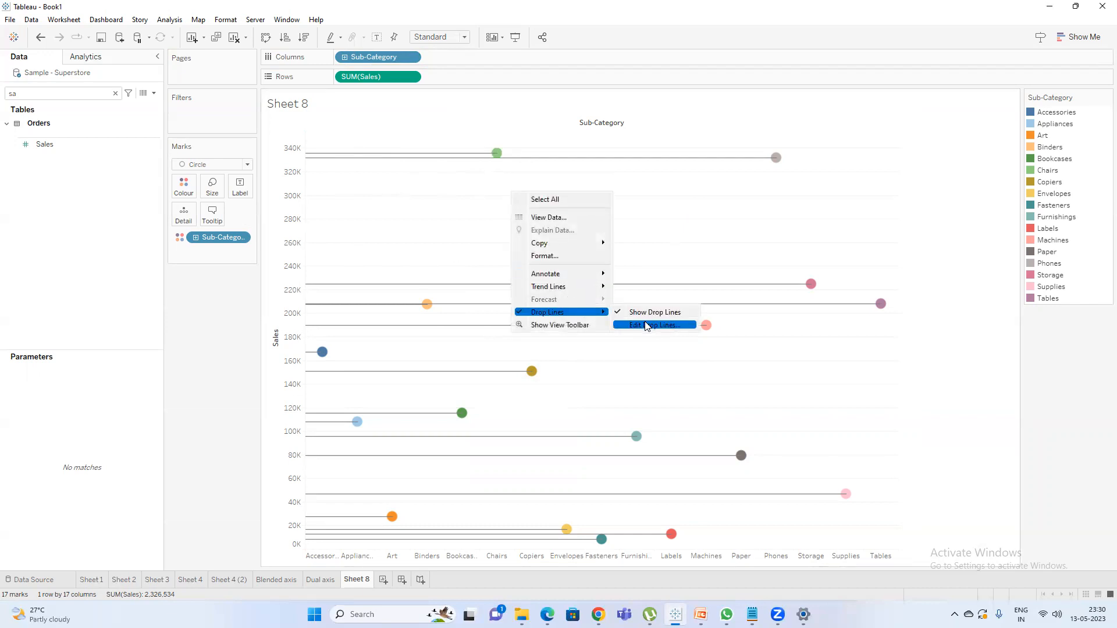
{"action": "left_click", "coordinate": [646, 325]}
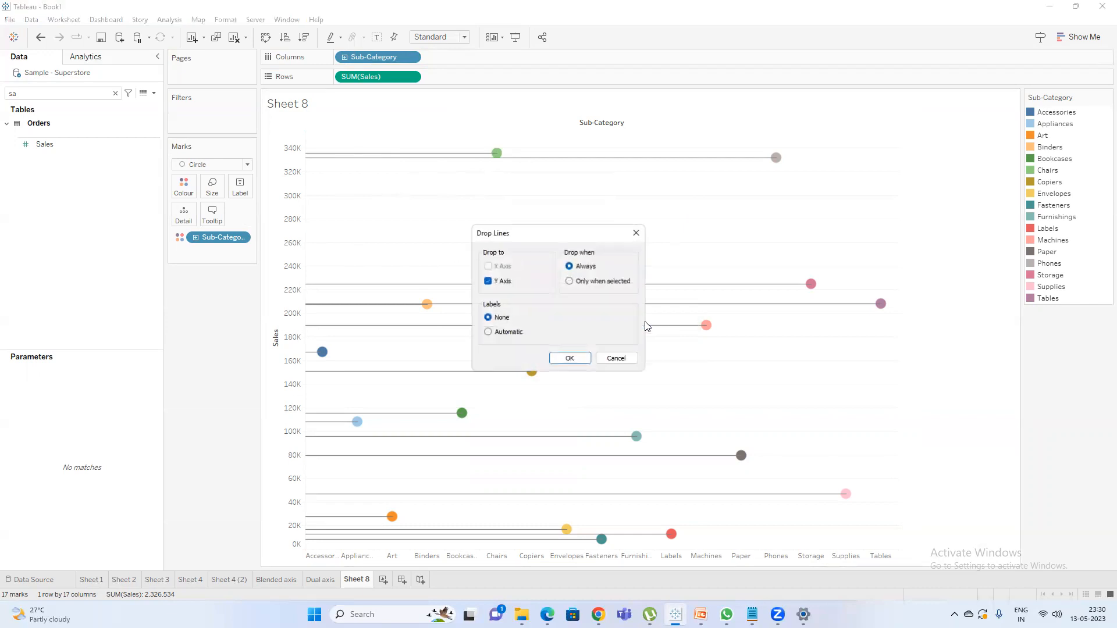
{"action": "left_click", "coordinate": [498, 336]}
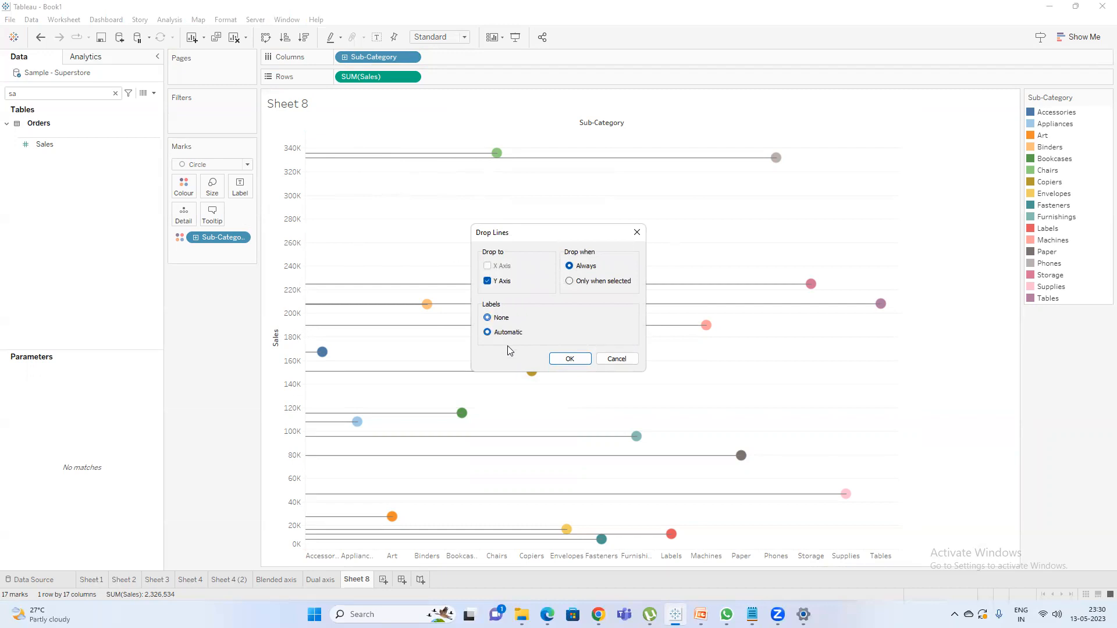
{"action": "left_click", "coordinate": [570, 359]}
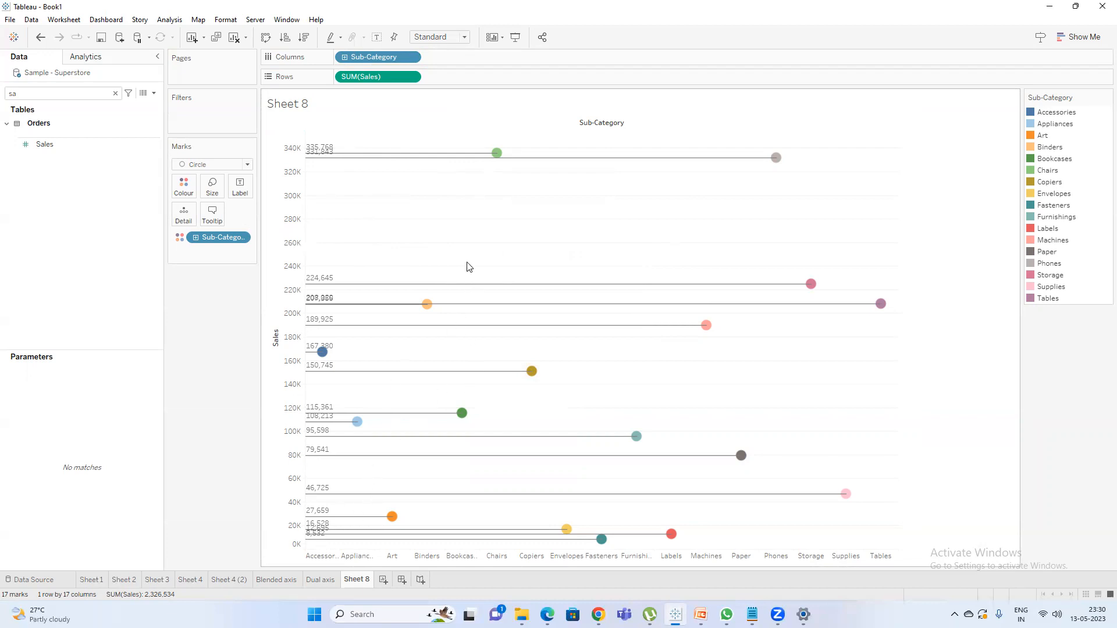
{"action": "key", "text": "ctrl+z"}
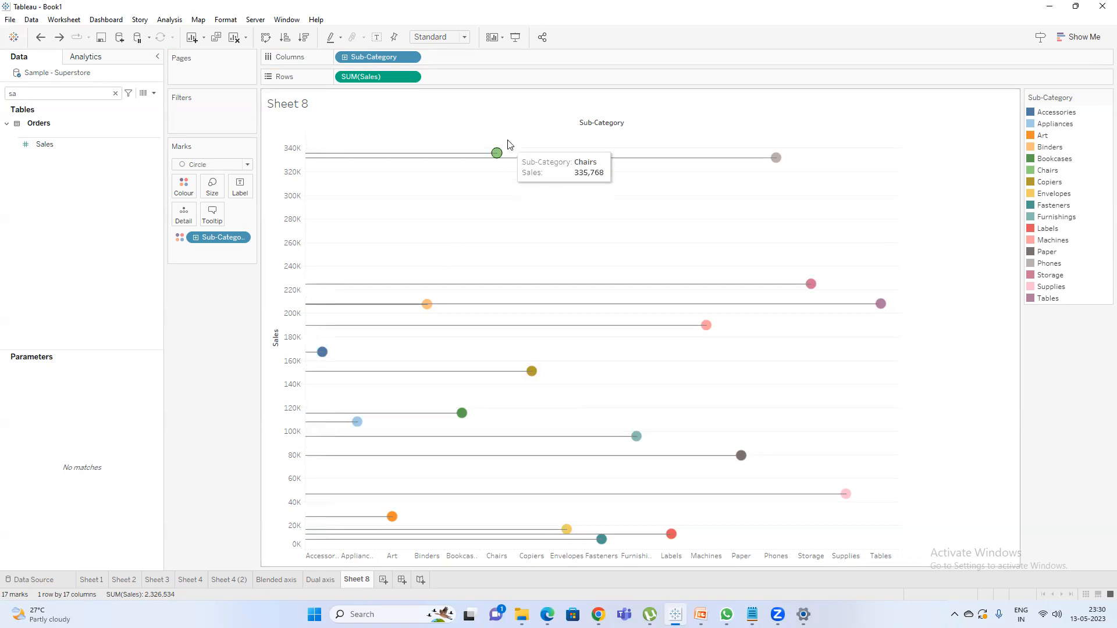
Show mark labels on the Sub-Category circles.
{"action": "left_click", "coordinate": [376, 38]}
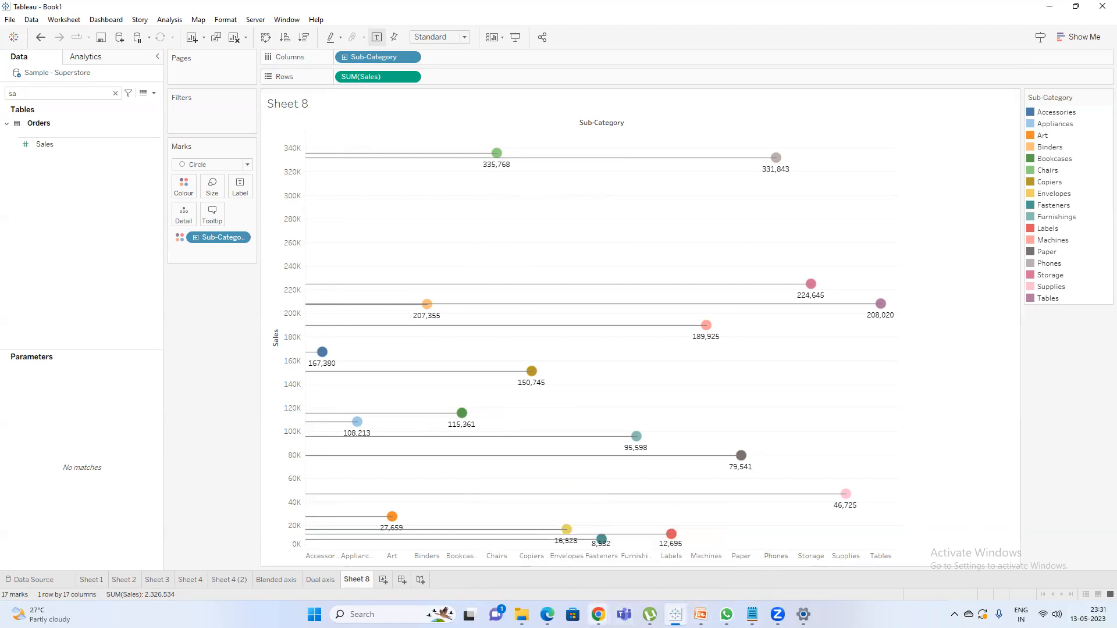
Check the Google Meet call in Chrome and return to Tableau.
{"action": "mouse_move", "coordinate": [598, 612]}
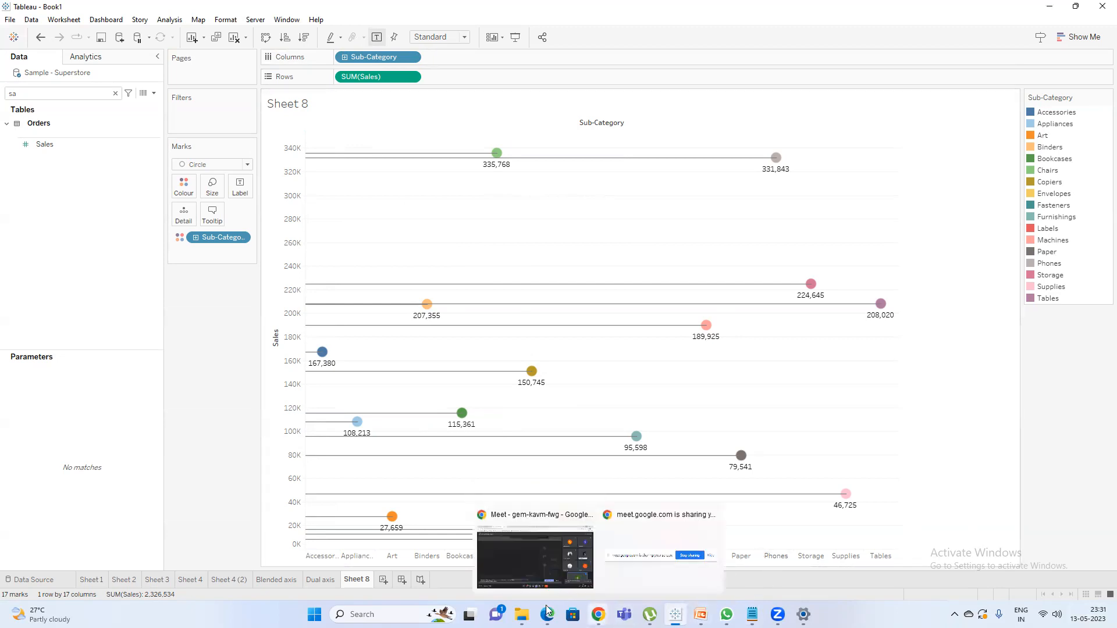
{"action": "left_click", "coordinate": [546, 559]}
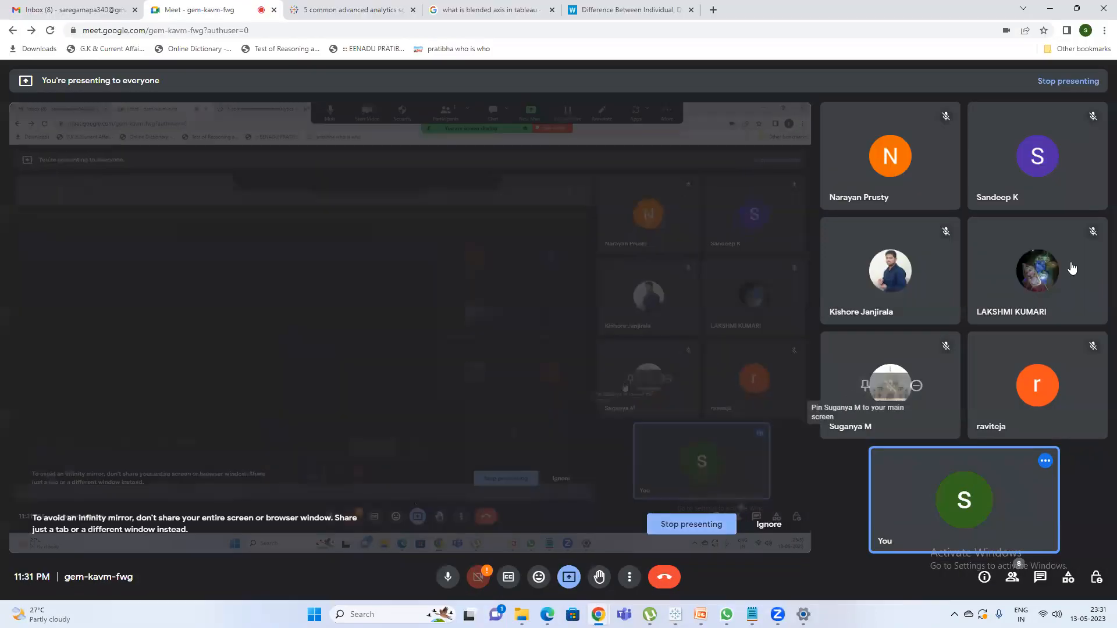
{"action": "left_click", "coordinate": [1051, 8]}
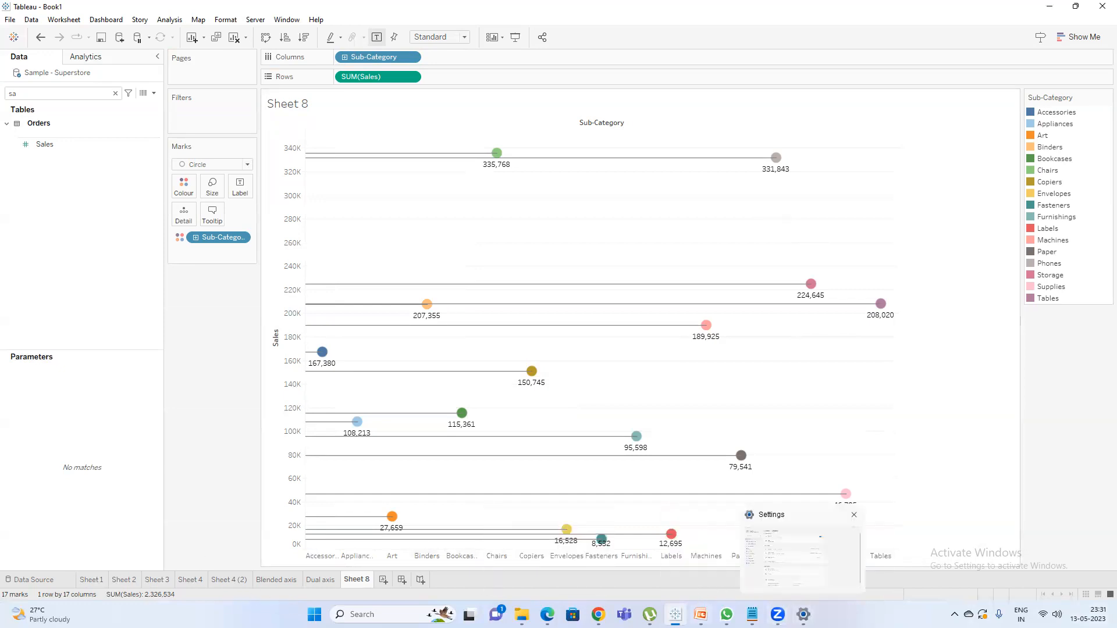
Switch to the PowerPoint training deck, review the slides on Top 5 and Bottom 5 in a single chart using sets, and return to Tableau.
{"action": "mouse_move", "coordinate": [700, 615]}
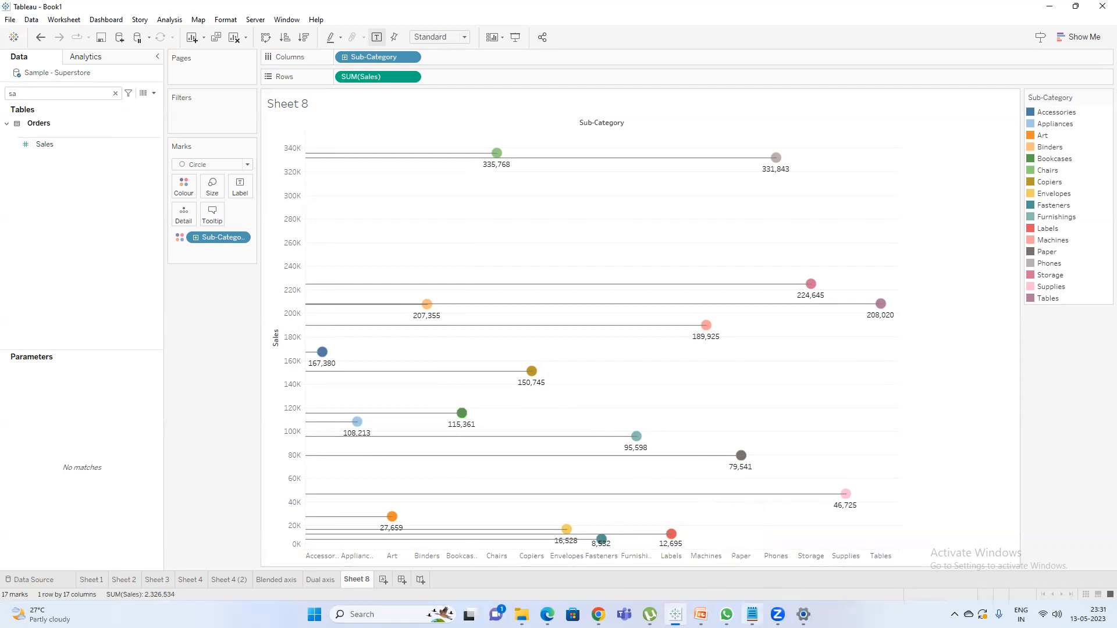
{"action": "left_click", "coordinate": [700, 615]}
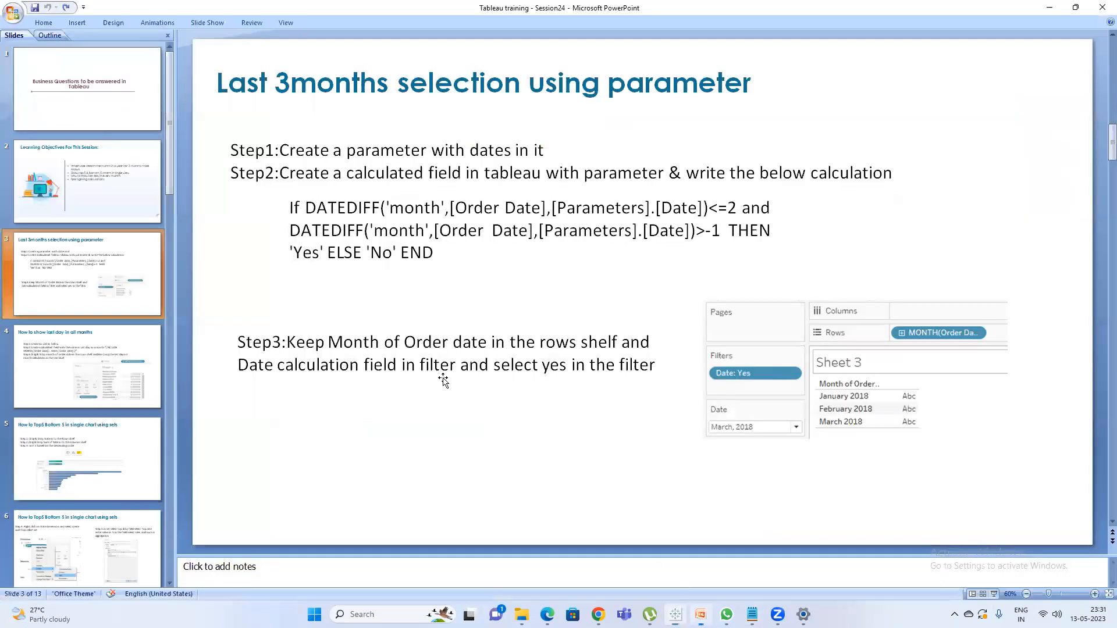
{"action": "left_click", "coordinate": [92, 384]}
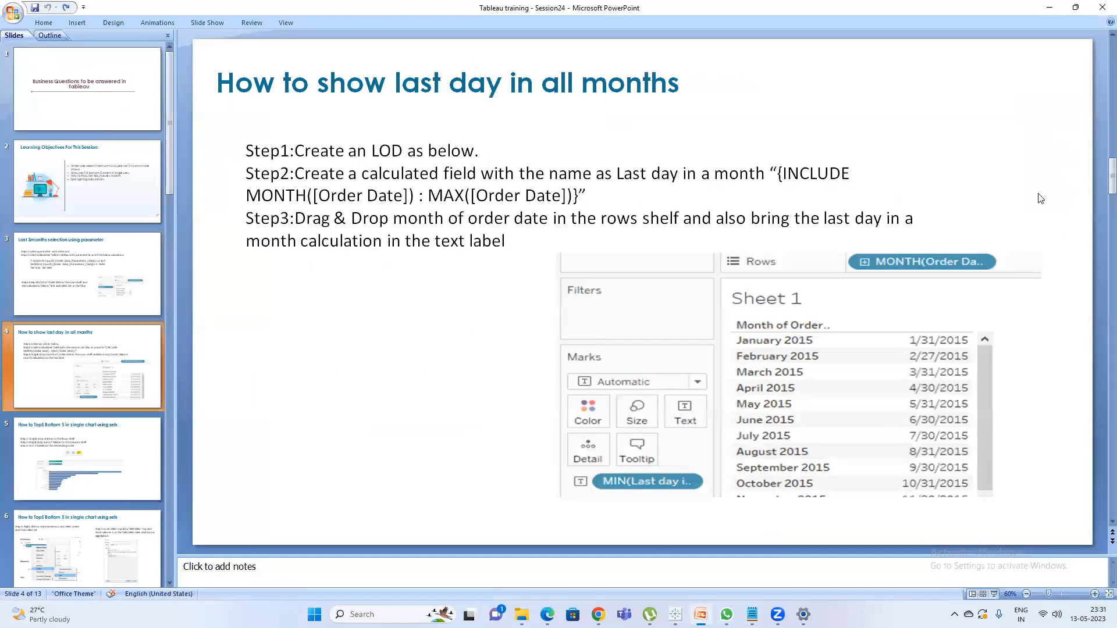
{"action": "scroll", "coordinate": [1040, 199], "scroll_direction": "down", "scroll_amount": 1}
{"action": "scroll", "coordinate": [1040, 198], "scroll_direction": "down", "scroll_amount": 1}
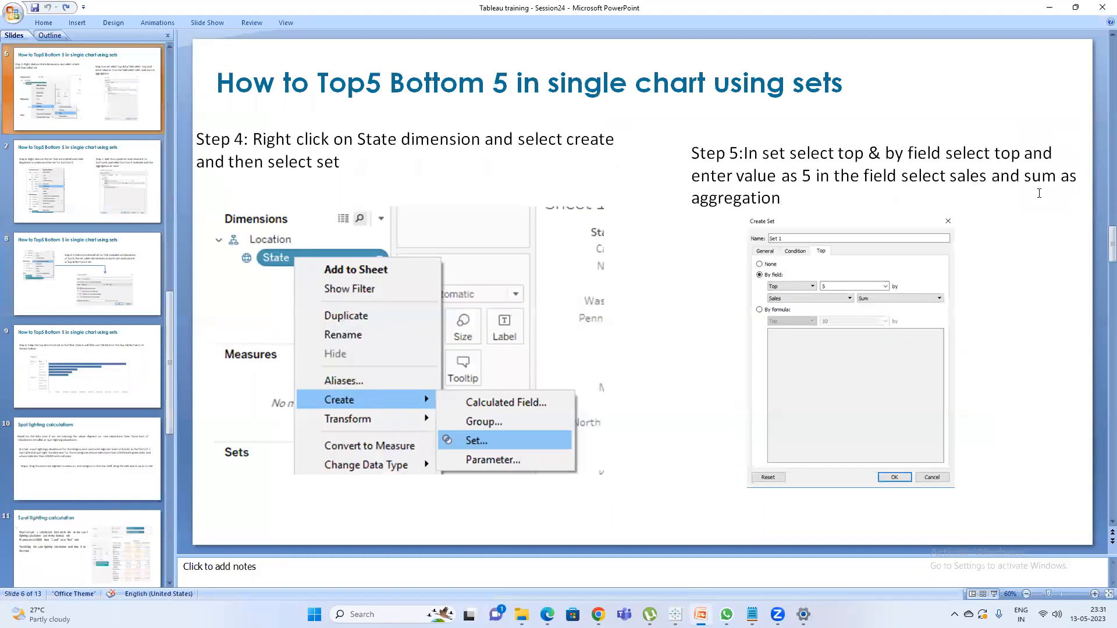
{"action": "scroll", "coordinate": [1039, 193], "scroll_direction": "down", "scroll_amount": 1}
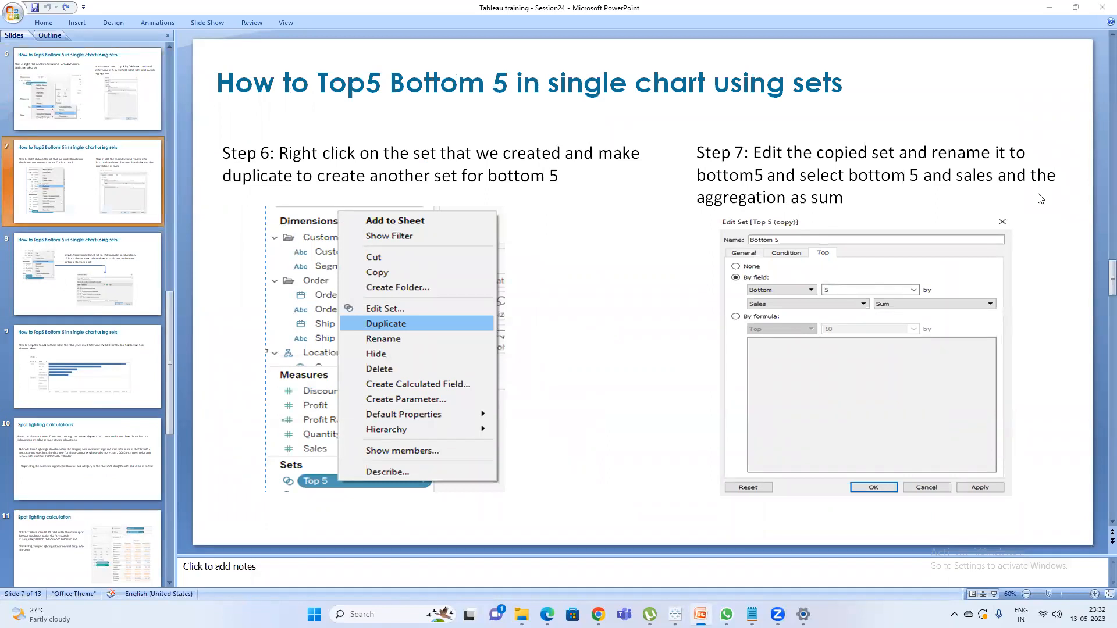
{"action": "key", "text": "alt+Tab"}
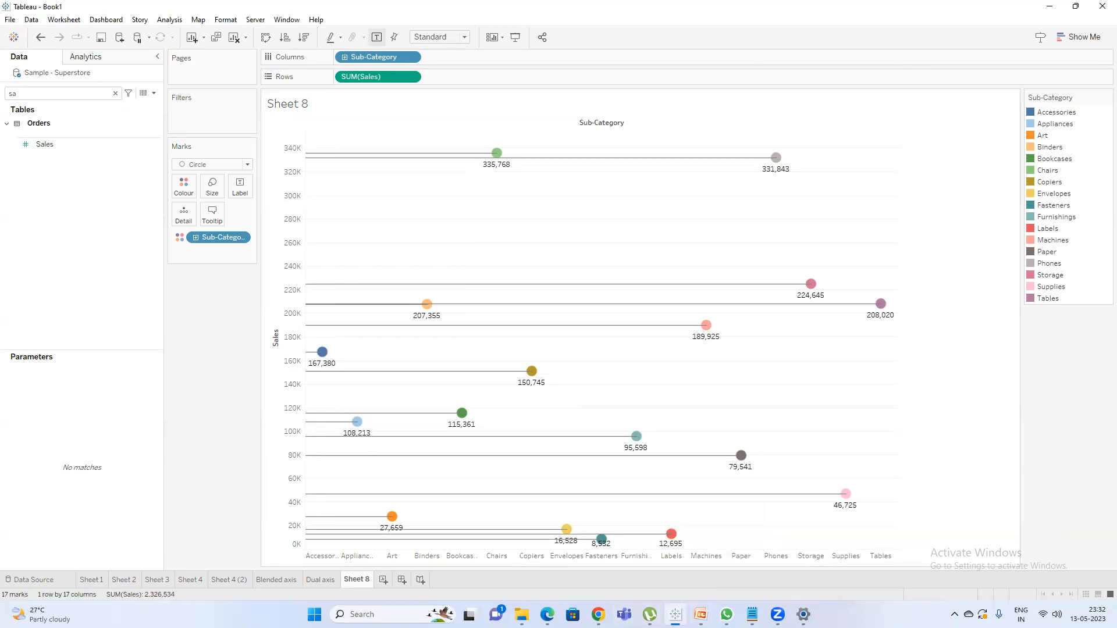
Create a new worksheet, search the fields for "custom", and place Customer Name on the rows.
{"action": "left_click", "coordinate": [383, 580]}
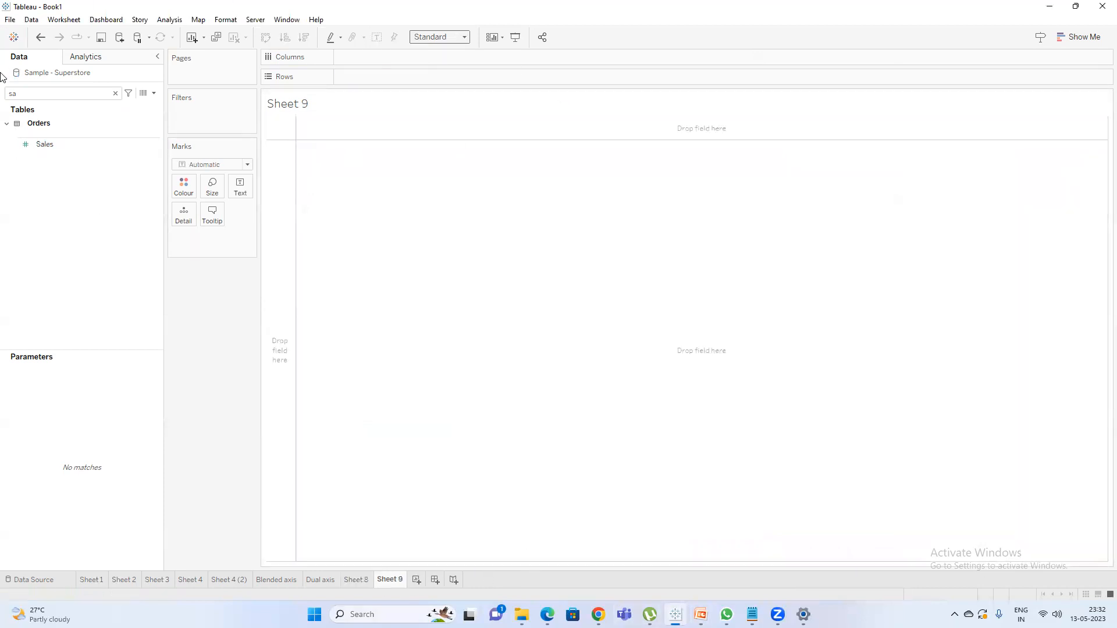
{"action": "left_click", "coordinate": [115, 93]}
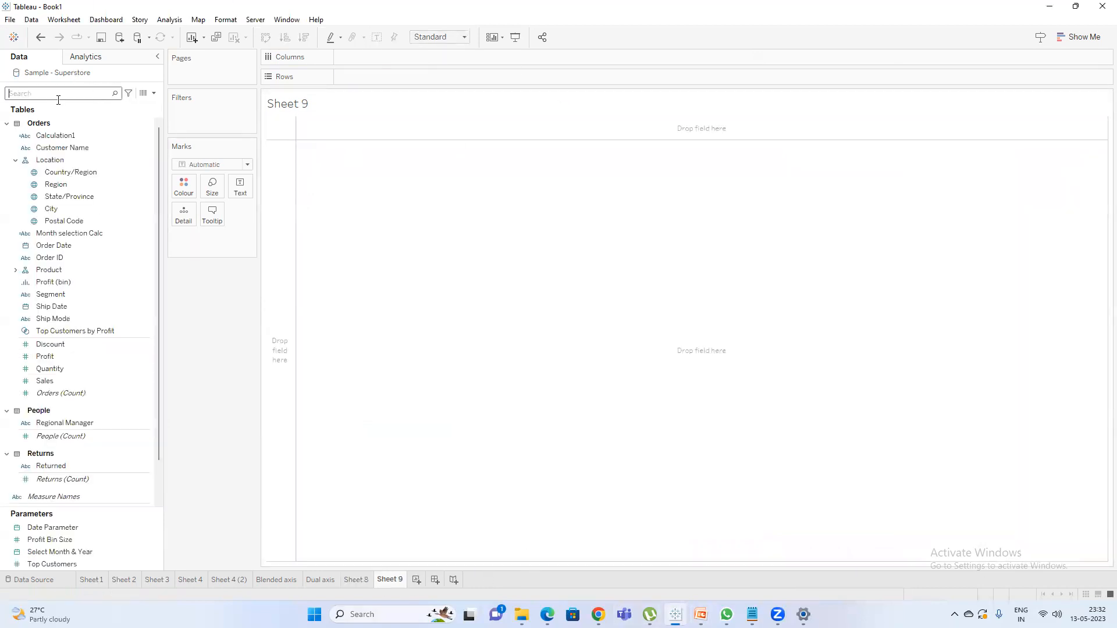
{"action": "type", "text": "custom"}
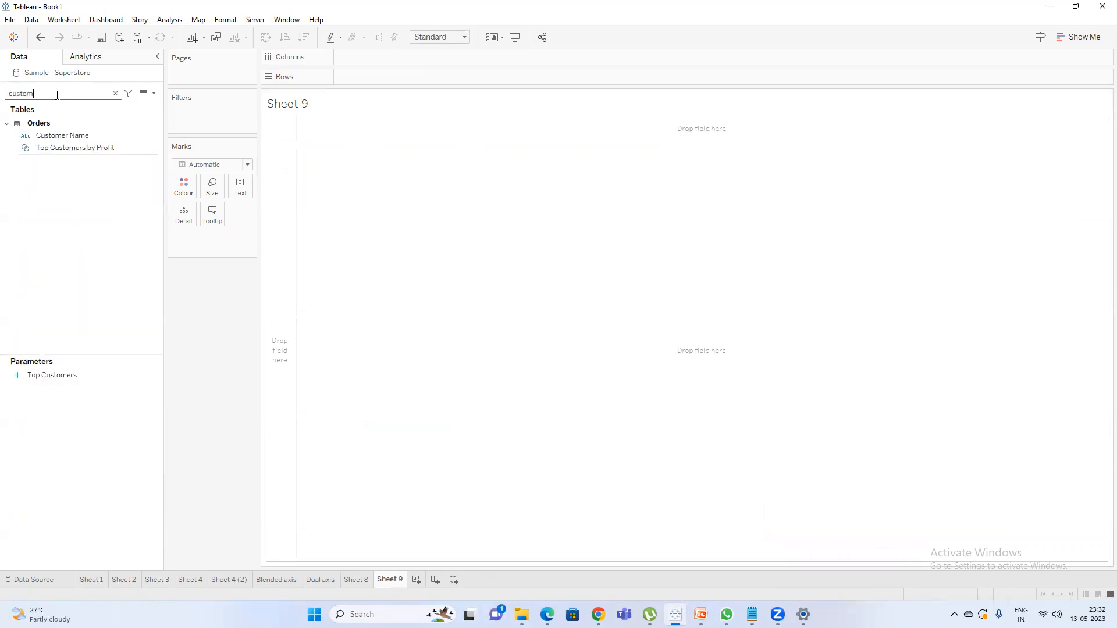
{"action": "left_click", "coordinate": [79, 136]}
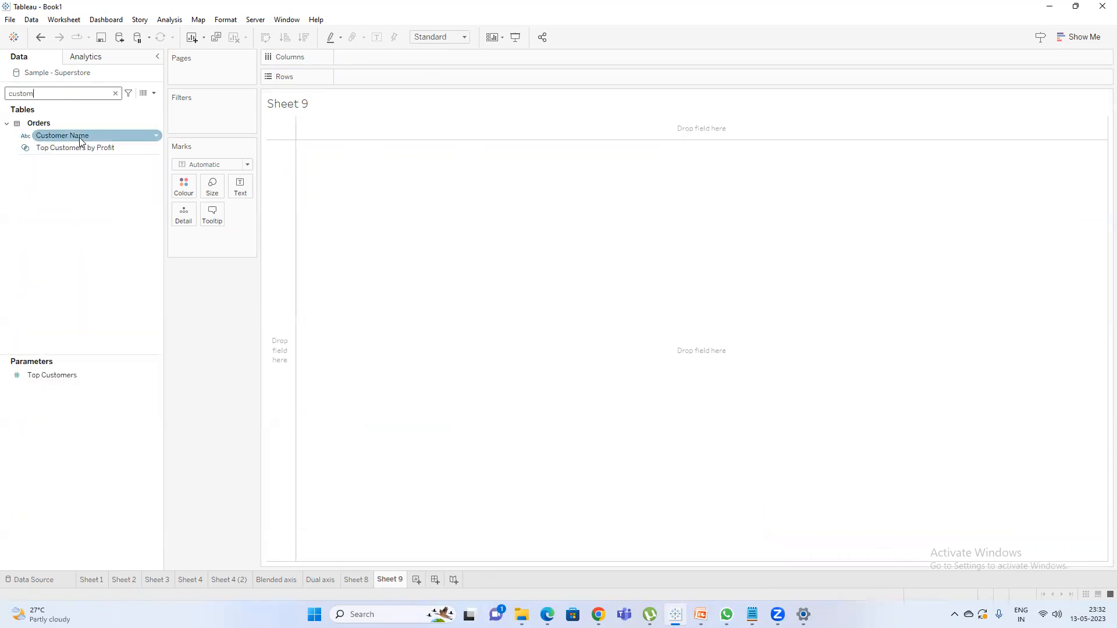
{"action": "left_click_drag", "start_coordinate": [79, 138], "coordinate": [417, 77]}
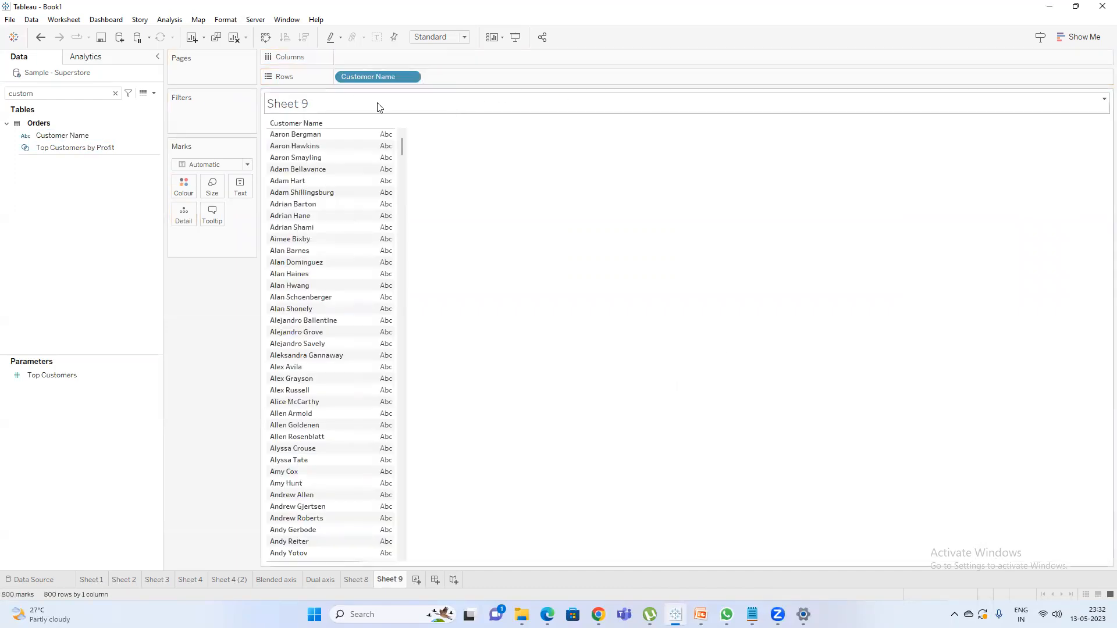
Add Sales as the text values for each customer, clear the field search, and sort the customers by sales in descending order.
{"action": "double_click", "coordinate": [88, 99]}
{"action": "type", "text": "sa"}
{"action": "left_click", "coordinate": [66, 143]}
{"action": "double_click", "coordinate": [65, 143]}
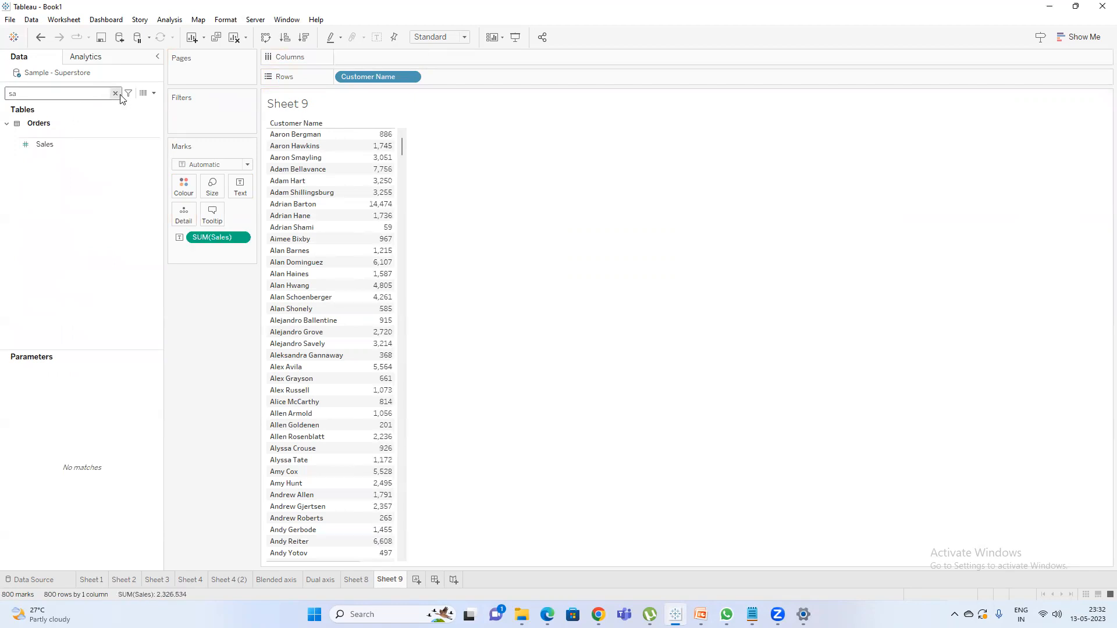
{"action": "left_click", "coordinate": [115, 93]}
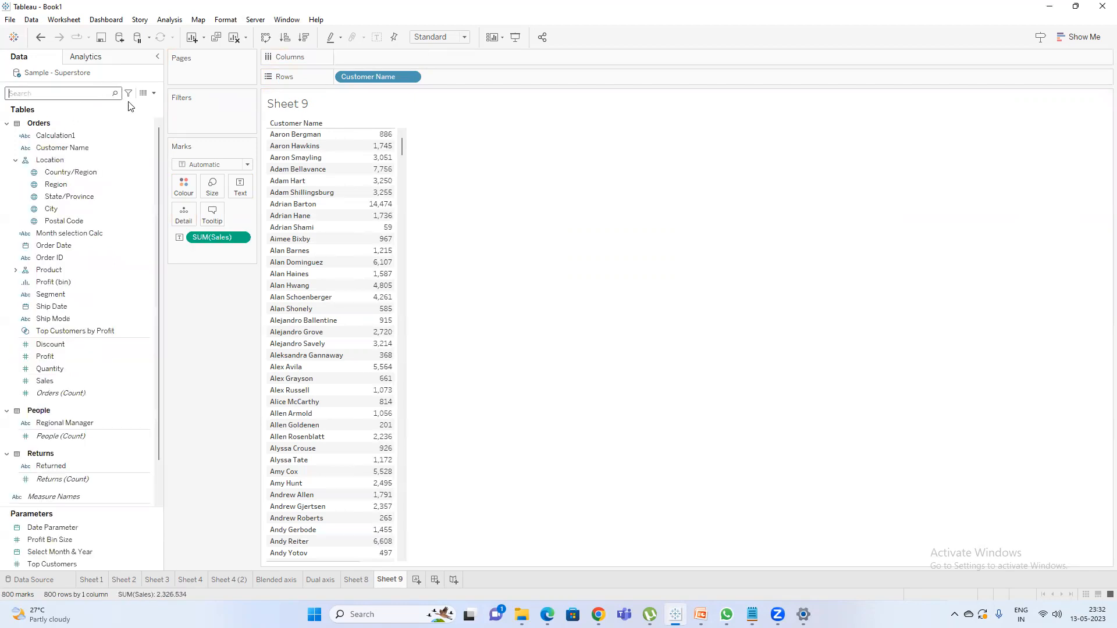
{"action": "left_click", "coordinate": [303, 37]}
Create a set from Customer Name named "Top 5 Set", limited to the top 5 by sum of Sales.
{"action": "left_click", "coordinate": [89, 149]}
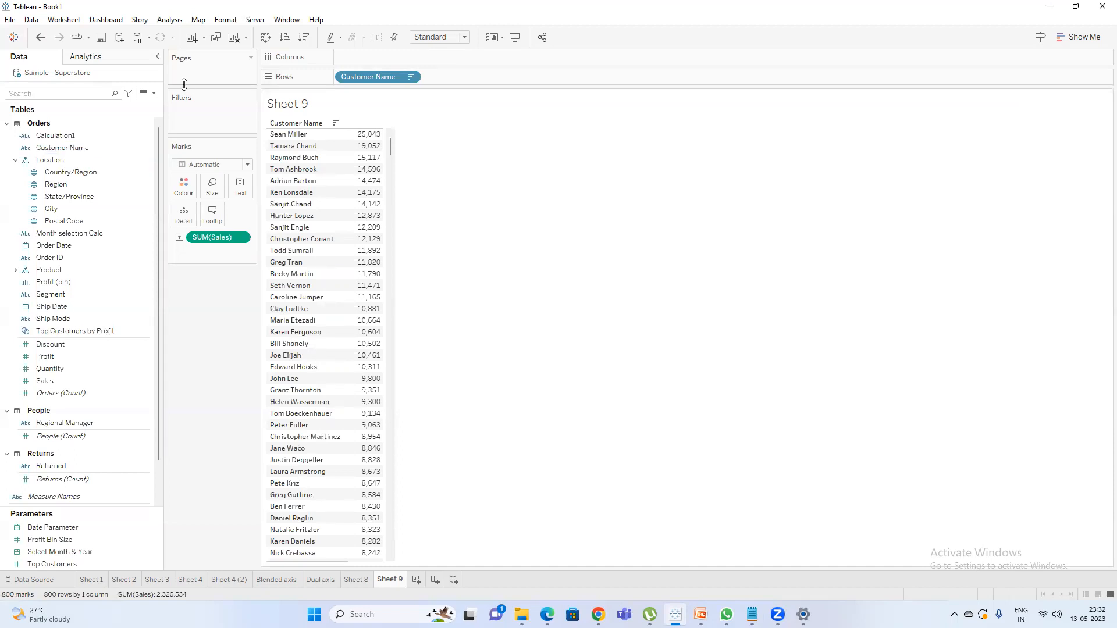
{"action": "right_click", "coordinate": [72, 150]}
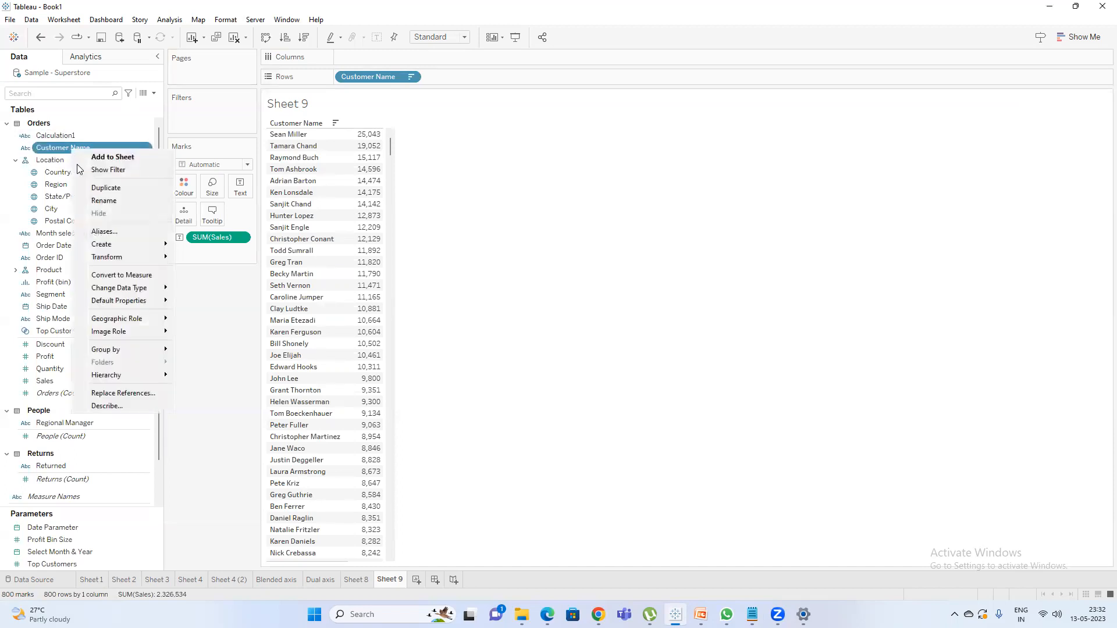
{"action": "mouse_move", "coordinate": [129, 245]}
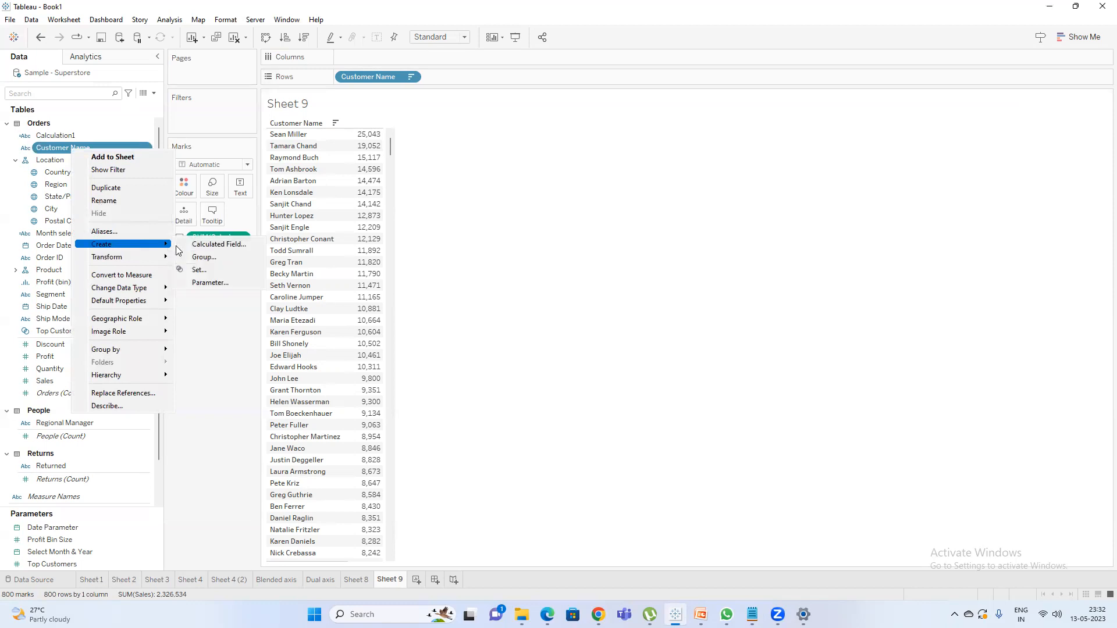
{"action": "left_click", "coordinate": [199, 269]}
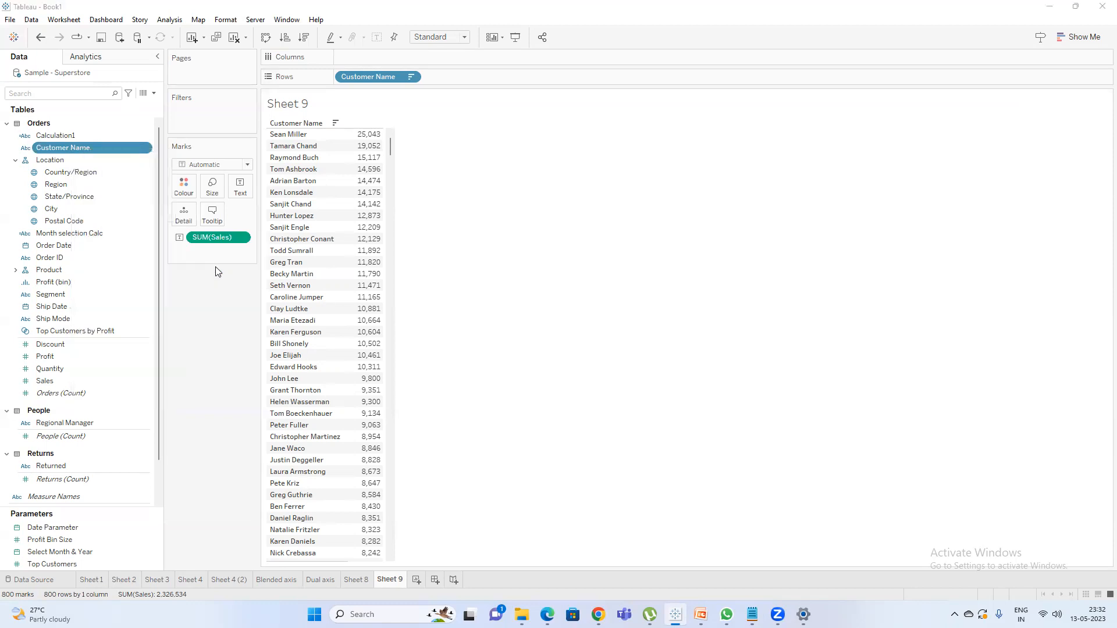
{"action": "left_click", "coordinate": [521, 173]}
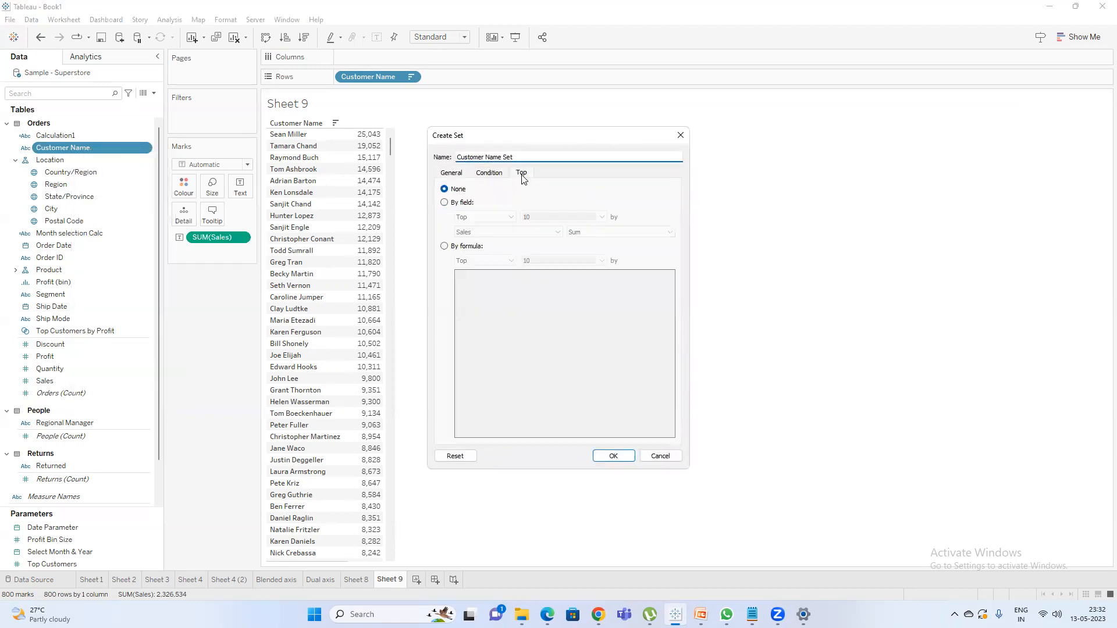
{"action": "left_click", "coordinate": [451, 203]}
{"action": "double_click", "coordinate": [538, 216]}
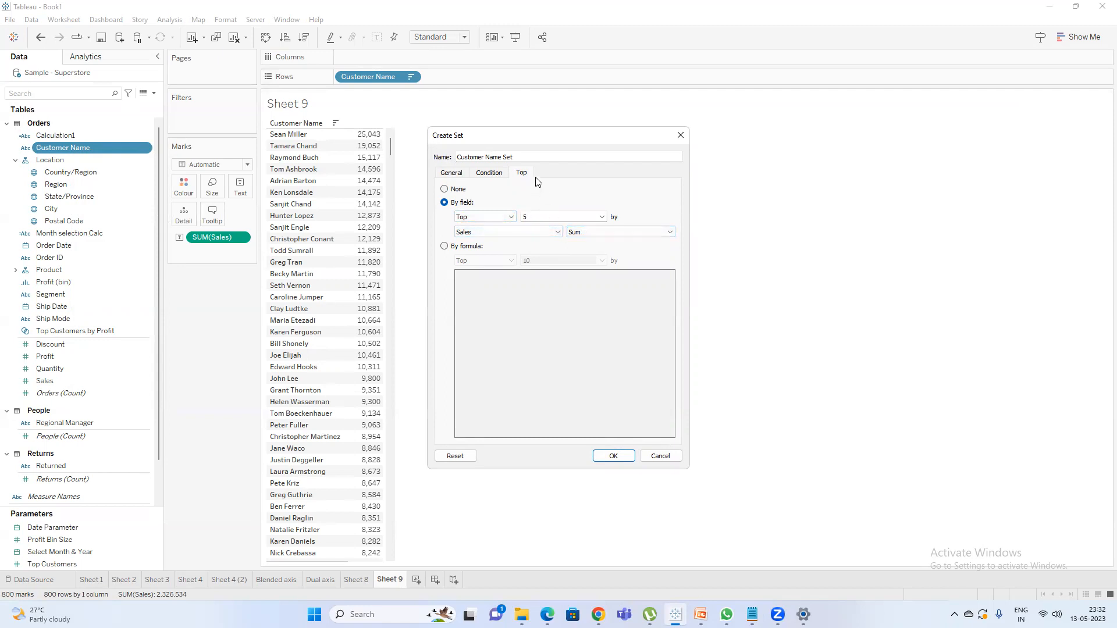
{"action": "triple_click", "coordinate": [487, 157]}
{"action": "type", "text": "Top 5"}
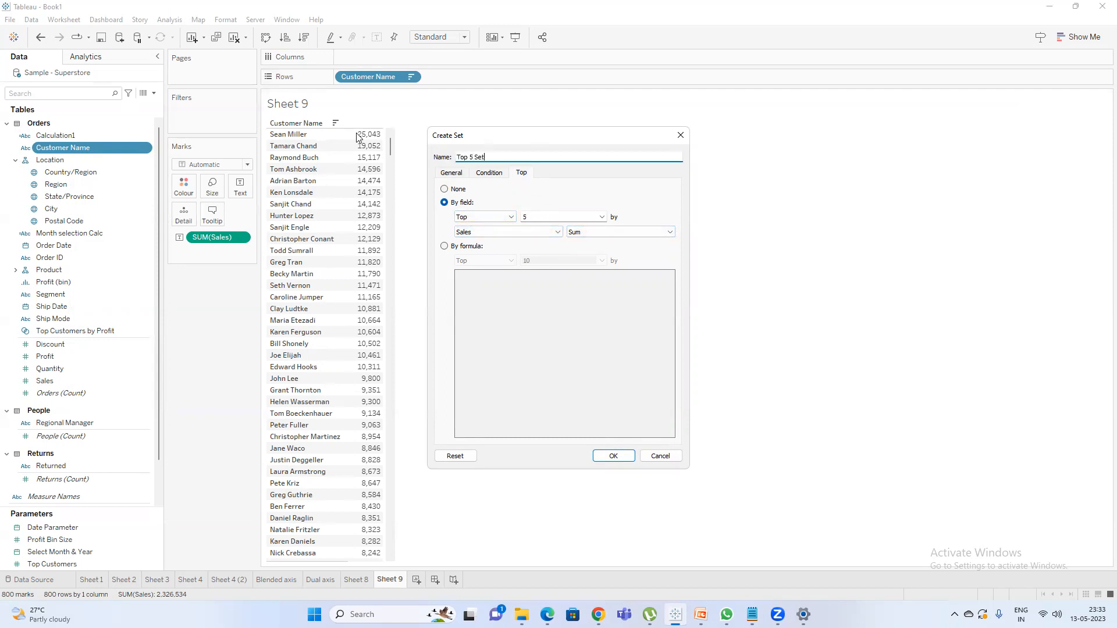
{"action": "left_click", "coordinate": [606, 462]}
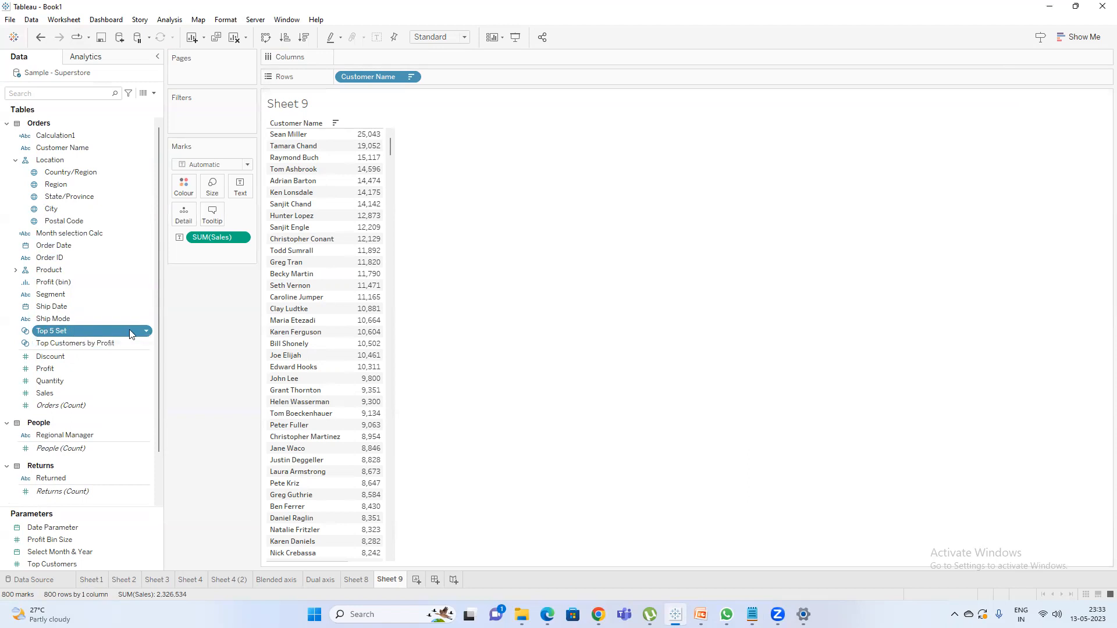
Review the definition of Top 5 Set and highlight the five highest sales values in the table.
{"action": "right_click", "coordinate": [84, 329]}
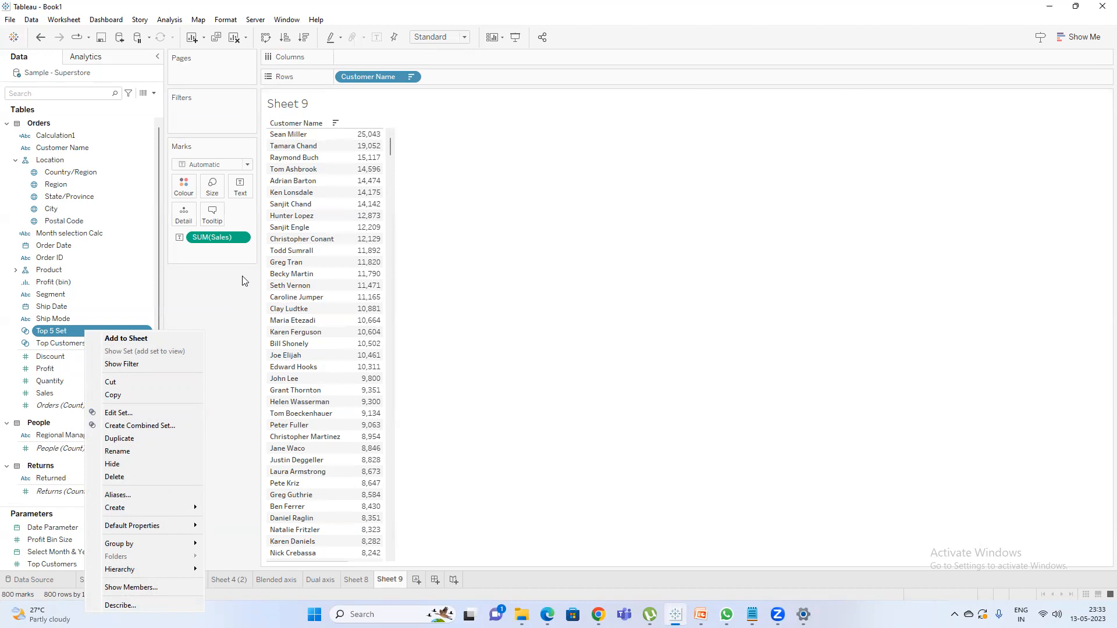
{"action": "left_click", "coordinate": [118, 412]}
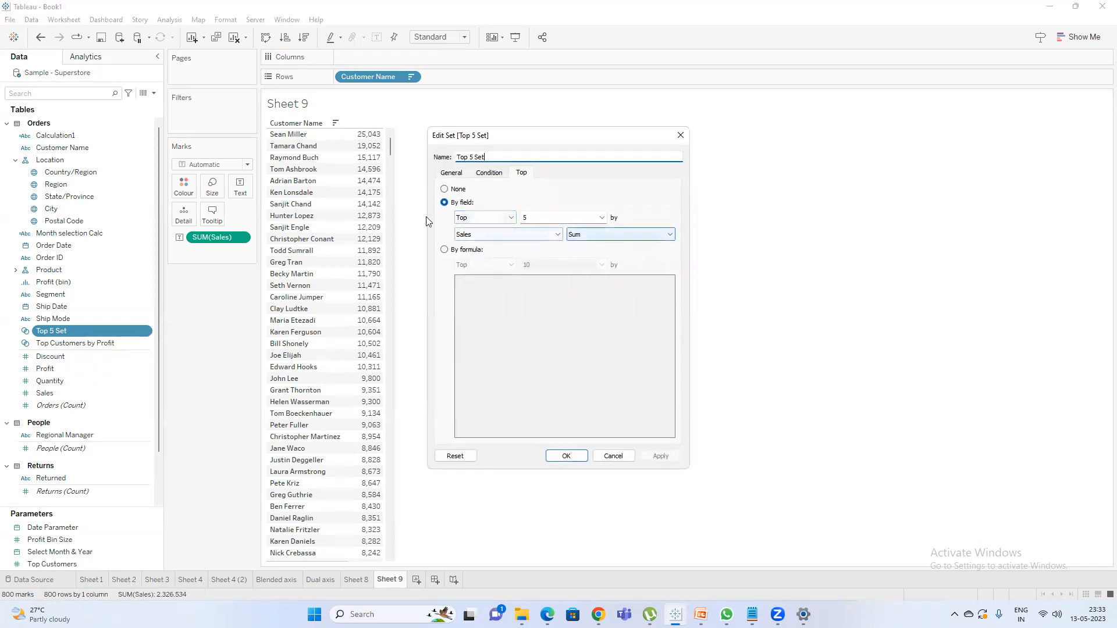
{"action": "left_click", "coordinate": [566, 455]}
{"action": "left_click_drag", "start_coordinate": [366, 182], "coordinate": [355, 134]}
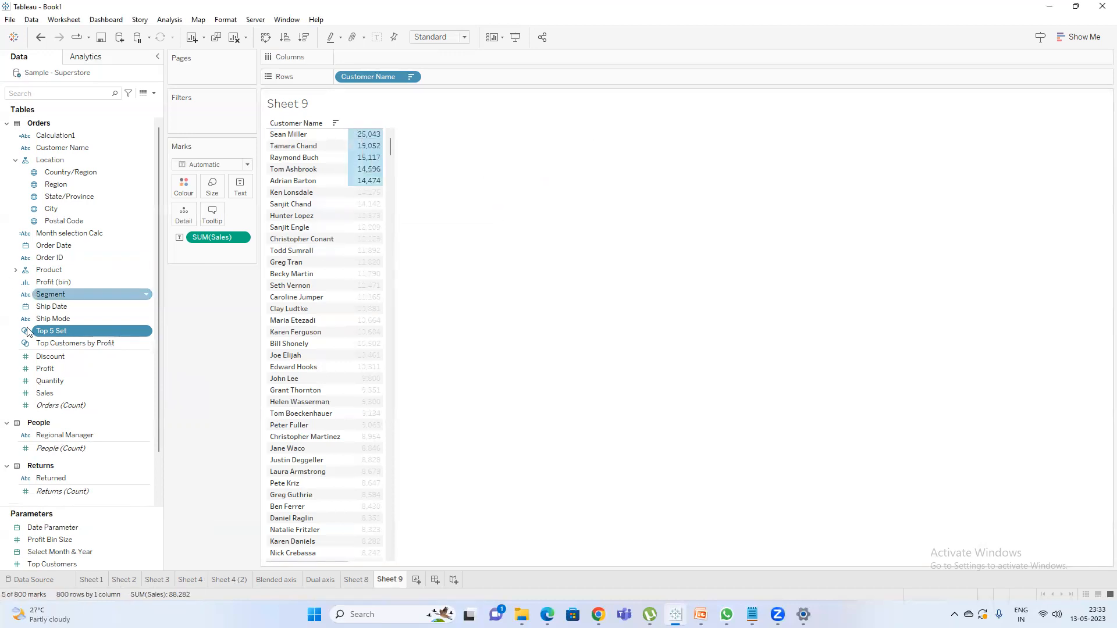
Filter the sheet by Top 5 Set to check its members, and remove the filter again.
{"action": "left_click_drag", "start_coordinate": [65, 330], "coordinate": [200, 113]}
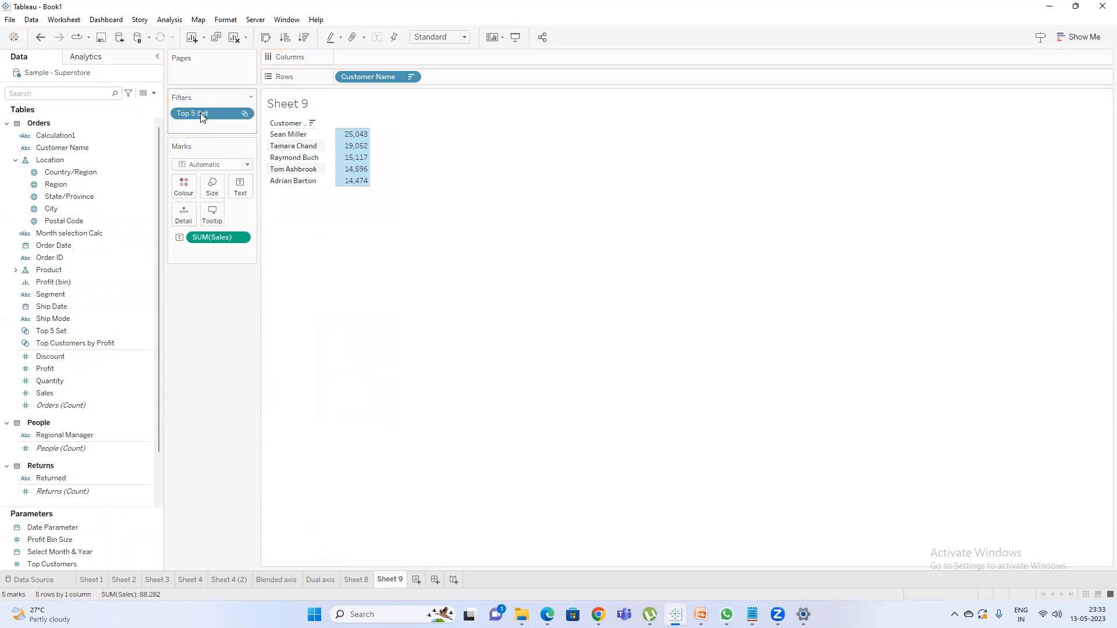
{"action": "left_click", "coordinate": [419, 189]}
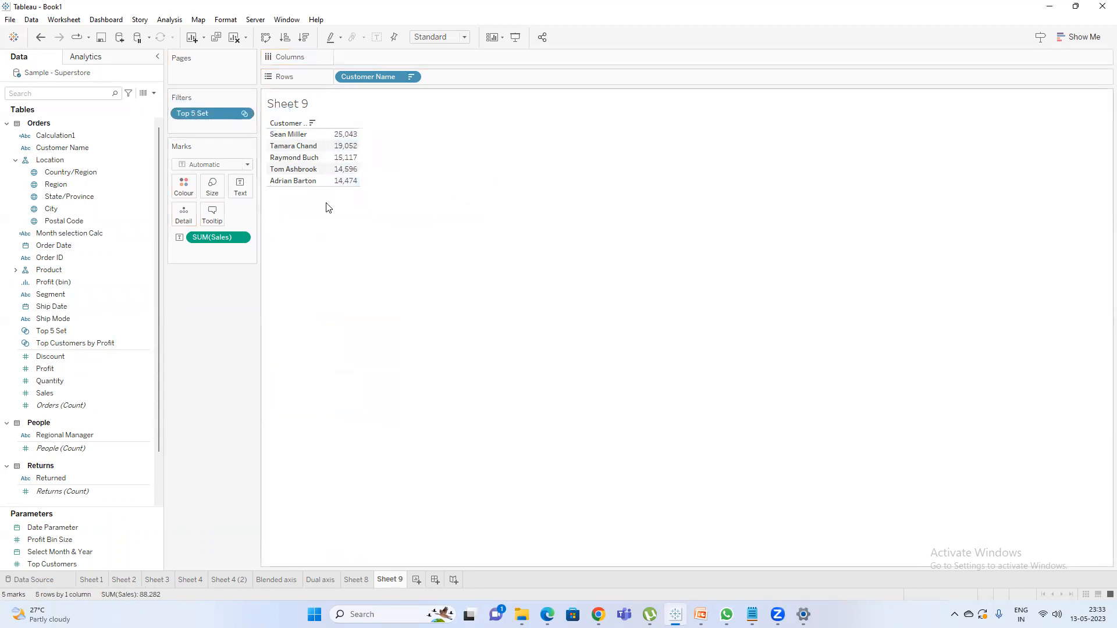
{"action": "left_click_drag", "start_coordinate": [200, 114], "coordinate": [142, 324]}
Create a set from Customer Name named "Bottom 5", limited to the bottom 5 by sum of Sales.
{"action": "scroll", "coordinate": [412, 442], "scroll_direction": "down", "scroll_amount": 5}
{"action": "scroll", "coordinate": [412, 442], "scroll_direction": "down", "scroll_amount": 20}
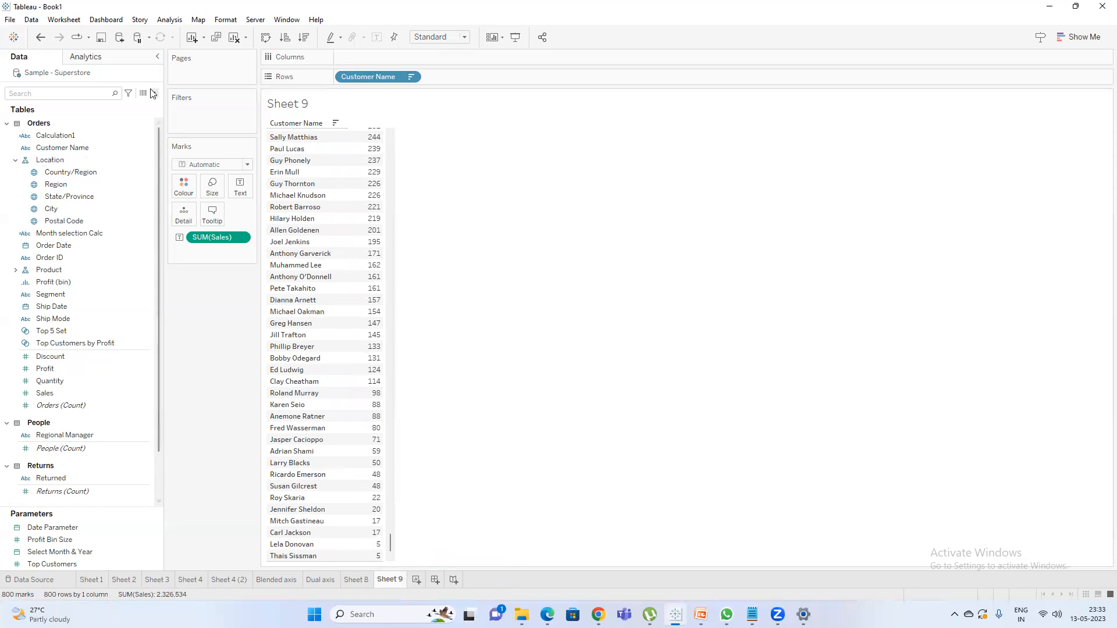
{"action": "right_click", "coordinate": [68, 147]}
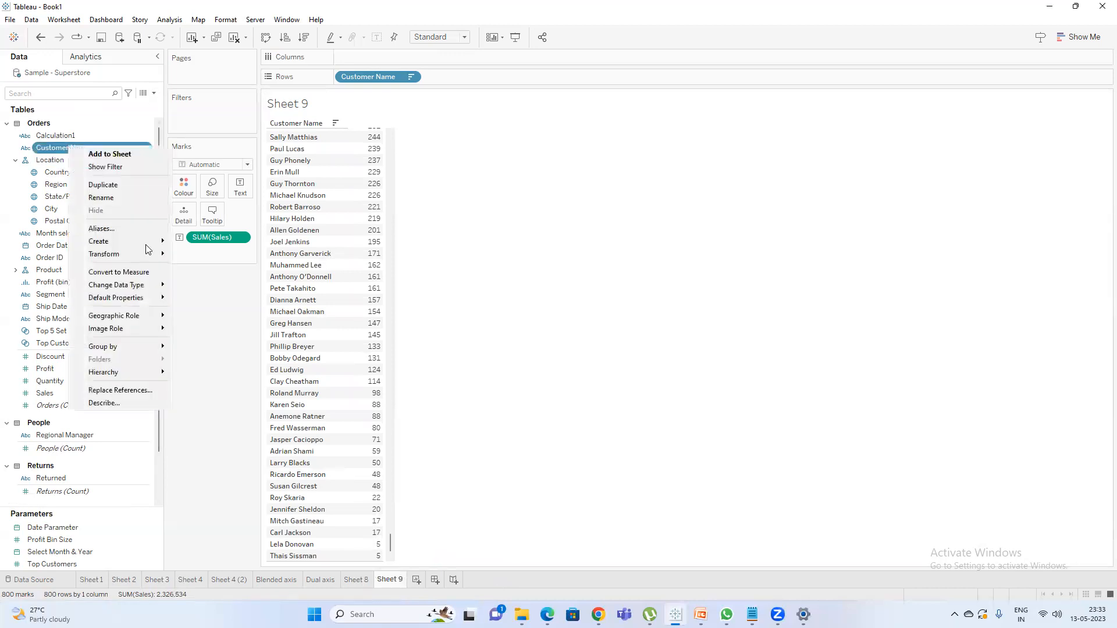
{"action": "mouse_move", "coordinate": [146, 241]}
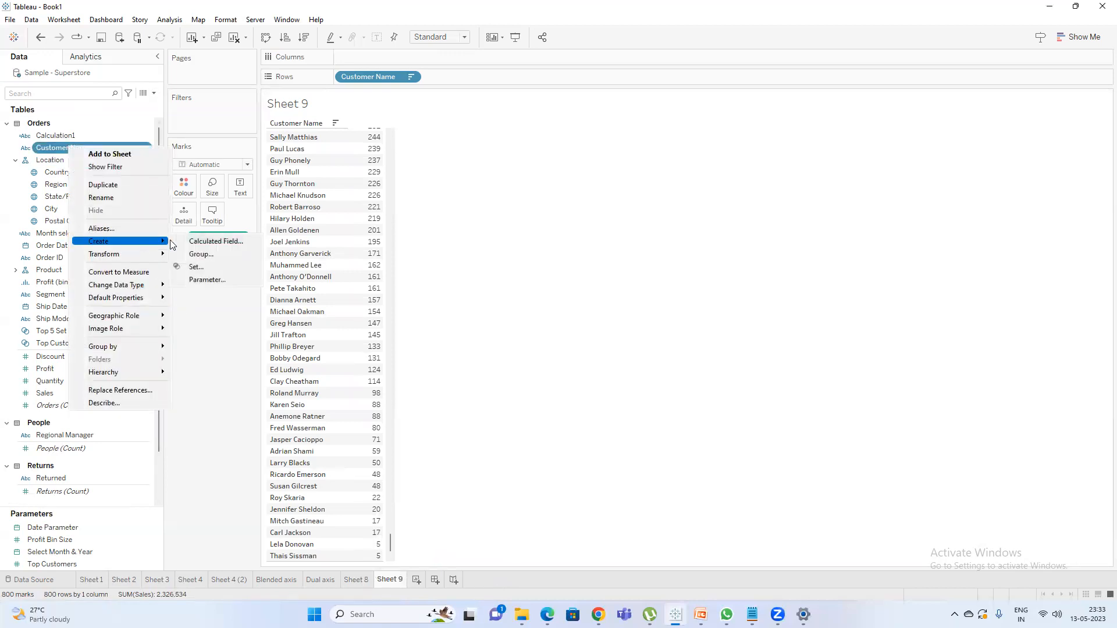
{"action": "left_click", "coordinate": [210, 267]}
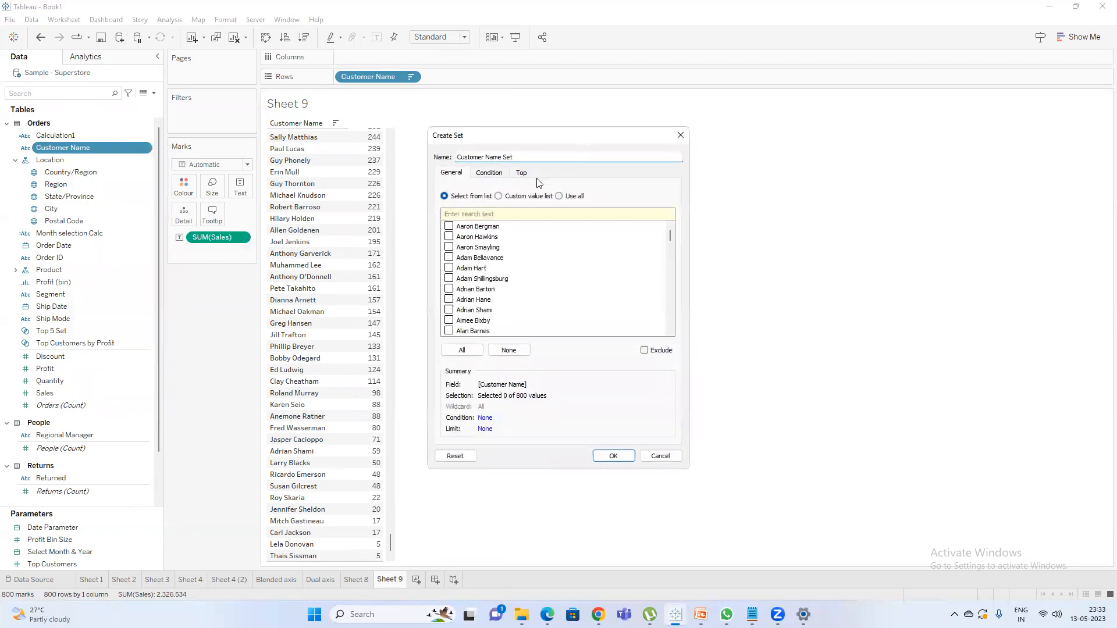
{"action": "left_click", "coordinate": [526, 176]}
{"action": "left_click", "coordinate": [454, 203]}
{"action": "left_click", "coordinate": [483, 216]}
{"action": "left_click", "coordinate": [490, 234]}
{"action": "left_click", "coordinate": [442, 202]}
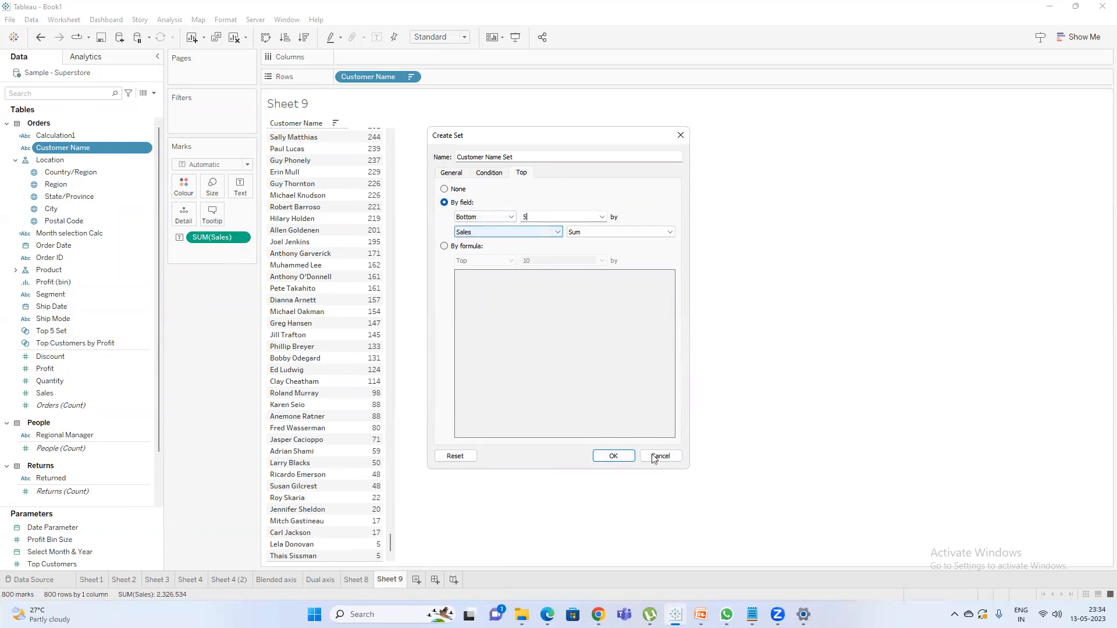
{"action": "key", "text": "ctrl+a"}
{"action": "type", "text": "B"}
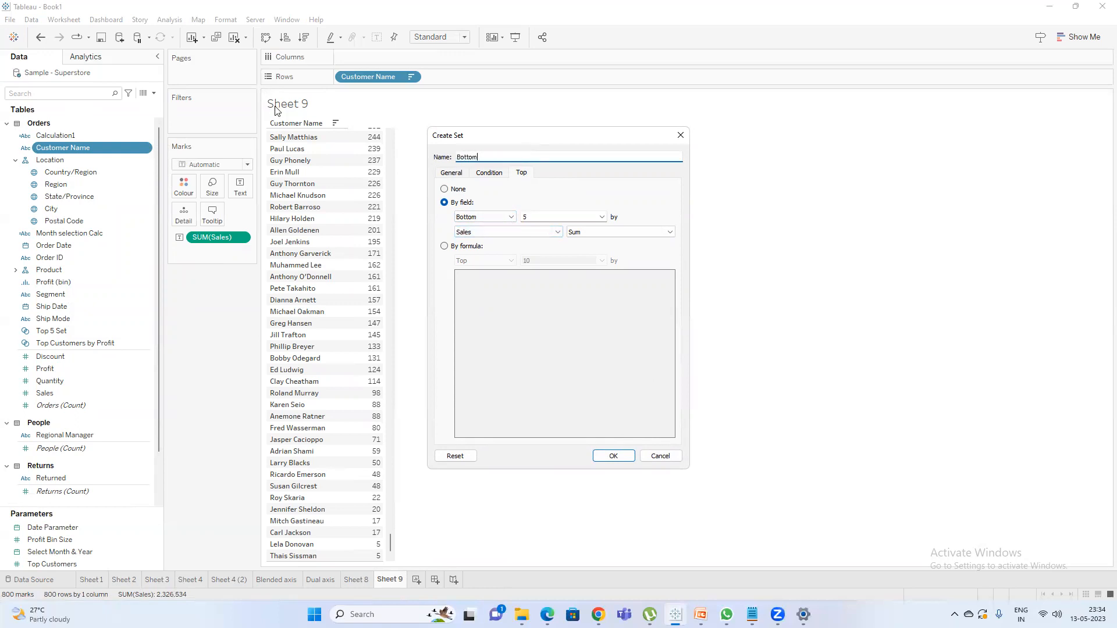
{"action": "left_click", "coordinate": [613, 456]}
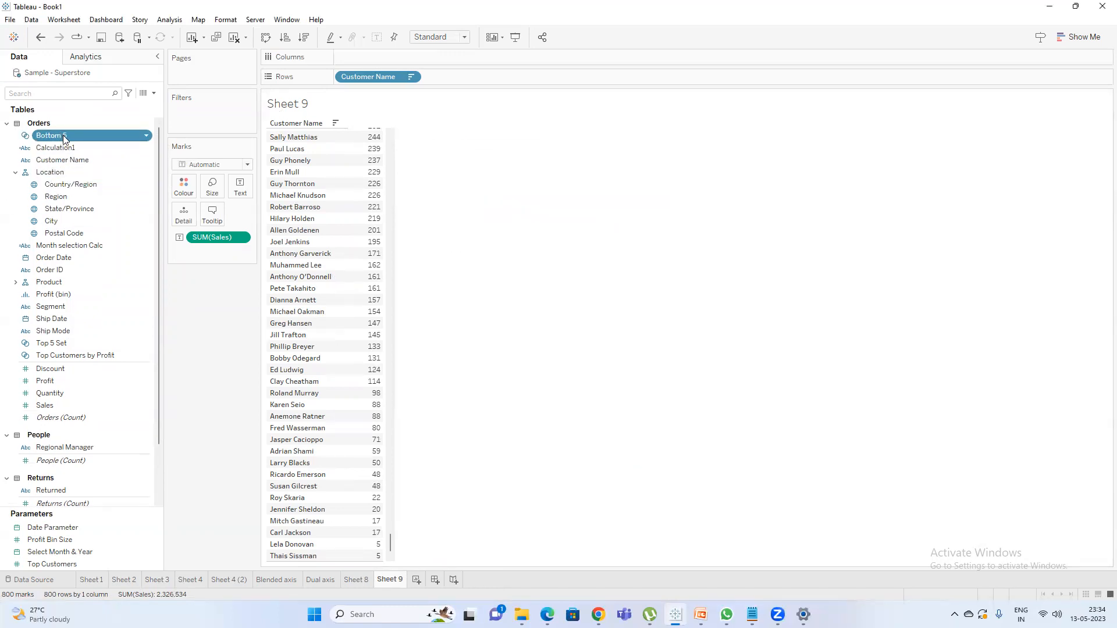
Highlight the five lowest sales values, filter the sheet by the Bottom 5 set to compare, and remove the filter.
{"action": "left_click_drag", "start_coordinate": [87, 139], "coordinate": [44, 135]}
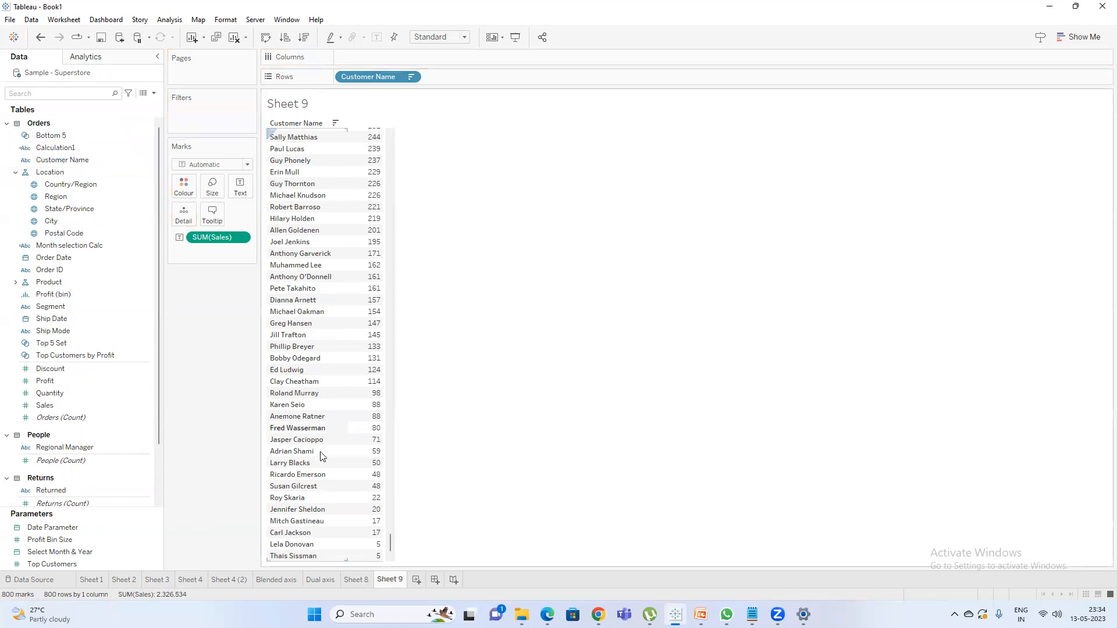
{"action": "left_click_drag", "start_coordinate": [372, 509], "coordinate": [362, 559]}
{"action": "left_click", "coordinate": [471, 437]}
{"action": "left_click_drag", "start_coordinate": [61, 135], "coordinate": [180, 112]}
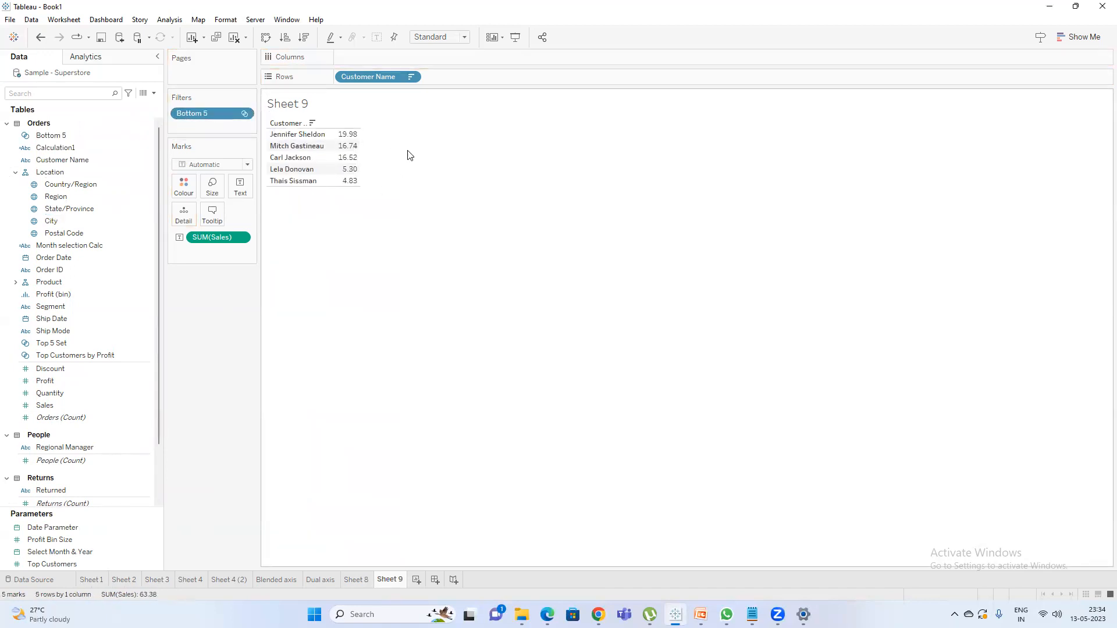
{"action": "left_click_drag", "start_coordinate": [214, 113], "coordinate": [205, 327]}
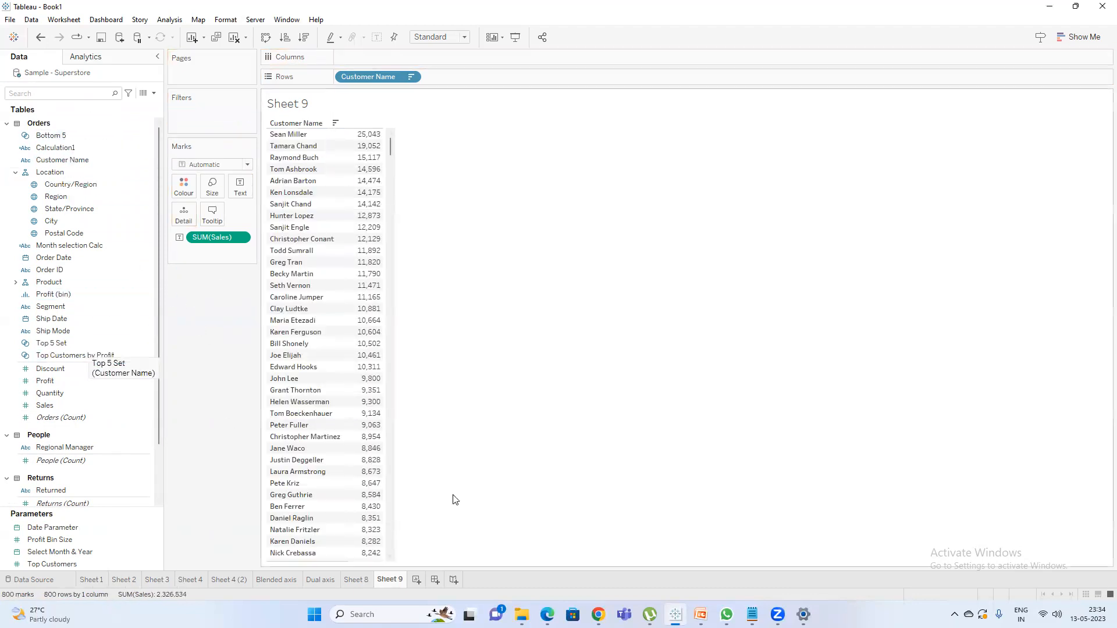
Rename the current worksheet as "Top 5 & Bottom 5".
{"action": "double_click", "coordinate": [399, 580]}
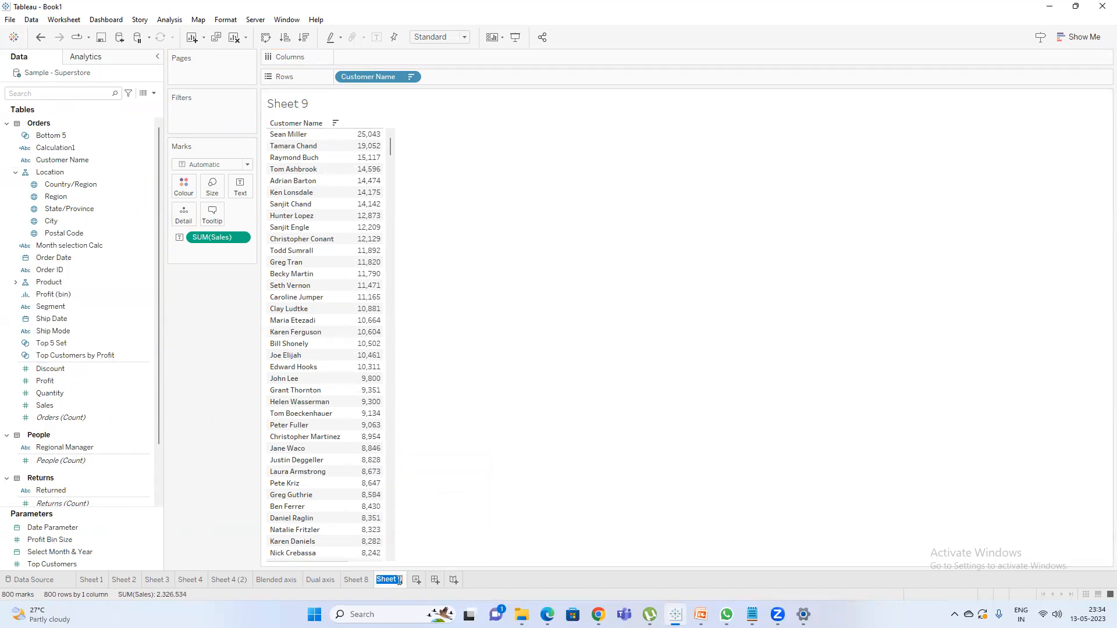
{"action": "type", "text": "Top 5 & Bottom 5"}
{"action": "key", "text": "Return"}
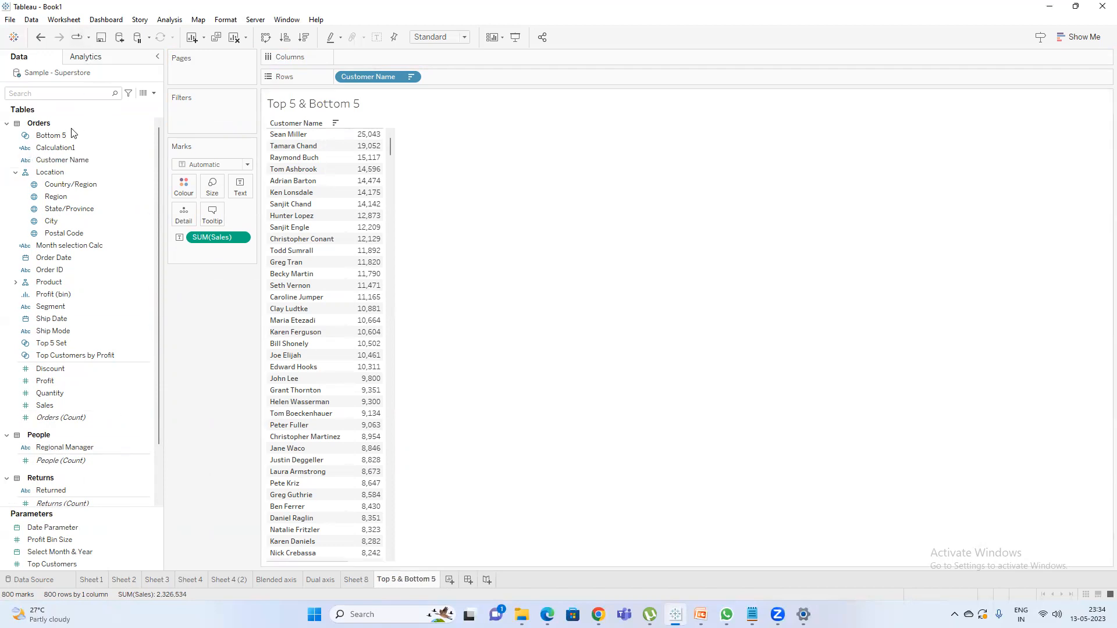
Create a combined set from Bottom 5 and Top 5 Set that includes all members in both sets.
{"action": "left_click", "coordinate": [65, 137]}
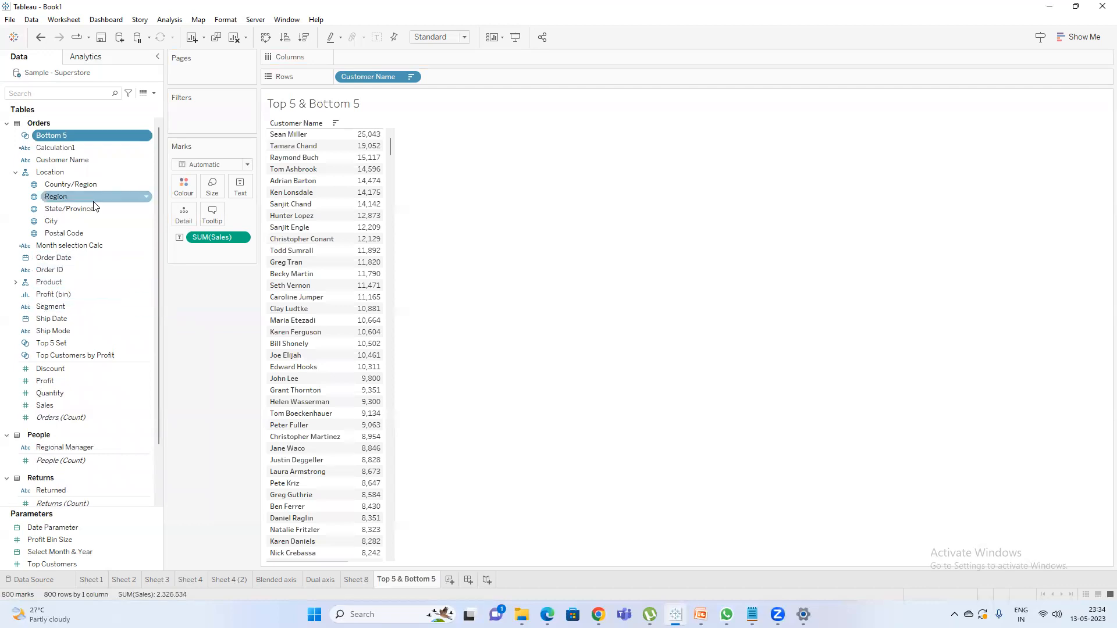
{"action": "left_click", "coordinate": [72, 343], "text": "ctrl"}
{"action": "right_click", "coordinate": [74, 344]}
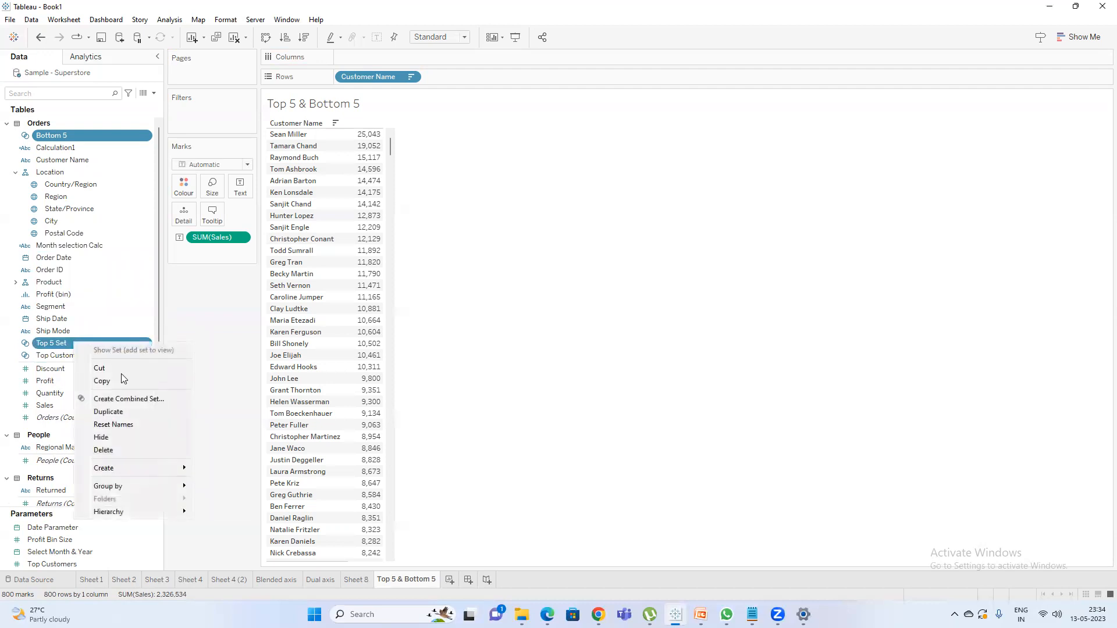
{"action": "left_click", "coordinate": [130, 399]}
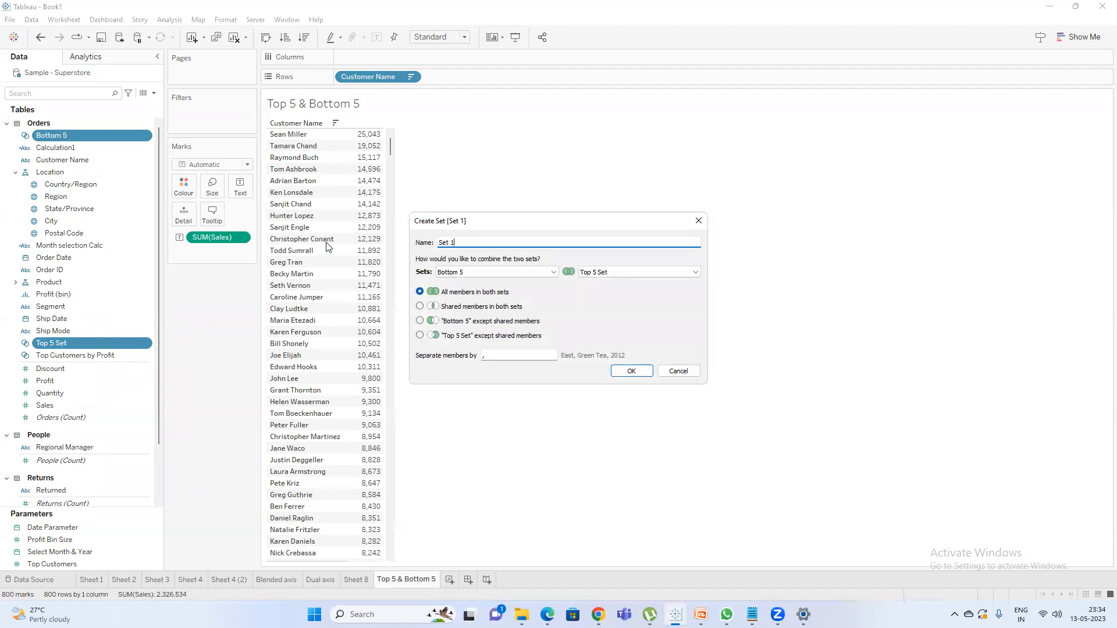
{"action": "left_click", "coordinate": [633, 373]}
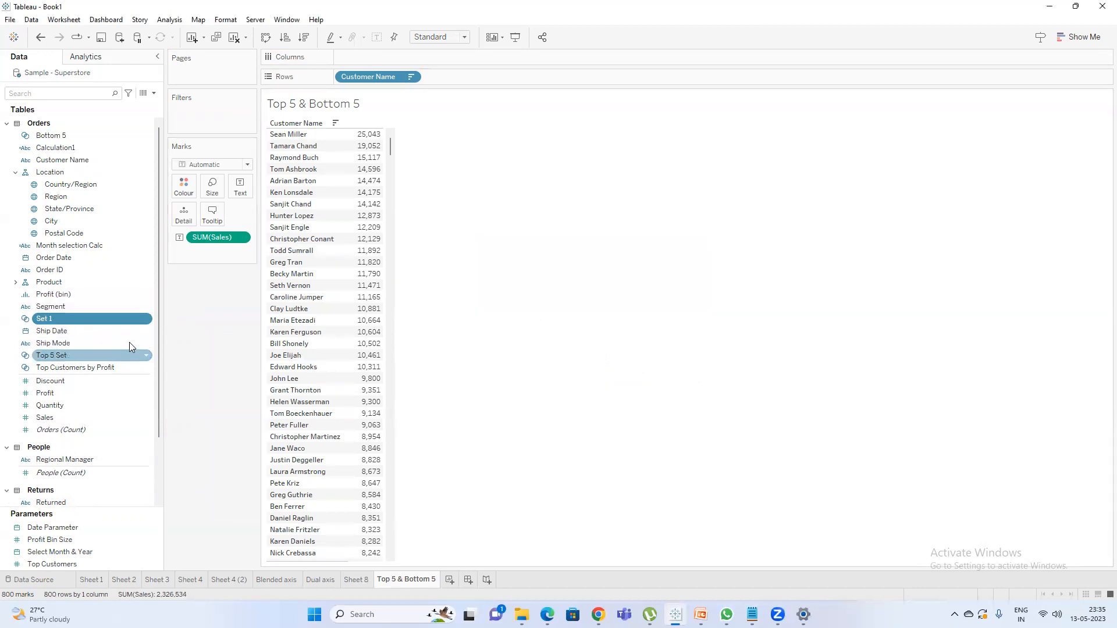
Rename the new combined set as "Top & Bottom 5".
{"action": "right_click", "coordinate": [64, 323]}
{"action": "left_click", "coordinate": [107, 391]}
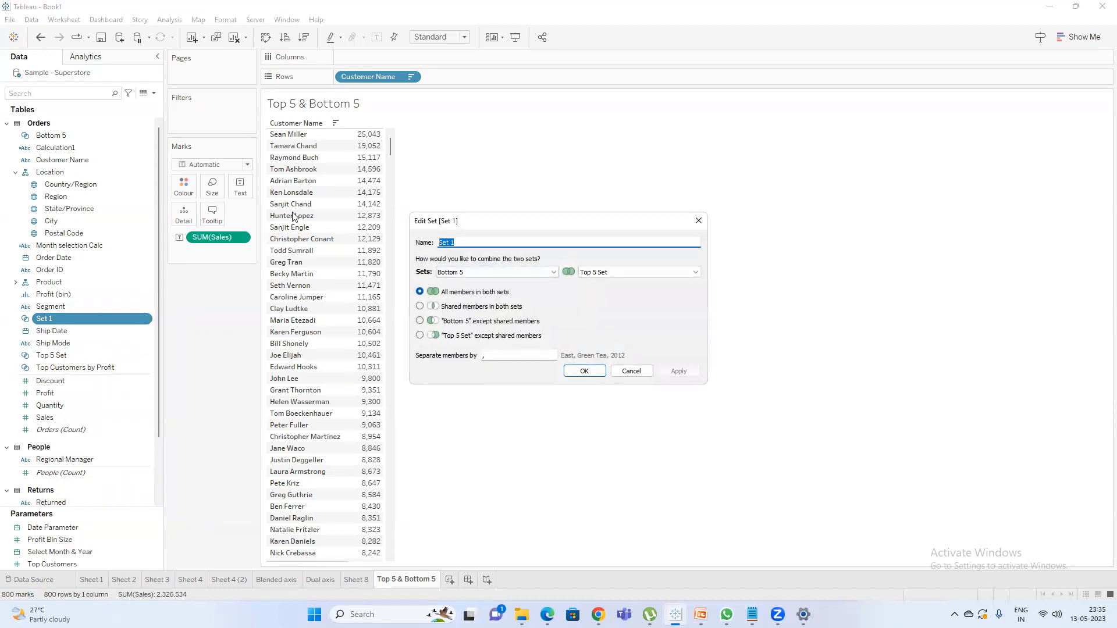
{"action": "type", "text": "Top & Bottom 5"}
{"action": "left_click", "coordinate": [586, 371]}
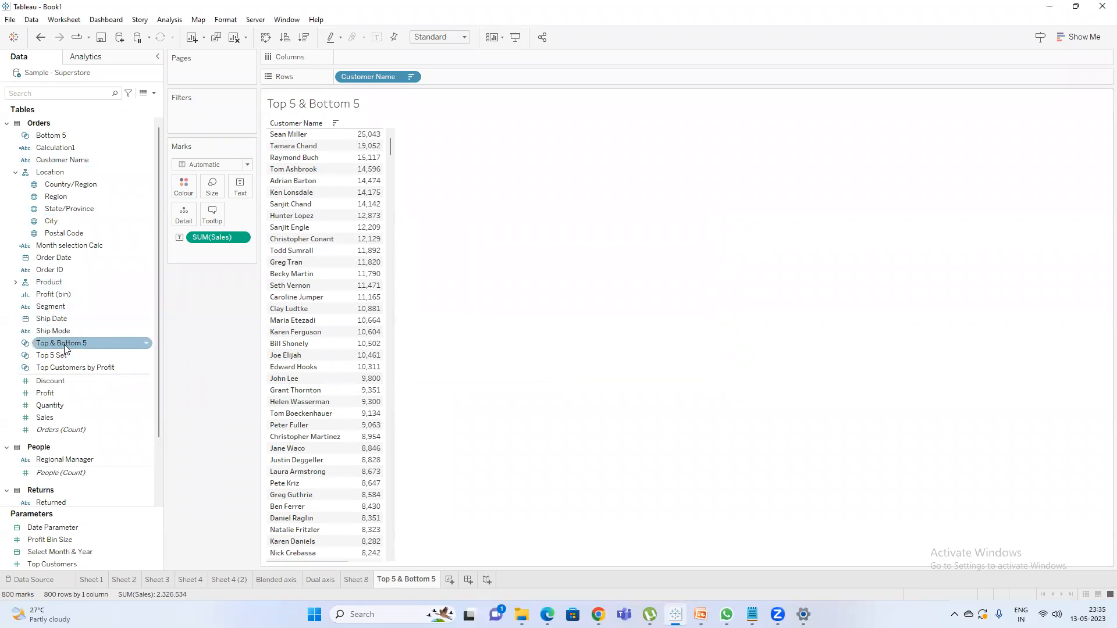
Filter the sheet by the Top & Bottom 5 set and add Top 5 Set to the rows as a widened In/Out column.
{"action": "left_click_drag", "start_coordinate": [71, 349], "coordinate": [180, 121]}
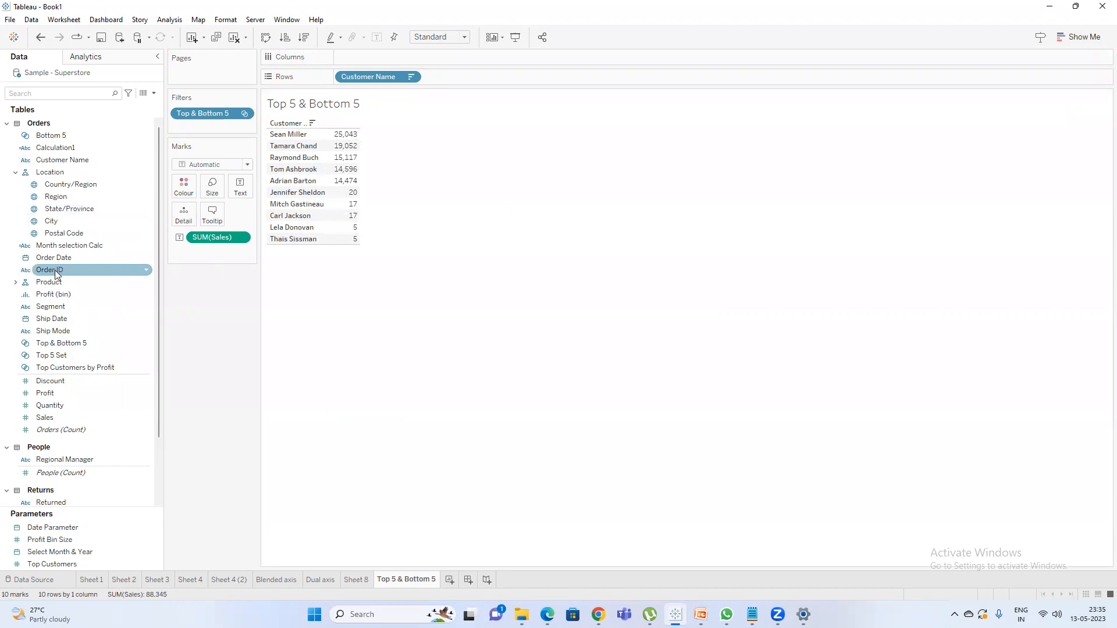
{"action": "scroll", "coordinate": [58, 285], "scroll_direction": "down", "scroll_amount": 1}
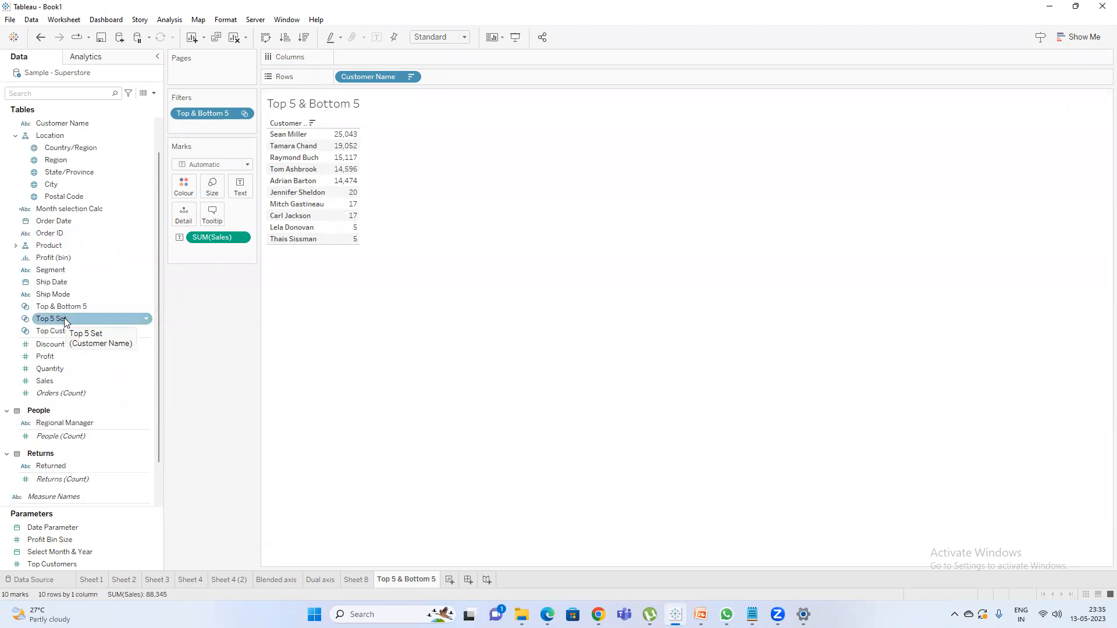
{"action": "left_click_drag", "start_coordinate": [64, 318], "coordinate": [523, 83]}
{"action": "mouse_move", "coordinate": [373, 188]}
{"action": "left_click_drag", "start_coordinate": [372, 184], "coordinate": [423, 186]}
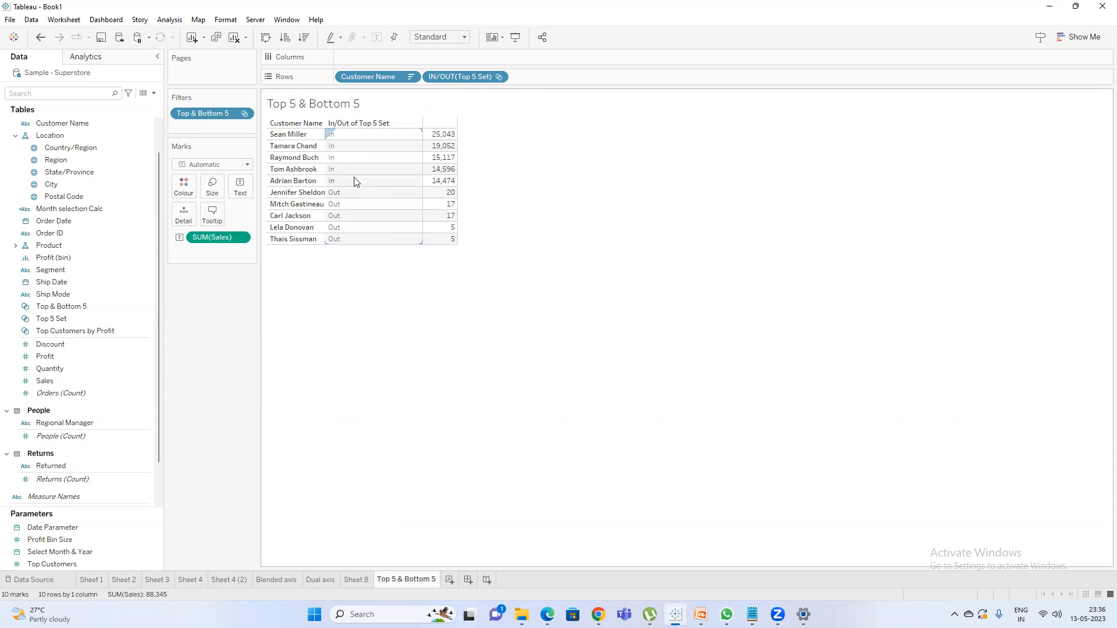
{"action": "mouse_move", "coordinate": [442, 140]}
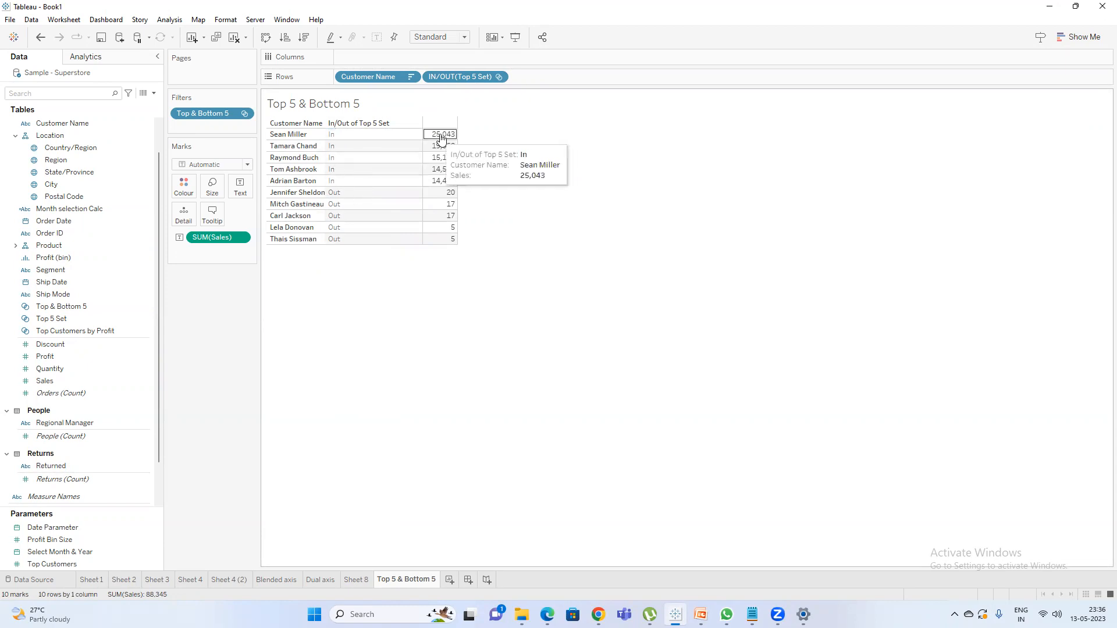
Alias the In/Out column's In value as "Top 5" and Out value as "Bottom 5", and widen the column slightly.
{"action": "right_click", "coordinate": [342, 138]}
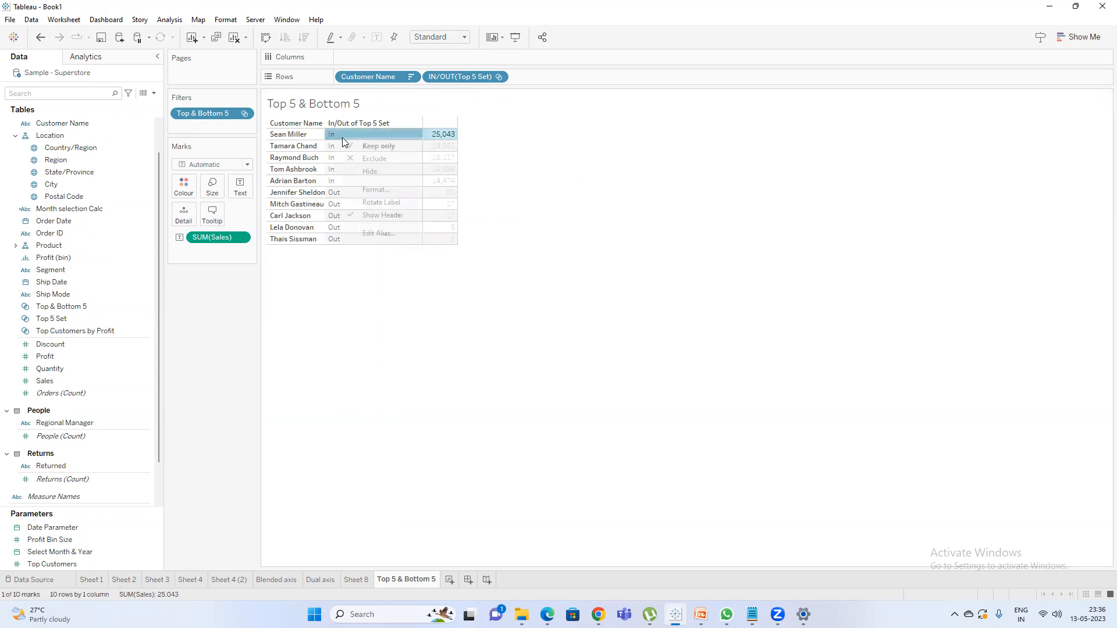
{"action": "left_click", "coordinate": [395, 233]}
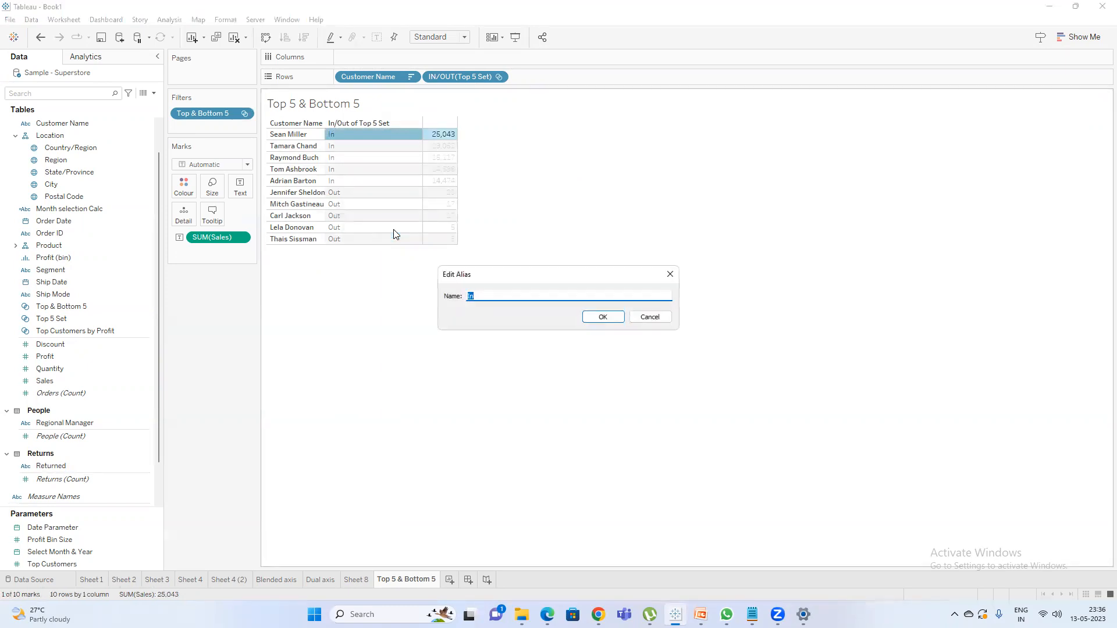
{"action": "key", "text": "Return"}
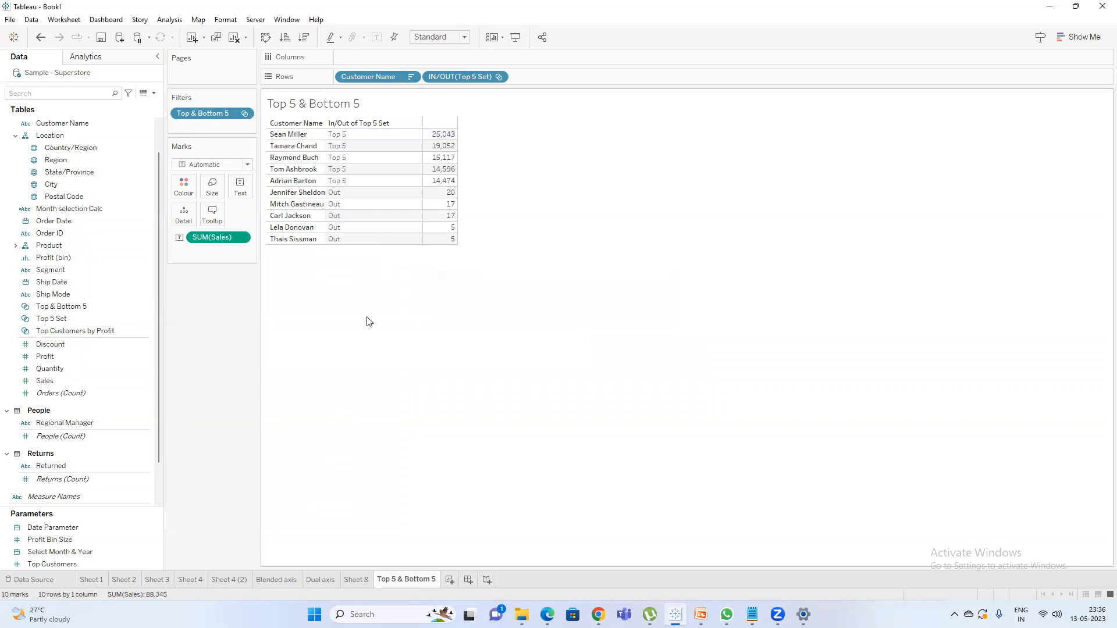
{"action": "right_click", "coordinate": [349, 194]}
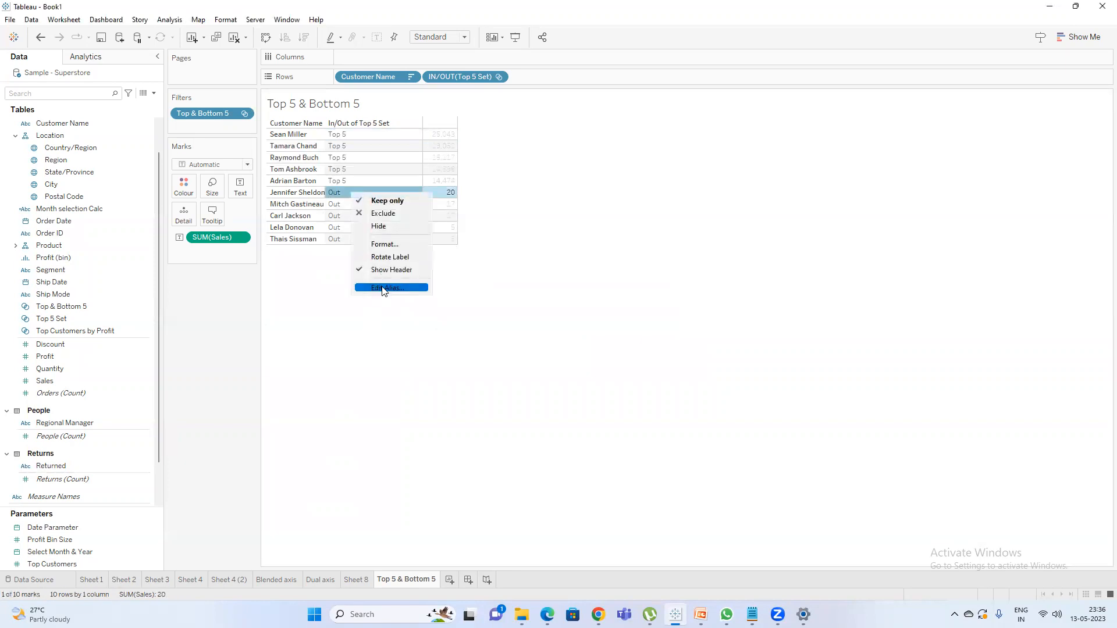
{"action": "left_click", "coordinate": [384, 288]}
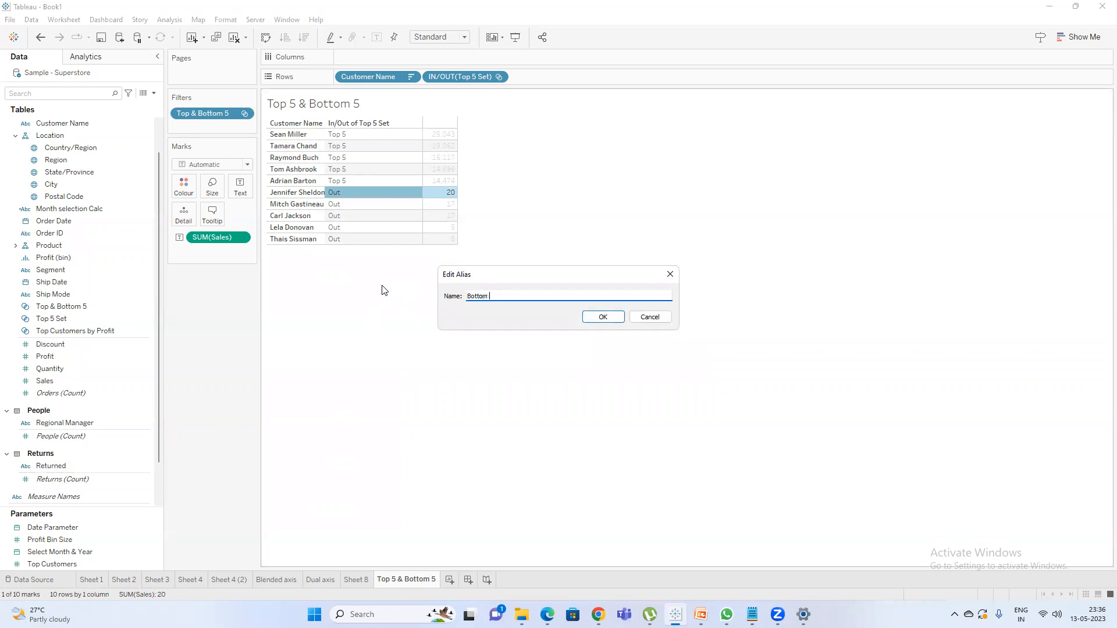
{"action": "left_click", "coordinate": [602, 317]}
{"action": "left_click", "coordinate": [357, 306]}
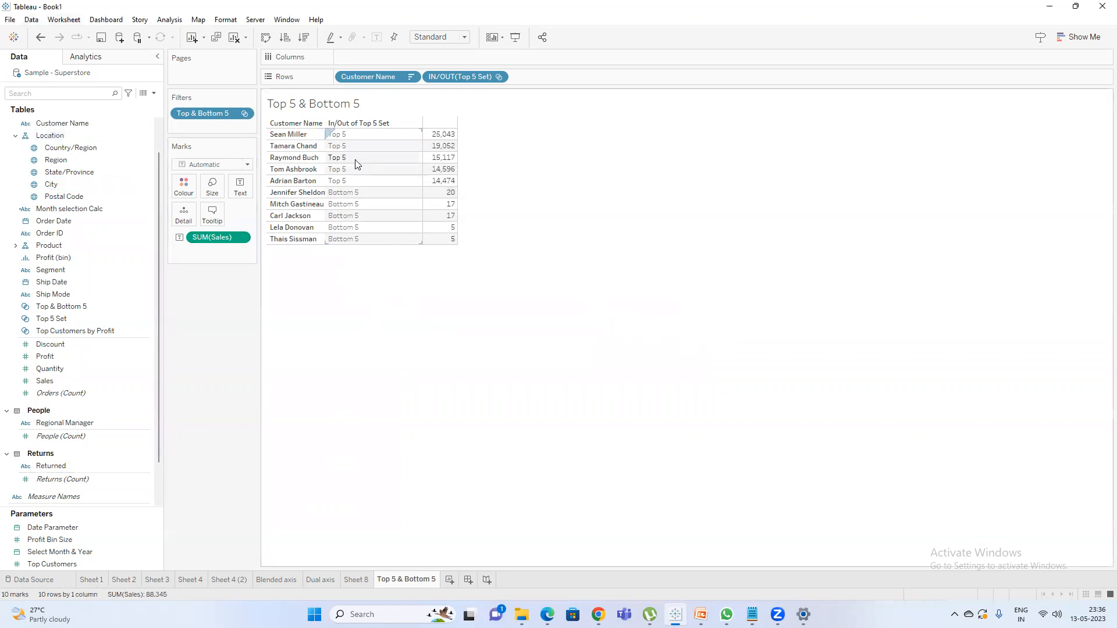
{"action": "mouse_move", "coordinate": [424, 169]}
{"action": "left_click_drag", "start_coordinate": [424, 169], "coordinate": [435, 169]}
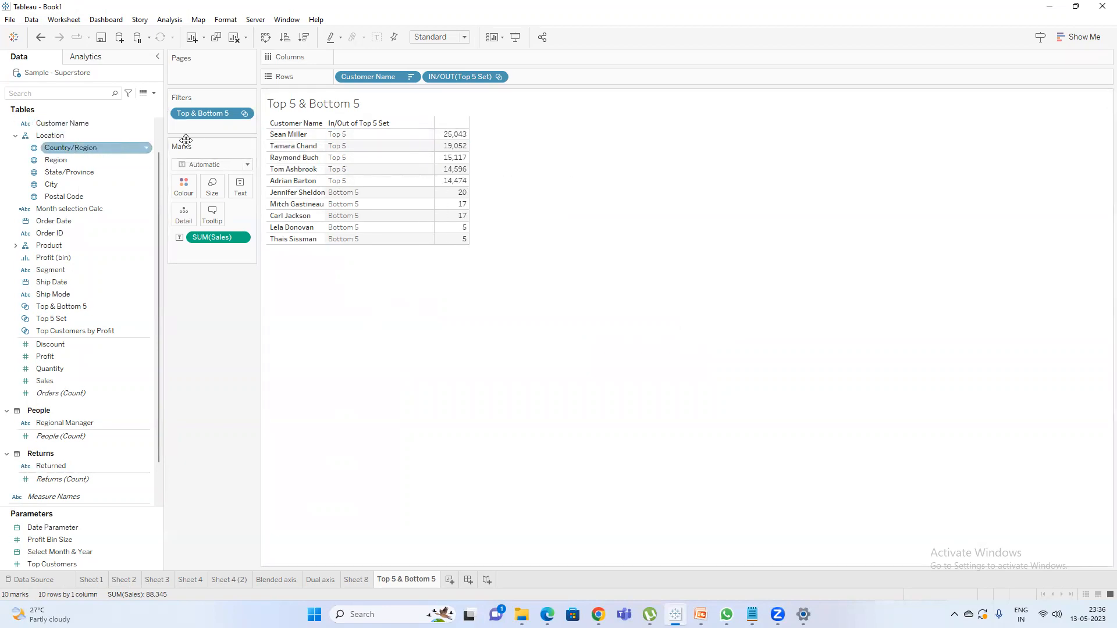
Start a new parameter named "Select #" with the Integer data type.
{"action": "right_click", "coordinate": [76, 322]}
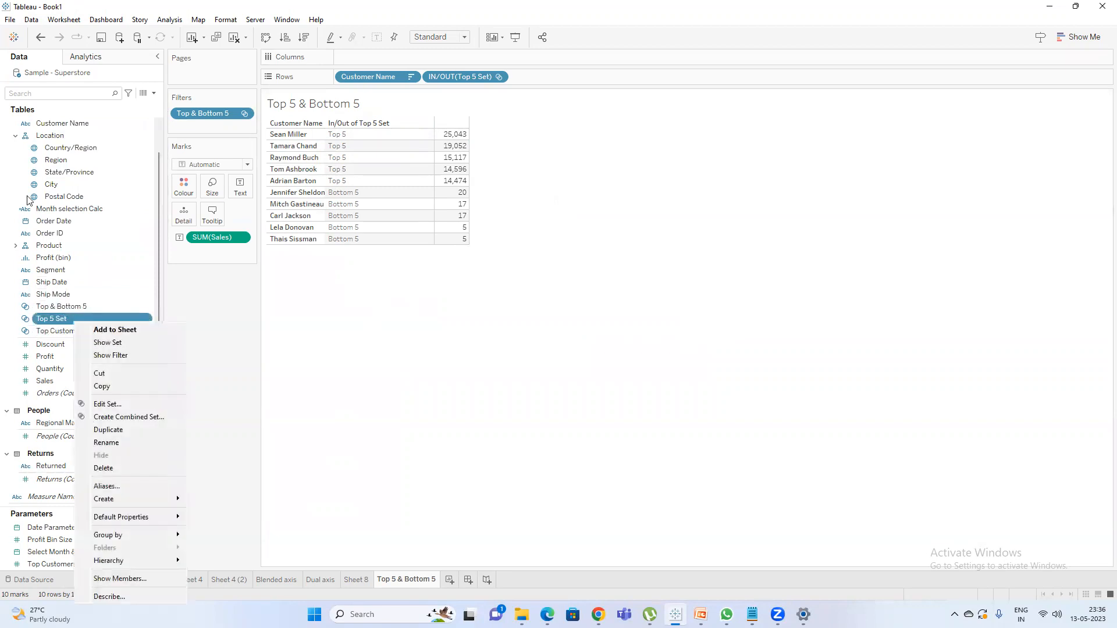
{"action": "left_click", "coordinate": [233, 309]}
{"action": "left_click", "coordinate": [153, 93]}
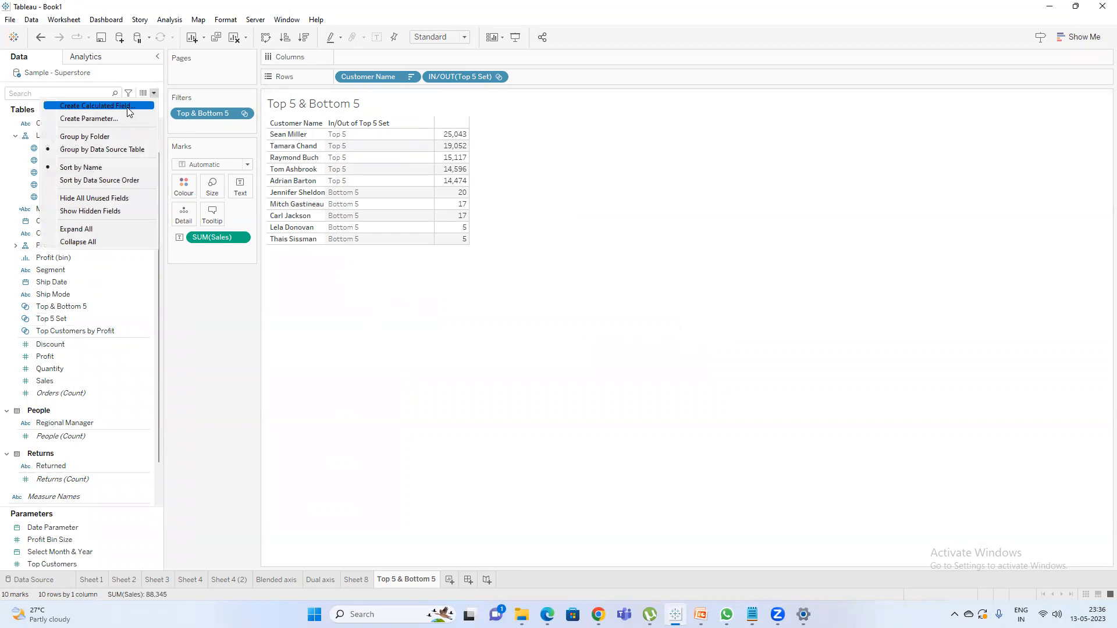
{"action": "left_click", "coordinate": [121, 118]}
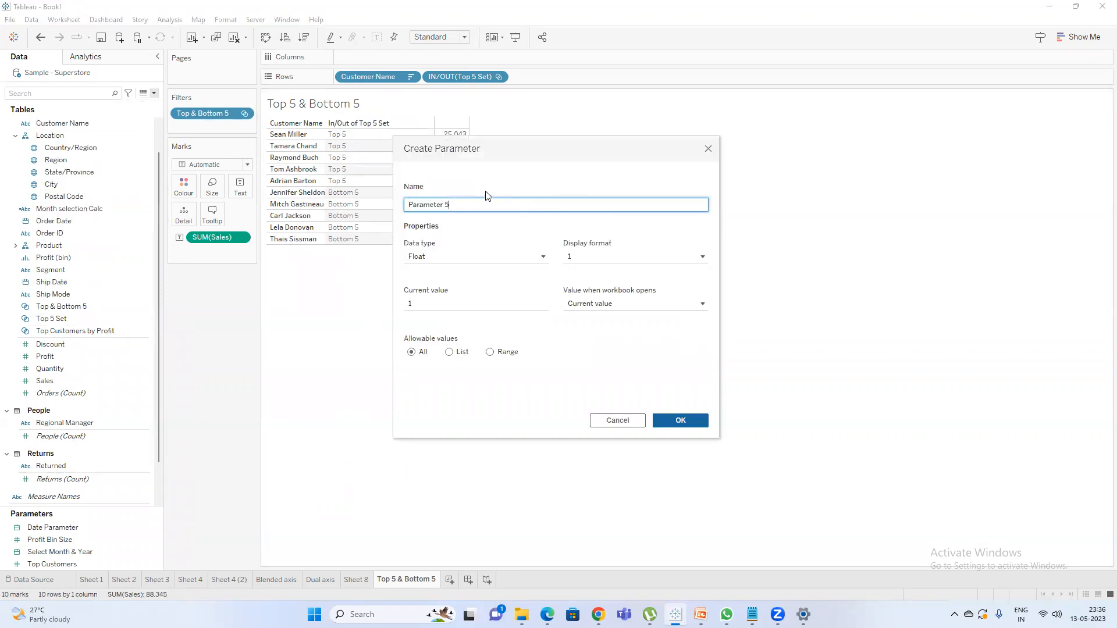
{"action": "key", "text": "ctrl+a"}
{"action": "type", "text": "Sele"}
{"action": "left_click", "coordinate": [449, 260]}
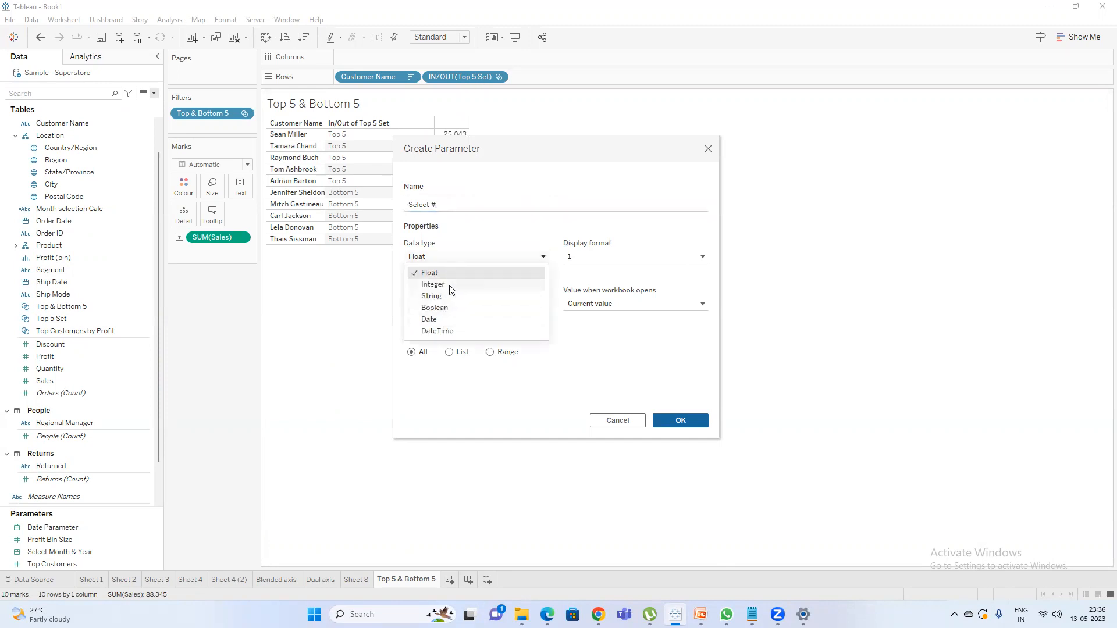
{"action": "left_click", "coordinate": [434, 285]}
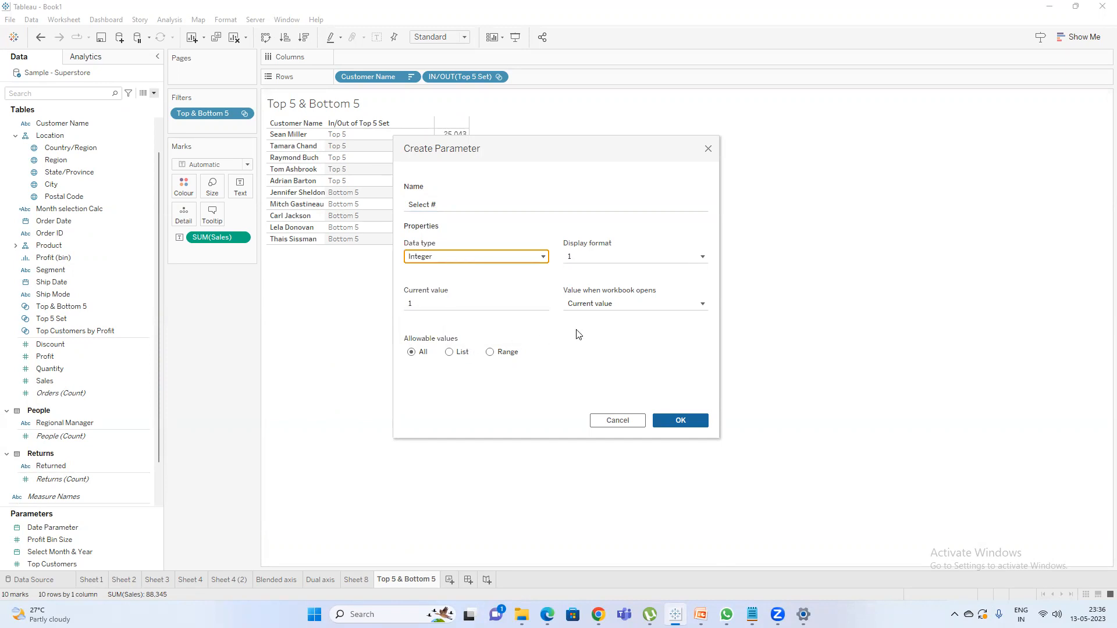
Restrict the new parameter to a range from 1 to 100 with a step size of 3 and save it.
{"action": "left_click", "coordinate": [498, 356]}
{"action": "left_click", "coordinate": [411, 412]}
{"action": "left_click", "coordinate": [412, 386]}
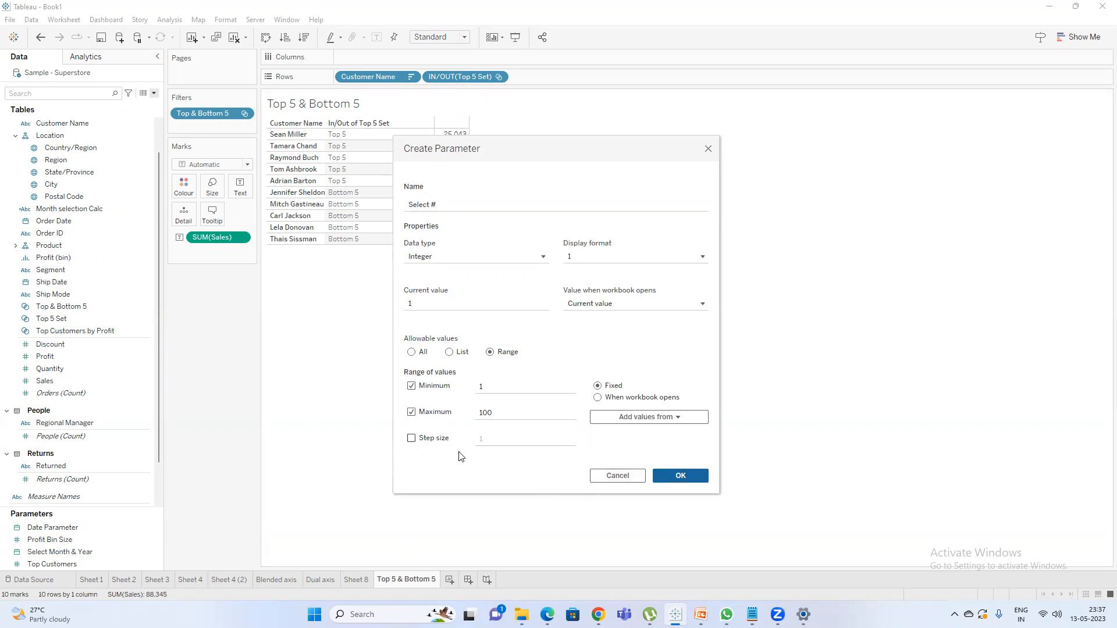
{"action": "left_click_drag", "start_coordinate": [491, 443], "coordinate": [417, 442]}
{"action": "left_click", "coordinate": [416, 443]}
{"action": "left_click", "coordinate": [422, 443]}
{"action": "left_click", "coordinate": [682, 476]}
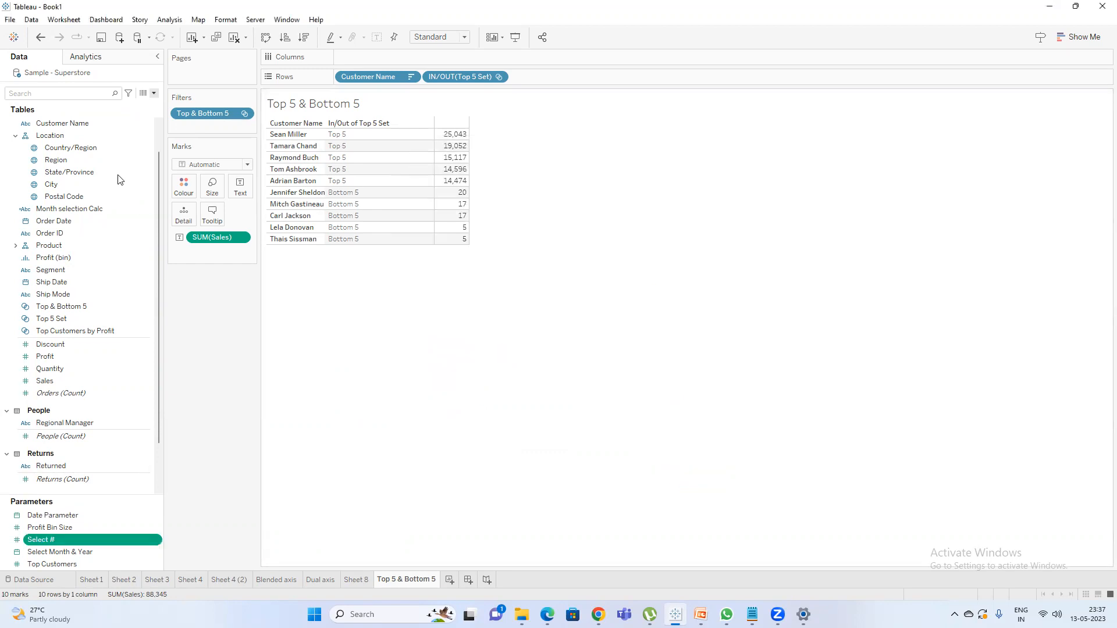
Edit Top 5 Set so its number of top customers by sum of Sales comes from the Select # parameter.
{"action": "right_click", "coordinate": [72, 318]}
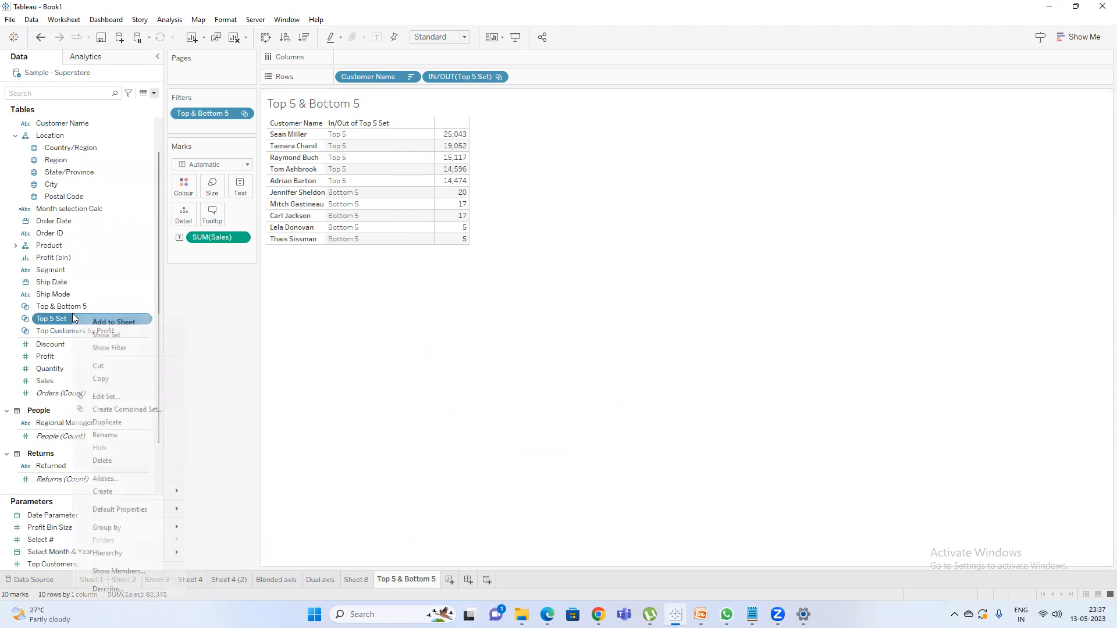
{"action": "left_click", "coordinate": [119, 401]}
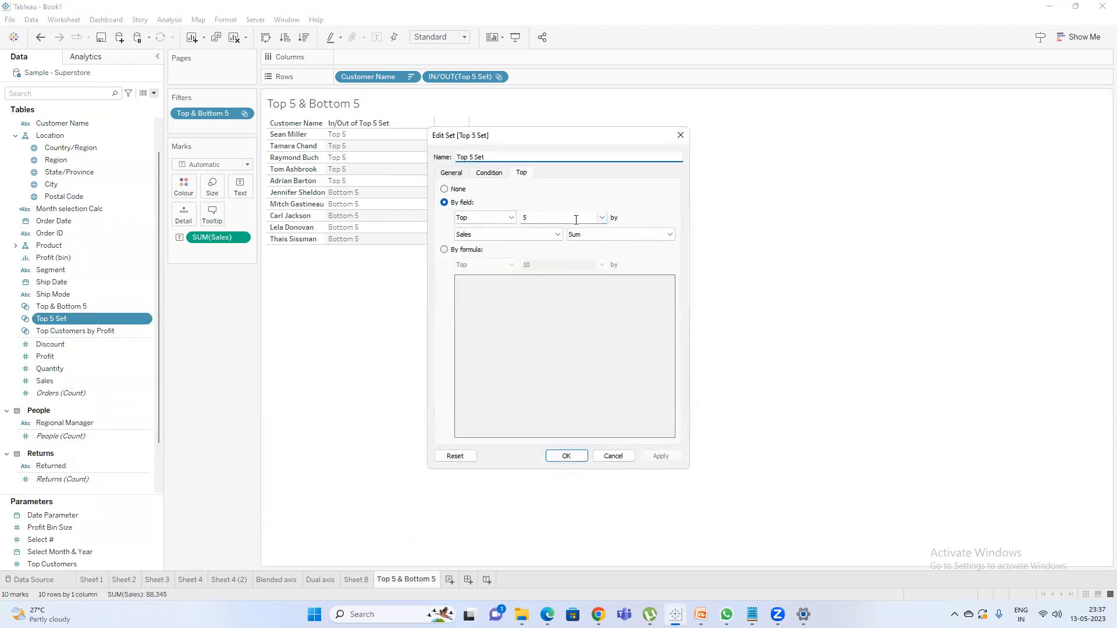
{"action": "left_click", "coordinate": [601, 218]}
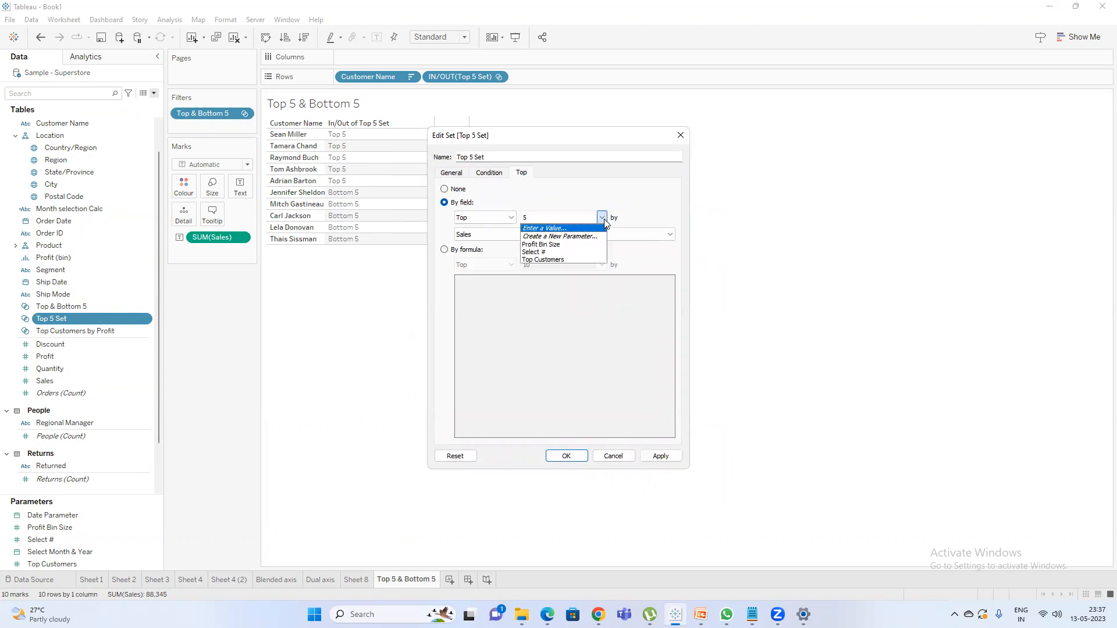
{"action": "left_click", "coordinate": [561, 252]}
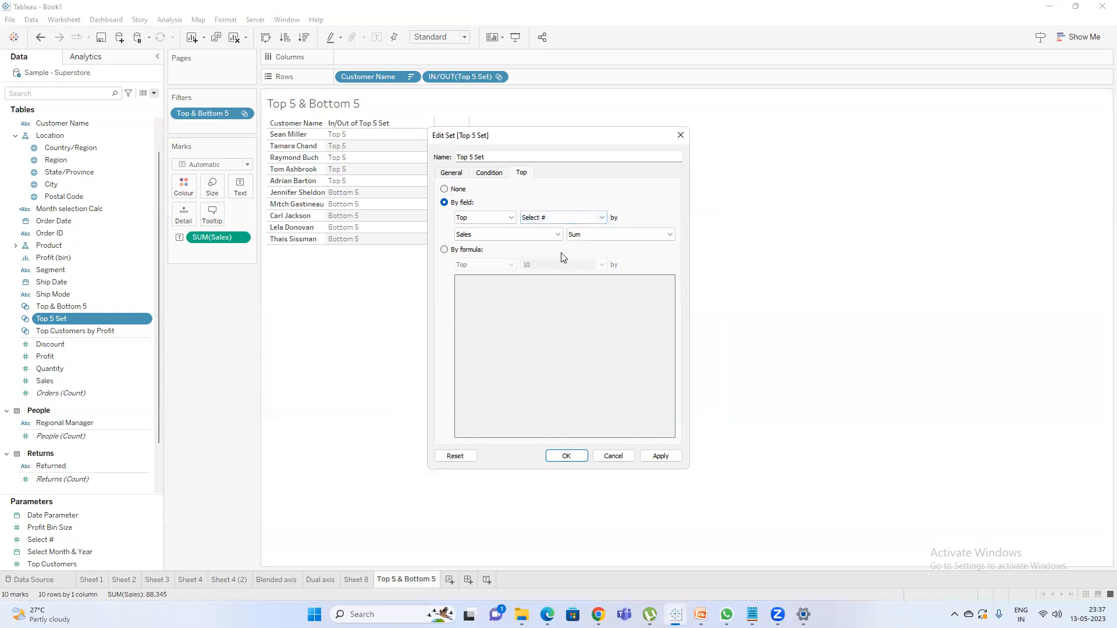
{"action": "left_click", "coordinate": [582, 459]}
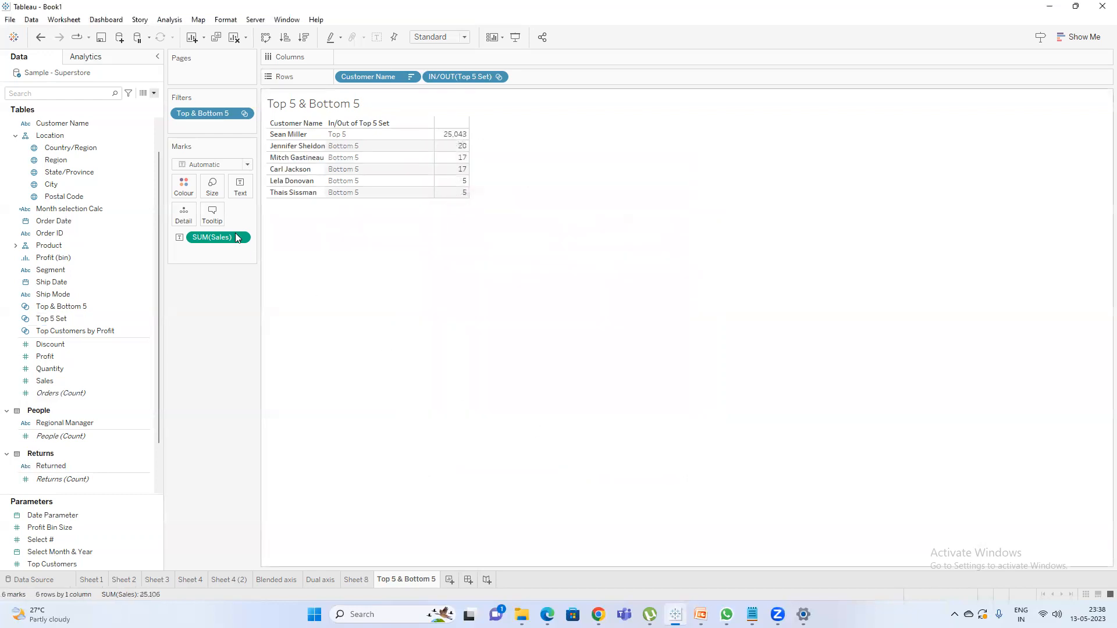
Find the Bottom 5 set, drive its bottom count by the Select # parameter, and clear the field search.
{"action": "left_click", "coordinate": [77, 95]}
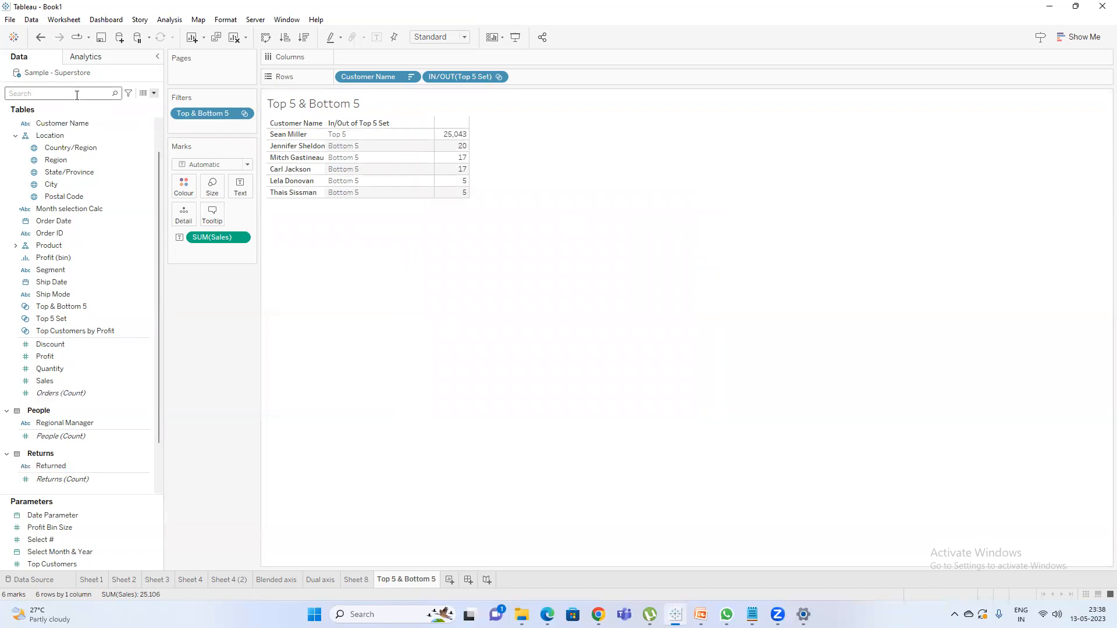
{"action": "type", "text": "bo"}
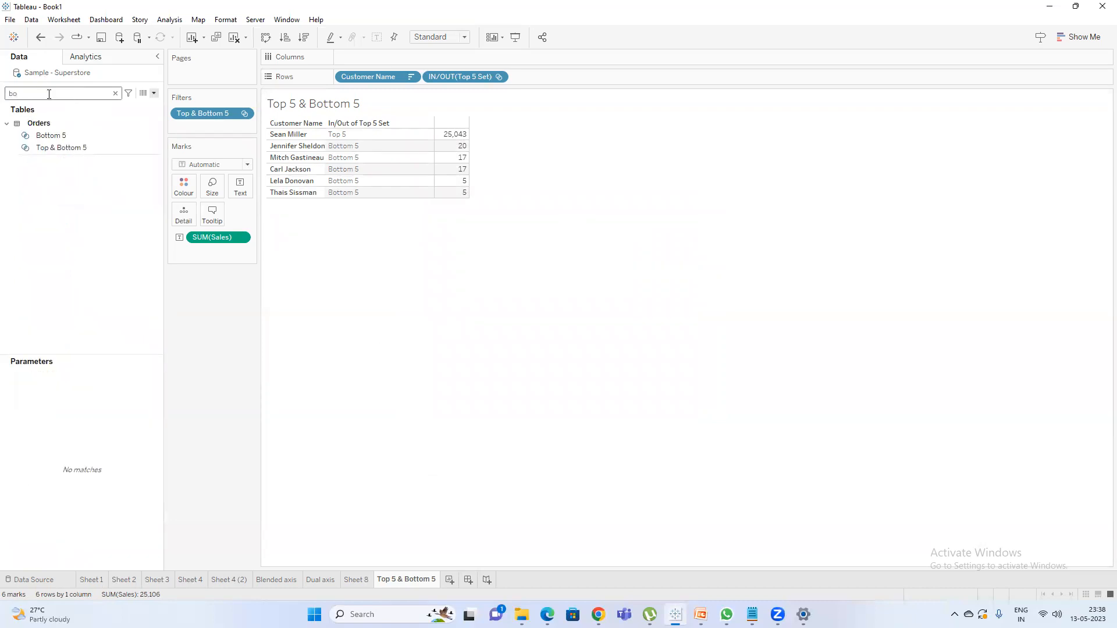
{"action": "right_click", "coordinate": [65, 137]}
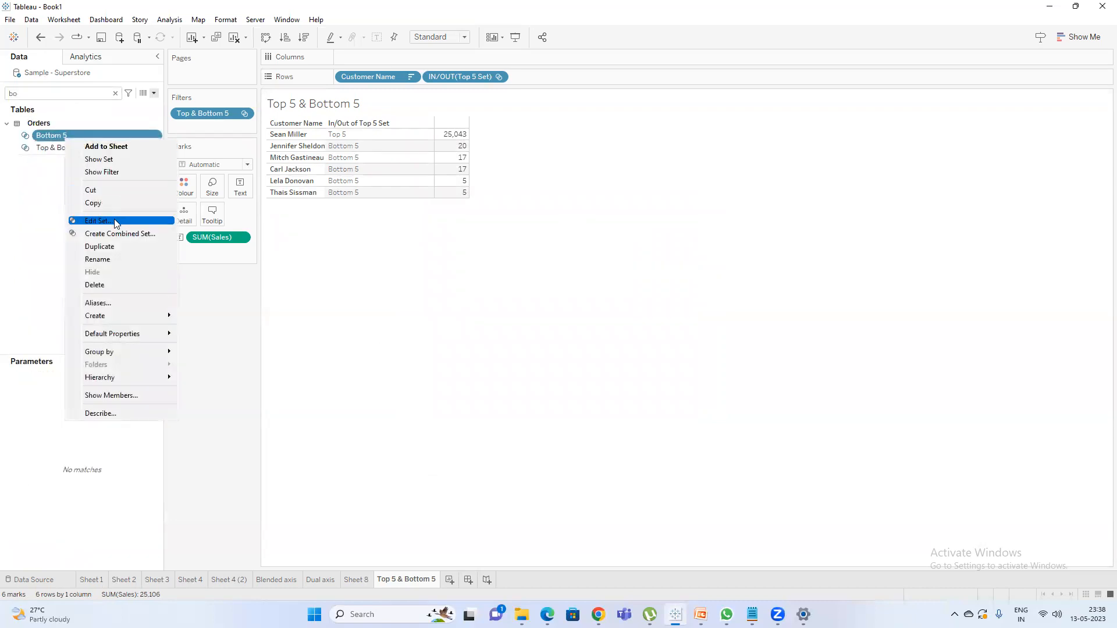
{"action": "left_click", "coordinate": [115, 224]}
{"action": "left_click", "coordinate": [601, 218]}
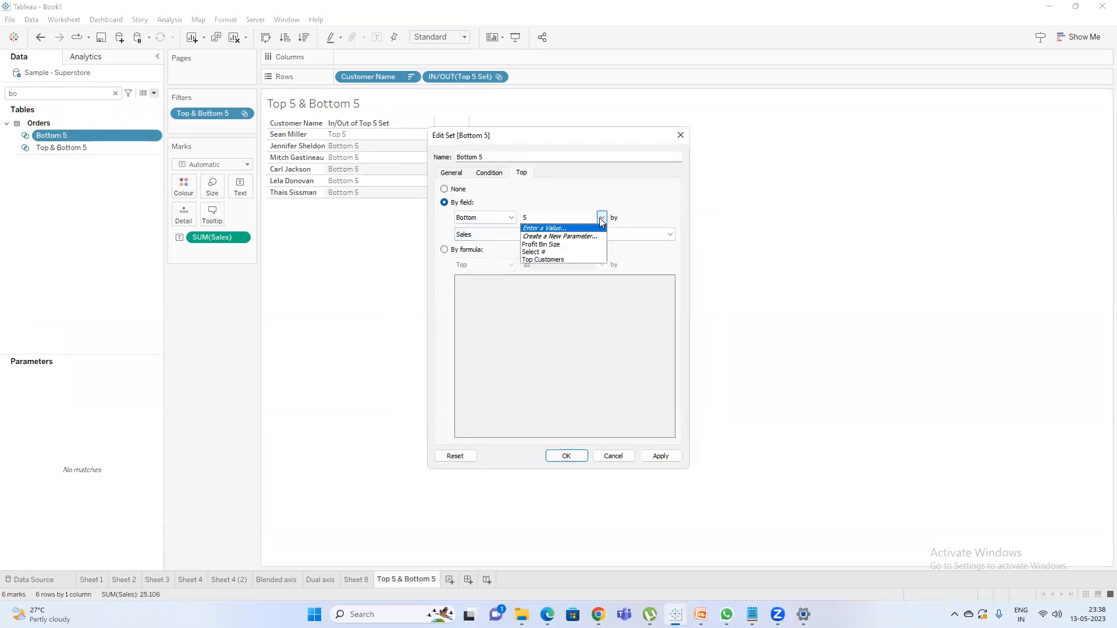
{"action": "left_click", "coordinate": [565, 252]}
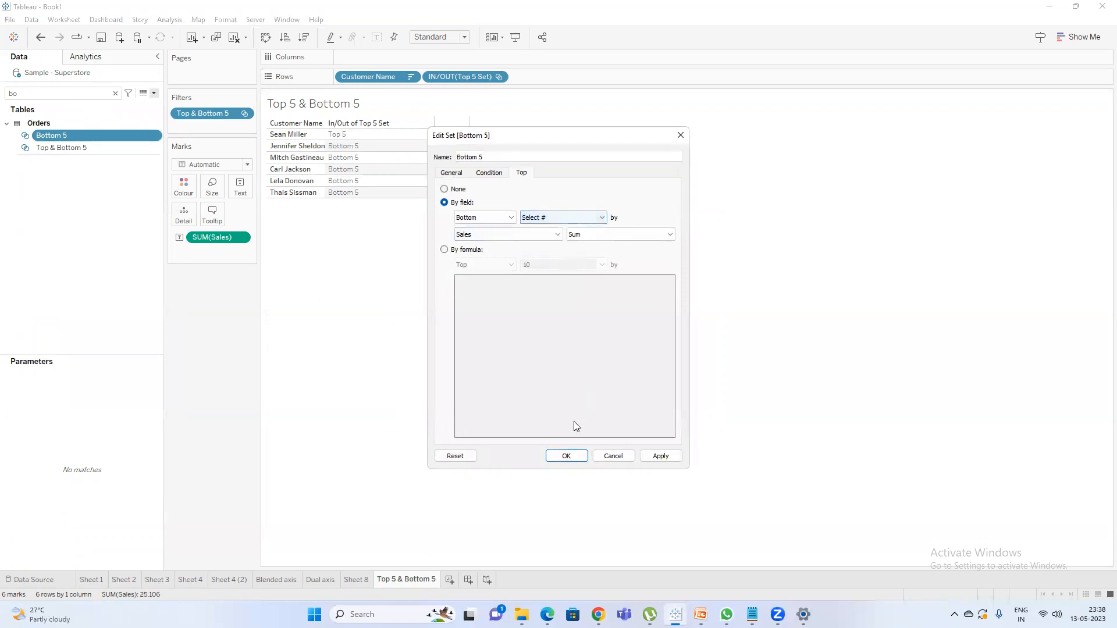
{"action": "left_click", "coordinate": [565, 456]}
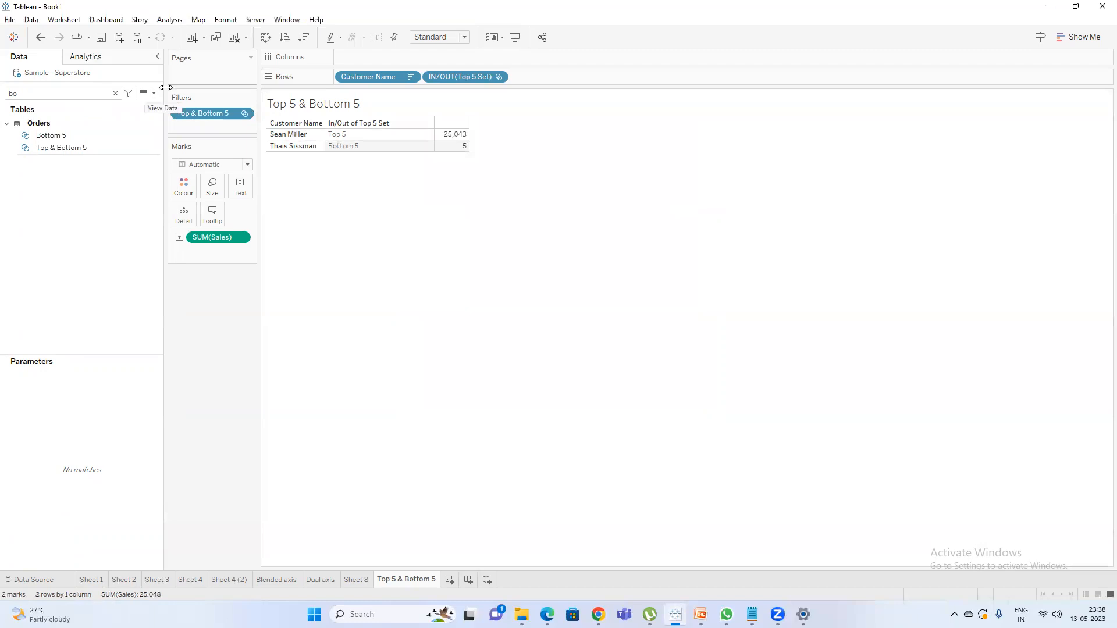
{"action": "left_click", "coordinate": [115, 93]}
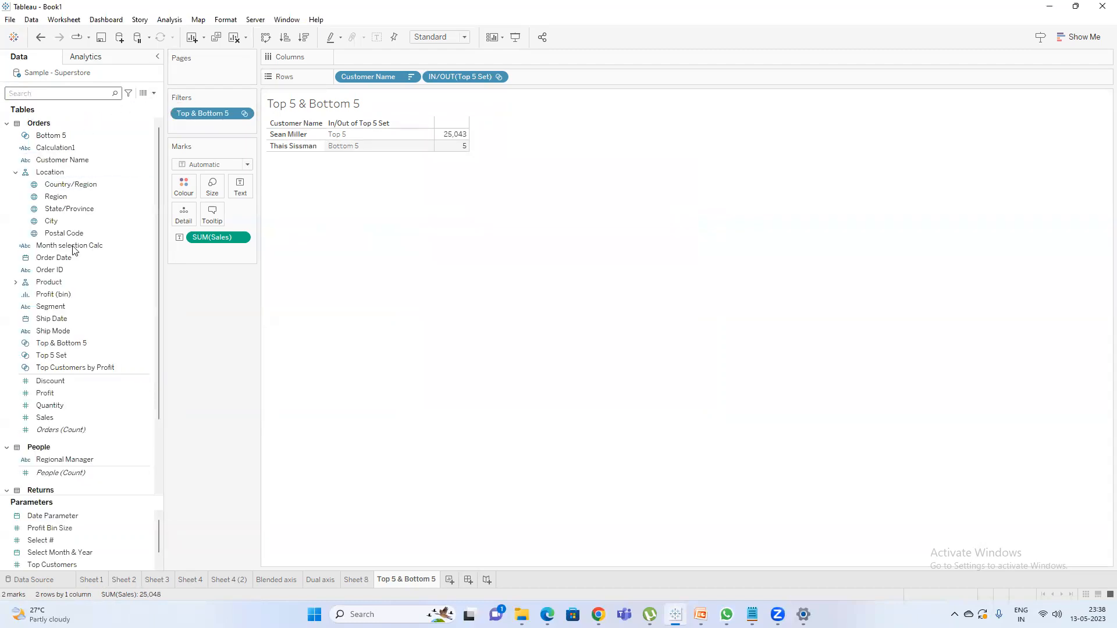
Show the Select # parameter control on the sheet and change it from a slider to Type In.
{"action": "right_click", "coordinate": [63, 540]}
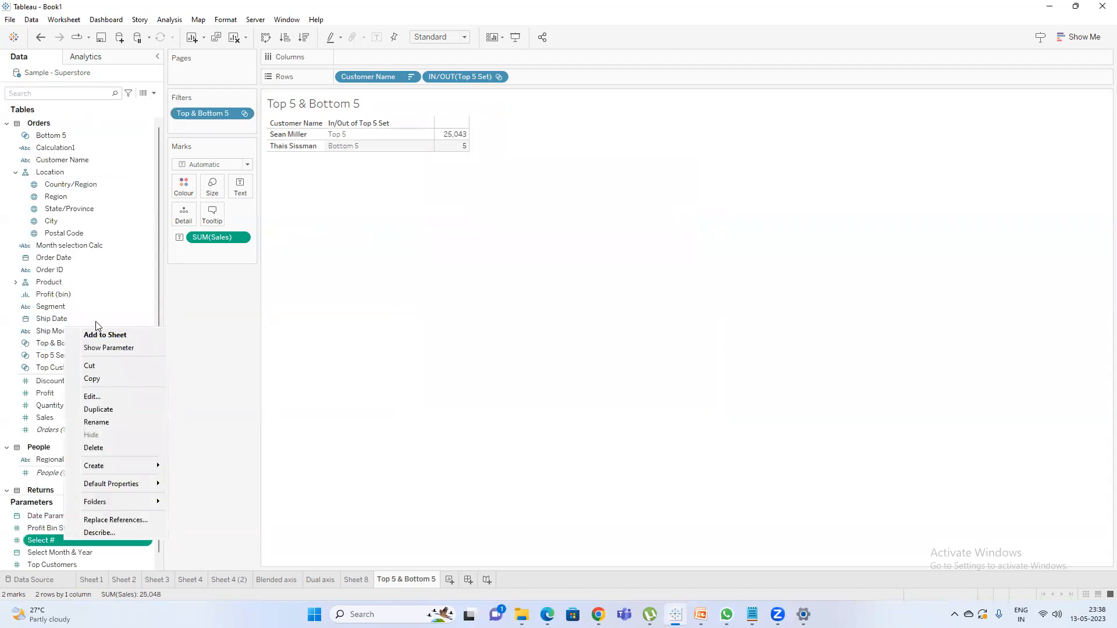
{"action": "left_click", "coordinate": [105, 349]}
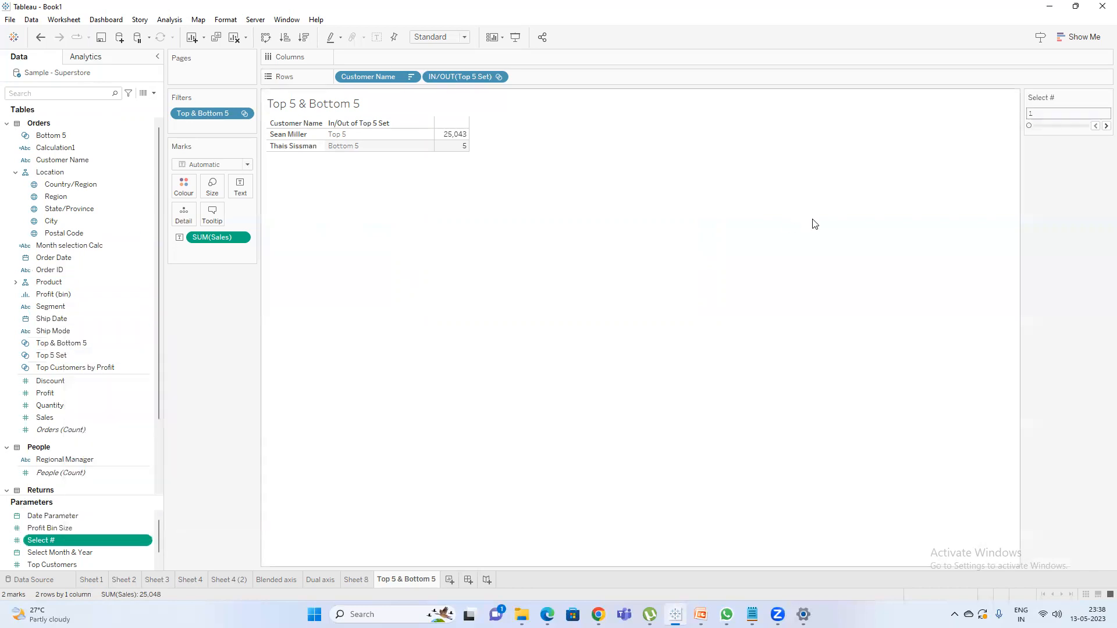
{"action": "left_click", "coordinate": [1106, 98]}
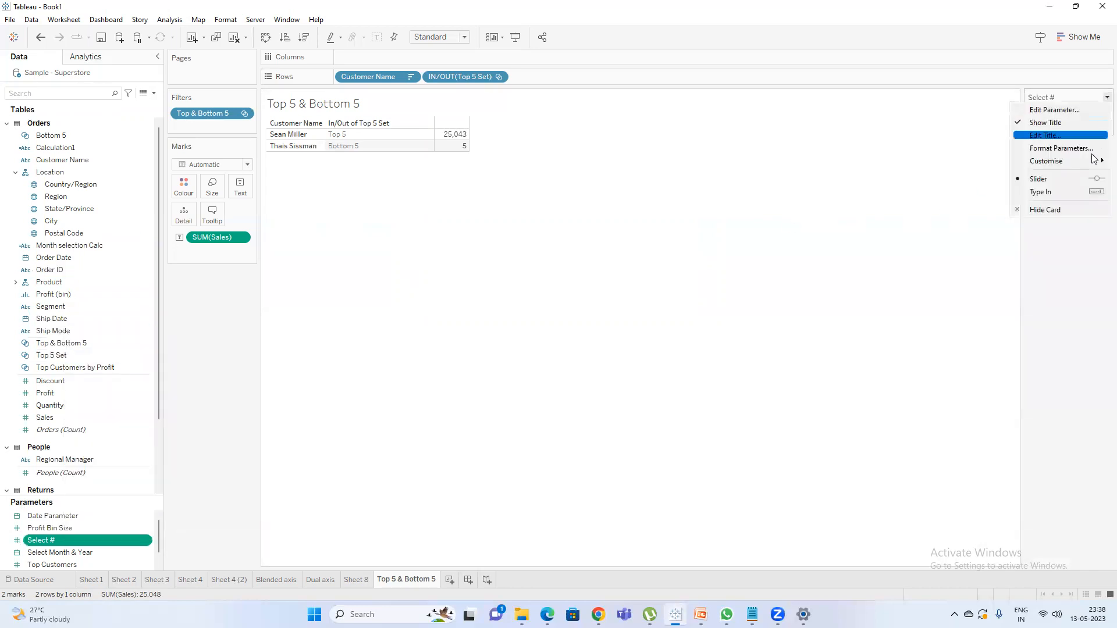
{"action": "left_click", "coordinate": [1075, 192]}
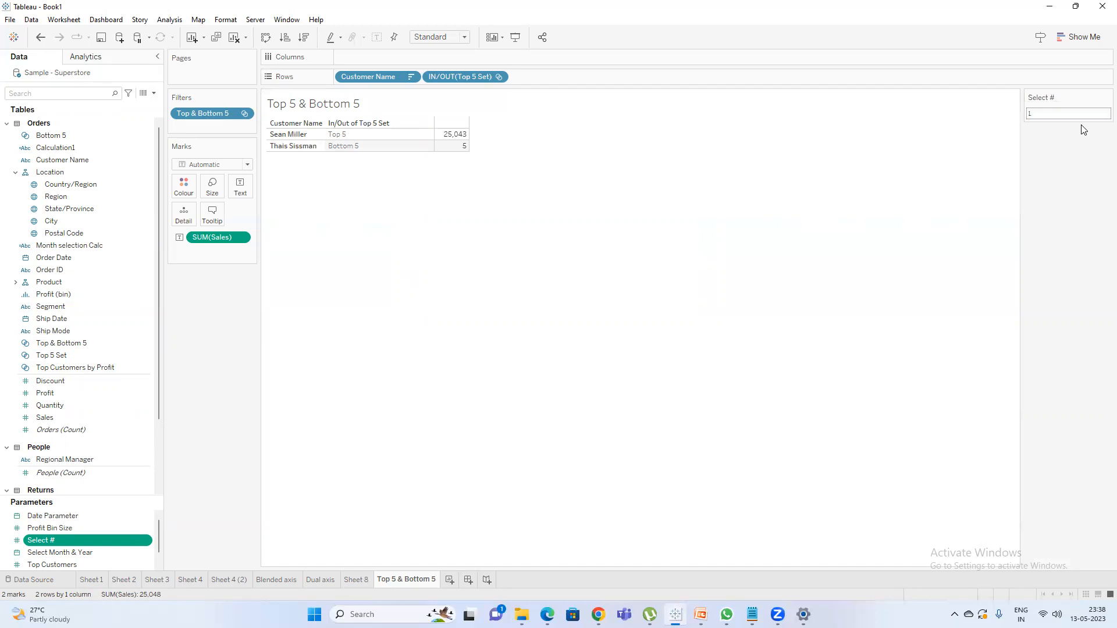
Set the Select # parameter control to 4 and try entering 5.
{"action": "type", "text": "4"}
{"action": "key", "text": "Return"}
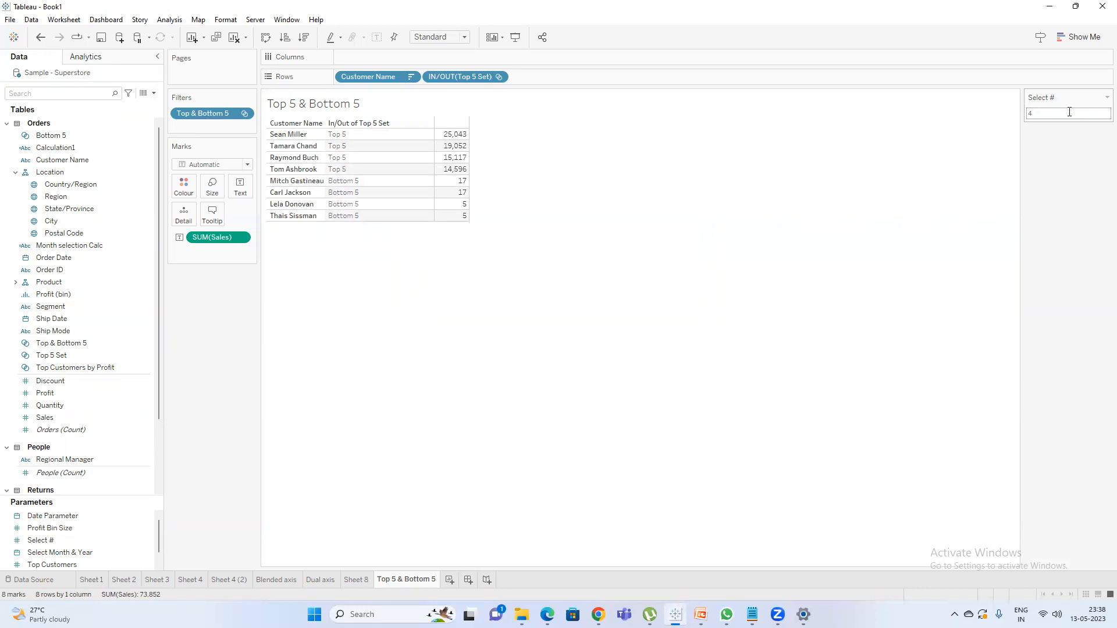
{"action": "type", "text": "5"}
Turn off the step size of the Select # parameter and enter 6 in its control.
{"action": "left_click", "coordinate": [1107, 97]}
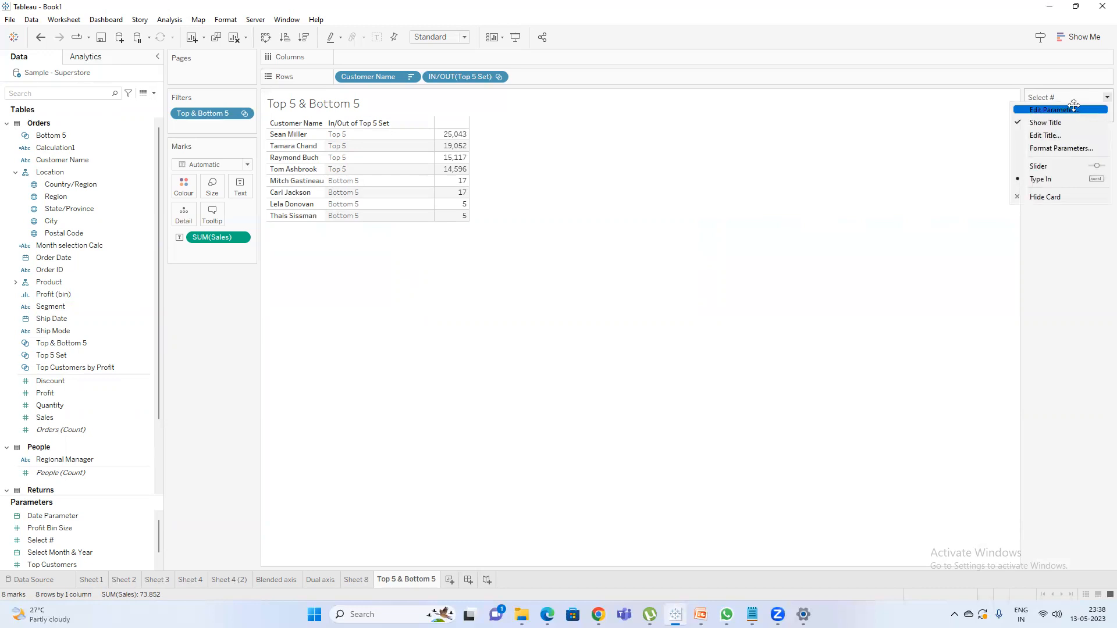
{"action": "left_click", "coordinate": [1074, 108]}
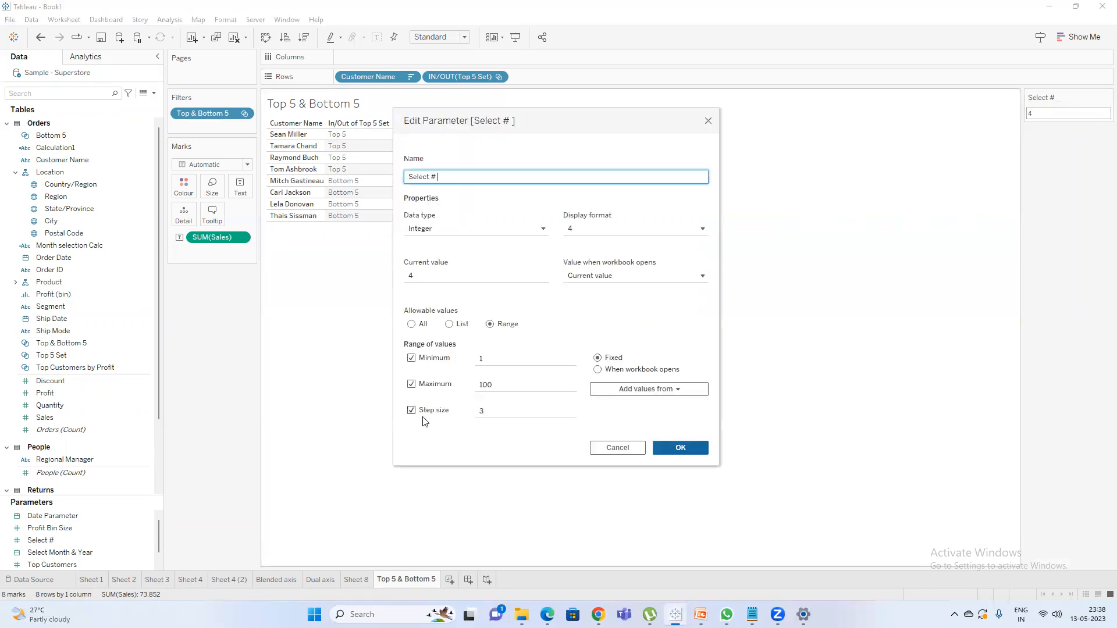
{"action": "left_click", "coordinate": [418, 412]}
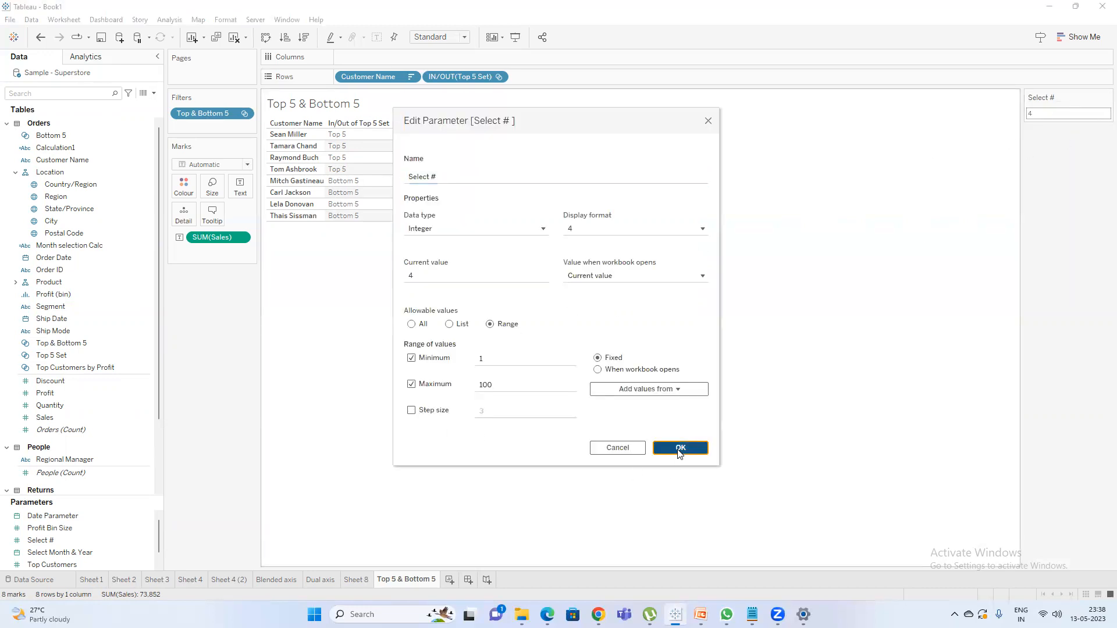
{"action": "left_click", "coordinate": [680, 449]}
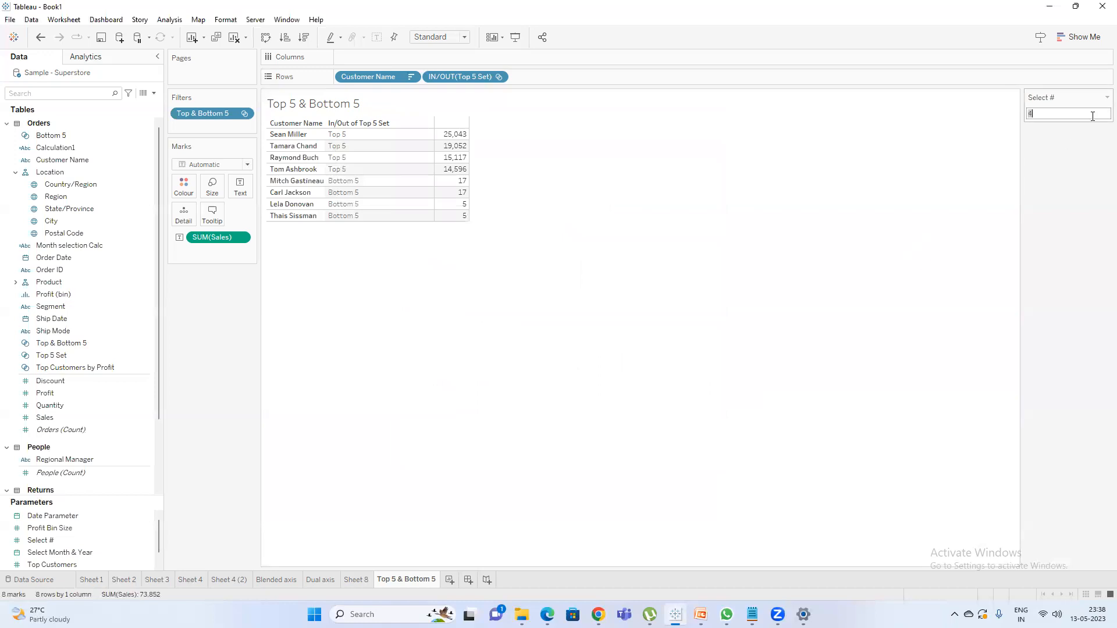
{"action": "key", "text": "Return"}
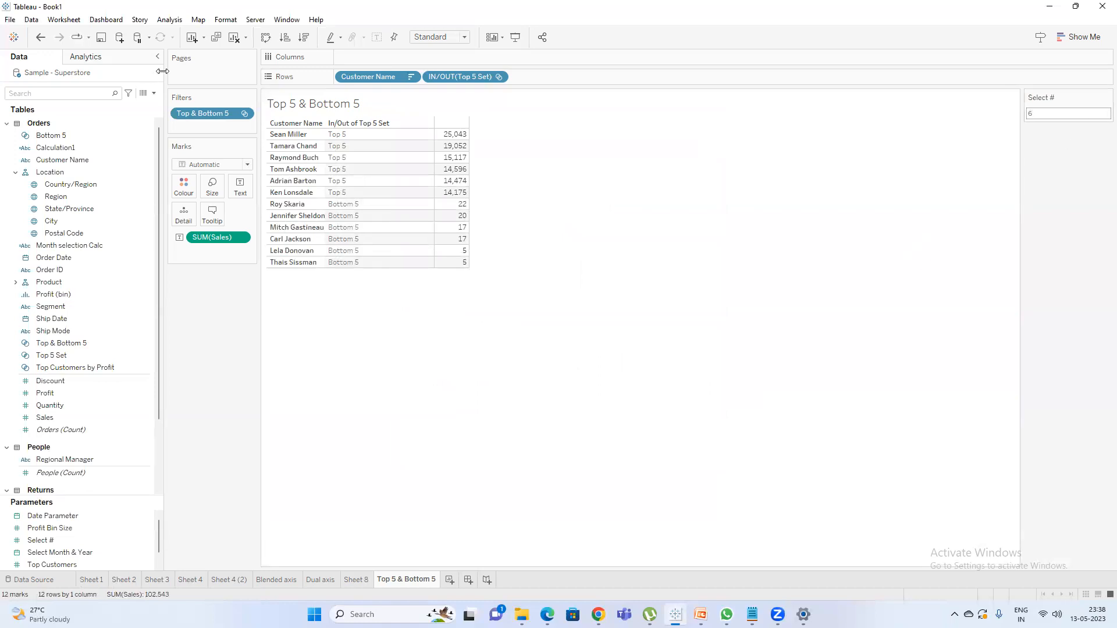
Remove the IN/OUT(Top 5 Set) field from the rows and retitle the sheet "Top & Bottom" followed by the Select # parameter.
{"action": "left_click_drag", "start_coordinate": [461, 76], "coordinate": [585, 215]}
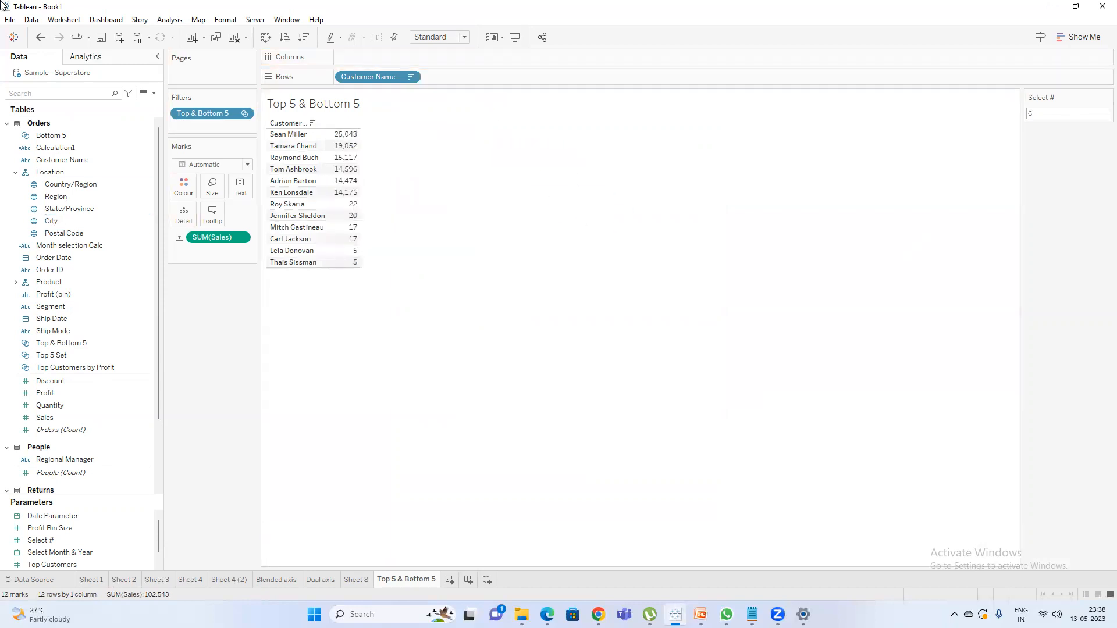
{"action": "double_click", "coordinate": [326, 103]}
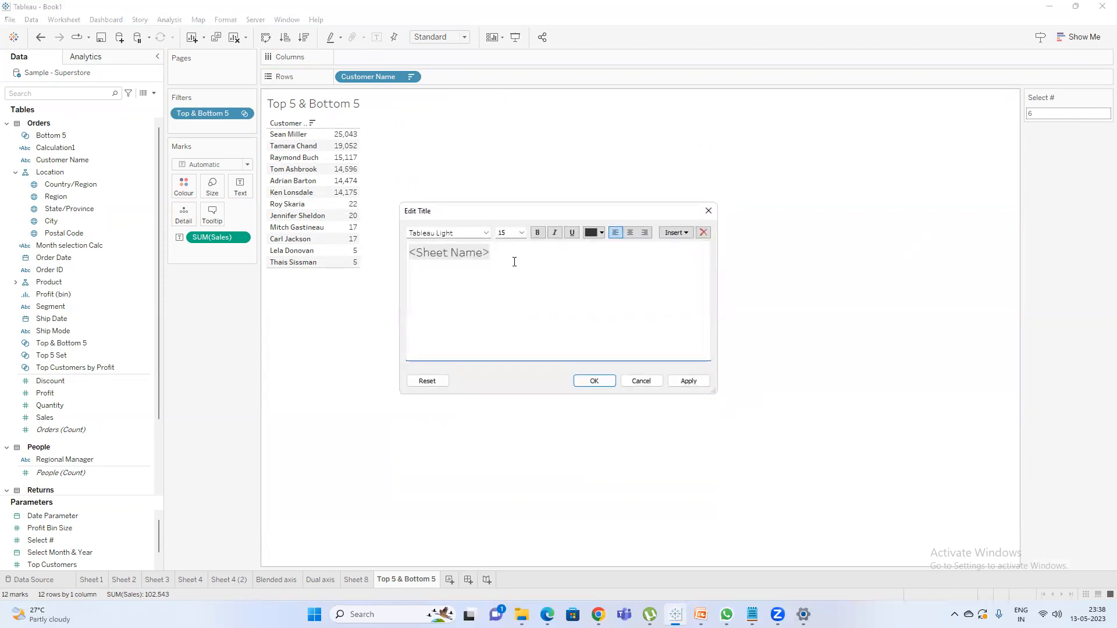
{"action": "key", "text": "ctrl+a"}
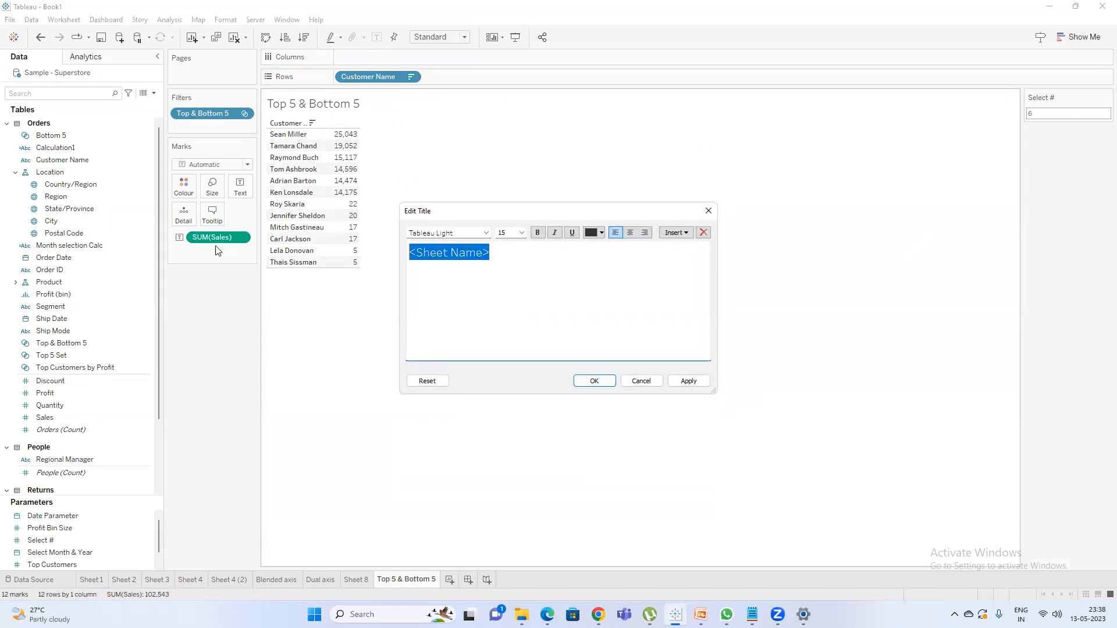
{"action": "type", "text": "T"}
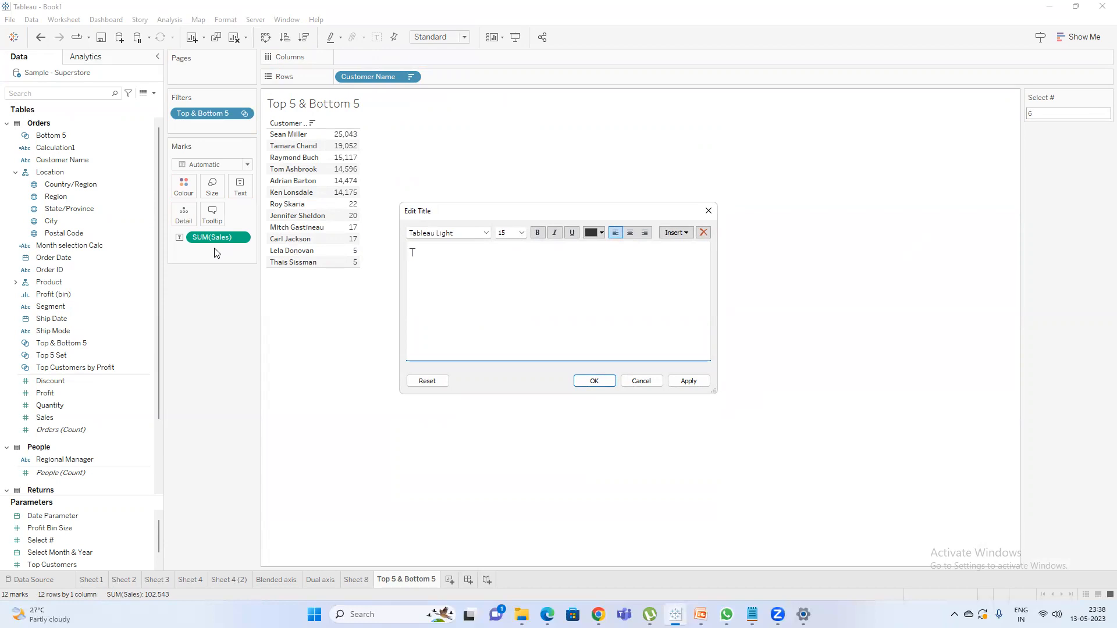
{"action": "type", "text": "op & Bottom"}
{"action": "left_click", "coordinate": [674, 233]}
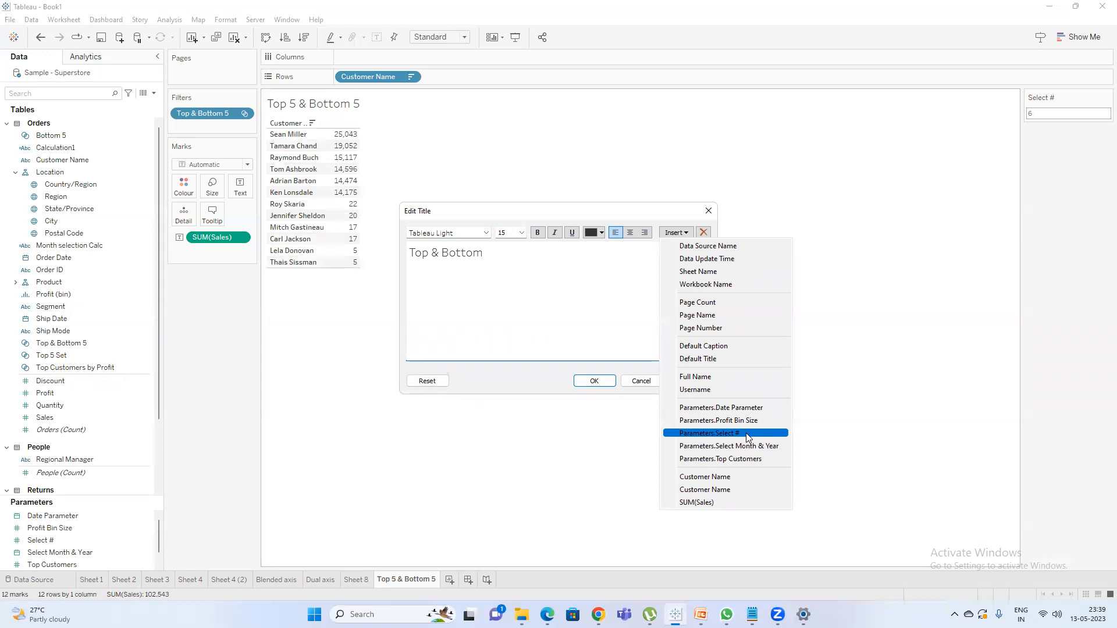
{"action": "left_click", "coordinate": [746, 433]}
{"action": "double_click", "coordinate": [551, 257]}
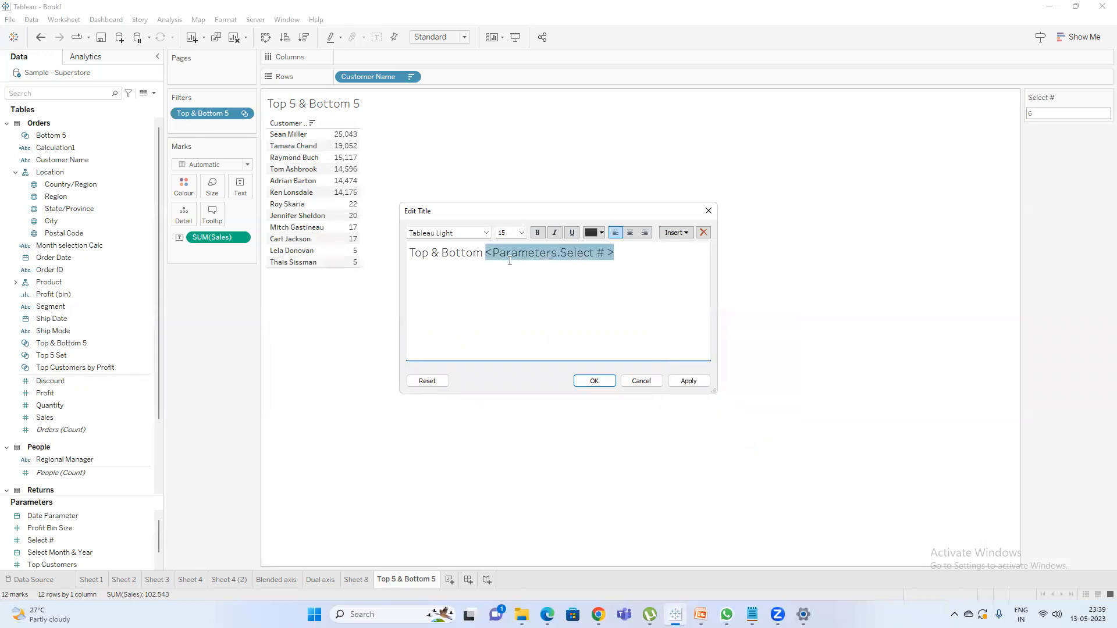
{"action": "left_click", "coordinate": [675, 232]}
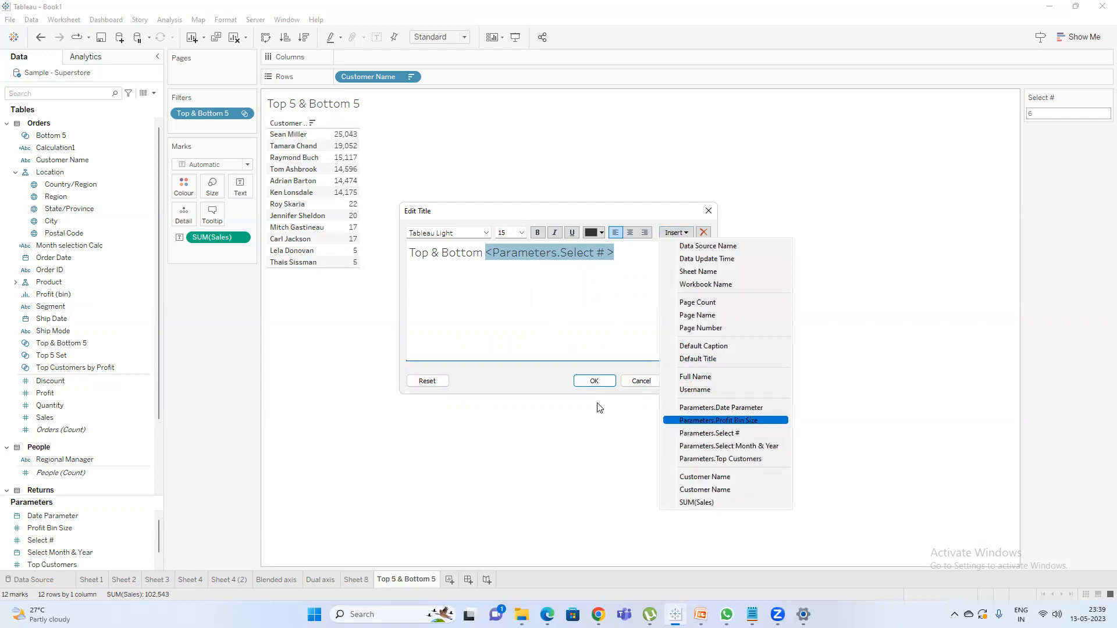
{"action": "left_click", "coordinate": [604, 383]}
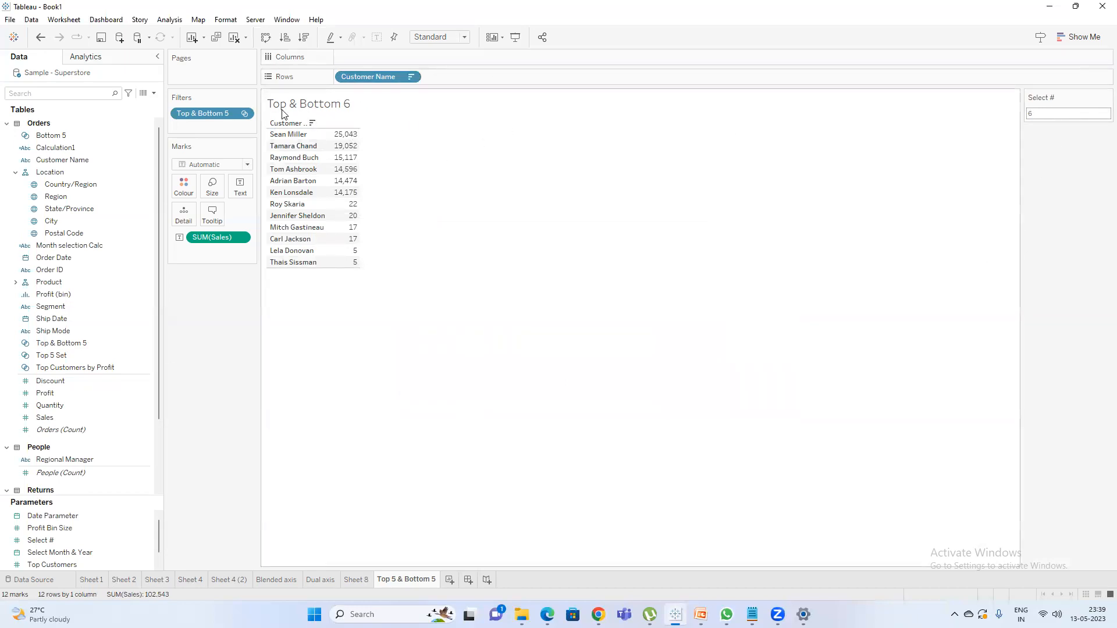
Set the Select # parameter control to 10.
{"action": "left_click", "coordinate": [1088, 114]}
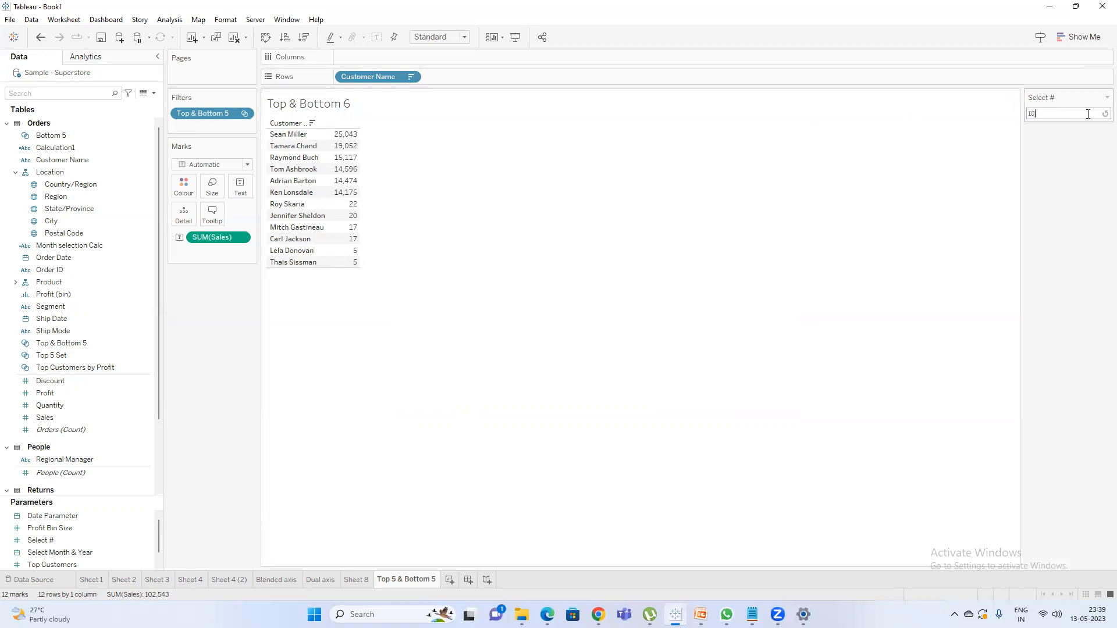
{"action": "key", "text": "Return"}
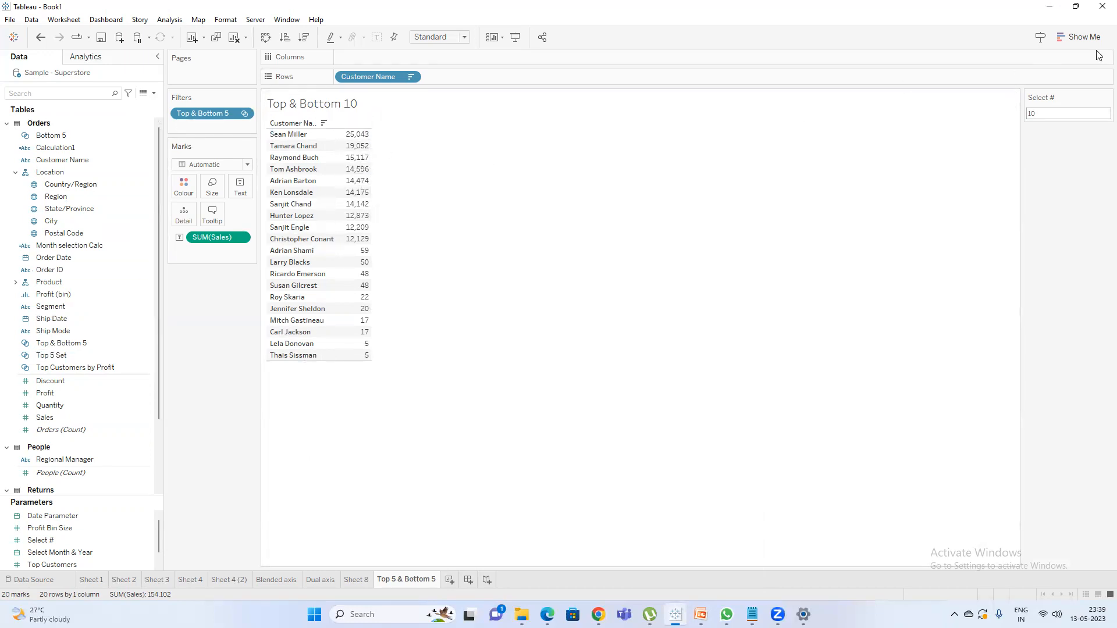
Convert the text table to a horizontal bar chart and sort the customers by sales in descending order.
{"action": "left_click", "coordinate": [1081, 36]}
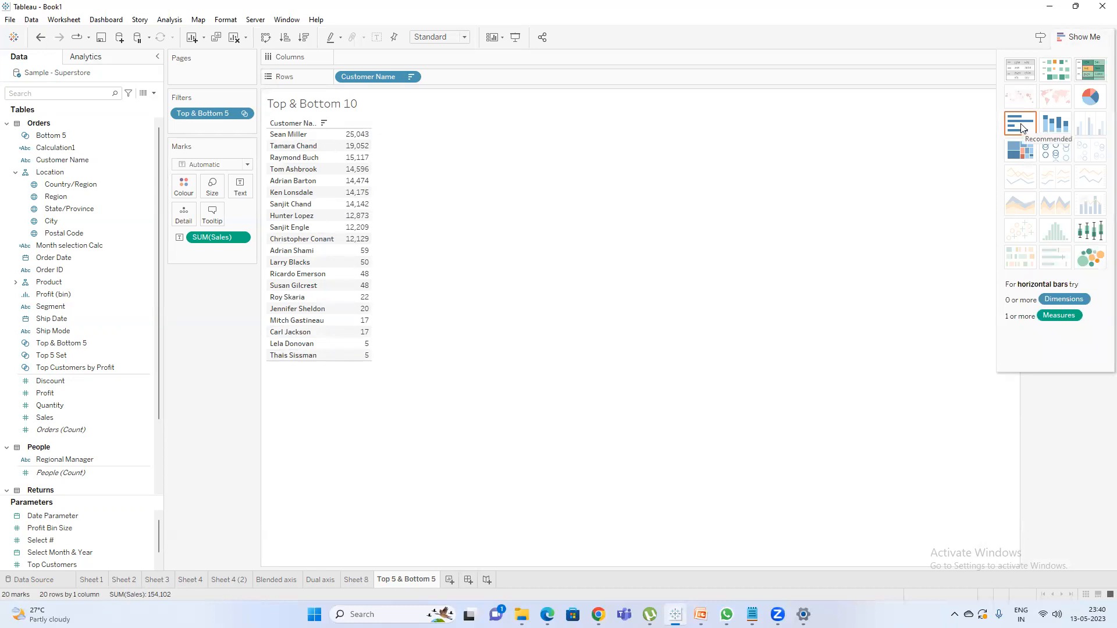
{"action": "left_click", "coordinate": [1022, 127]}
{"action": "left_click", "coordinate": [1081, 36]}
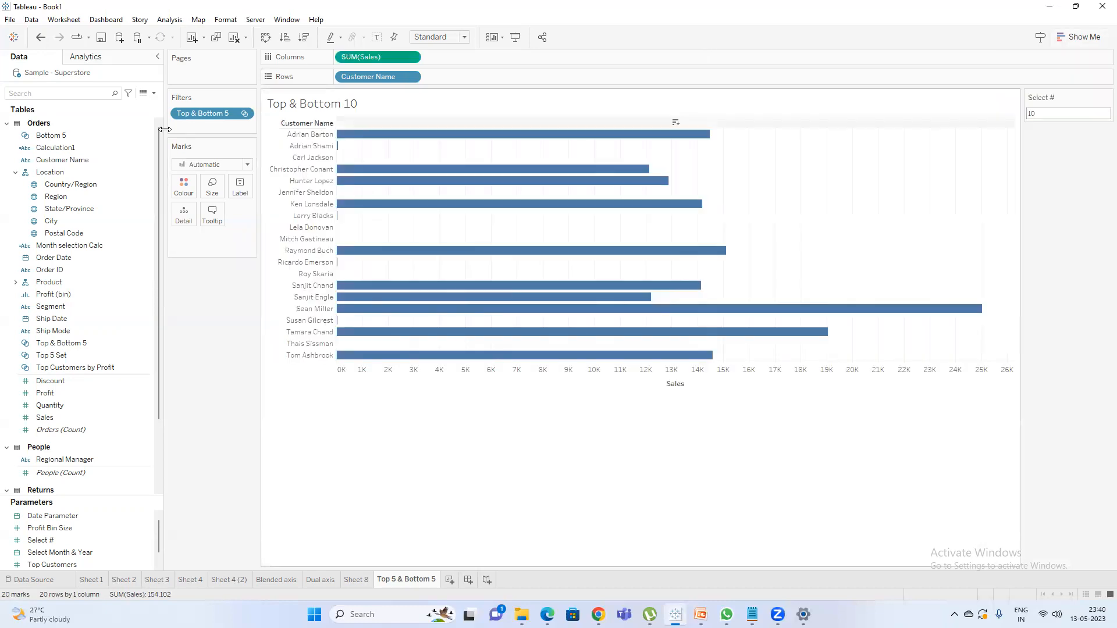
{"action": "left_click", "coordinate": [305, 37]}
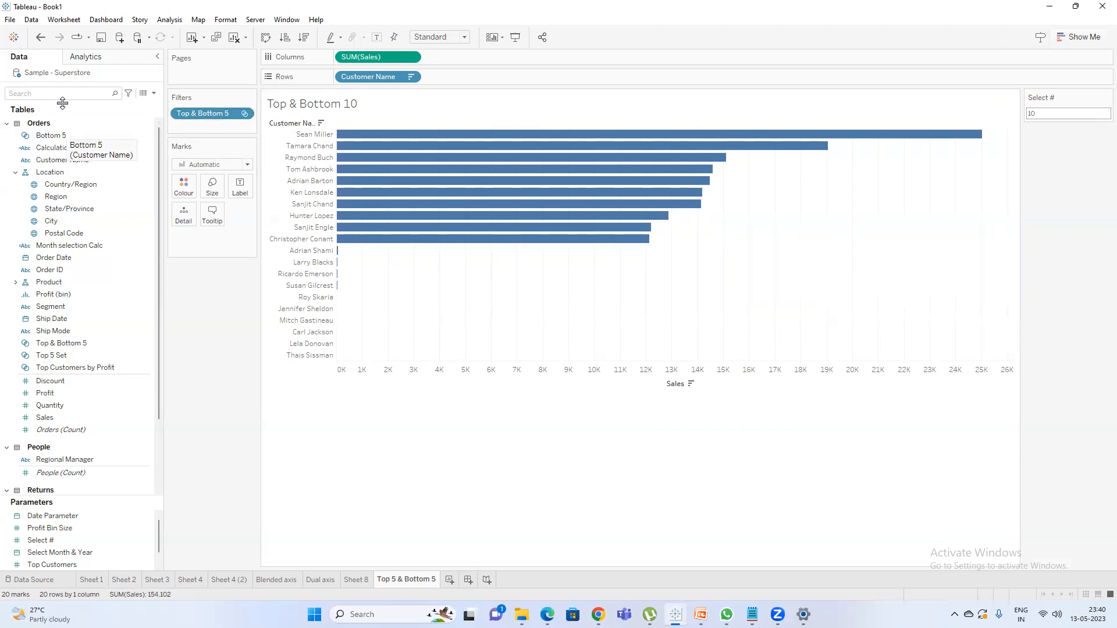
Search the fields for "top" and colour the bars by Top 5 Set.
{"action": "type", "text": "top"}
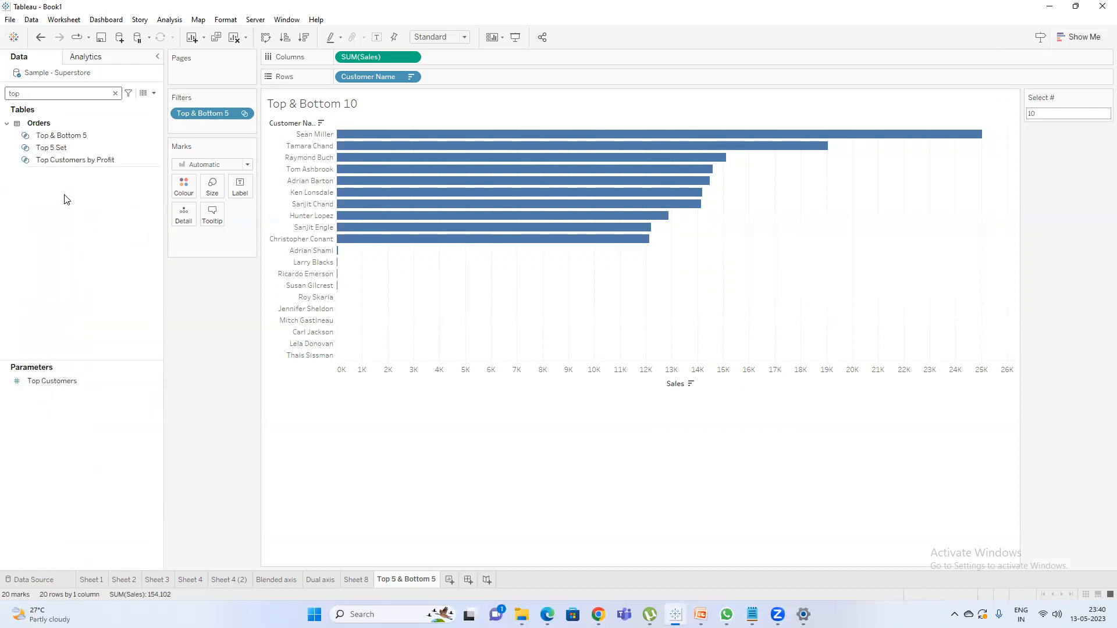
{"action": "left_click_drag", "start_coordinate": [52, 148], "coordinate": [185, 191]}
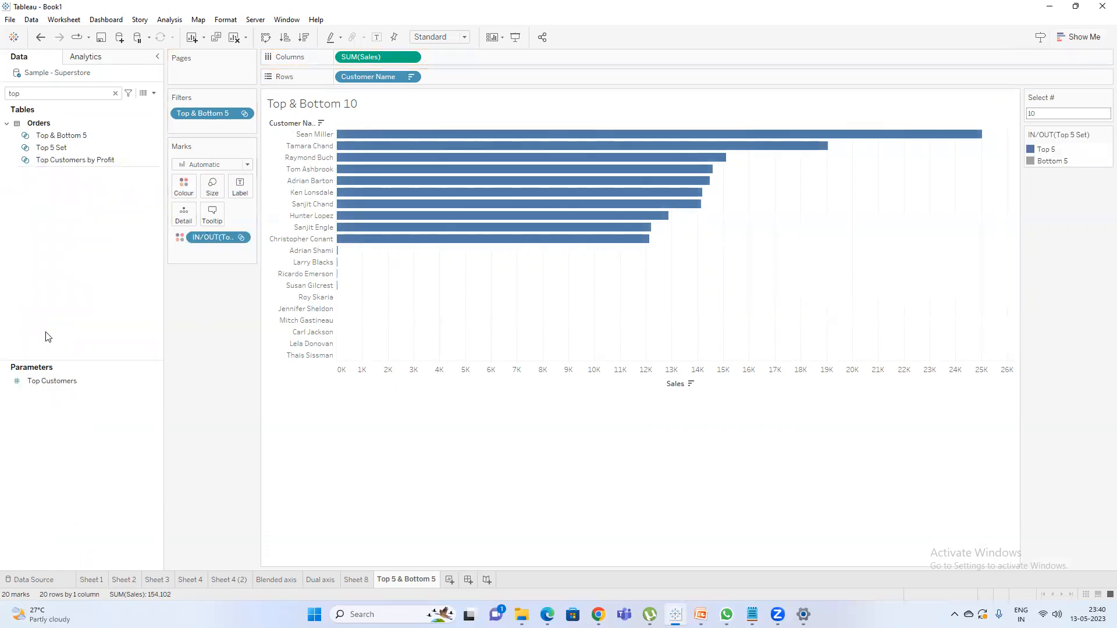
Colour the Bottom 5 members red and the Top 5 members green, and set the Select # parameter control to 5.
{"action": "right_click", "coordinate": [1039, 165]}
{"action": "left_click", "coordinate": [945, 195]}
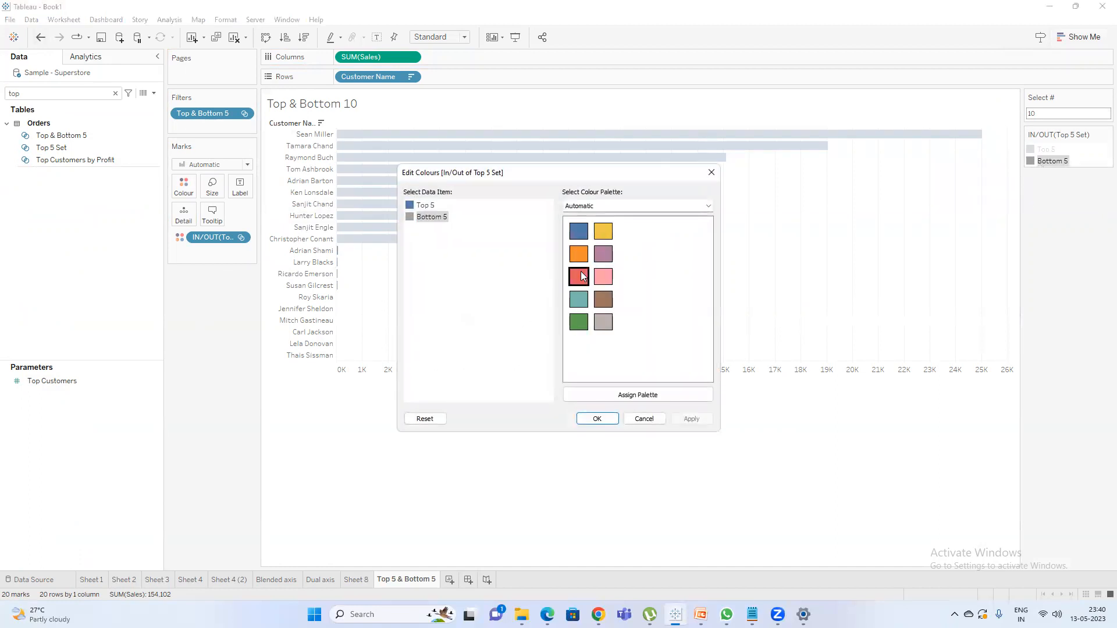
{"action": "left_click", "coordinate": [427, 205]}
{"action": "left_click", "coordinate": [578, 322]}
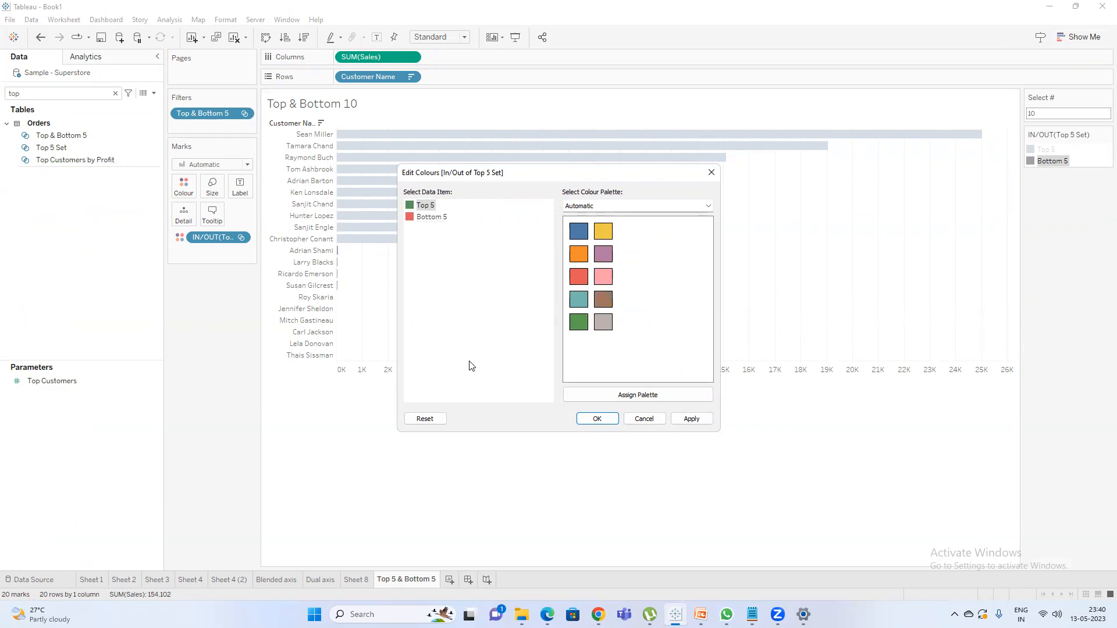
{"action": "left_click", "coordinate": [597, 418]}
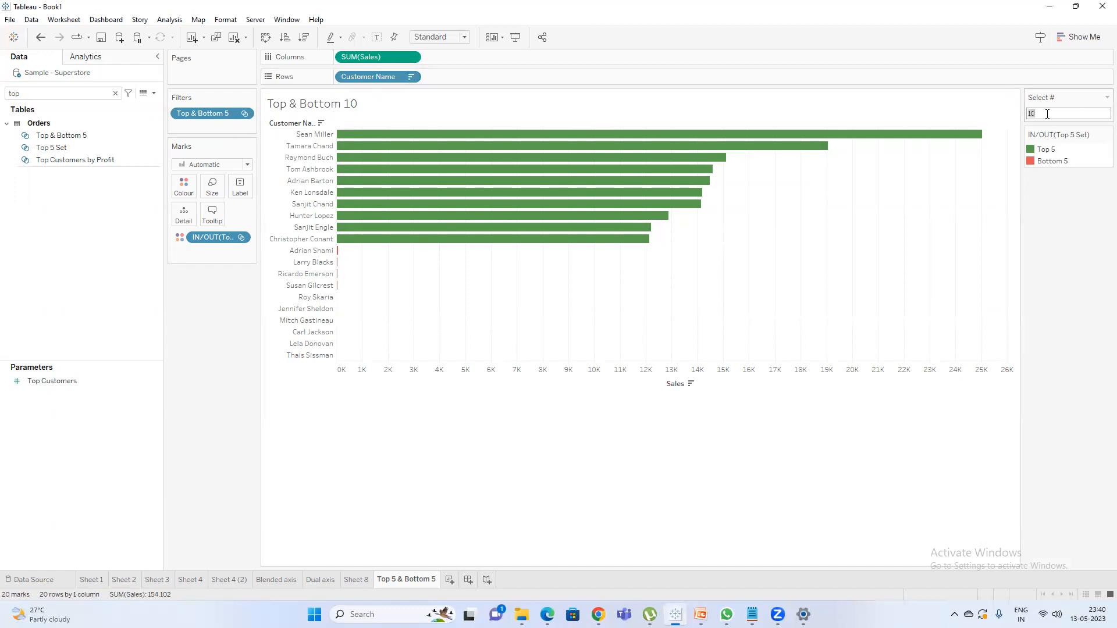
{"action": "key", "text": "Return"}
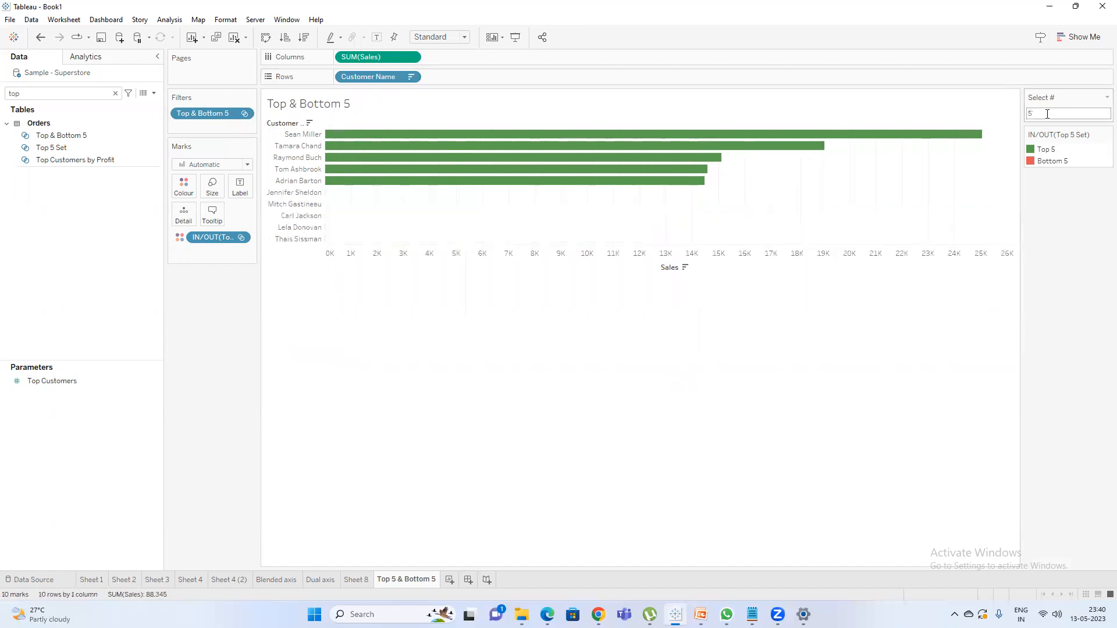
Insert the SUM(Sales) field after the Select # parameter in the sheet title.
{"action": "double_click", "coordinate": [351, 110]}
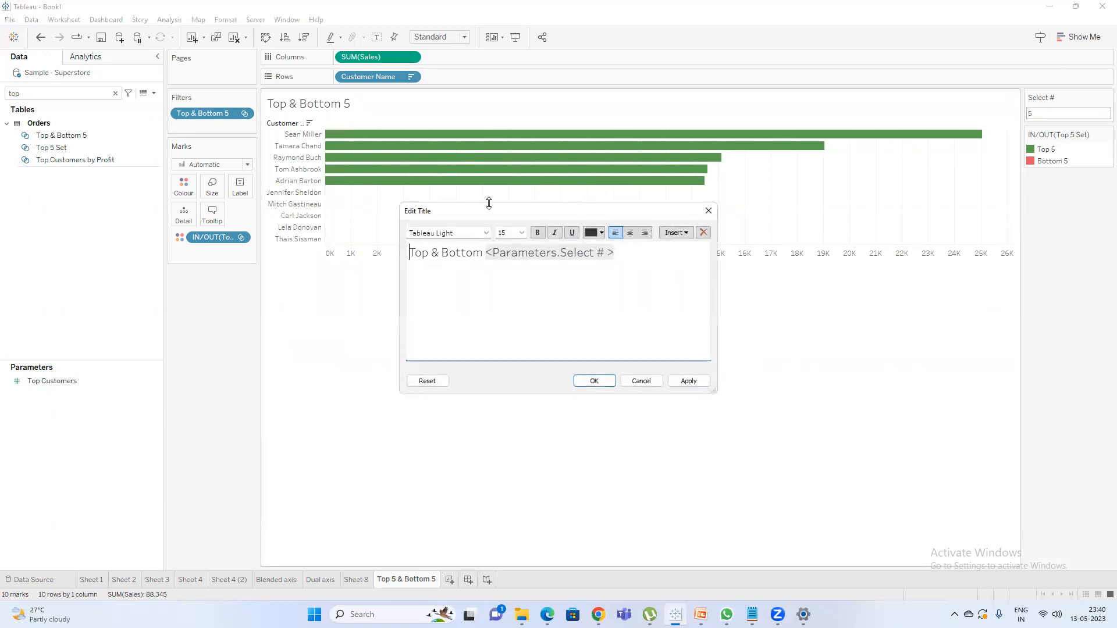
{"action": "left_click", "coordinate": [675, 232]}
{"action": "left_click", "coordinate": [648, 289]}
{"action": "left_click", "coordinate": [677, 233]}
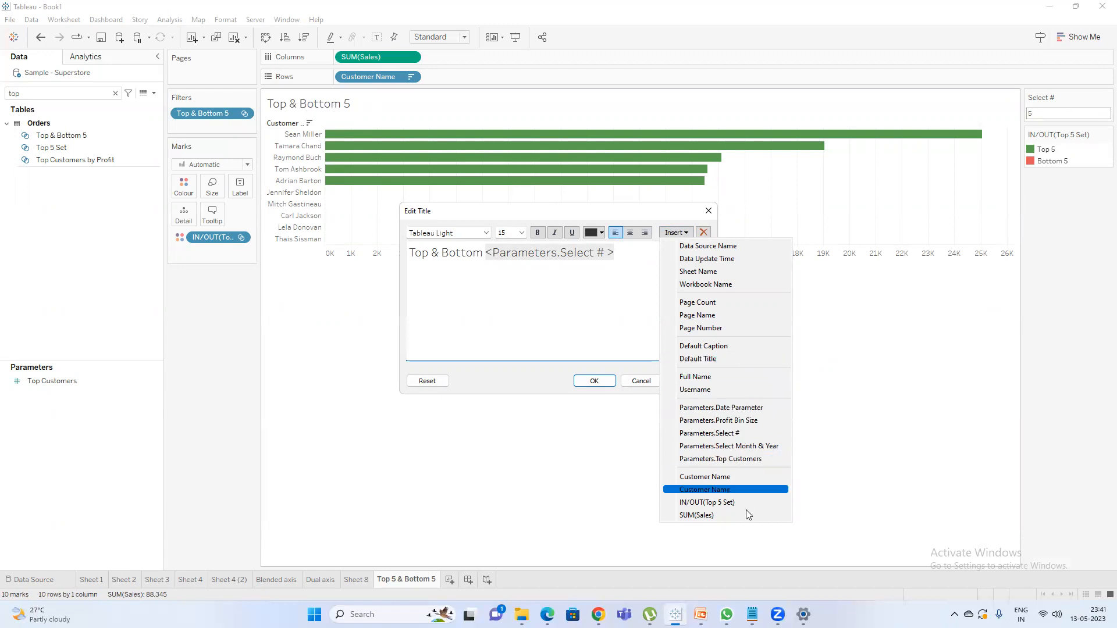
{"action": "left_click", "coordinate": [716, 516]}
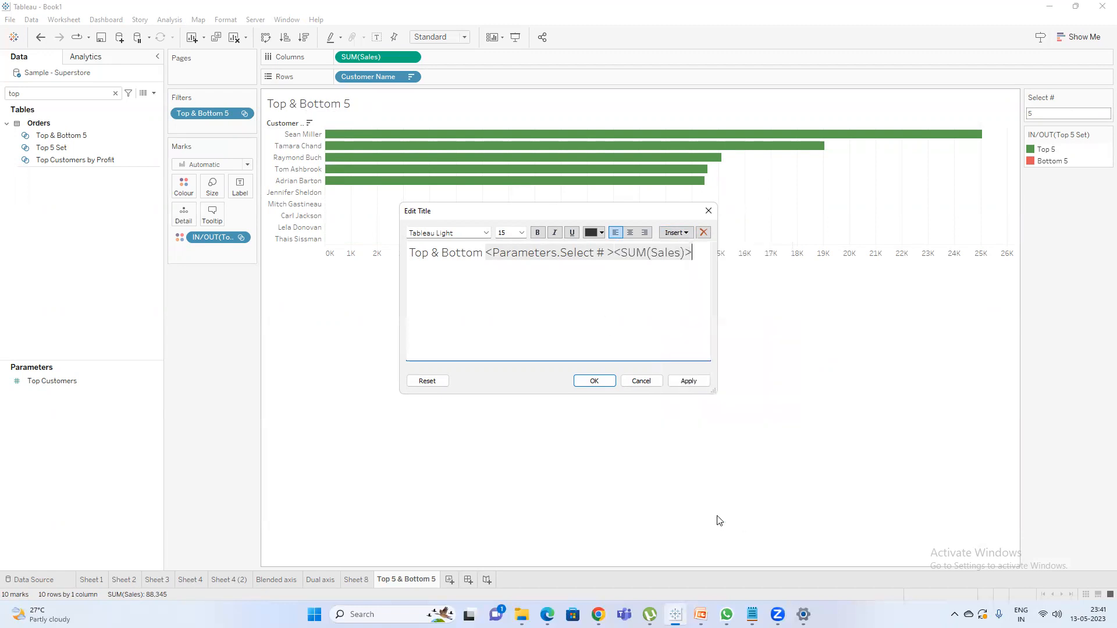
{"action": "left_click", "coordinate": [592, 381]}
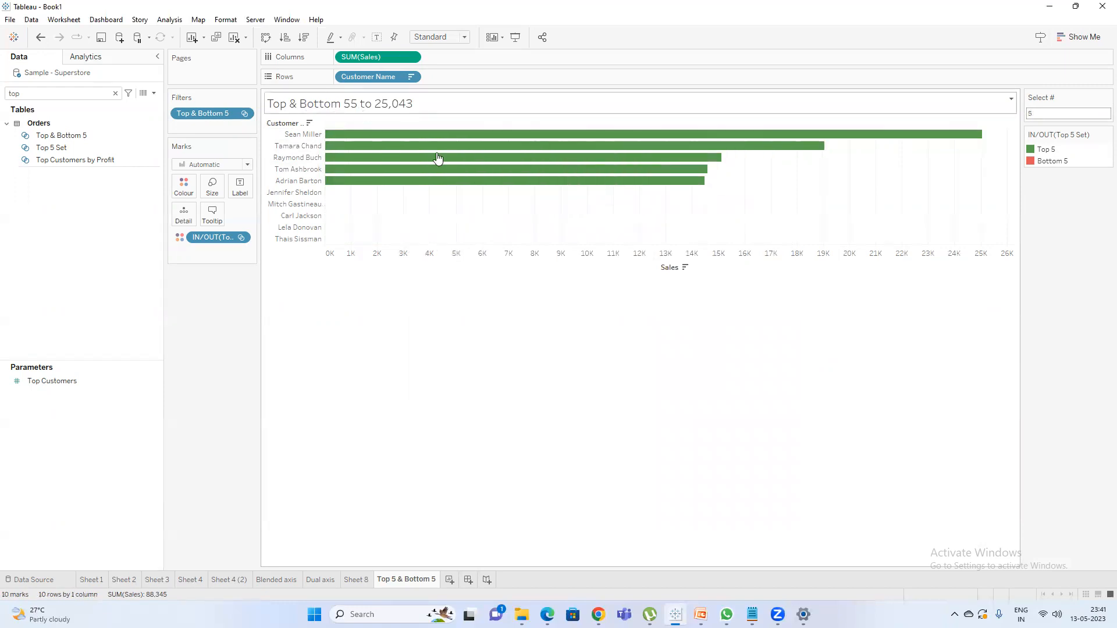
Check the sales of the lowest and highest customers, and move SUM(Sales) onto a second line of the sheet title.
{"action": "mouse_move", "coordinate": [331, 242]}
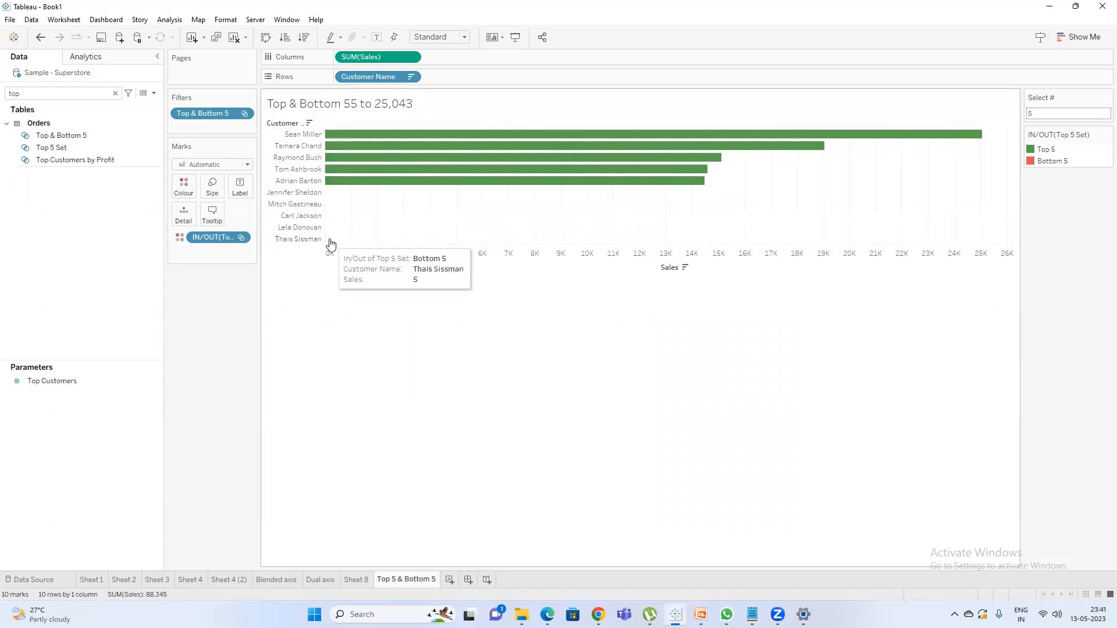
{"action": "mouse_move", "coordinate": [556, 136]}
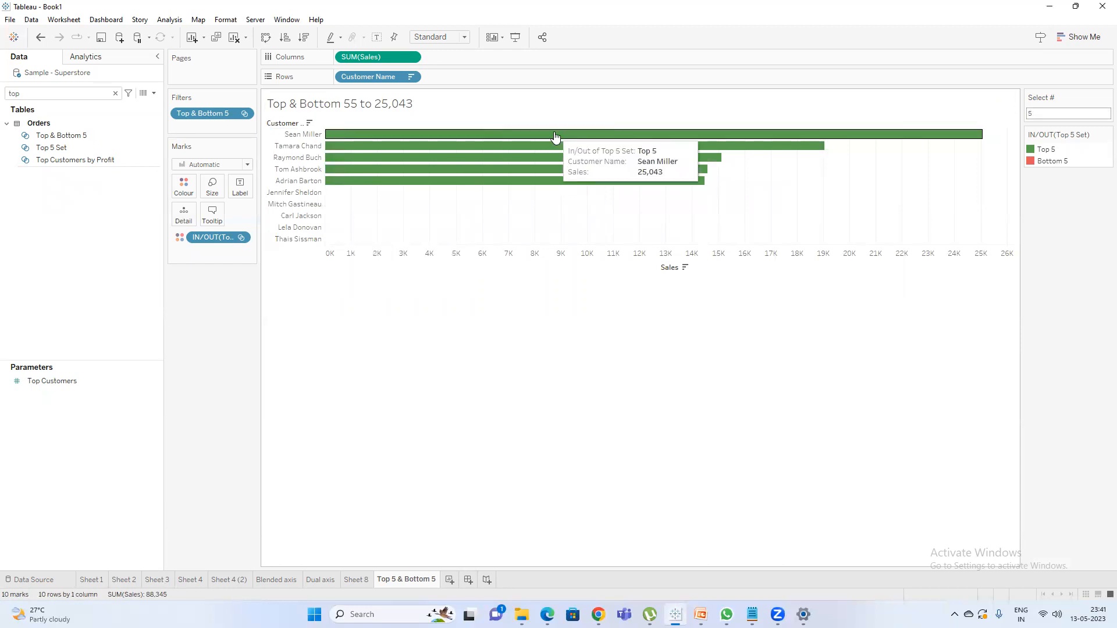
{"action": "double_click", "coordinate": [431, 108]}
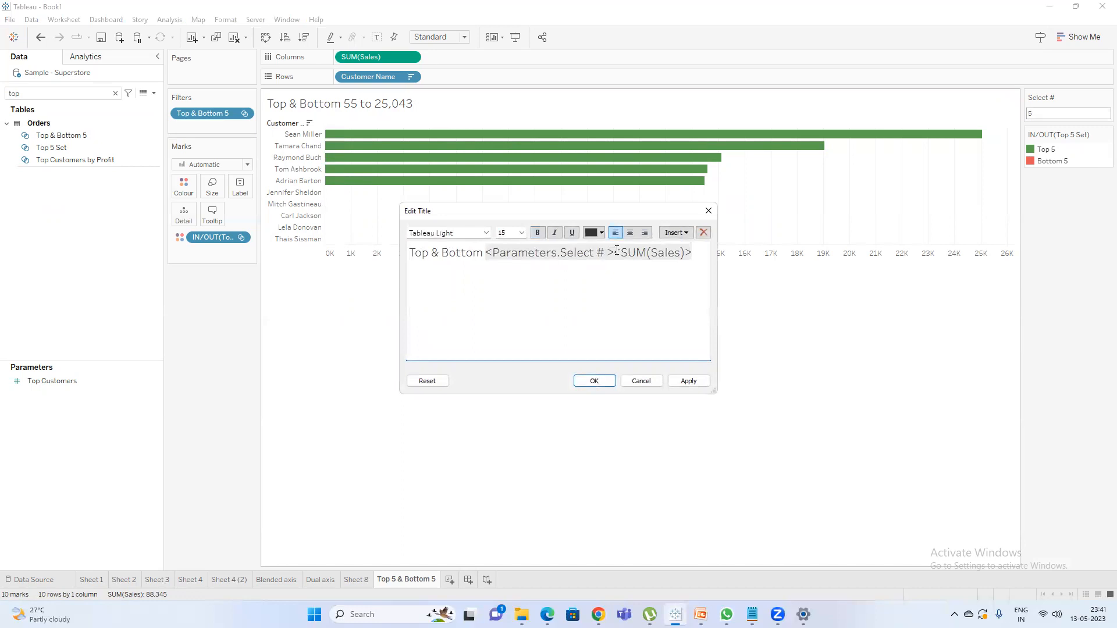
{"action": "left_click", "coordinate": [613, 254]}
{"action": "key", "text": "Return"}
{"action": "left_click", "coordinate": [593, 381]}
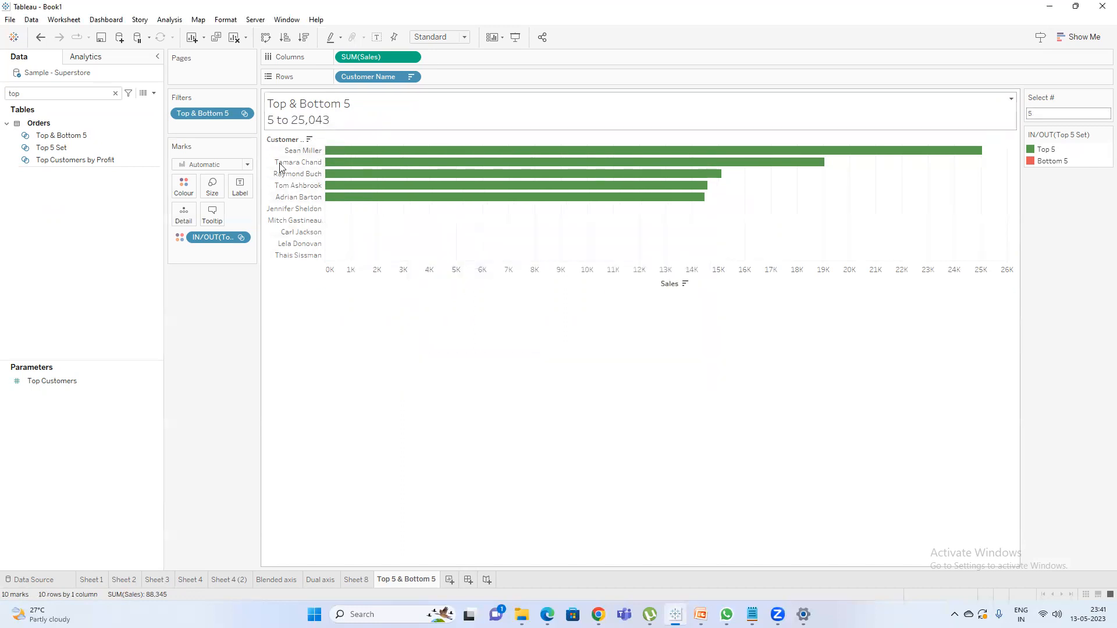
Delete the SUM(Sales) line from the sheet title, keeping only "Top & Bottom" and the Select # parameter.
{"action": "mouse_move", "coordinate": [324, 256]}
{"action": "mouse_move", "coordinate": [378, 153]}
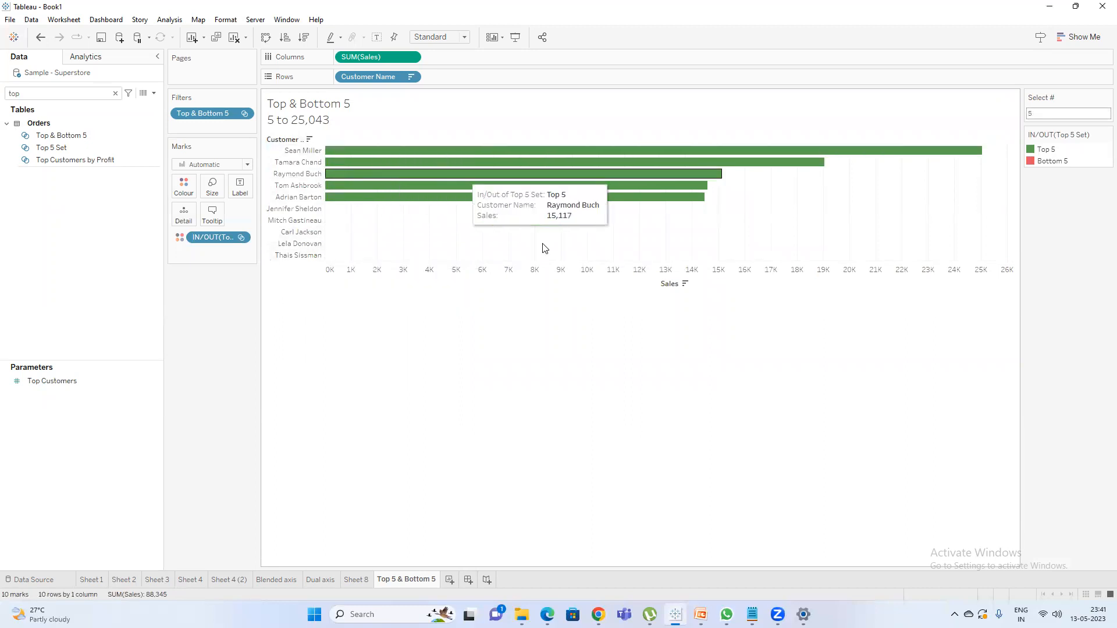
{"action": "double_click", "coordinate": [363, 114]}
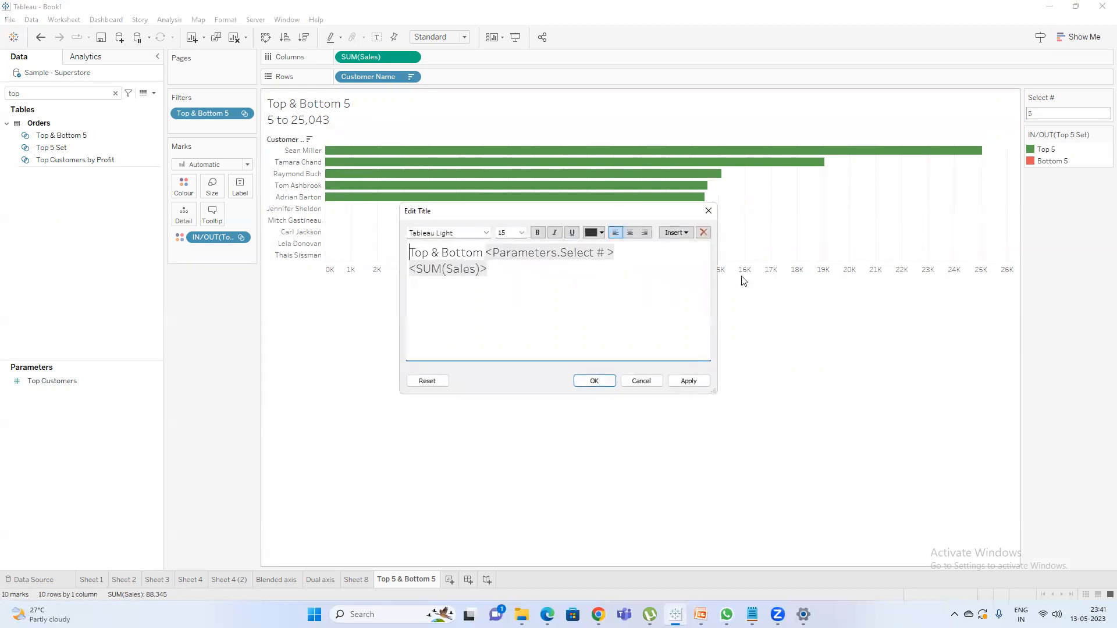
{"action": "left_click_drag", "start_coordinate": [500, 279], "coordinate": [302, 273]}
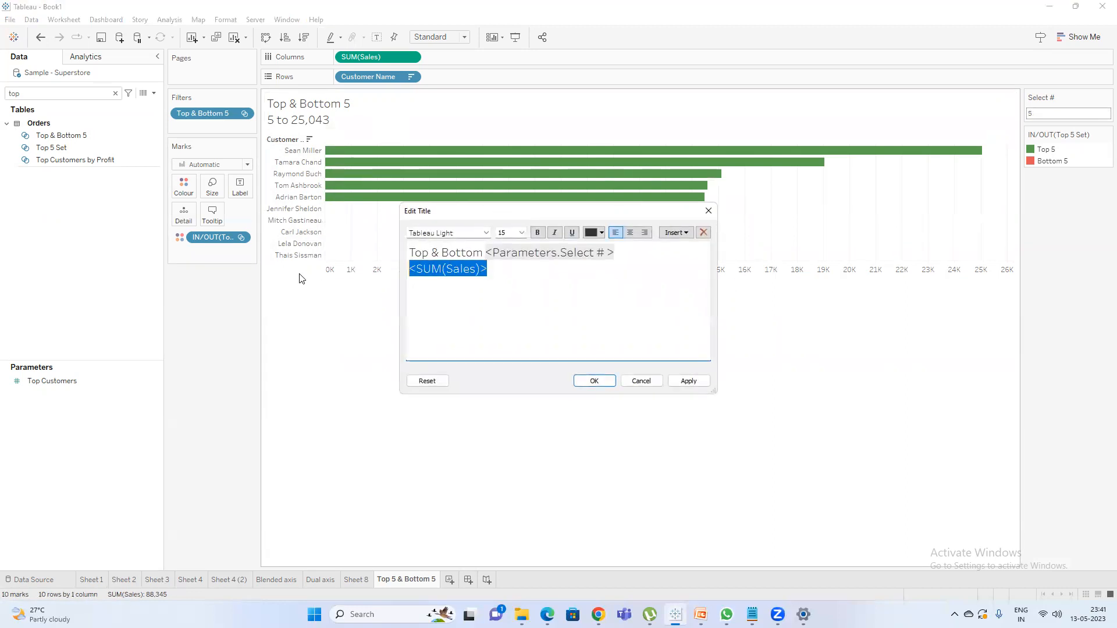
{"action": "key", "text": "BackSpace"}
{"action": "left_click", "coordinate": [593, 380]}
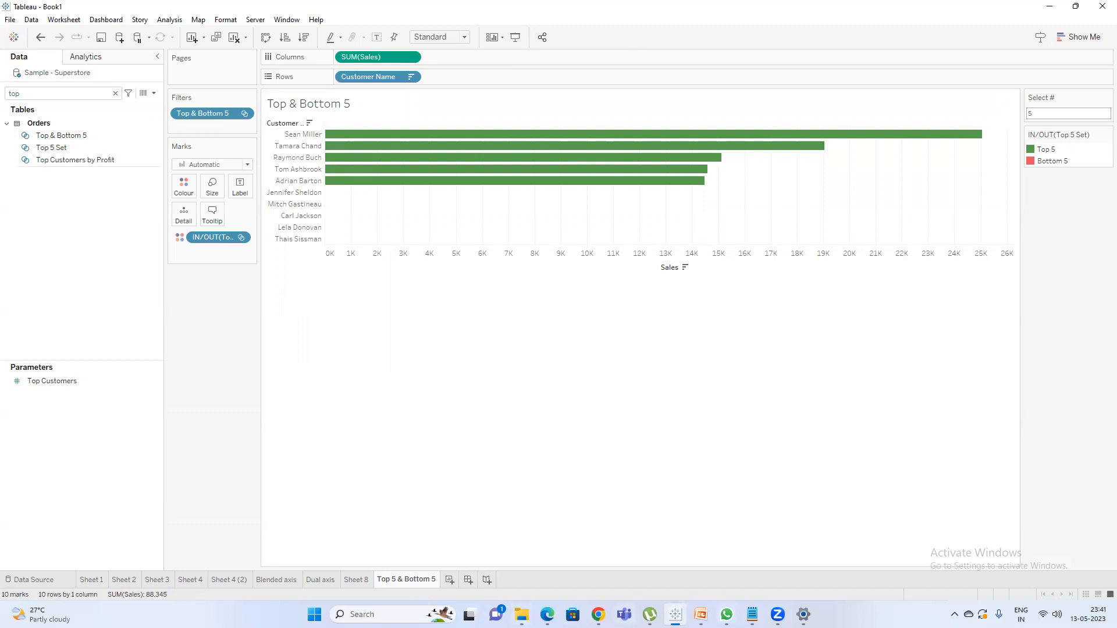
Switch to the PowerPoint presentation and open slide 10, "Spot lighting calculations".
{"action": "left_click", "coordinate": [700, 614]}
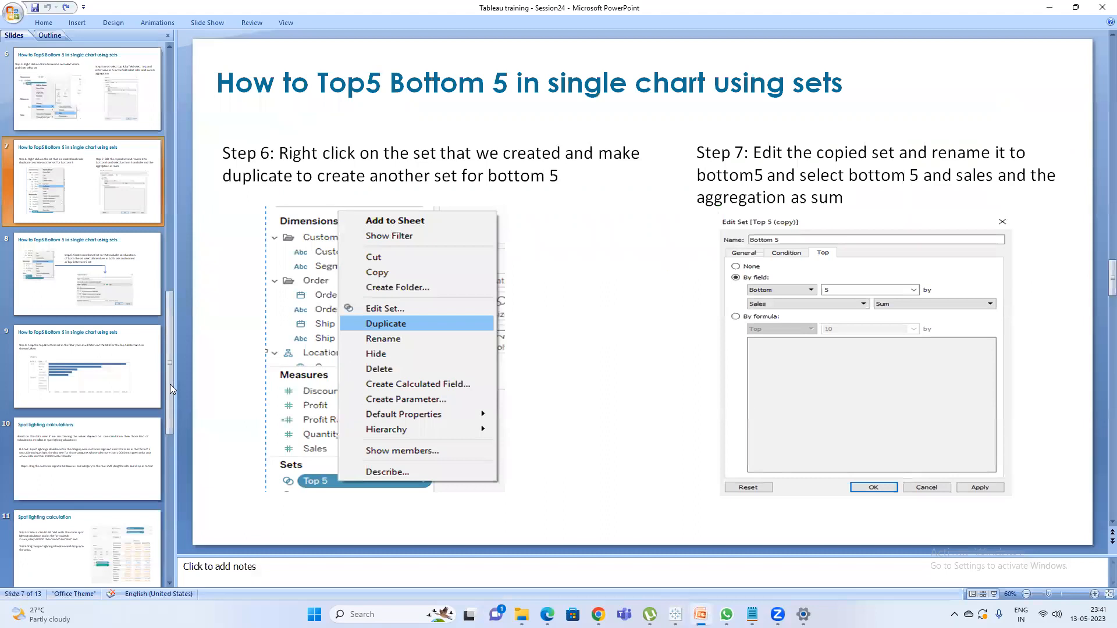
{"action": "left_click", "coordinate": [98, 448]}
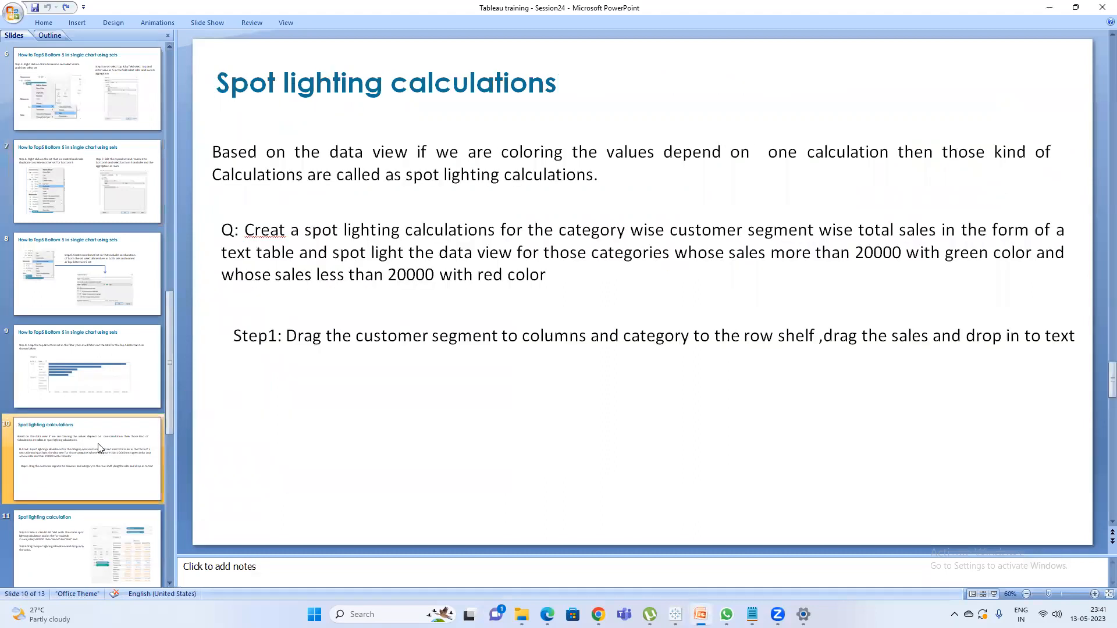
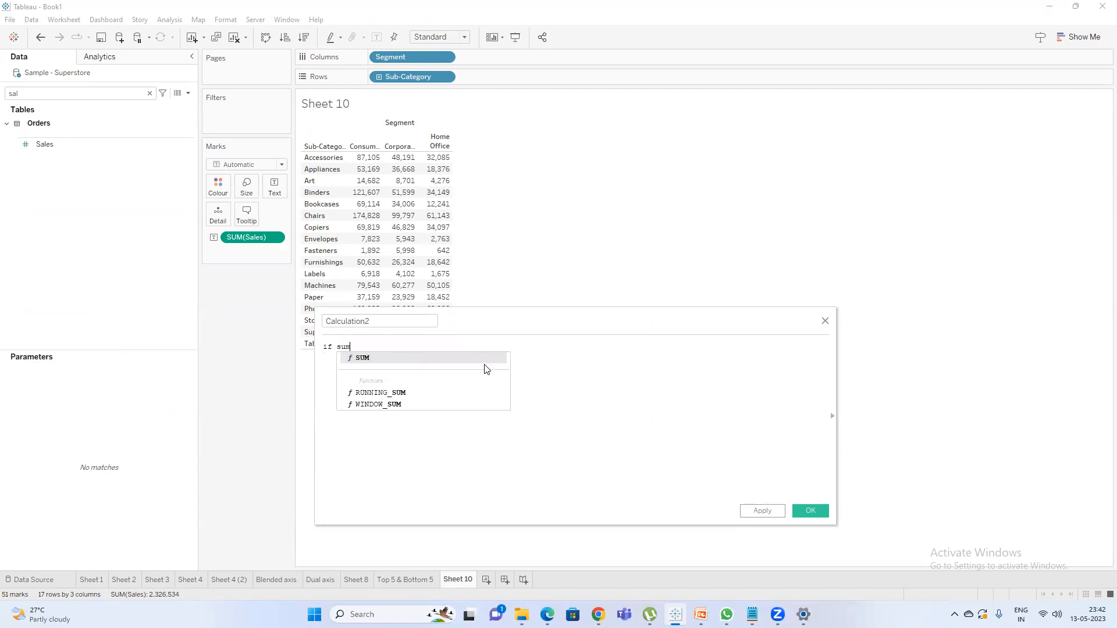
Write the formula's first branch so that SUM([Sales])>20000 THEN returns 'Met Target'.
{"action": "type", "text": ">200"}
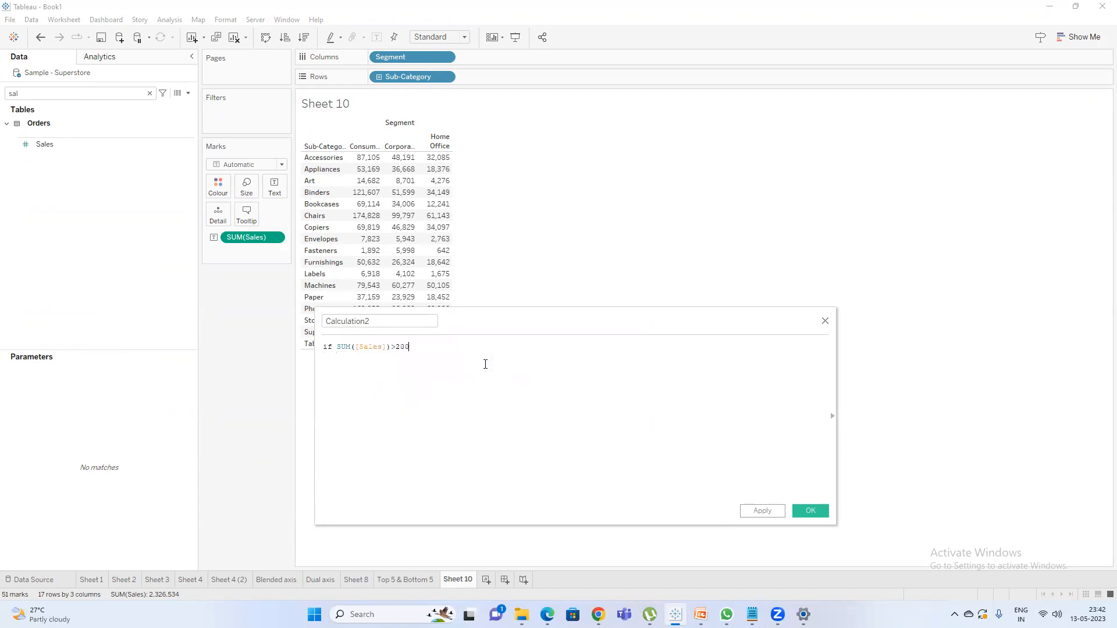
{"action": "type", "text": "00 the"}
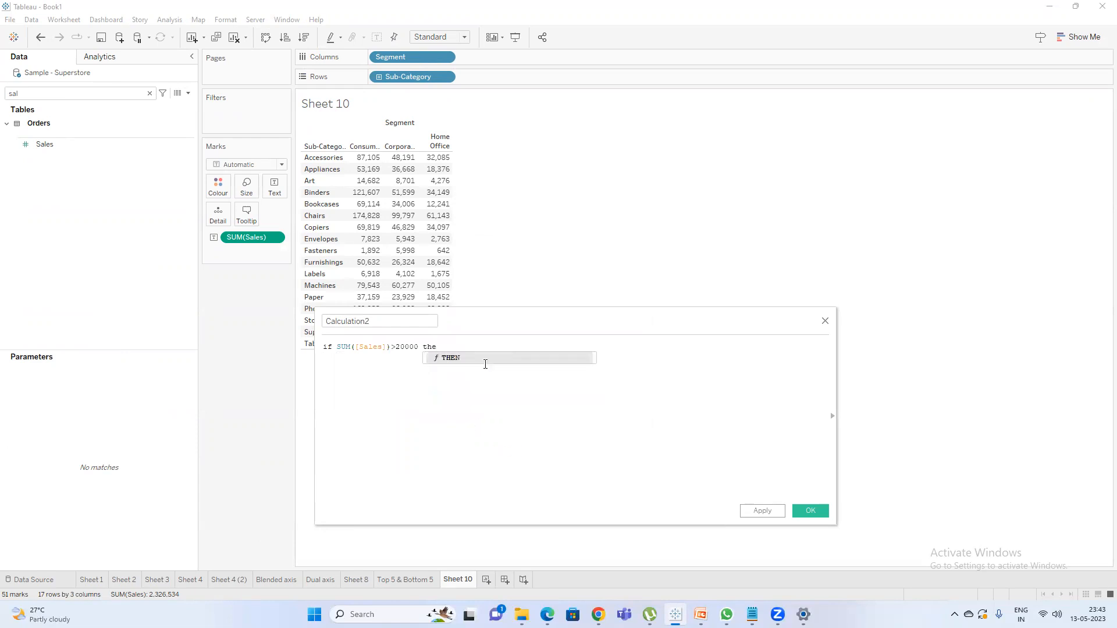
{"action": "key", "text": "Return"}
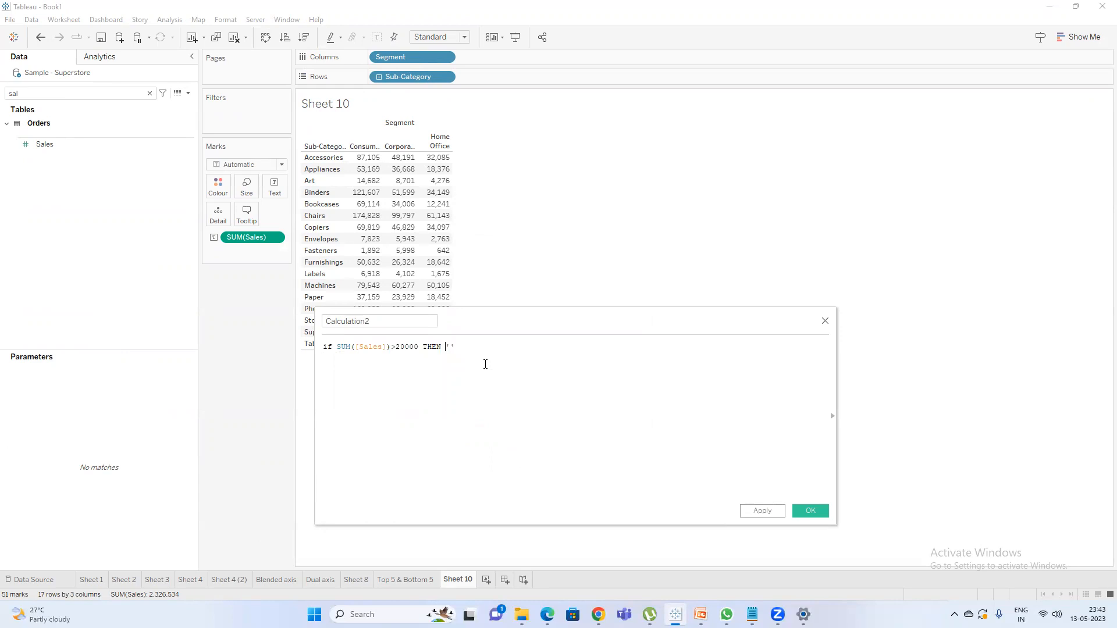
{"action": "key", "text": "Right"}
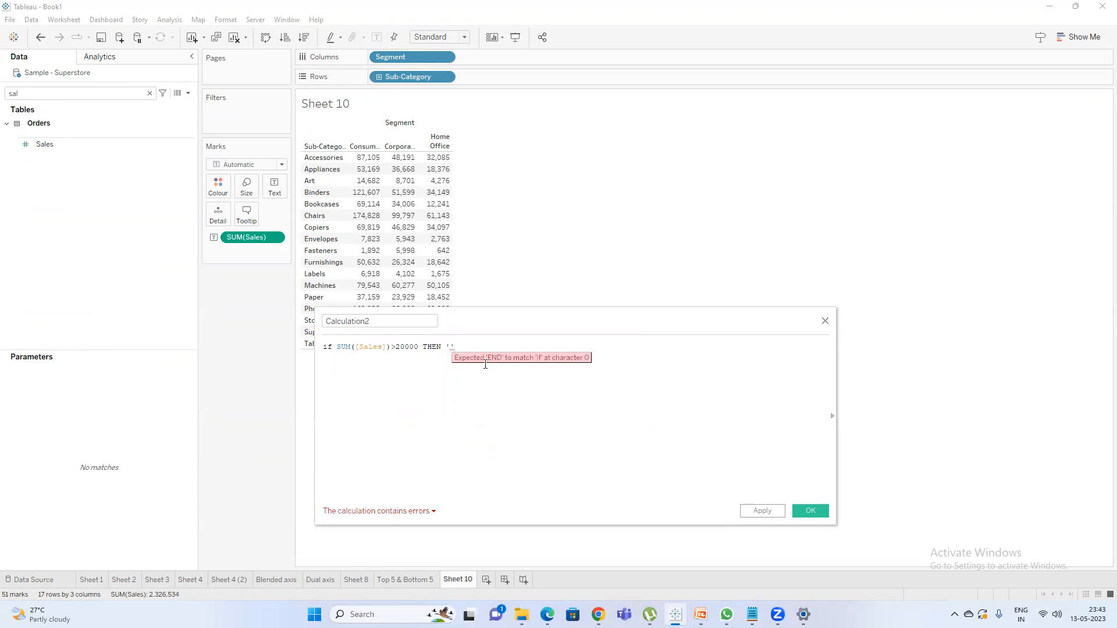
{"action": "type", "text": "Met Targ"}
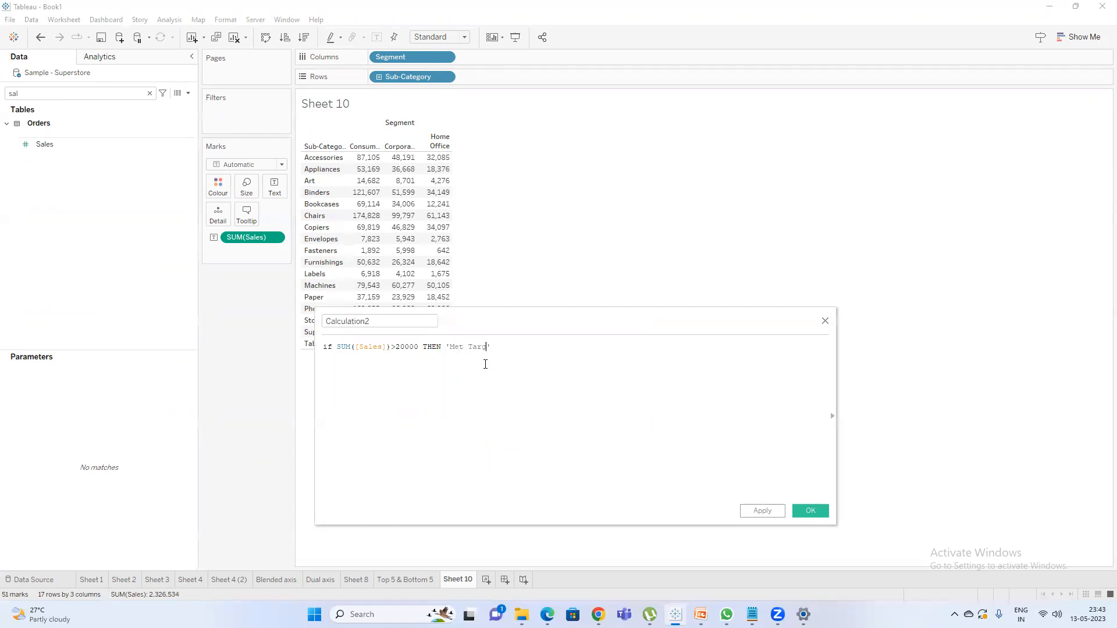
Finish the formula on a new line with ELSE 'Does not meet target' END.
{"action": "key", "text": "Return"}
{"action": "key", "text": "Return"}
{"action": "type", "text": "else"}
{"action": "key", "text": "Return"}
{"action": "type", "text": "'Doesn't me"}
{"action": "key", "text": "BackSpace"}
{"action": "key", "text": "BackSpace"}
{"action": "key", "text": "BackSpace"}
{"action": "type", "text": "meet target'"}
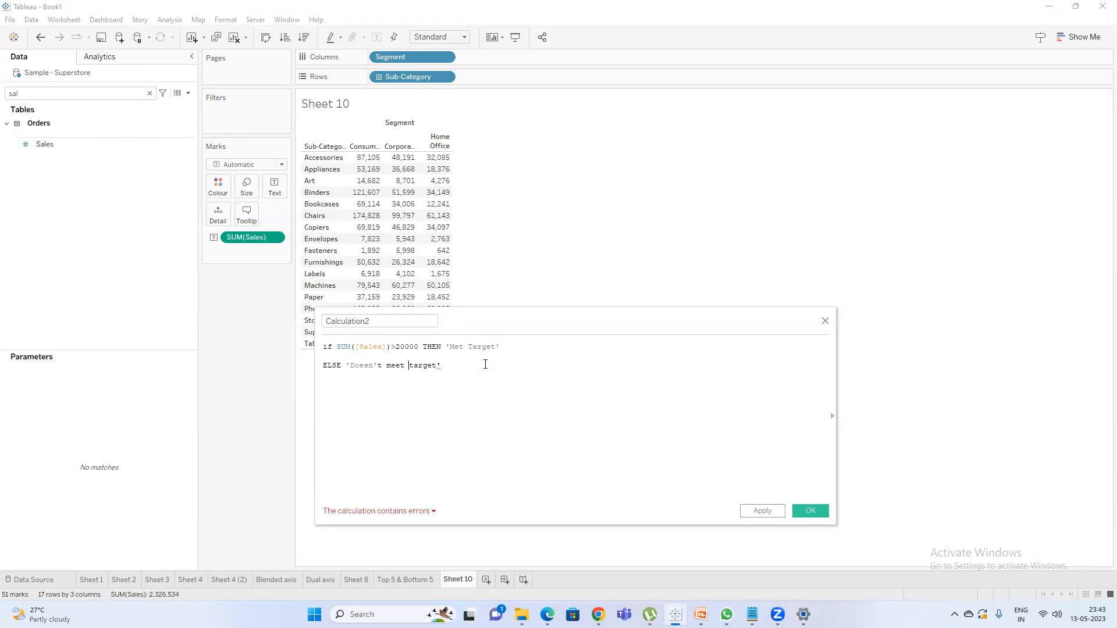
{"action": "key", "text": "BackSpace"}
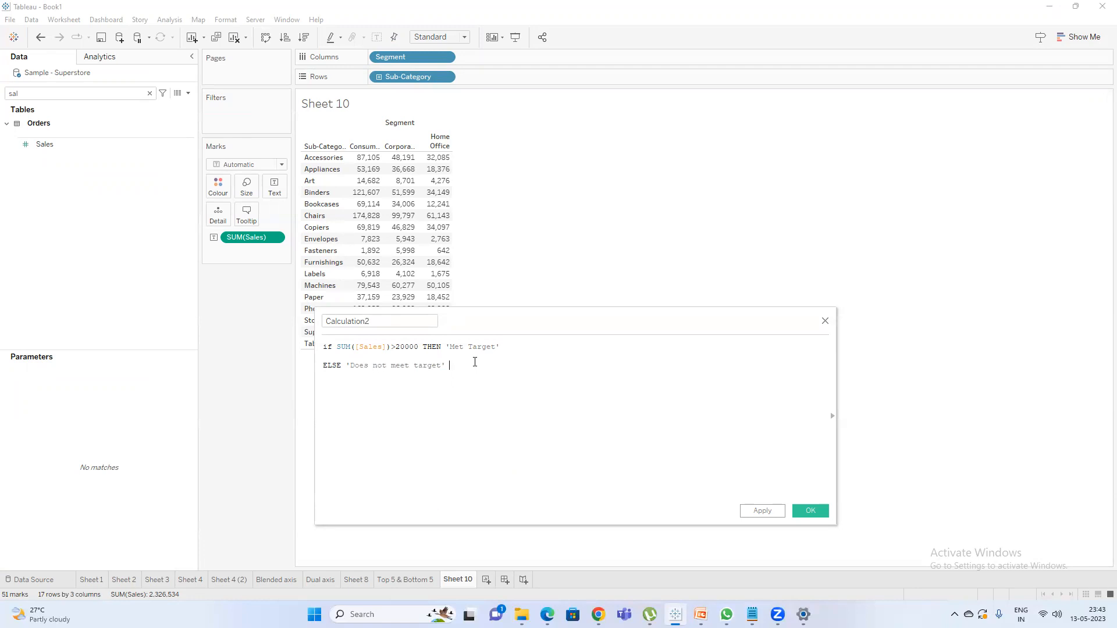
{"action": "type", "text": "END"}
Name the calculated field "Color Condition" and save it.
{"action": "left_click", "coordinate": [399, 322]}
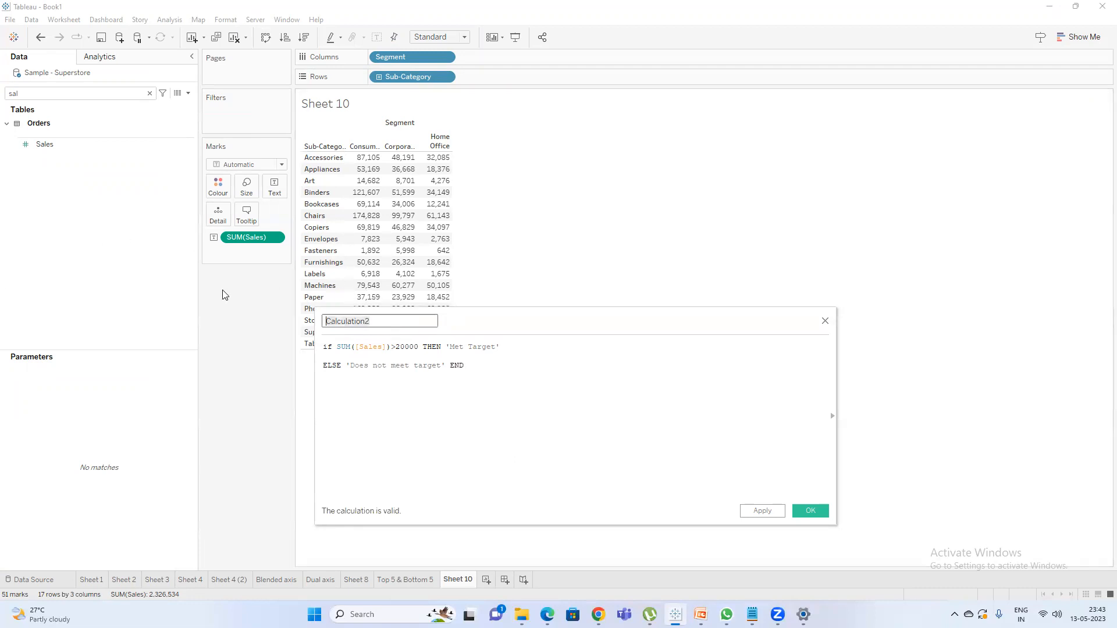
{"action": "type", "text": "COlo"}
{"action": "left_click", "coordinate": [809, 511]}
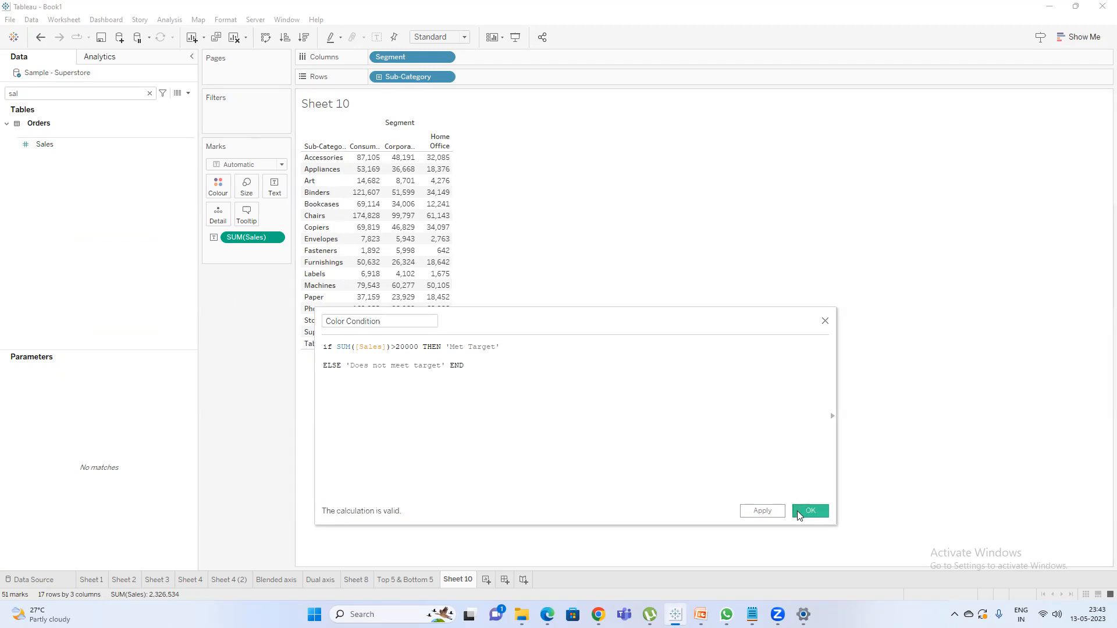
Colour the sales values by the Color Condition field and fit the table to Entire View.
{"action": "left_click", "coordinate": [87, 96]}
{"action": "key", "text": "ctrl+a"}
{"action": "type", "text": "col"}
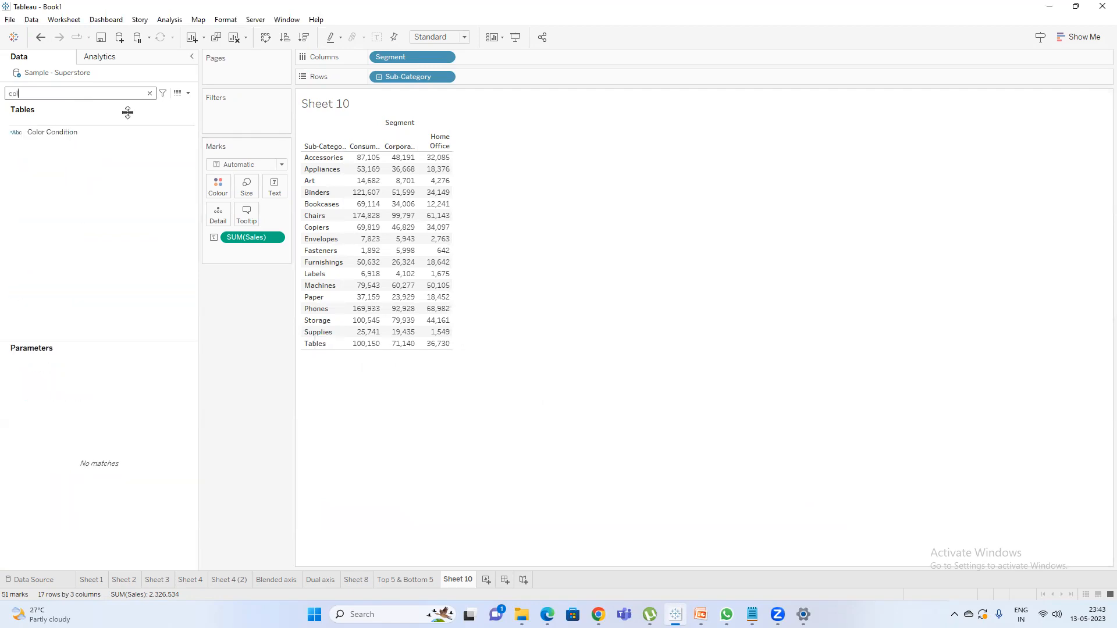
{"action": "left_click_drag", "start_coordinate": [74, 130], "coordinate": [213, 187]}
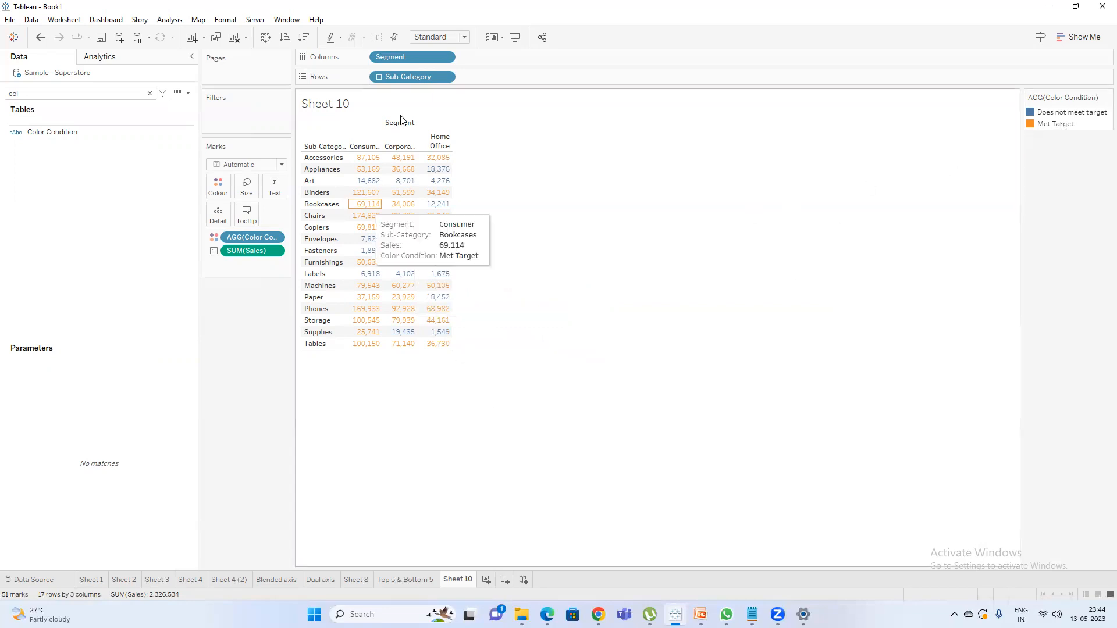
{"action": "left_click", "coordinate": [411, 39]}
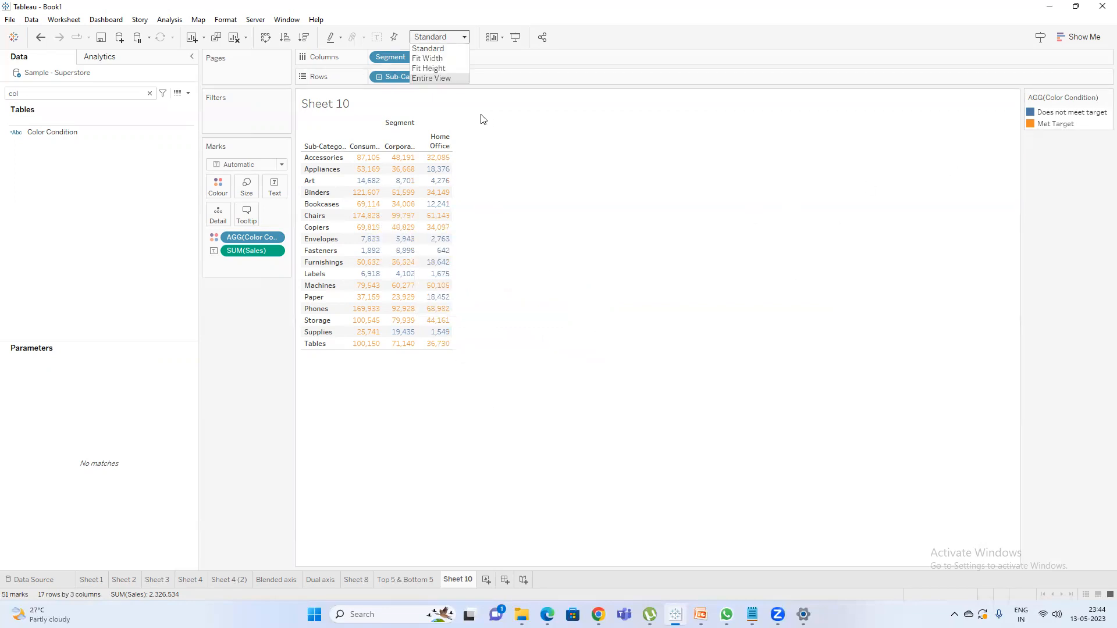
{"action": "left_click", "coordinate": [449, 79]}
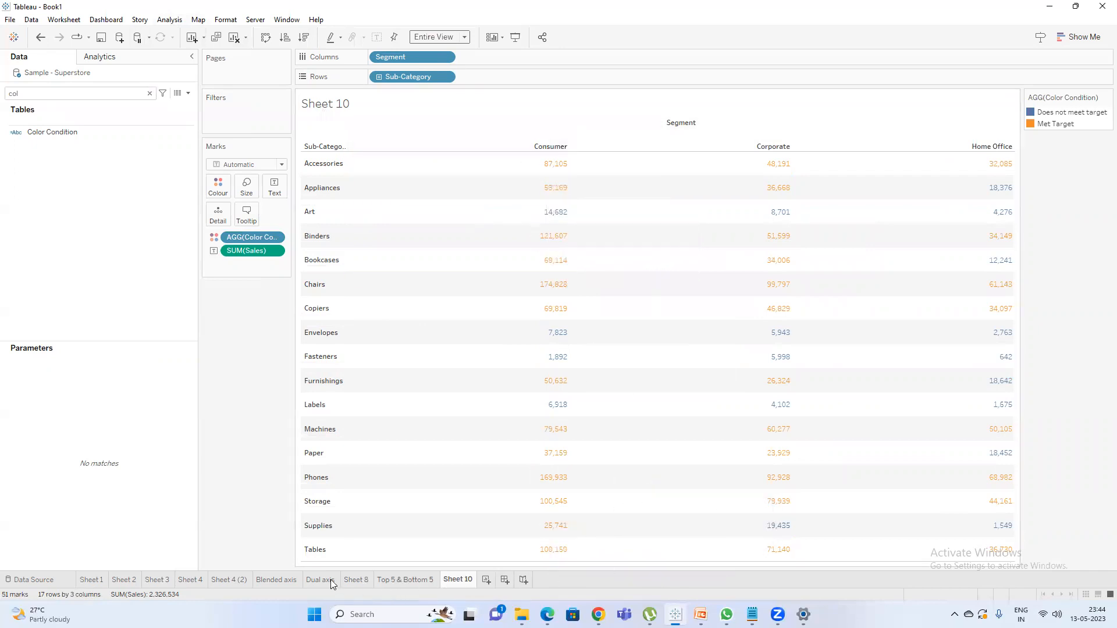
On the Blended axis sheet, set the text direction of the Measure Names header labels to Up.
{"action": "left_click", "coordinate": [272, 580]}
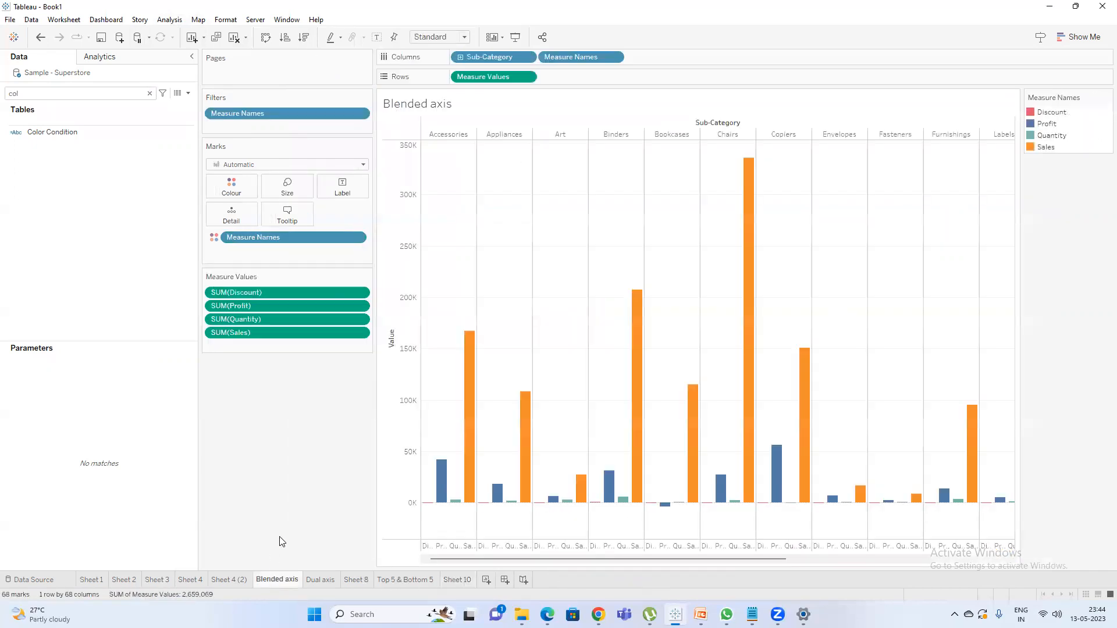
{"action": "right_click", "coordinate": [456, 549]}
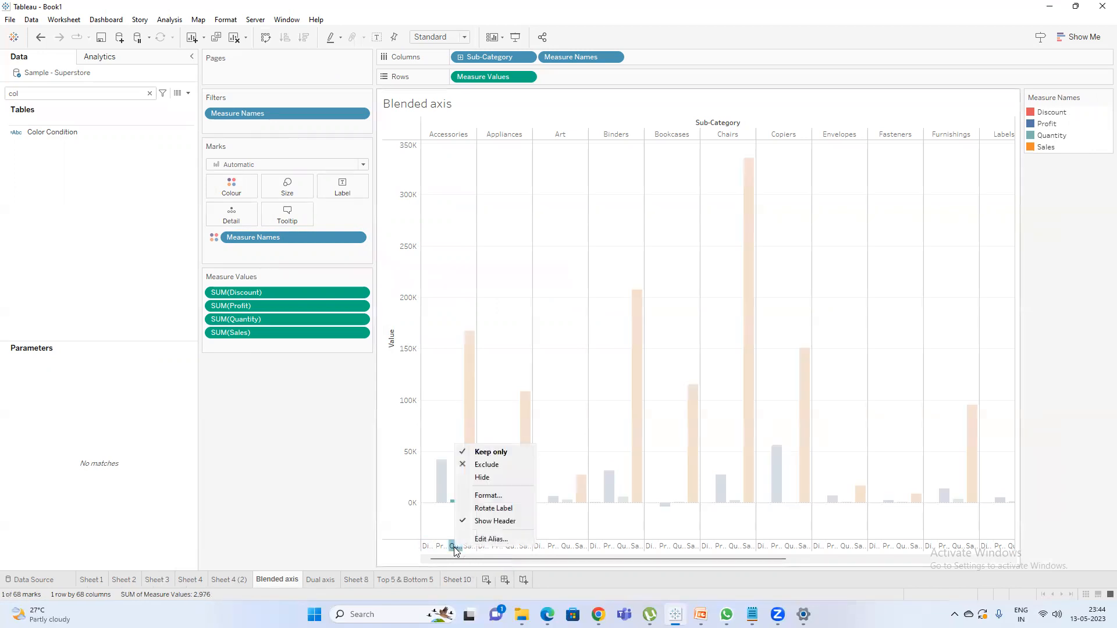
{"action": "left_click", "coordinate": [482, 497]}
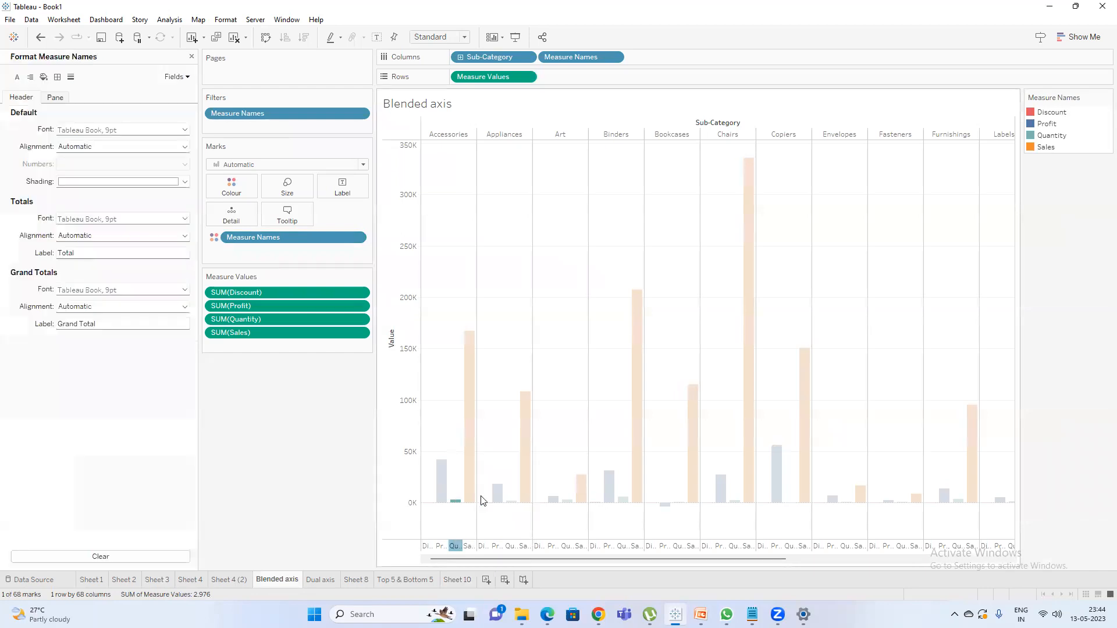
{"action": "left_click", "coordinate": [56, 97]}
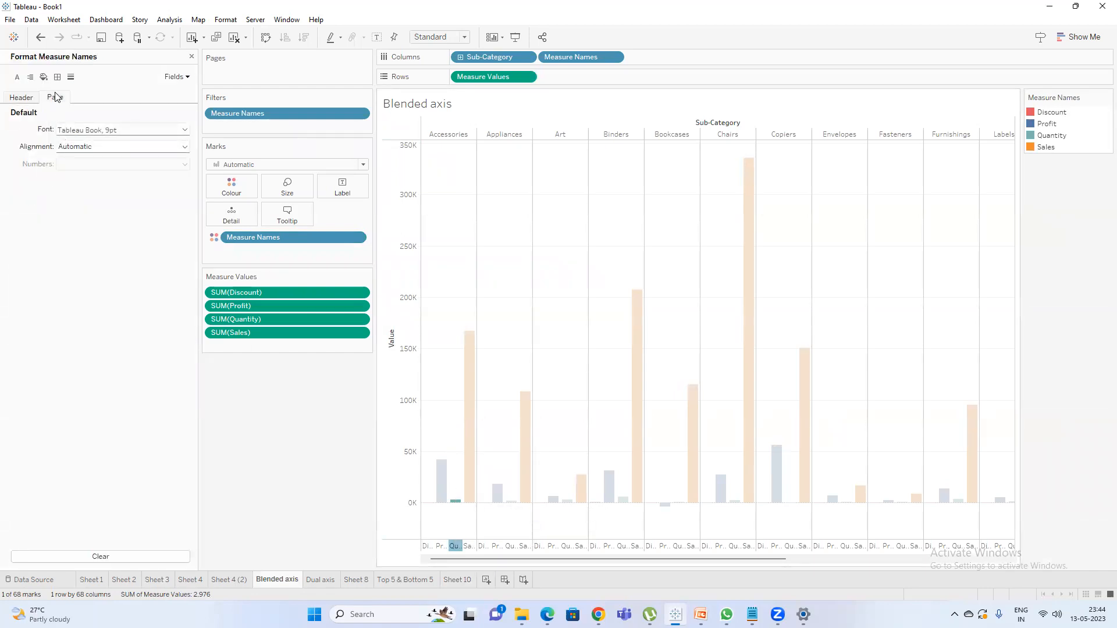
{"action": "left_click", "coordinate": [22, 98]}
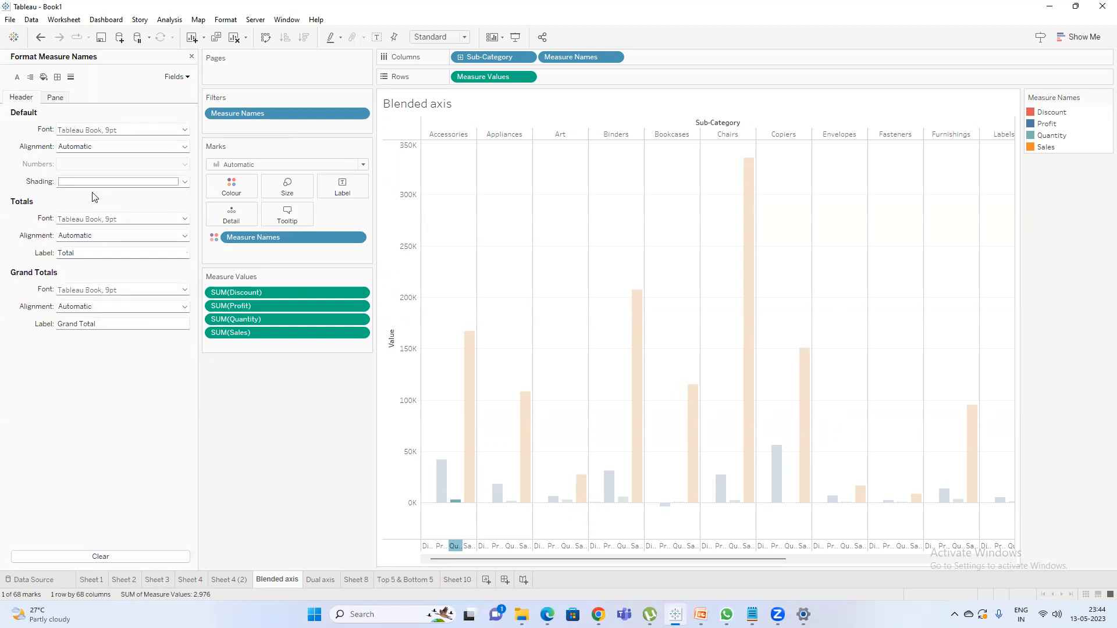
{"action": "left_click", "coordinate": [100, 148]}
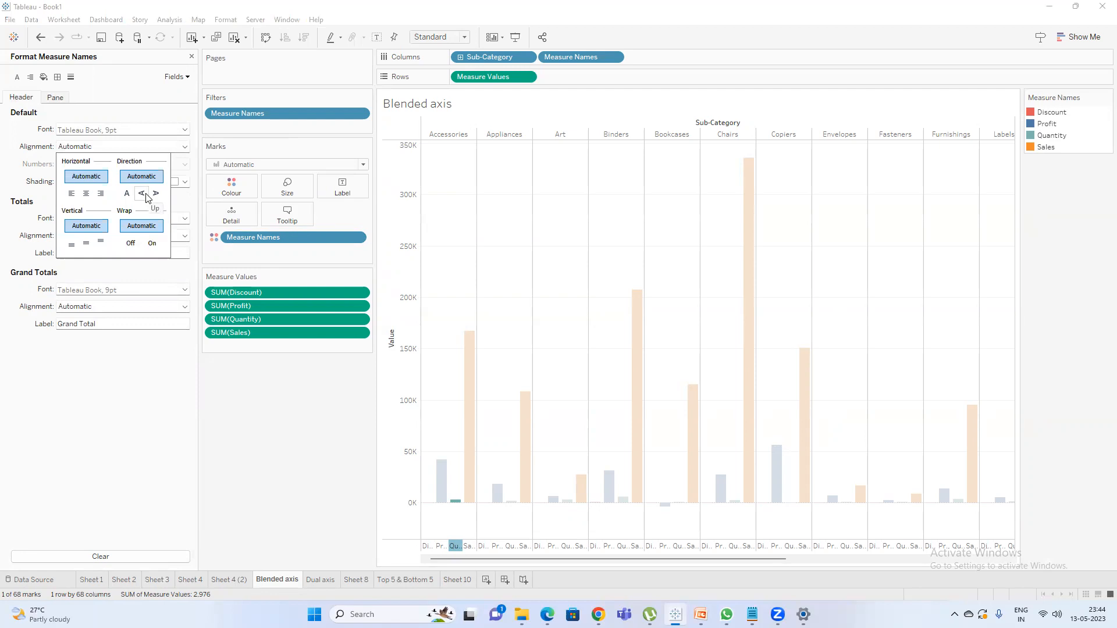
{"action": "left_click", "coordinate": [145, 196]}
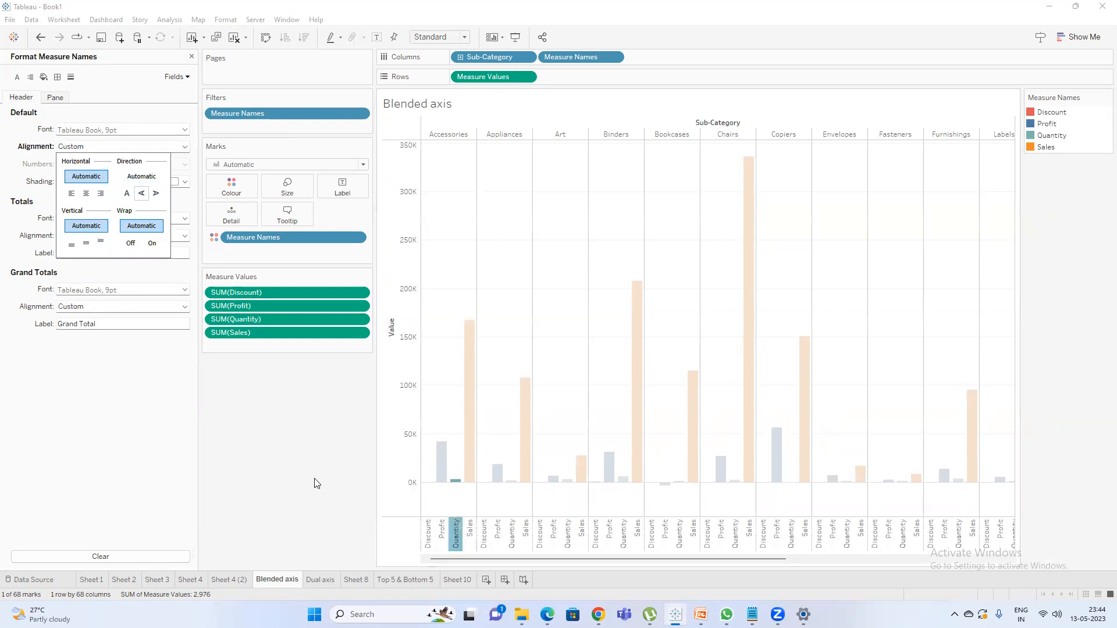
{"action": "left_click", "coordinate": [153, 194]}
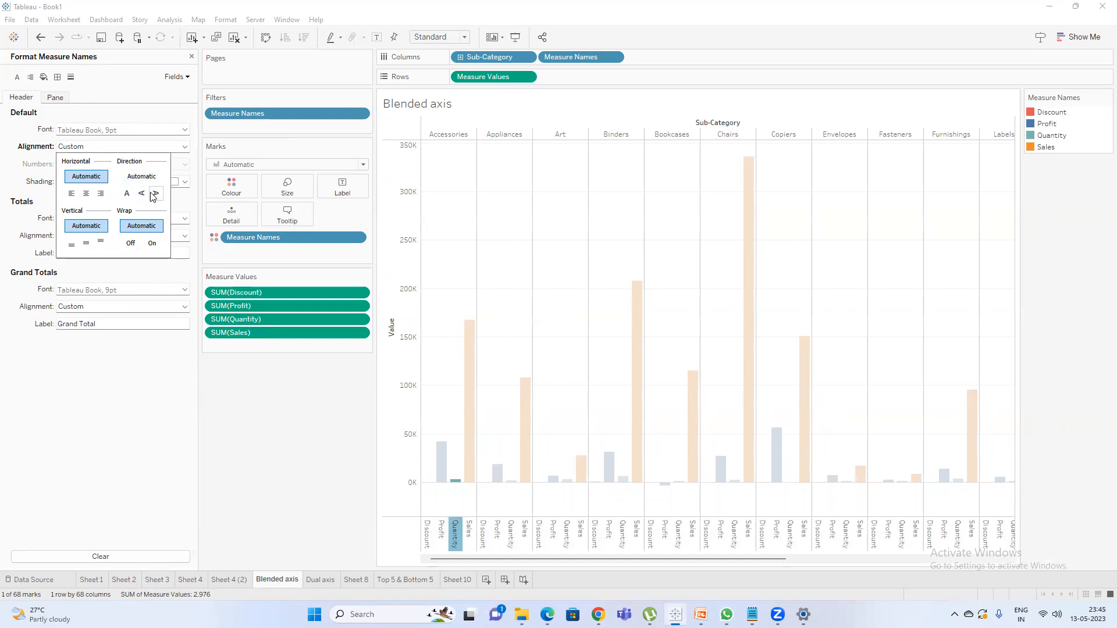
{"action": "left_click", "coordinate": [142, 198]}
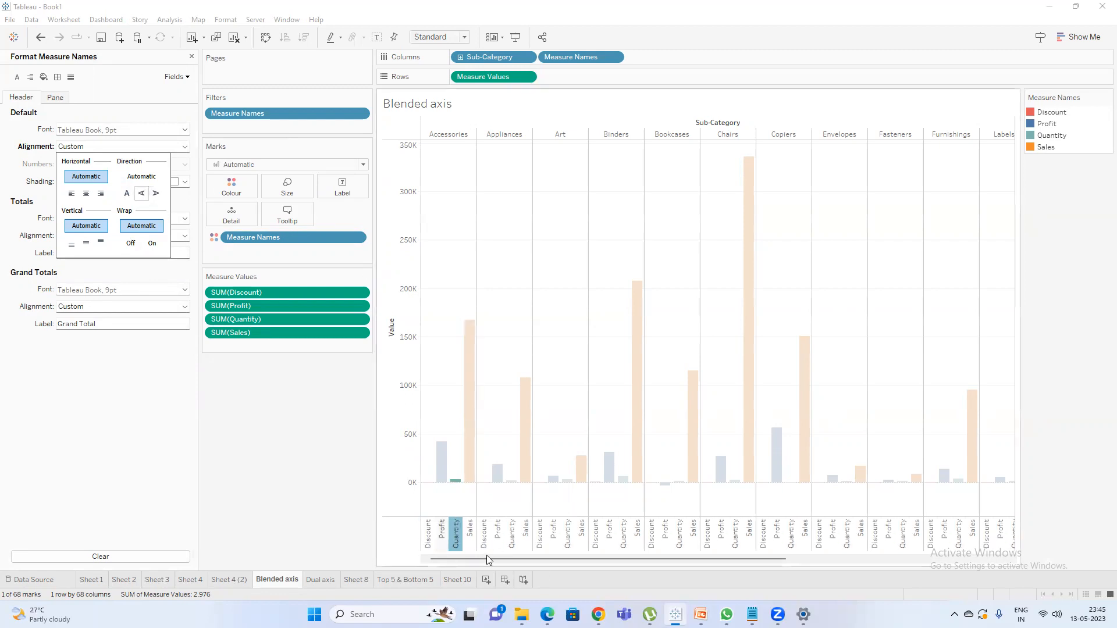
{"action": "mouse_move", "coordinate": [459, 550]}
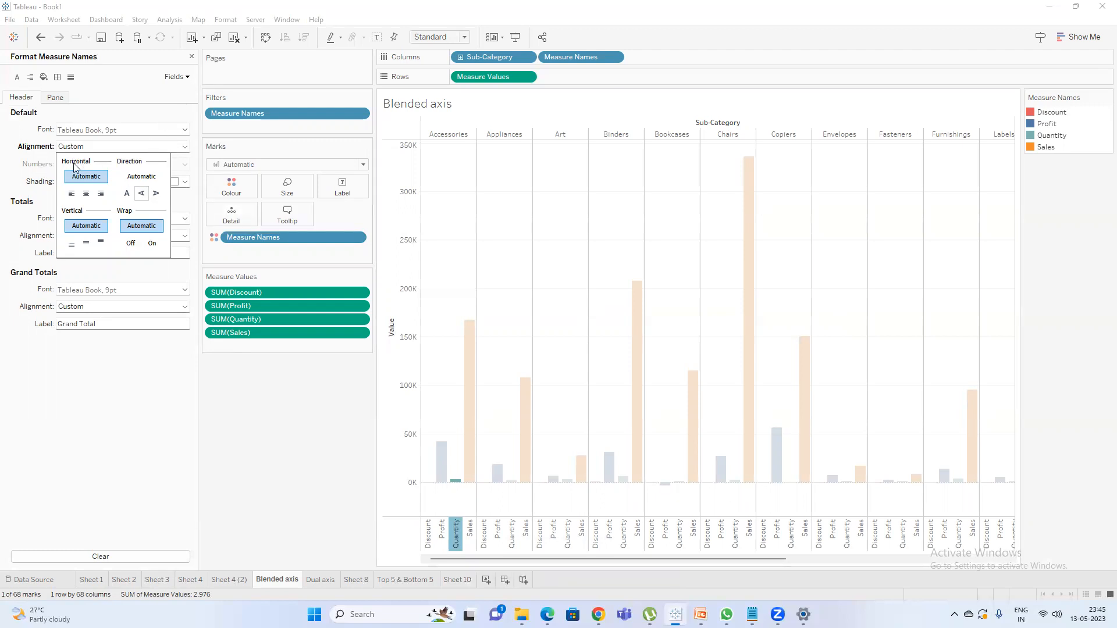
{"action": "left_click", "coordinate": [3, 165]}
{"action": "left_click", "coordinate": [455, 535]}
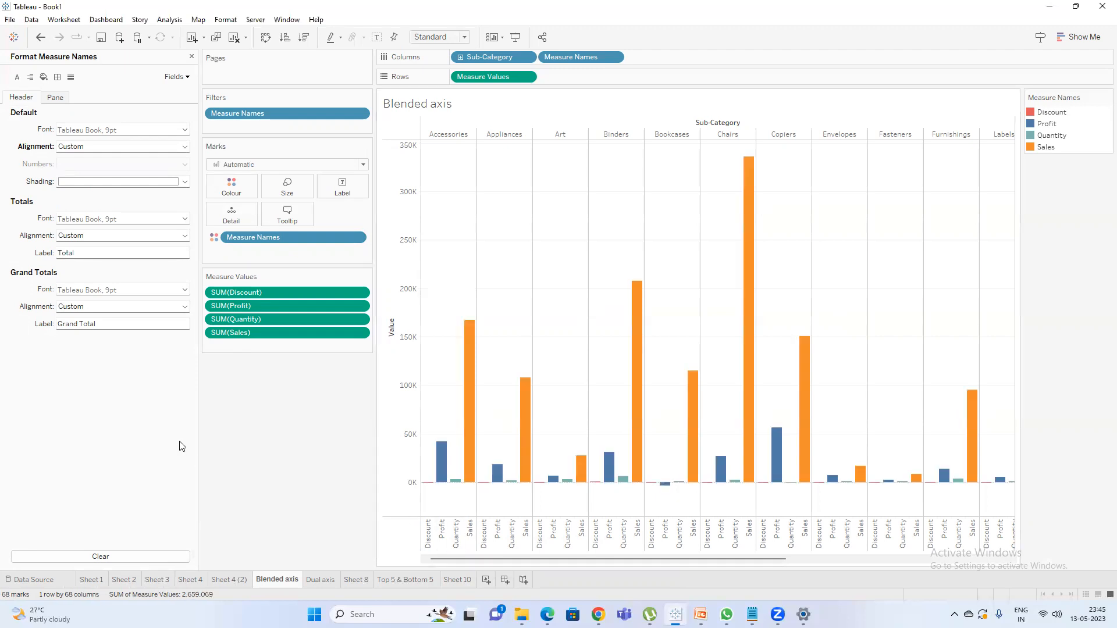
{"action": "left_click", "coordinate": [221, 19]}
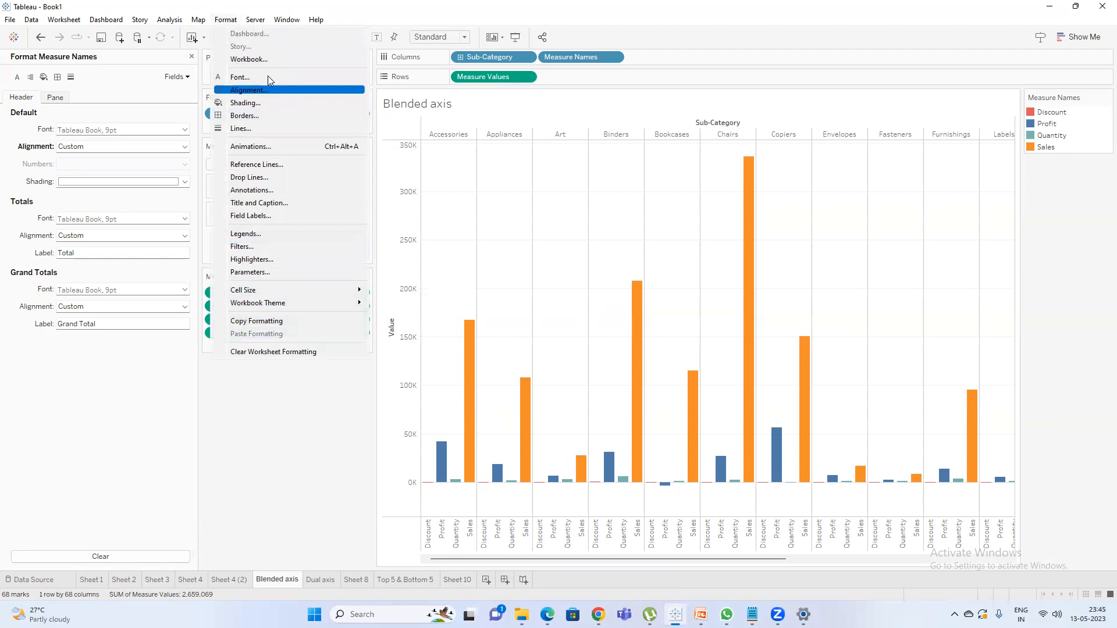
{"action": "left_click", "coordinate": [320, 452]}
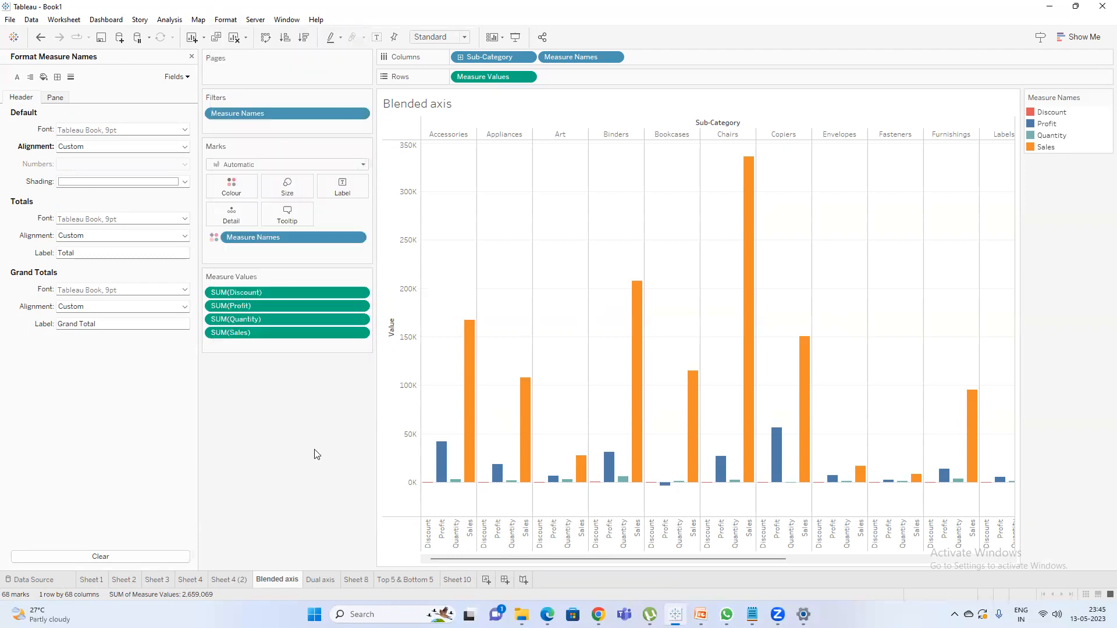
Format the Value axis scale numbers as Number (Custom) with 2 decimal places.
{"action": "right_click", "coordinate": [401, 318]}
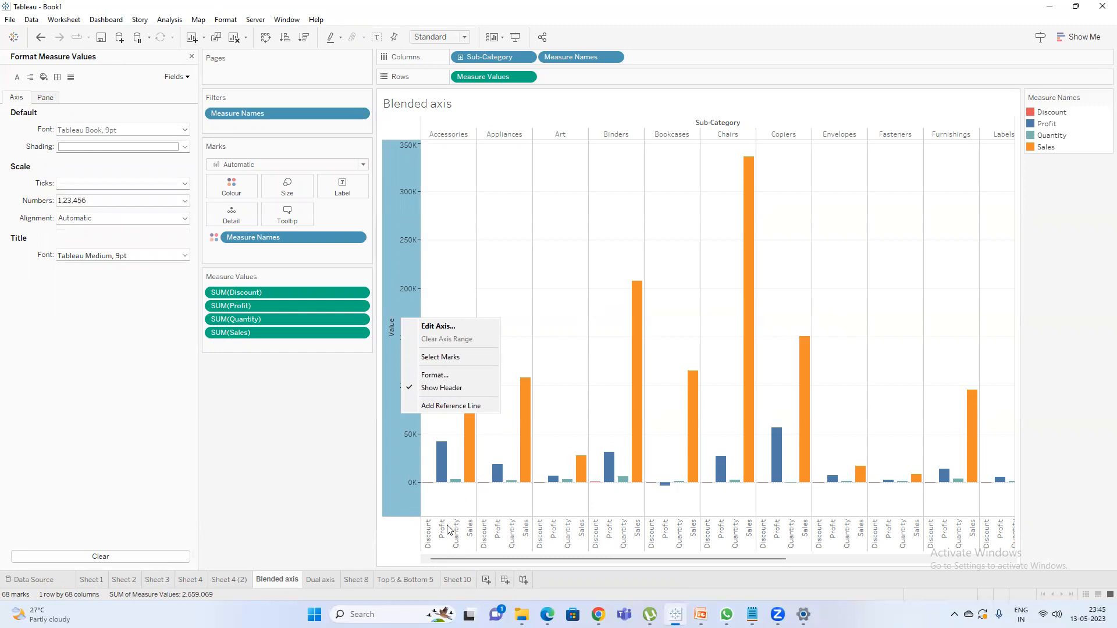
{"action": "left_click", "coordinate": [449, 376]}
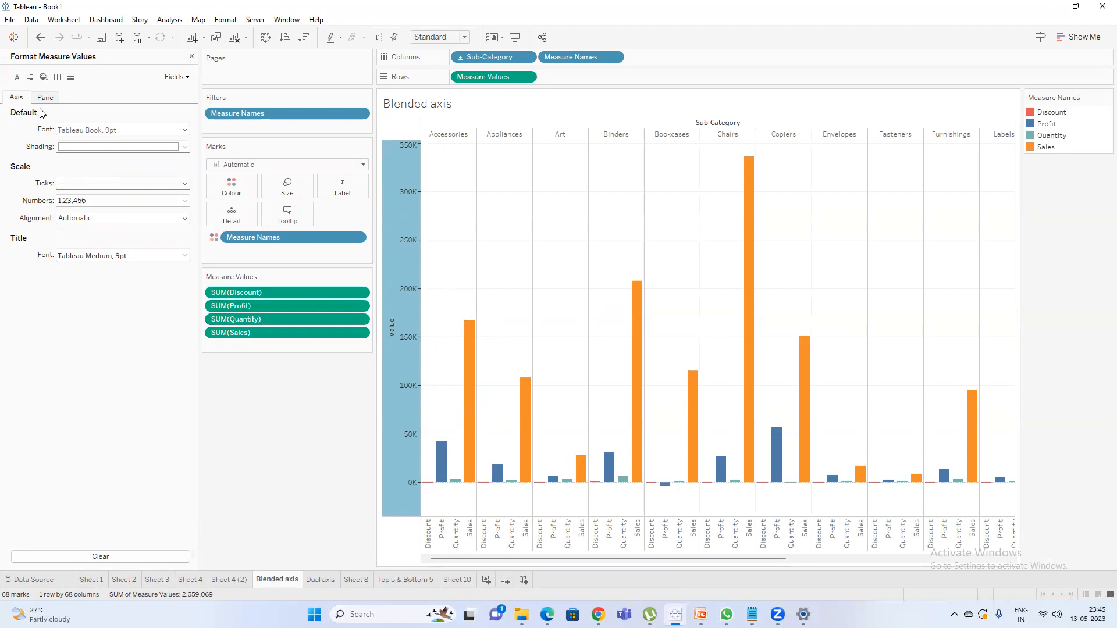
{"action": "left_click", "coordinate": [122, 201]}
{"action": "left_click", "coordinate": [121, 236]}
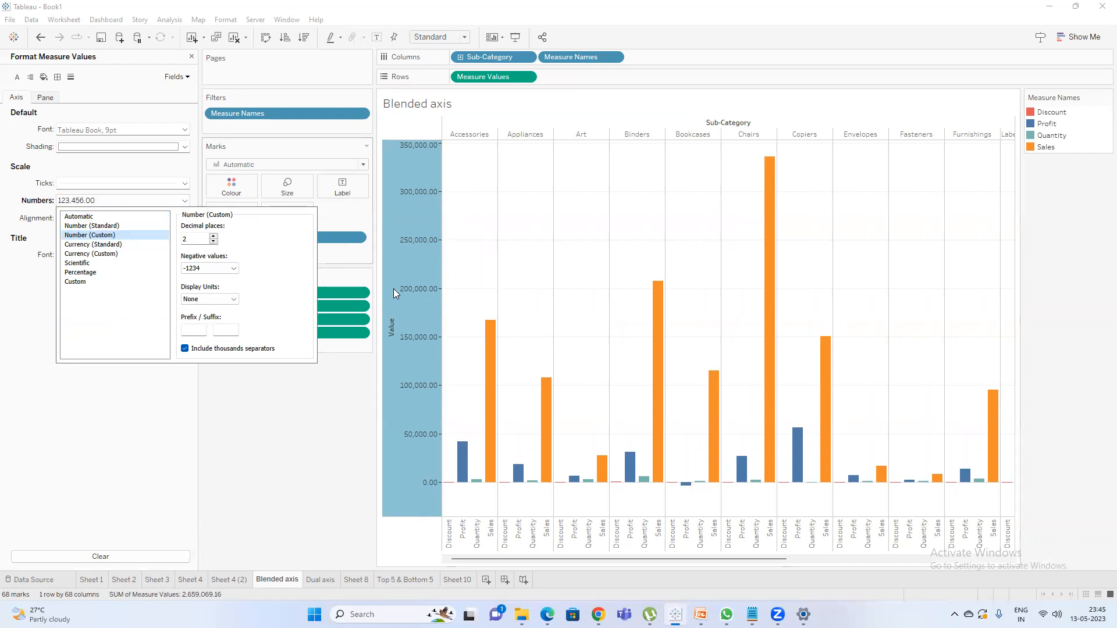
Try Thousands (K) and Millions (M) as the Value axis display units, and set the units back to None.
{"action": "left_click", "coordinate": [226, 297]}
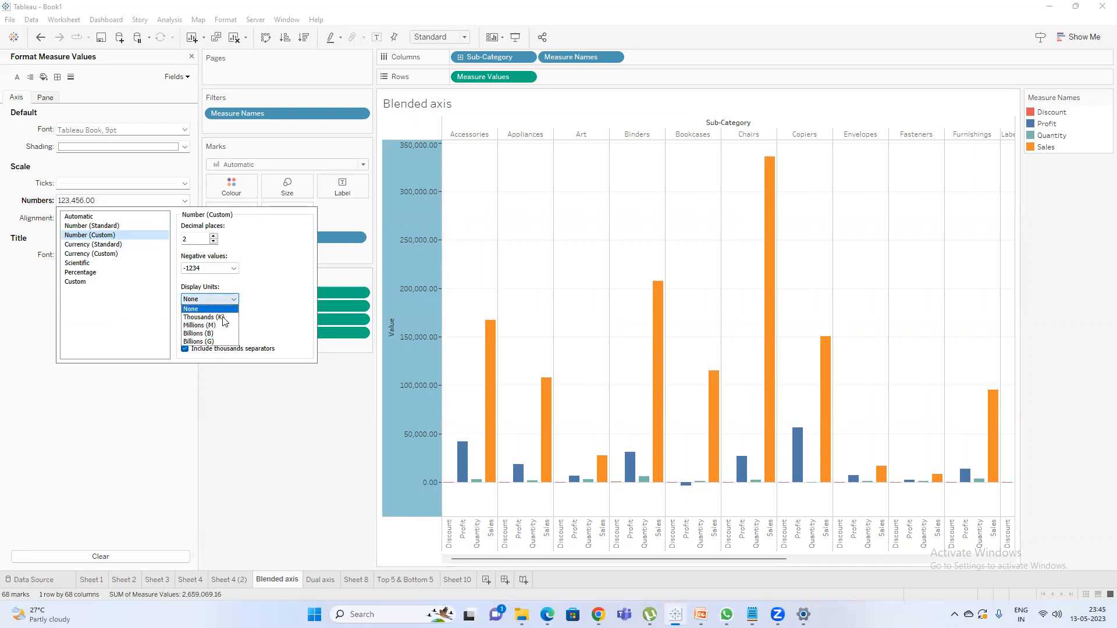
{"action": "left_click", "coordinate": [224, 315]}
{"action": "left_click", "coordinate": [216, 299]}
{"action": "left_click", "coordinate": [215, 328]}
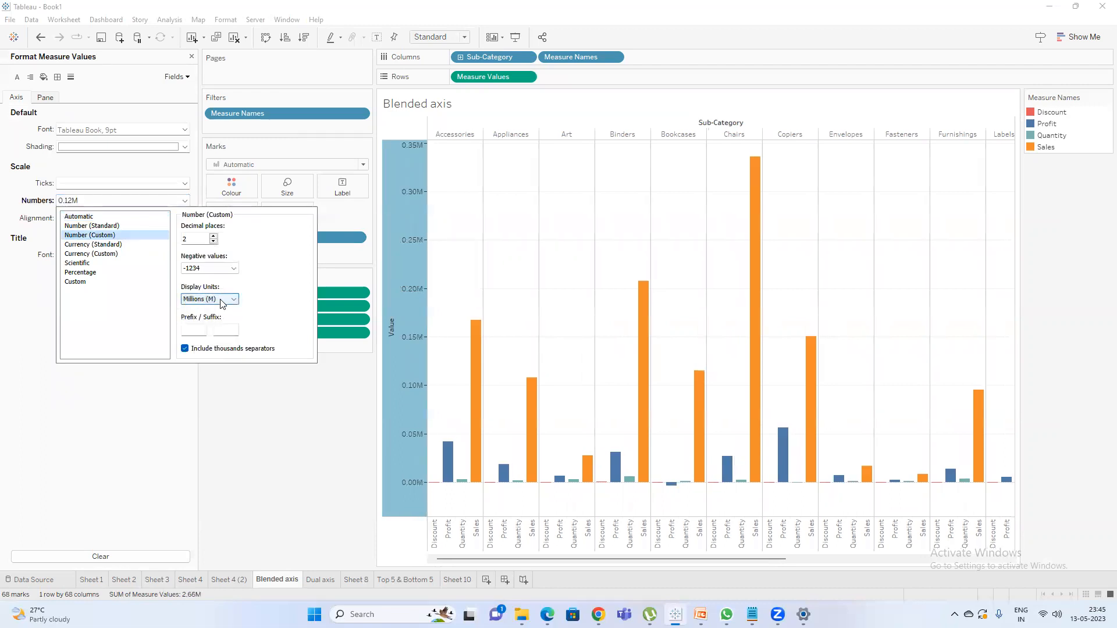
{"action": "left_click", "coordinate": [224, 299]}
{"action": "left_click", "coordinate": [210, 309]}
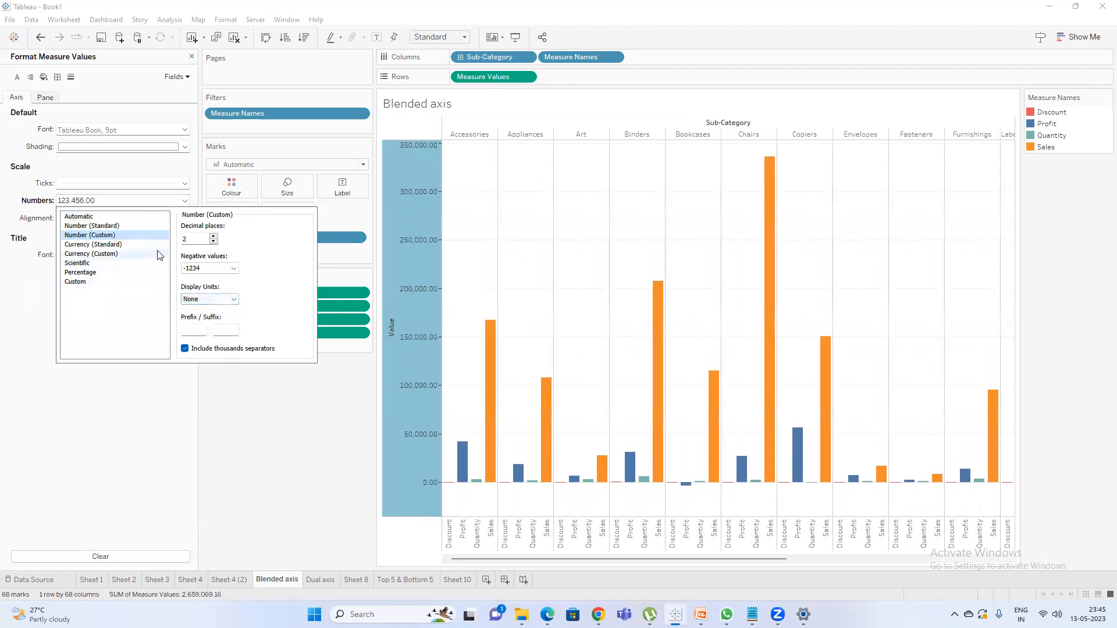
{"action": "left_click", "coordinate": [352, 456]}
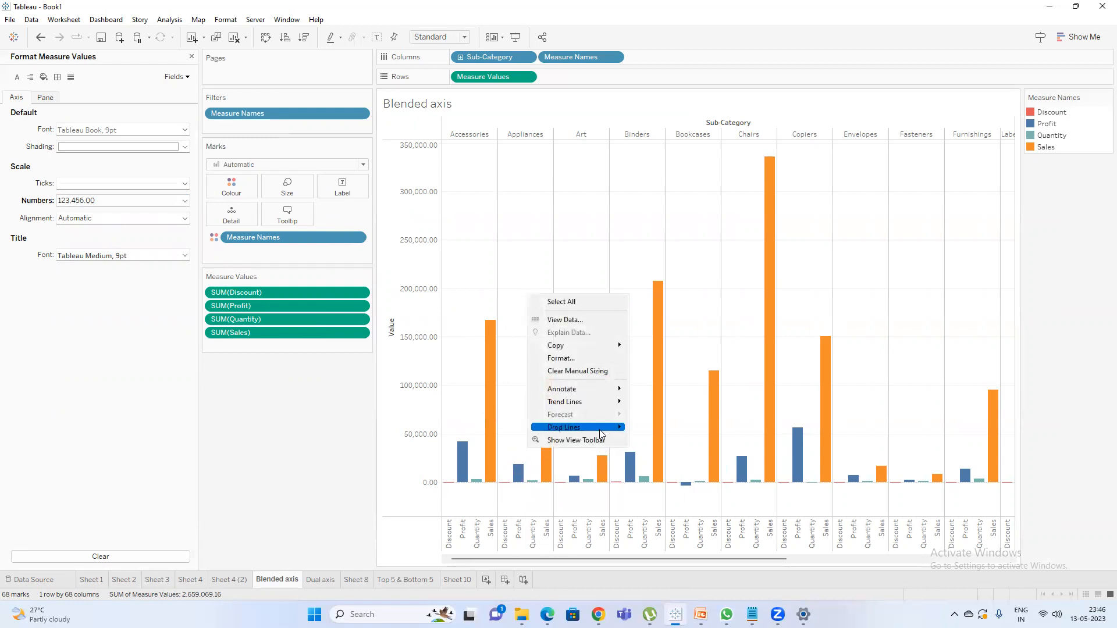
Turn on drop lines for the Blended axis chart.
{"action": "mouse_move", "coordinate": [621, 428]}
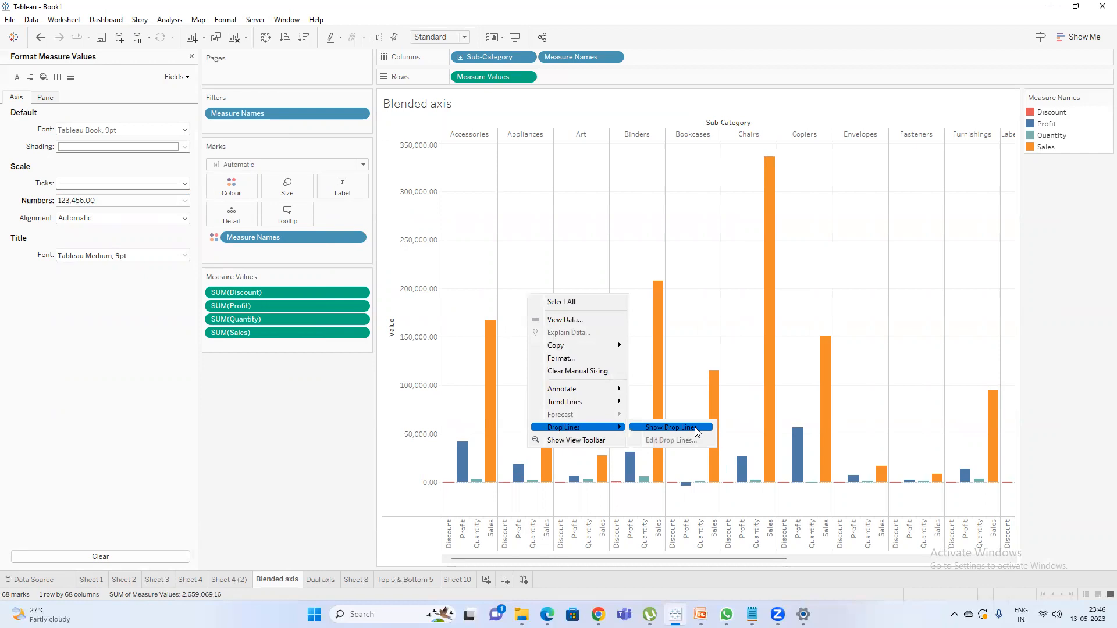
{"action": "left_click", "coordinate": [670, 427]}
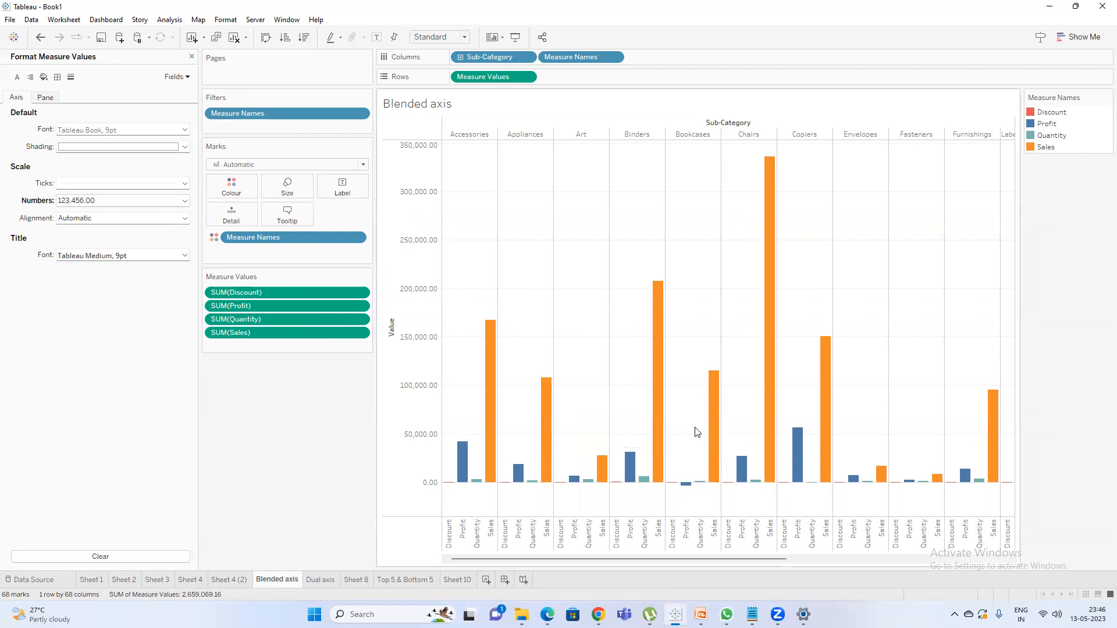
Set the Blended axis chart's drop lines to always drop to the Y axis, and turn the drop lines off again.
{"action": "right_click", "coordinate": [525, 320]}
{"action": "mouse_move", "coordinate": [605, 449]}
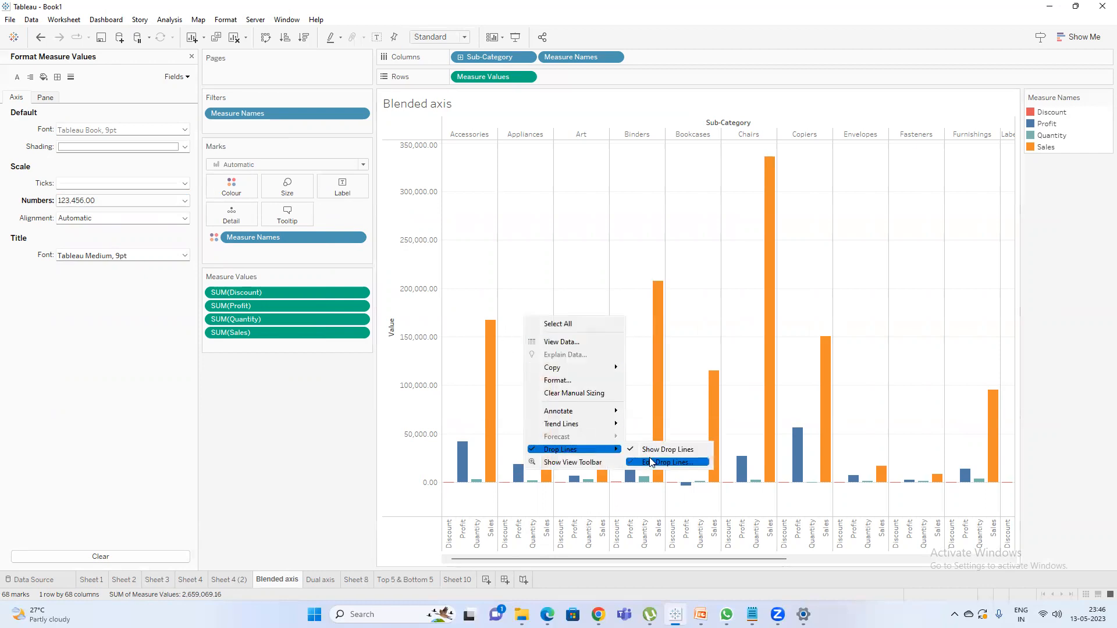
{"action": "left_click", "coordinate": [650, 462]}
{"action": "left_click", "coordinate": [583, 267]}
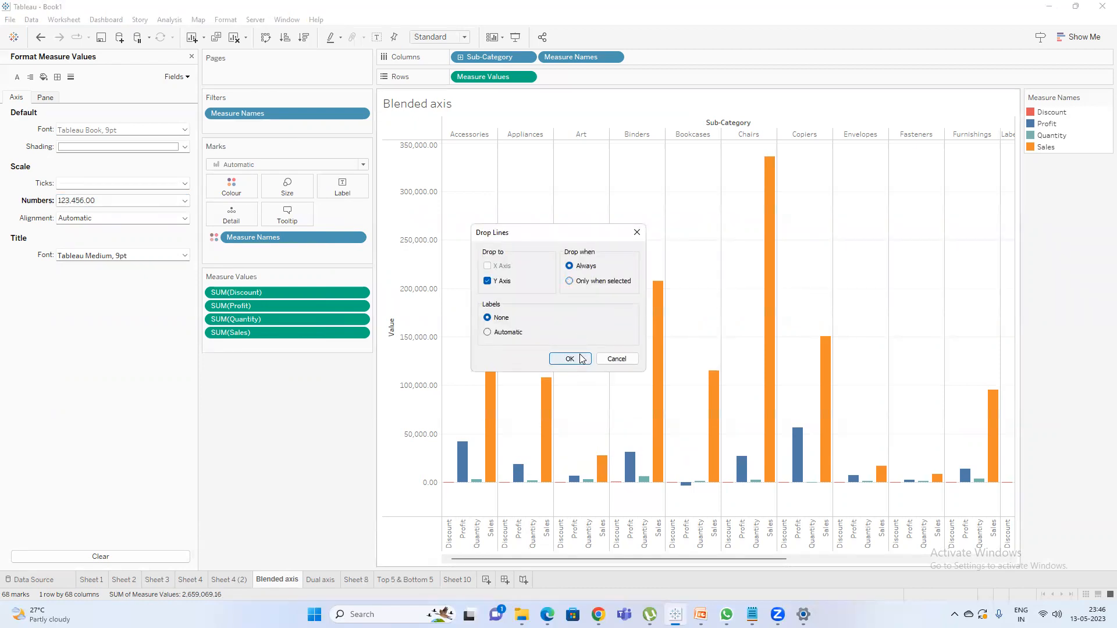
{"action": "left_click", "coordinate": [580, 359]}
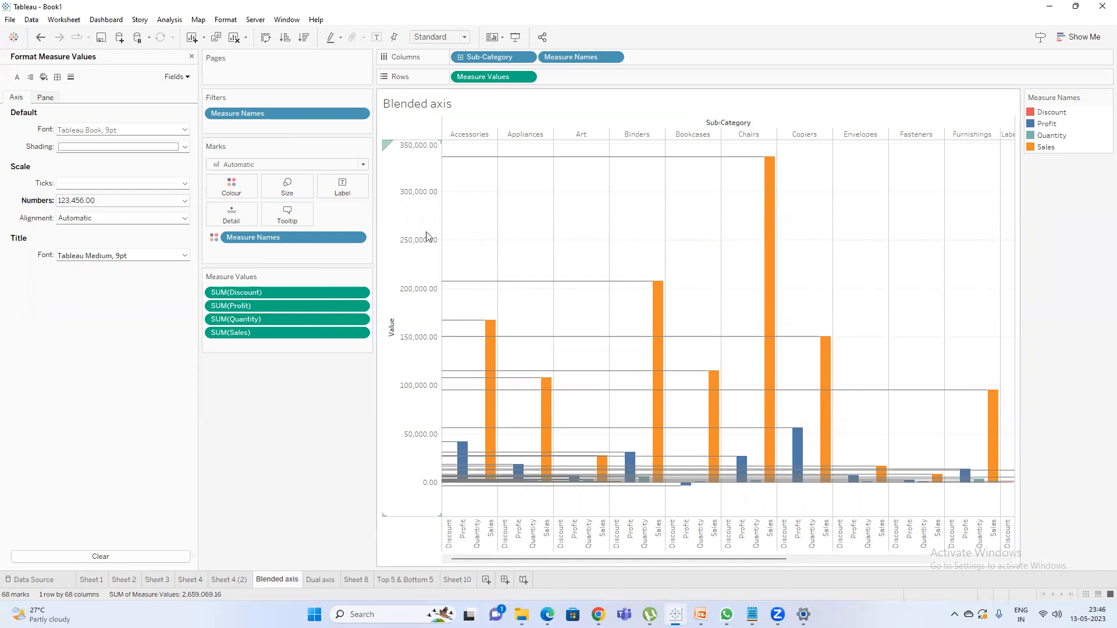
{"action": "right_click", "coordinate": [518, 244]}
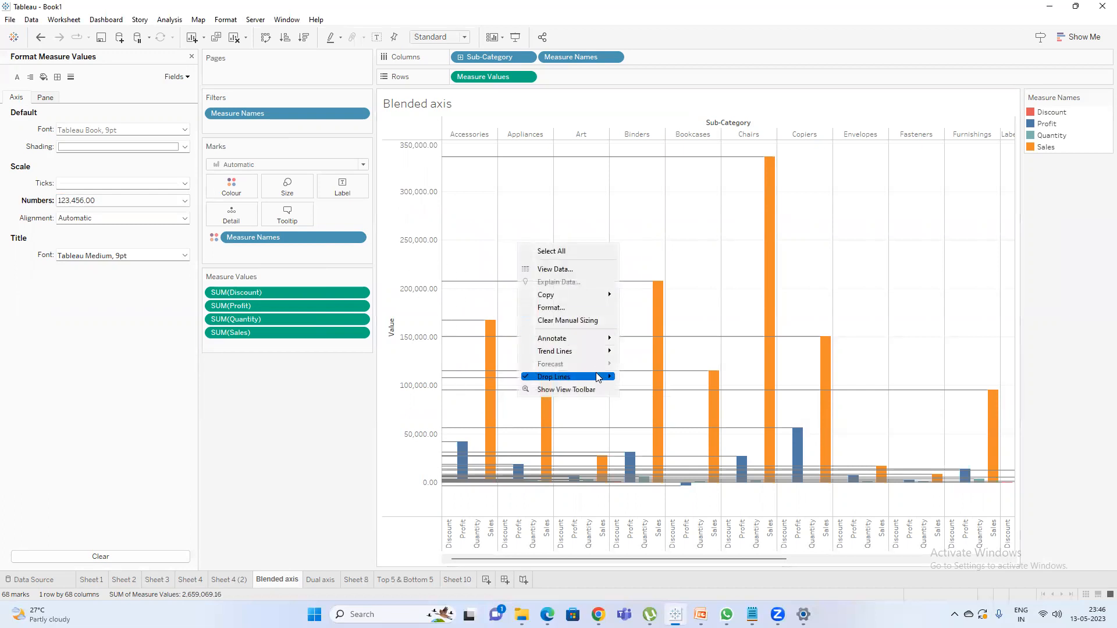
{"action": "left_click", "coordinate": [653, 381]}
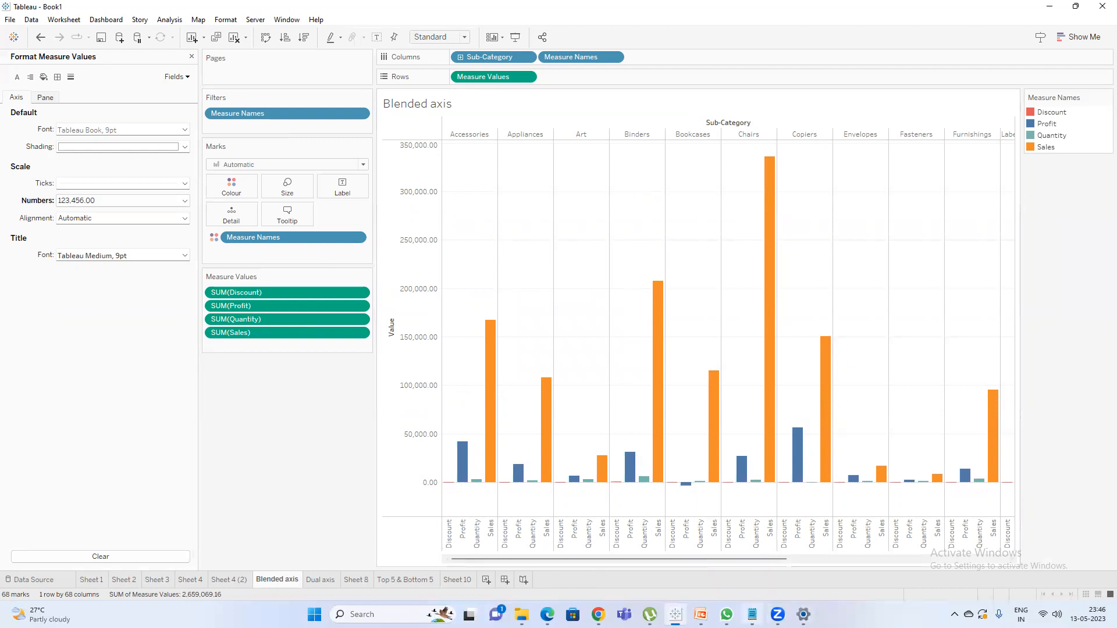
{"action": "left_click", "coordinate": [752, 614]}
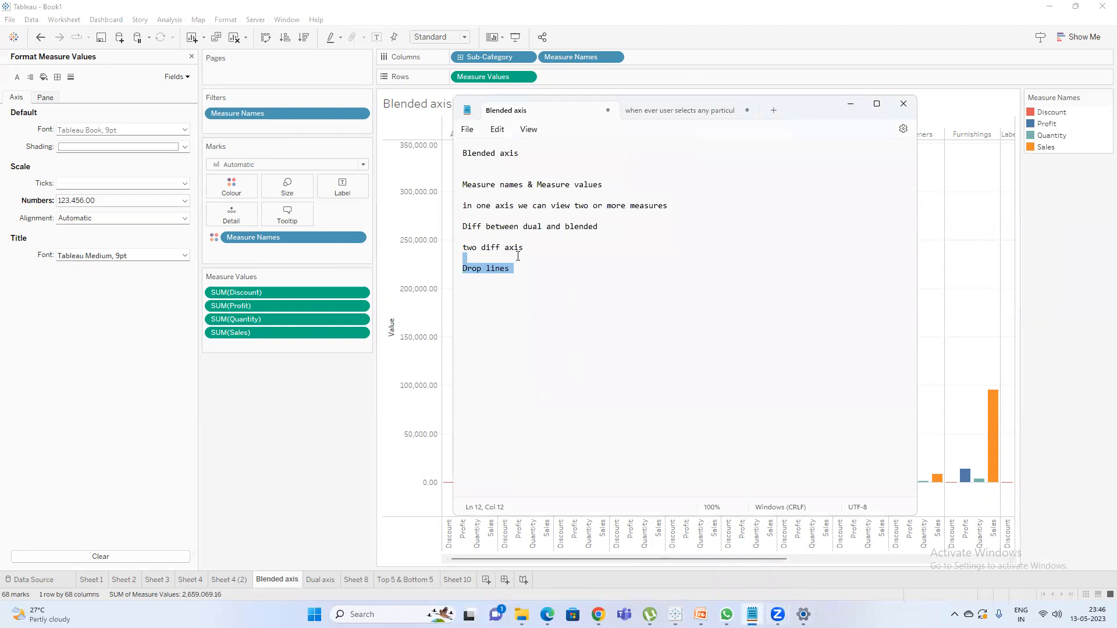
{"action": "left_click", "coordinate": [505, 278]}
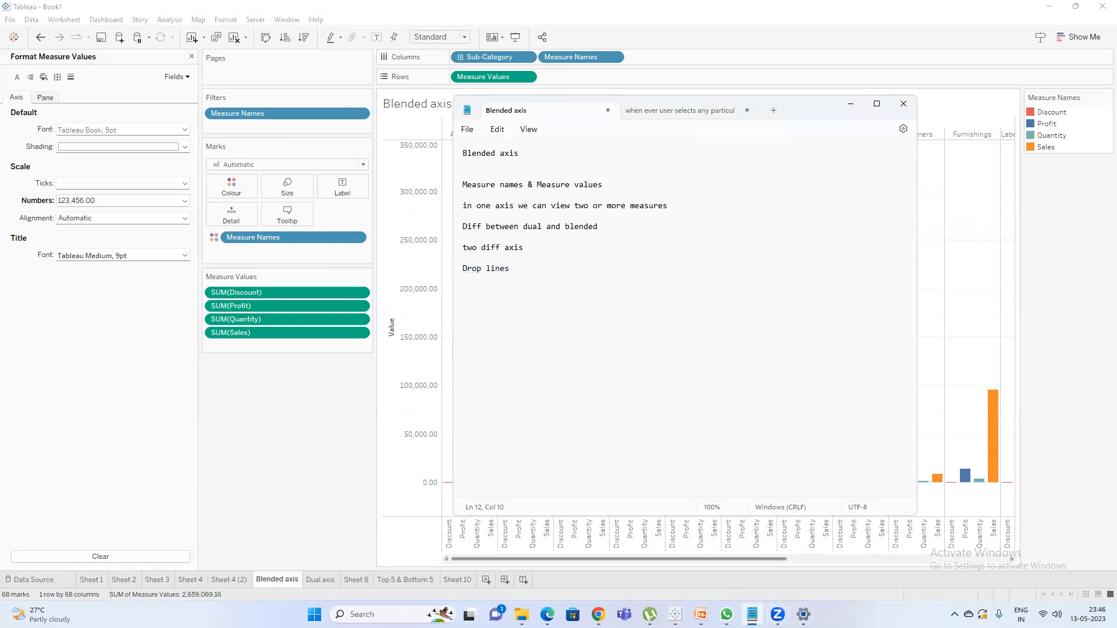
{"action": "mouse_move", "coordinate": [675, 615]}
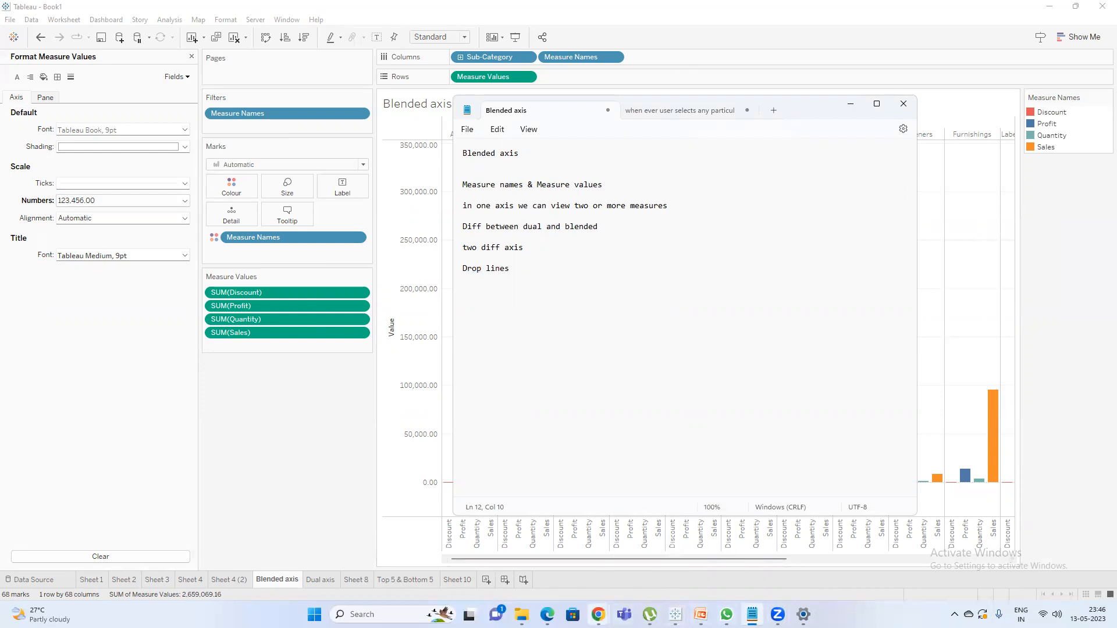
{"action": "mouse_move", "coordinate": [598, 614]}
{"action": "left_click", "coordinate": [540, 552]}
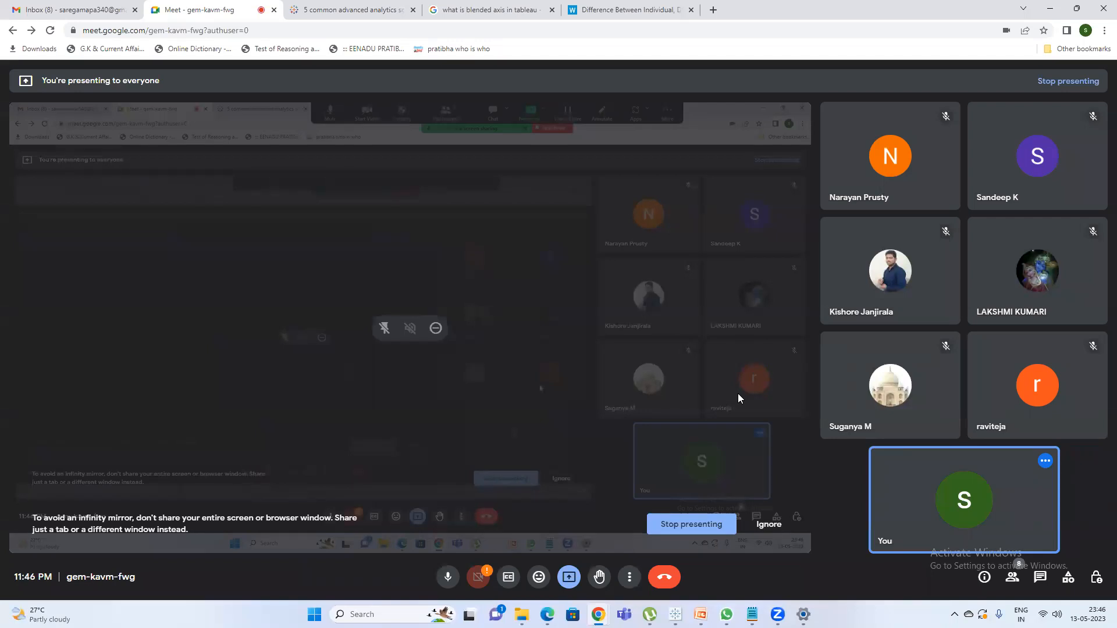
{"action": "left_click", "coordinate": [1047, 7]}
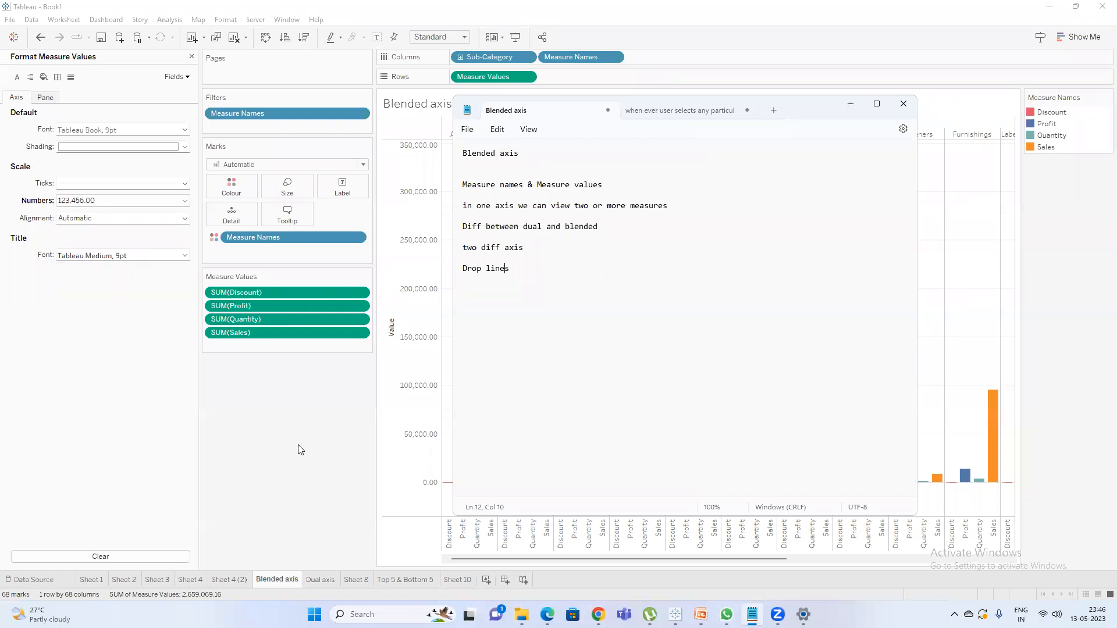
{"action": "left_click", "coordinate": [300, 449]}
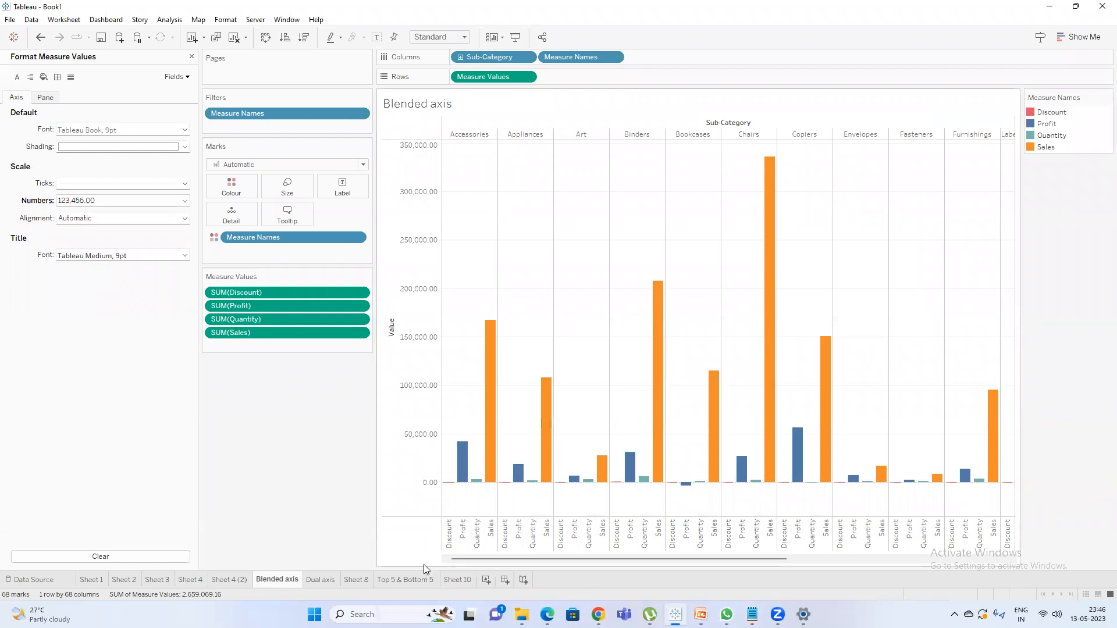
{"action": "left_click", "coordinate": [229, 580]}
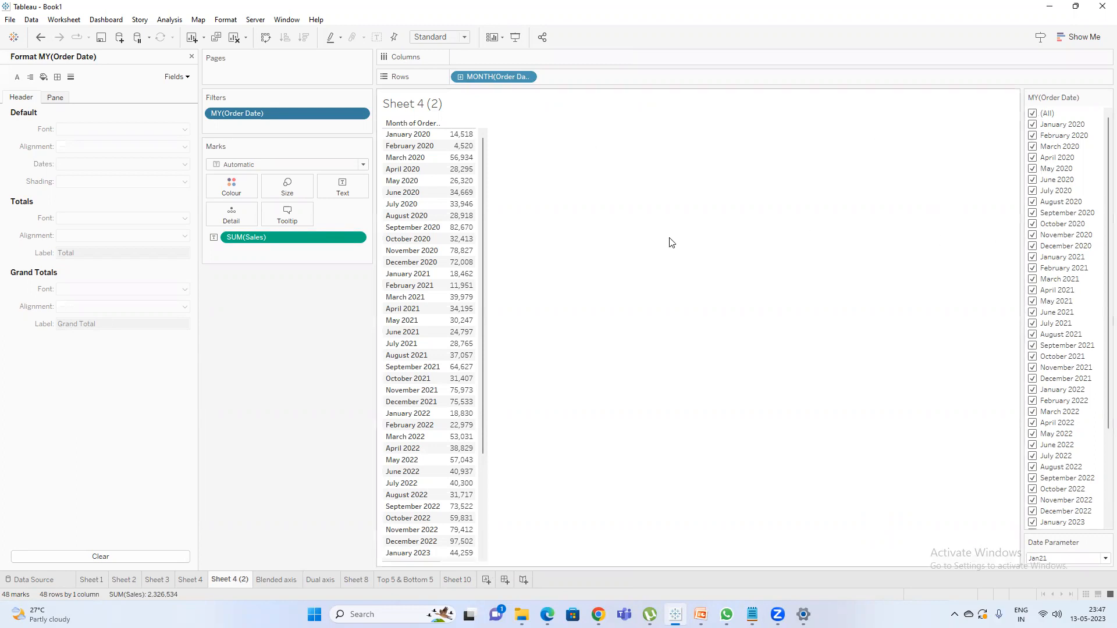
Create a new worksheet and place Order Date on Rows.
{"action": "left_click", "coordinate": [486, 581]}
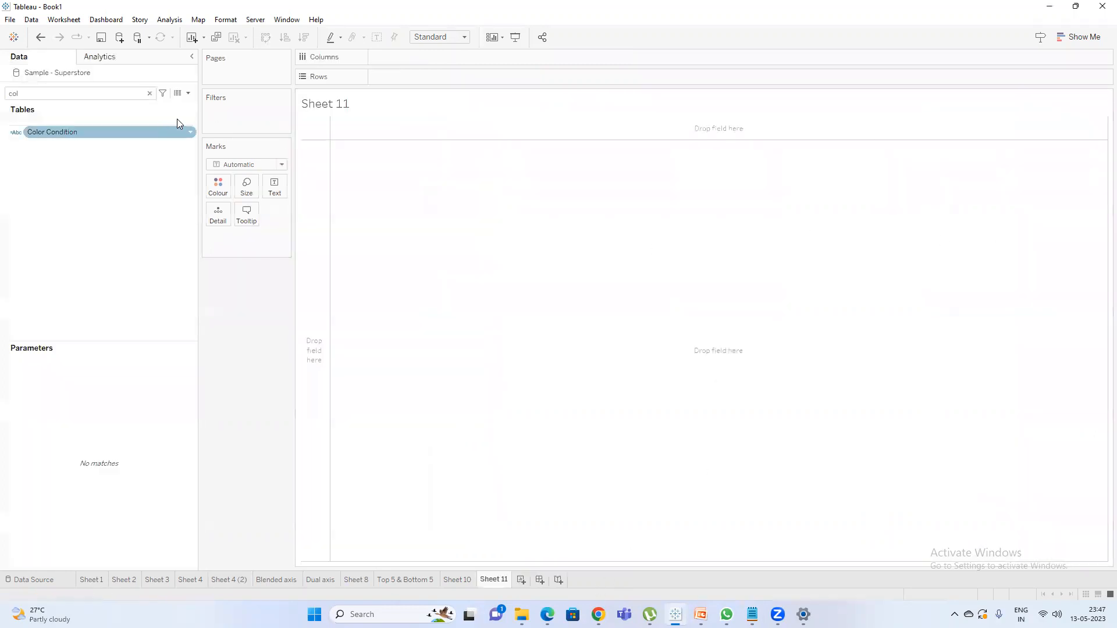
{"action": "left_click", "coordinate": [150, 93]}
{"action": "type", "text": "dat"}
{"action": "double_click", "coordinate": [69, 138]}
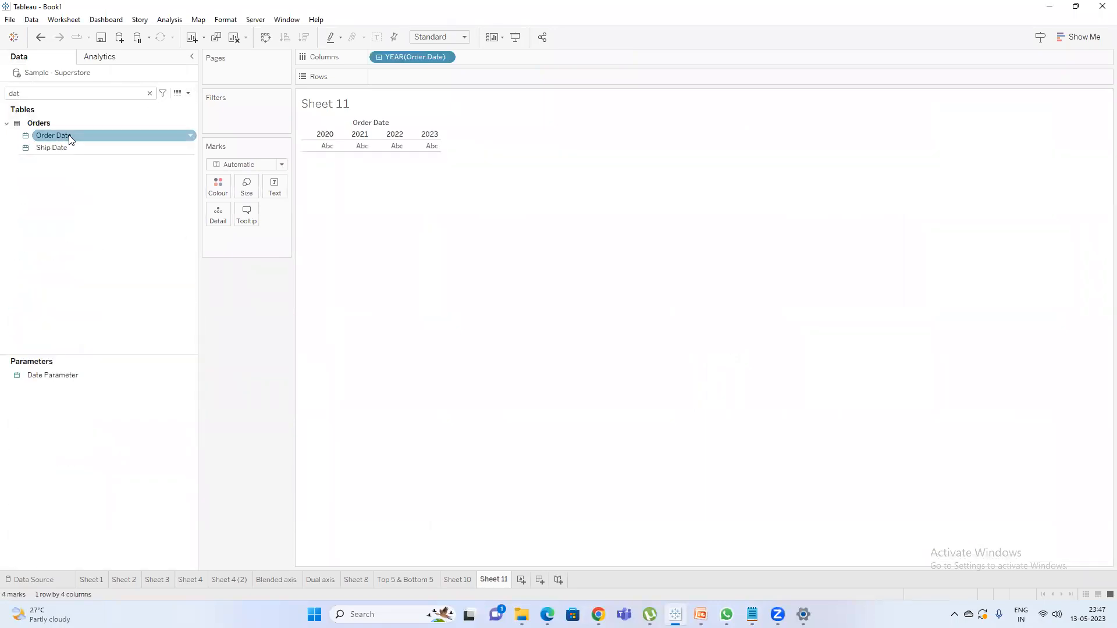
{"action": "left_click_drag", "start_coordinate": [410, 56], "coordinate": [412, 76]}
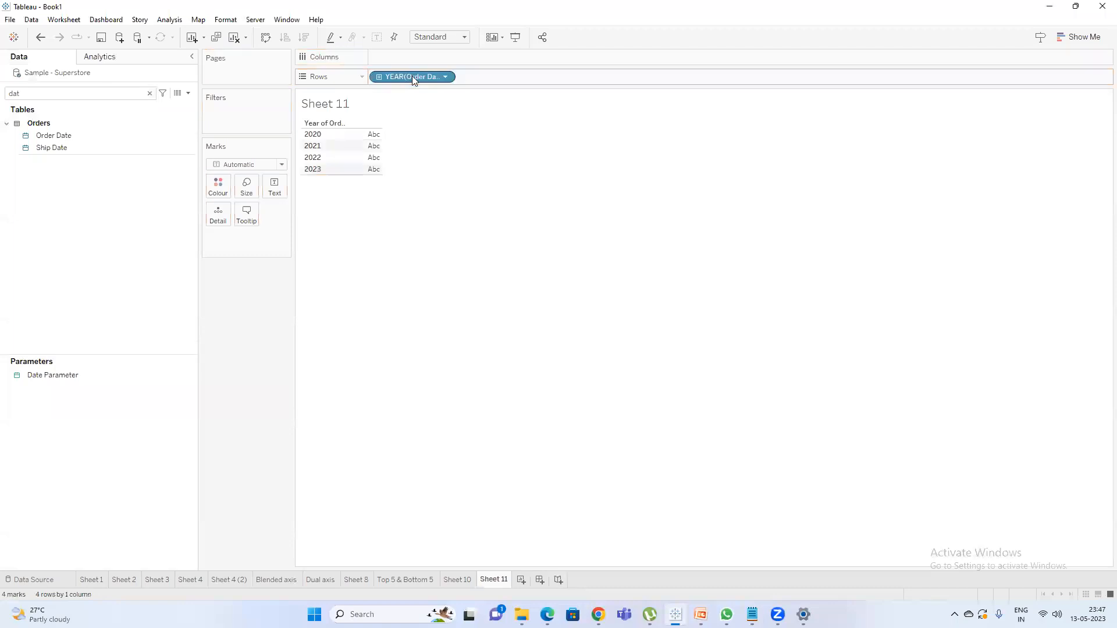
Change Order Date on Rows to the month-and-year level and make it discrete.
{"action": "right_click", "coordinate": [401, 76]}
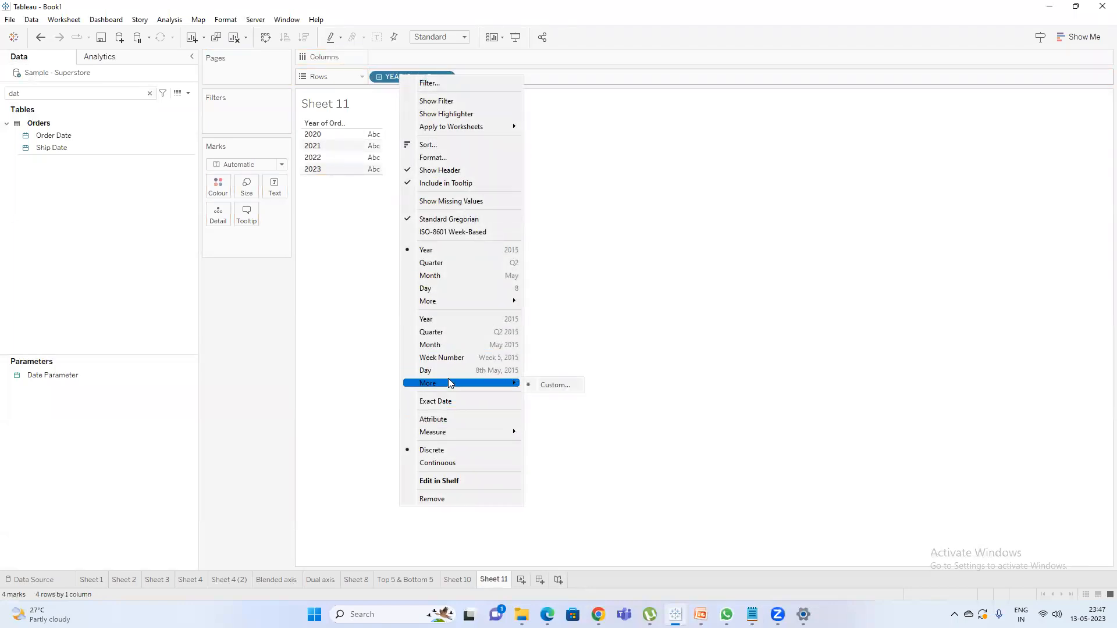
{"action": "left_click", "coordinate": [443, 348]}
{"action": "right_click", "coordinate": [401, 79]}
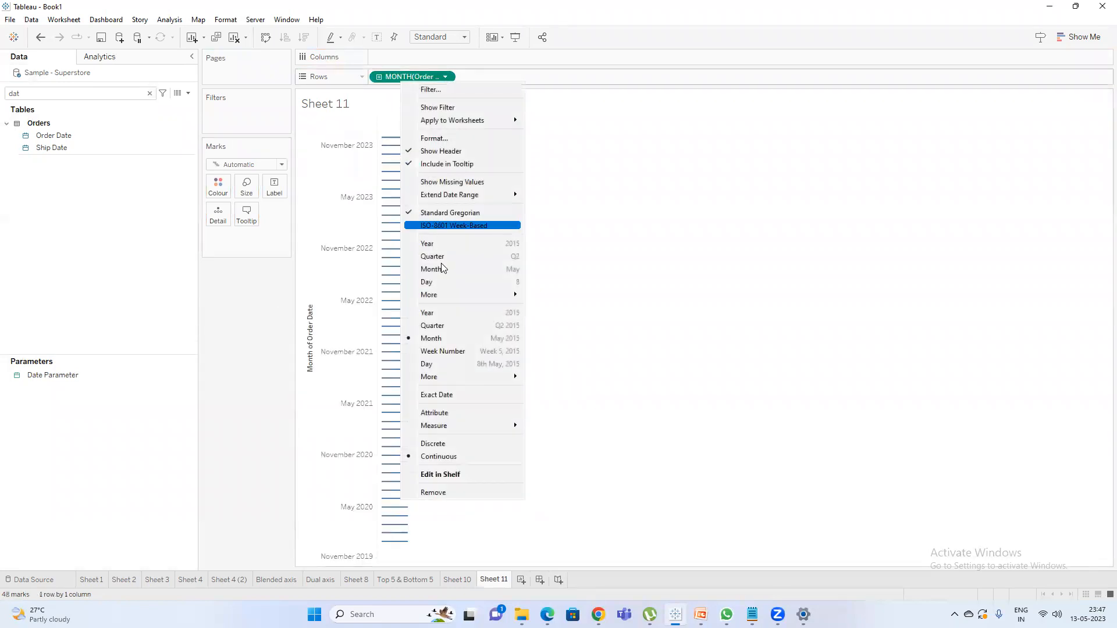
{"action": "left_click", "coordinate": [453, 445]}
Start a new calculated field and list the Date functions in its function reference.
{"action": "left_click", "coordinate": [149, 93]}
{"action": "left_click", "coordinate": [188, 94]}
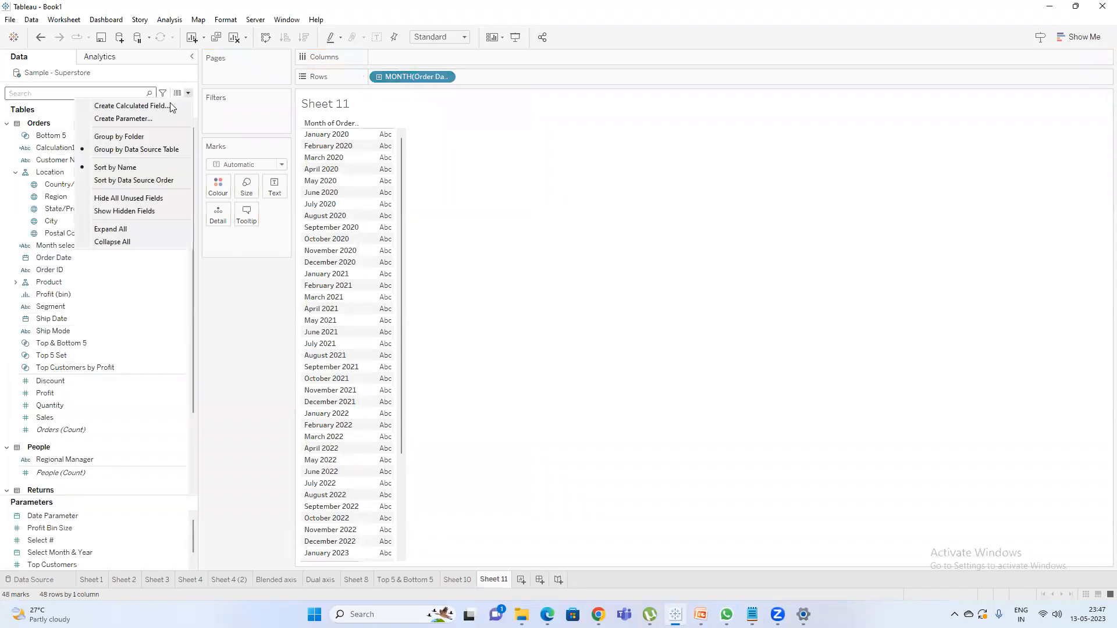
{"action": "left_click", "coordinate": [131, 106]}
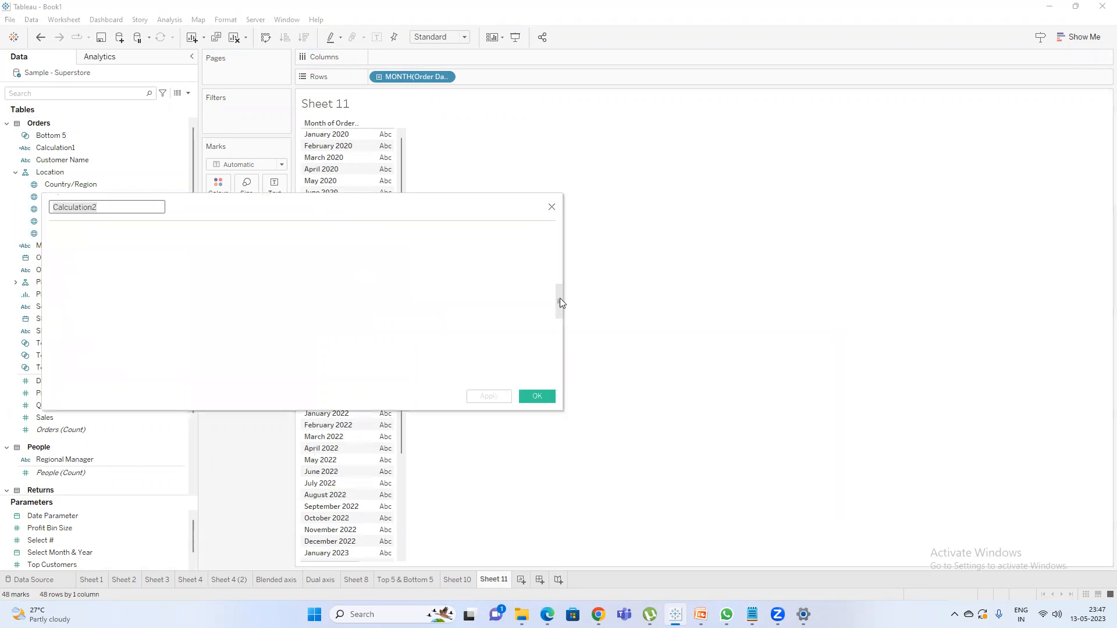
{"action": "left_click", "coordinate": [559, 302]}
{"action": "left_click", "coordinate": [642, 208]}
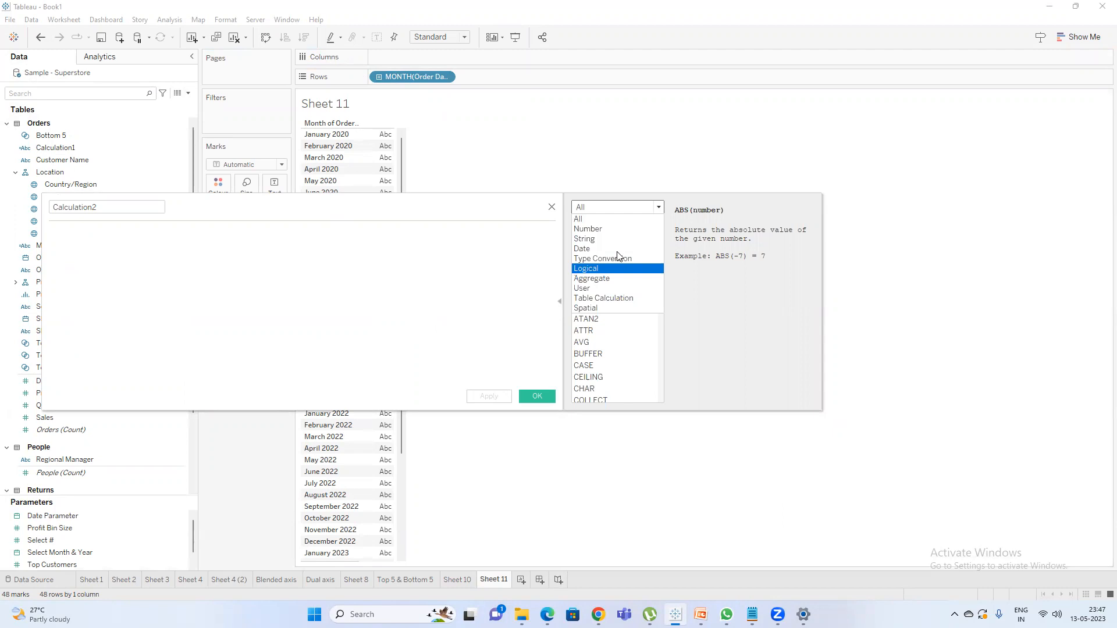
{"action": "left_click", "coordinate": [610, 248]}
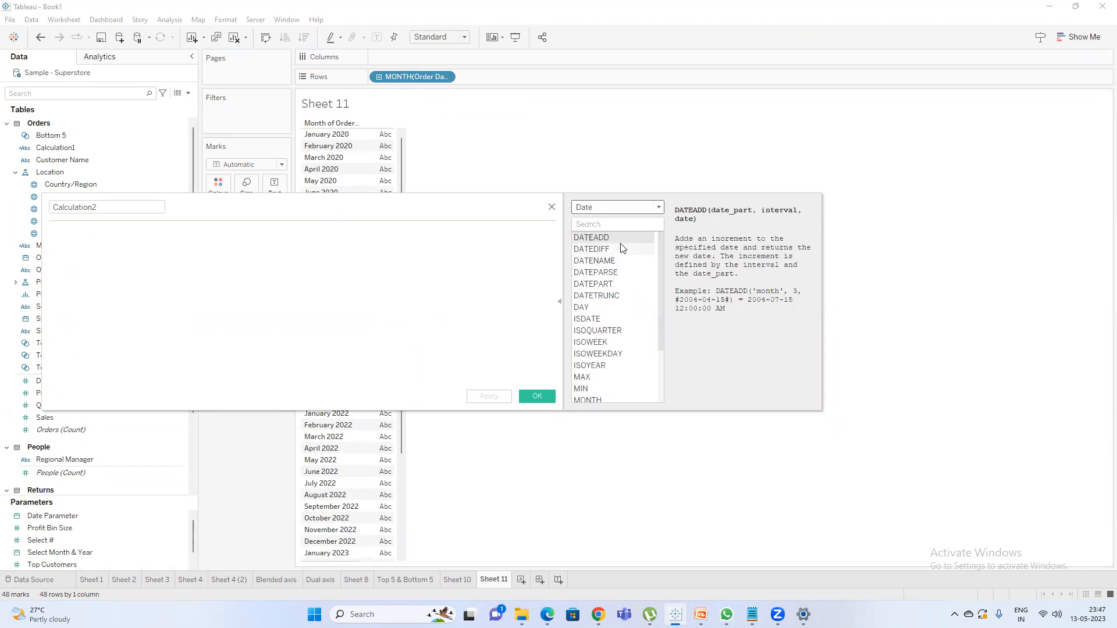
{"action": "left_click_drag", "start_coordinate": [660, 254], "coordinate": [670, 213]}
{"action": "left_click_drag", "start_coordinate": [444, 207], "coordinate": [566, 221]}
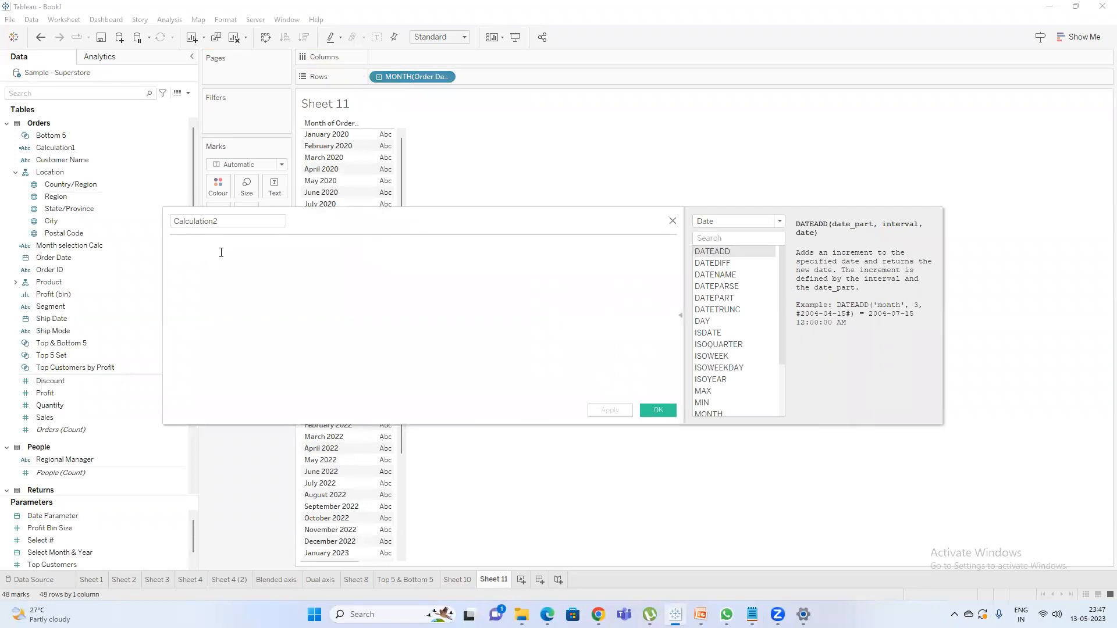
Enter the formula DATEADD('month',[Order Date],2) in the new calculation.
{"action": "type", "text": "datead"}
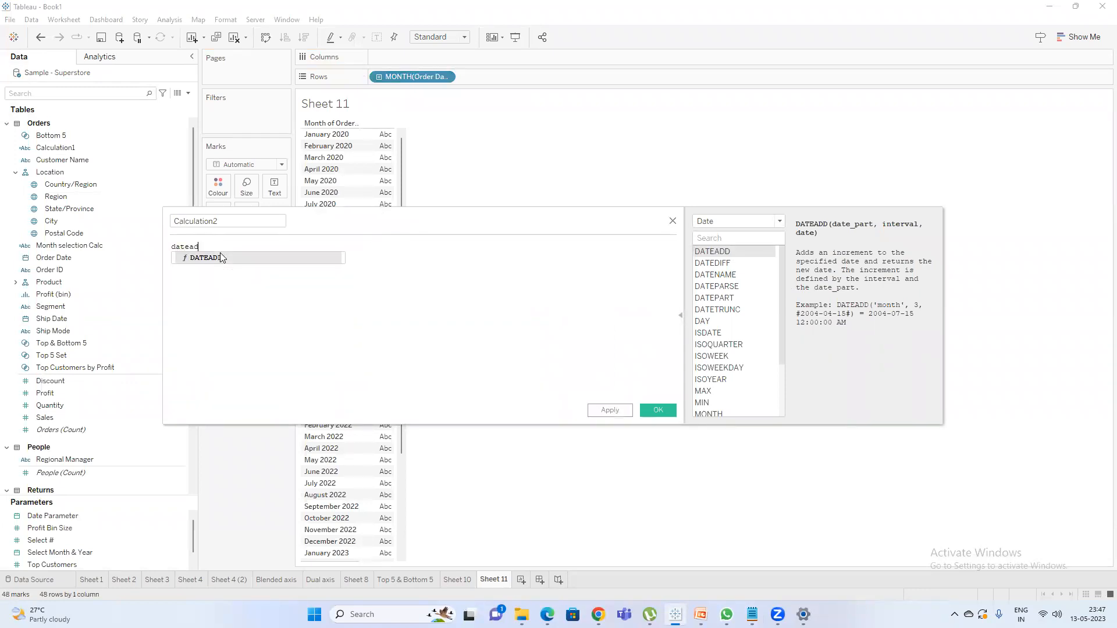
{"action": "key", "text": "Return"}
{"action": "type", "text": "ord"}
{"action": "key", "text": "Return"}
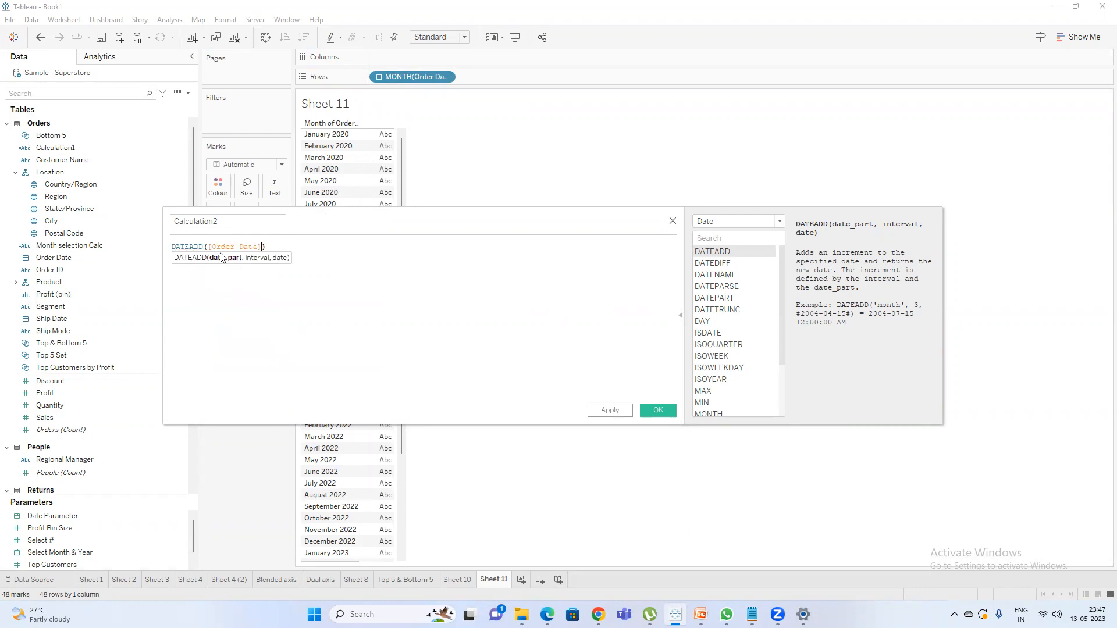
{"action": "left_click", "coordinate": [207, 246]}
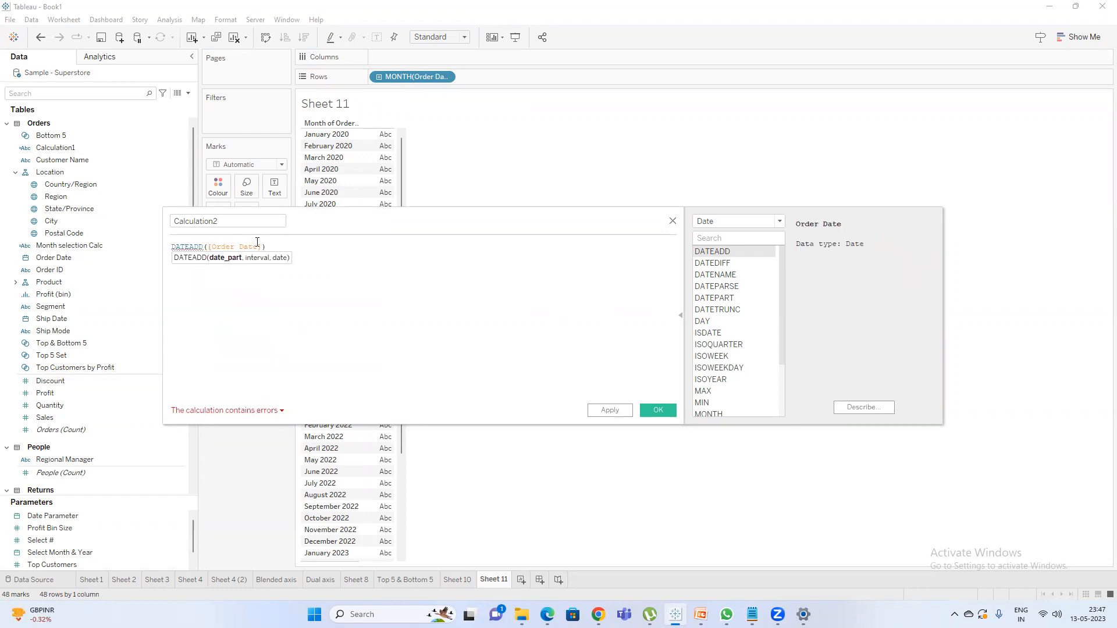
{"action": "type", "text": "''"}
{"action": "type", "text": "month"}
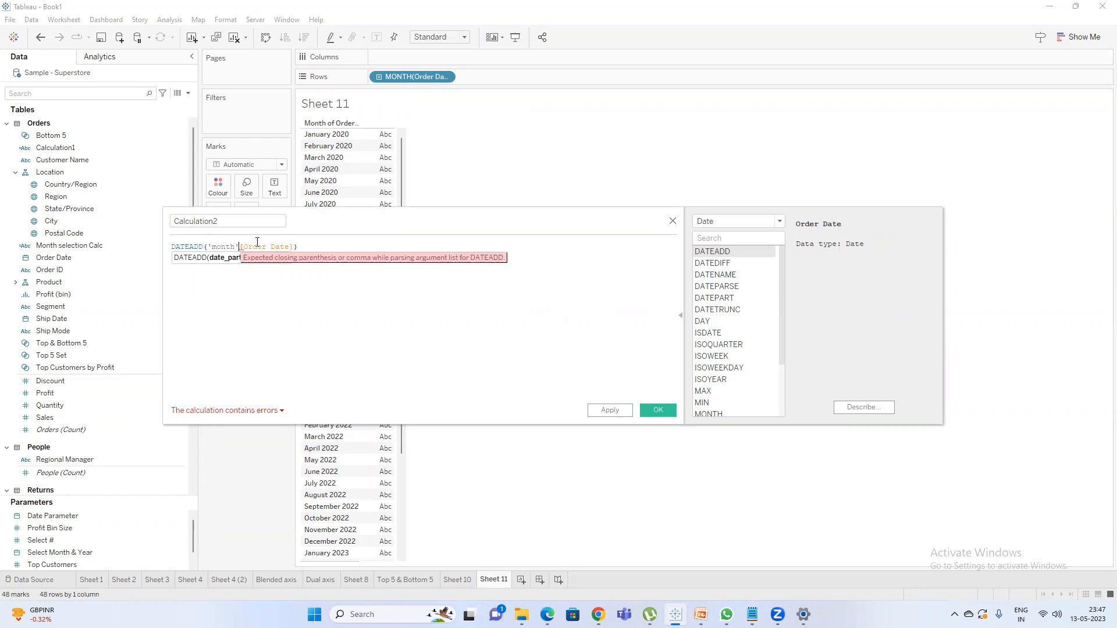
{"action": "type", "text": ","}
{"action": "left_click", "coordinate": [299, 246]}
{"action": "type", "text": ")"}
{"action": "type", "text": ","}
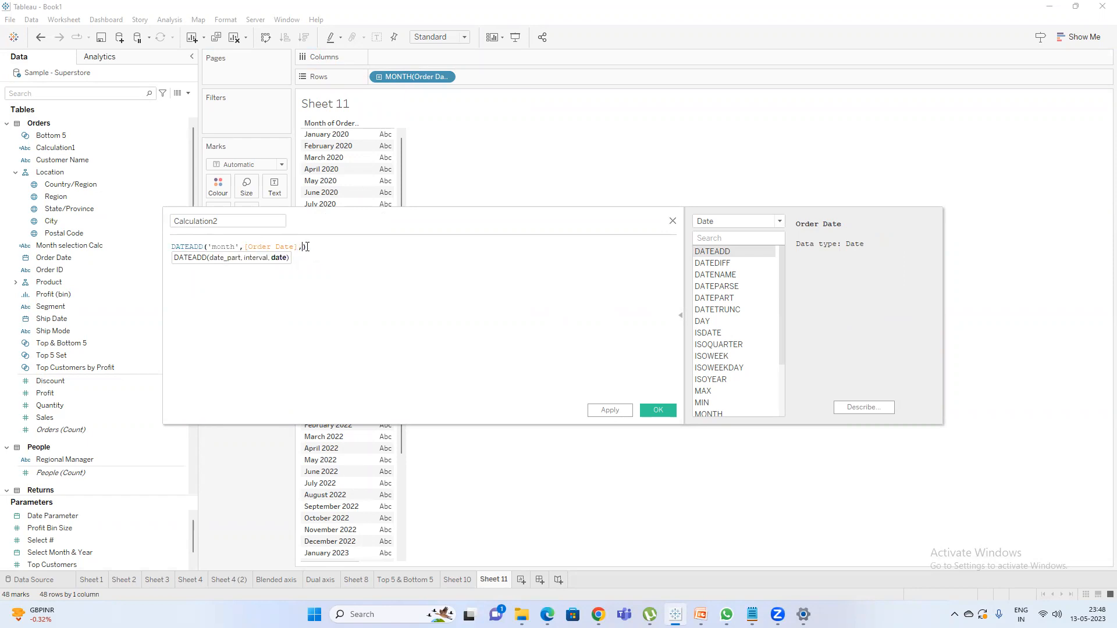
{"action": "type", "text": "2"}
Check the DATEADD syntax and correct the formula to DATEADD('month',3,[Order Date]).
{"action": "left_click", "coordinate": [747, 257]}
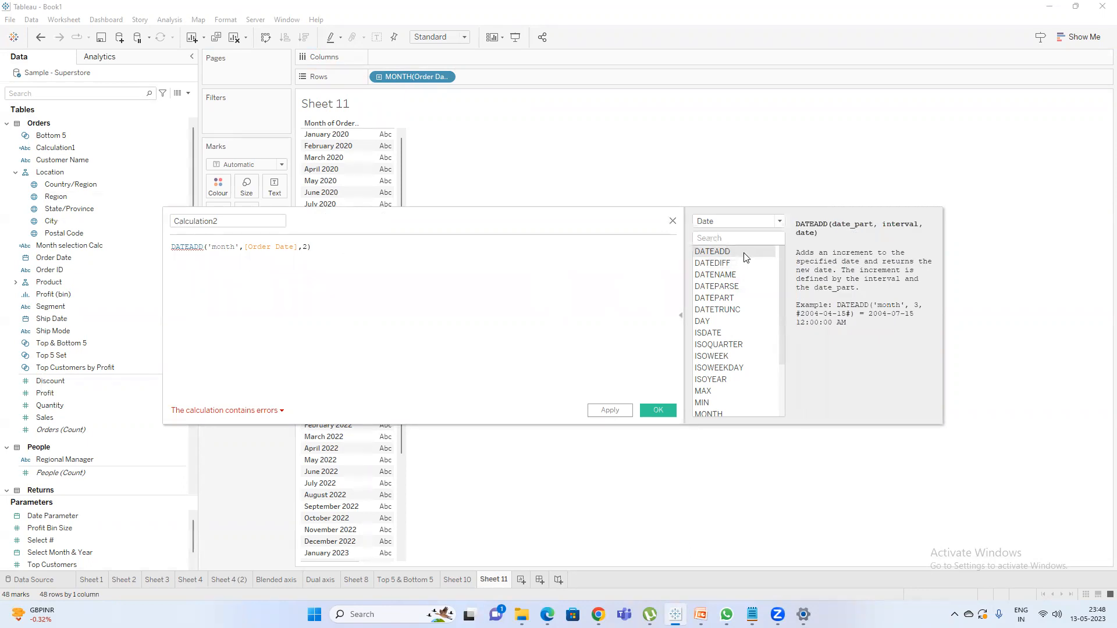
{"action": "left_click", "coordinate": [243, 247]}
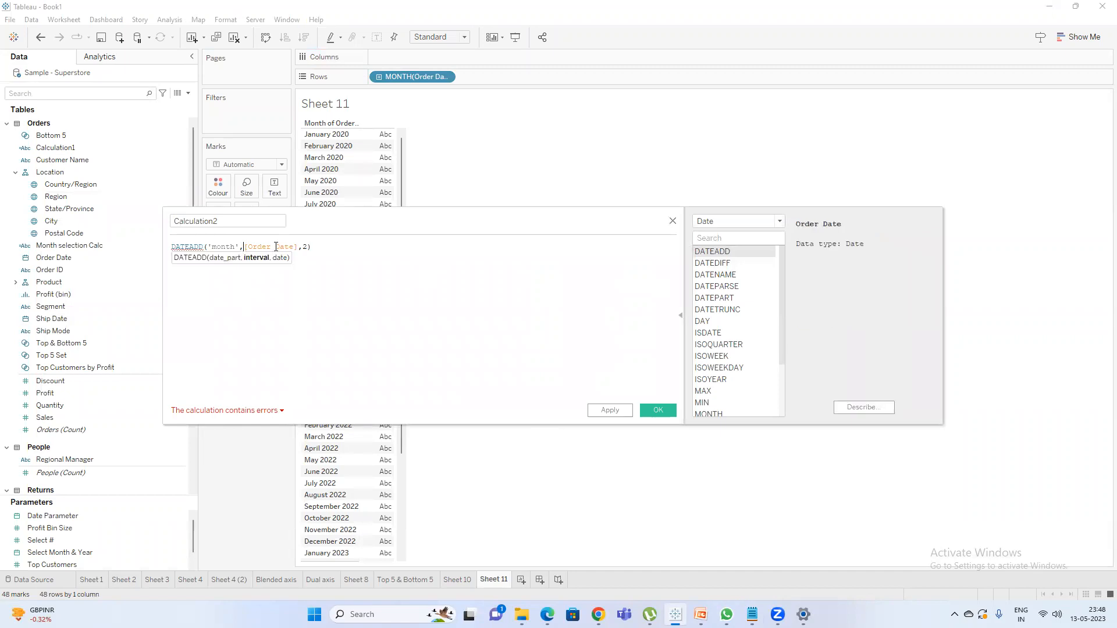
{"action": "type", "text": "3,"}
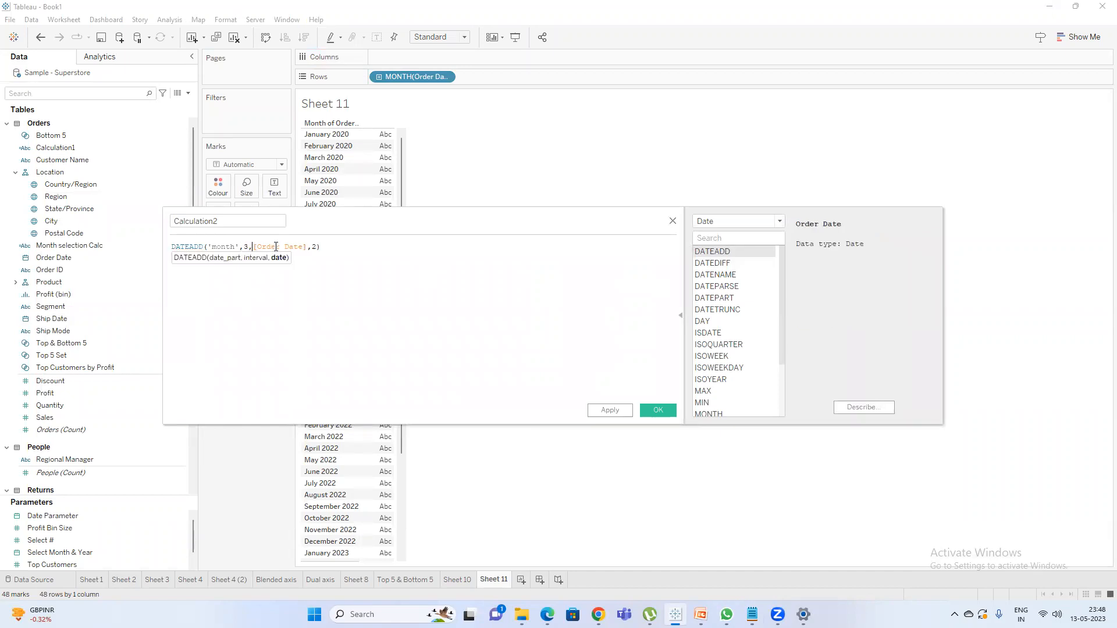
{"action": "left_click", "coordinate": [318, 247]}
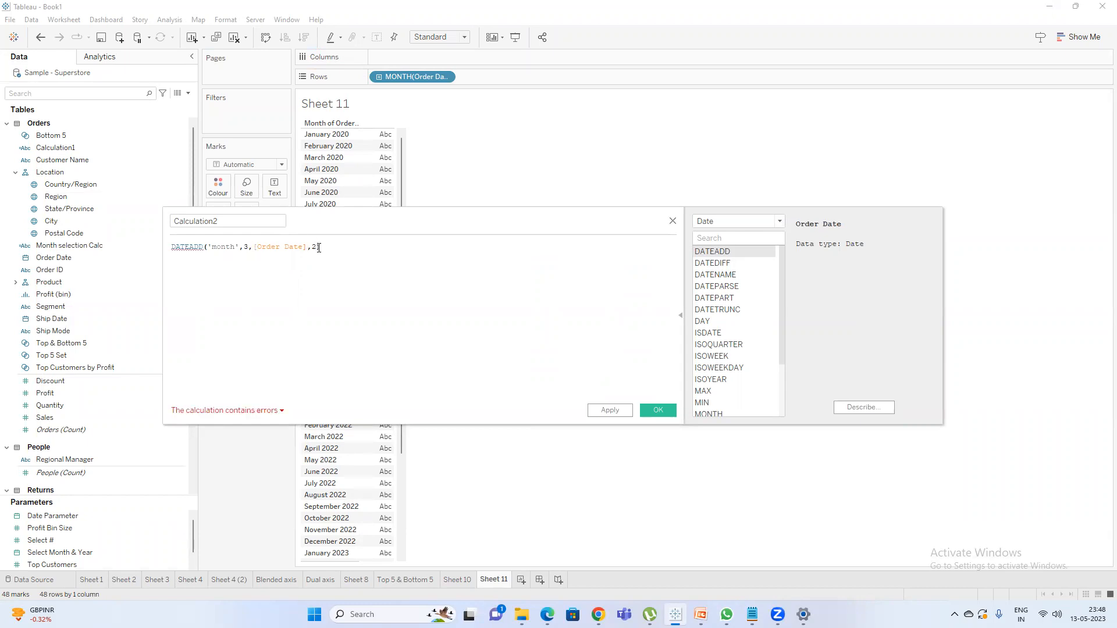
{"action": "key", "text": "BackSpace"}
{"action": "key", "text": "BackSpace"}
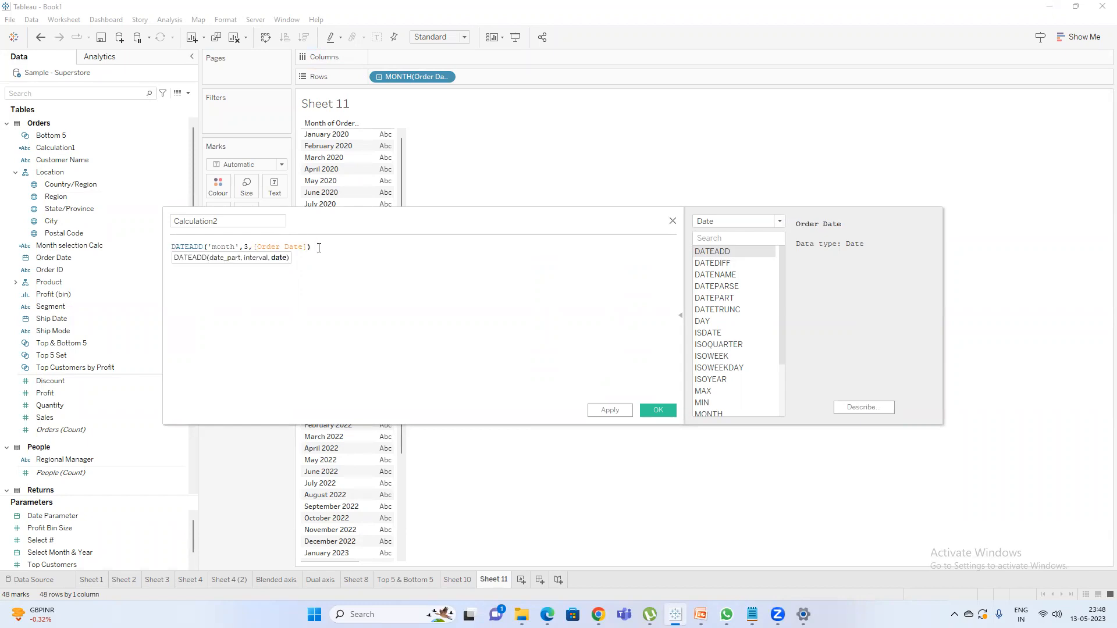
Apply the calculation under the name Date add function and place the field on Rows after the Order Date month.
{"action": "left_click", "coordinate": [219, 221]}
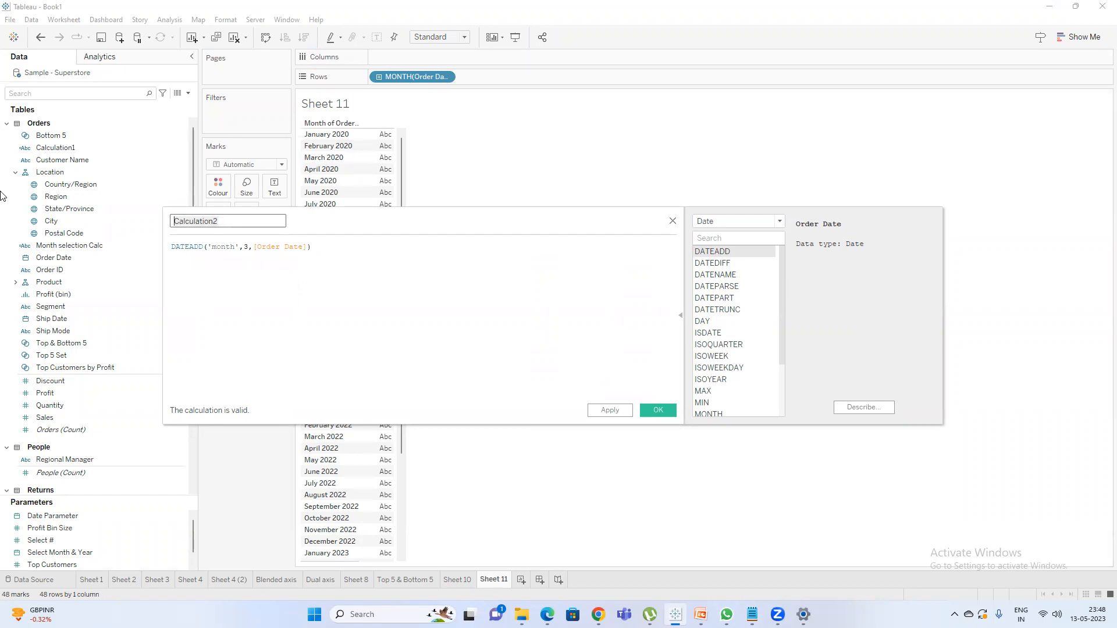
{"action": "type", "text": "Date a"}
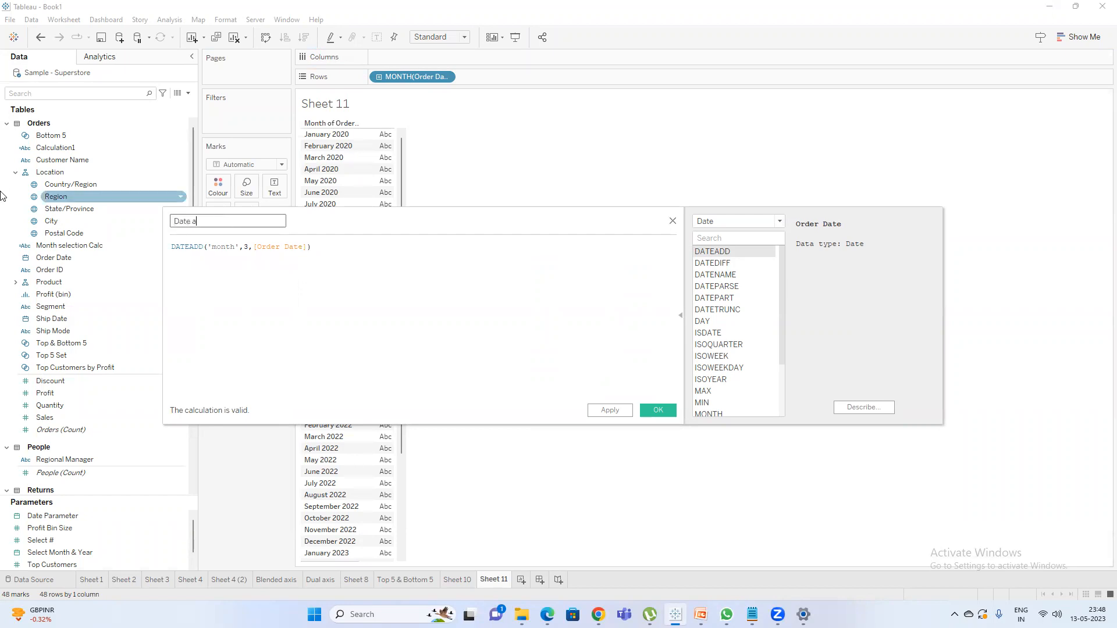
{"action": "type", "text": "dd function"}
{"action": "left_click_drag", "start_coordinate": [332, 223], "coordinate": [349, 352]}
{"action": "left_click", "coordinate": [636, 456]}
{"action": "left_click_drag", "start_coordinate": [79, 177], "coordinate": [524, 77]}
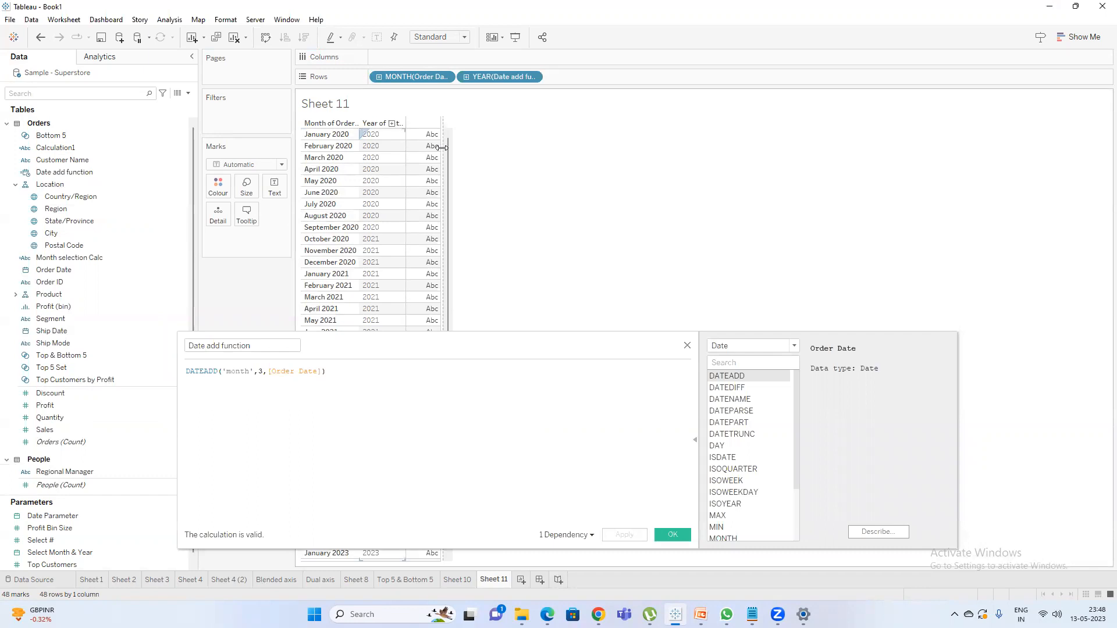
Widen the table's date columns and show the Date add function field on Rows as discrete month-and-year values.
{"action": "left_click_drag", "start_coordinate": [442, 148], "coordinate": [478, 148]}
{"action": "left_click_drag", "start_coordinate": [357, 159], "coordinate": [369, 161]}
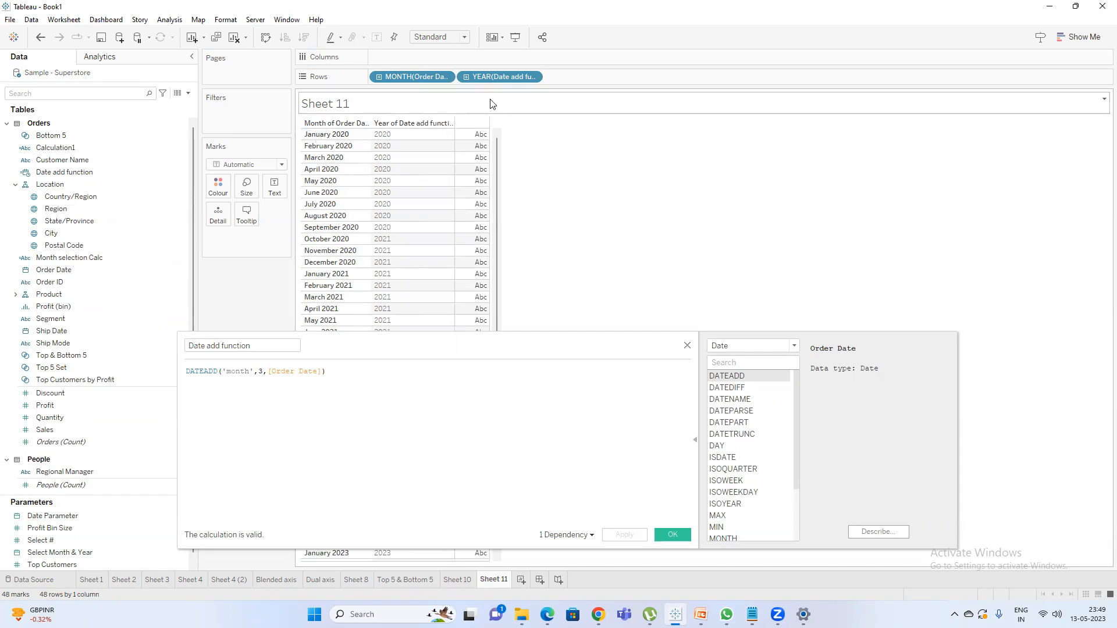
{"action": "right_click", "coordinate": [495, 82]}
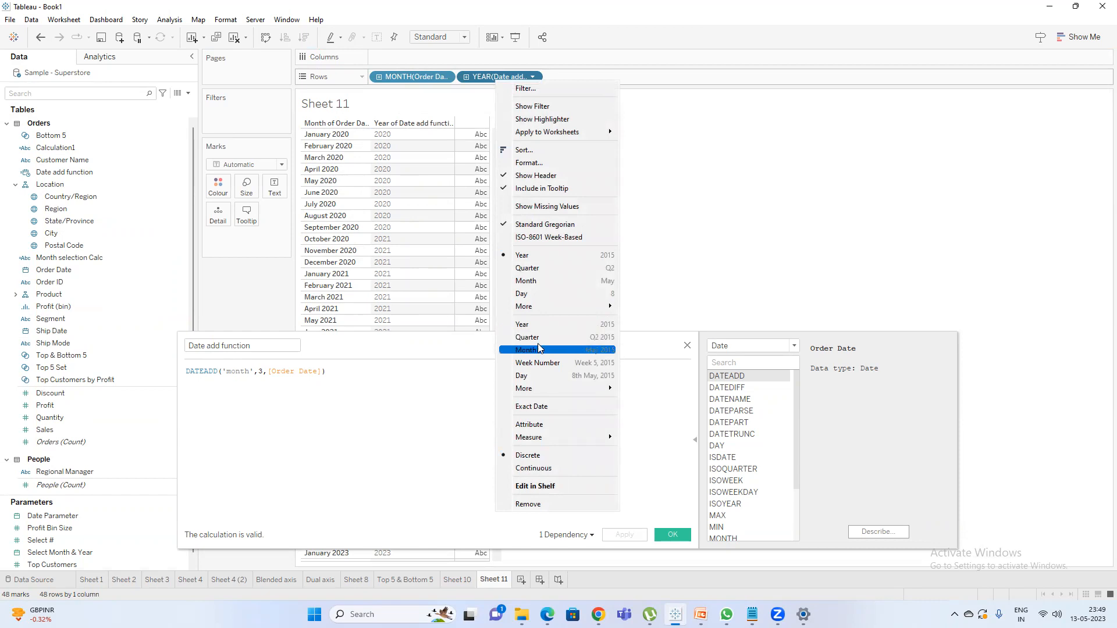
{"action": "left_click", "coordinate": [540, 348]}
{"action": "right_click", "coordinate": [488, 78]}
{"action": "left_click", "coordinate": [546, 437]}
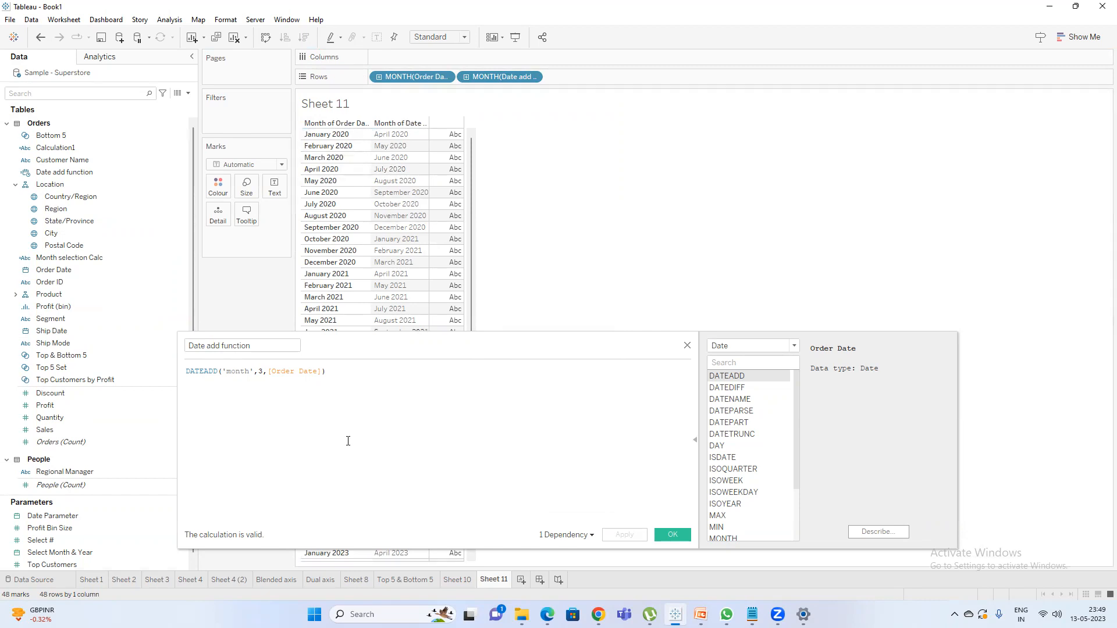
Set the DATEADD interval to 1 and apply the calculation.
{"action": "left_click", "coordinate": [264, 371]}
{"action": "key", "text": "BackSpace"}
{"action": "left_click", "coordinate": [624, 534]}
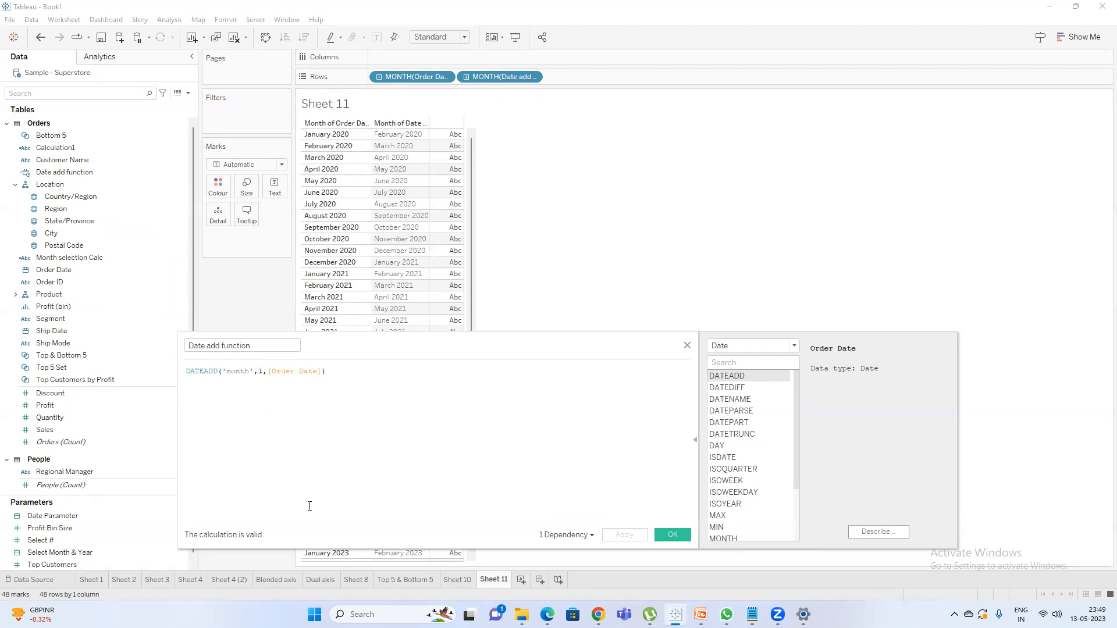
Change the date part in the DATEADD formula to 'quarter'.
{"action": "double_click", "coordinate": [238, 371]}
{"action": "type", "text": "qu"}
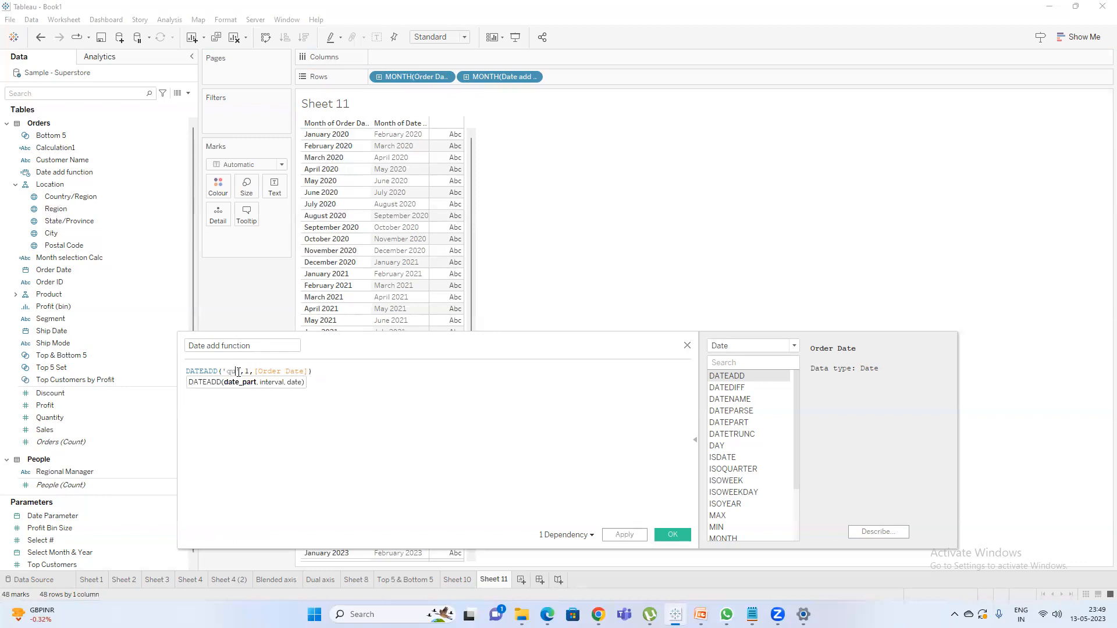
{"action": "type", "text": "arter"}
{"action": "key", "text": "Return"}
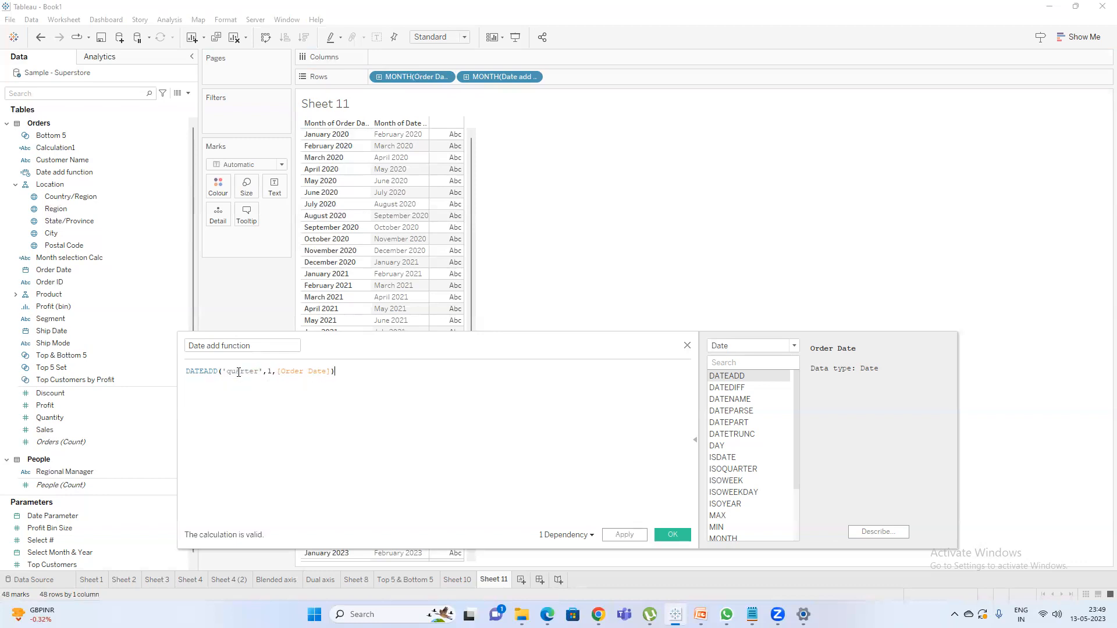
Add the comment //quarter,month,day,week,year below the formula and apply the calculation.
{"action": "type", "text": "//"}
{"action": "type", "text": "quarter"}
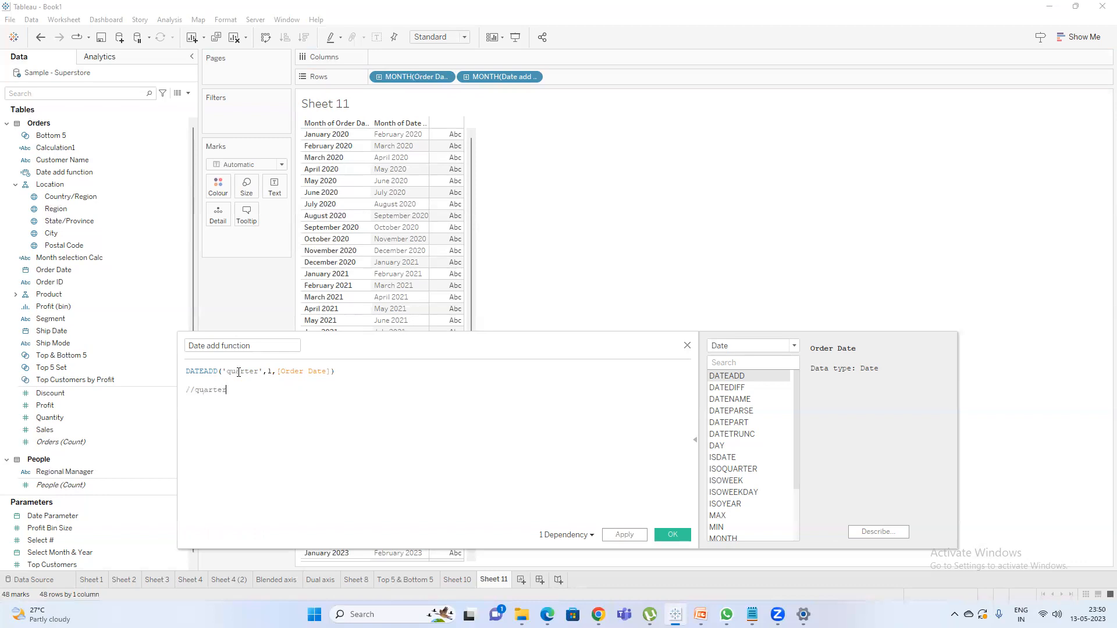
{"action": "type", "text": ",month,day,week,year"}
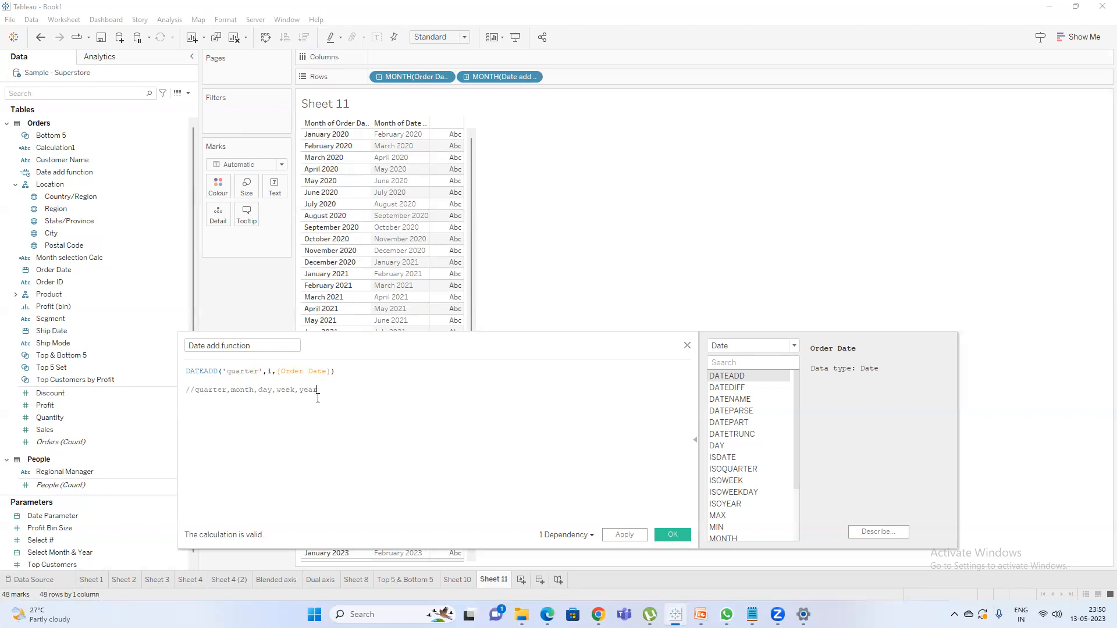
{"action": "left_click_drag", "start_coordinate": [318, 390], "coordinate": [194, 389]}
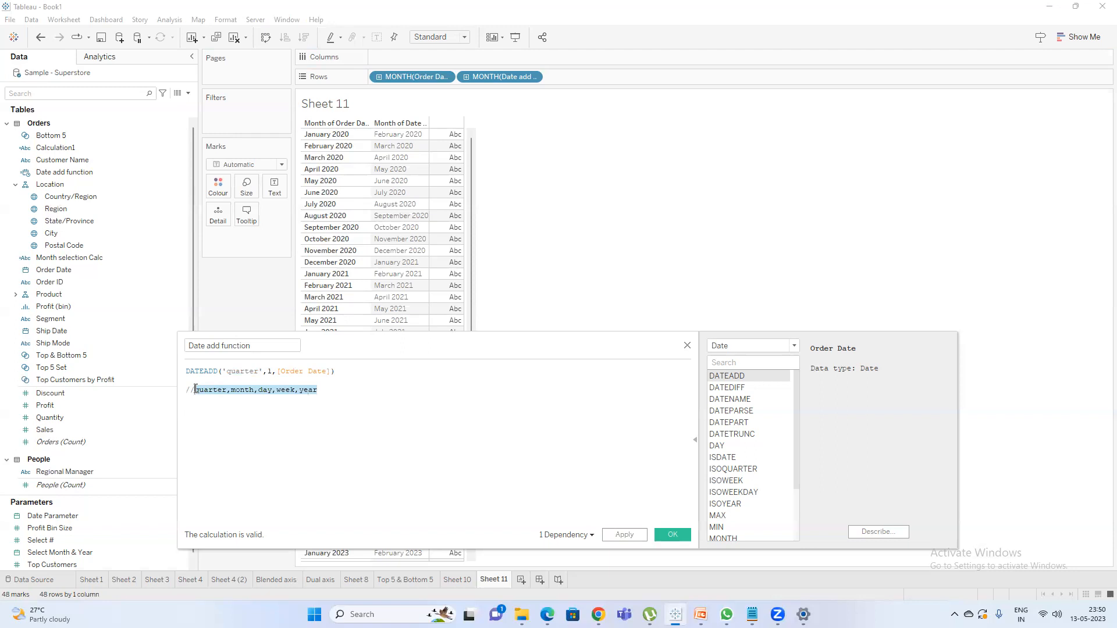
{"action": "left_click", "coordinate": [236, 371]}
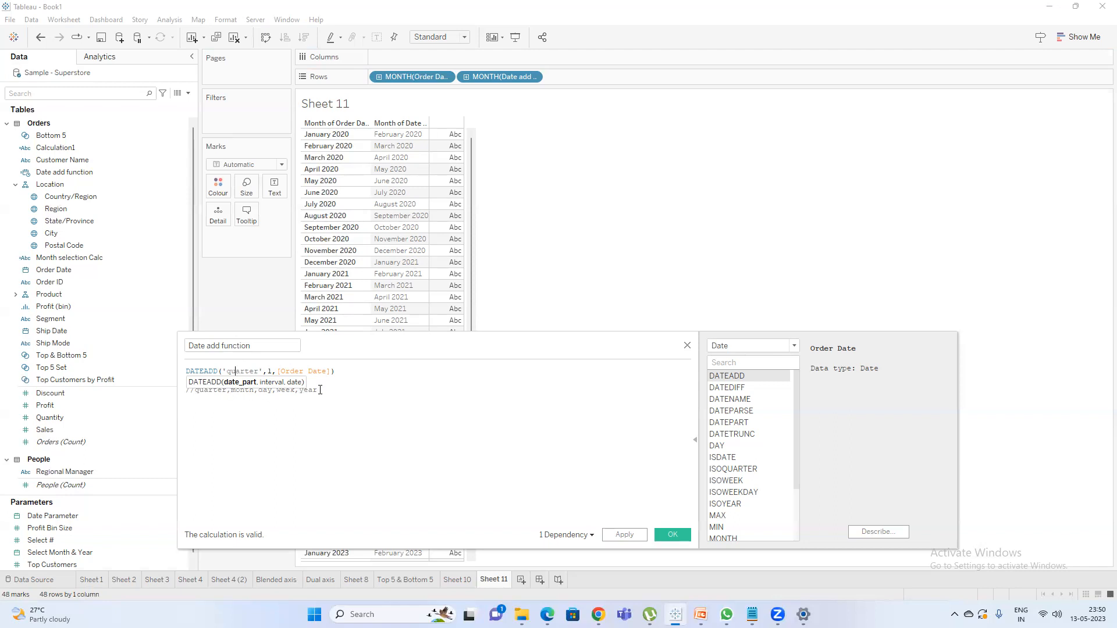
{"action": "left_click", "coordinate": [354, 372]}
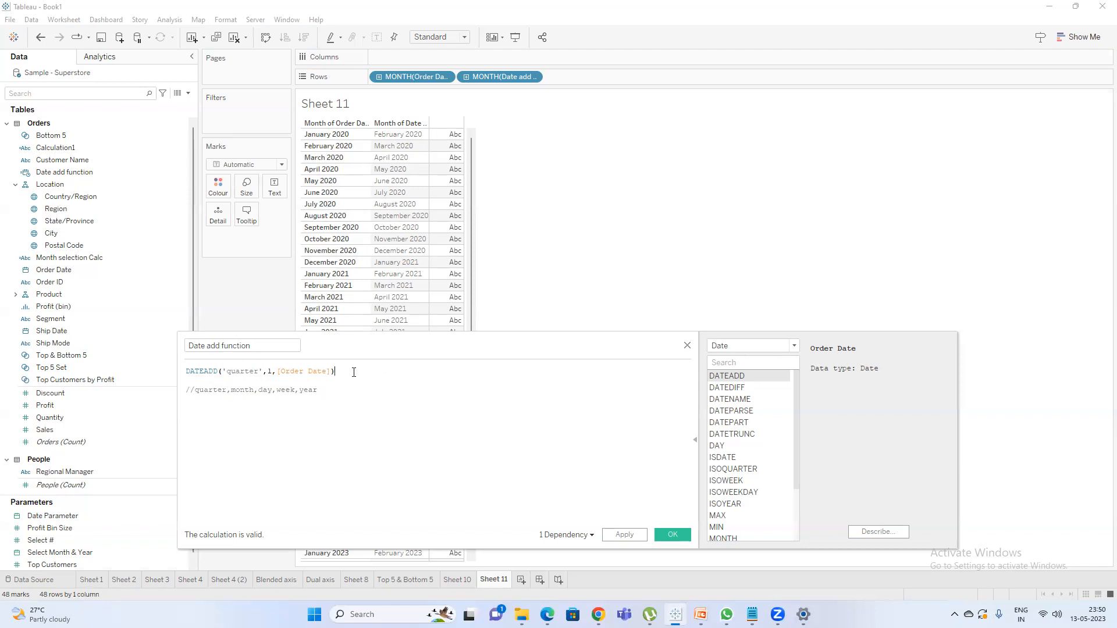
{"action": "left_click", "coordinate": [627, 534]}
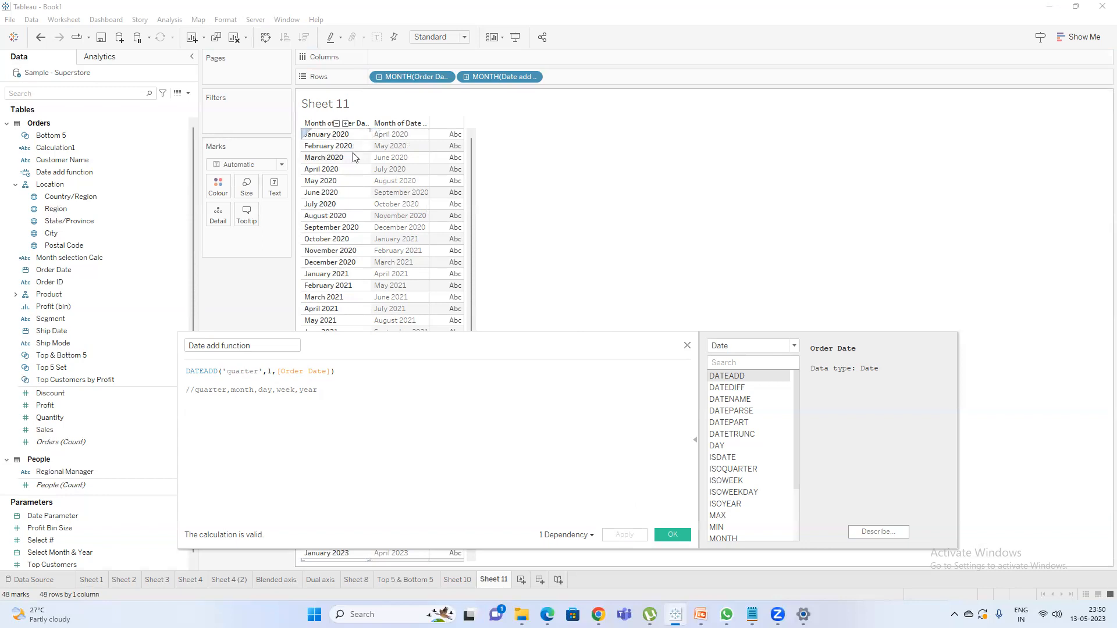
Set the interval of the quarter-based DATEADD formula to 2 and apply it.
{"action": "left_click", "coordinate": [271, 372]}
{"action": "key", "text": "BackSpace"}
{"action": "type", "text": "2"}
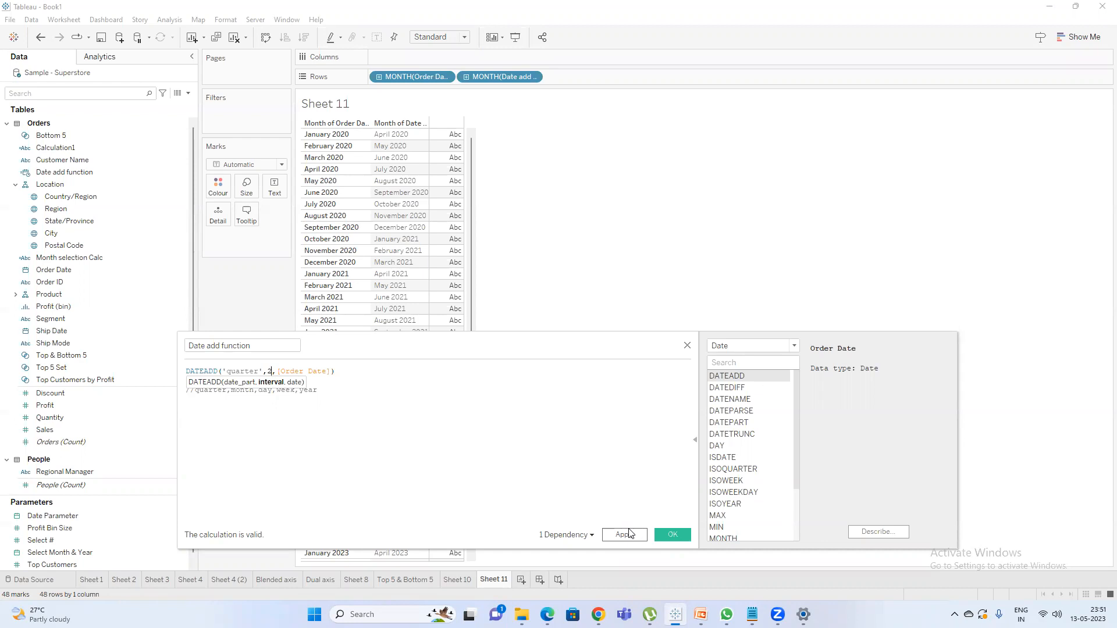
{"action": "left_click", "coordinate": [624, 534]}
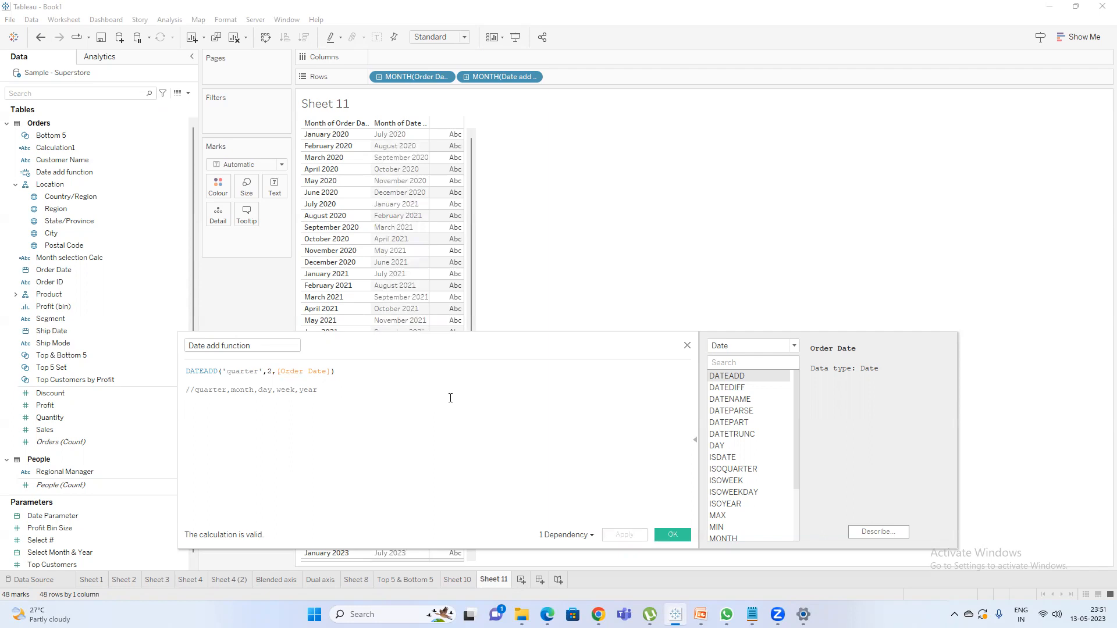
Look up the DATEDIFF syntax in the function reference and replace DATEADD with DATEDIFF in the formula.
{"action": "left_click", "coordinate": [740, 388]}
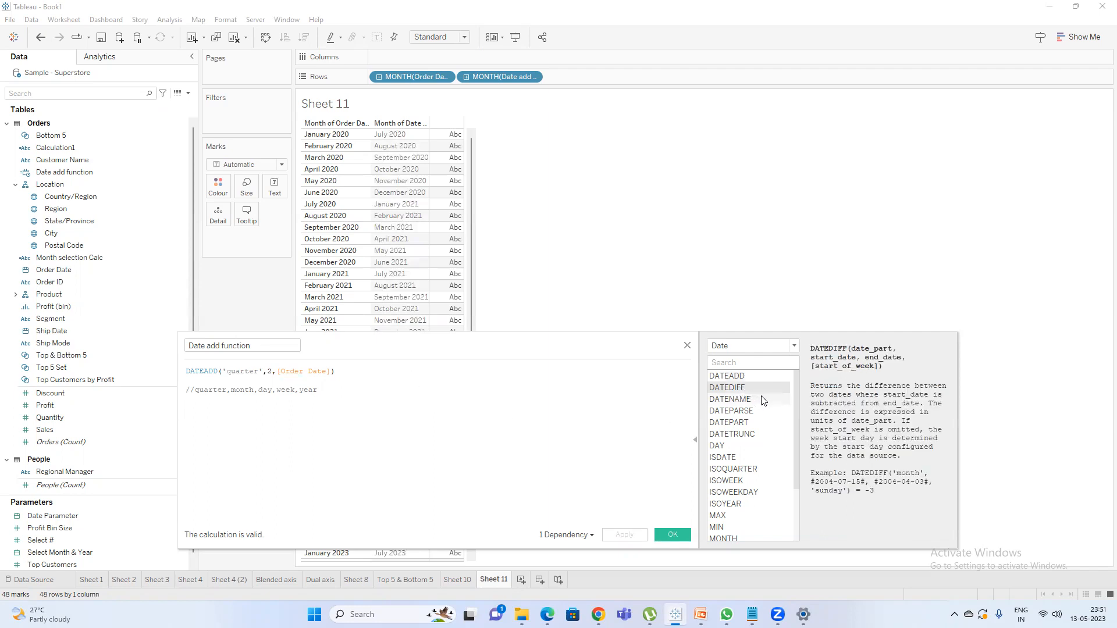
{"action": "double_click", "coordinate": [200, 371]}
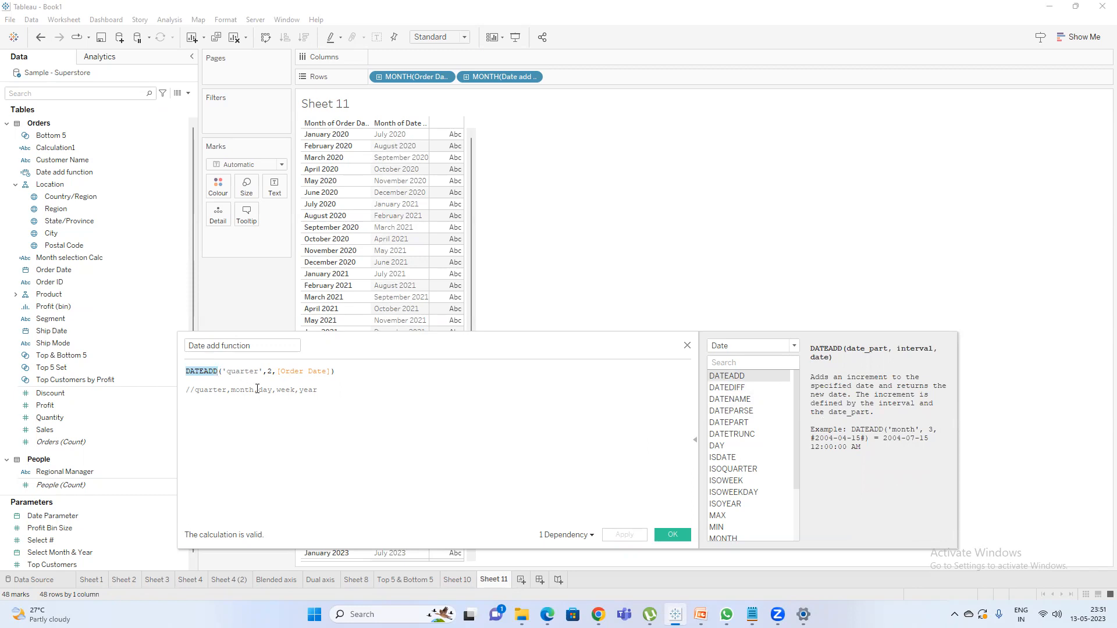
{"action": "type", "text": "DATEDIFF"}
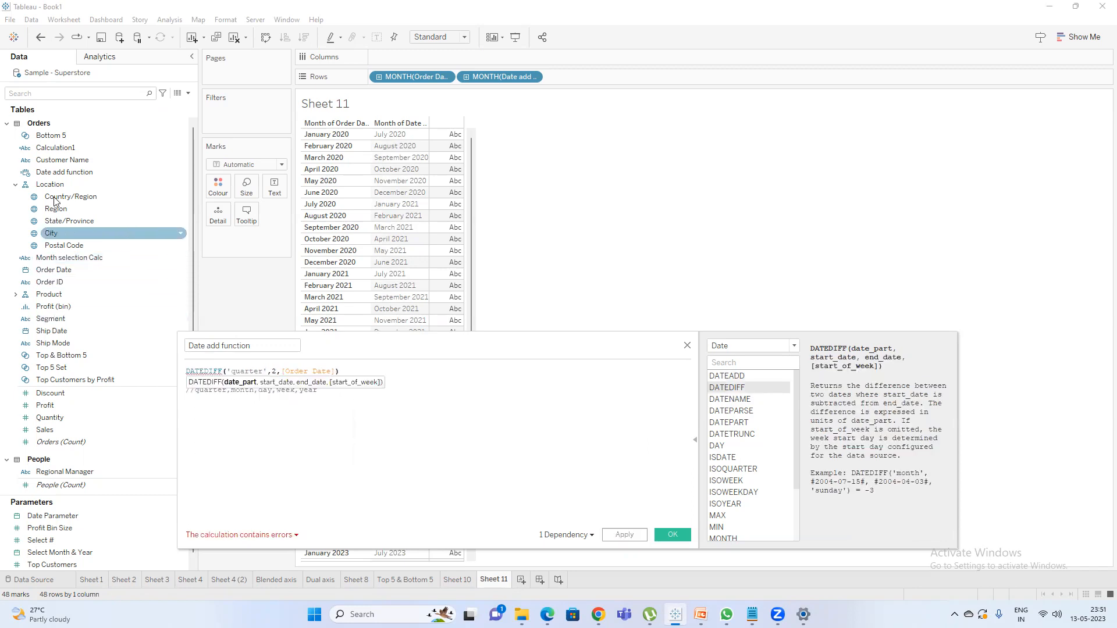
Replace the Date add function field on Rows with Ship Date, shown as discrete month-and-year values.
{"action": "left_click", "coordinate": [59, 92]}
{"action": "type", "text": "shi"}
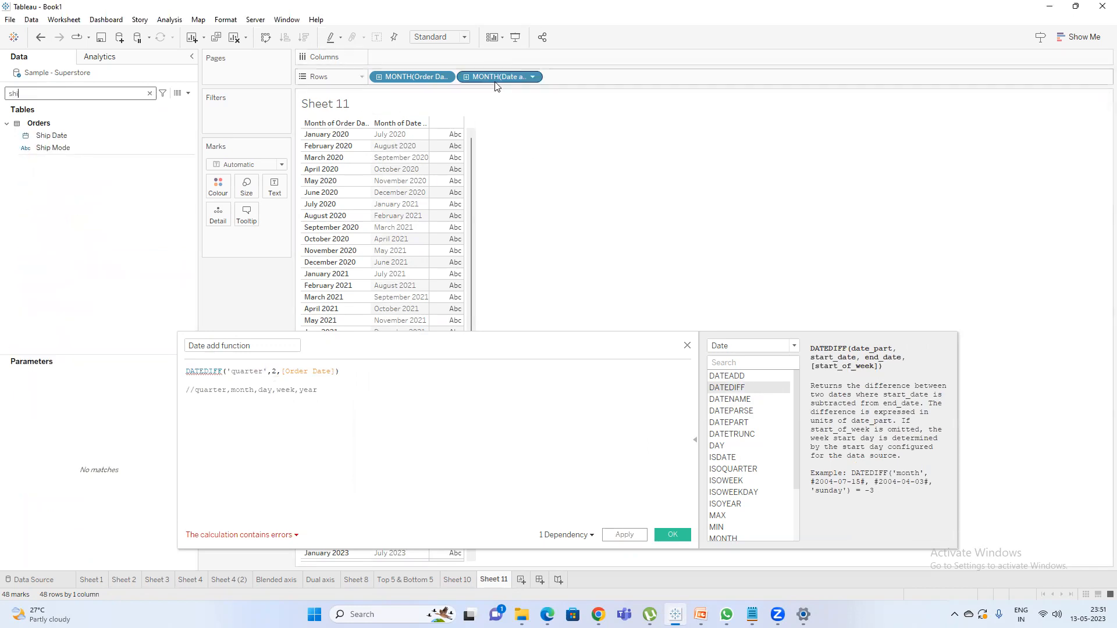
{"action": "left_click_drag", "start_coordinate": [498, 78], "coordinate": [596, 137]}
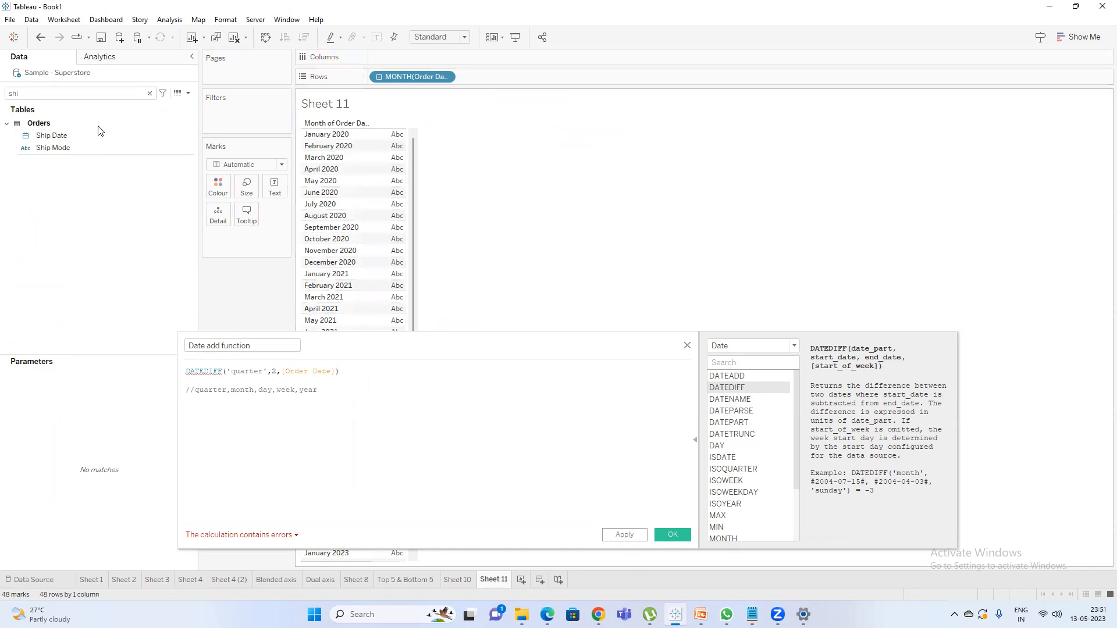
{"action": "left_click_drag", "start_coordinate": [83, 133], "coordinate": [515, 75]}
{"action": "left_click", "coordinate": [536, 77]}
{"action": "left_click", "coordinate": [569, 344]}
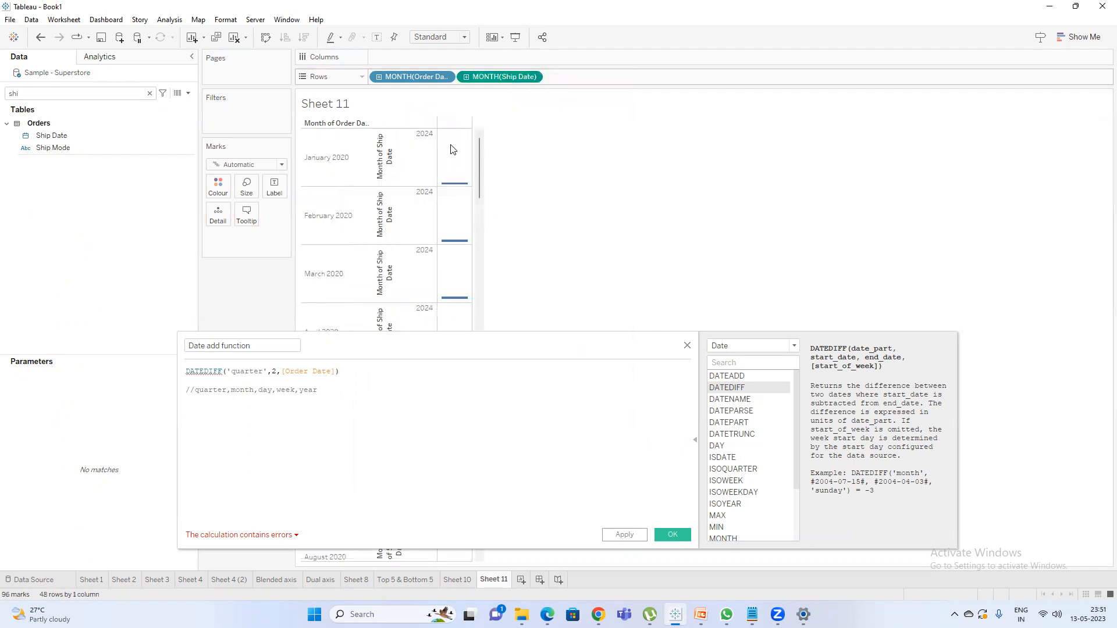
{"action": "left_click", "coordinate": [489, 75]}
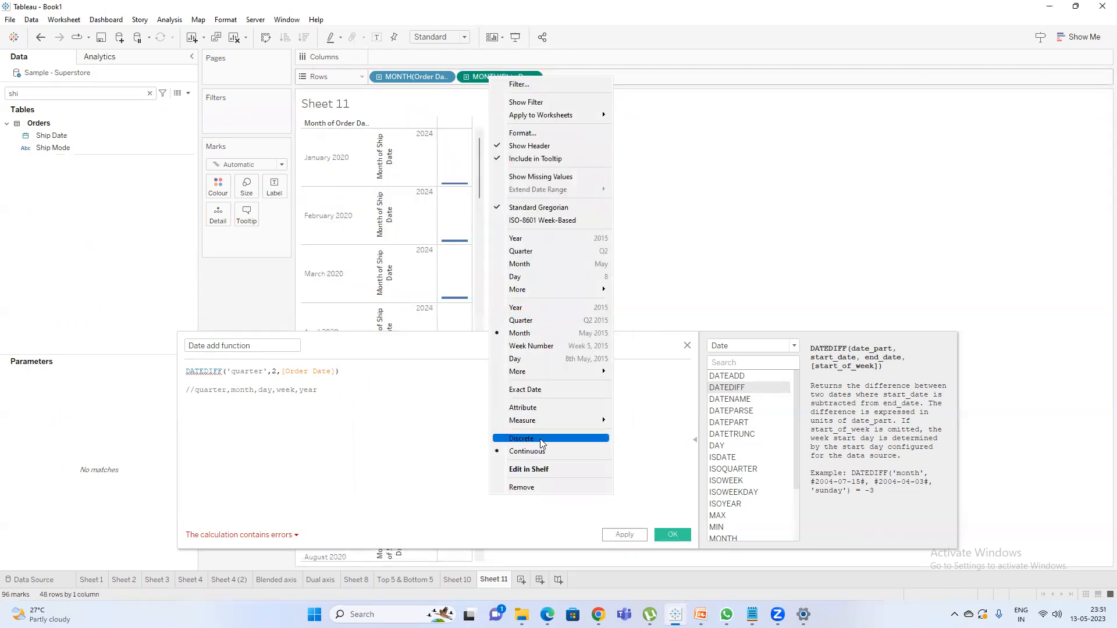
{"action": "left_click", "coordinate": [521, 438]}
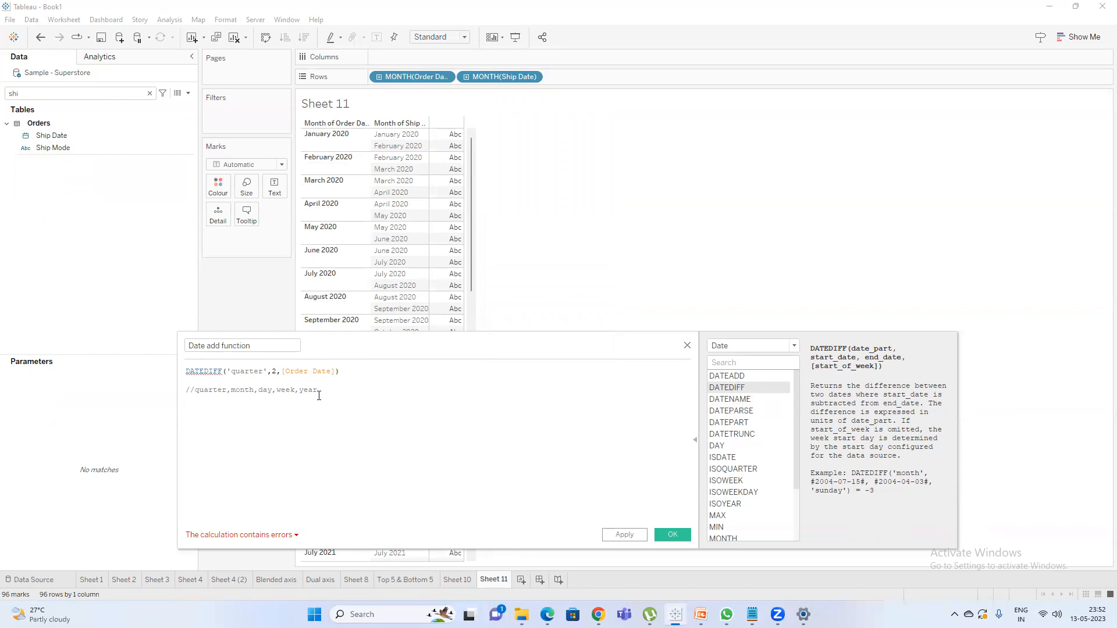
Complete the formula as DATEDIFF('month',[Ship Date],[Order Date]) and apply the calculation.
{"action": "left_click", "coordinate": [255, 372]}
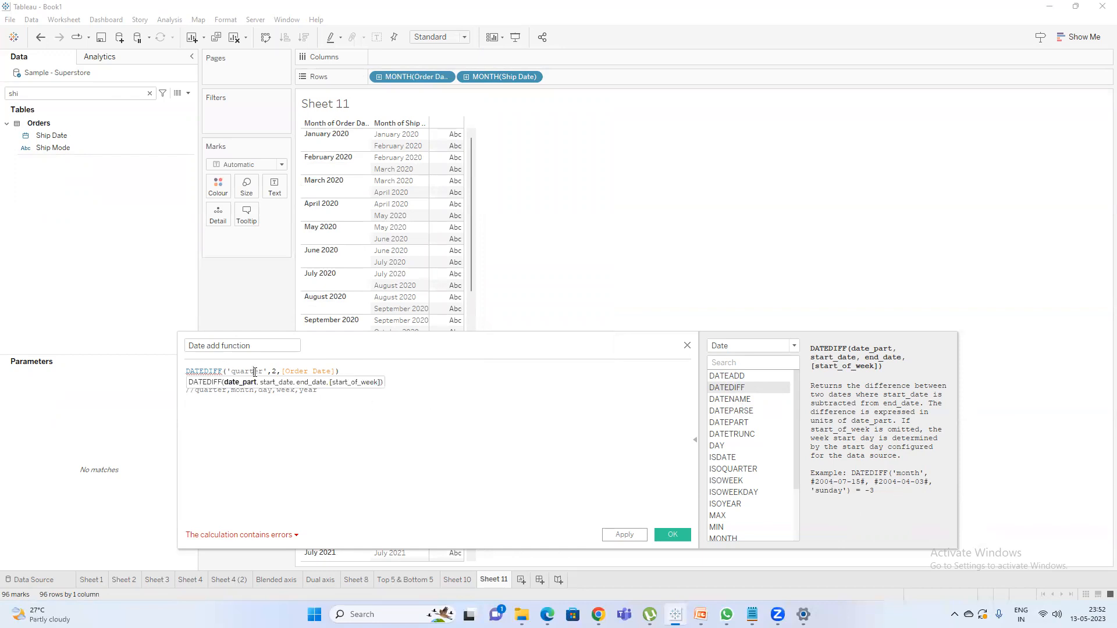
{"action": "double_click", "coordinate": [242, 370]}
{"action": "type", "text": "month"}
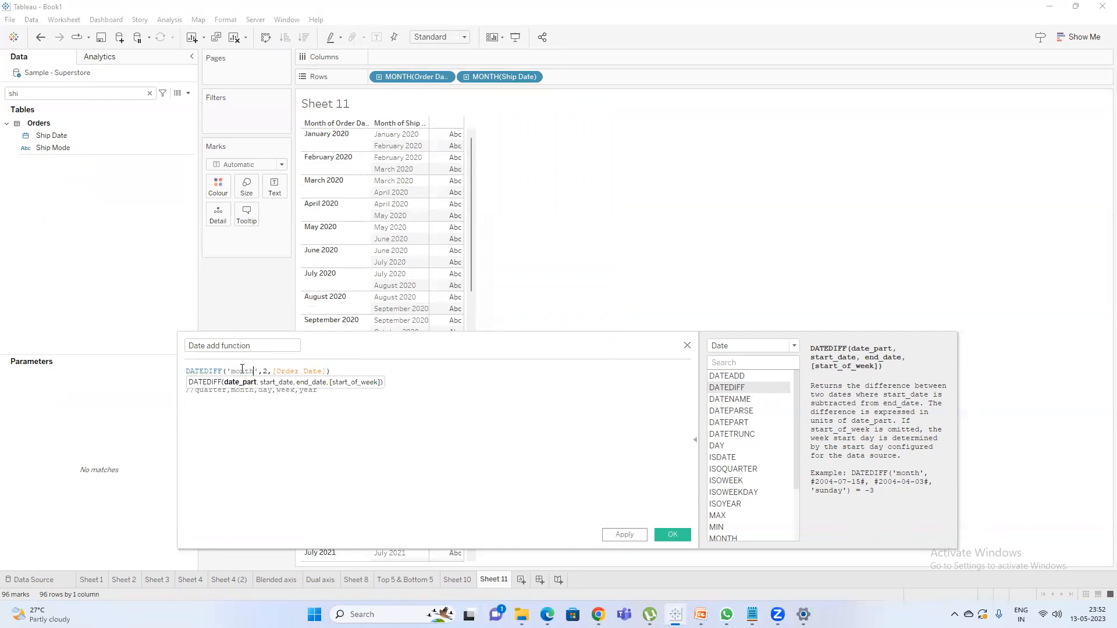
{"action": "left_click", "coordinate": [265, 371]}
{"action": "type", "text": "[Ship Date]"}
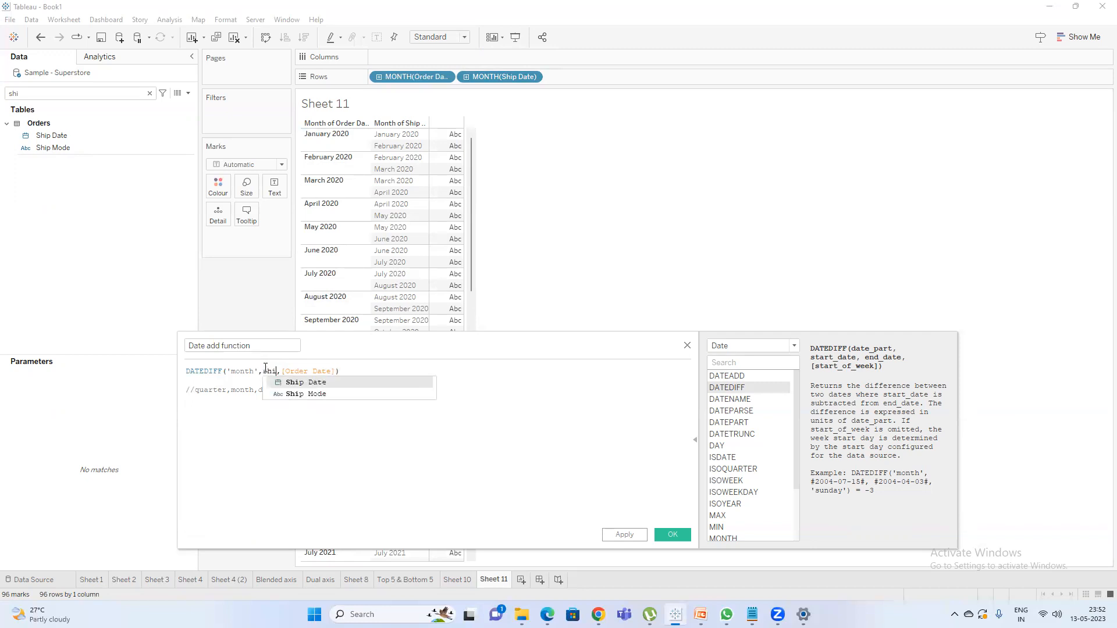
{"action": "key", "text": "Return"}
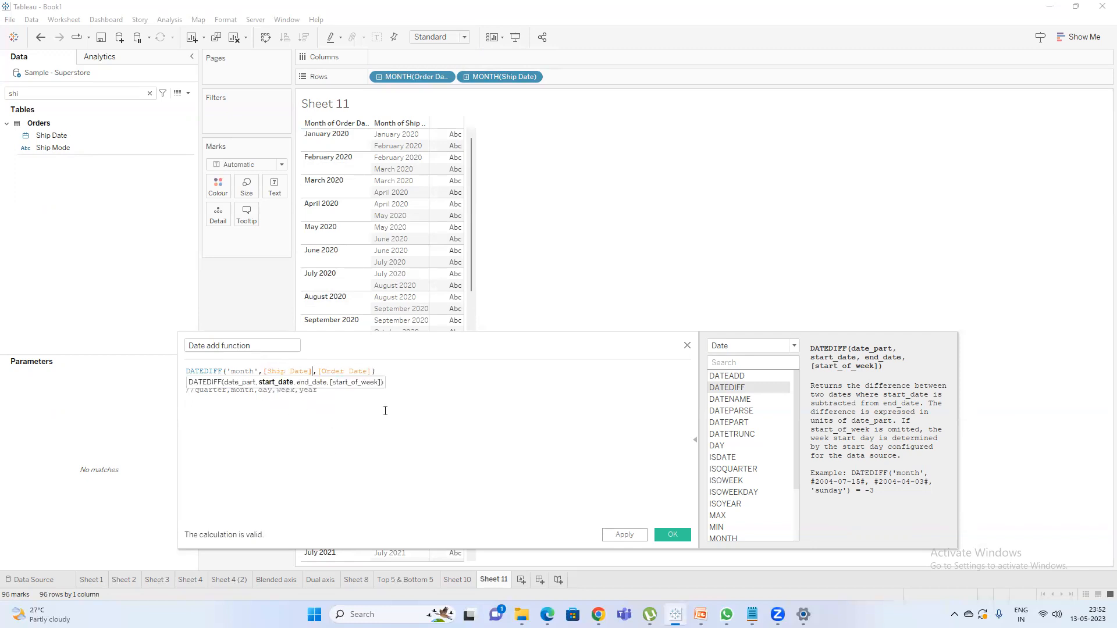
{"action": "left_click", "coordinate": [332, 391]}
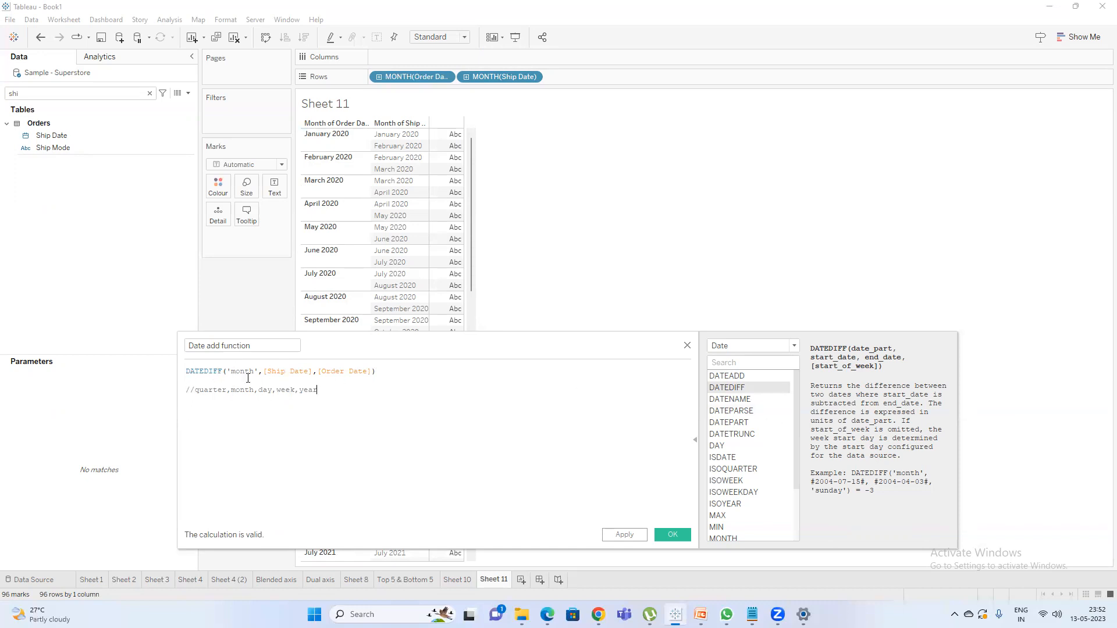
{"action": "left_click_drag", "start_coordinate": [333, 393], "coordinate": [196, 394]}
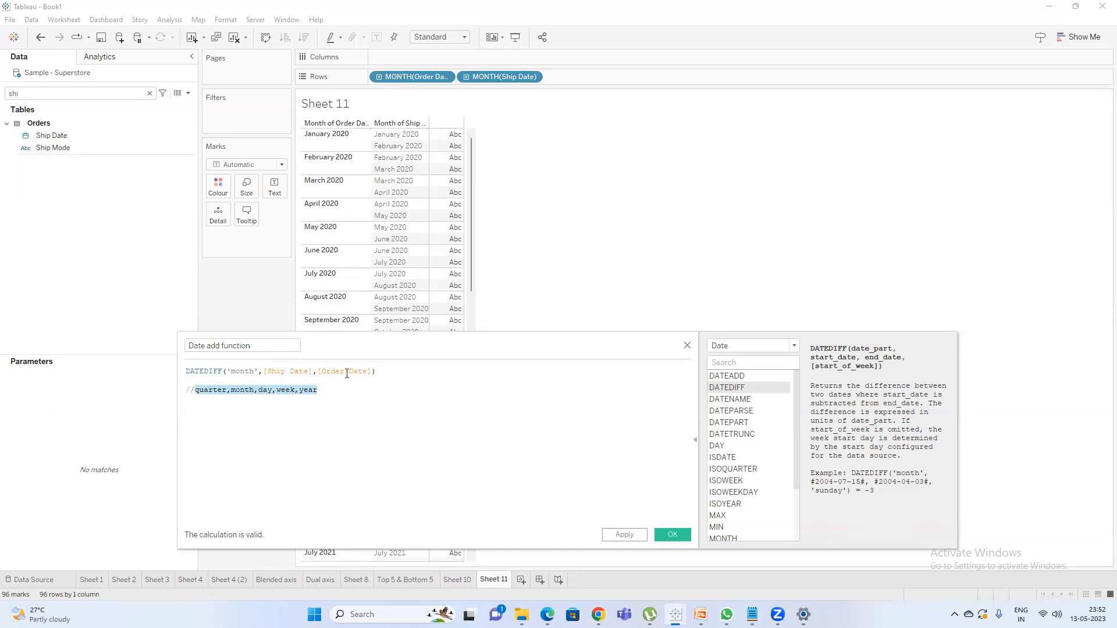
{"action": "left_click", "coordinate": [624, 535]}
Filter the data fields by "da", rename the calculation to Date functions and apply it.
{"action": "double_click", "coordinate": [62, 96]}
{"action": "type", "text": "da"}
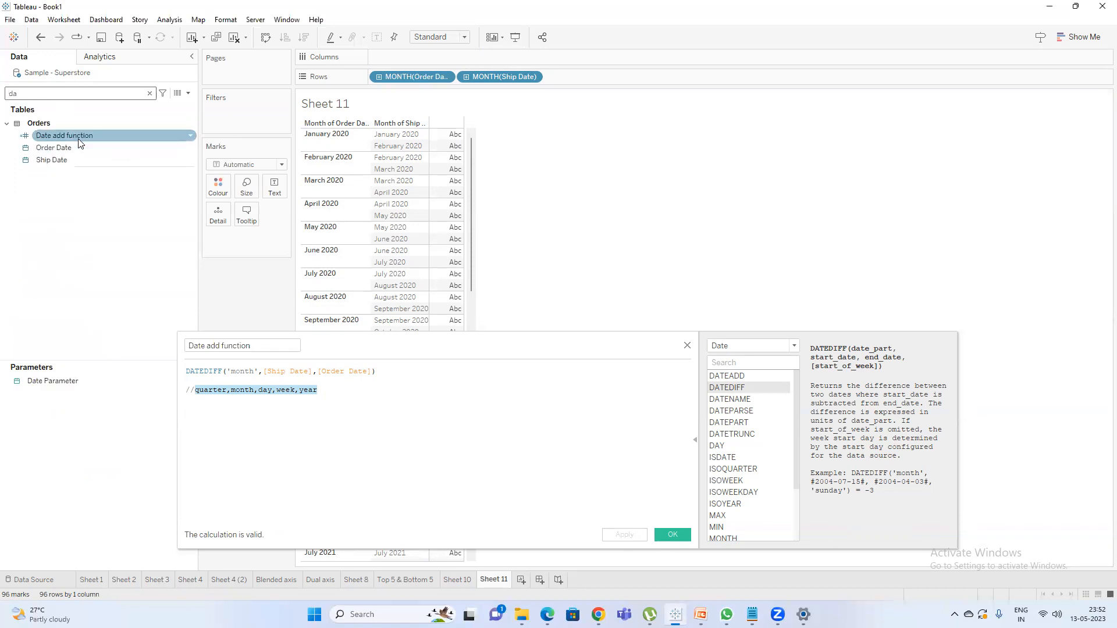
{"action": "left_click_drag", "start_coordinate": [263, 349], "coordinate": [160, 337]}
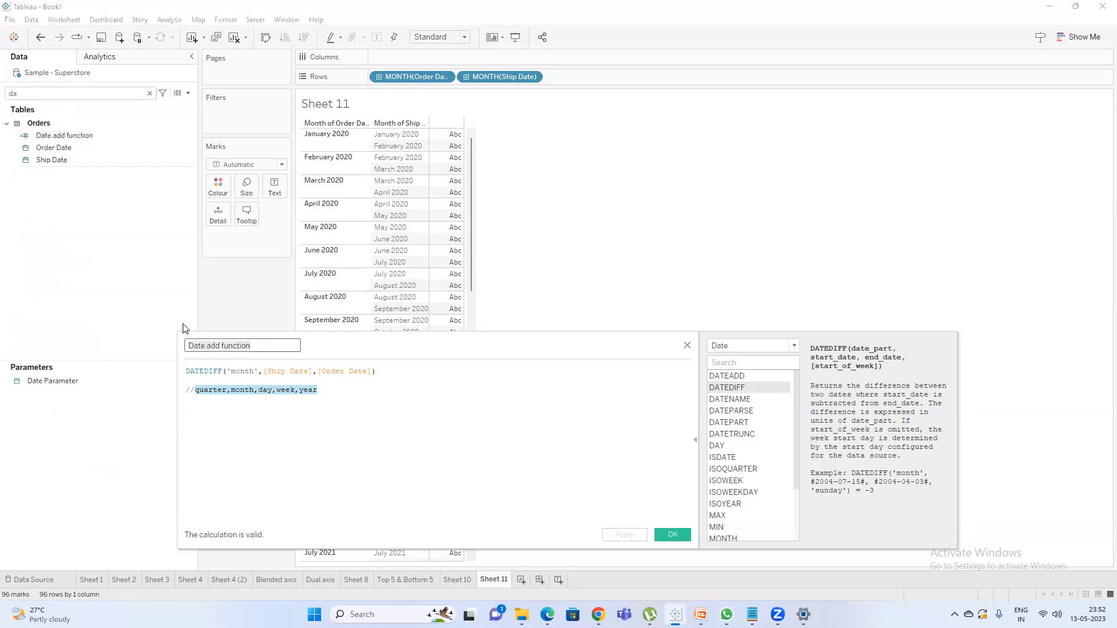
{"action": "type", "text": "Date fun"}
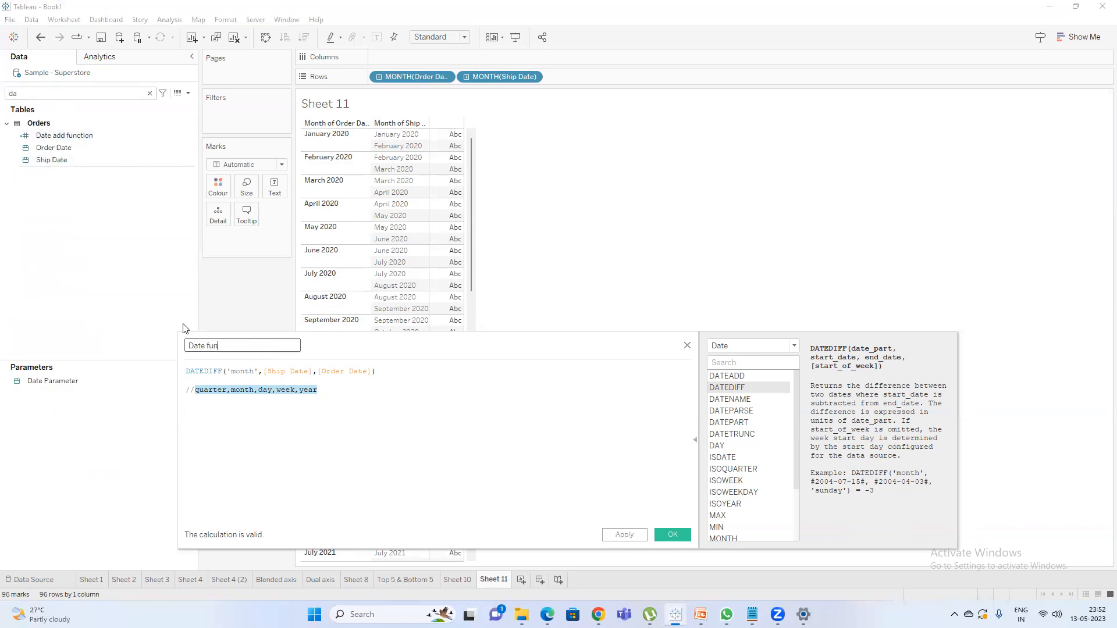
{"action": "type", "text": "ctions"}
{"action": "left_click", "coordinate": [624, 534]}
Place the Date functions field on Rows after the Ship Date month.
{"action": "left_click", "coordinate": [182, 135]}
{"action": "left_click_drag", "start_coordinate": [182, 135], "coordinate": [80, 182]}
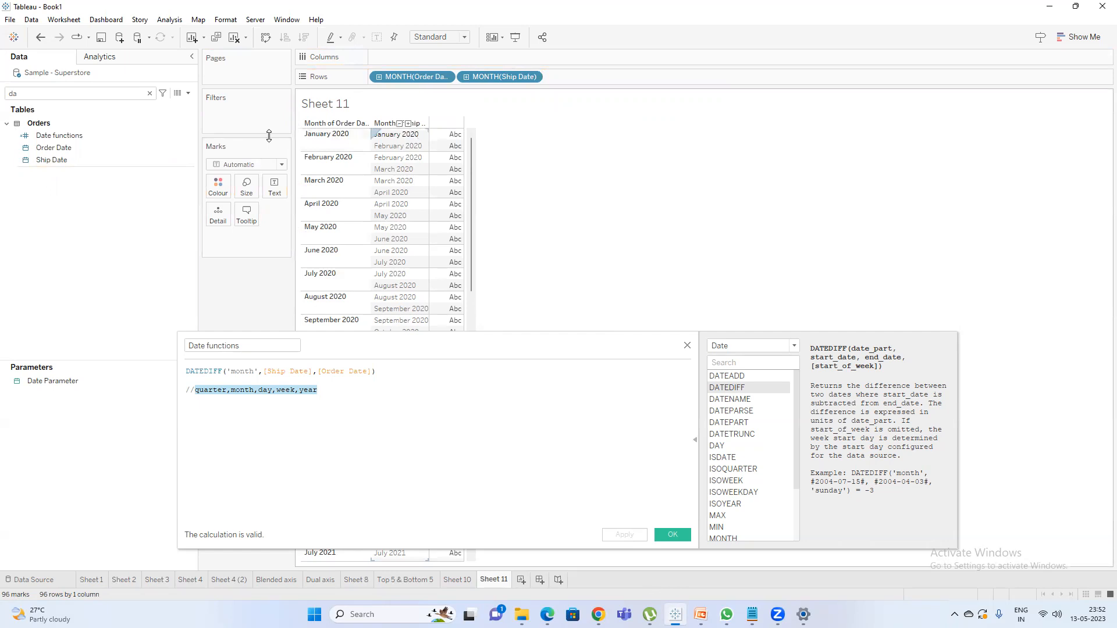
{"action": "left_click", "coordinate": [76, 136]}
{"action": "left_click_drag", "start_coordinate": [76, 136], "coordinate": [649, 76]}
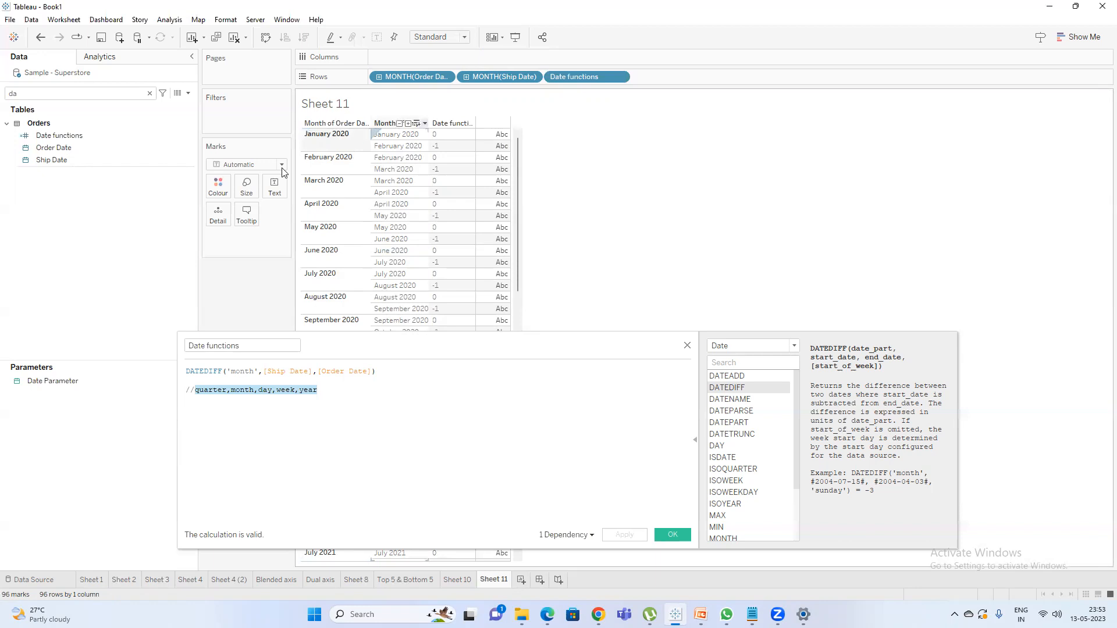
Change the DATEDIFF date part in the Date functions calculation to 'day' and apply it.
{"action": "double_click", "coordinate": [238, 371]}
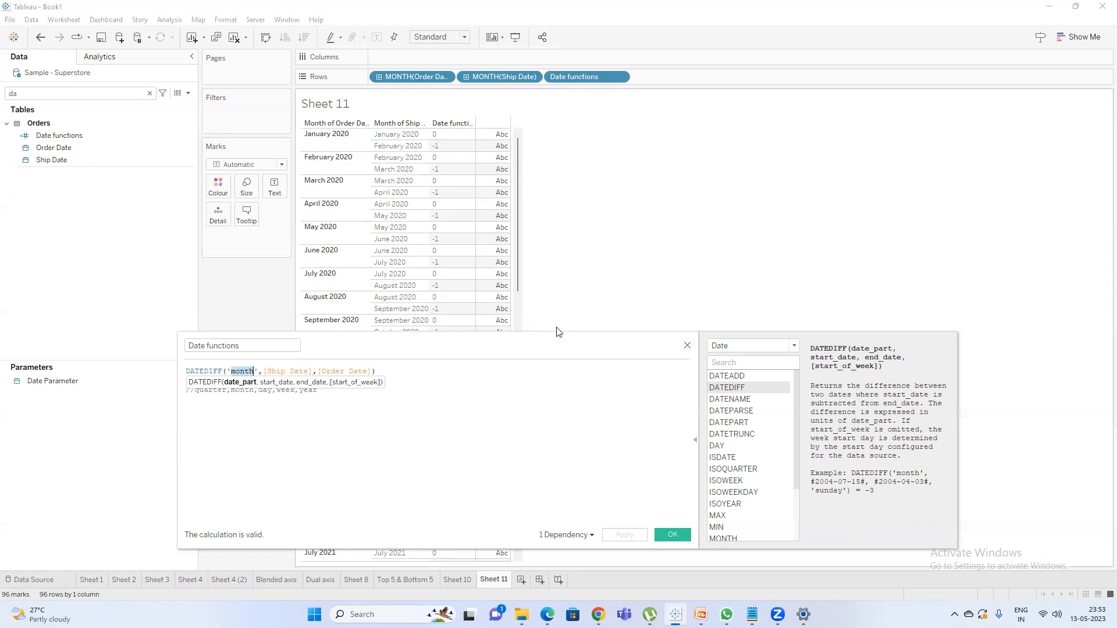
{"action": "type", "text": "day"}
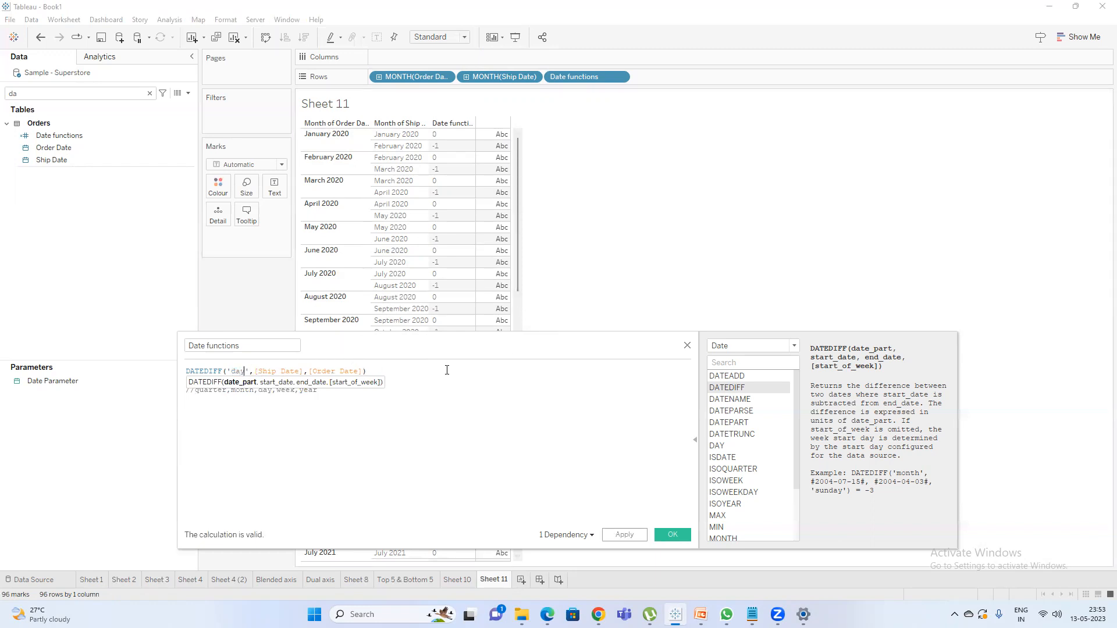
{"action": "left_click", "coordinate": [627, 536]}
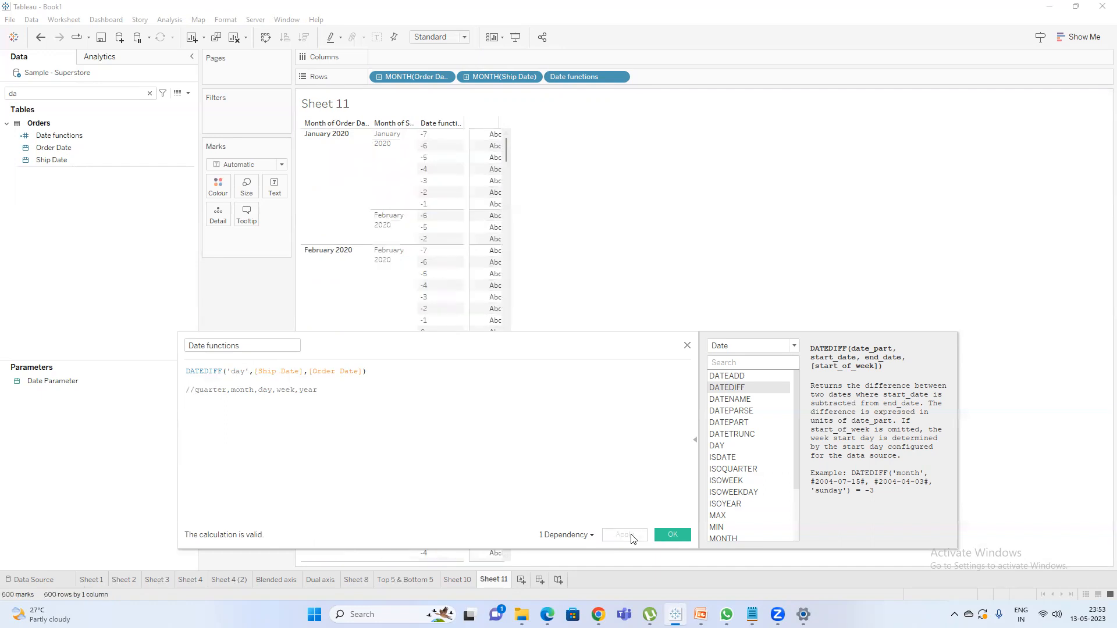
Switch both Order Date and Ship Date on Rows to the day level with full dates.
{"action": "right_click", "coordinate": [417, 77]}
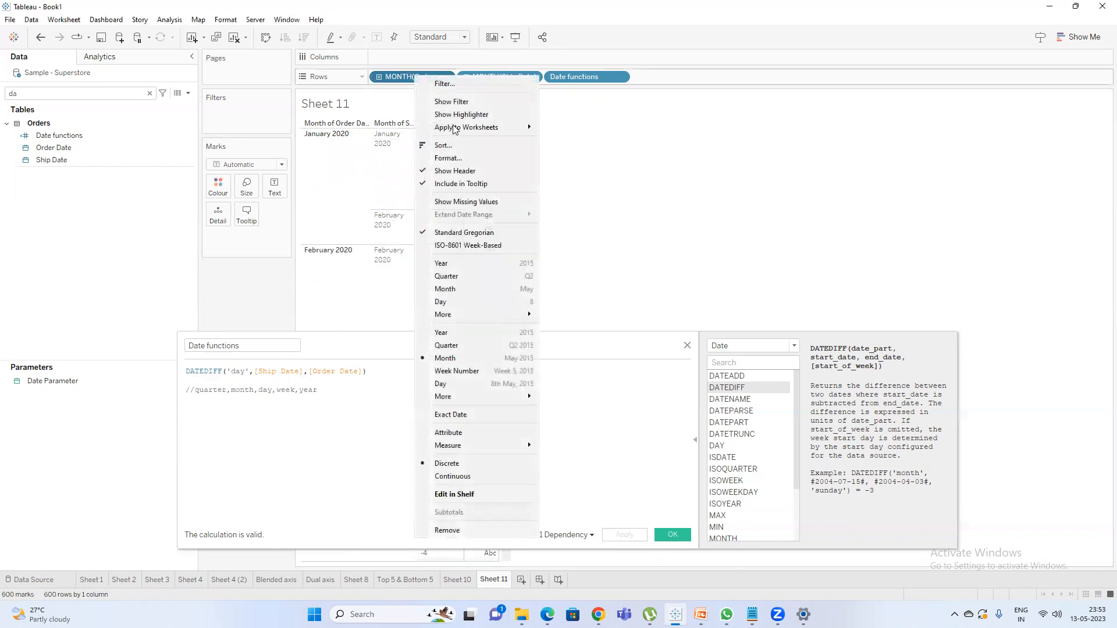
{"action": "left_click", "coordinate": [471, 384]}
{"action": "right_click", "coordinate": [498, 77]}
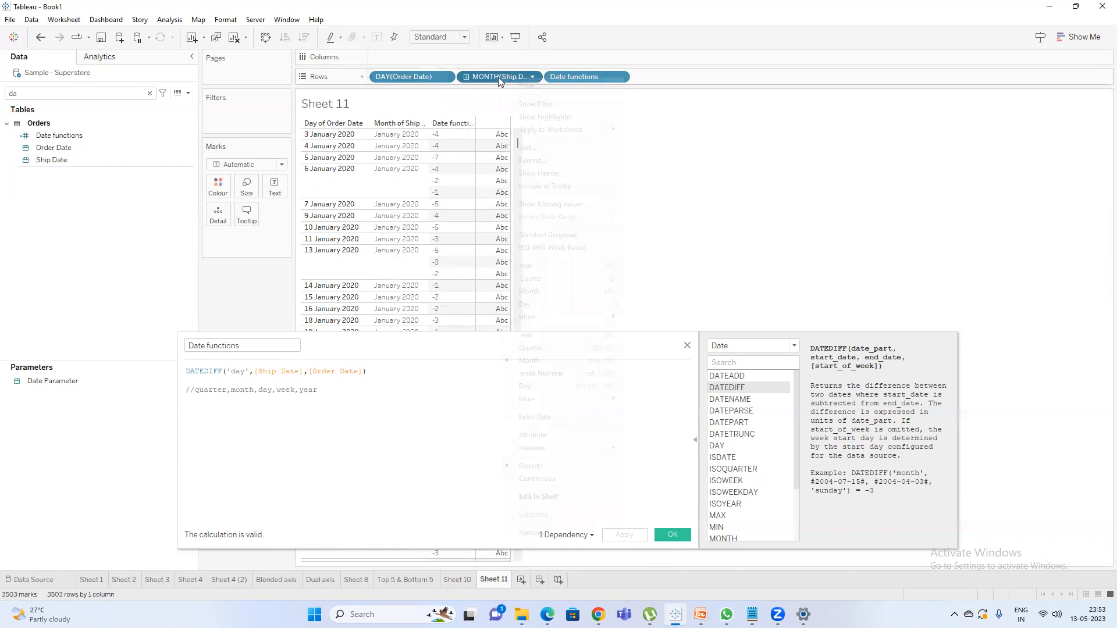
{"action": "left_click", "coordinate": [552, 386]}
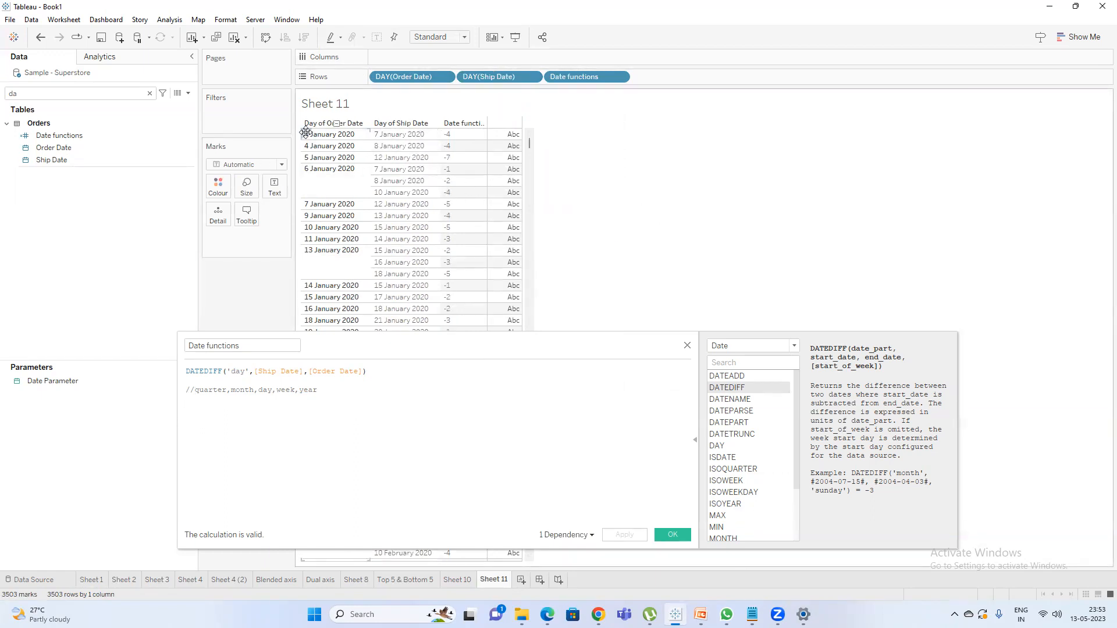
Look up DATENAME in the function reference and replace the DATEDIFF expression with an empty DATENAME function.
{"action": "left_click", "coordinate": [693, 442]}
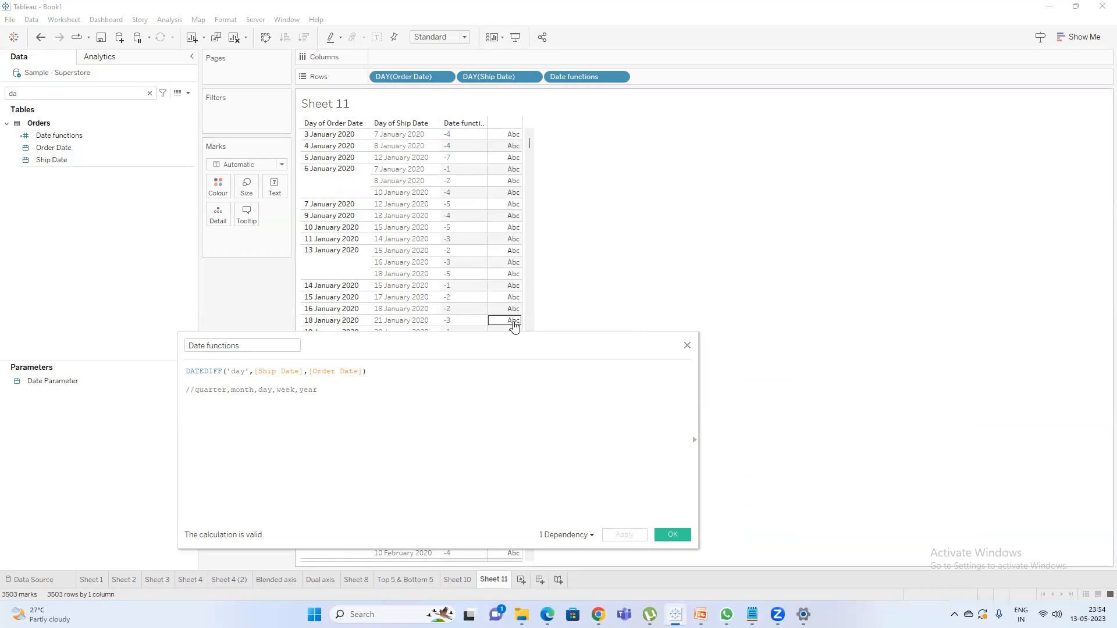
{"action": "left_click", "coordinate": [694, 440]}
{"action": "left_click", "coordinate": [759, 400]}
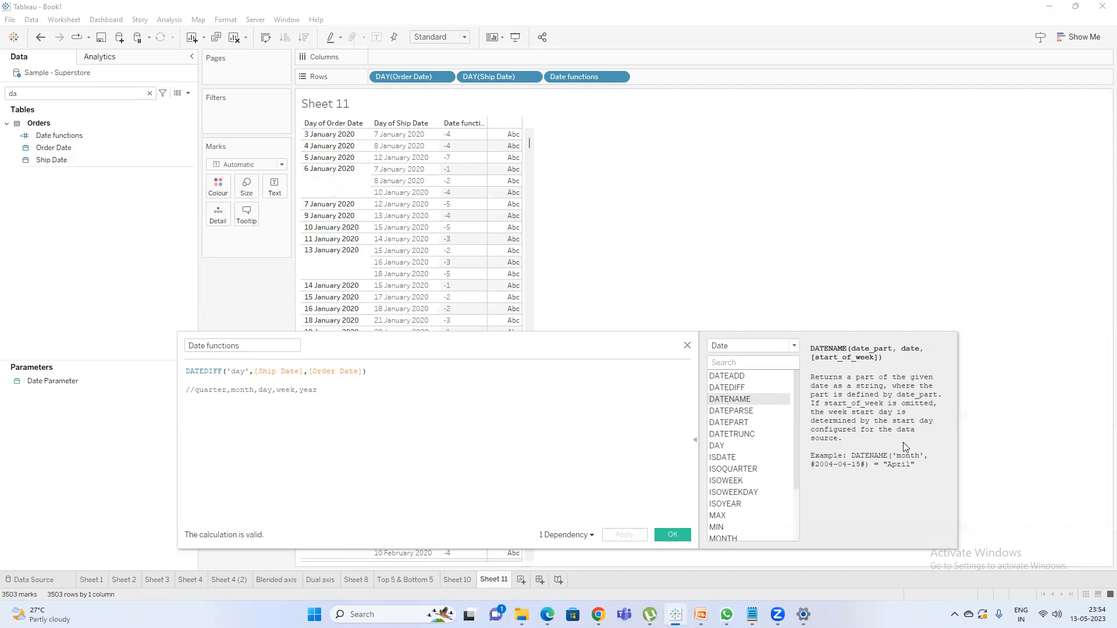
{"action": "left_click_drag", "start_coordinate": [317, 390], "coordinate": [195, 391]}
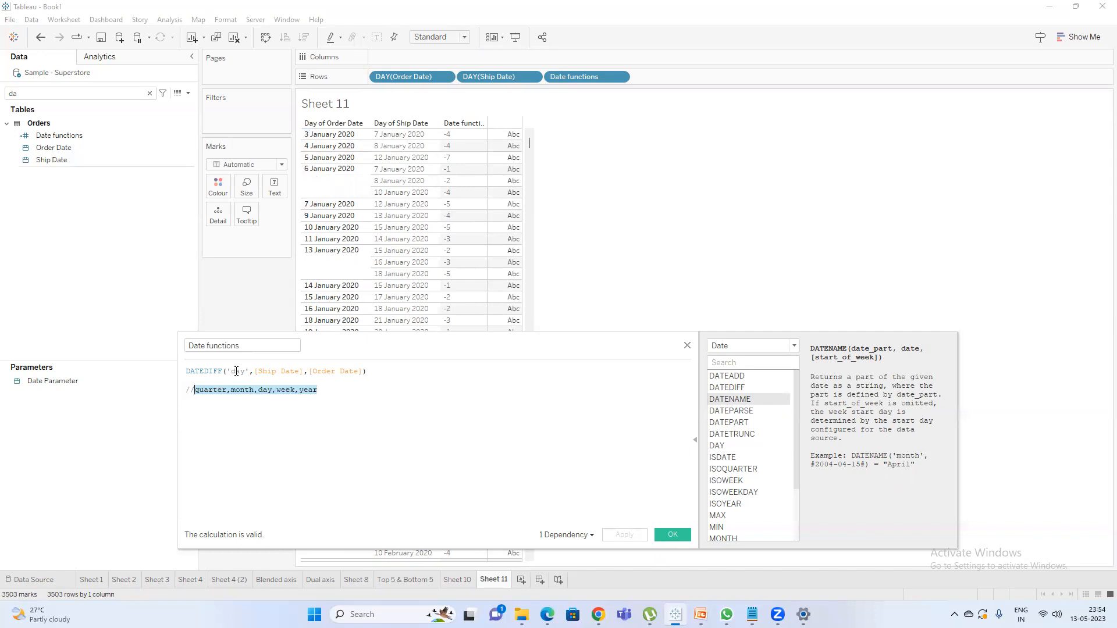
{"action": "left_click_drag", "start_coordinate": [371, 376], "coordinate": [79, 374]}
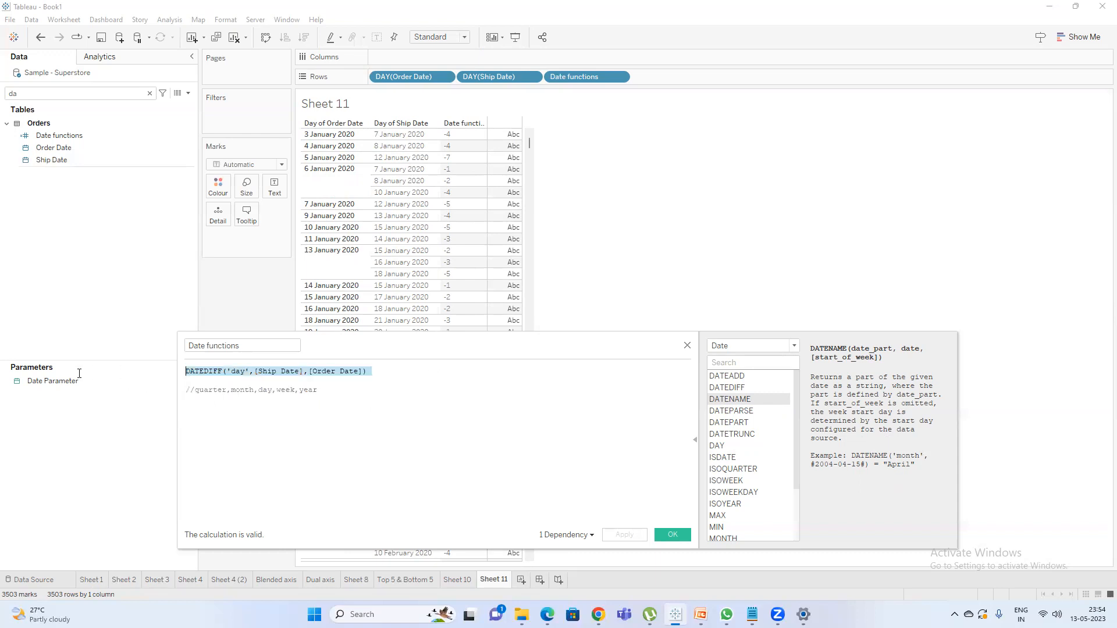
{"action": "type", "text": "datenam"}
{"action": "key", "text": "Return"}
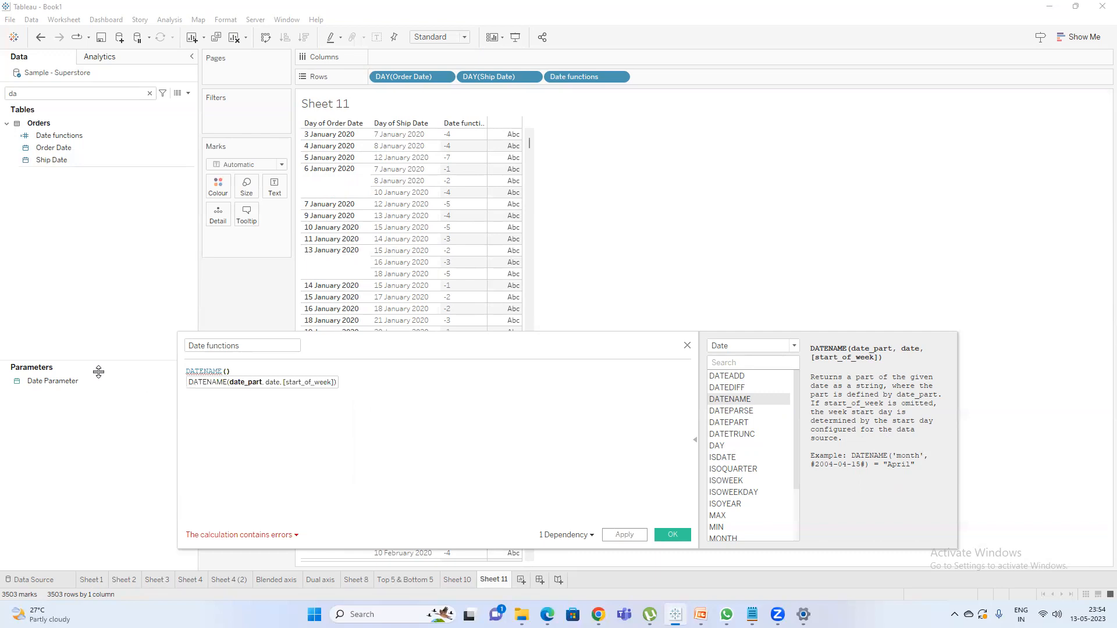
Complete the formula as DATENAME('month',[Order Date]).
{"action": "type", "text": "''"}
{"action": "type", "text": "month"}
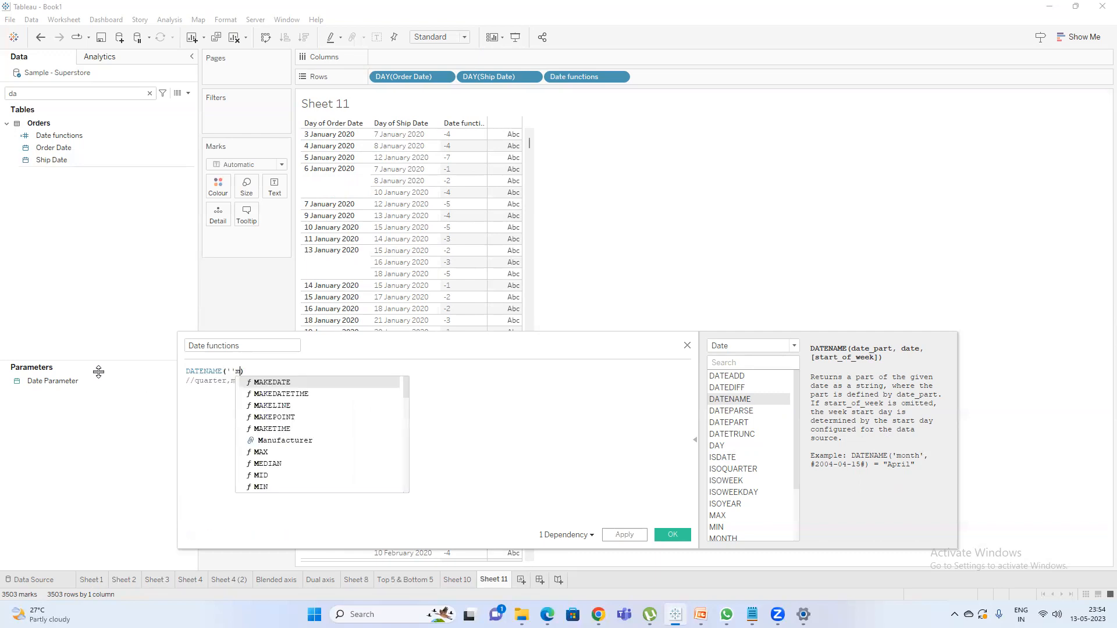
{"action": "key", "text": "BackSpace"}
{"action": "key", "text": "BackSpace"}
{"action": "key", "text": "BackSpace"}
{"action": "key", "text": "BackSpace"}
{"action": "key", "text": "BackSpace"}
{"action": "key", "text": "BackSpace"}
{"action": "type", "text": "month'"}
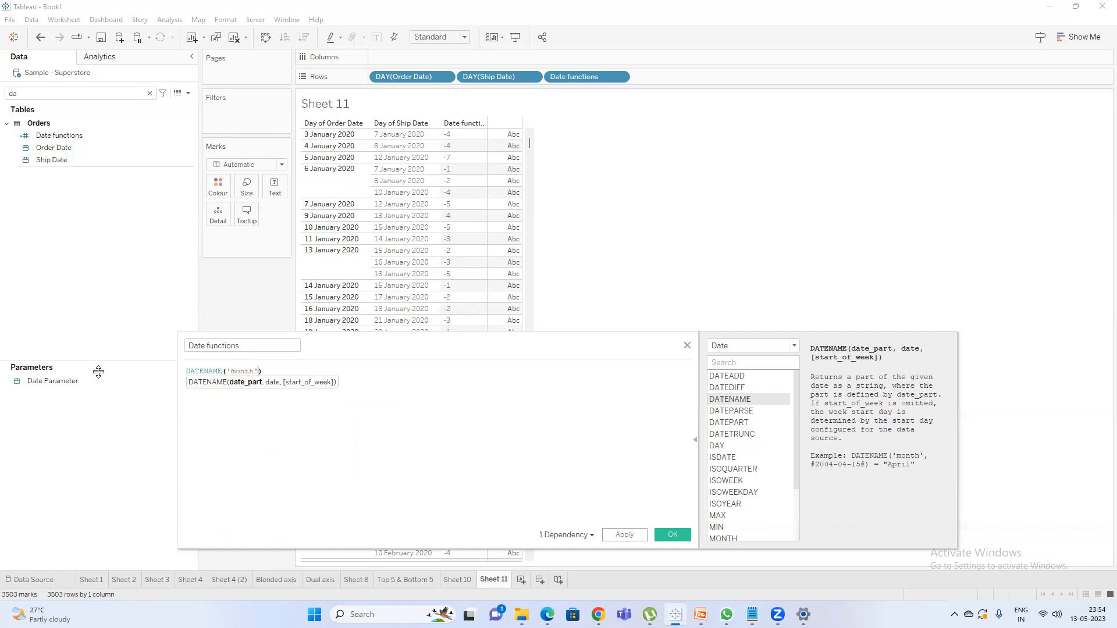
{"action": "type", "text": ","}
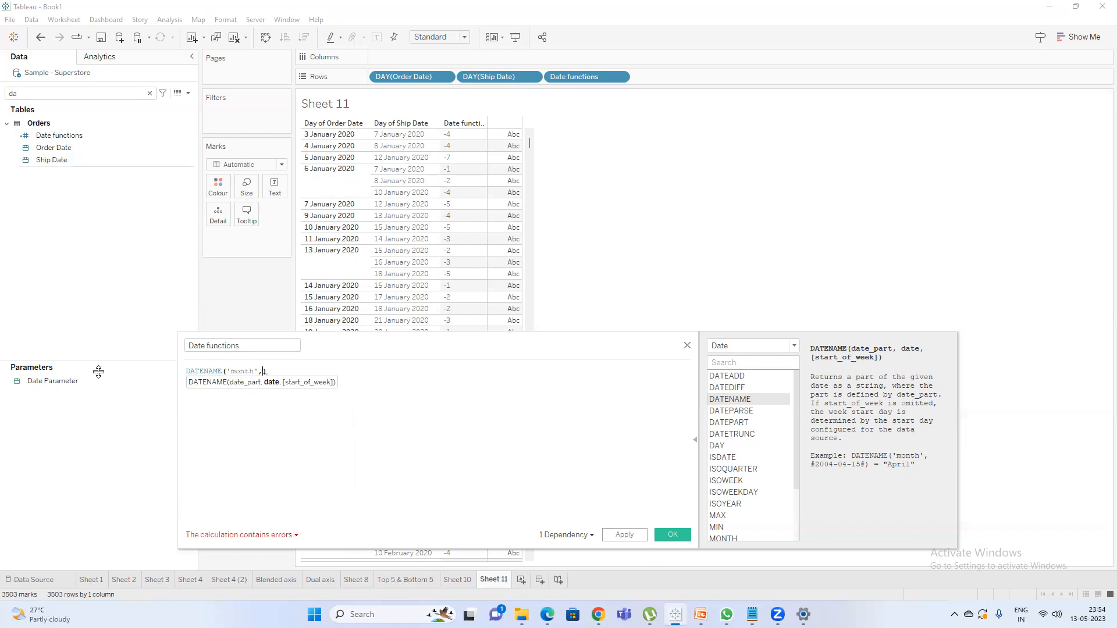
{"action": "type", "text": "ord"}
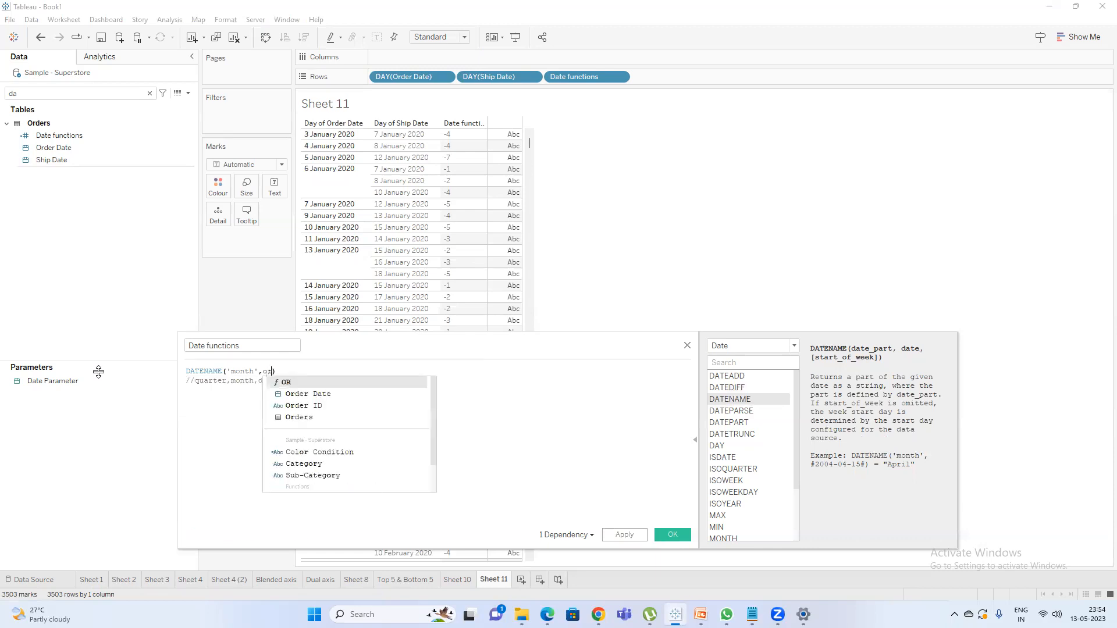
{"action": "key", "text": "Return"}
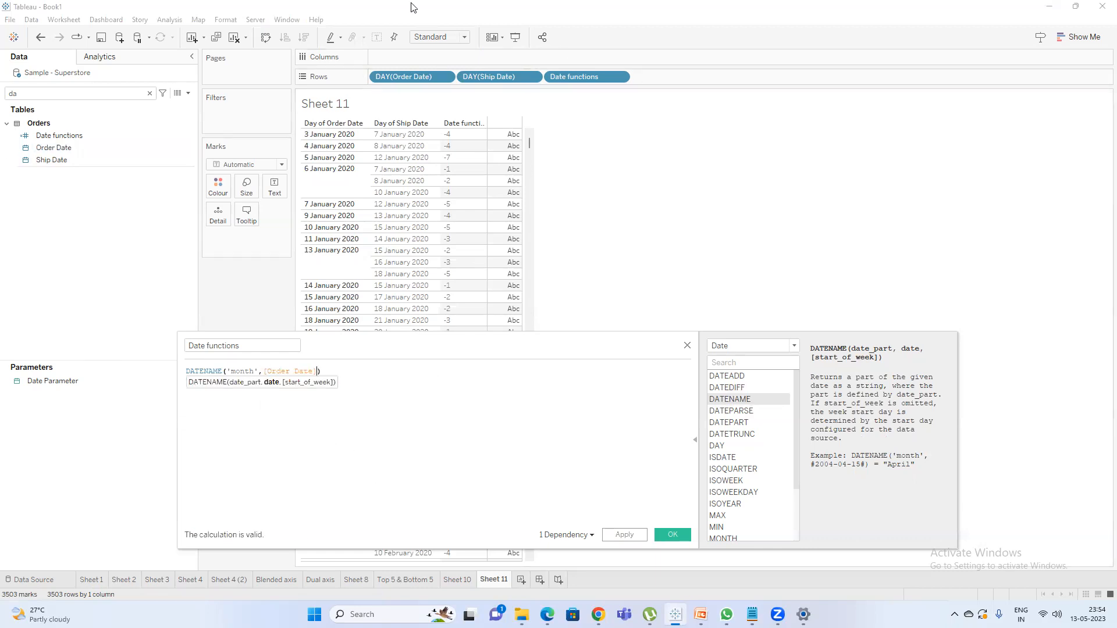
Remove Date functions and Ship Date from Rows and apply the DATENAME calculation.
{"action": "left_click_drag", "start_coordinate": [582, 78], "coordinate": [445, 48]}
{"action": "left_click_drag", "start_coordinate": [501, 76], "coordinate": [633, 237]}
{"action": "left_click", "coordinate": [634, 540]}
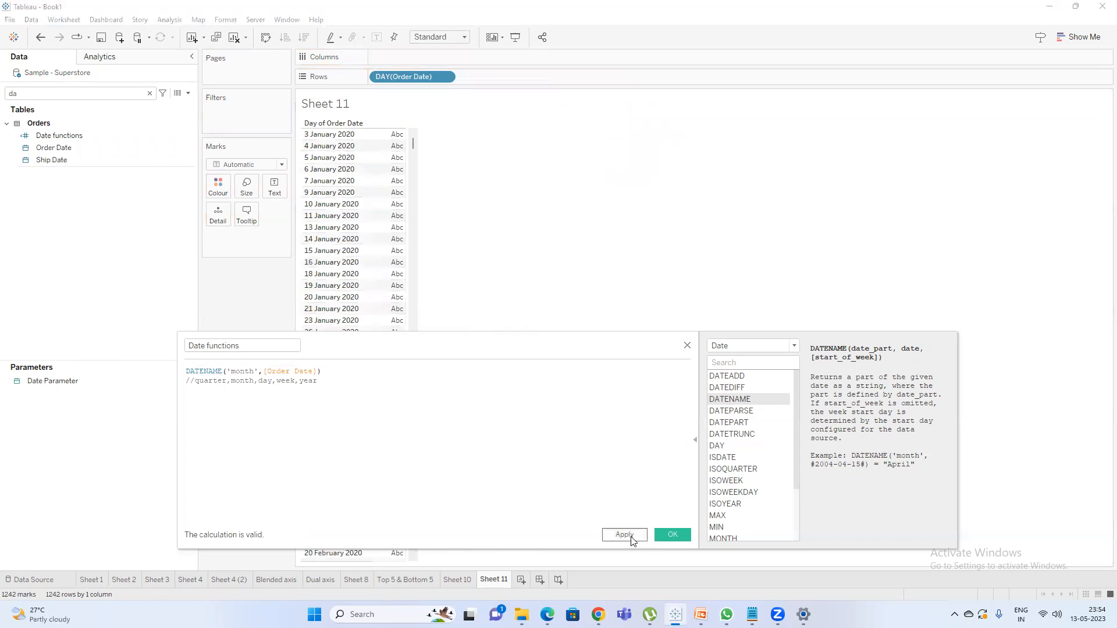
Place the Date functions field on Rows after the Order Date day and check the month names against the dates.
{"action": "left_click", "coordinate": [73, 135]}
{"action": "double_click", "coordinate": [72, 134]}
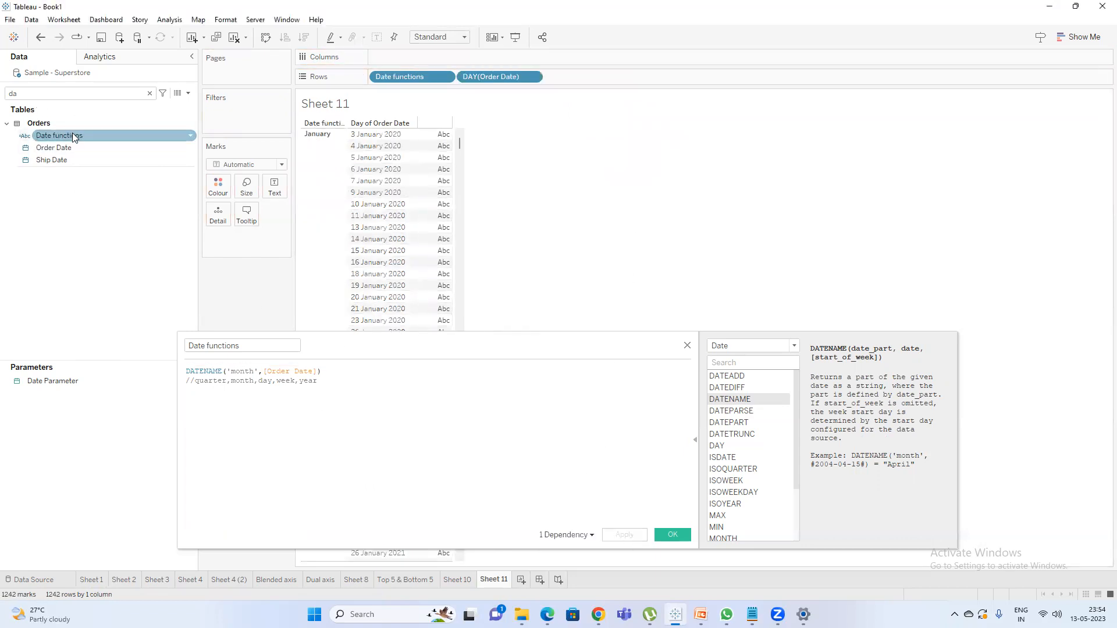
{"action": "left_click_drag", "start_coordinate": [406, 83], "coordinate": [610, 73]}
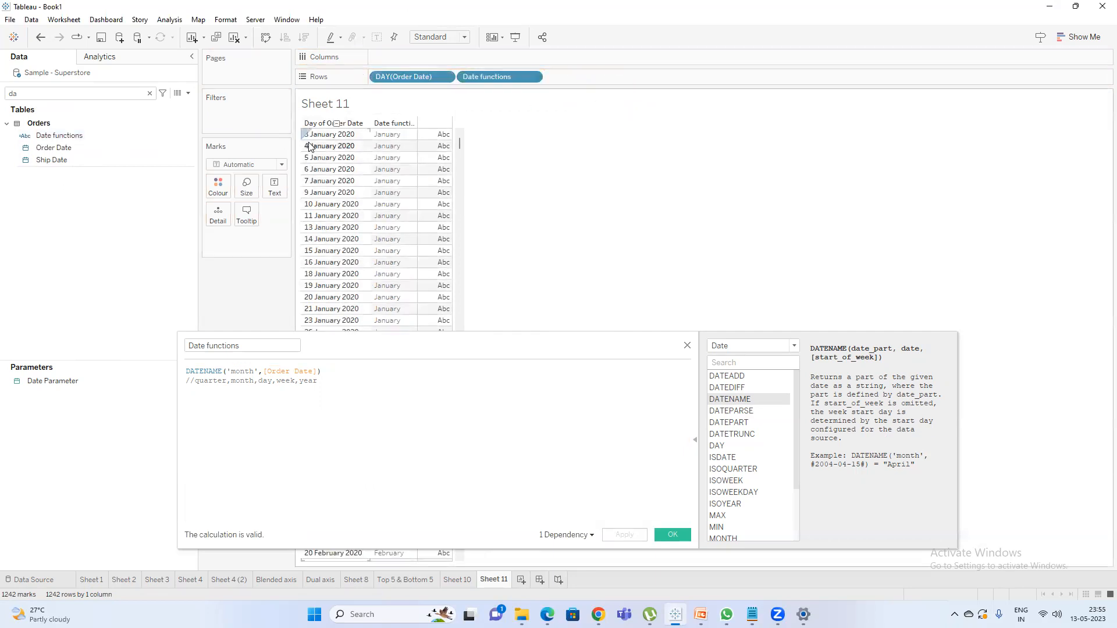
{"action": "scroll", "coordinate": [323, 140], "scroll_direction": "down", "scroll_amount": 8}
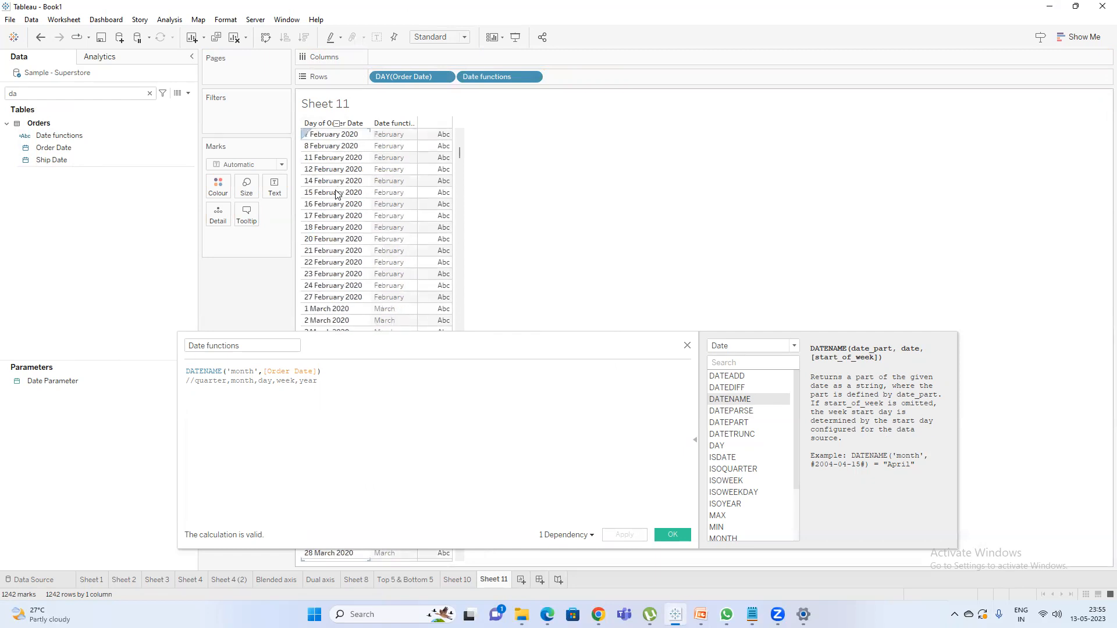
{"action": "scroll", "coordinate": [343, 193], "scroll_direction": "down", "scroll_amount": 3}
{"action": "scroll", "coordinate": [350, 192], "scroll_direction": "down", "scroll_amount": 10}
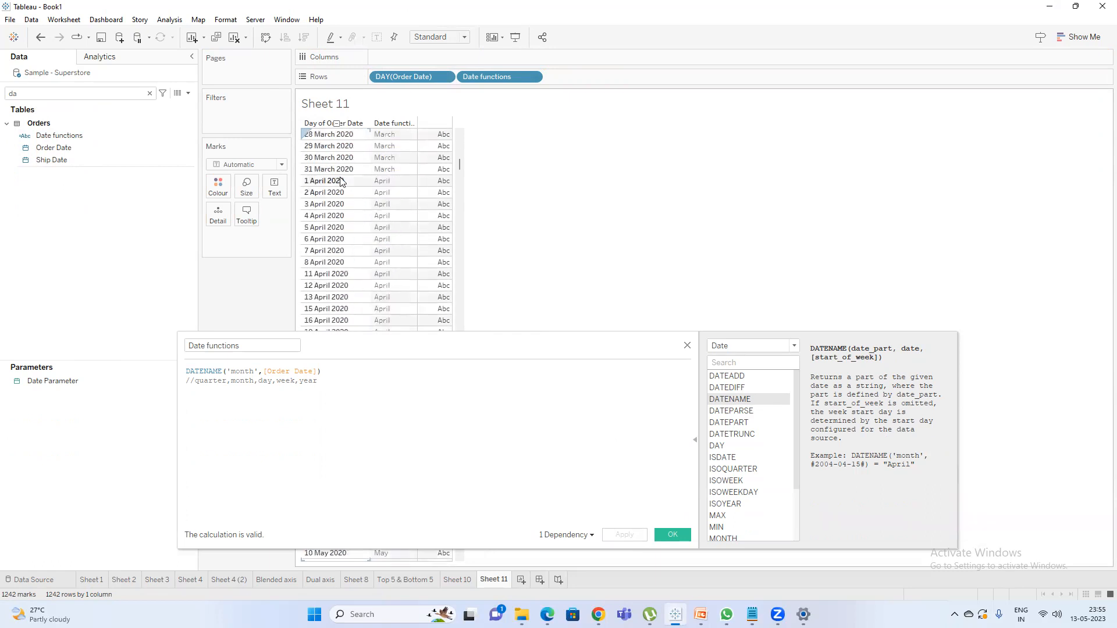
Change the DATENAME date part to 'year', apply the calculation and review the rows.
{"action": "double_click", "coordinate": [243, 371]}
{"action": "type", "text": "year"}
{"action": "left_click", "coordinate": [625, 534]}
{"action": "scroll", "coordinate": [391, 138], "scroll_direction": "down", "scroll_amount": 10}
Change the DATENAME date part to 'quarter', apply it and compare the quarter values with the order dates.
{"action": "left_click", "coordinate": [236, 371]}
{"action": "double_click", "coordinate": [236, 371]}
{"action": "type", "text": "quarter"}
{"action": "left_click", "coordinate": [634, 536]}
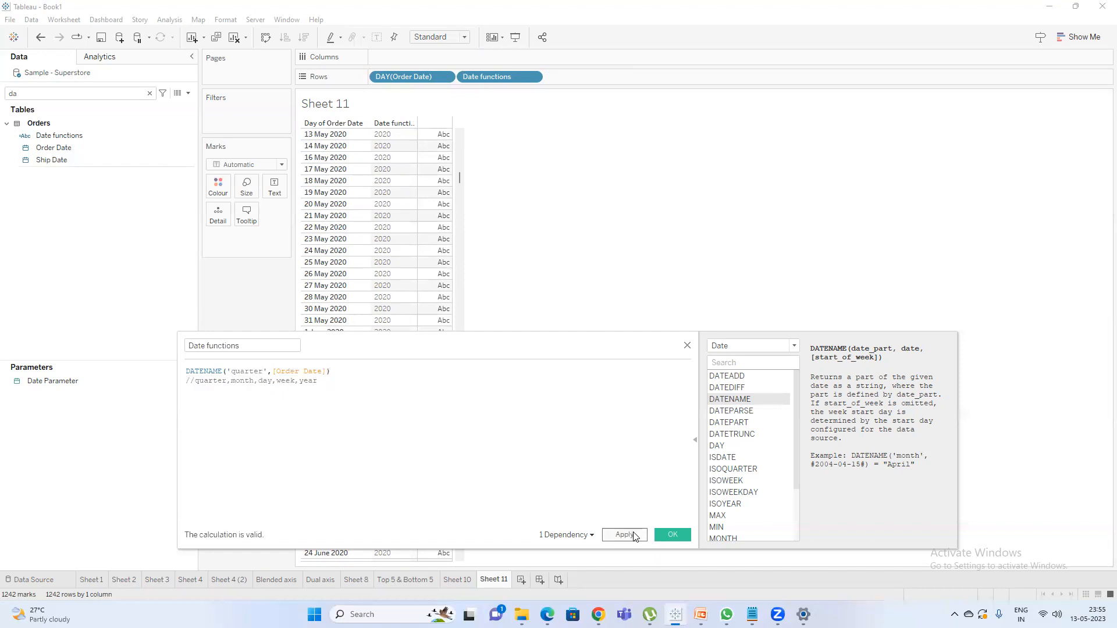
{"action": "scroll", "coordinate": [480, 184], "scroll_direction": "up", "scroll_amount": 12}
{"action": "scroll", "coordinate": [389, 186], "scroll_direction": "up", "scroll_amount": 9}
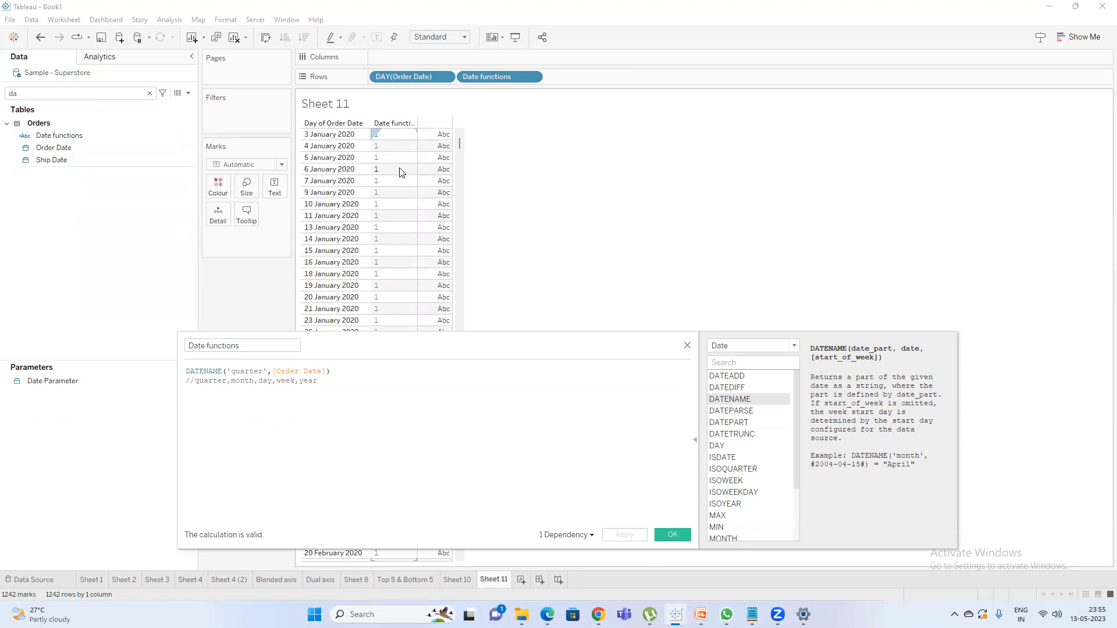
{"action": "scroll", "coordinate": [399, 184], "scroll_direction": "down", "scroll_amount": 15}
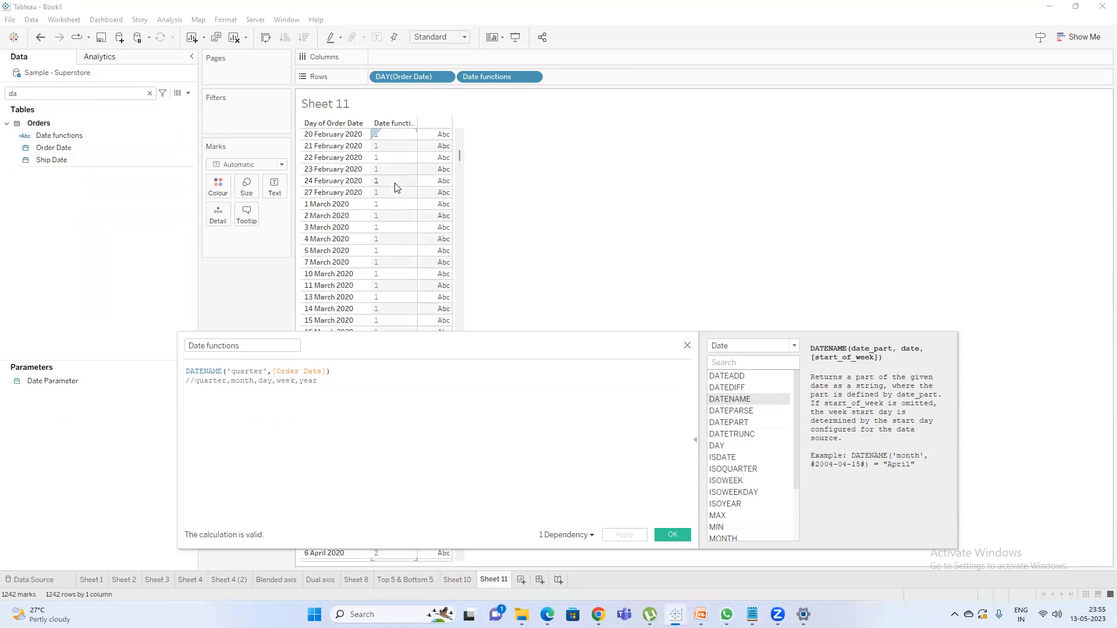
{"action": "scroll", "coordinate": [399, 184], "scroll_direction": "down", "scroll_amount": 5}
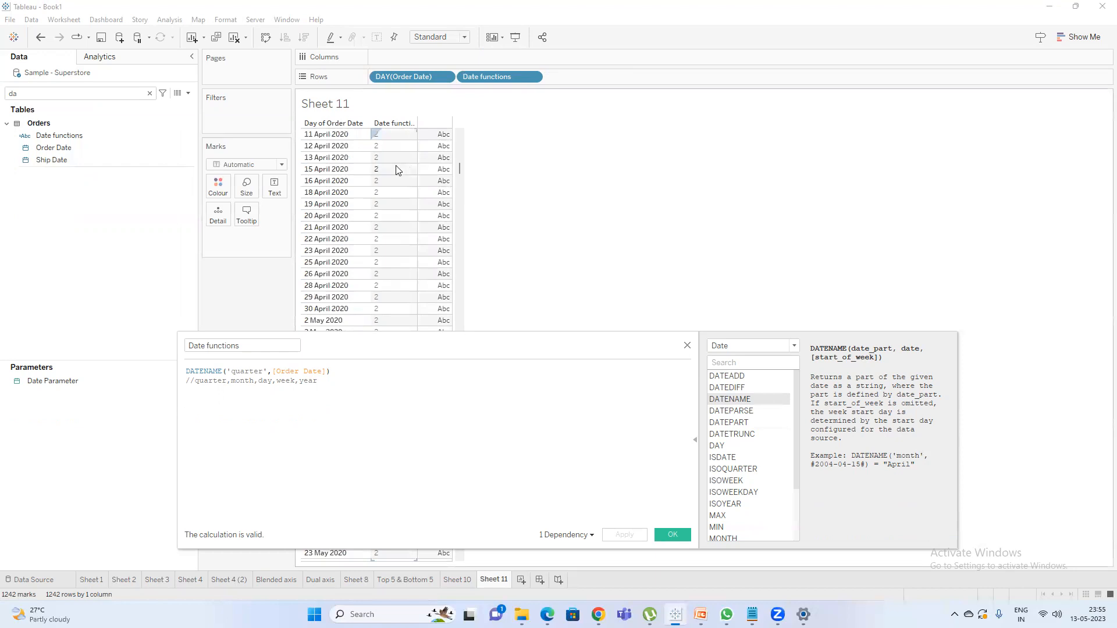
{"action": "scroll", "coordinate": [386, 184], "scroll_direction": "down", "scroll_amount": 15}
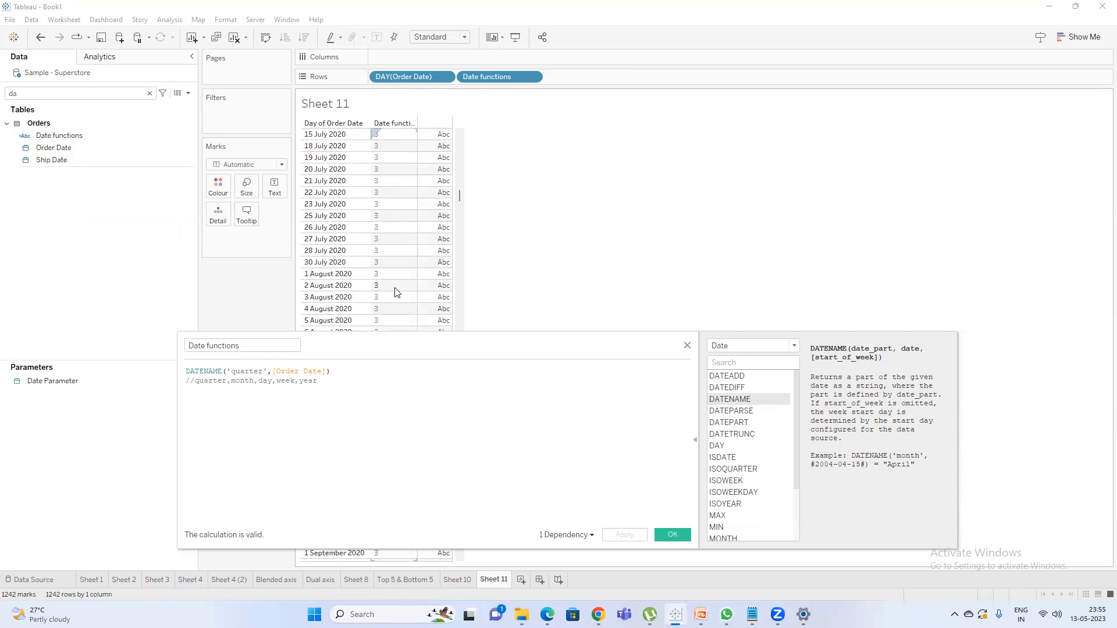
Change the DATENAME date part to 'day', apply it and return to the earliest order dates.
{"action": "double_click", "coordinate": [243, 372]}
{"action": "type", "text": "day"}
{"action": "left_click", "coordinate": [626, 534]}
{"action": "scroll", "coordinate": [442, 230], "scroll_direction": "up", "scroll_amount": 20}
{"action": "scroll", "coordinate": [446, 215], "scroll_direction": "up", "scroll_amount": 10}
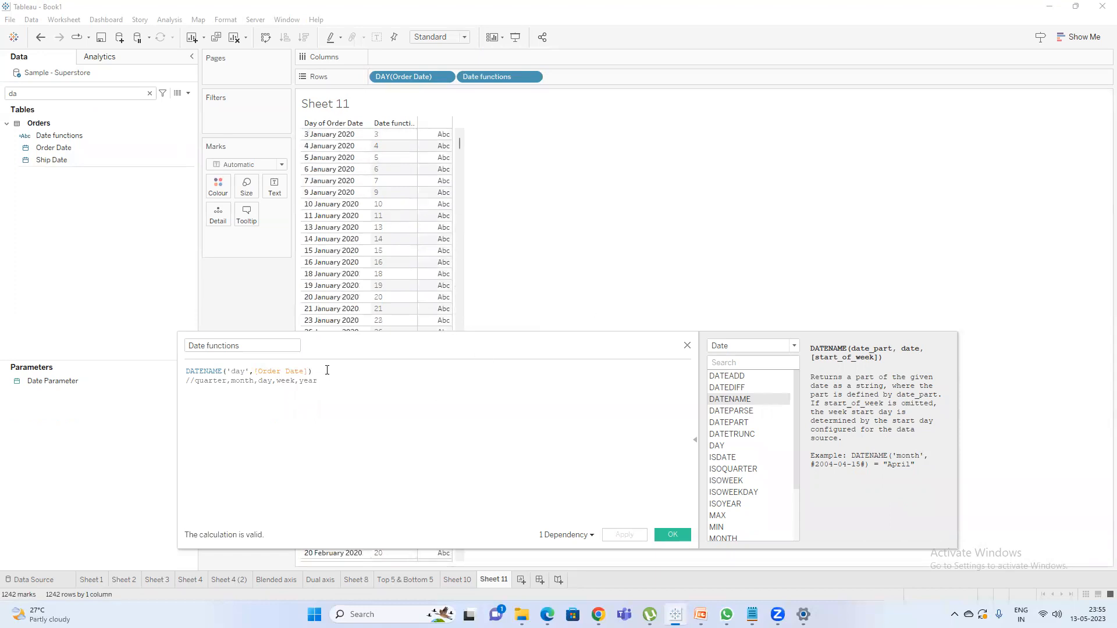
Read the DATEPARSE description in the function reference, then save and close the Date functions calculation.
{"action": "left_click", "coordinate": [747, 415]}
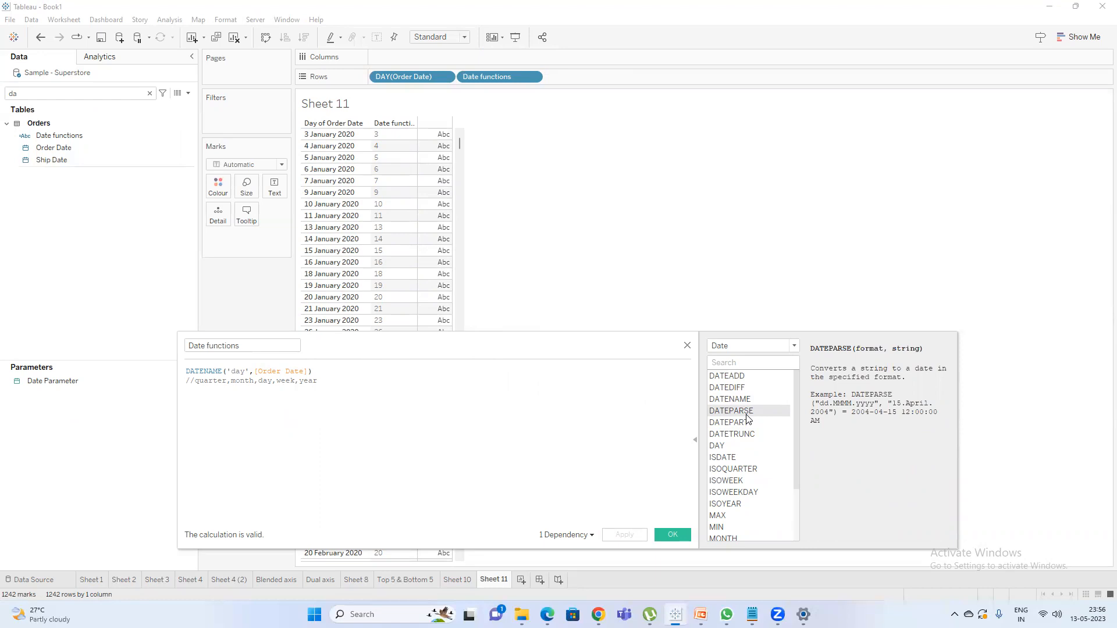
{"action": "mouse_move", "coordinate": [752, 615]}
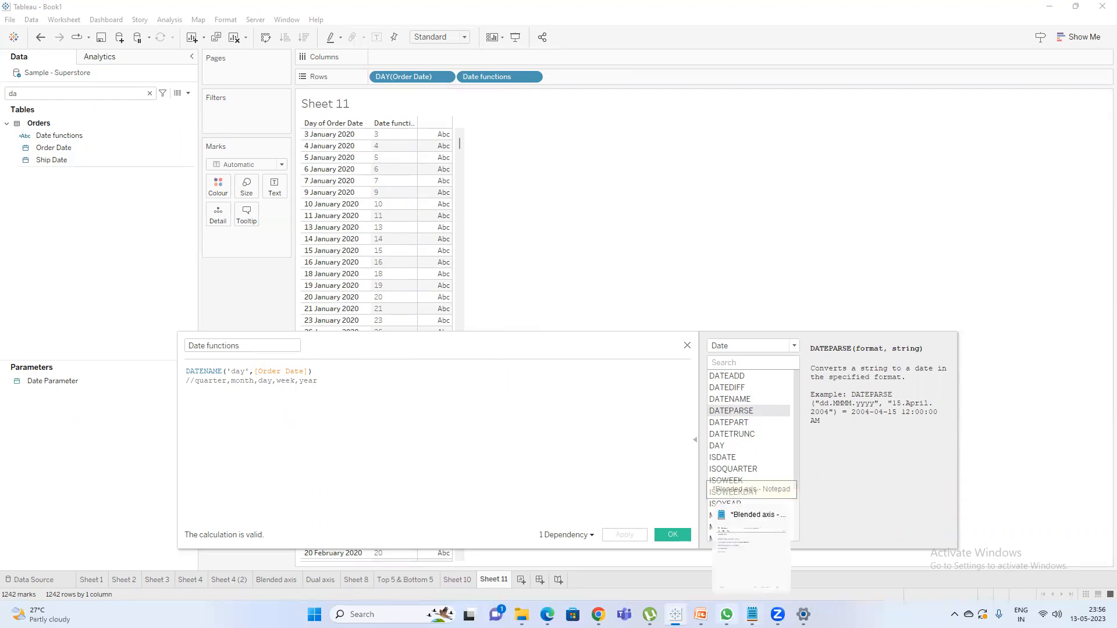
{"action": "mouse_move", "coordinate": [700, 614]}
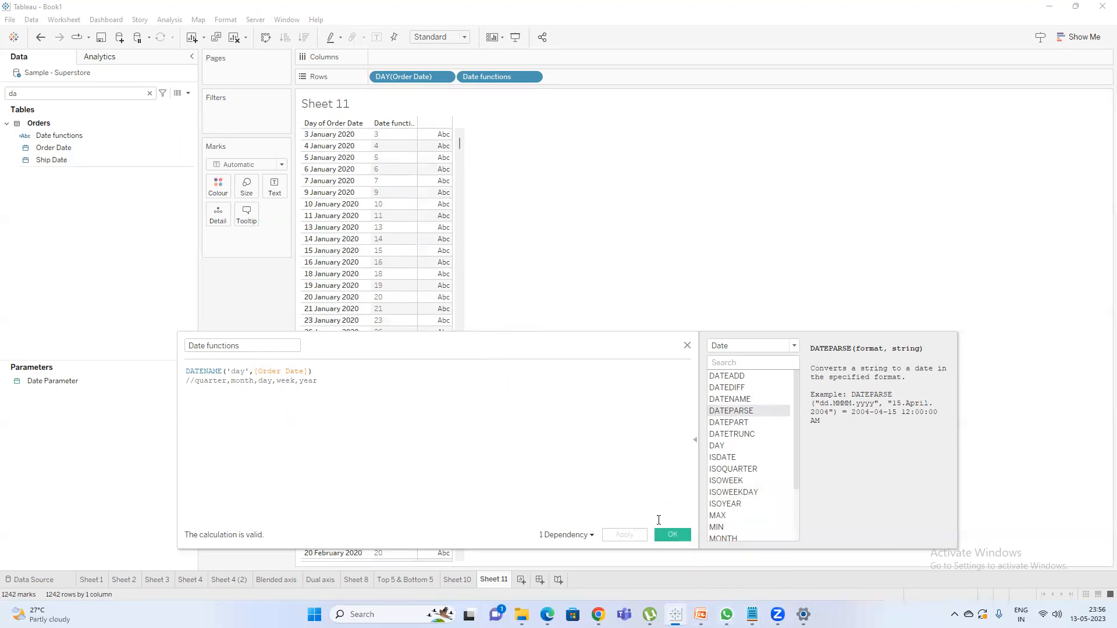
{"action": "left_click", "coordinate": [670, 539]}
Launch Microsoft Excel and maximize its blank workbook window.
{"action": "key", "text": "super"}
{"action": "type", "text": "e"}
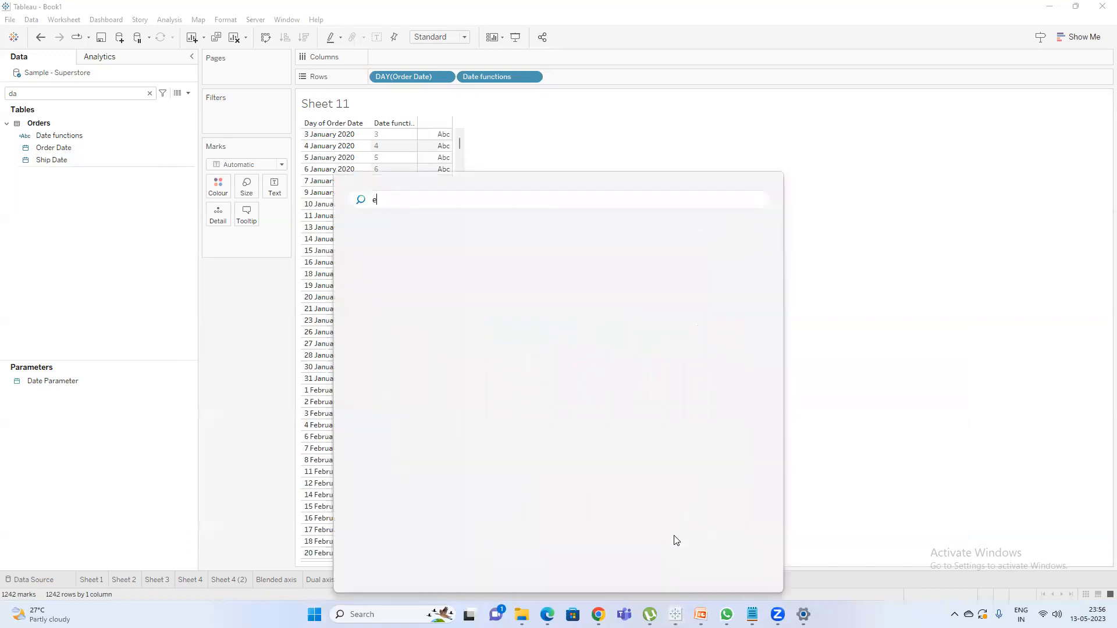
{"action": "type", "text": "xcel"}
{"action": "key", "text": "Return"}
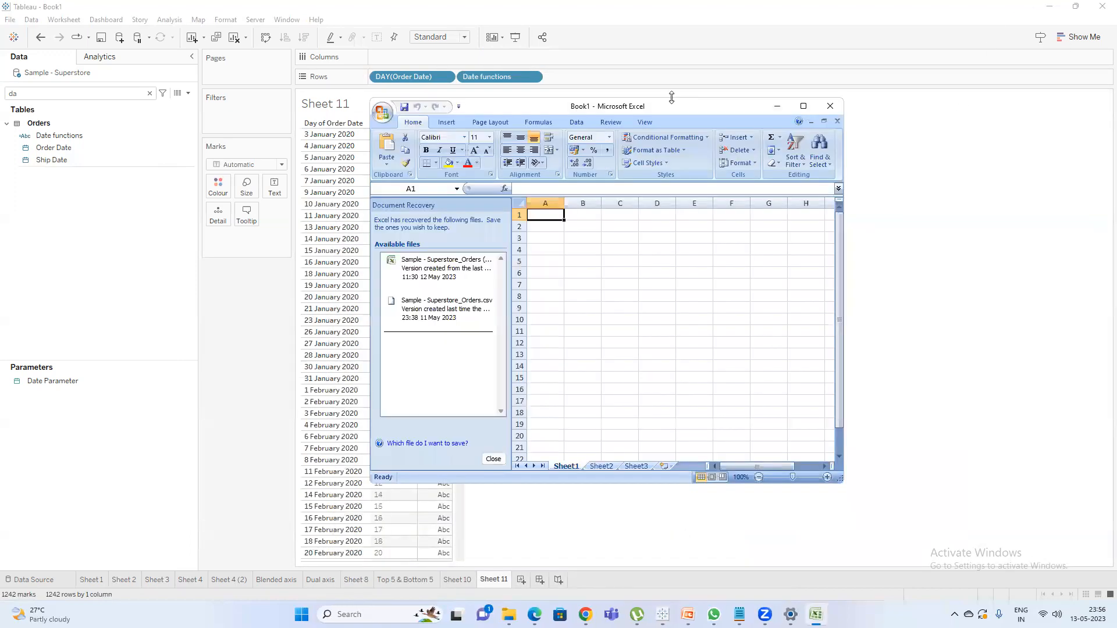
{"action": "left_click", "coordinate": [802, 109]}
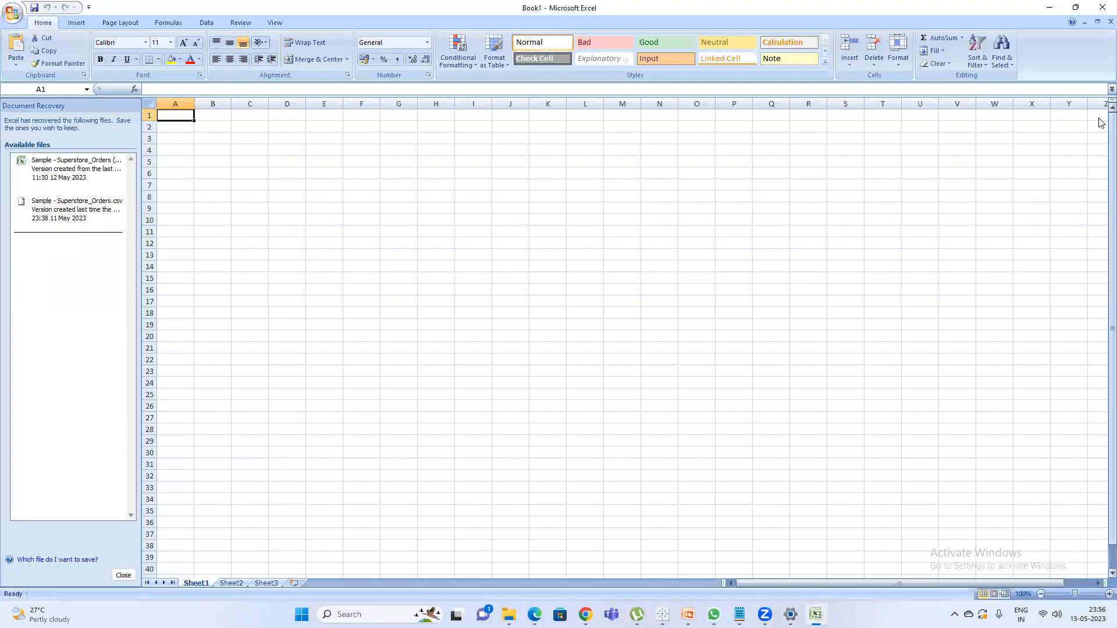
Enter the column headers Date, Names and Sales in cells A1, B1 and C1.
{"action": "type", "text": "Dated"}
{"action": "key", "text": "Return"}
{"action": "key", "text": "Up"}
{"action": "type", "text": "Date"}
{"action": "key", "text": "Return"}
{"action": "key", "text": "Up"}
{"action": "key", "text": "Right"}
{"action": "type", "text": "Names"}
{"action": "key", "text": "Return"}
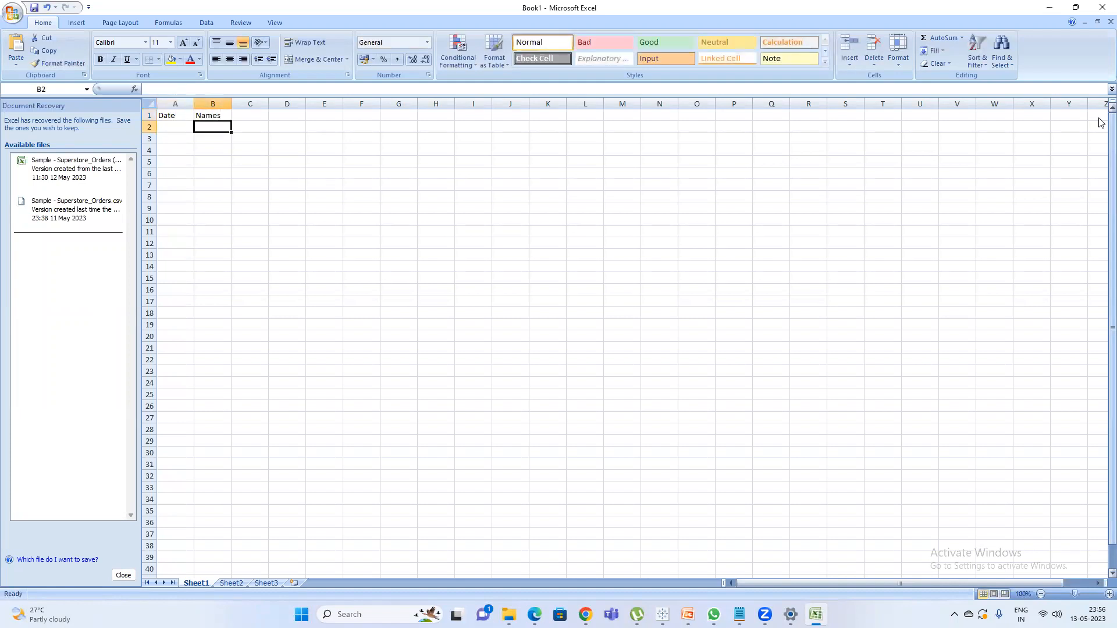
{"action": "key", "text": "Up"}
{"action": "key", "text": "Right"}
{"action": "type", "text": "Sa"}
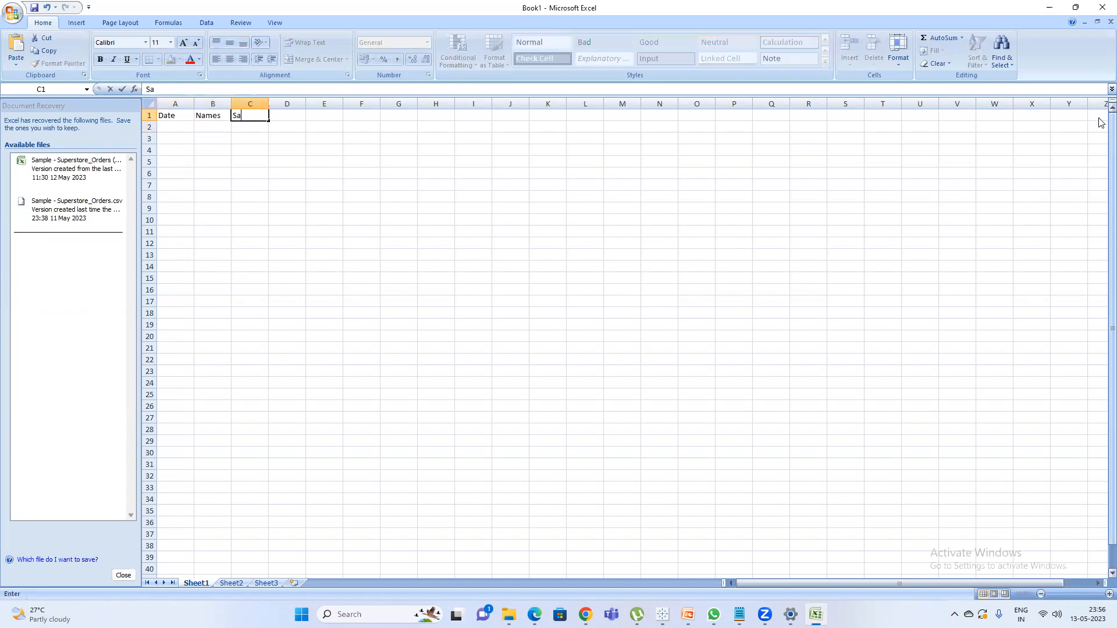
{"action": "type", "text": "lss"}
{"action": "key", "text": "Return"}
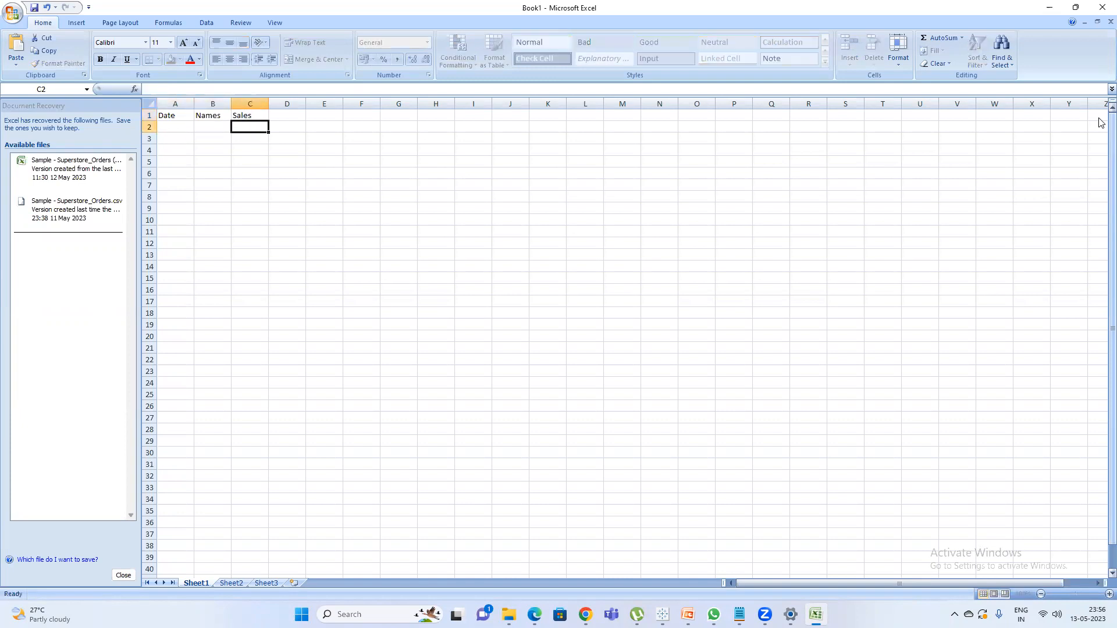
Begin a text entry with a leading apostrophe in cell A2, below the Date header.
{"action": "key", "text": "Left"}
{"action": "key", "text": "Left"}
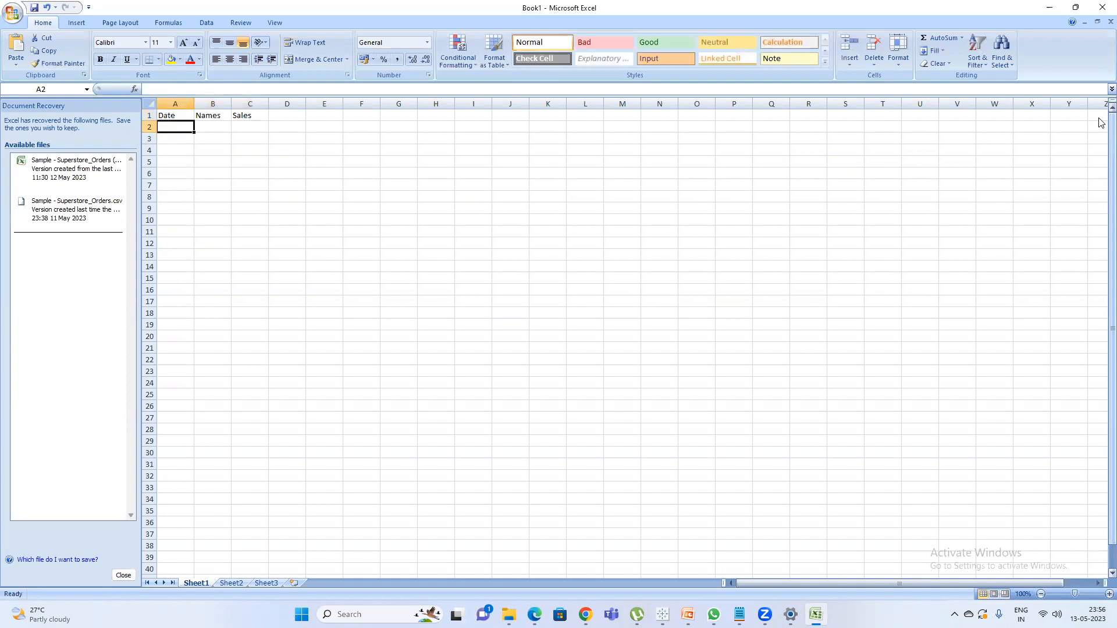
{"action": "type", "text": "'"}
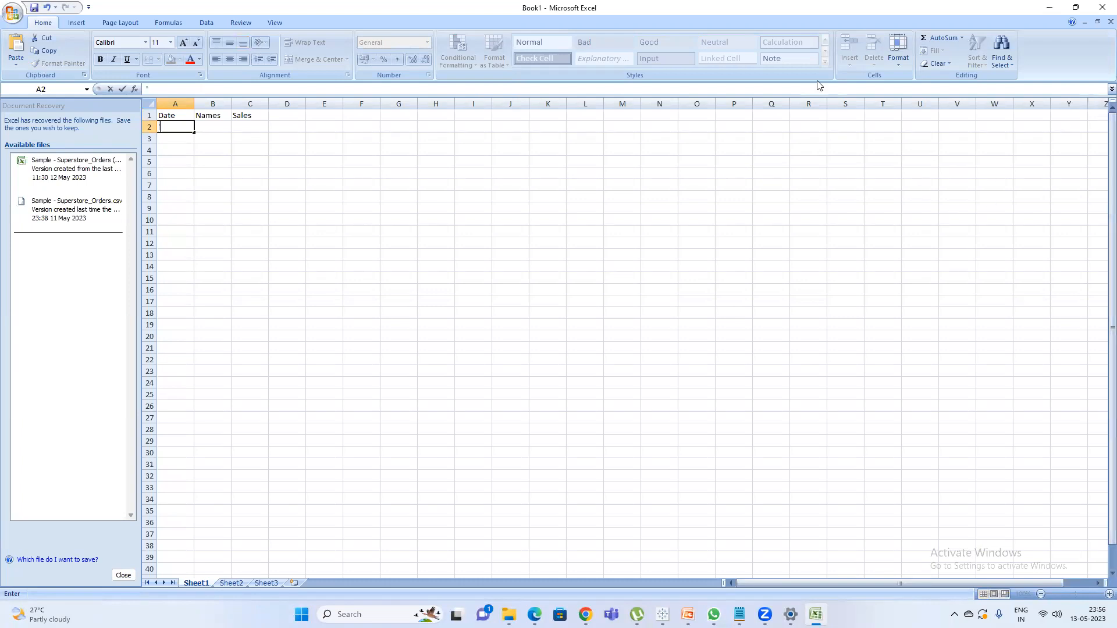
Switch to Tableau, clear the field search and view the filter options offered for Order Date.
{"action": "left_click", "coordinate": [663, 614]}
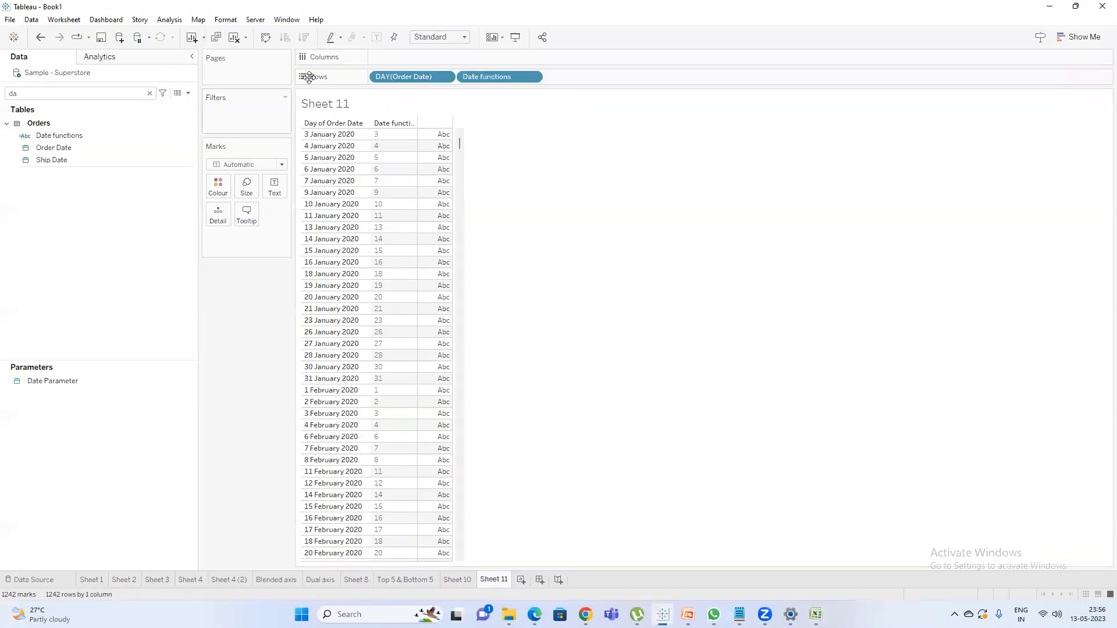
{"action": "left_click", "coordinate": [150, 93]}
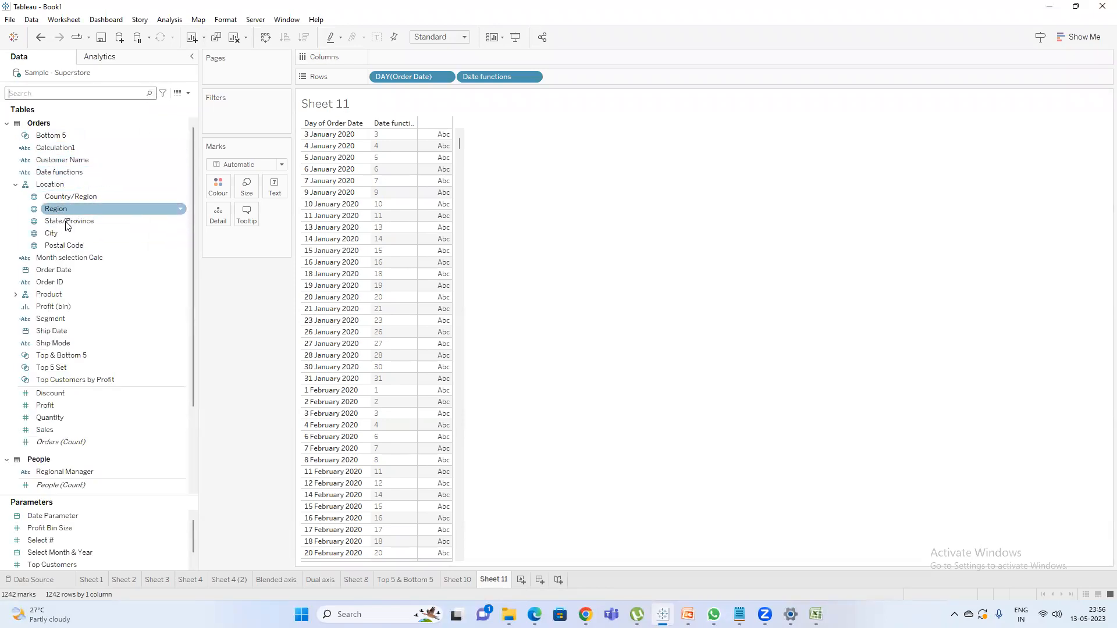
{"action": "left_click_drag", "start_coordinate": [53, 269], "coordinate": [219, 119]}
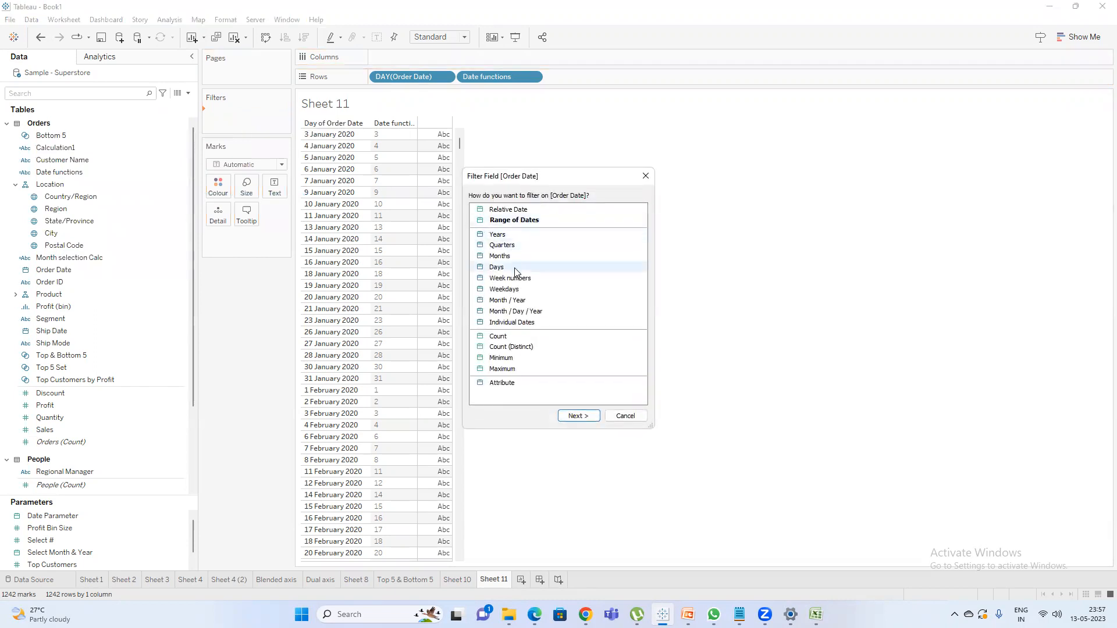
{"action": "left_click", "coordinate": [645, 175]}
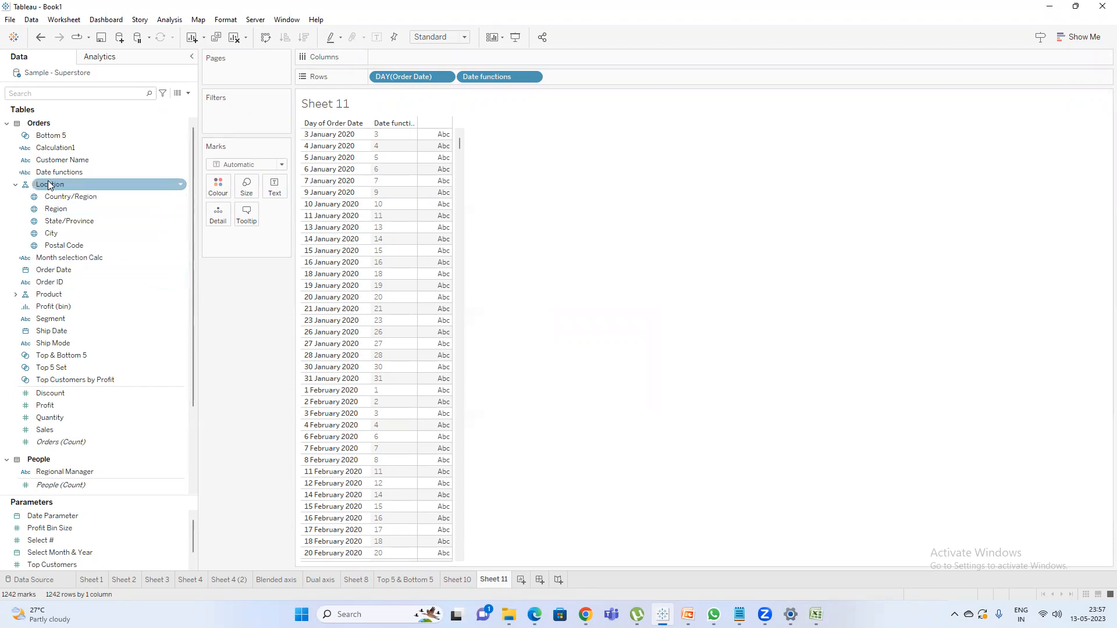
Place Order Date on Columns and drill it down from year to quarter, month and day.
{"action": "left_click_drag", "start_coordinate": [58, 268], "coordinate": [387, 58]}
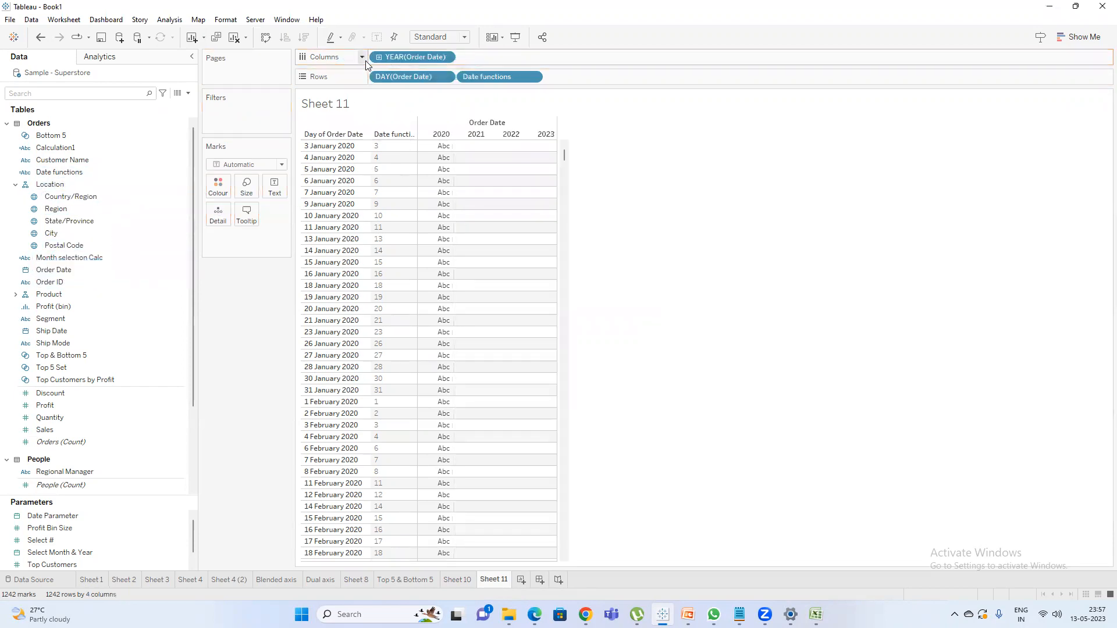
{"action": "left_click", "coordinate": [379, 57]}
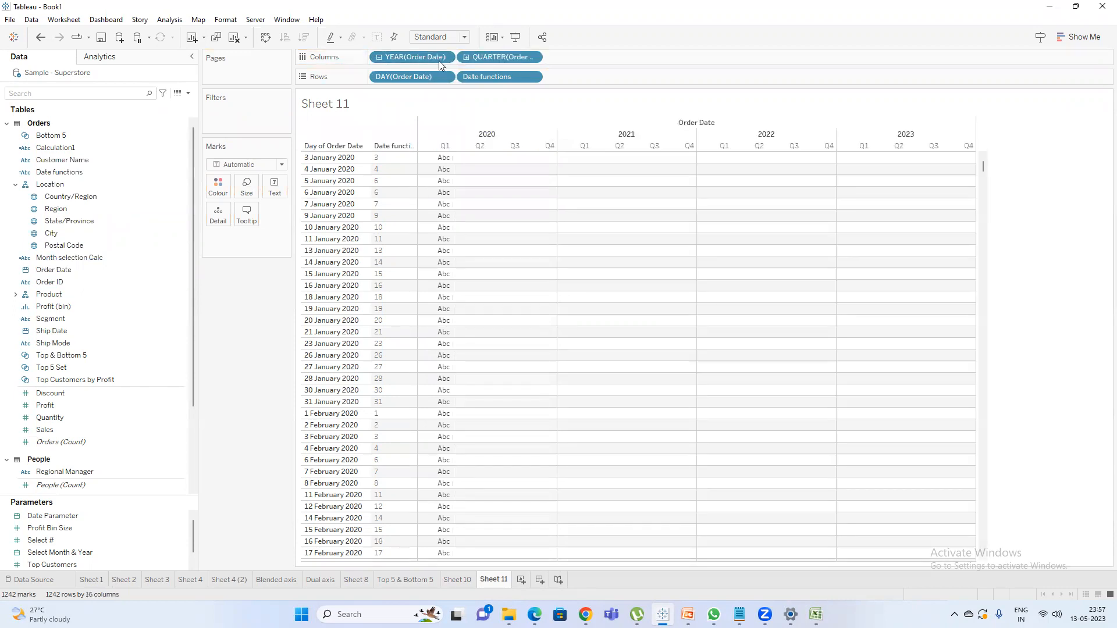
{"action": "left_click", "coordinate": [467, 57]}
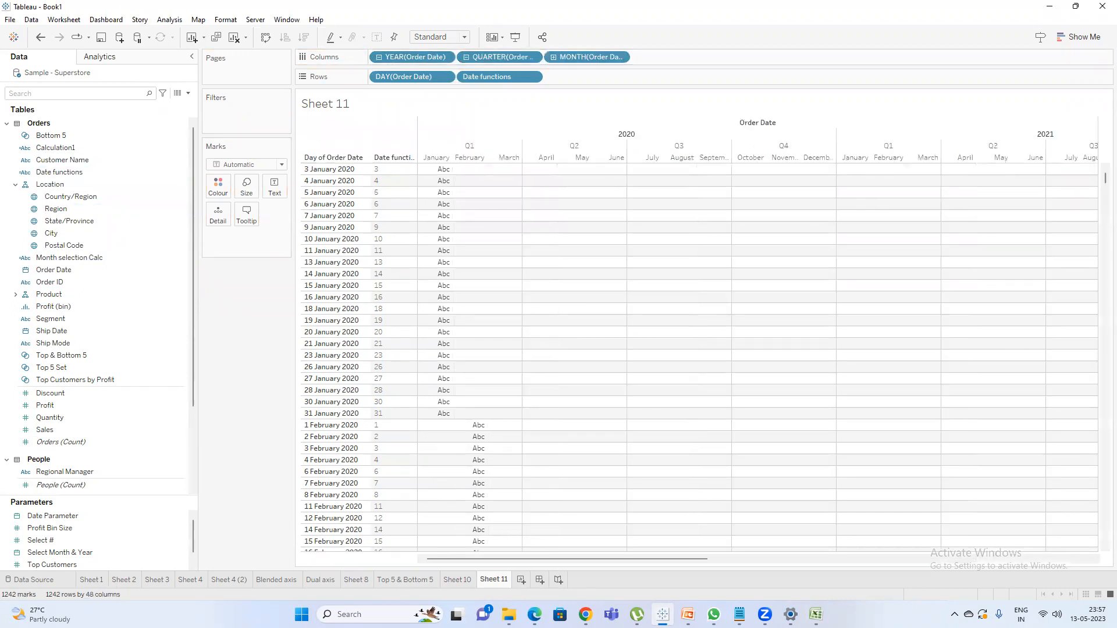
{"action": "left_click", "coordinate": [553, 57]}
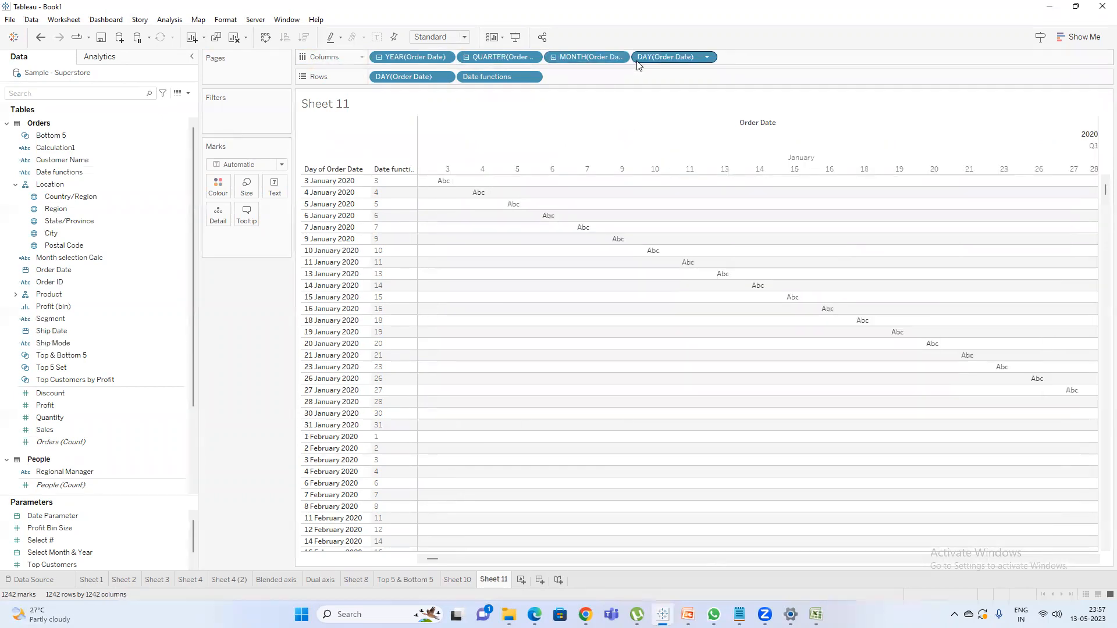
Collapse the Order Date hierarchy on Columns back to the year level and remove it from the shelf.
{"action": "left_click", "coordinate": [554, 57]}
{"action": "left_click", "coordinate": [466, 57]}
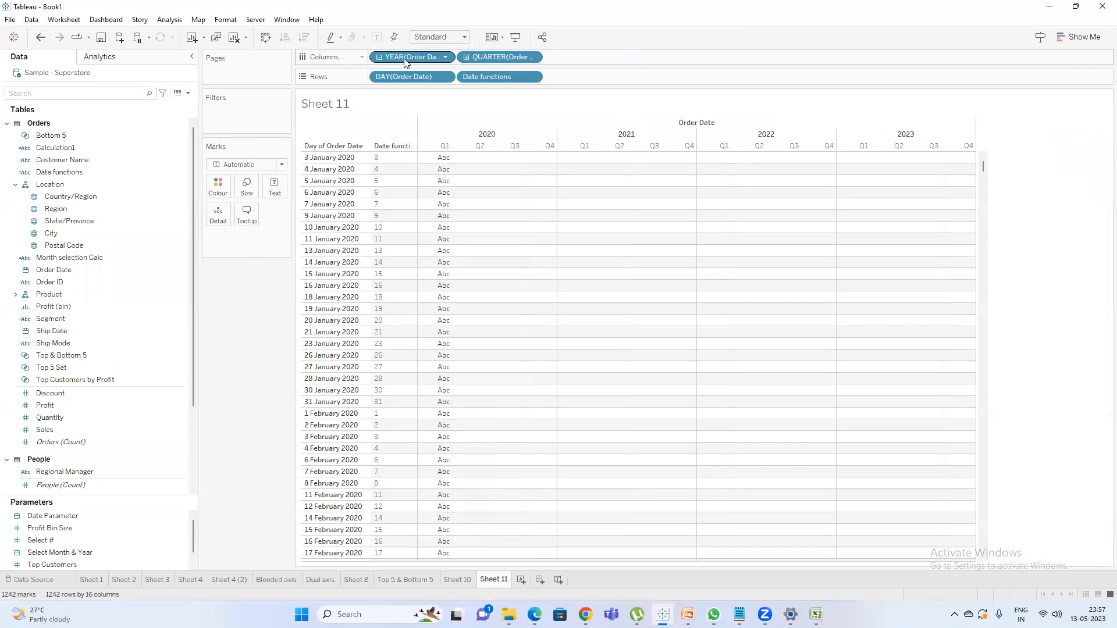
{"action": "left_click", "coordinate": [379, 57]}
{"action": "left_click_drag", "start_coordinate": [373, 107], "coordinate": [246, 306]}
Switch back to Excel and enter Jul-2020, Mar-2021 and Jan-2022 as text in cells A2 to A4.
{"action": "key", "text": "alt+Tab"}
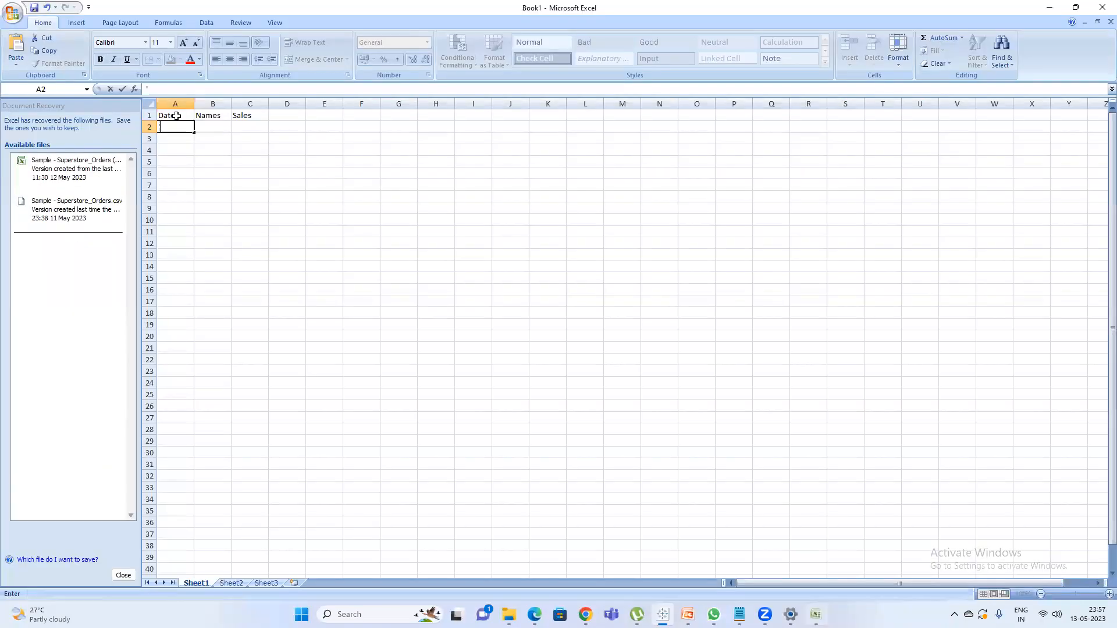
{"action": "type", "text": "Jul"}
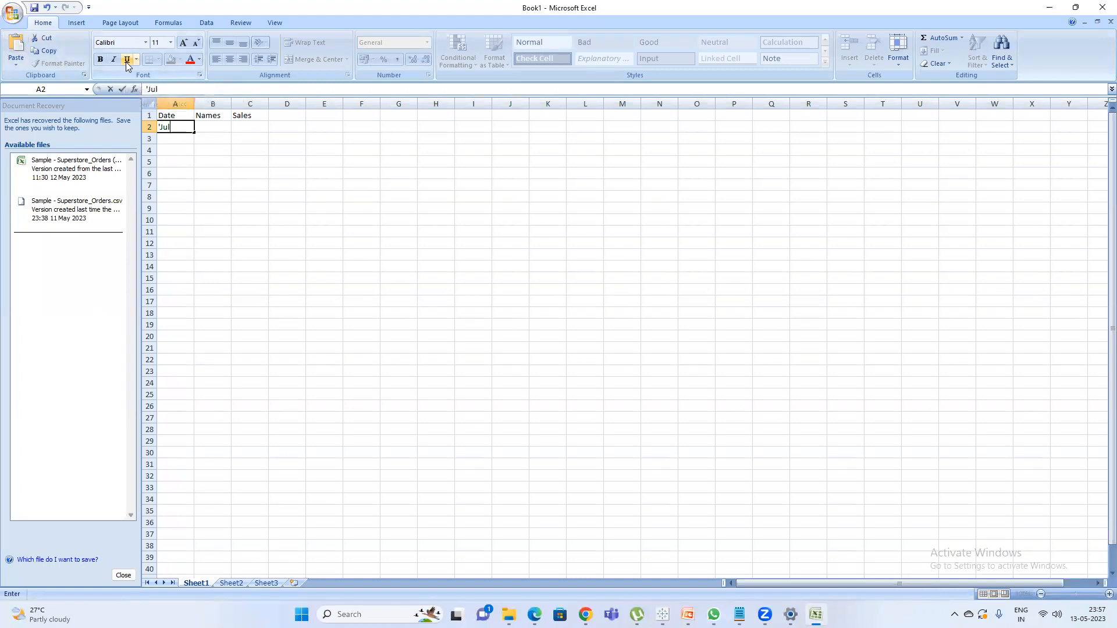
{"action": "type", "text": "-2020"}
{"action": "key", "text": "Return"}
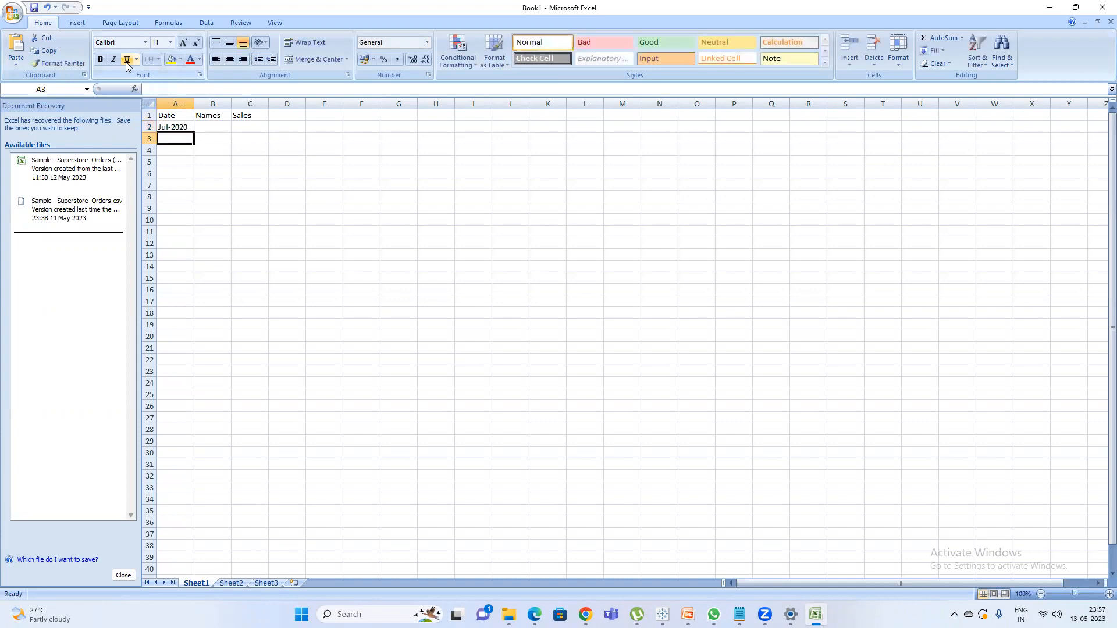
{"action": "type", "text": "'"}
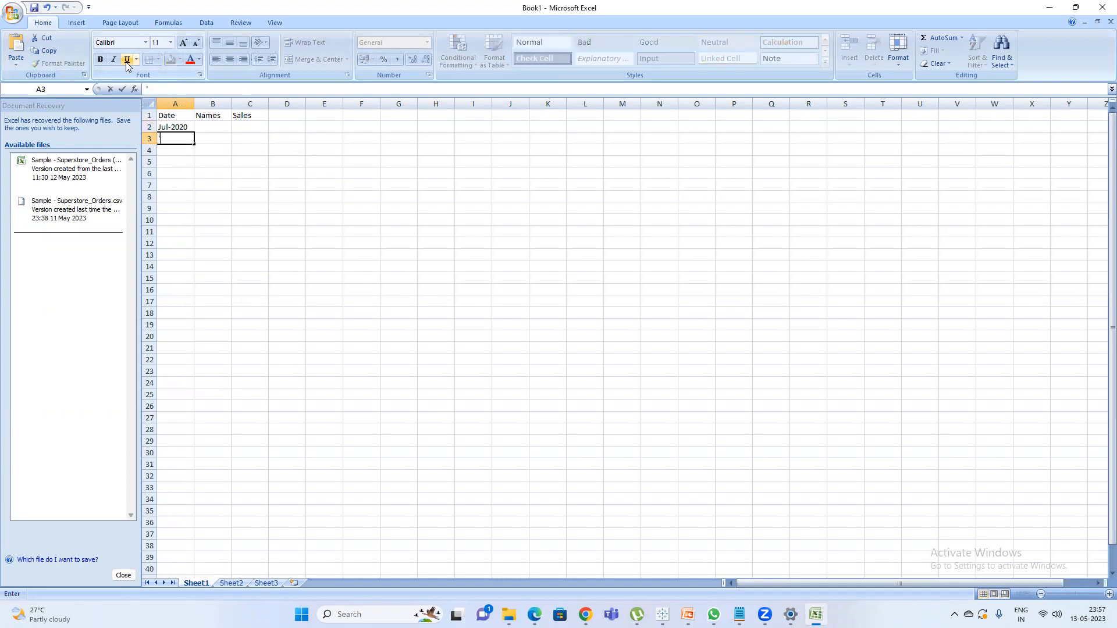
{"action": "type", "text": "Mar-2021"}
{"action": "key", "text": "Return"}
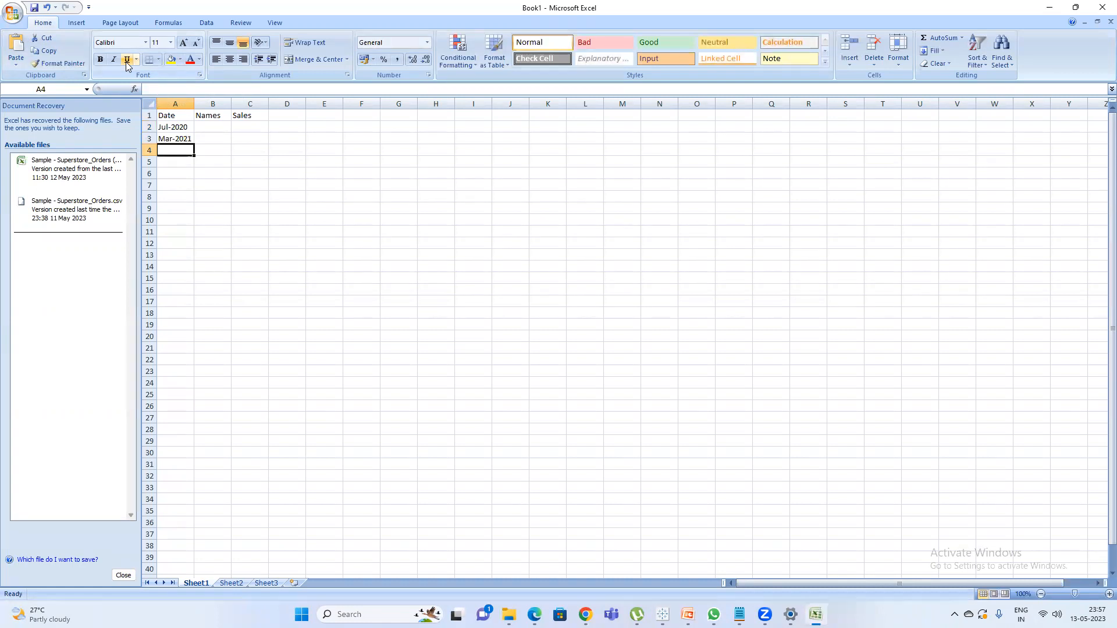
{"action": "type", "text": "'Jan"}
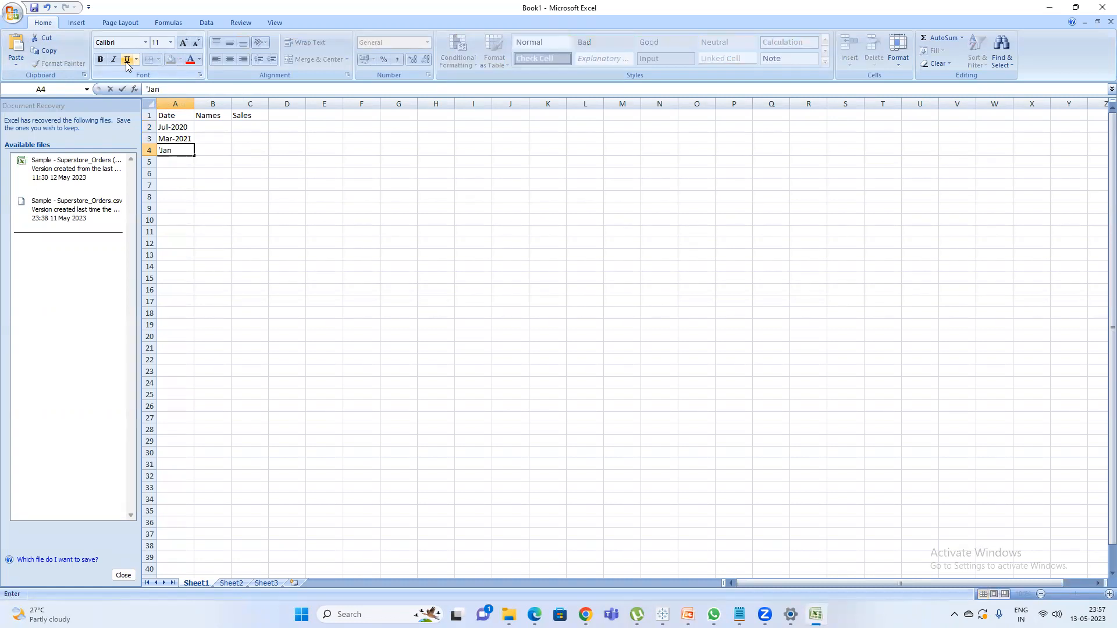
{"action": "type", "text": "-2-"}
{"action": "type", "text": "22"}
{"action": "key", "text": "Return"}
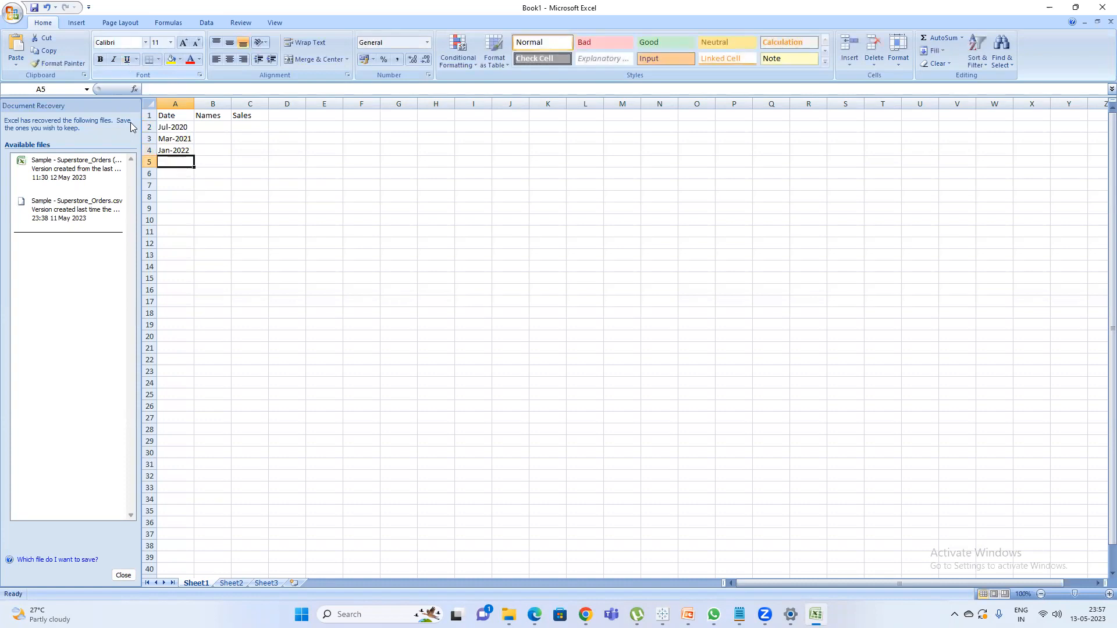
Fill the Names column, cells B2 to B4, with the placeholder text dfgfdkgf, djflsdjf and sjkdfj.
{"action": "left_click", "coordinate": [209, 130]}
{"action": "type", "text": "dfgfdkgf"}
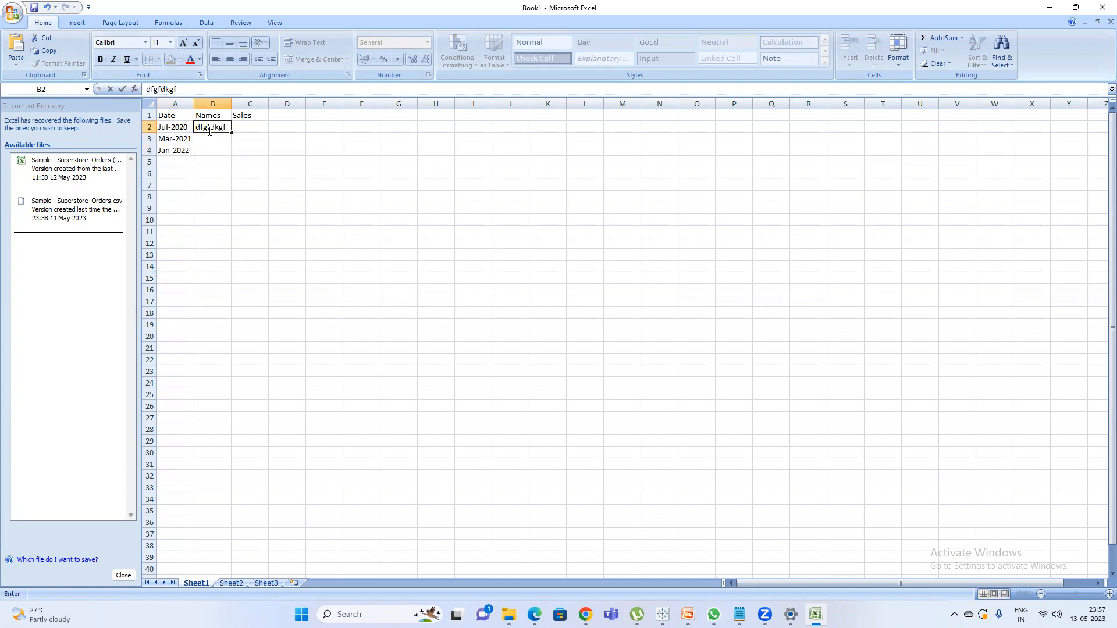
{"action": "key", "text": "Return"}
{"action": "type", "text": "djflsdjf"}
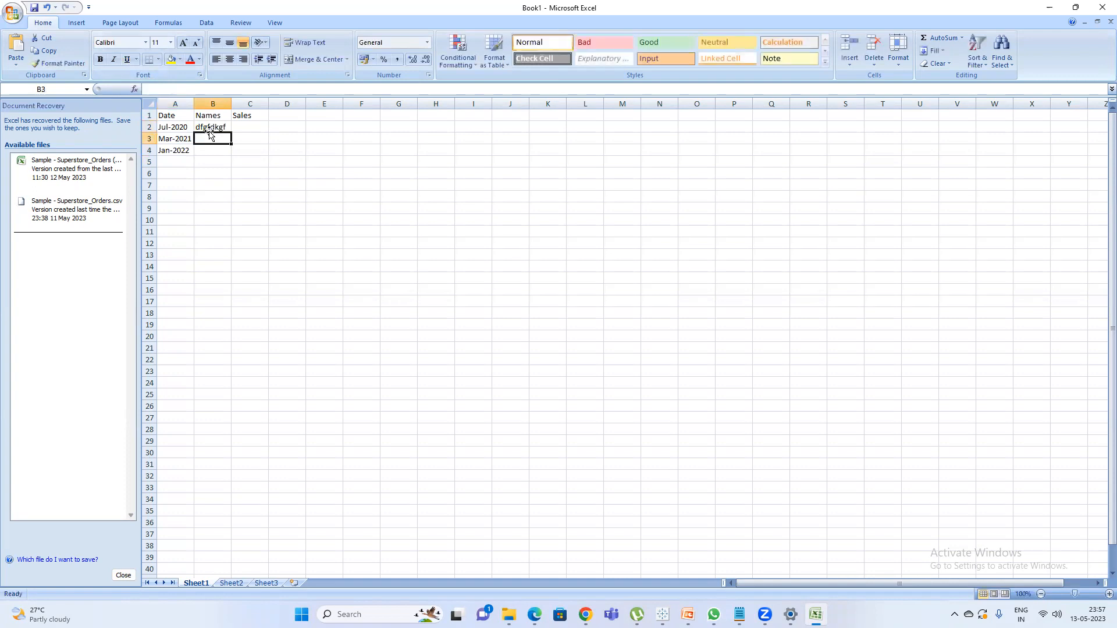
{"action": "key", "text": "Return"}
{"action": "type", "text": "sjkdfj"}
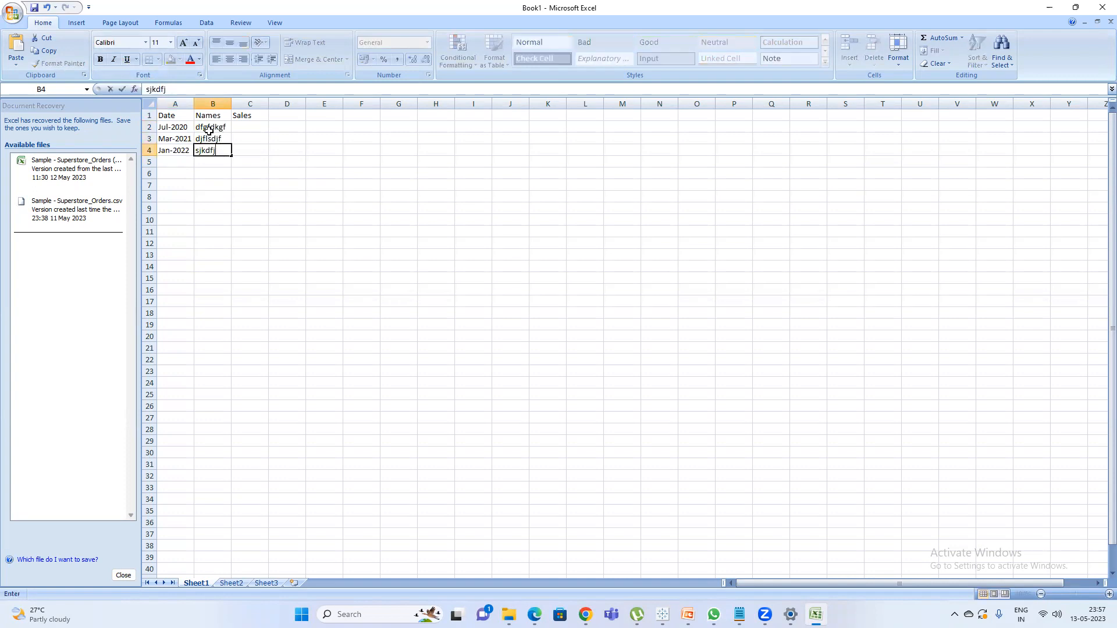
{"action": "key", "text": "Return"}
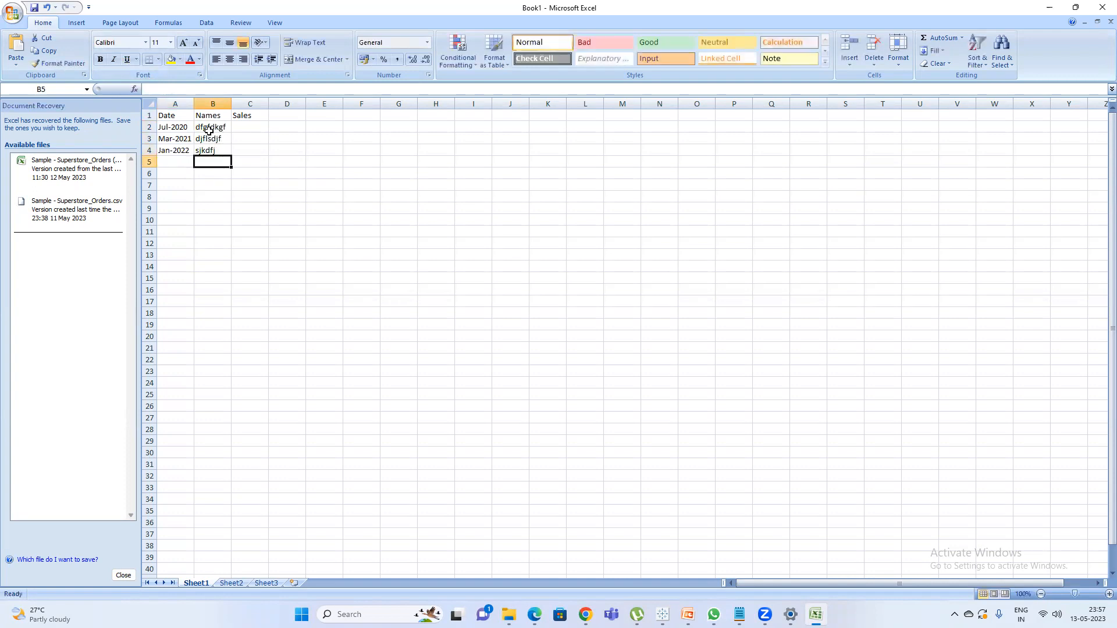
Enter the Sales values 500, 600 and 700 in cells C2 to C4.
{"action": "left_click", "coordinate": [250, 127]}
{"action": "type", "text": "500"}
{"action": "key", "text": "Return"}
{"action": "type", "text": "60"}
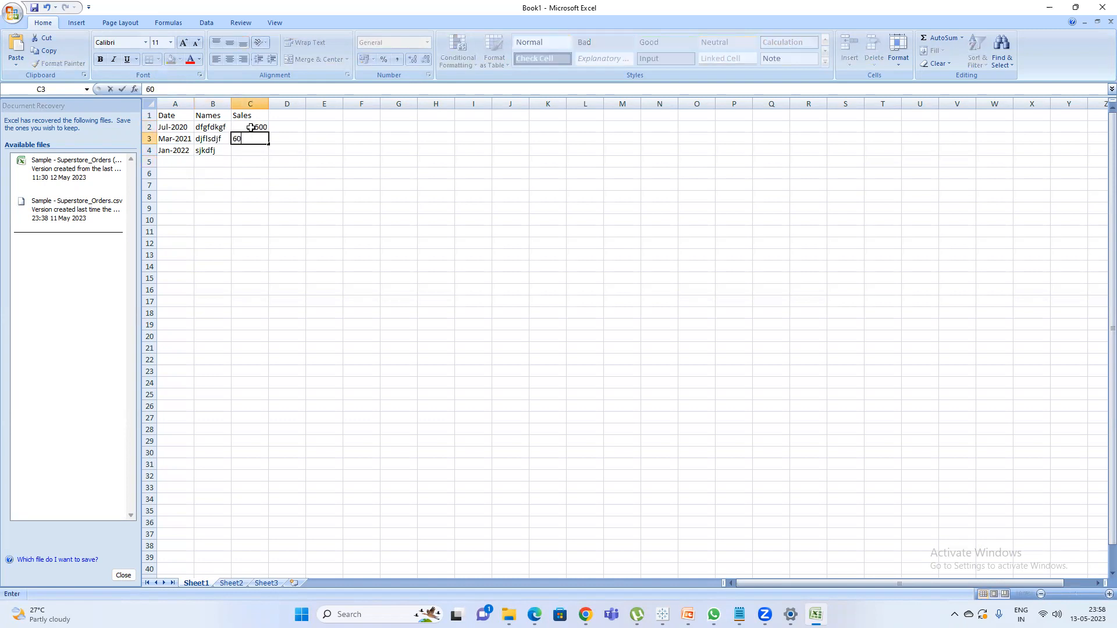
{"action": "key", "text": "Return"}
{"action": "type", "text": "700"}
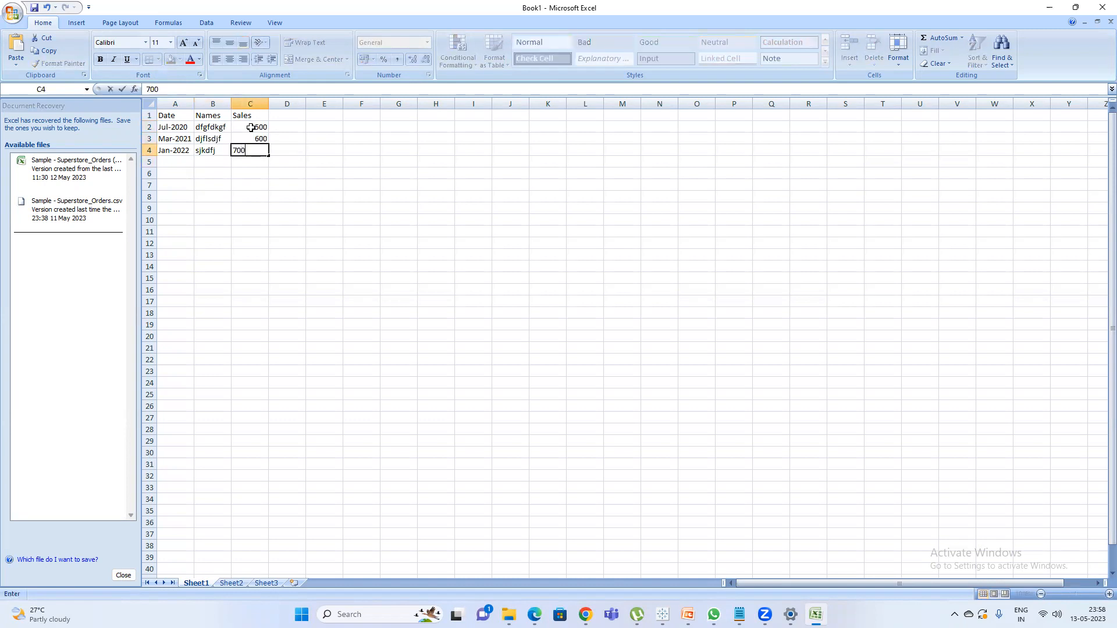
{"action": "key", "text": "Return"}
Save the workbook to the Desktop under the name "date file".
{"action": "left_click", "coordinate": [34, 8]}
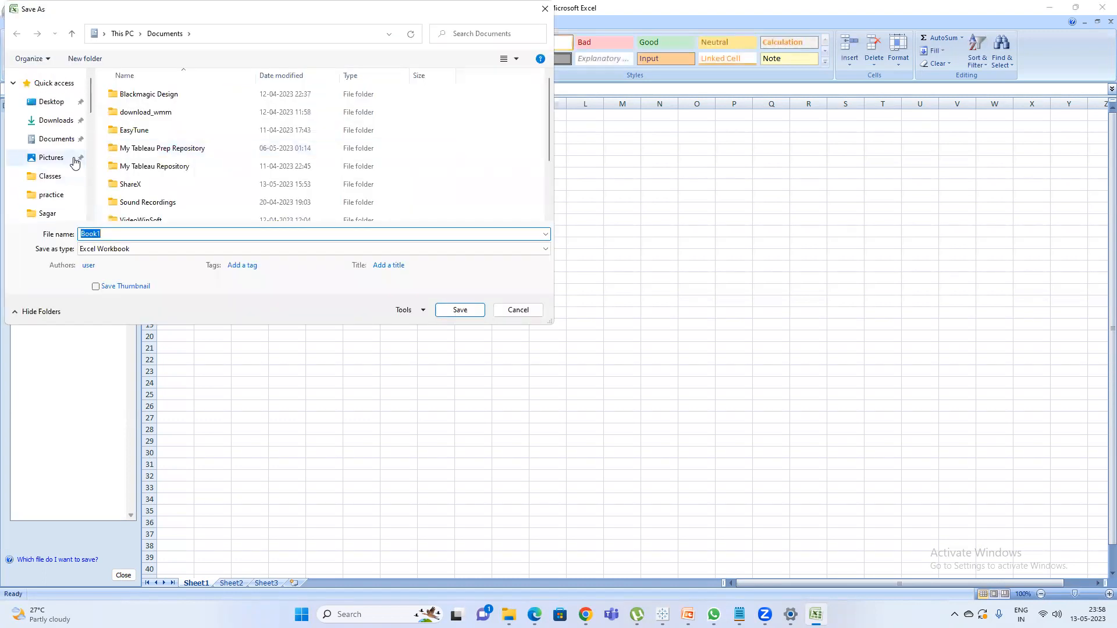
{"action": "left_click", "coordinate": [51, 102]}
{"action": "type", "text": "daa"}
{"action": "key", "text": "BackSpace"}
{"action": "type", "text": "te "}
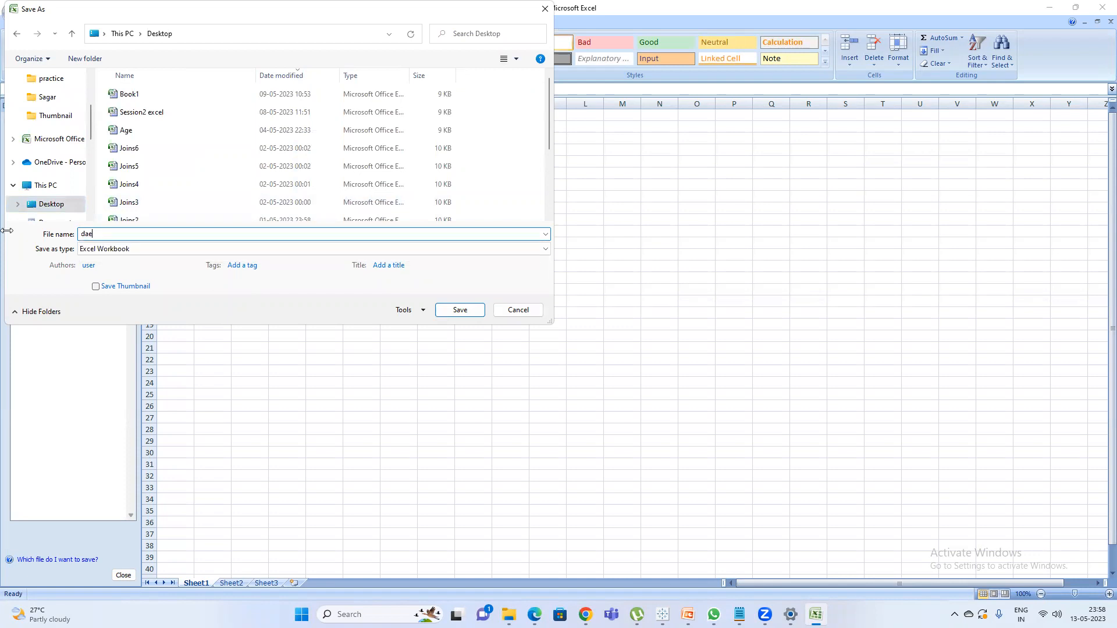
{"action": "type", "text": "file"}
{"action": "left_click", "coordinate": [460, 310]}
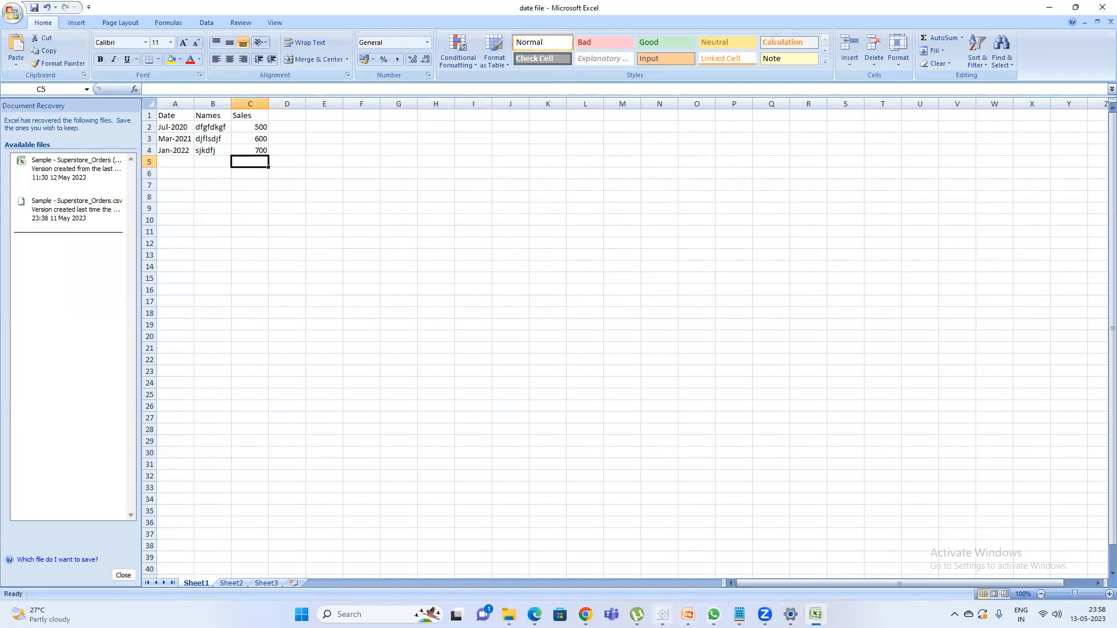
Switch to Tableau, add a worksheet, connect to the Excel workbook "date file" on the Desktop and create another worksheet for it.
{"action": "left_click", "coordinate": [662, 614]}
{"action": "left_click", "coordinate": [526, 579]}
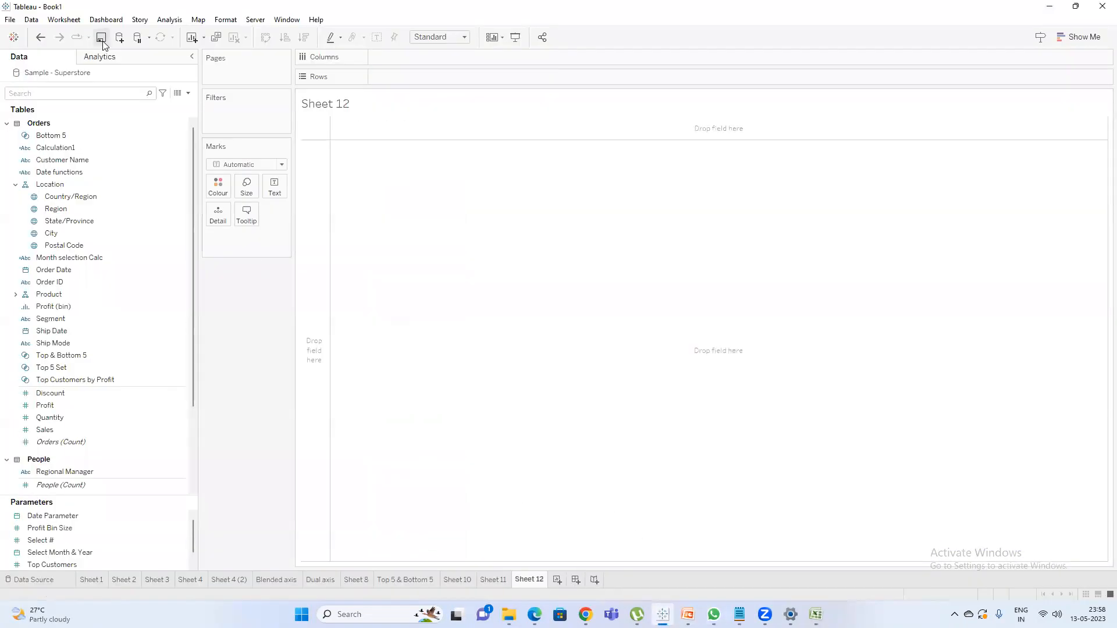
{"action": "left_click", "coordinate": [119, 37]}
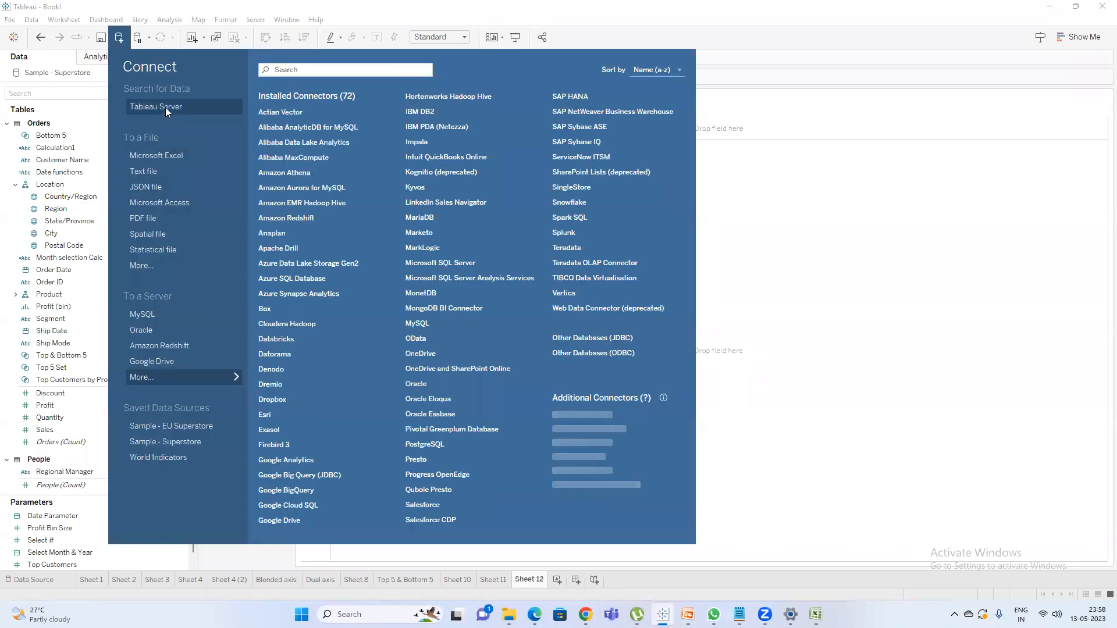
{"action": "left_click", "coordinate": [168, 156]}
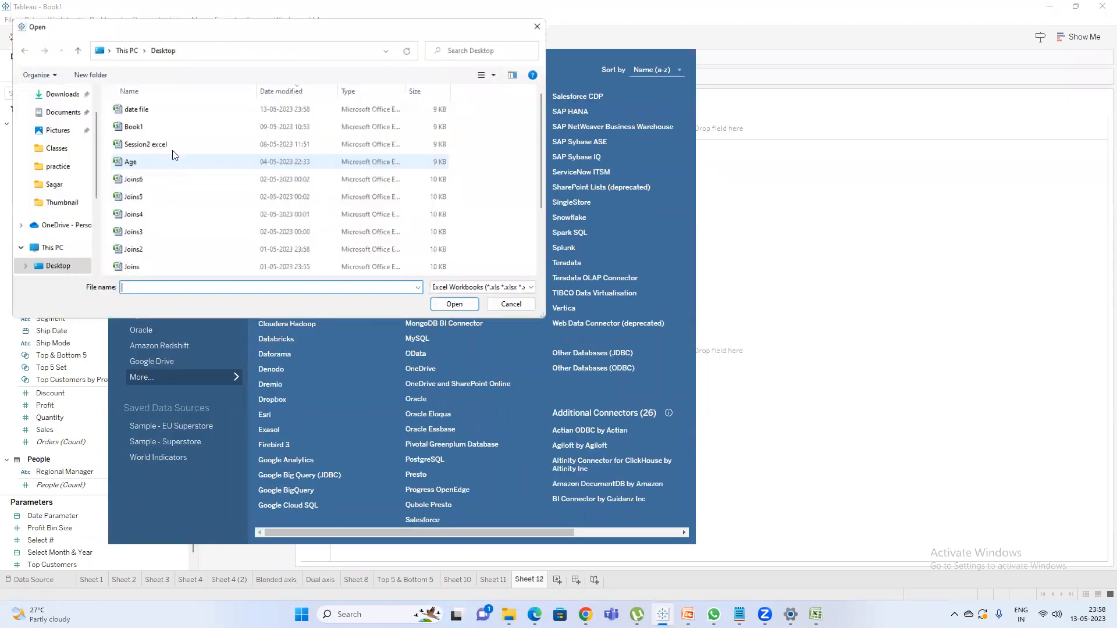
{"action": "double_click", "coordinate": [138, 109]}
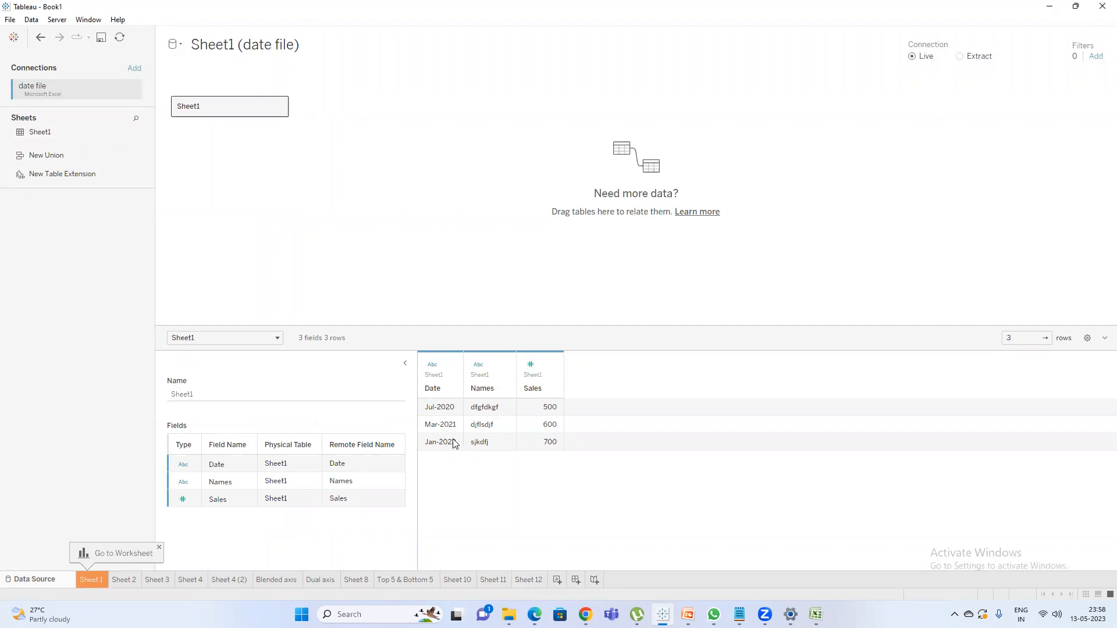
{"action": "mouse_move", "coordinate": [437, 373]}
{"action": "left_click", "coordinate": [557, 580]}
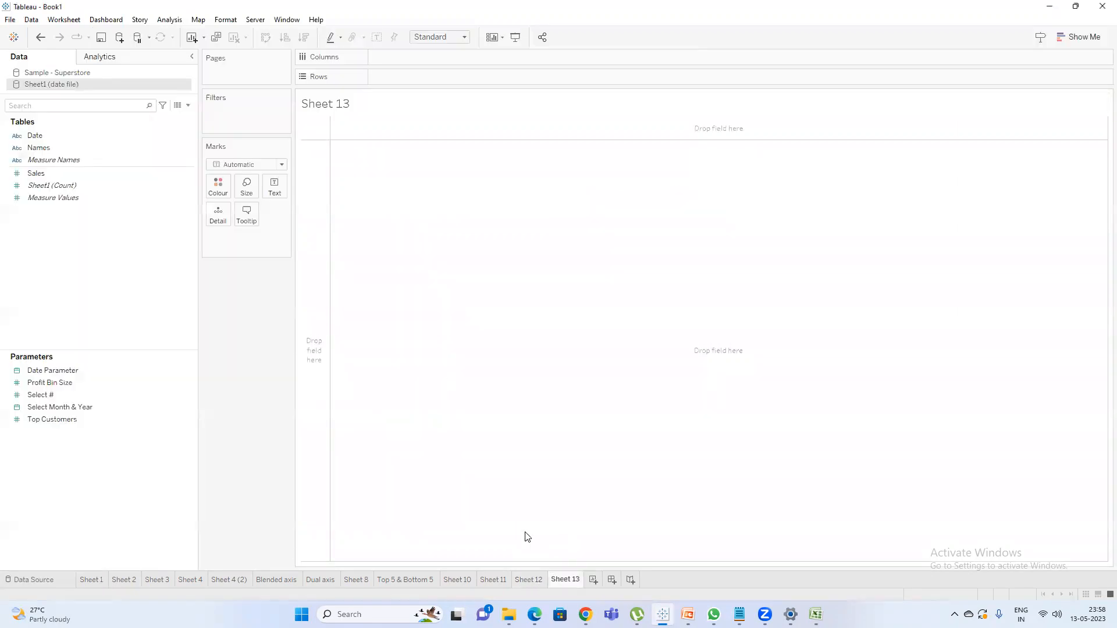
View the underlying Orders data of the Sample - Superstore source and examine the Order Date column's date format.
{"action": "left_click", "coordinate": [71, 72]}
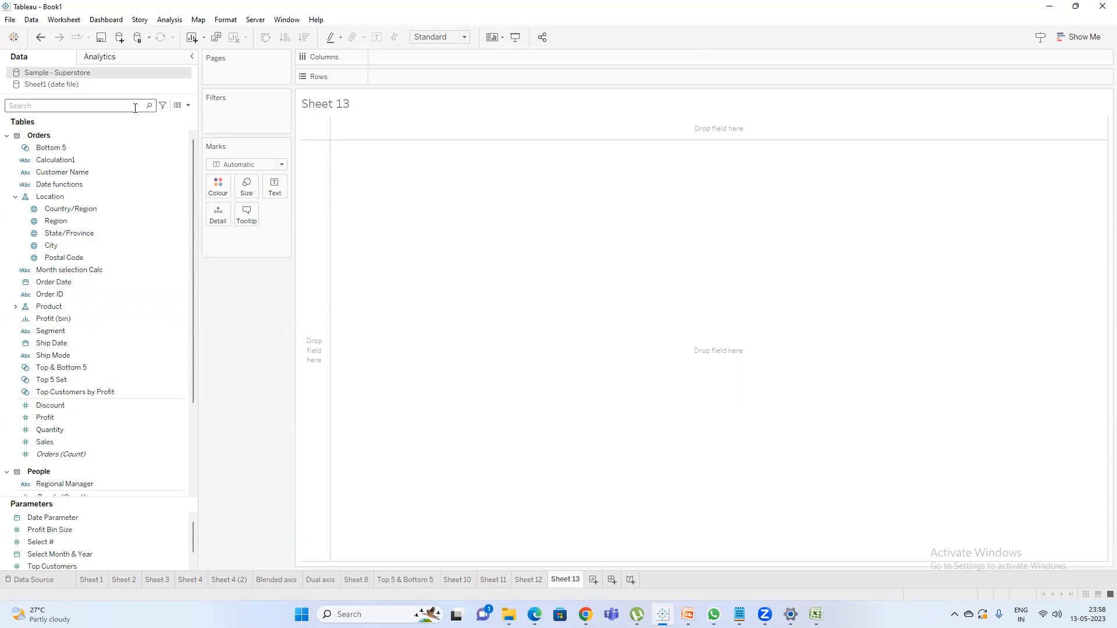
{"action": "left_click", "coordinate": [179, 107]}
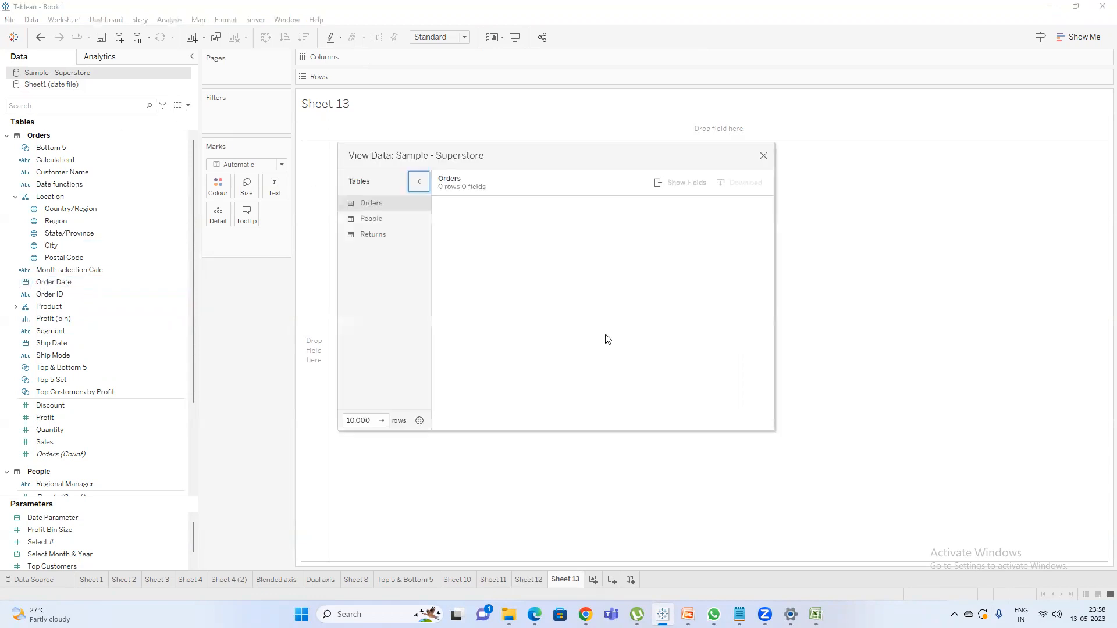
{"action": "left_click", "coordinate": [759, 426]}
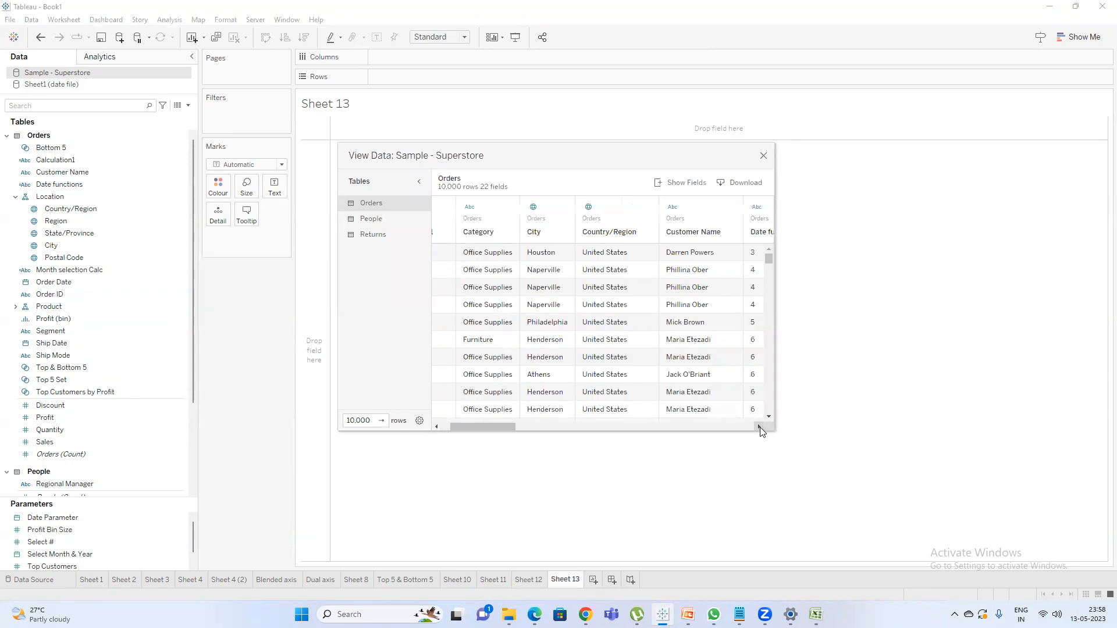
{"action": "left_click", "coordinate": [759, 427]}
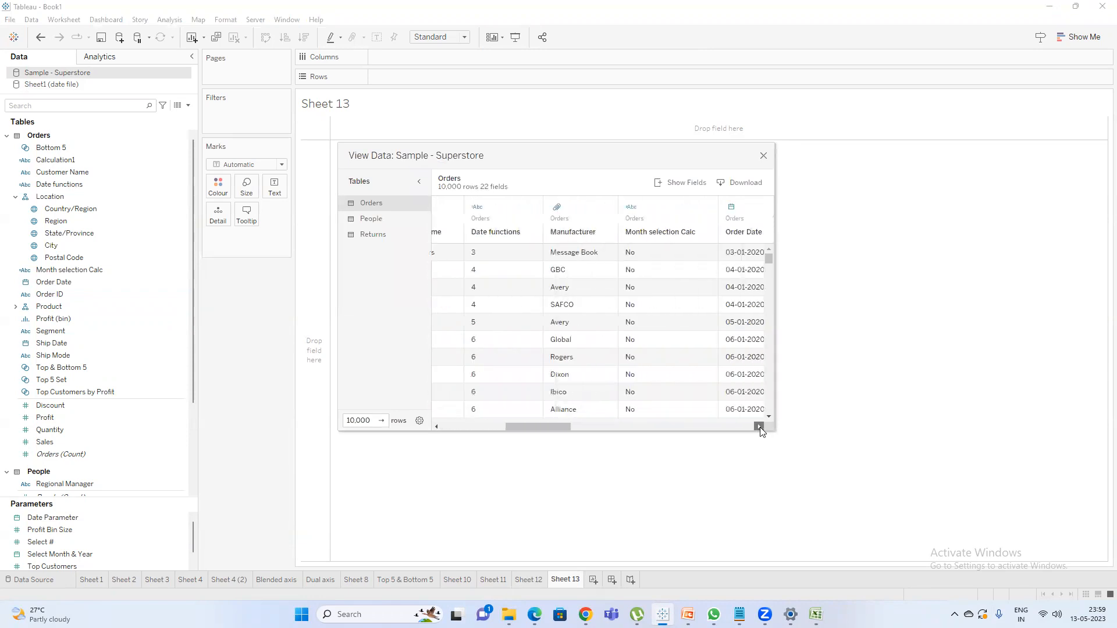
{"action": "left_click", "coordinate": [639, 257]}
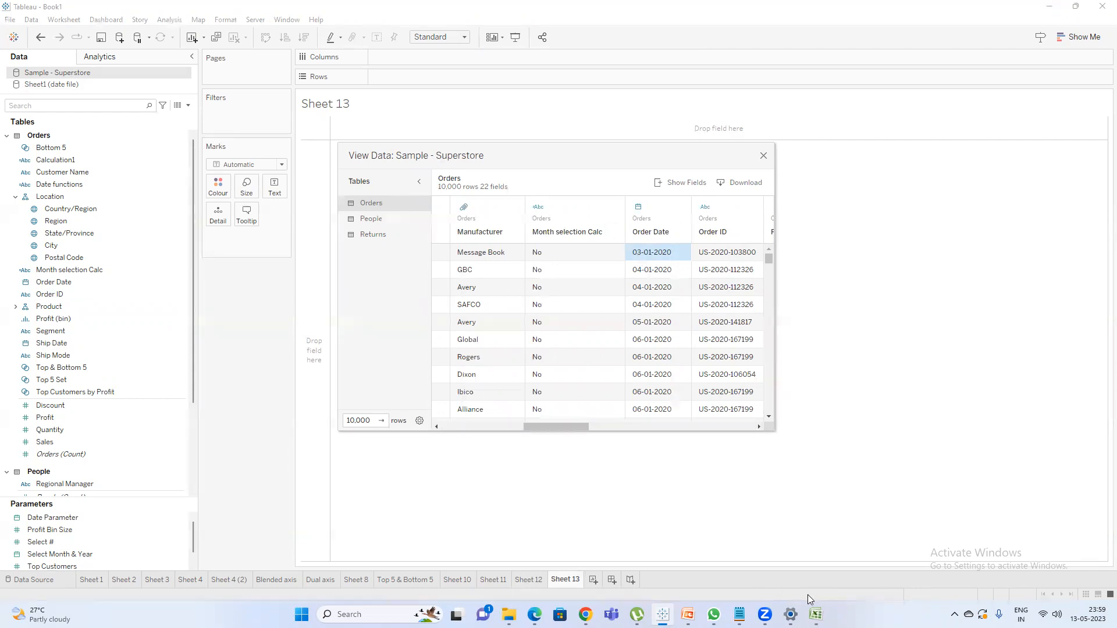
{"action": "left_click", "coordinate": [763, 155]}
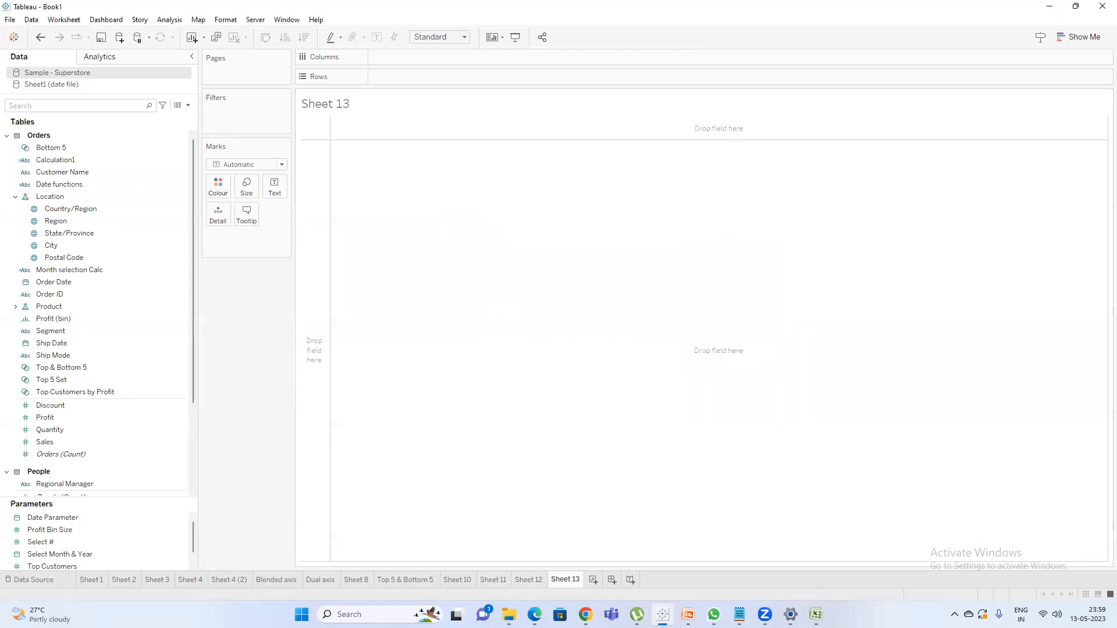
Switch to Excel to review the Date column entries in the "date file" workbook, and return to Tableau.
{"action": "left_click", "coordinate": [815, 614]}
{"action": "left_click", "coordinate": [250, 161]}
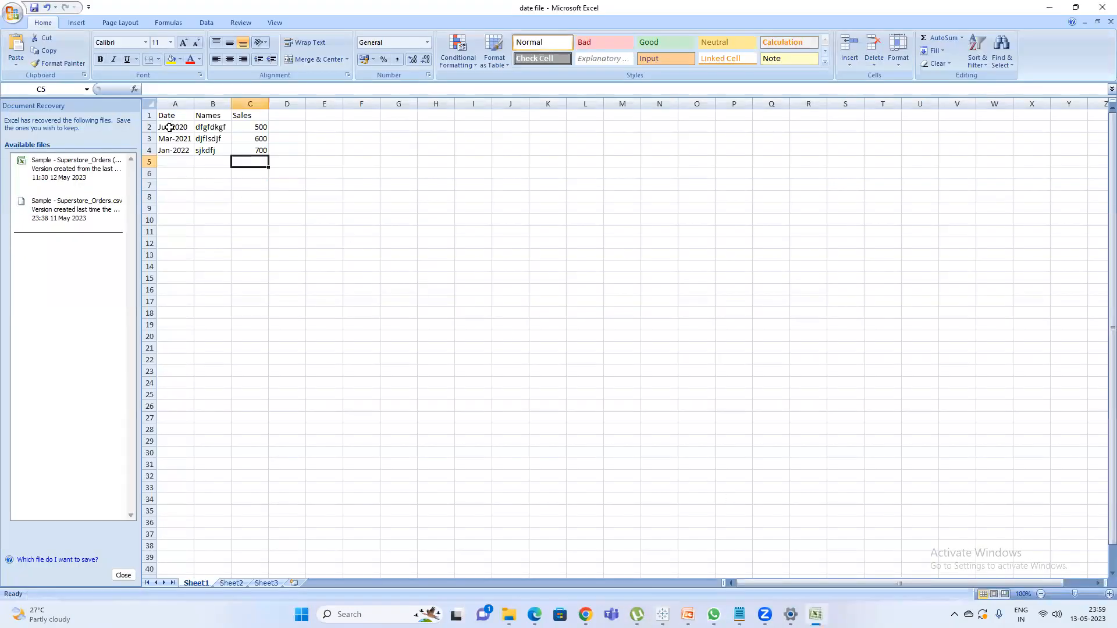
{"action": "left_click", "coordinate": [1050, 6]}
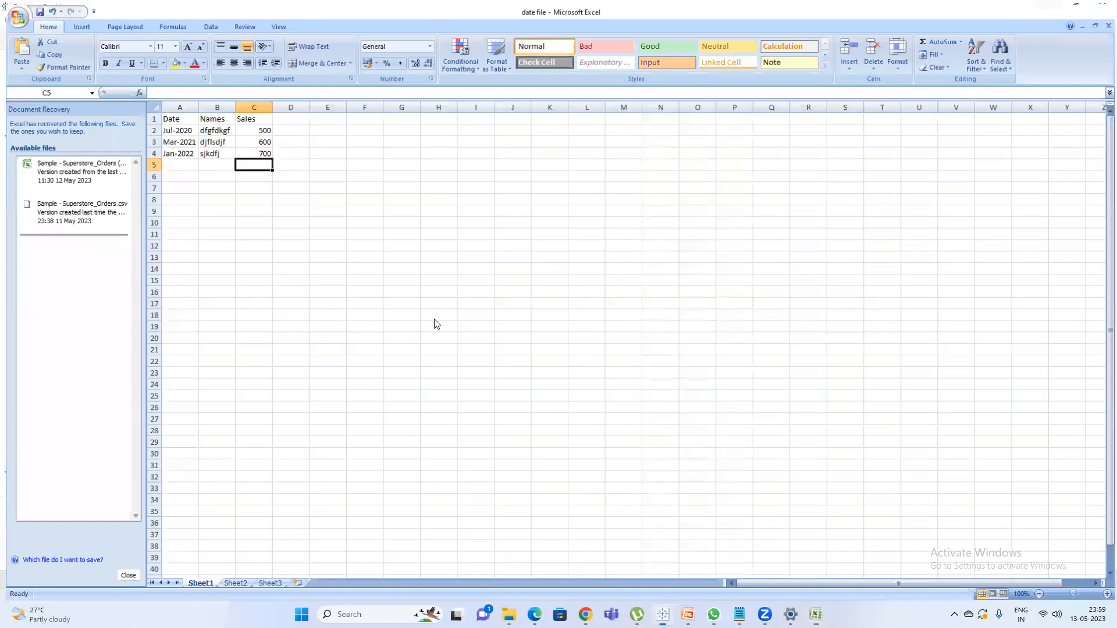
{"action": "key", "text": "alt+Tab"}
Place the Date field from Sheet1 (date file) on Rows in Sheet 13 and remove it again.
{"action": "left_click", "coordinate": [73, 85]}
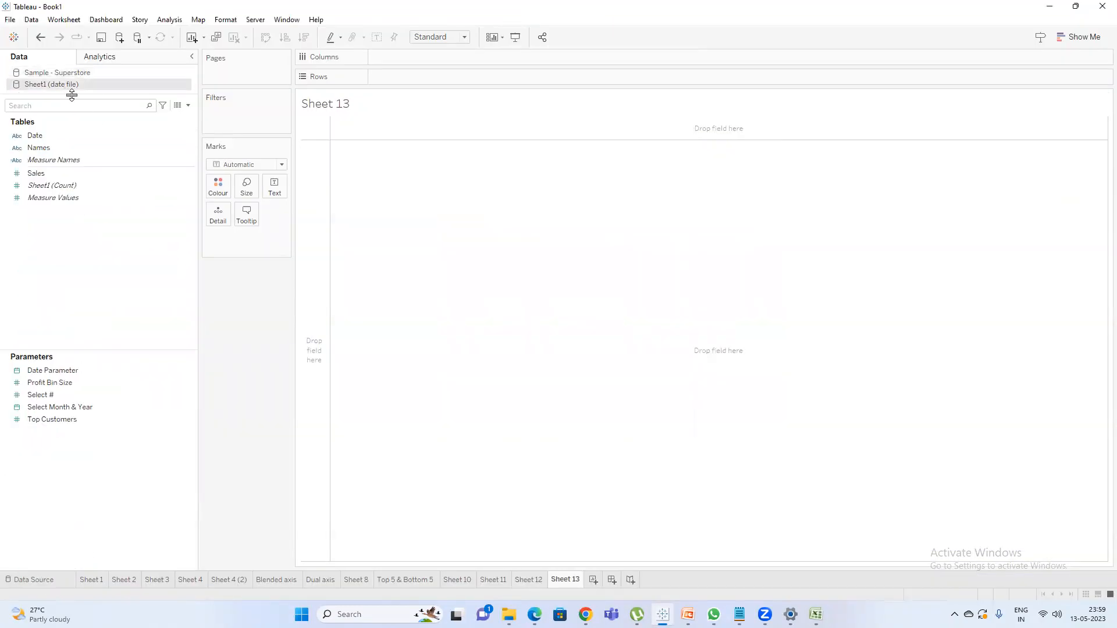
{"action": "left_click_drag", "start_coordinate": [44, 137], "coordinate": [414, 77]}
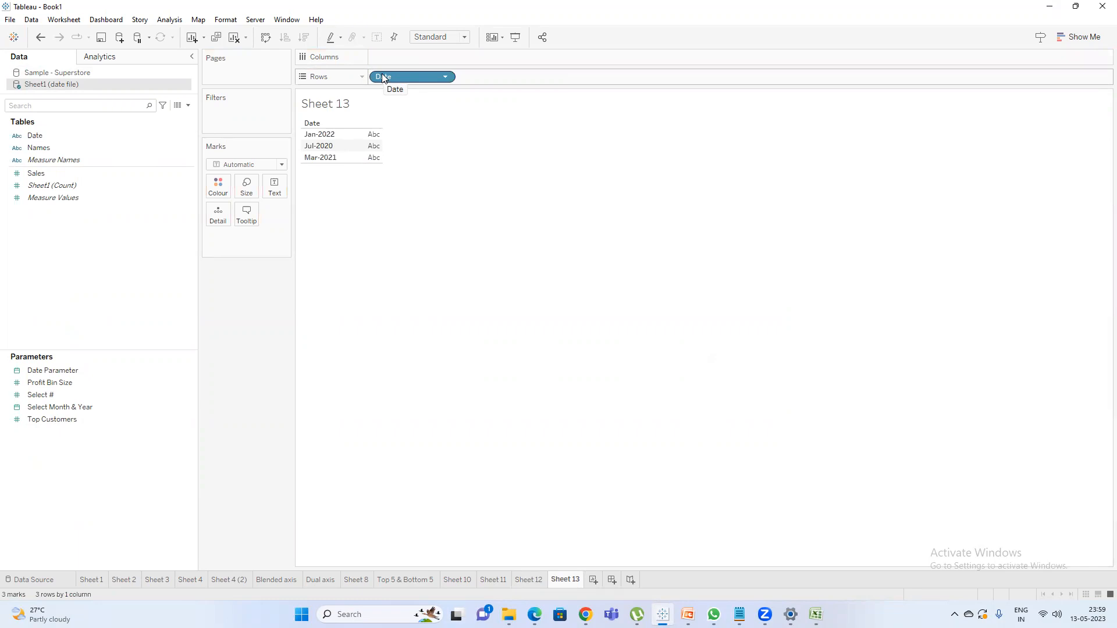
{"action": "left_click_drag", "start_coordinate": [391, 76], "coordinate": [236, 309]}
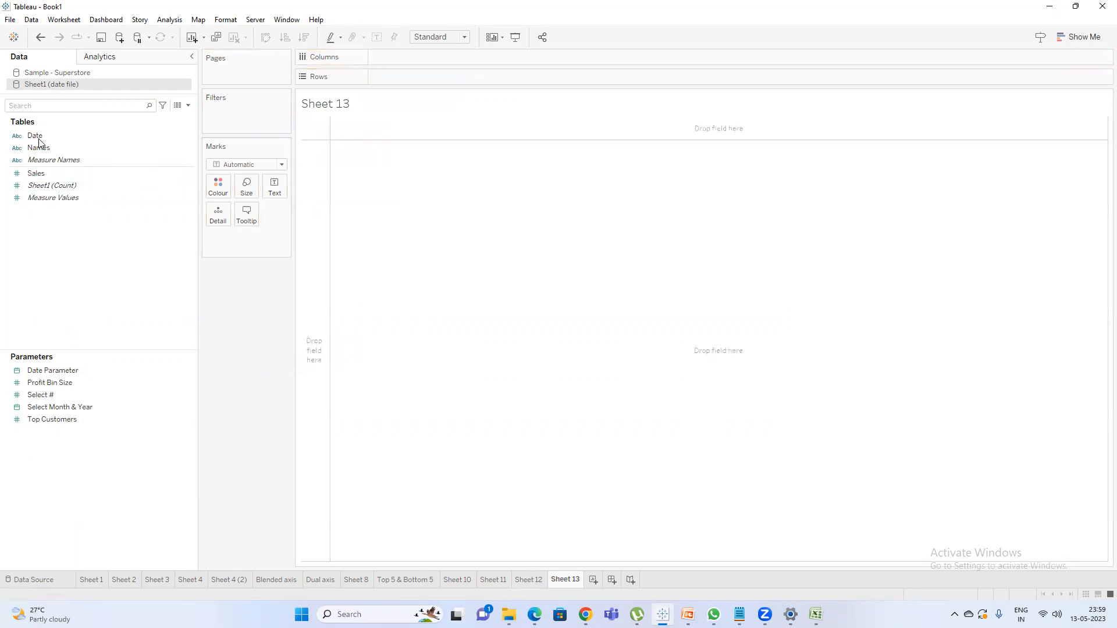
Add Order Date from Sample - Superstore to Rows in Sheet 13 and expand it from year to quarter, month and day.
{"action": "left_click", "coordinate": [103, 74]}
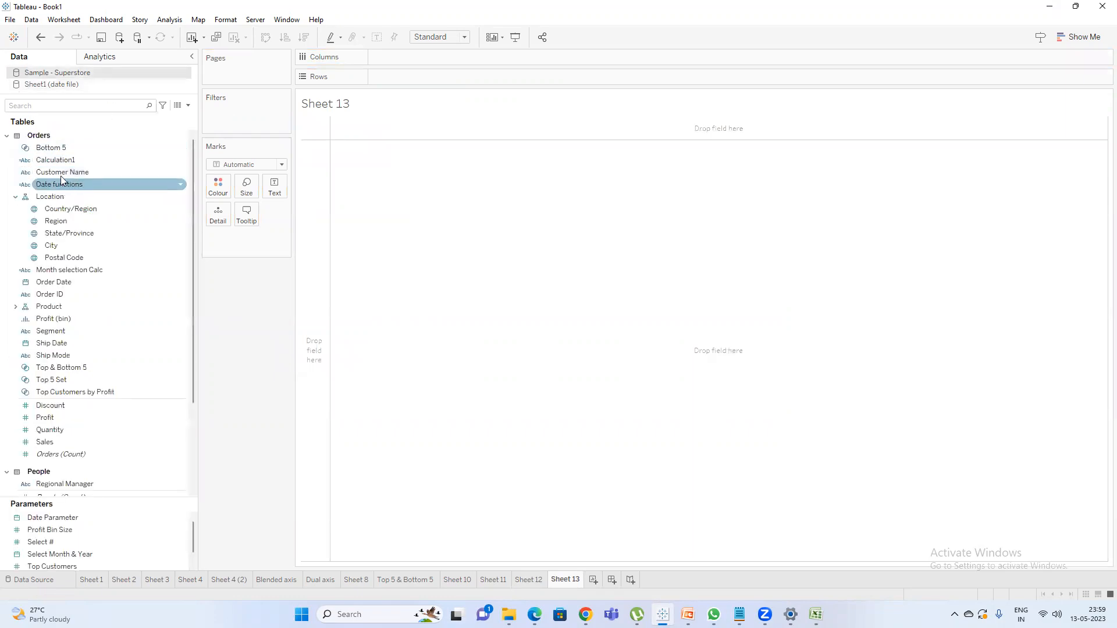
{"action": "left_click_drag", "start_coordinate": [61, 281], "coordinate": [403, 75]}
{"action": "left_click", "coordinate": [378, 77]}
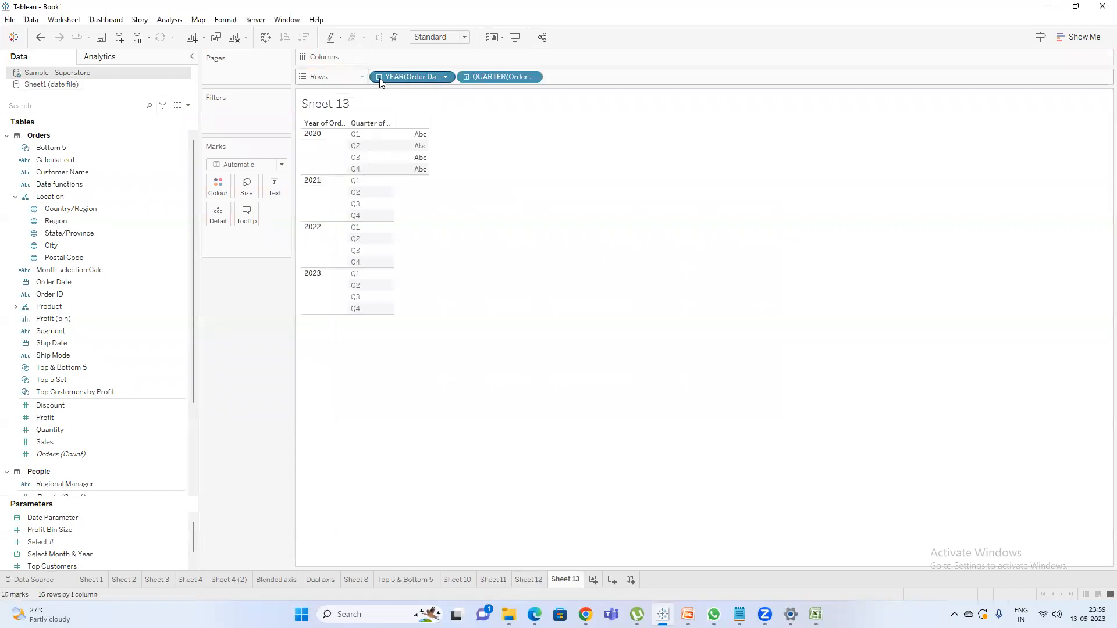
{"action": "left_click", "coordinate": [466, 77]}
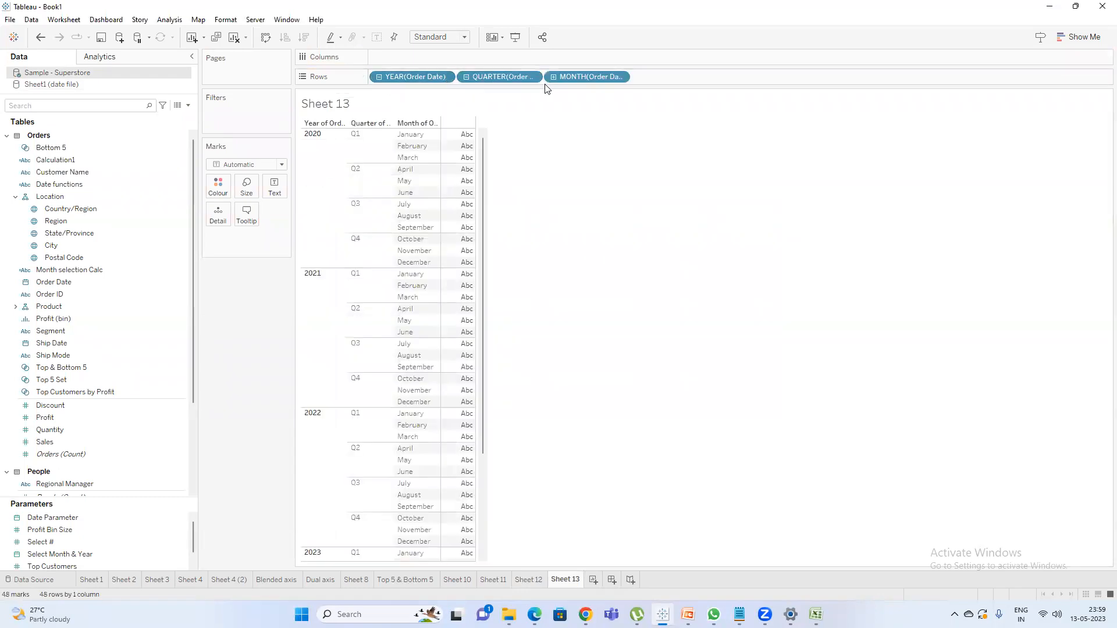
{"action": "left_click", "coordinate": [553, 76]}
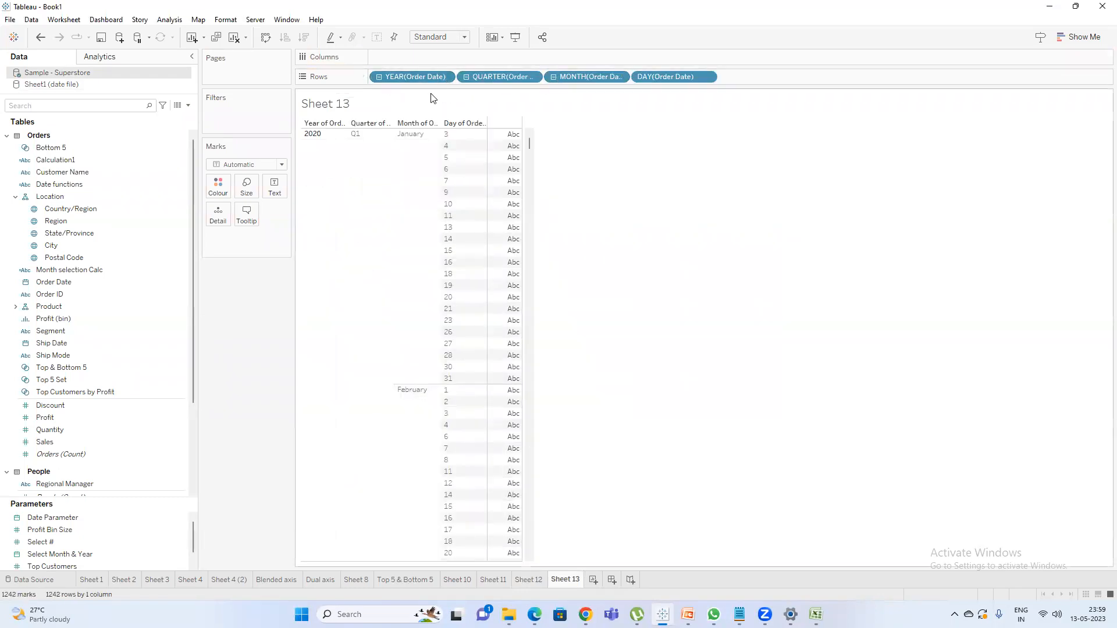
Look through the Date functions in a new Superstore calculation and close the editor without saving.
{"action": "left_click", "coordinate": [54, 160]}
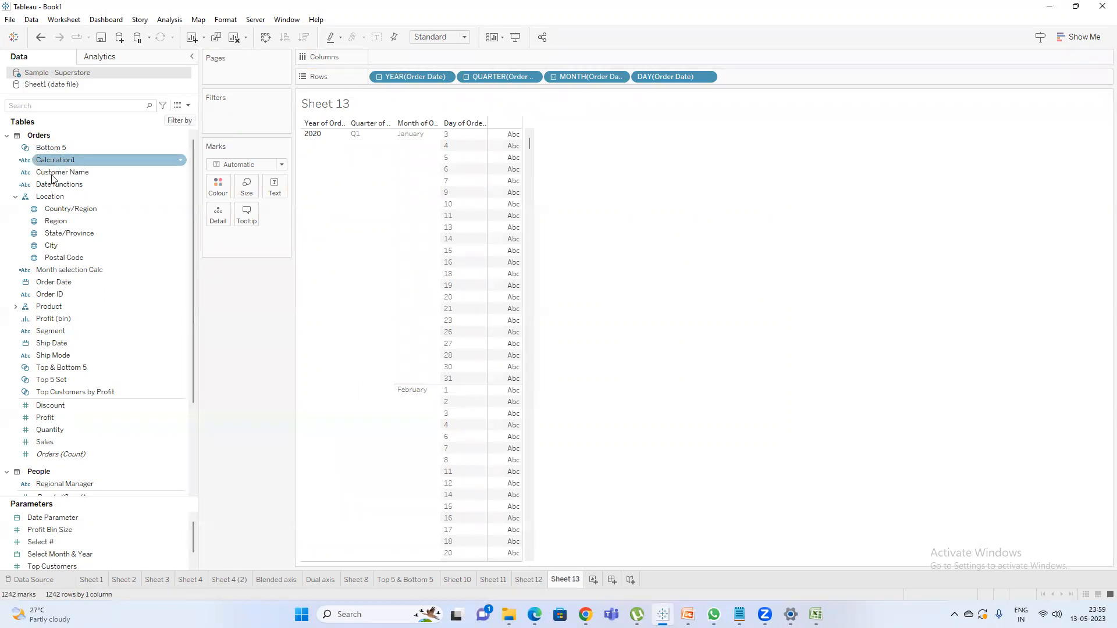
{"action": "left_click", "coordinate": [188, 106]}
{"action": "left_click", "coordinate": [134, 117]}
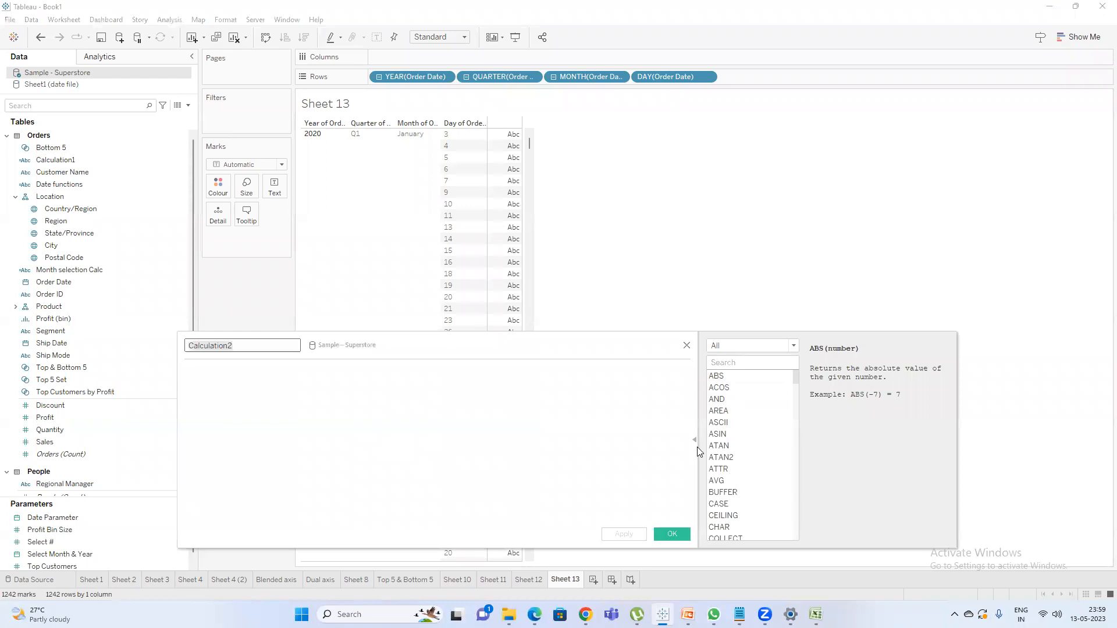
{"action": "left_click", "coordinate": [779, 347]}
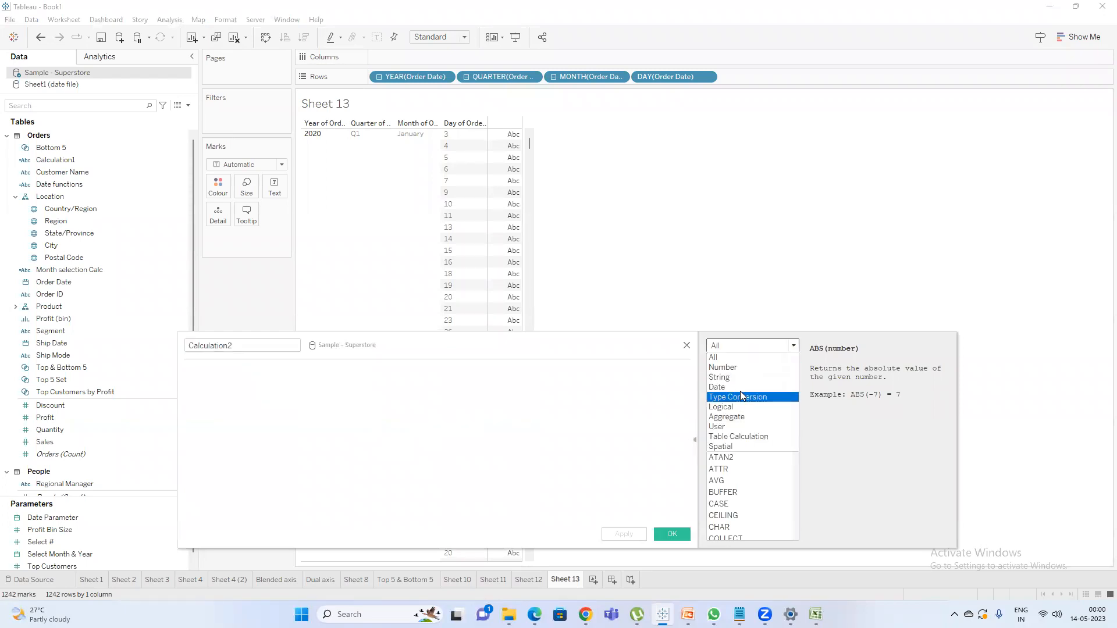
{"action": "left_click", "coordinate": [734, 387]}
{"action": "scroll", "coordinate": [748, 410], "scroll_direction": "up", "scroll_amount": 2}
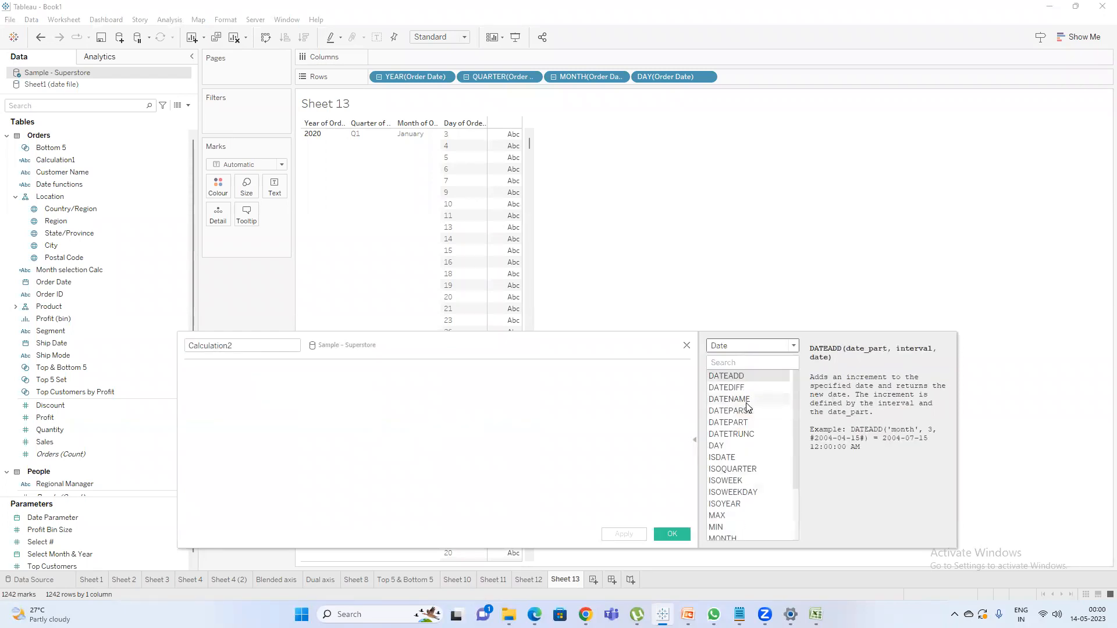
{"action": "left_click", "coordinate": [686, 347]}
In Sheet 12, place the Date field from the Sheet1 (date file) source on Rows.
{"action": "left_click", "coordinate": [537, 580]}
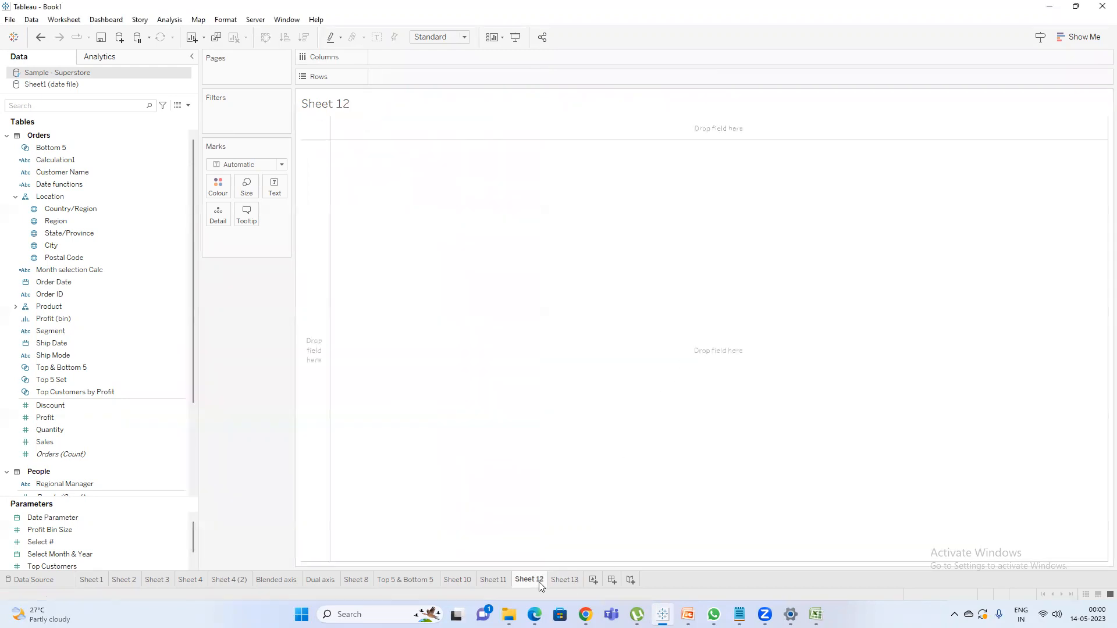
{"action": "left_click", "coordinate": [58, 86]}
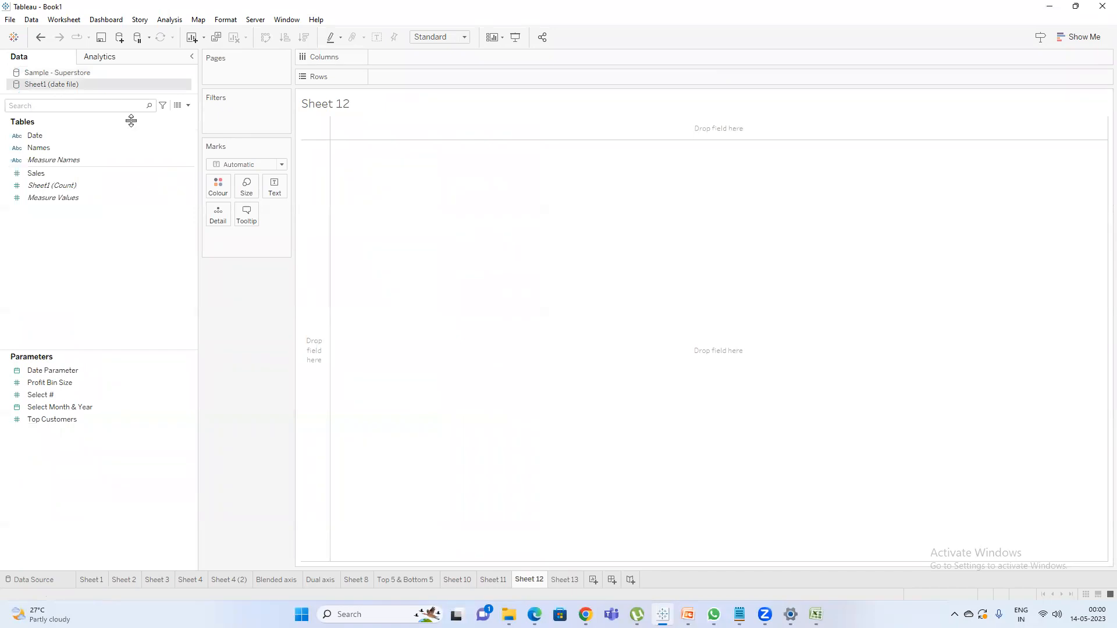
{"action": "left_click_drag", "start_coordinate": [48, 136], "coordinate": [431, 74]}
Start a calculated field named "Date parse" in the date file source and insert the DATEPARSE function.
{"action": "left_click", "coordinate": [188, 106]}
{"action": "left_click", "coordinate": [162, 117]}
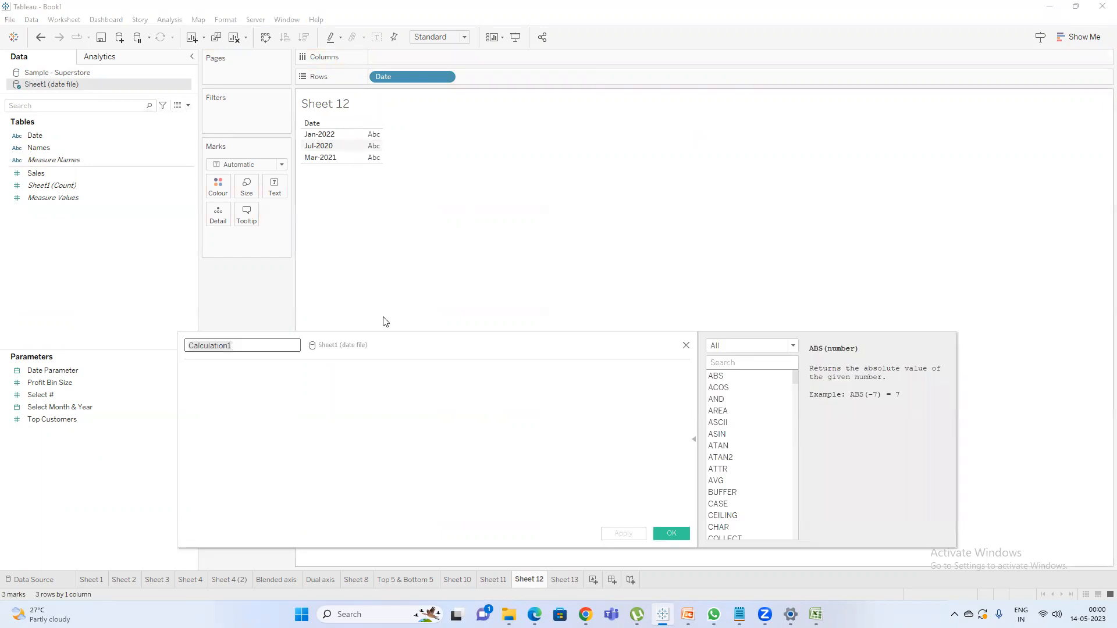
{"action": "type", "text": "Date pa"}
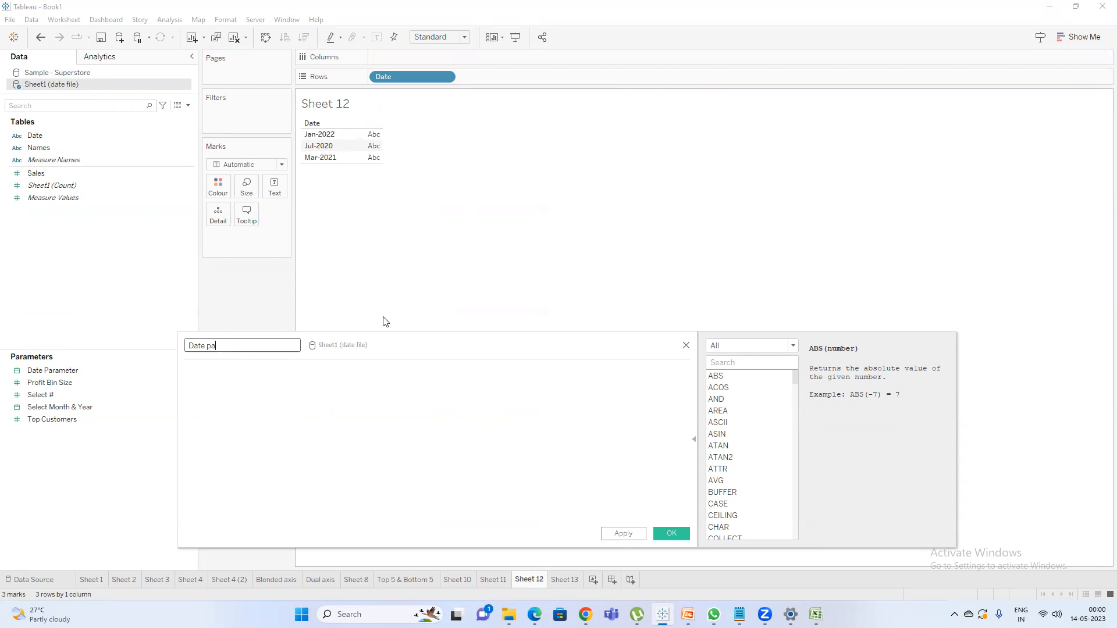
{"action": "key", "text": "Tab"}
{"action": "type", "text": "datep"}
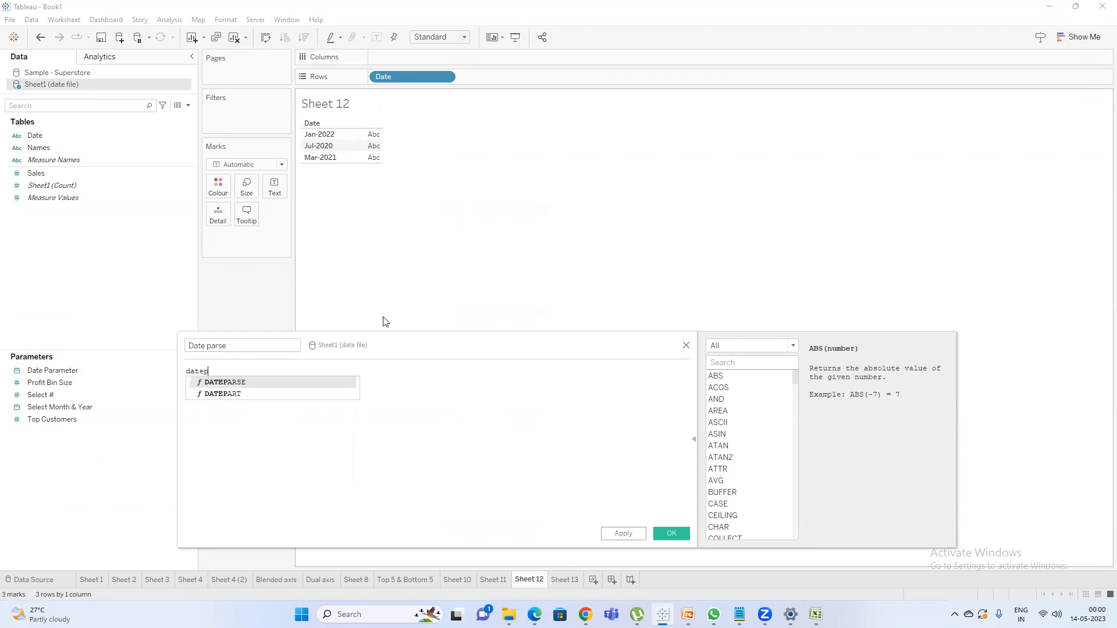
{"action": "key", "text": "Return"}
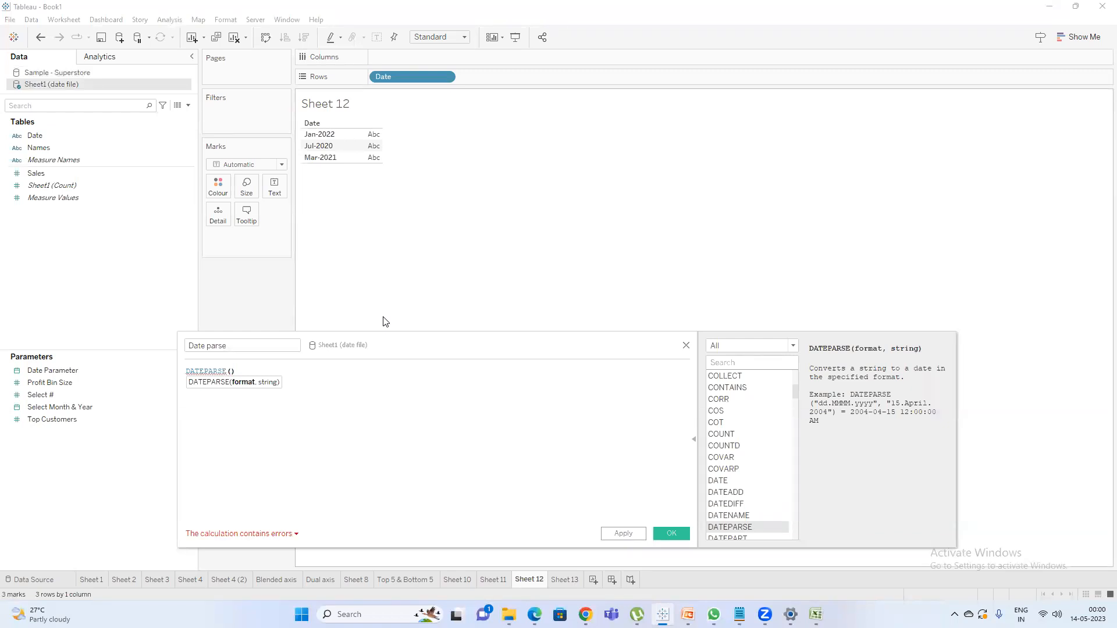
Complete the formula as DATEPARSE('MMM-yyyy',[Date]) and save the calculated field.
{"action": "type", "text": "''"}
{"action": "type", "text": "MM"}
{"action": "type", "text": "M"}
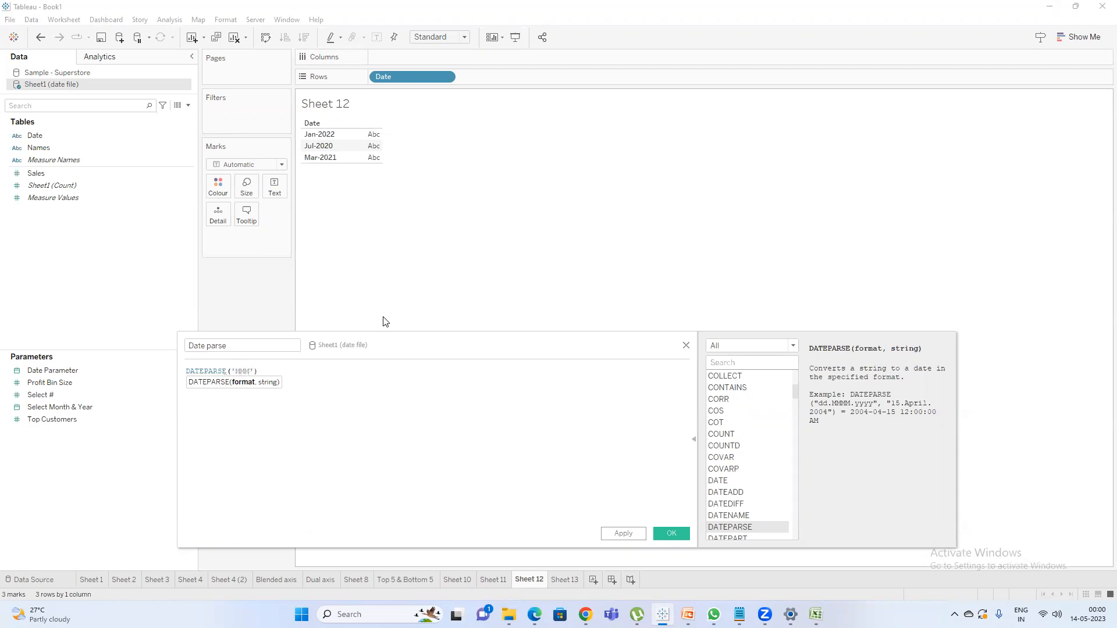
{"action": "type", "text": "-y"}
{"action": "type", "text": ","}
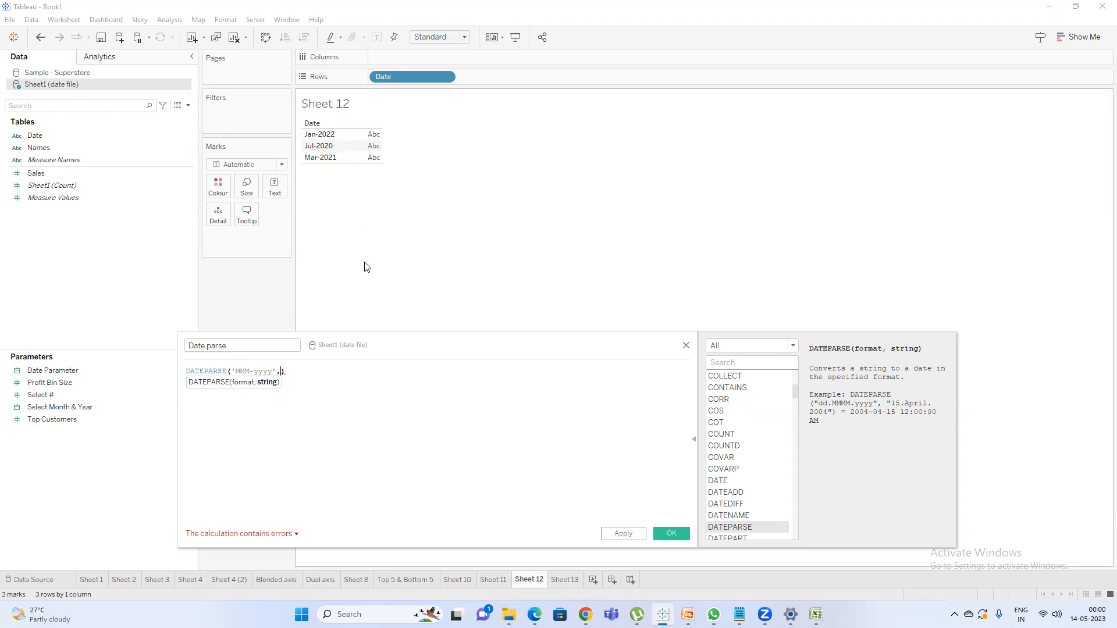
{"action": "type", "text": "[Date]"}
{"action": "key", "text": "Return"}
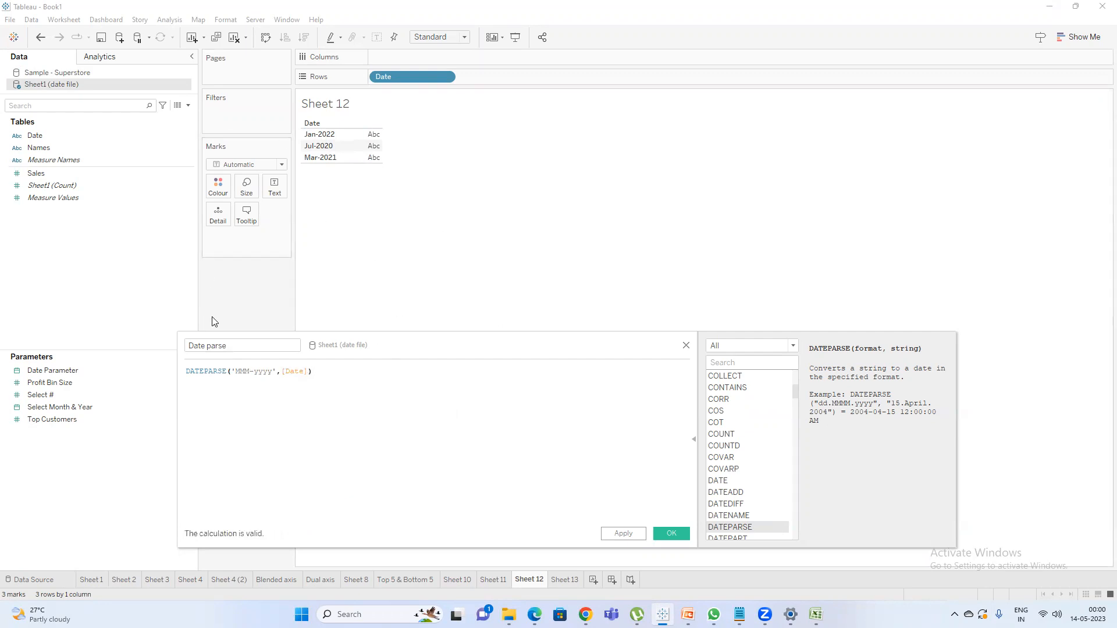
{"action": "left_click_drag", "start_coordinate": [277, 371], "coordinate": [302, 373]}
{"action": "left_click", "coordinate": [286, 373]}
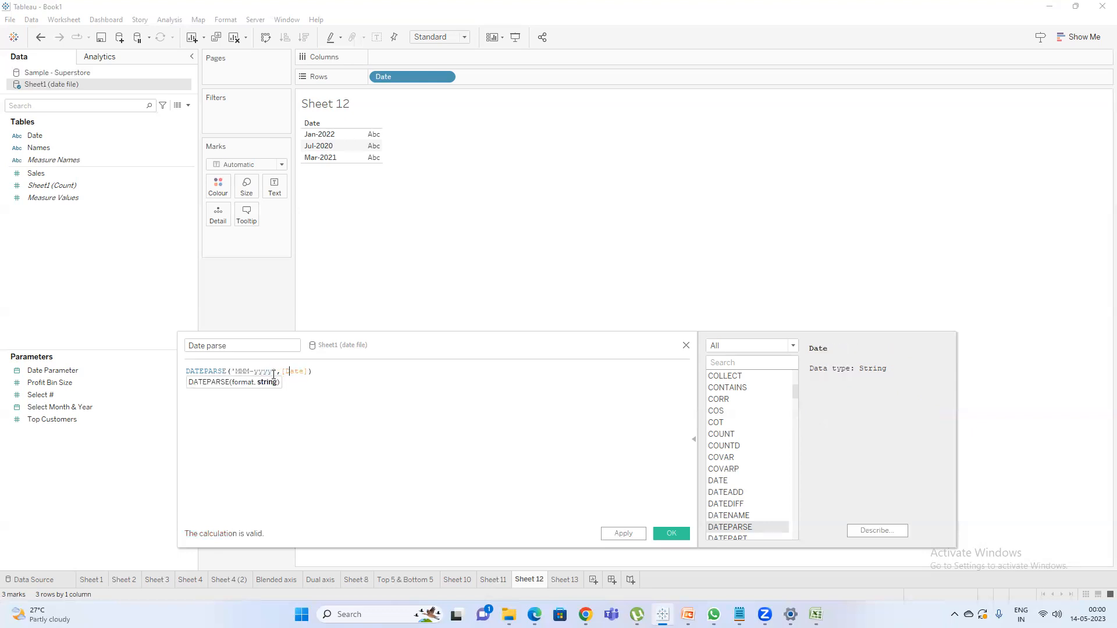
{"action": "left_click", "coordinate": [671, 534]}
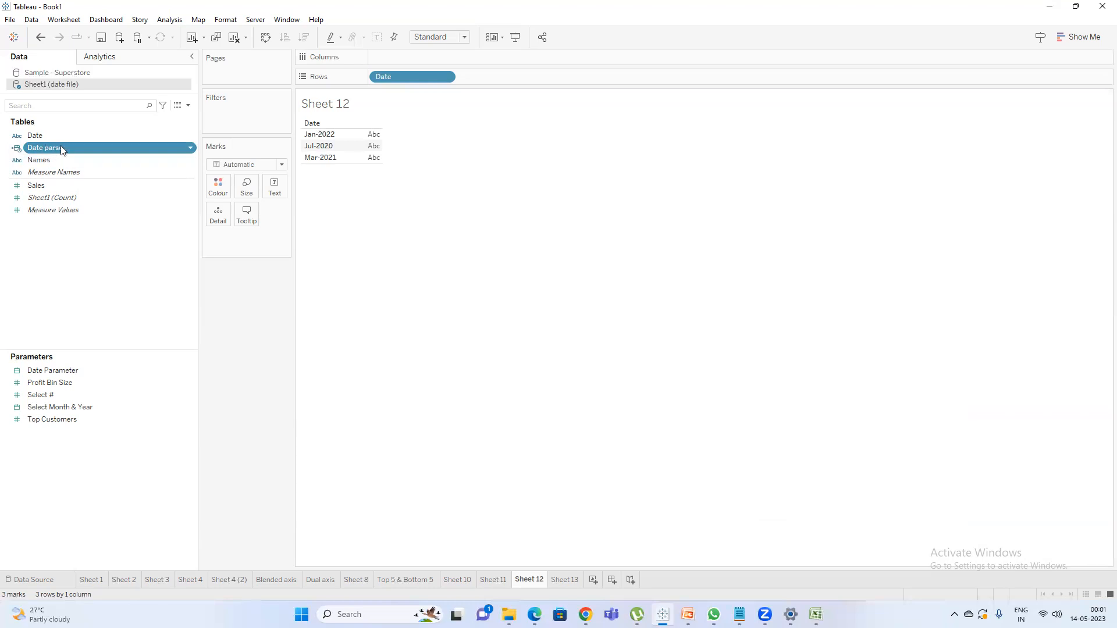
Add Date parse to Rows beside Date as a discrete month-and-year value, and widen the Date column.
{"action": "left_click_drag", "start_coordinate": [61, 145], "coordinate": [489, 76]}
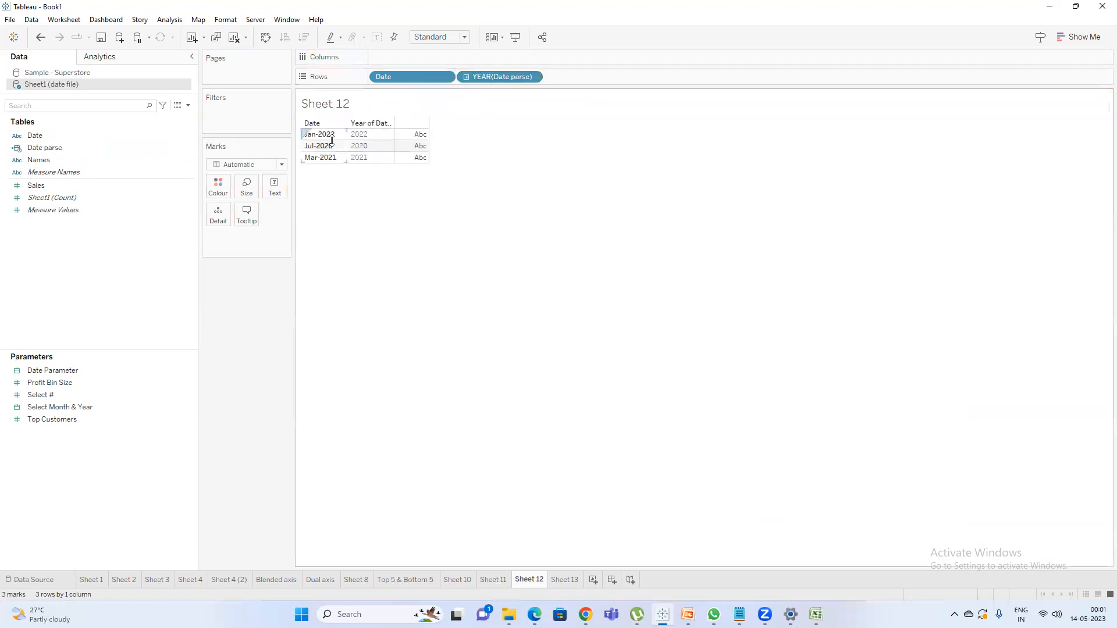
{"action": "right_click", "coordinate": [504, 77]}
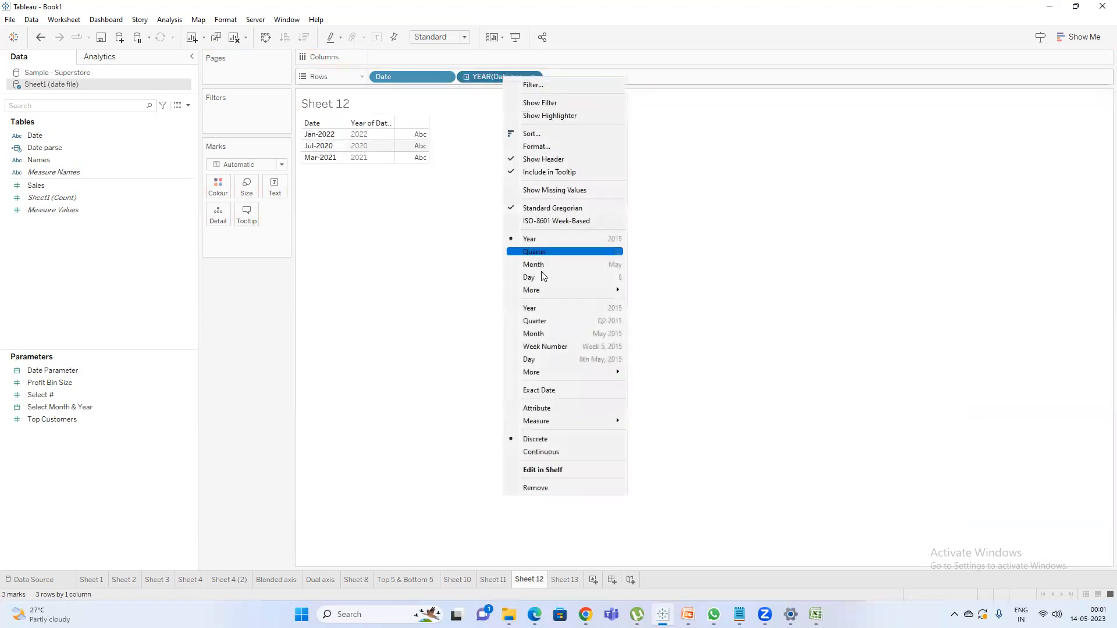
{"action": "left_click", "coordinate": [544, 334]}
{"action": "right_click", "coordinate": [505, 77]}
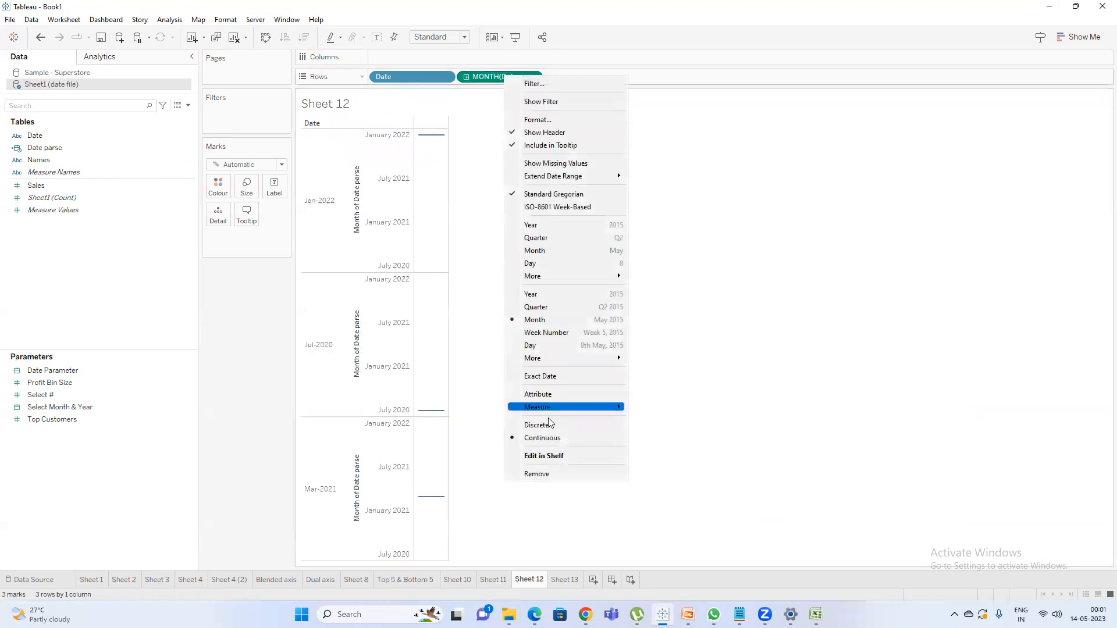
{"action": "left_click", "coordinate": [548, 424]}
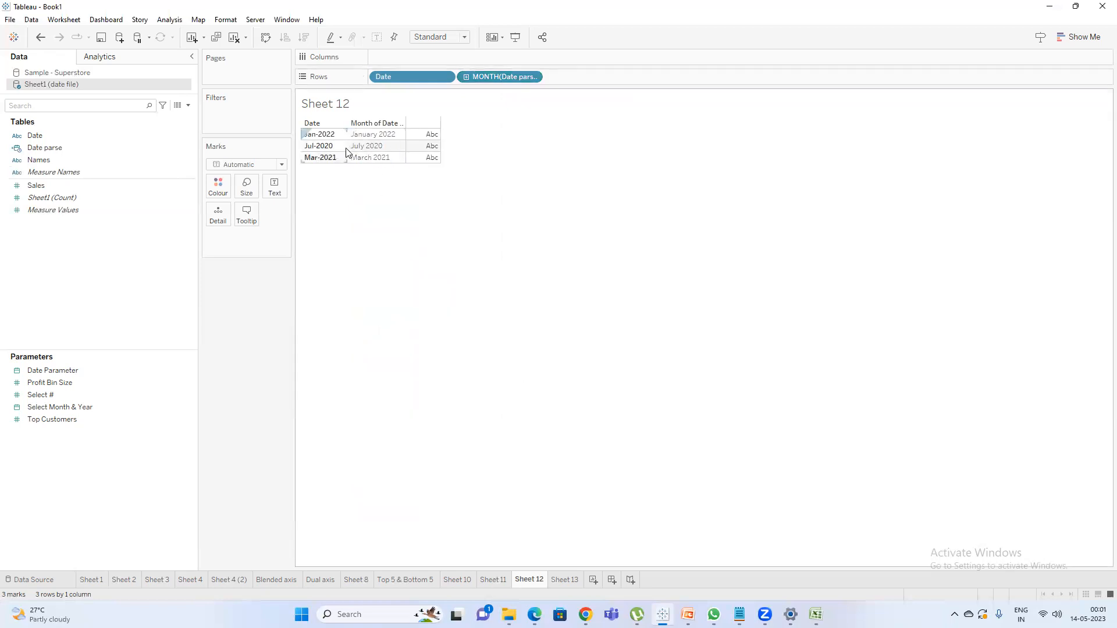
{"action": "left_click_drag", "start_coordinate": [348, 150], "coordinate": [384, 149]}
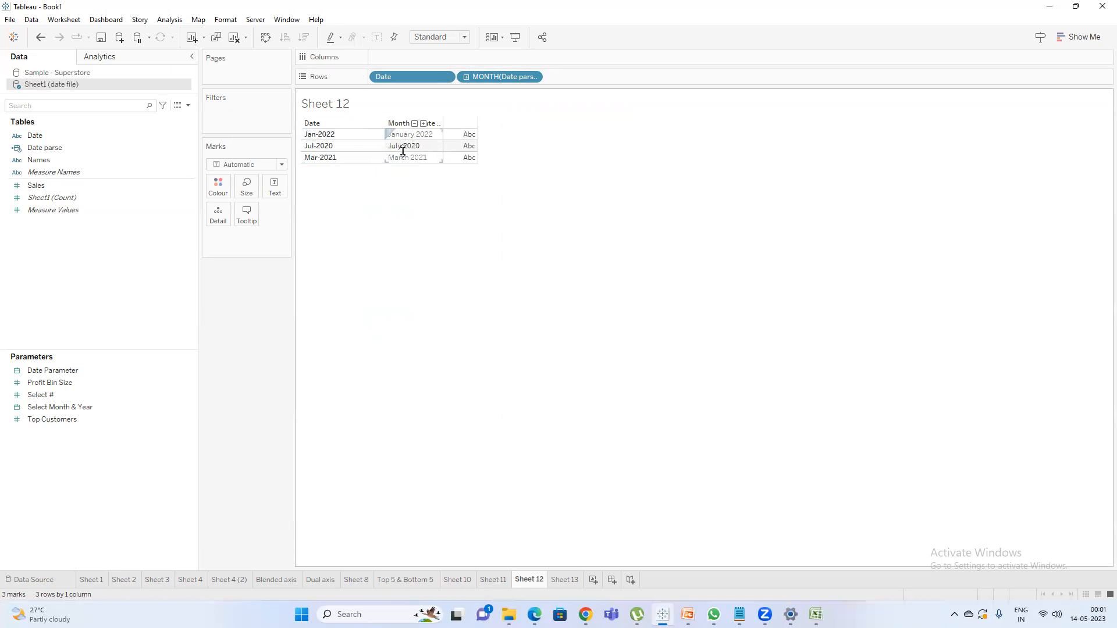
Drill Date parse on Rows down through week to day level, and remove it from the shelf.
{"action": "left_click", "coordinate": [467, 78]}
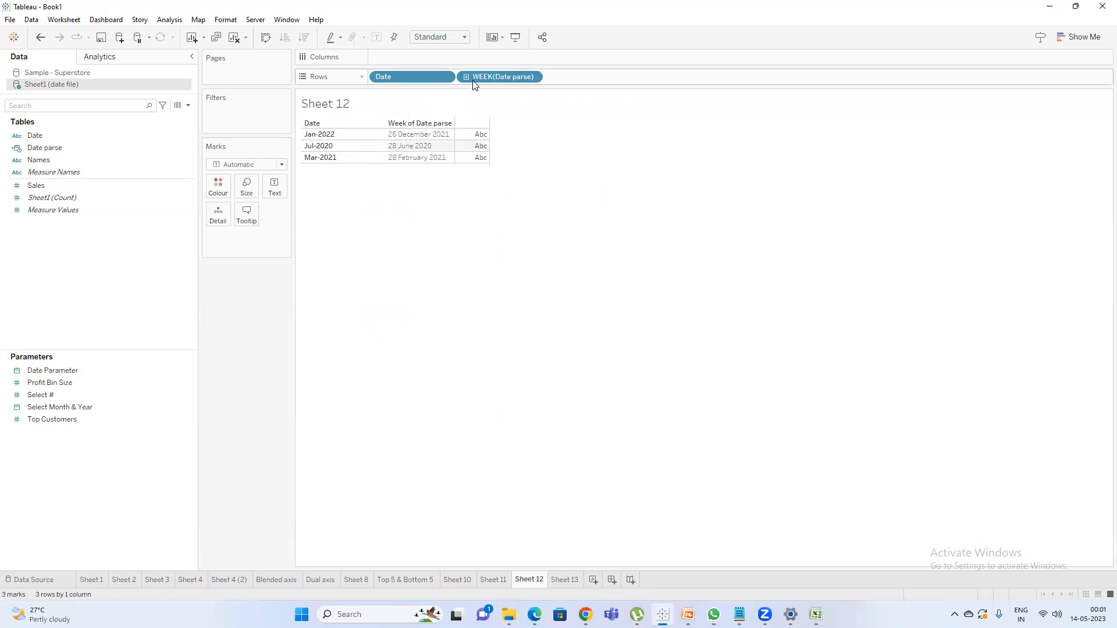
{"action": "left_click", "coordinate": [465, 77]}
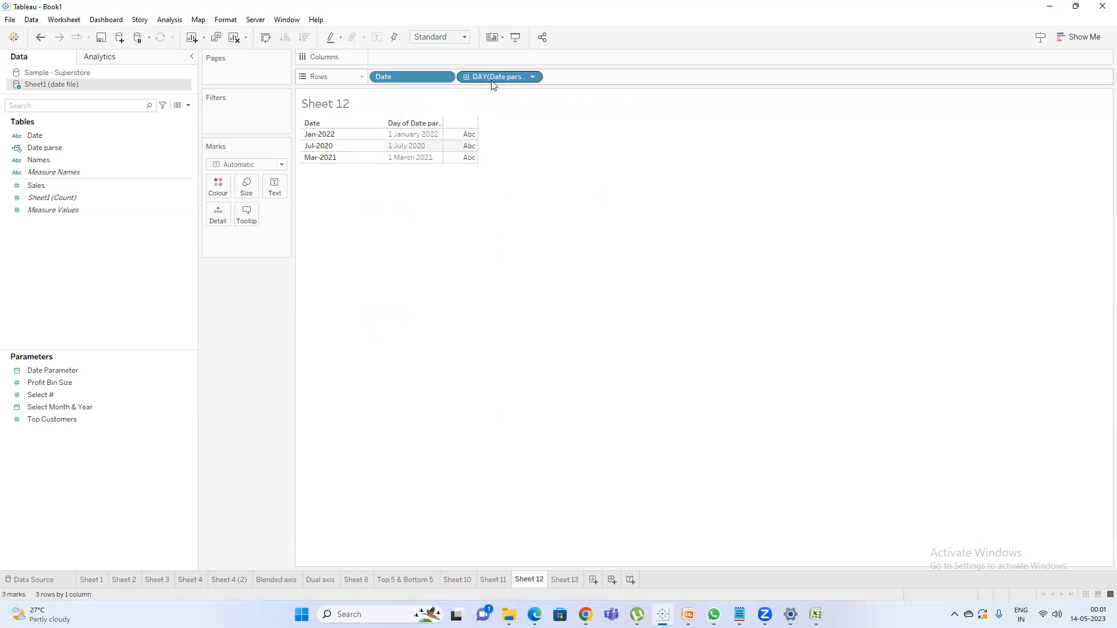
{"action": "left_click_drag", "start_coordinate": [493, 83], "coordinate": [527, 317]}
Place Date parse on Columns and expand its hierarchy from year through quarter and month to day.
{"action": "left_click_drag", "start_coordinate": [76, 148], "coordinate": [407, 57]}
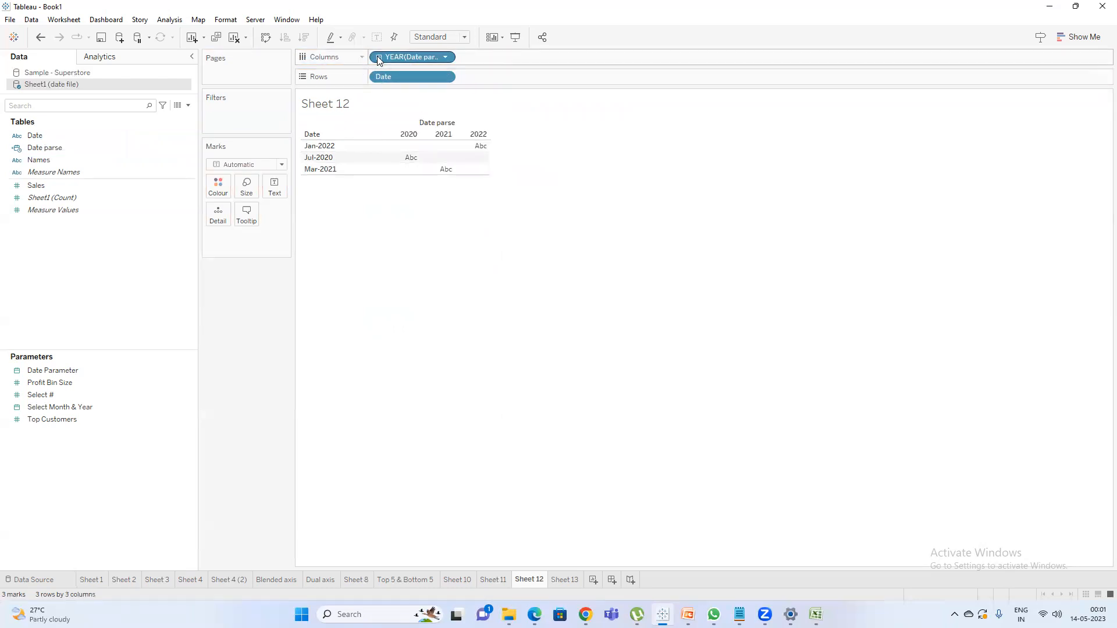
{"action": "left_click", "coordinate": [378, 57]}
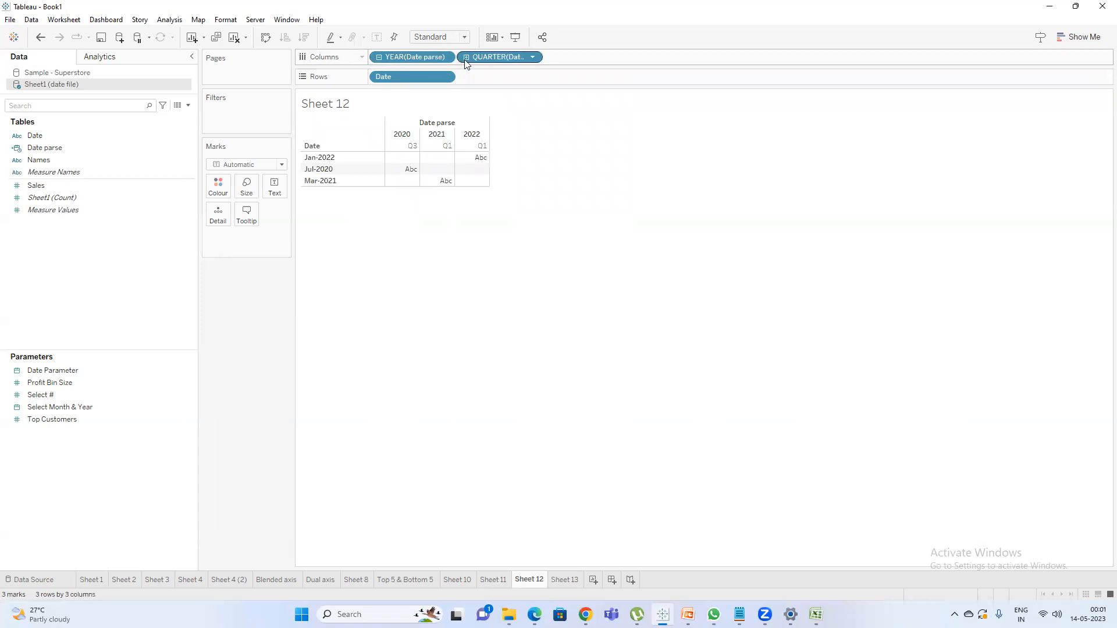
{"action": "left_click", "coordinate": [465, 57]}
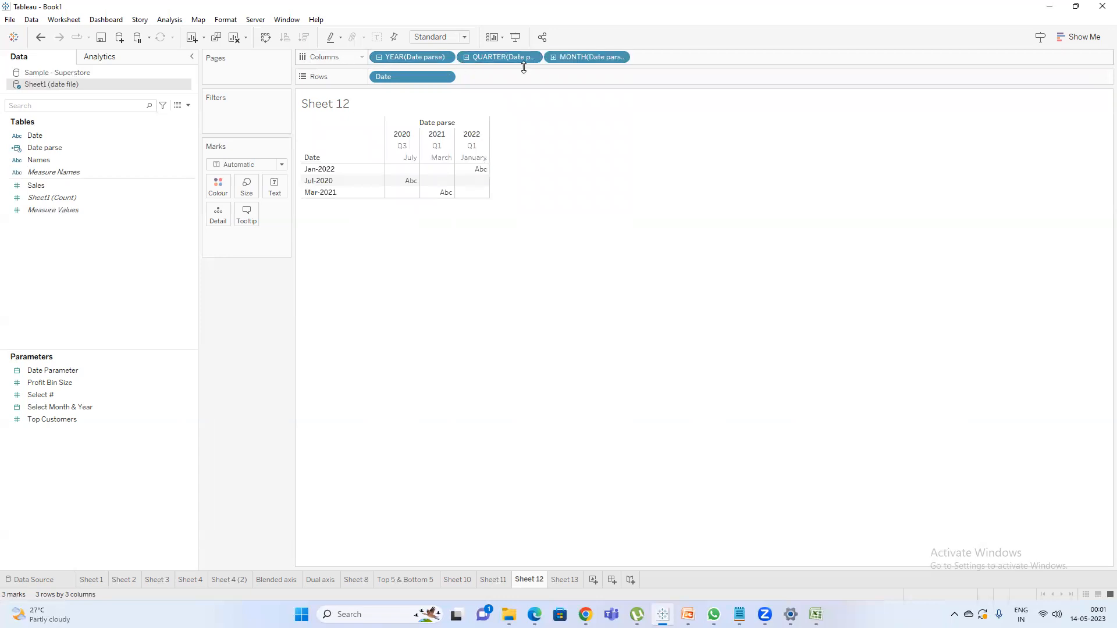
{"action": "left_click", "coordinate": [553, 57]}
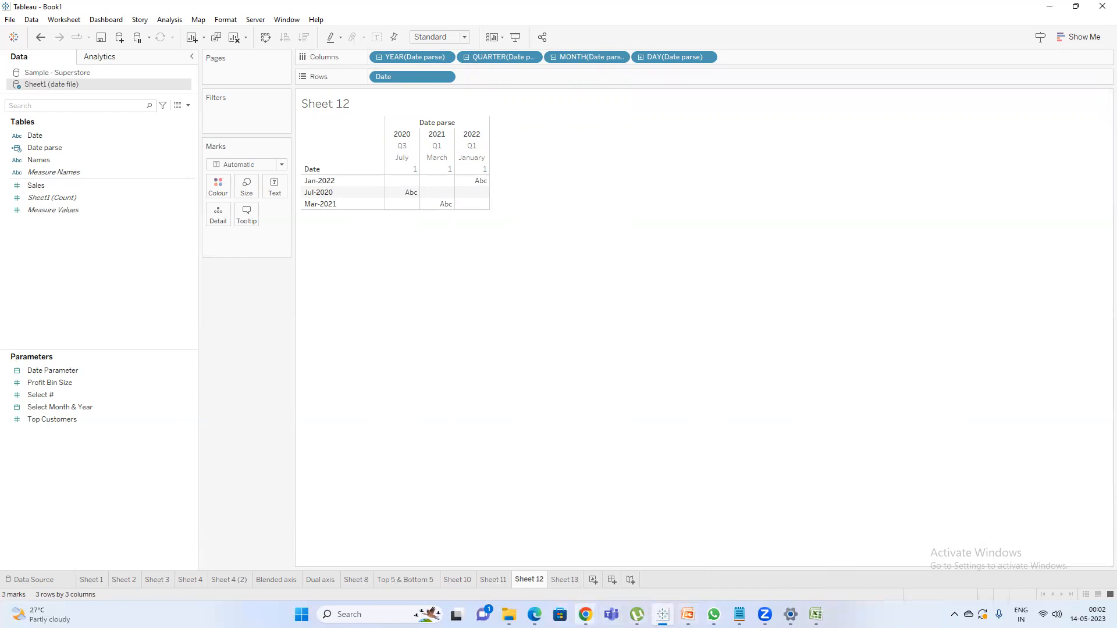
Switch to the Google Meet call in Chrome and check the meeting participants.
{"action": "left_click", "coordinate": [585, 614]}
{"action": "left_click", "coordinate": [521, 558]}
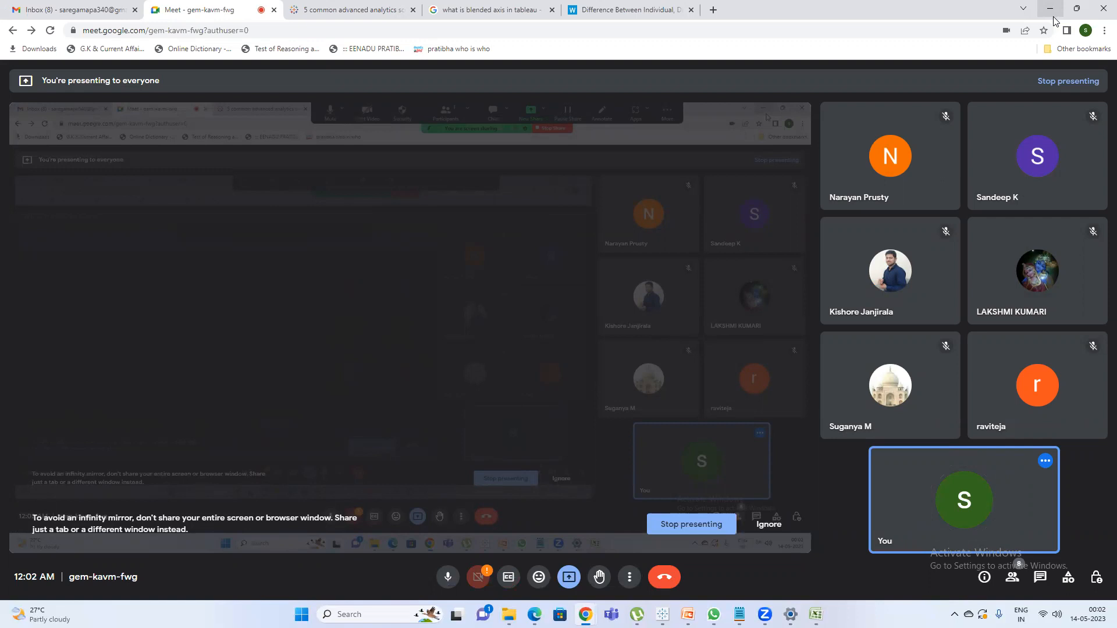
{"action": "mouse_move", "coordinate": [1099, 275]}
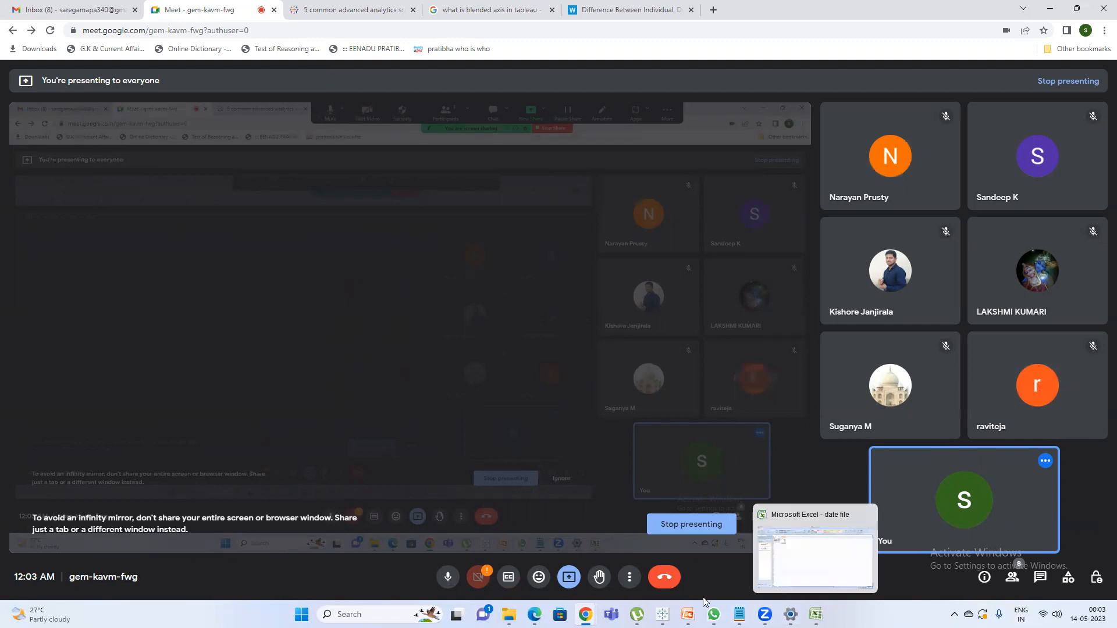
{"action": "left_click", "coordinate": [687, 614]}
{"action": "left_click", "coordinate": [585, 615]}
{"action": "mouse_move", "coordinate": [1036, 161]}
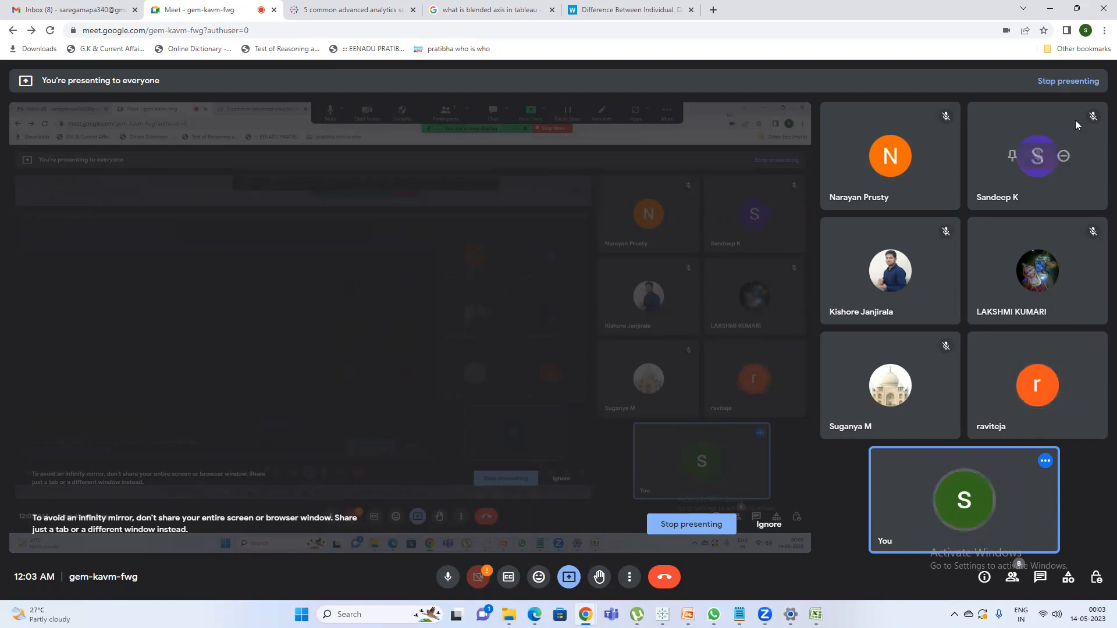
Switch to the Session24 presentation in PowerPoint and view the How to Find Margin slide and the closing Thank you slide.
{"action": "mouse_move", "coordinate": [688, 614]}
{"action": "left_click", "coordinate": [681, 562]}
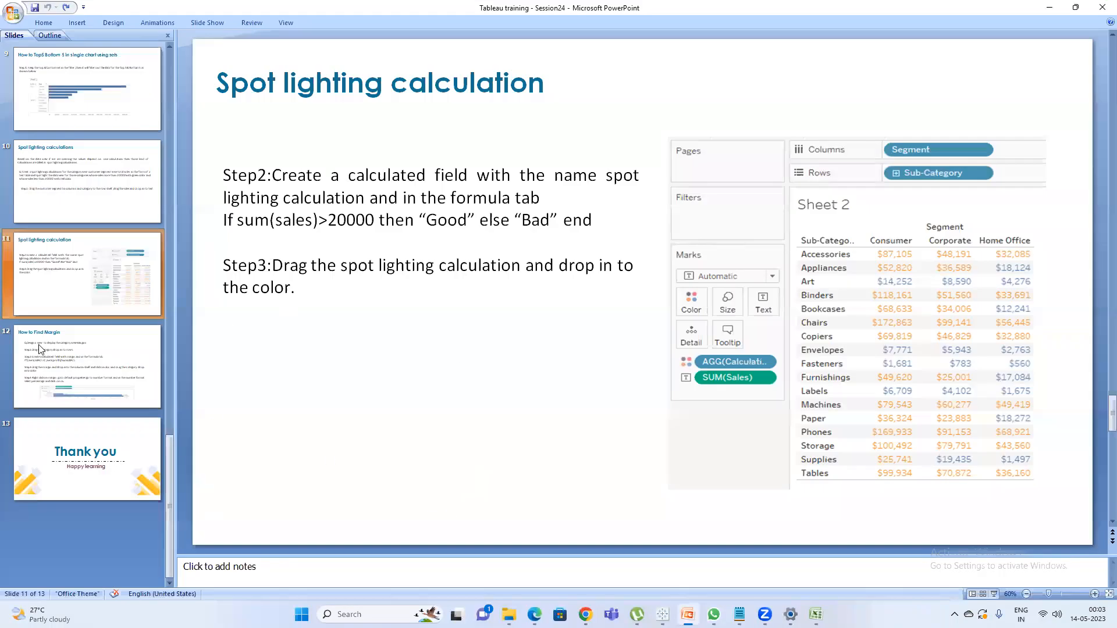
{"action": "left_click", "coordinate": [67, 366]}
{"action": "left_click", "coordinate": [125, 472]}
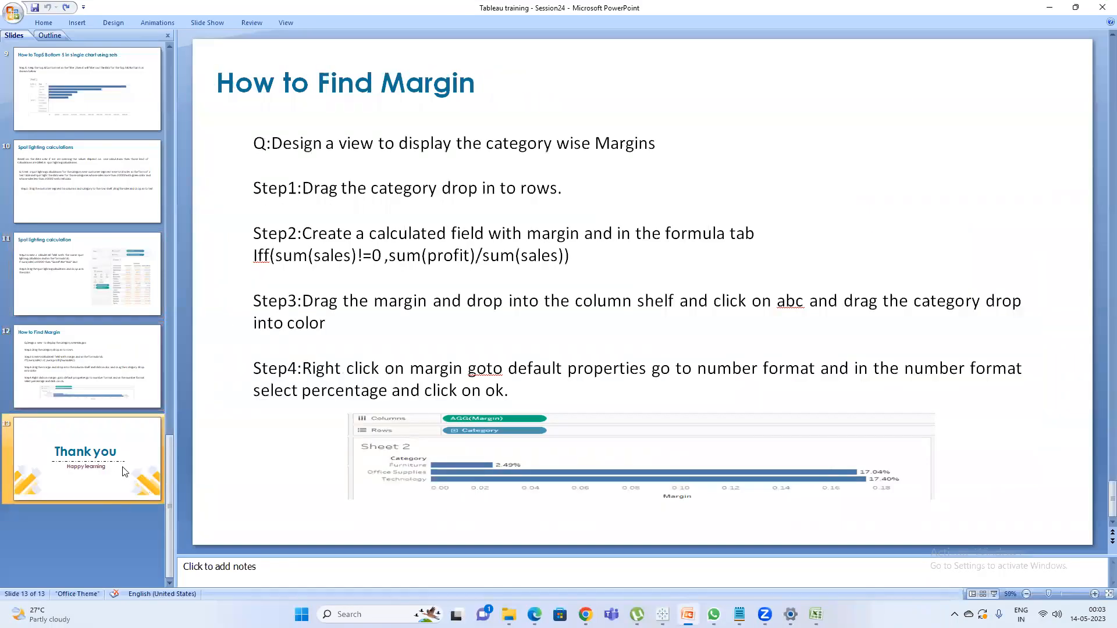